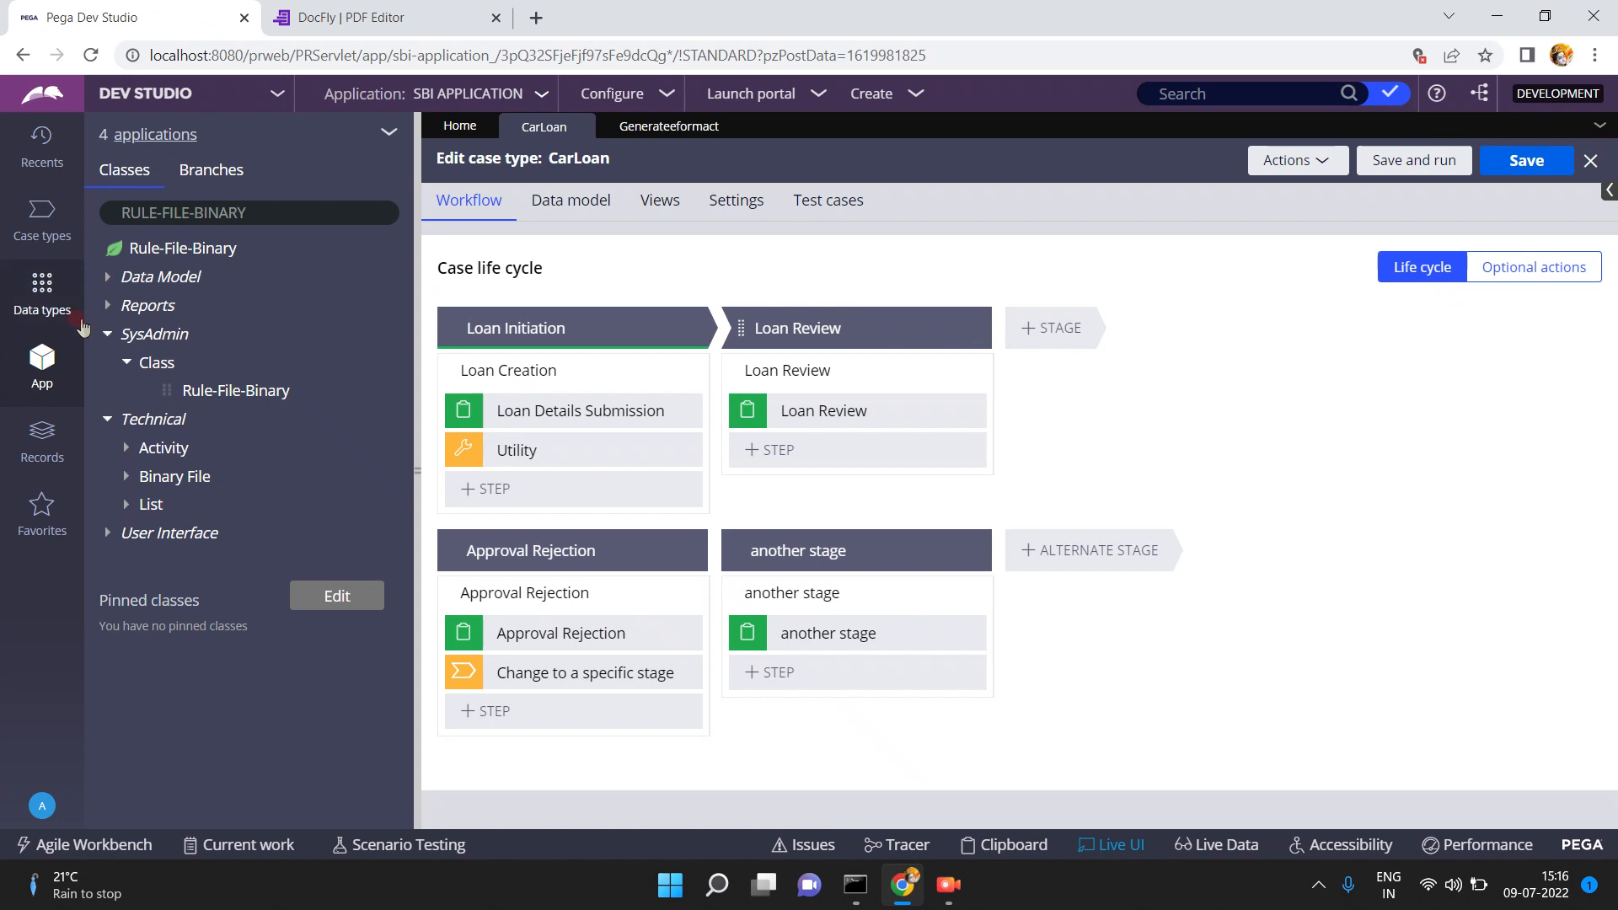
# - Show the Records explorer with Integration-Mapping expanded to reveal EForm File and Map eForm
pyautogui.click(49, 443)
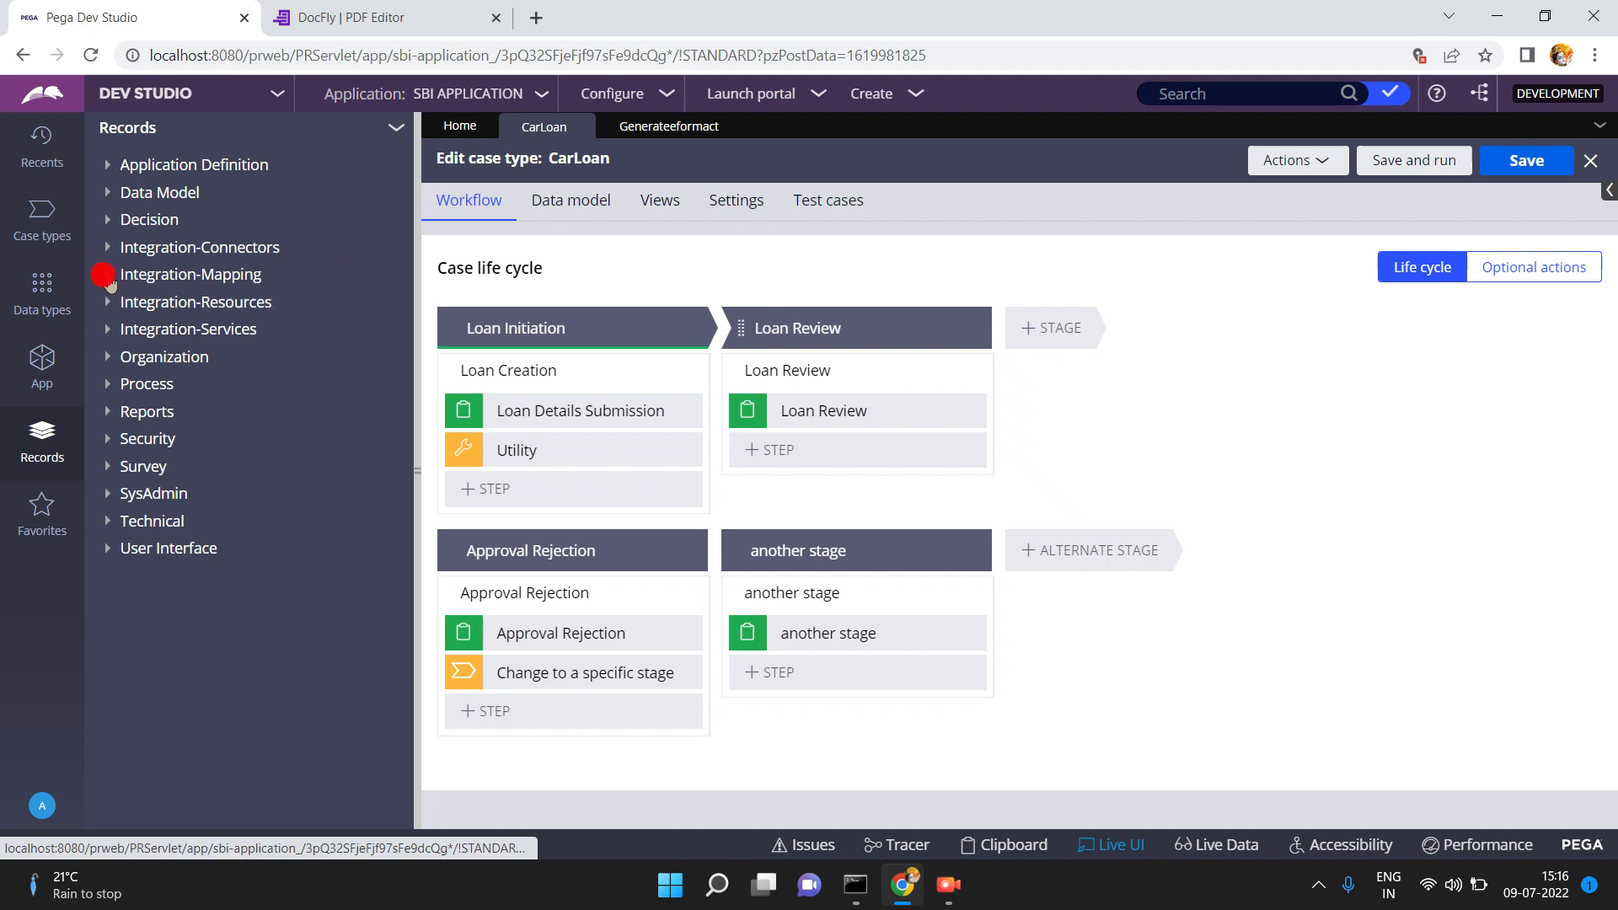
pyautogui.click(108, 276)
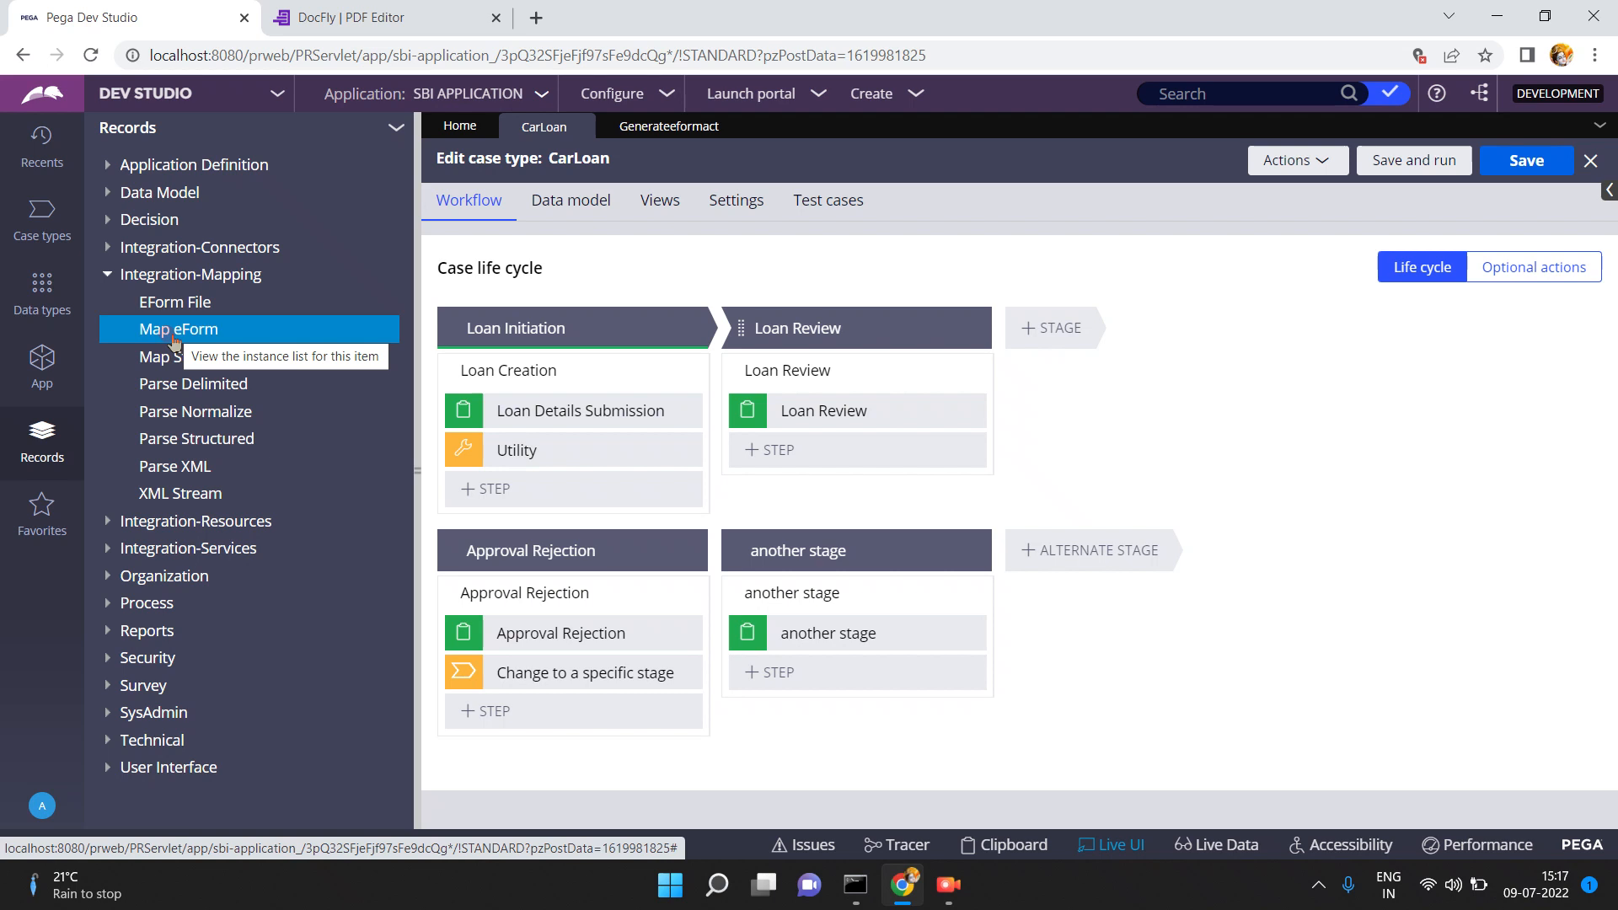
# - Save and run the CarLoan case type to open a new case on the LoanDetailsSubmission form
pyautogui.click(1413, 163)
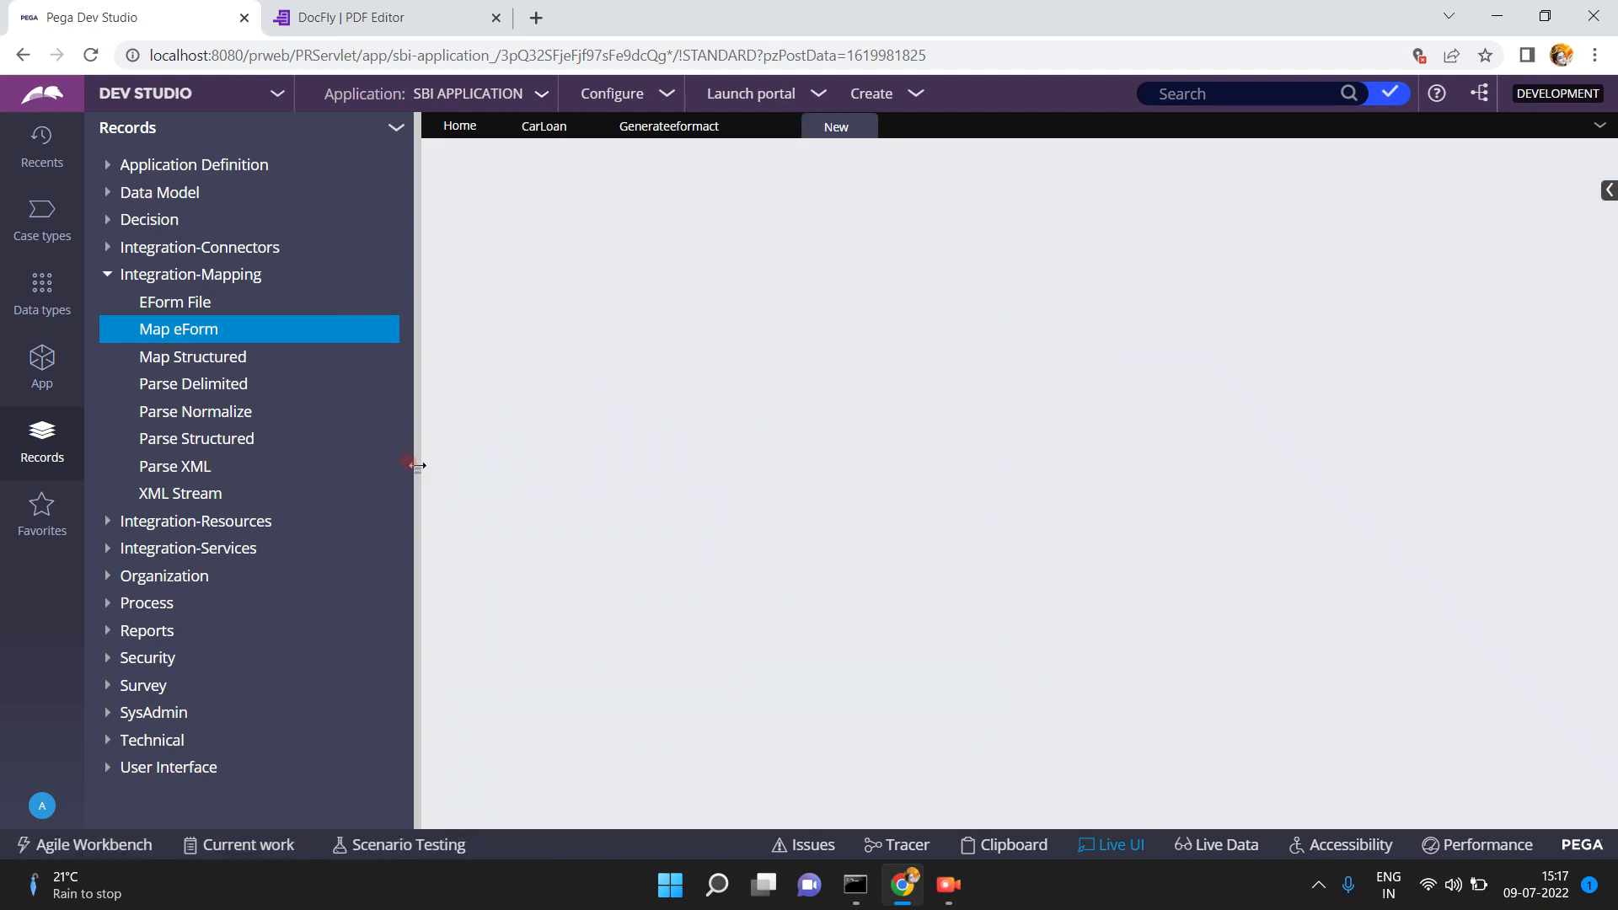
pyautogui.click(417, 465)
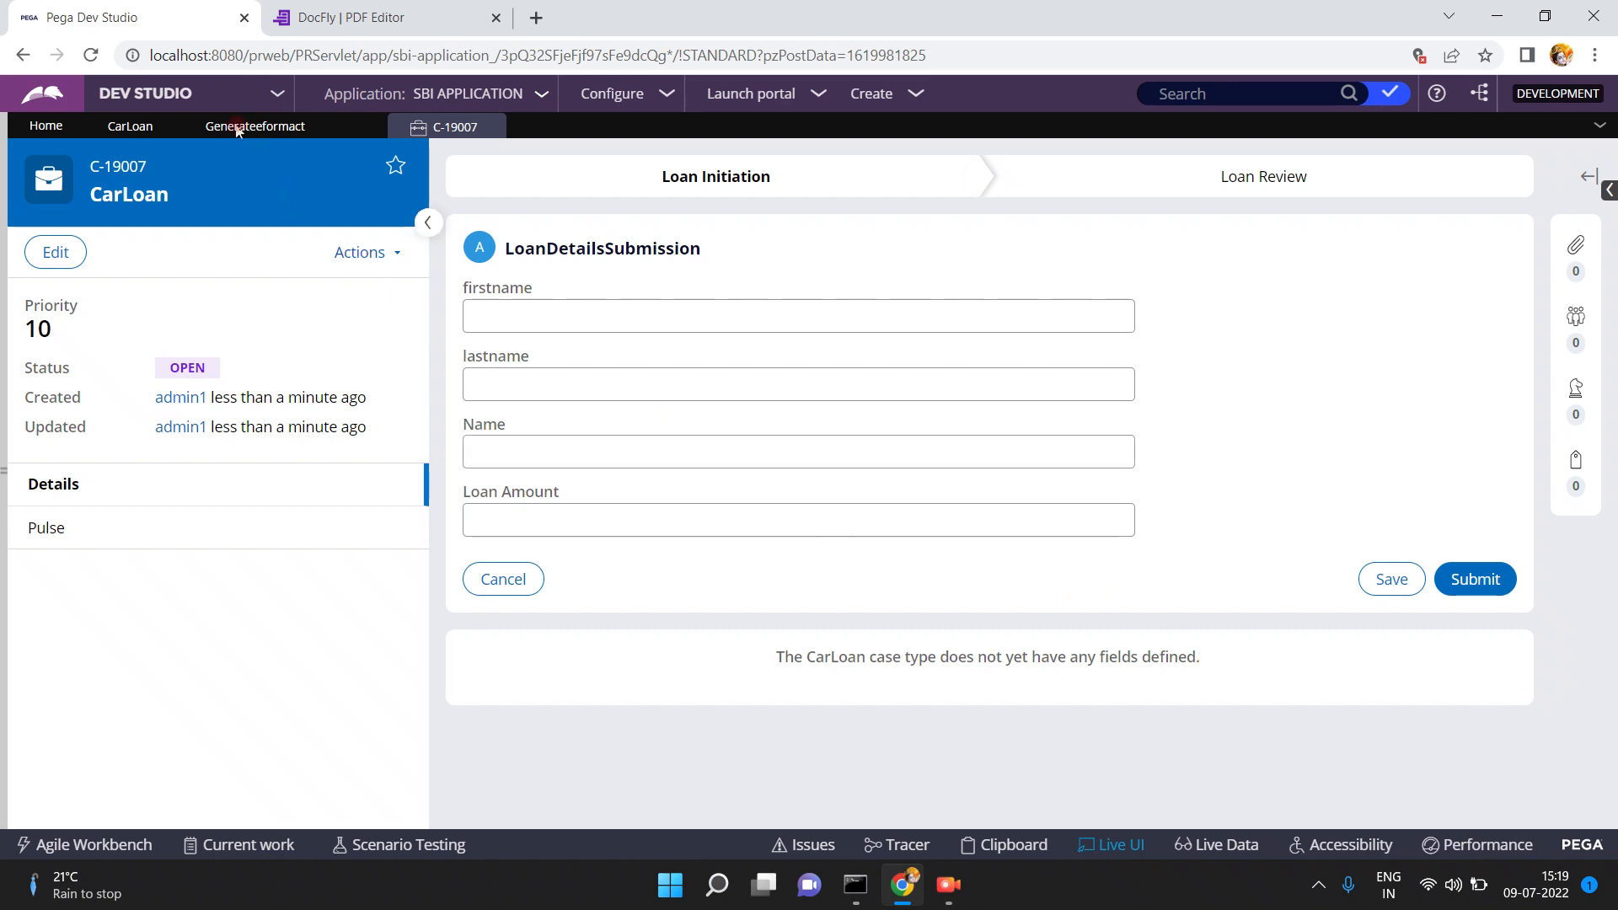
# - Add a Create PDF automation step after Utility in the CarLoan Loan Creation process
pyautogui.click(119, 129)
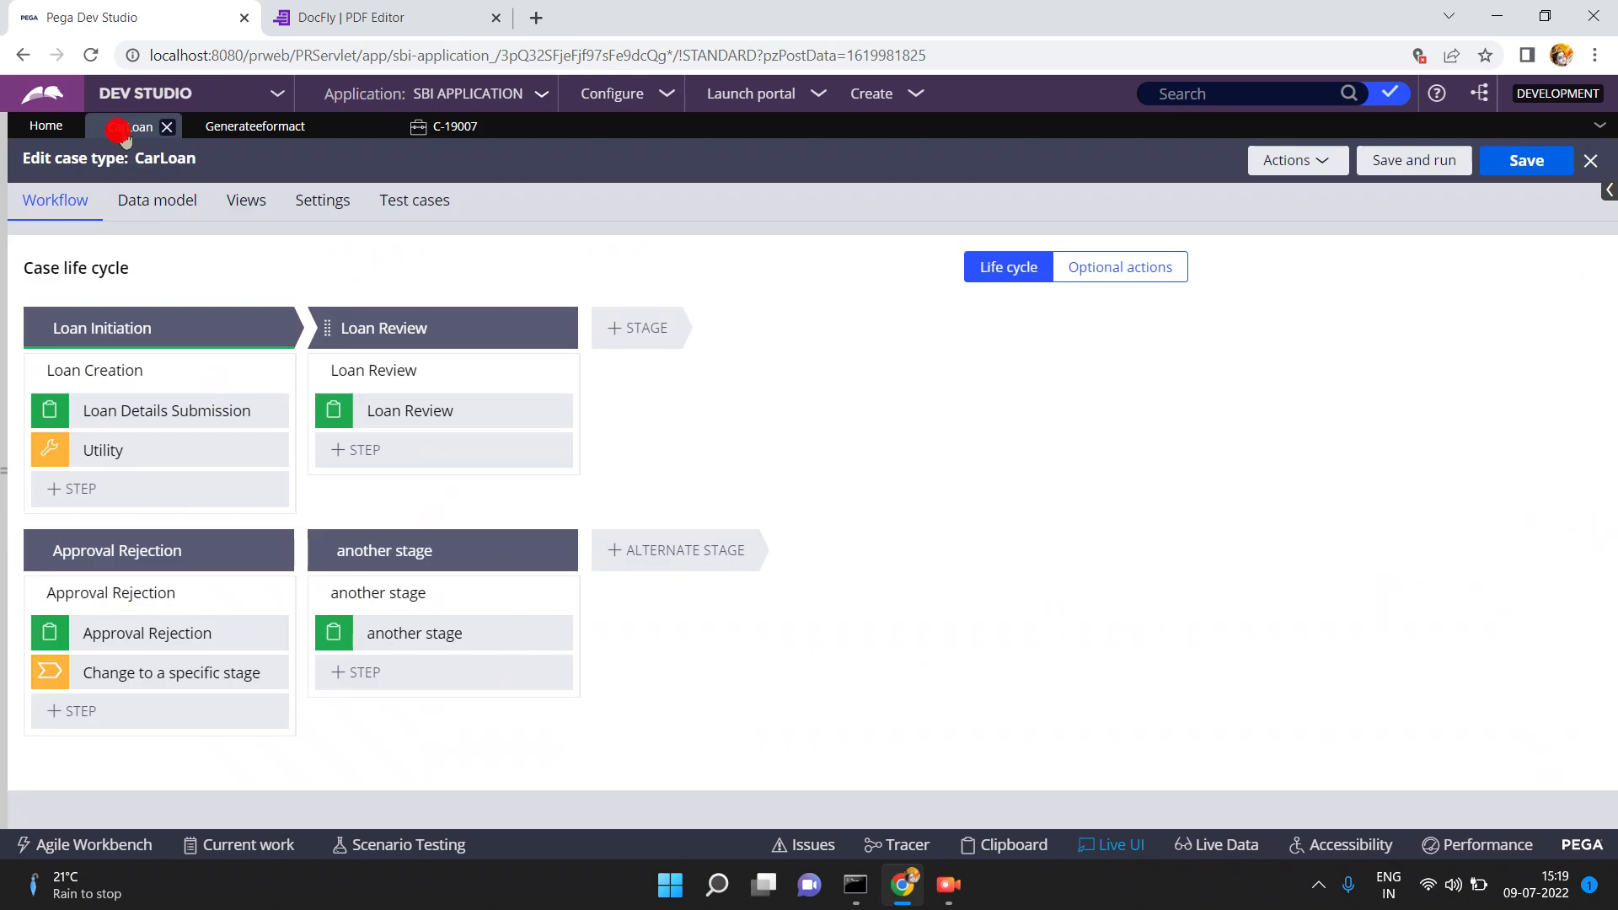
pyautogui.click(134, 400)
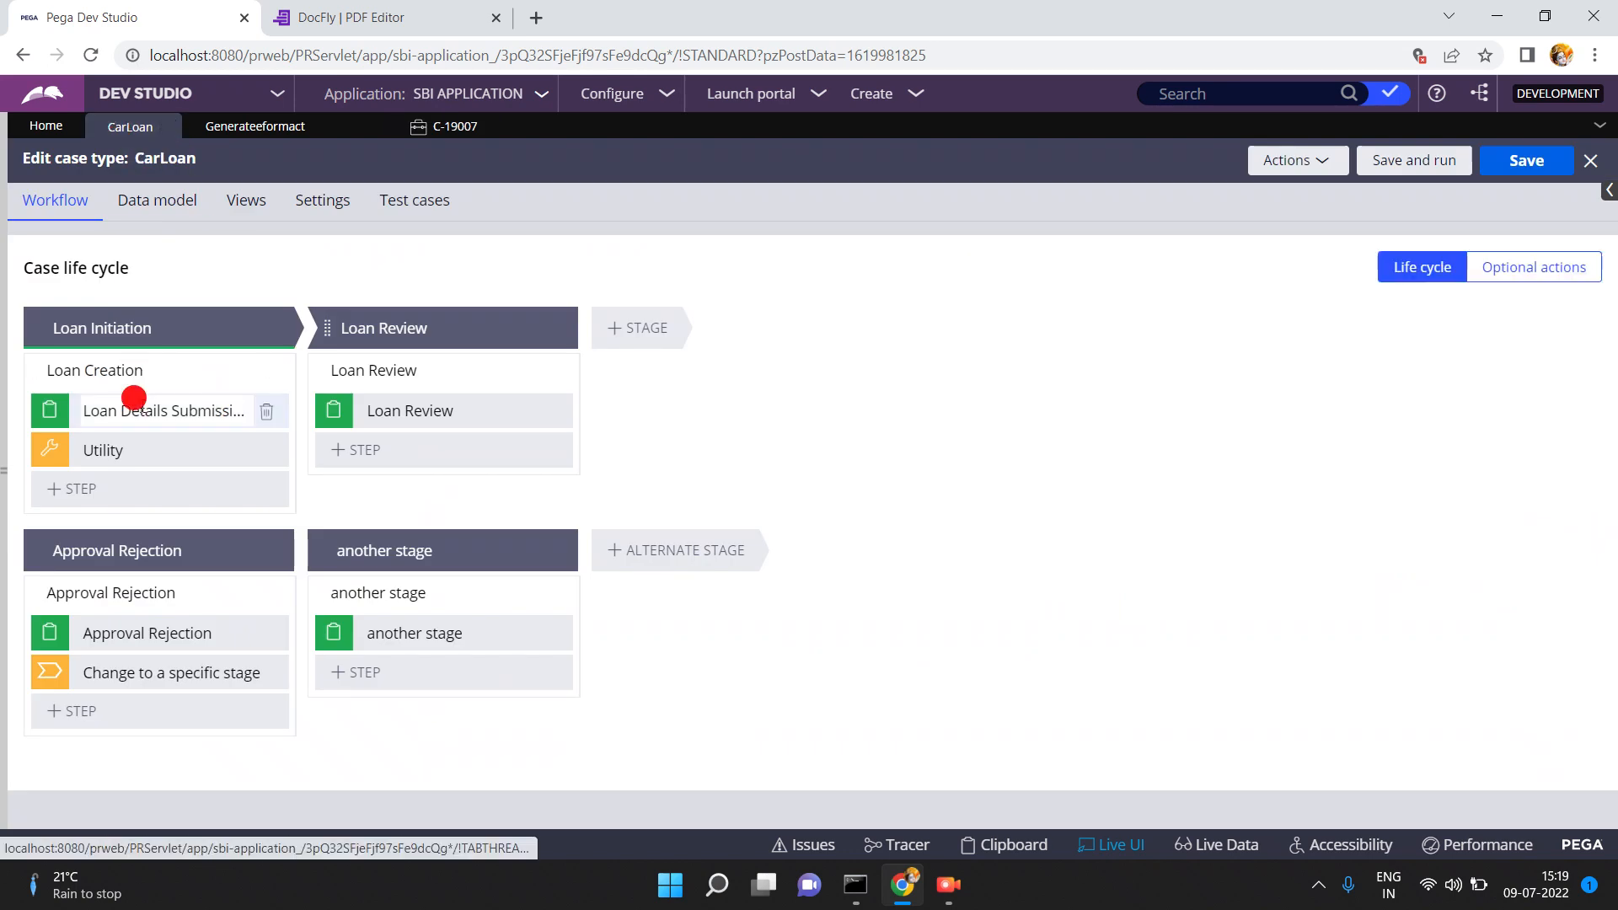
pyautogui.click(134, 400)
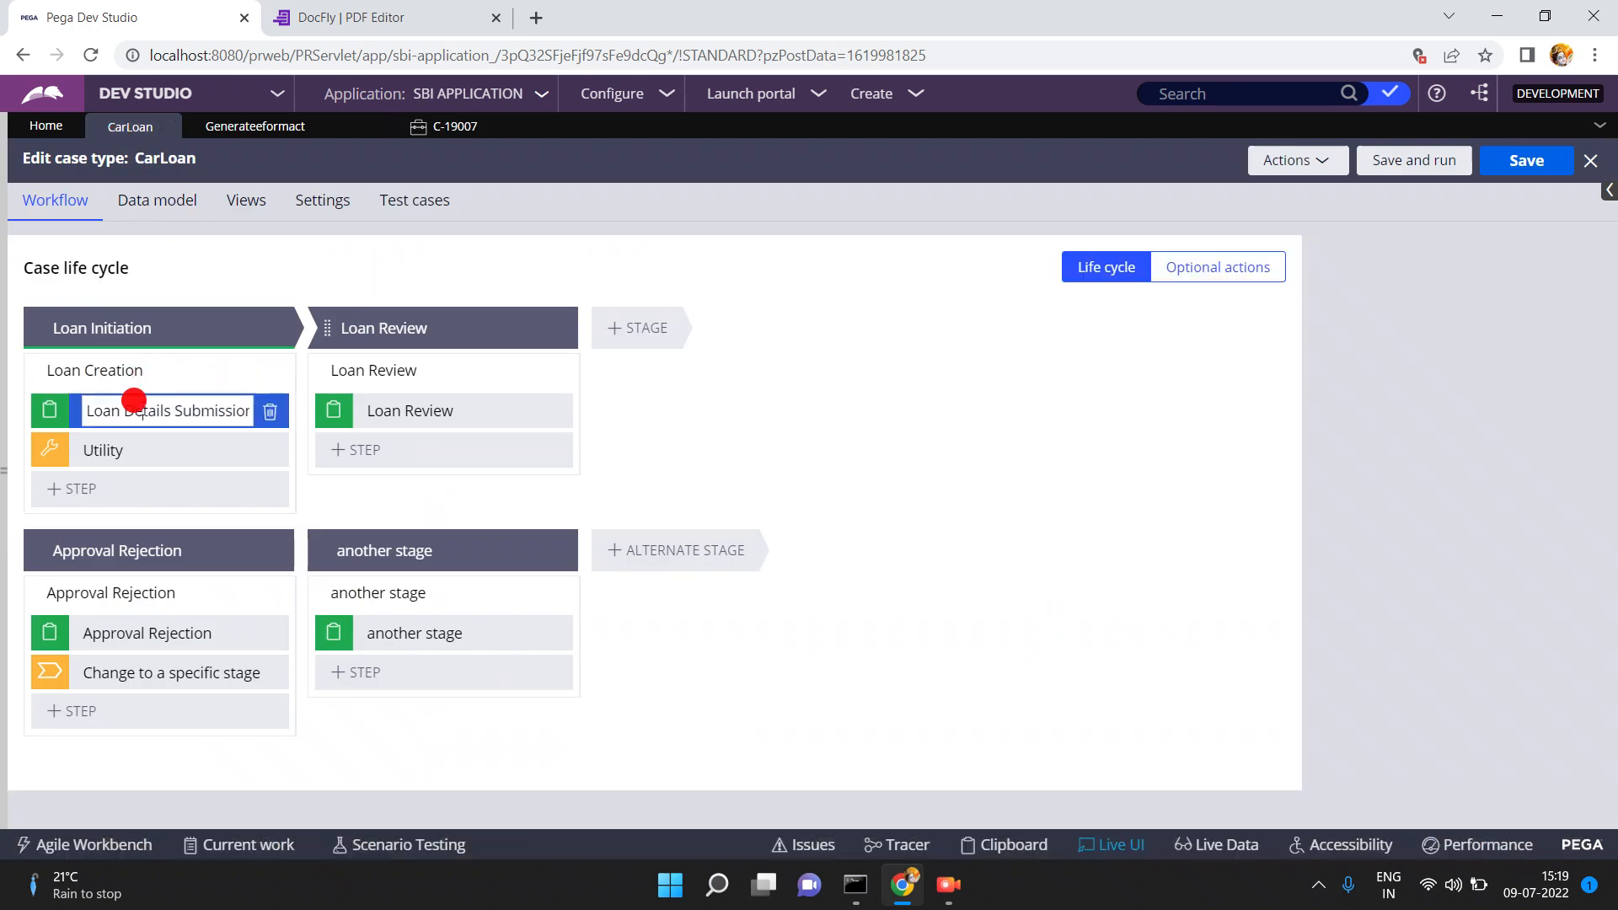
pyautogui.click(76, 494)
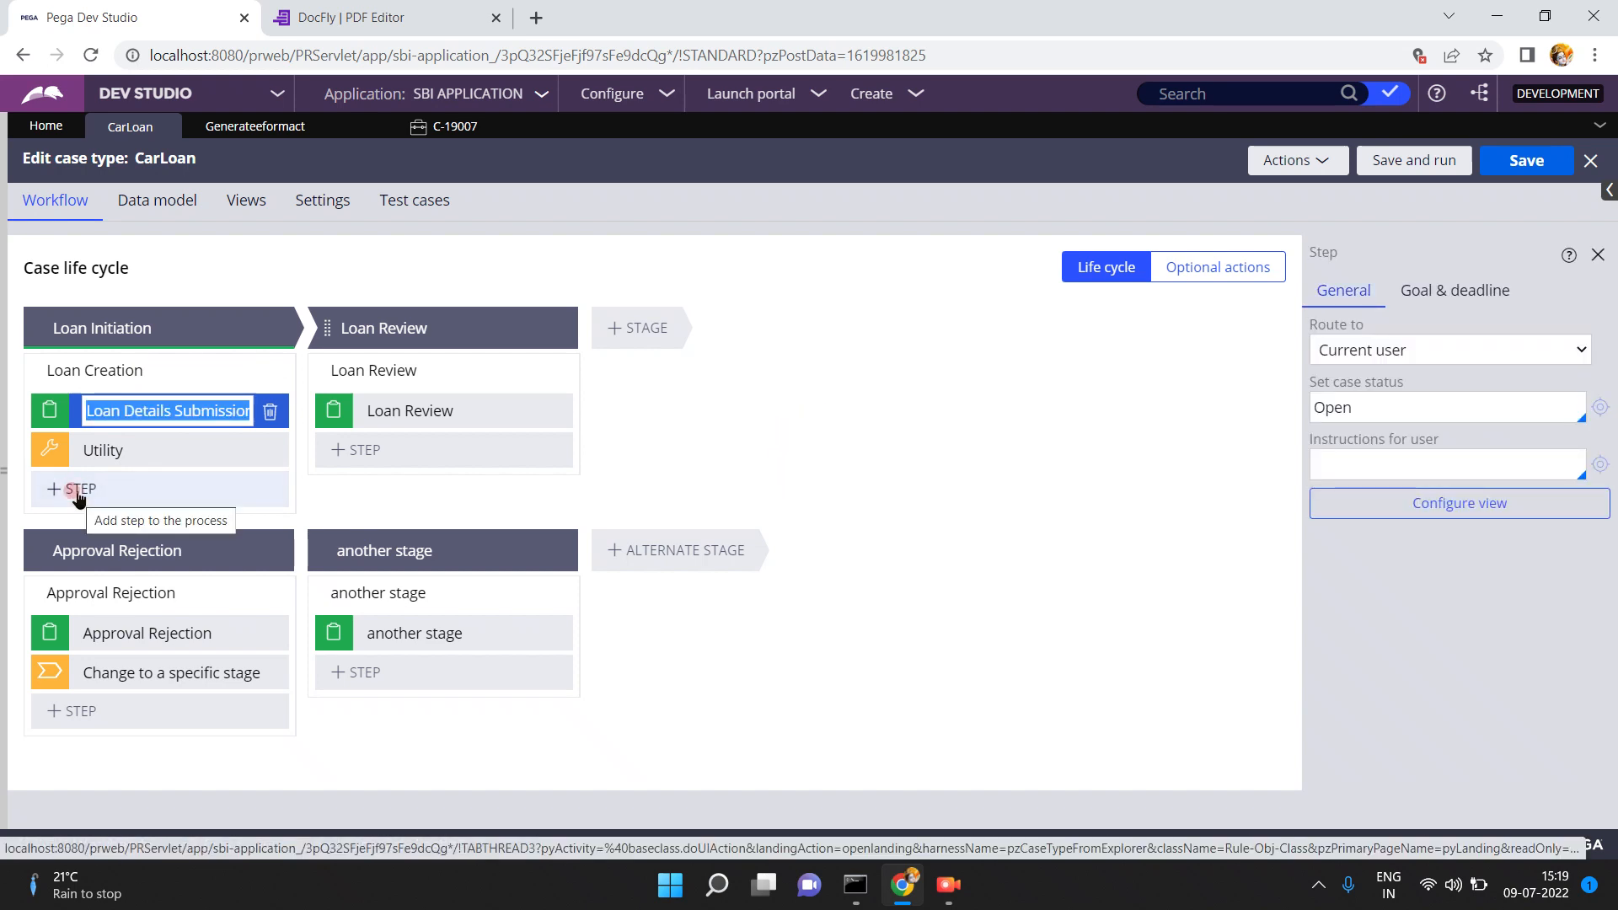
pyautogui.click(76, 495)
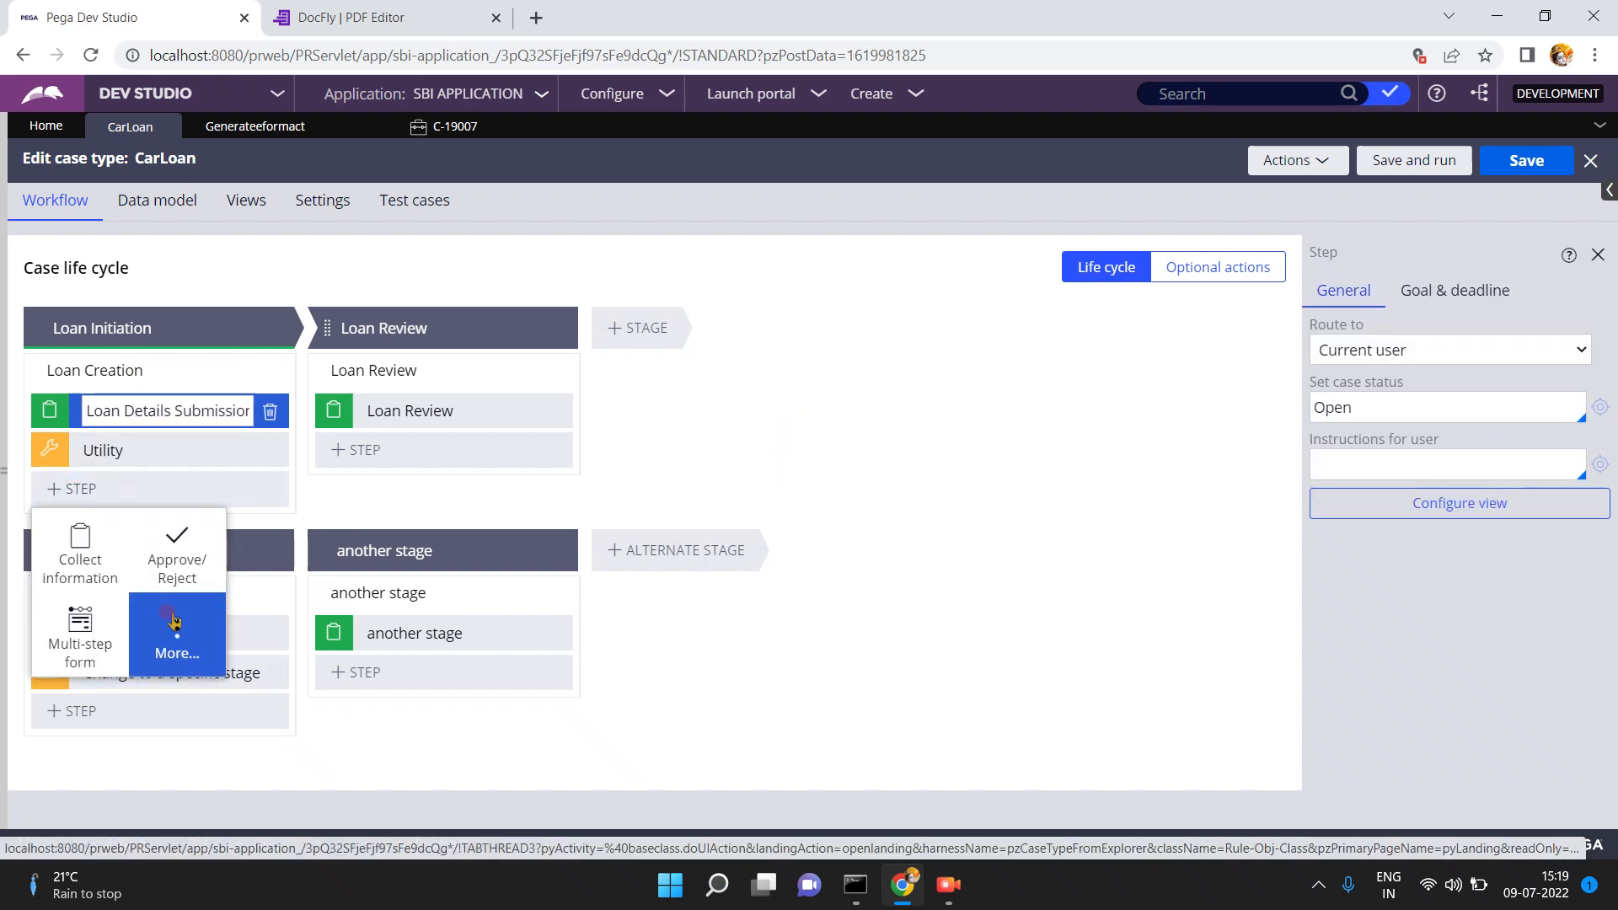
pyautogui.click(169, 613)
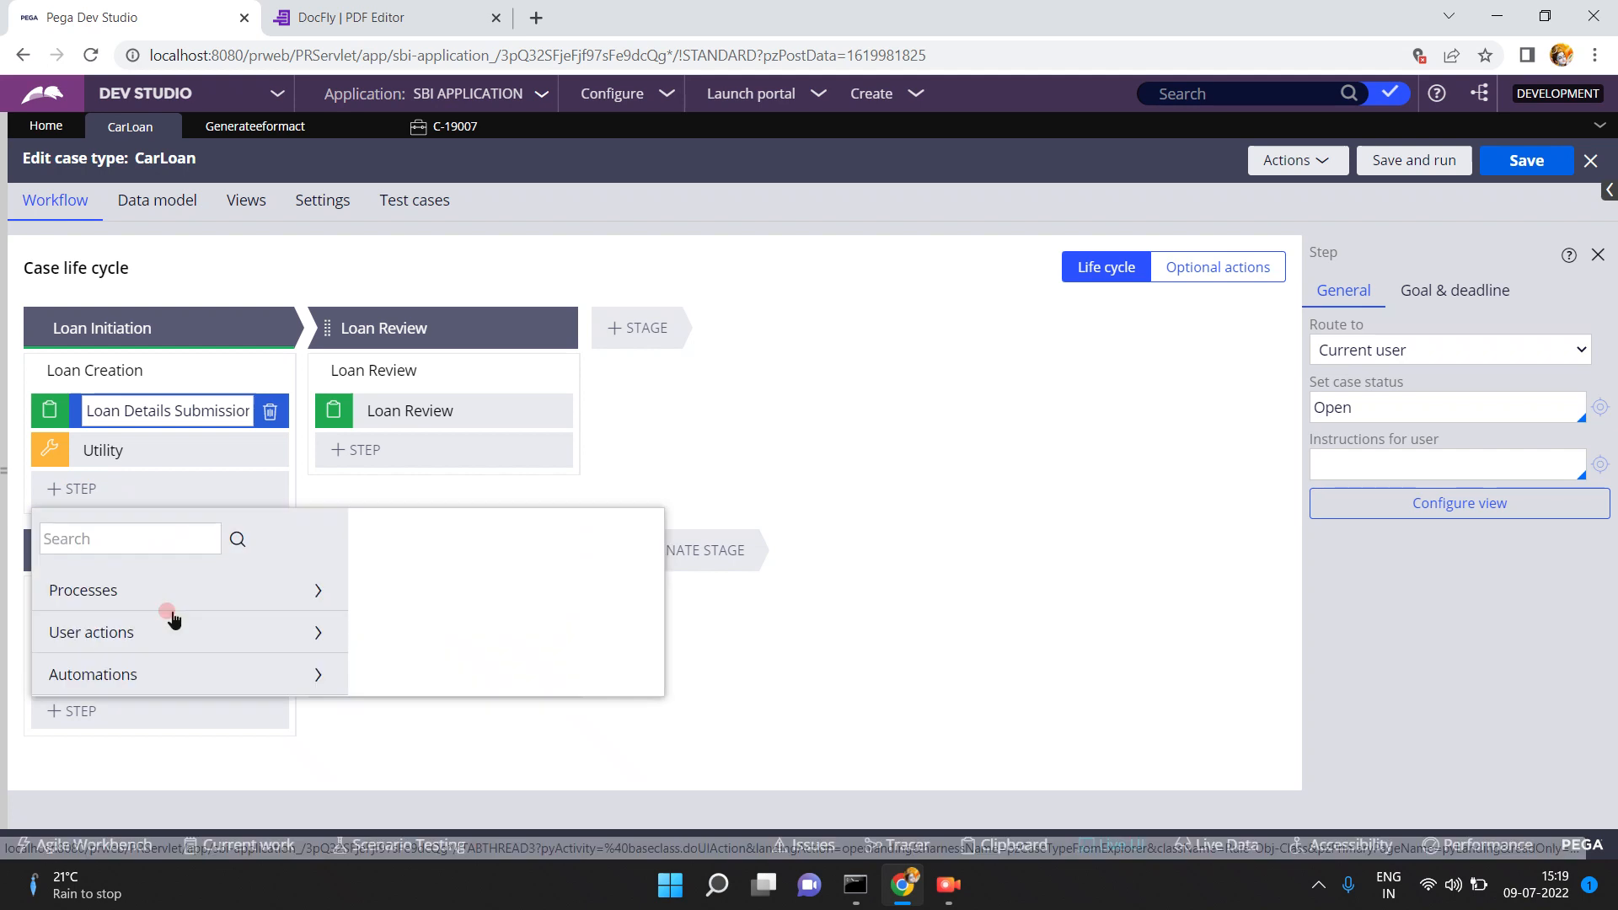
pyautogui.click(147, 678)
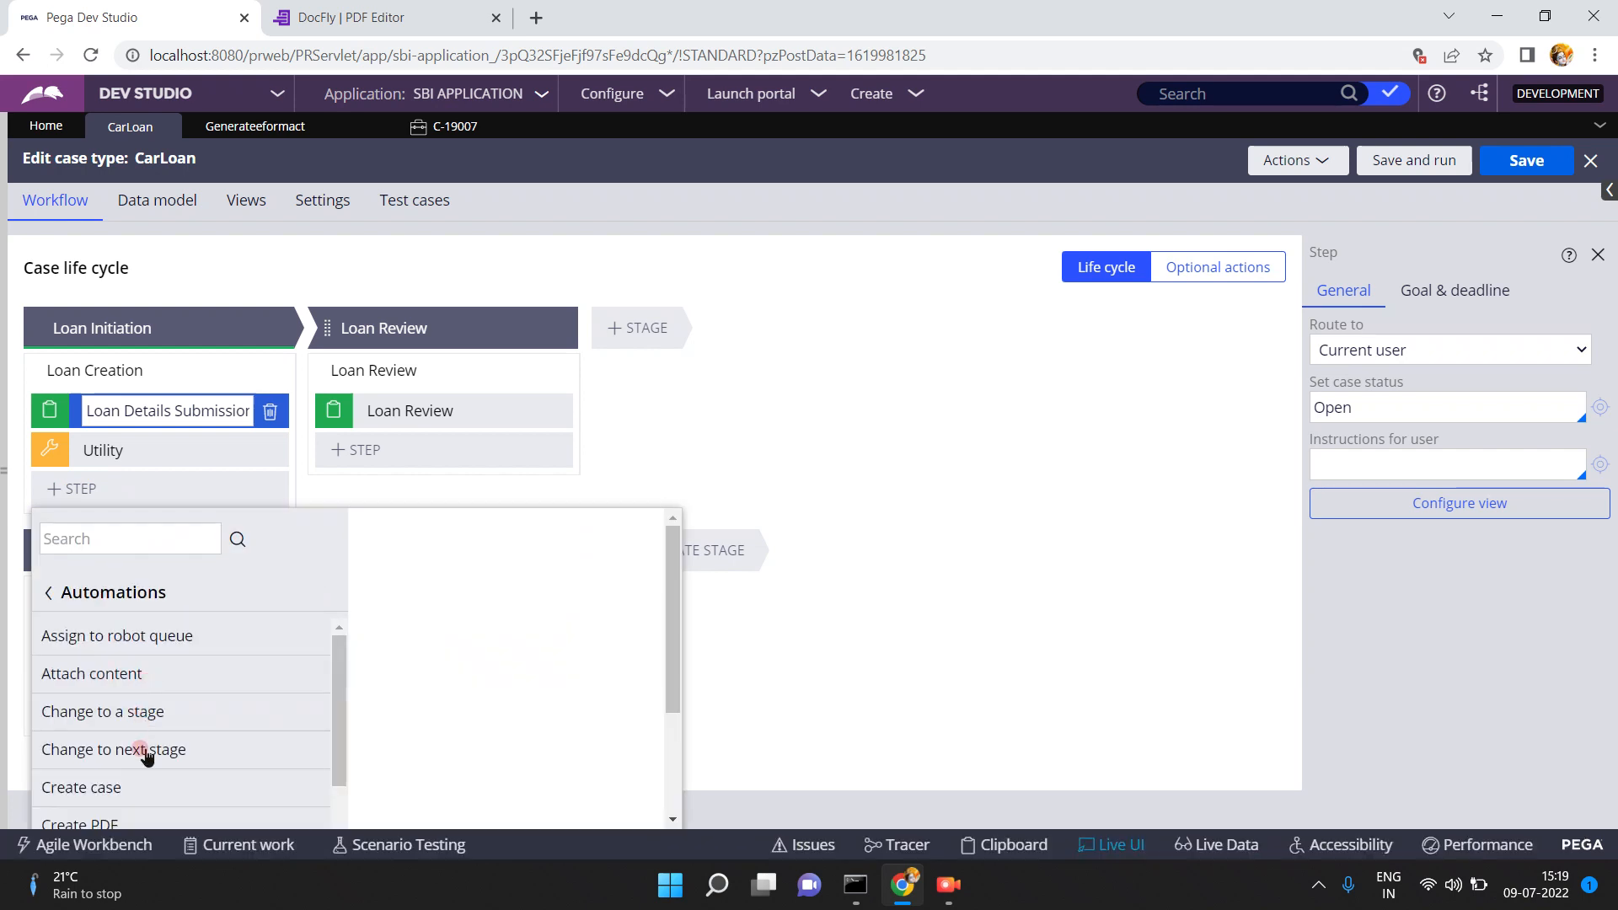
pyautogui.click(103, 825)
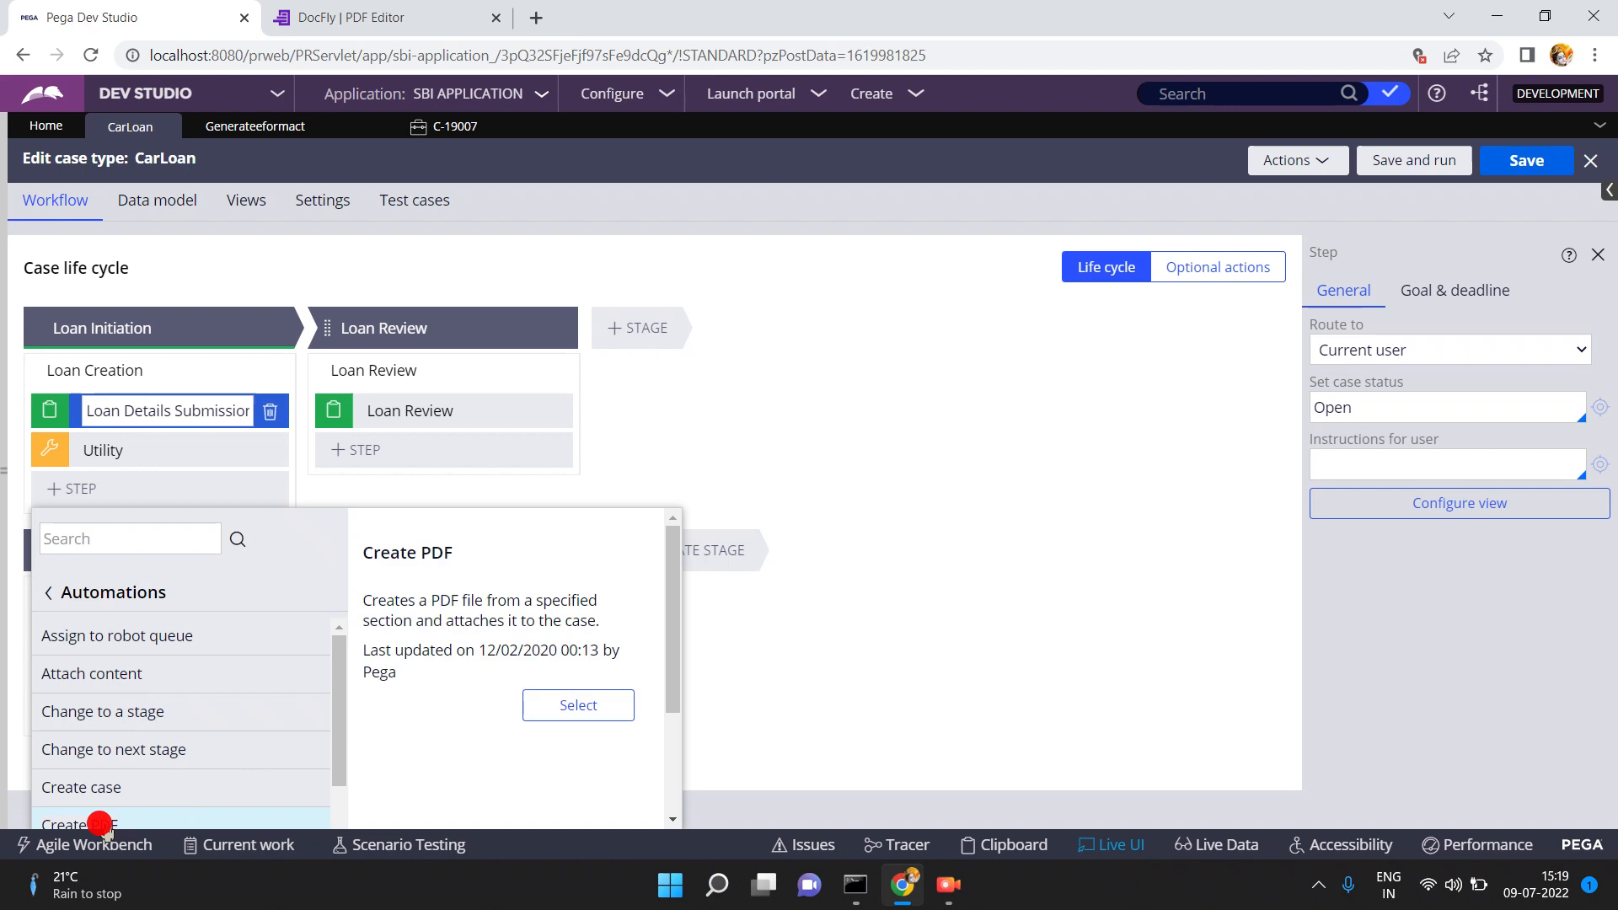
pyautogui.click(572, 716)
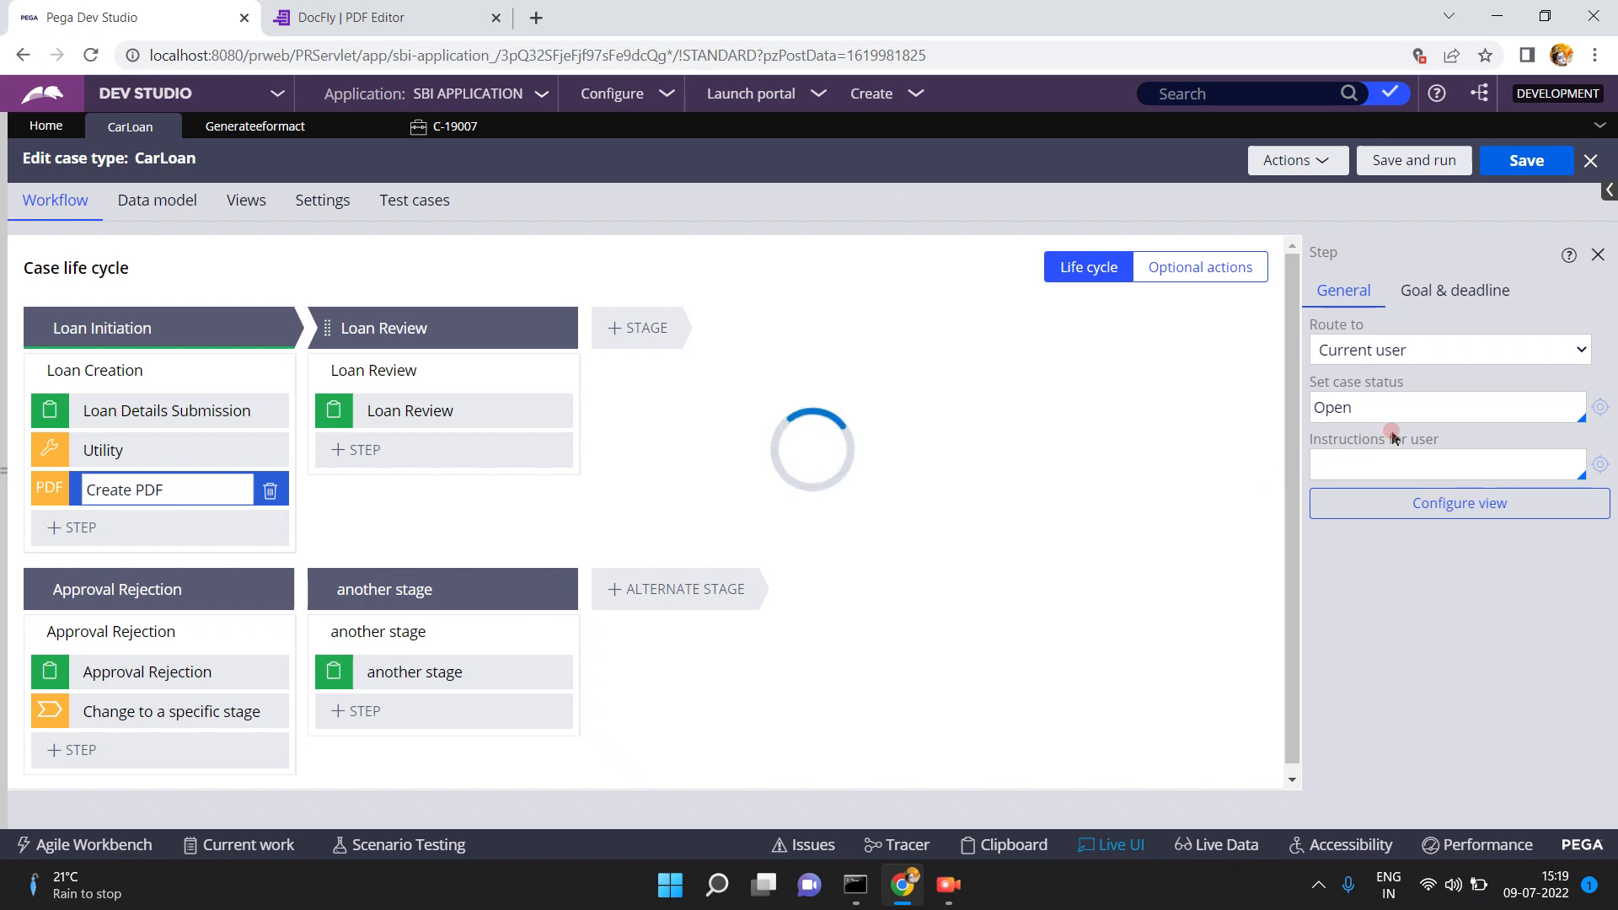
# - Delete the Create PDF step, keeping only Loan Details Submission and Utility in Loan Creation
pyautogui.click(1366, 314)
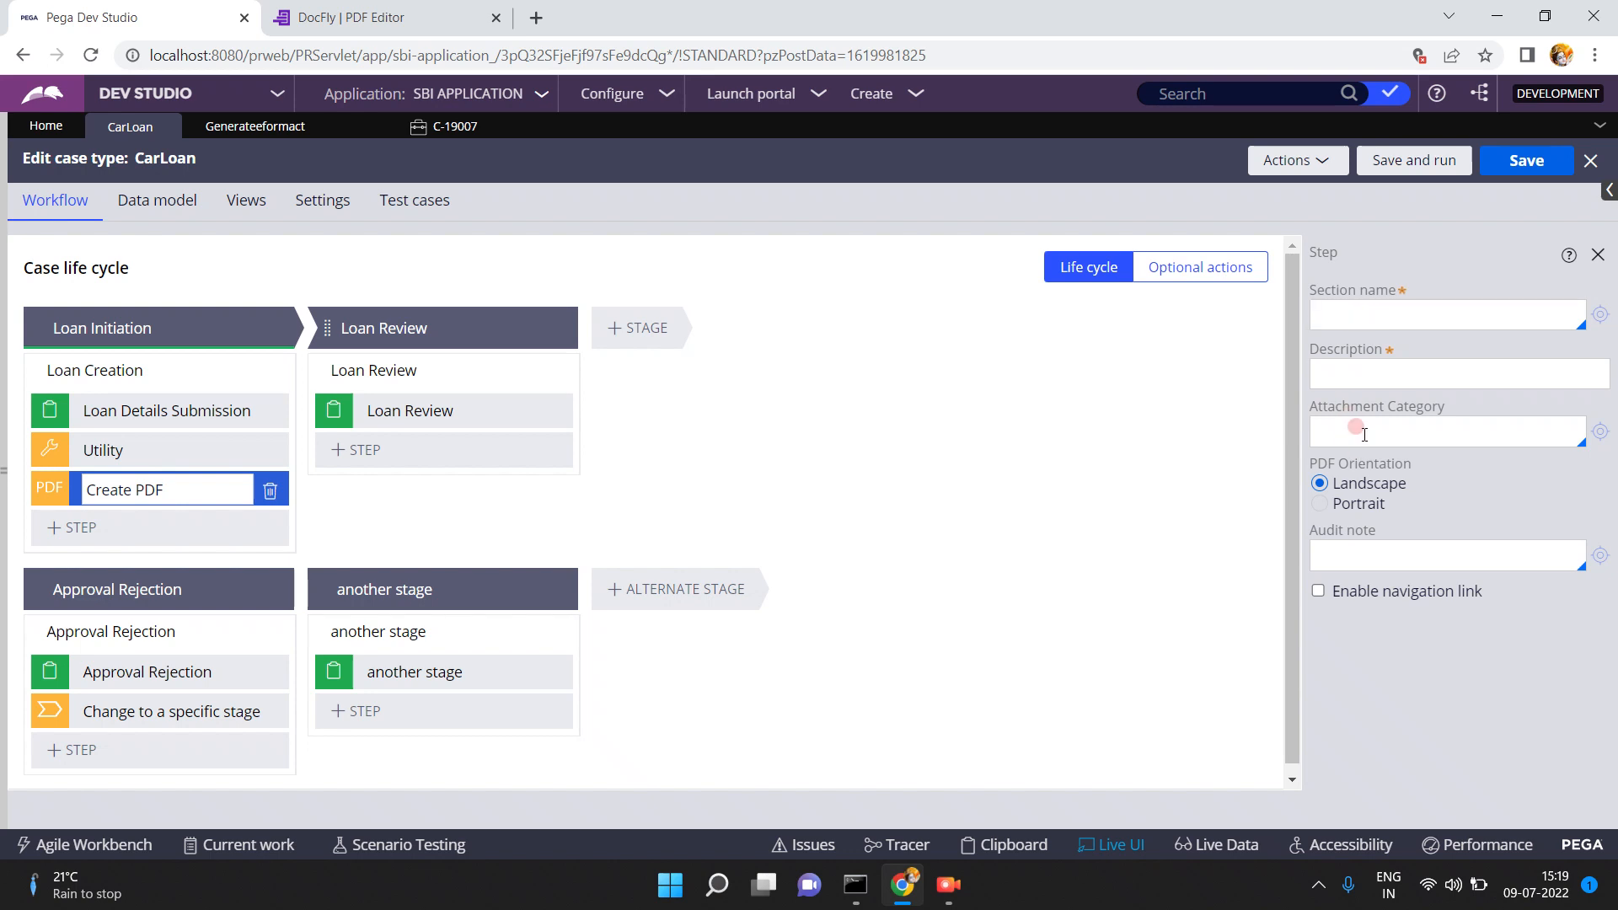
pyautogui.click(1372, 321)
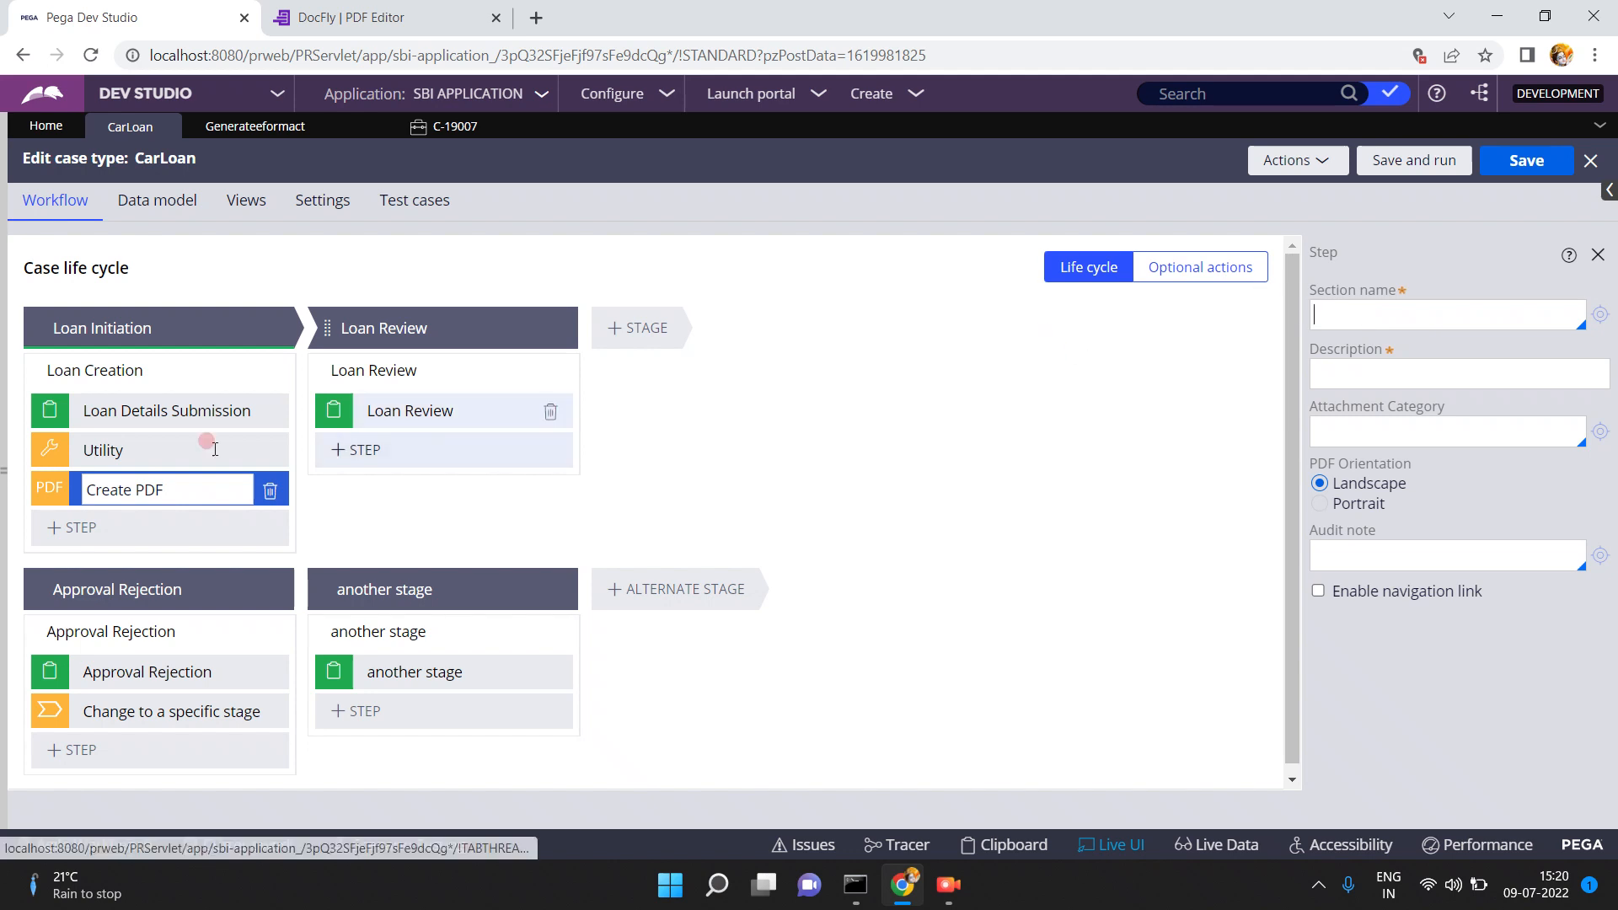
pyautogui.click(449, 126)
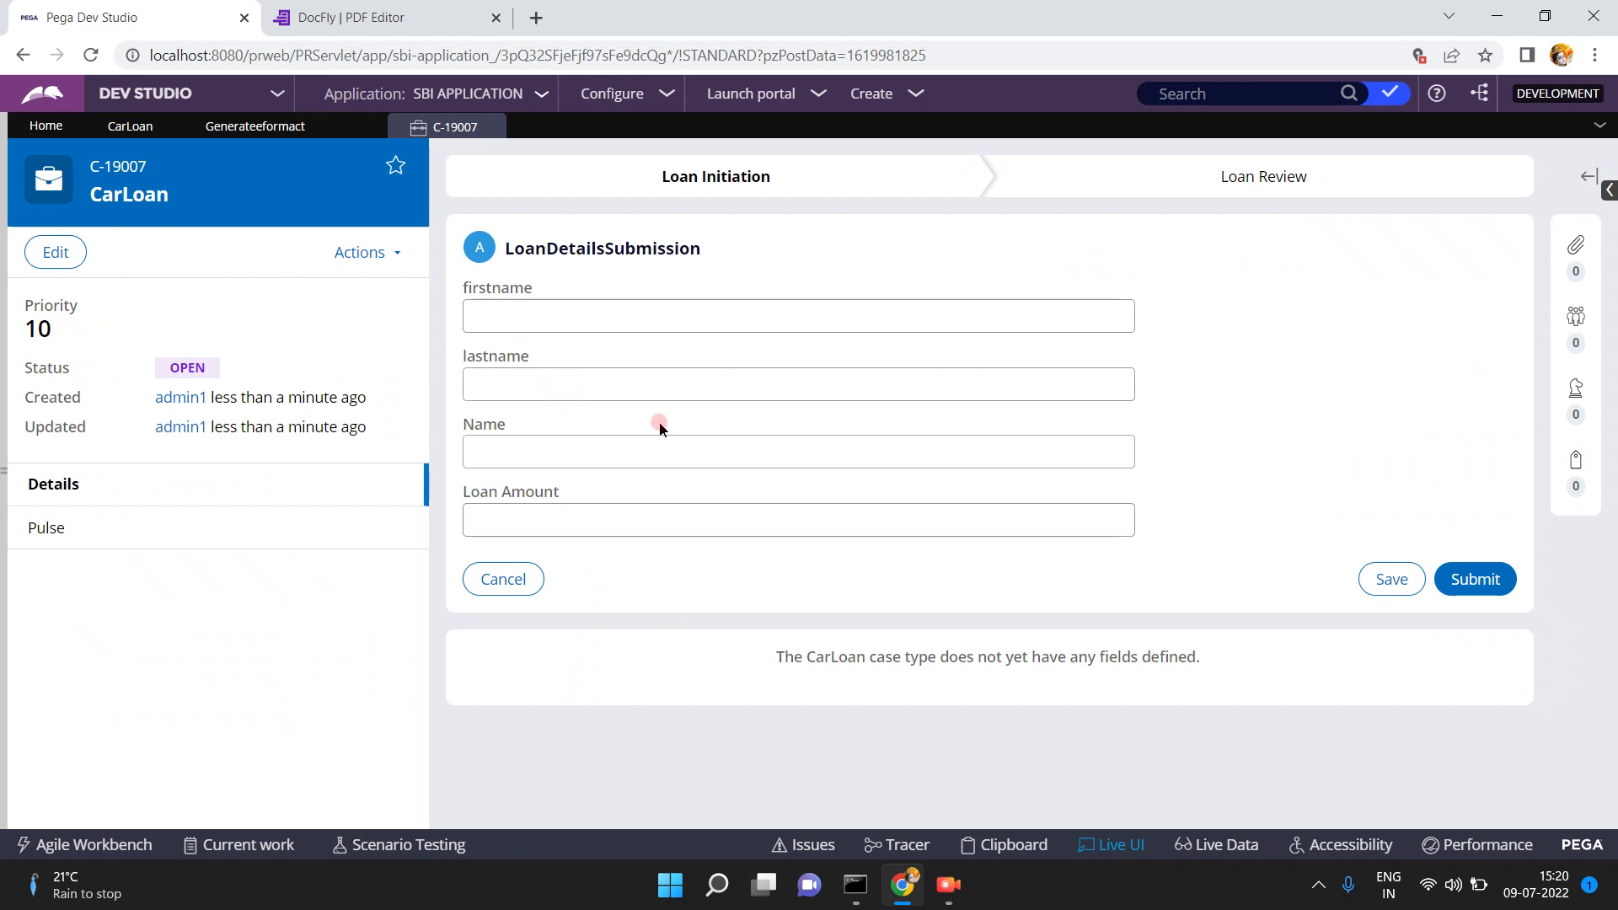
pyautogui.click(116, 132)
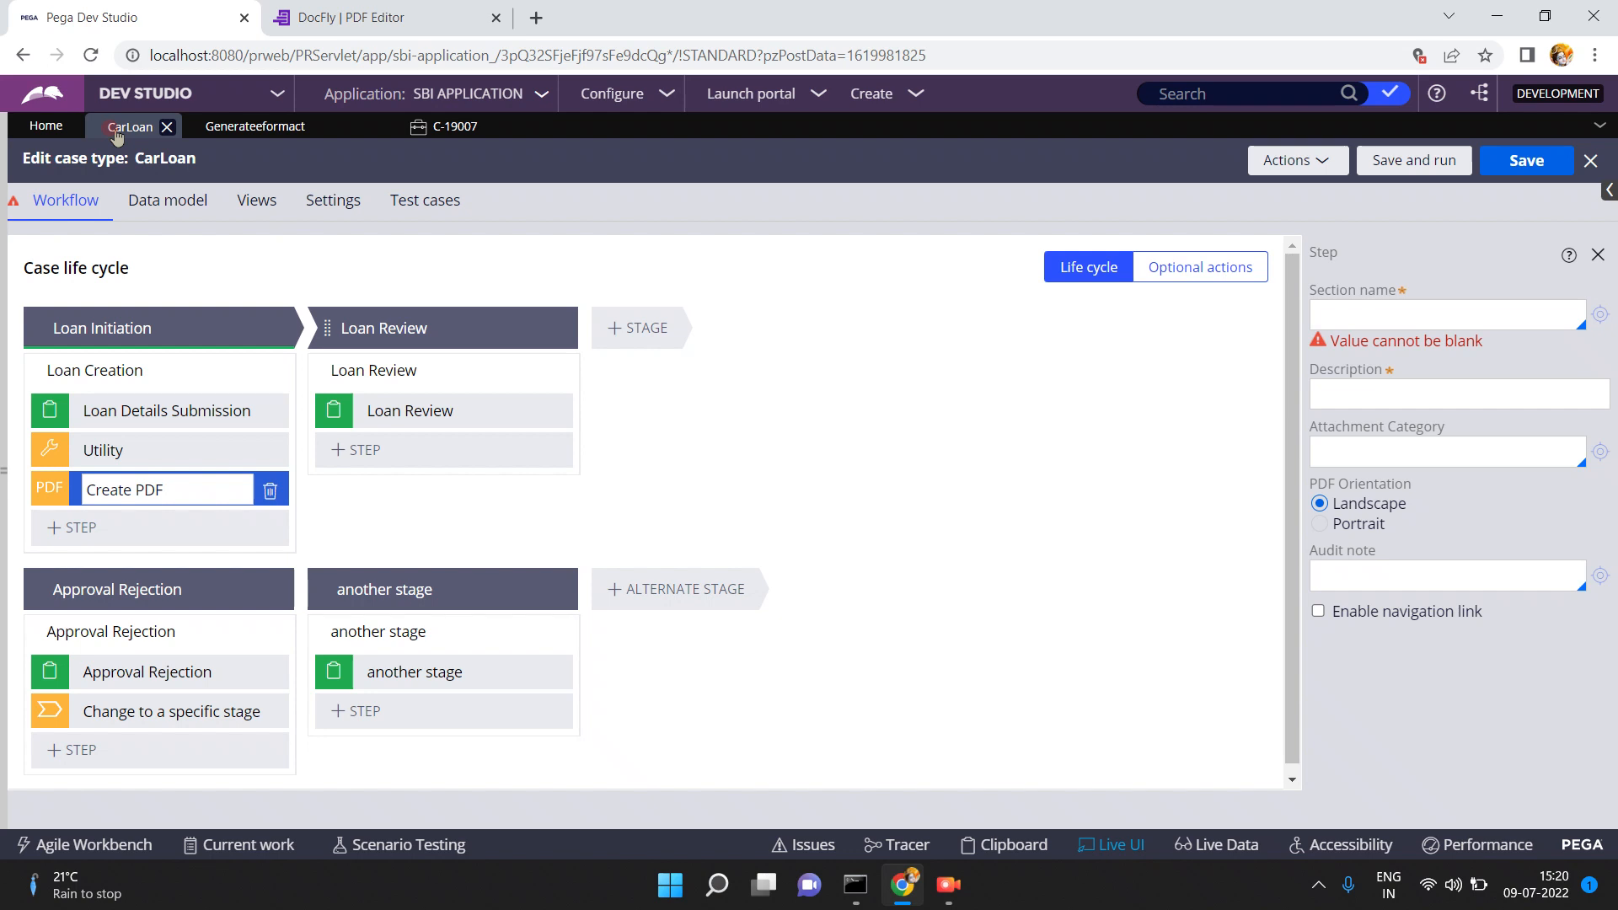
pyautogui.click(269, 492)
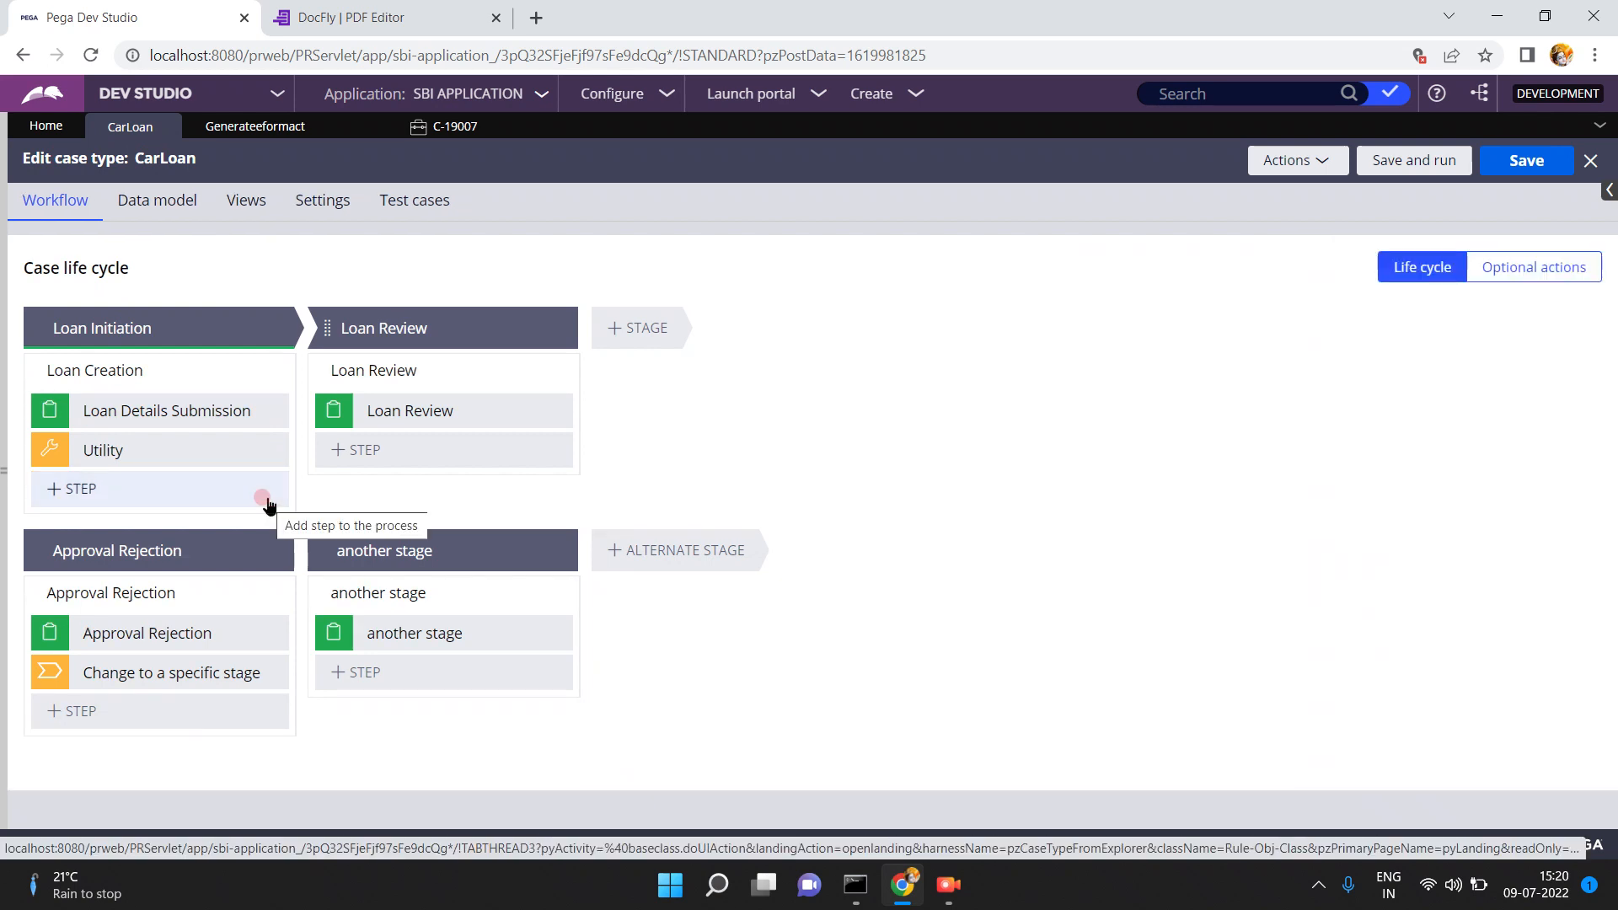
# - Reopen the Records explorer and list the Map eForm rules under Integration-Mapping
pyautogui.click(4, 472)
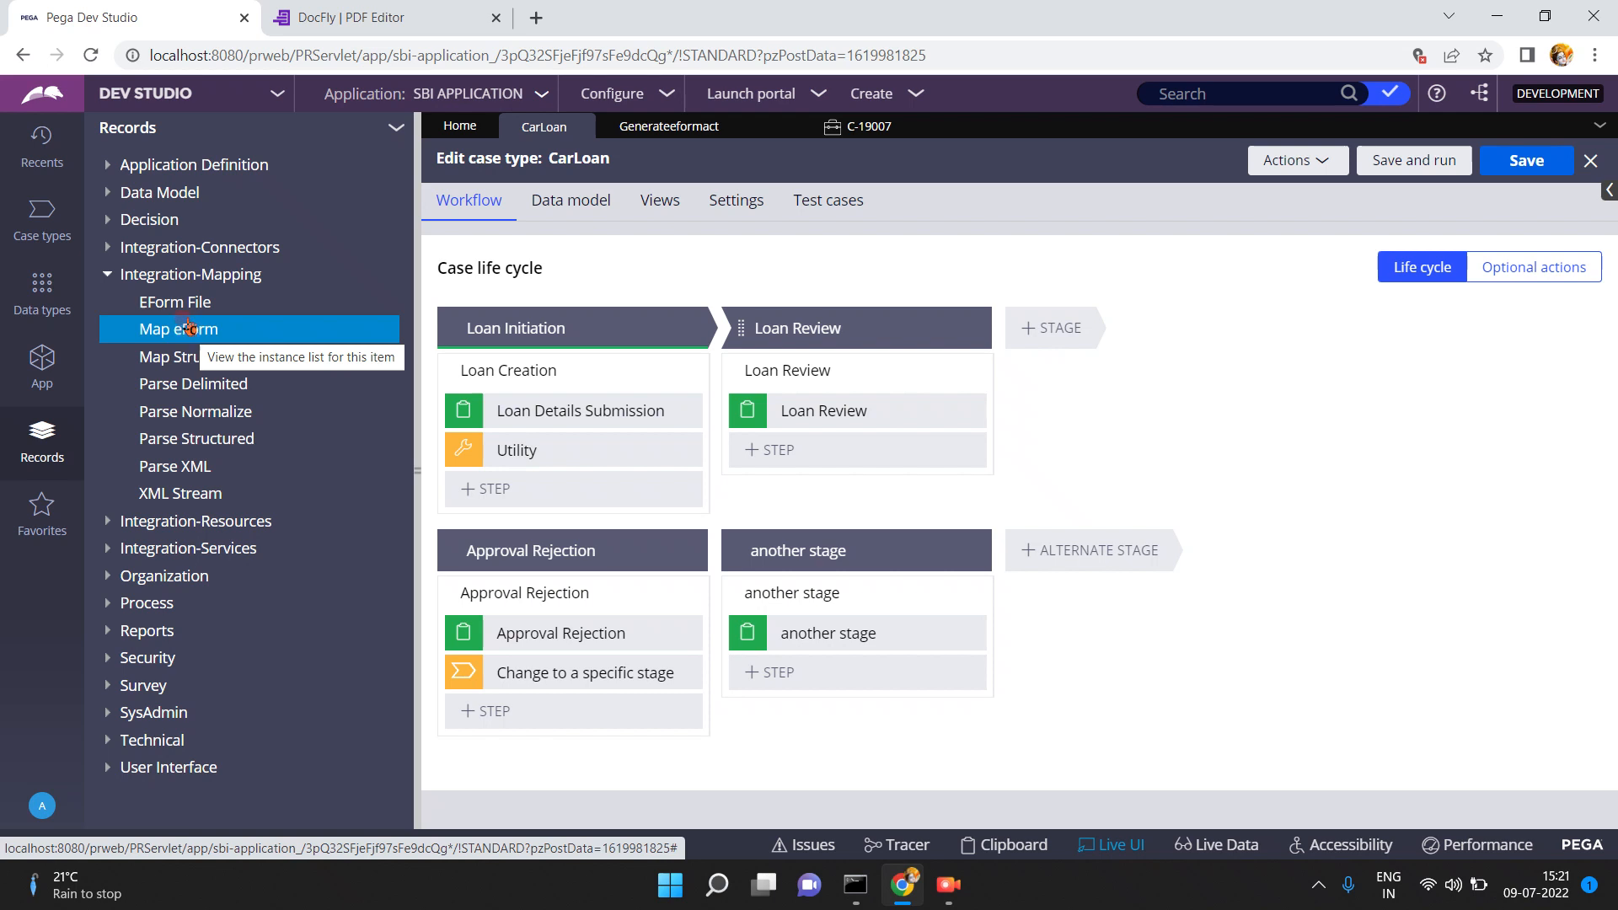
pyautogui.click(251, 337)
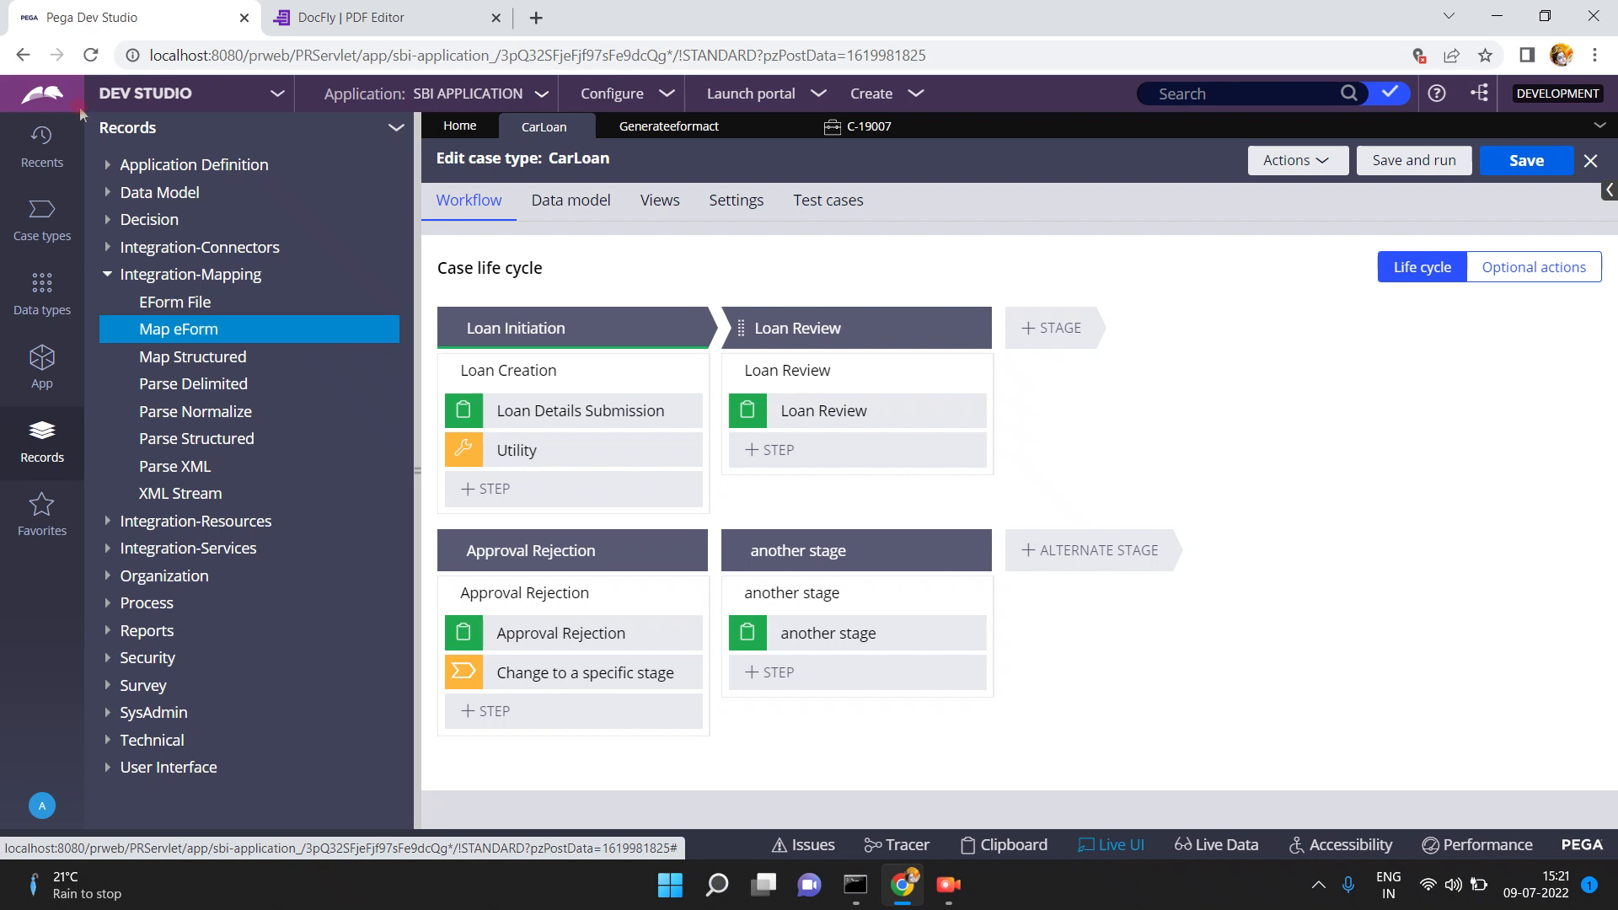
# - Search Google for 'download aadhar pdf application' and open the uidai.gov.in enrolment form PDF
pyautogui.click(543, 18)
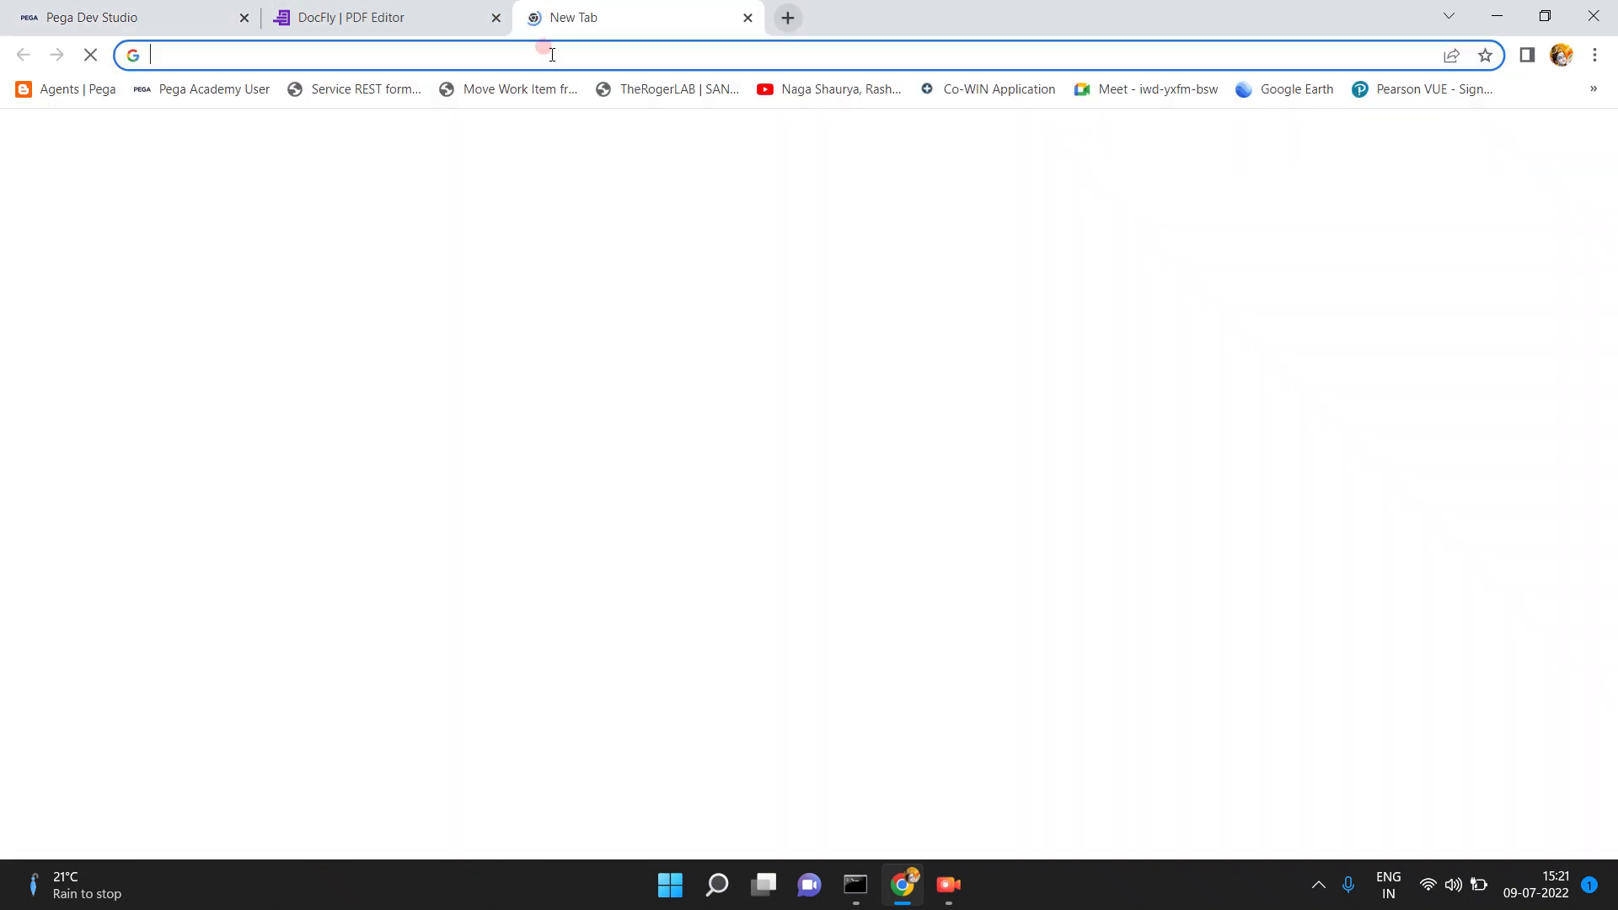
pyautogui.write('download aadhar ')
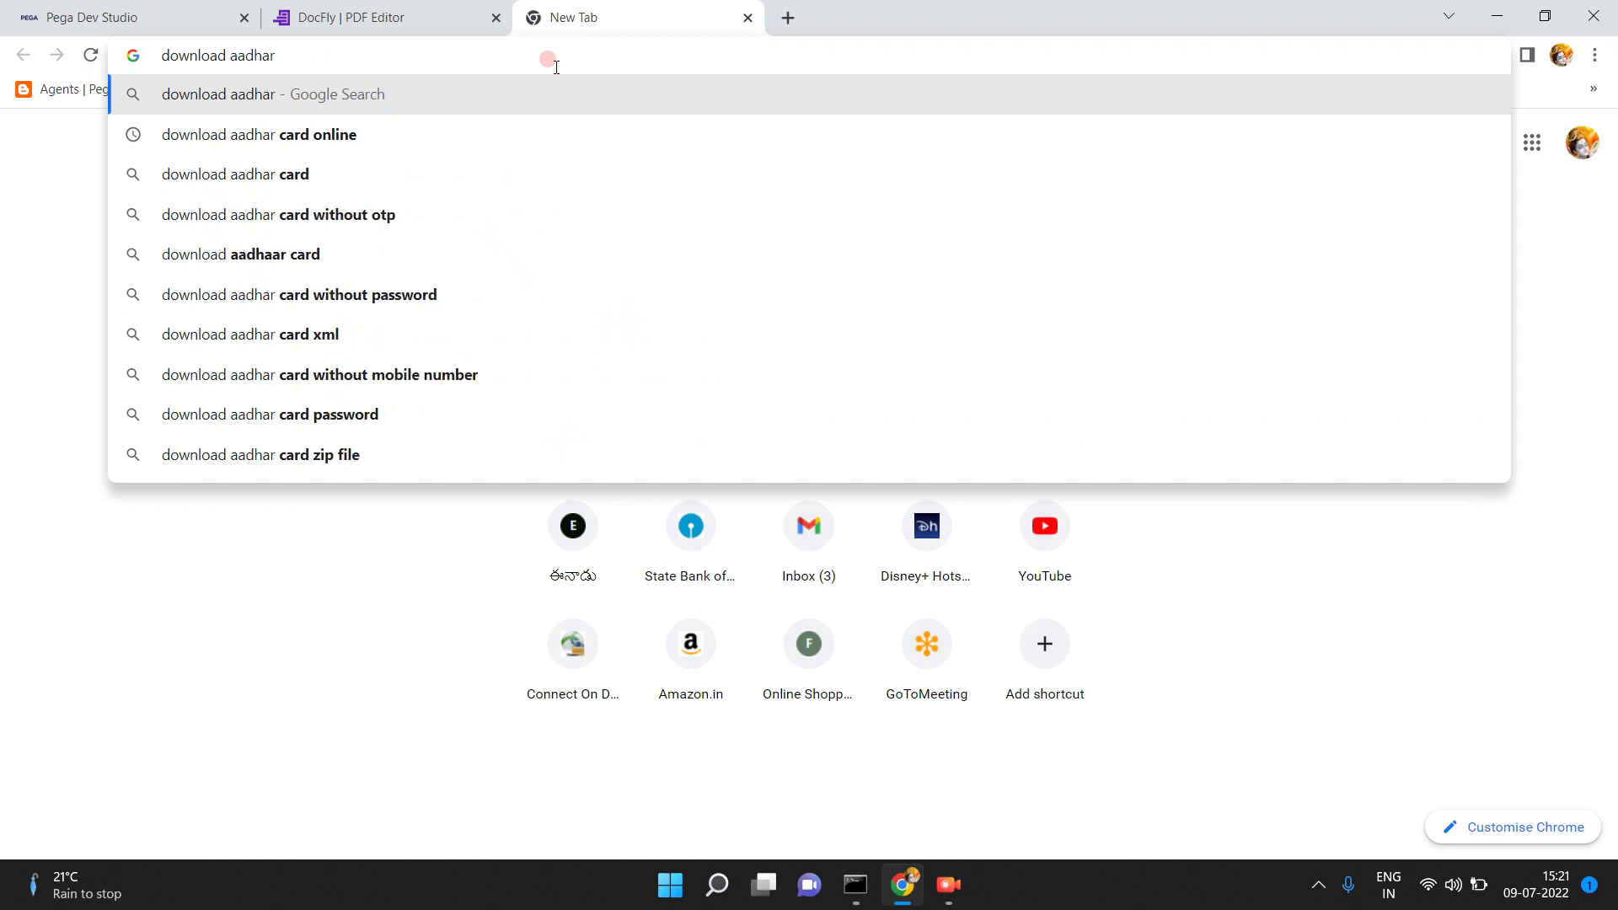
pyautogui.write('pdf')
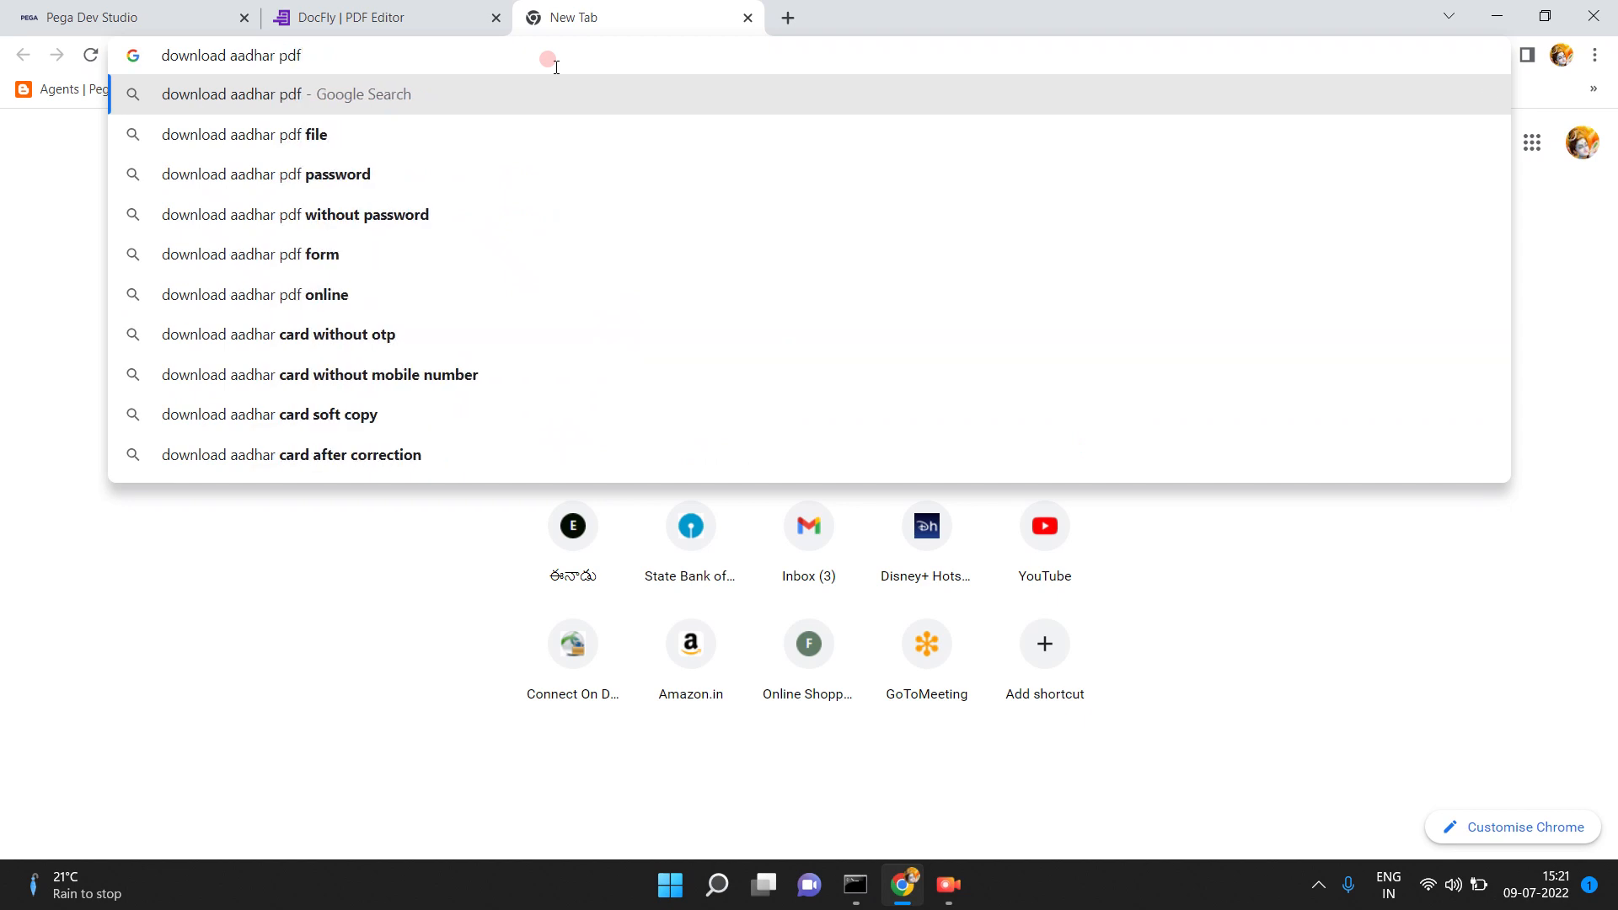
pyautogui.write(' application')
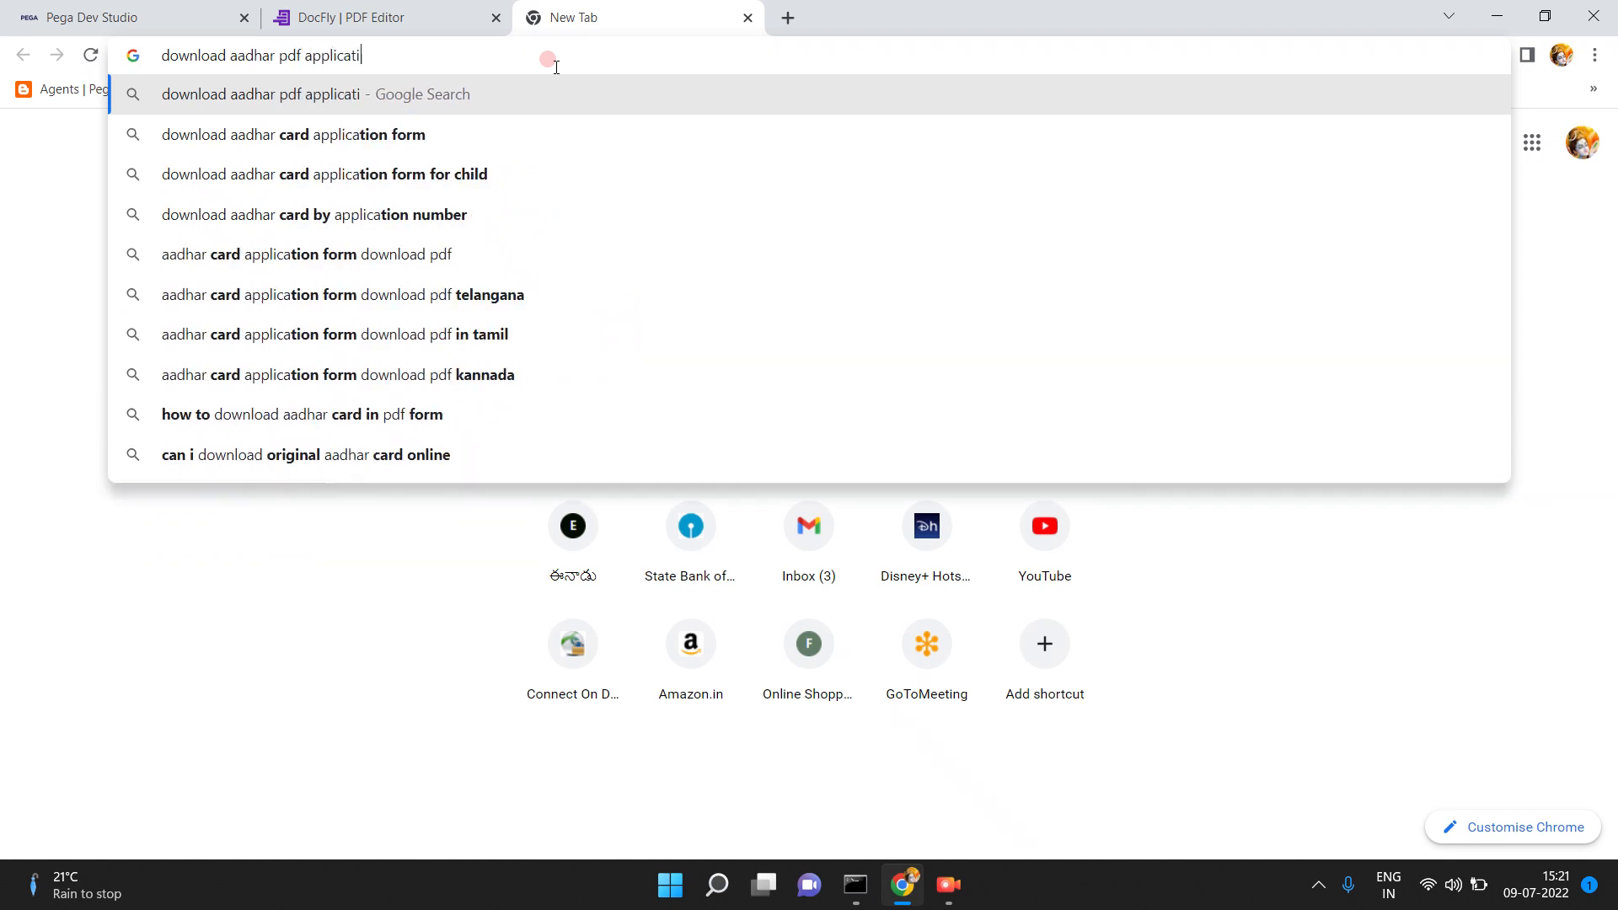
pyautogui.click(349, 142)
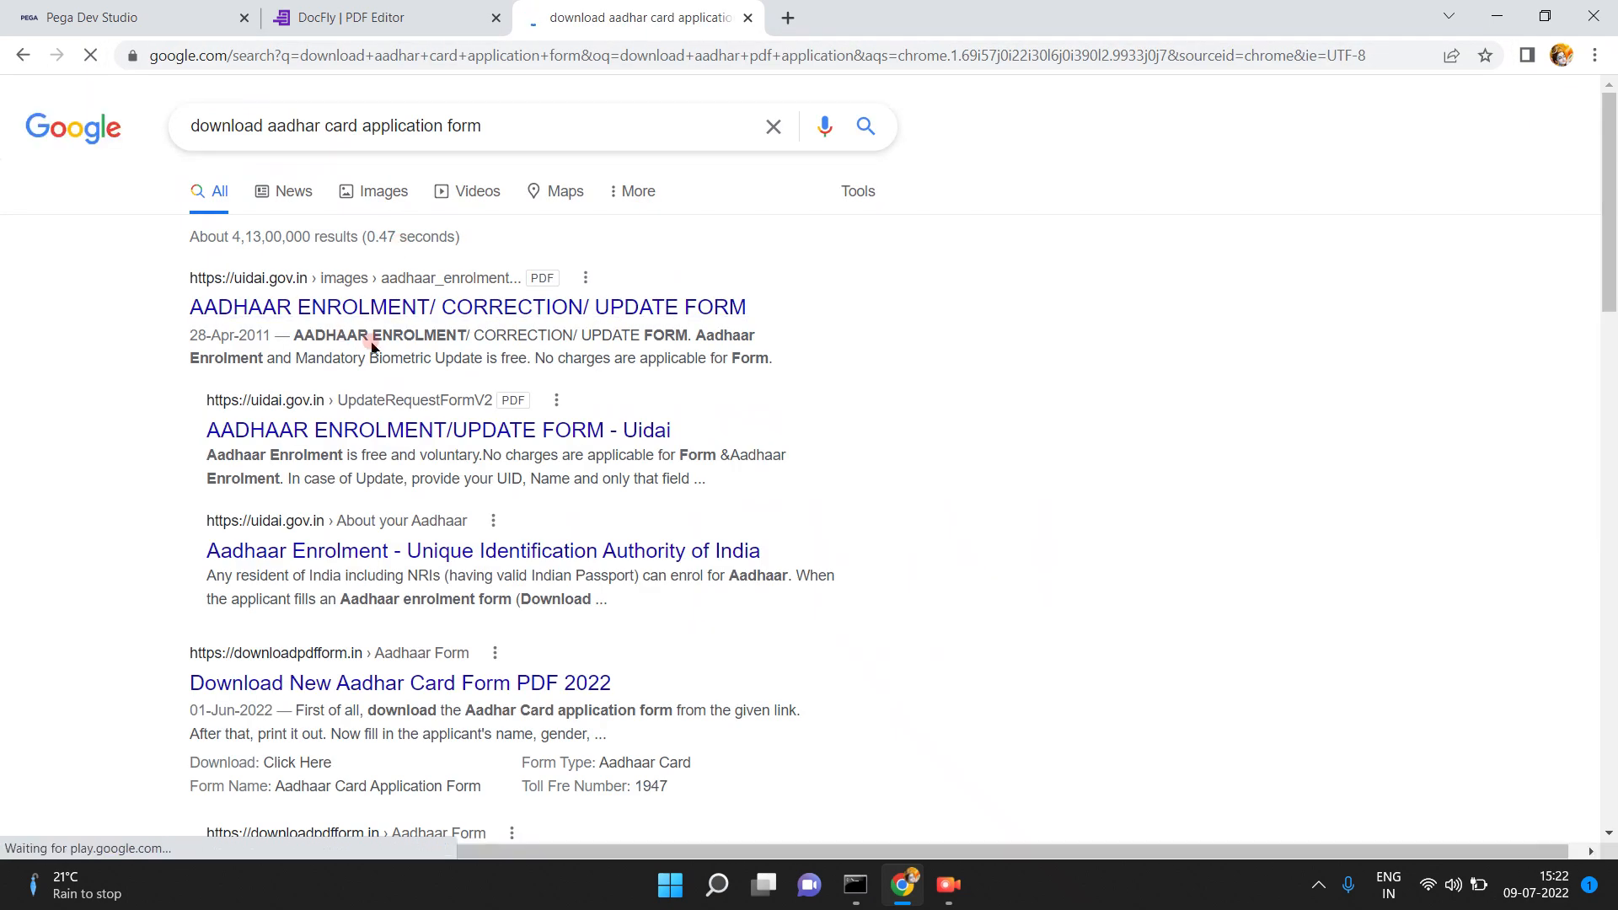
pyautogui.click(375, 310)
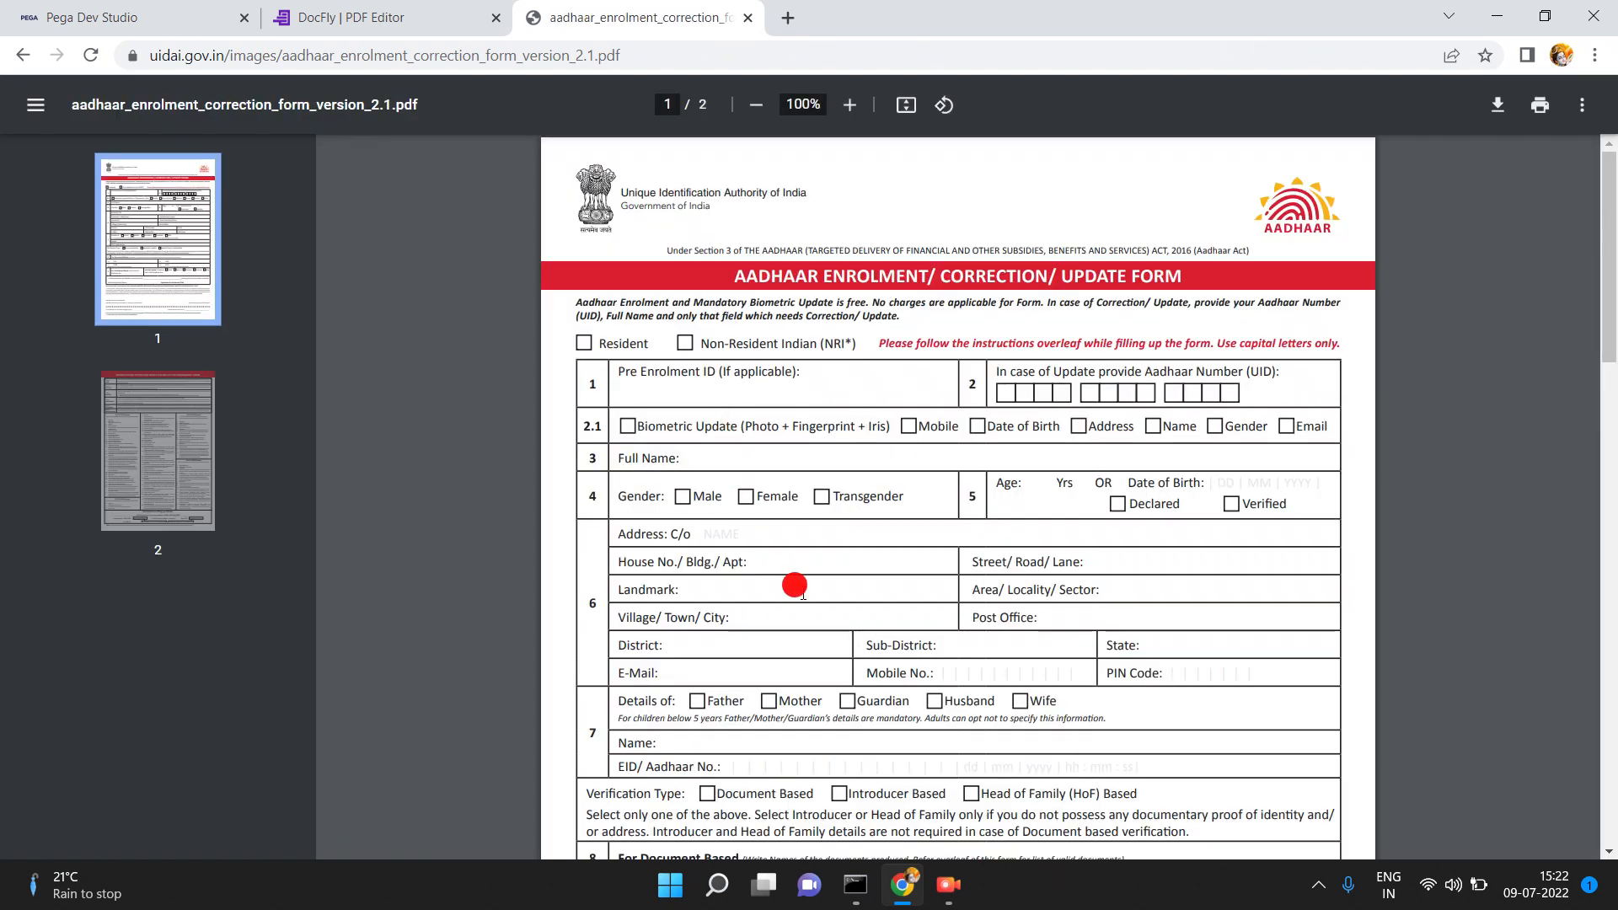
# - Scroll the Aadhaar PDF, then check the Loan Amount field in the running CarLoan case
pyautogui.scroll(-6, 803, 596)
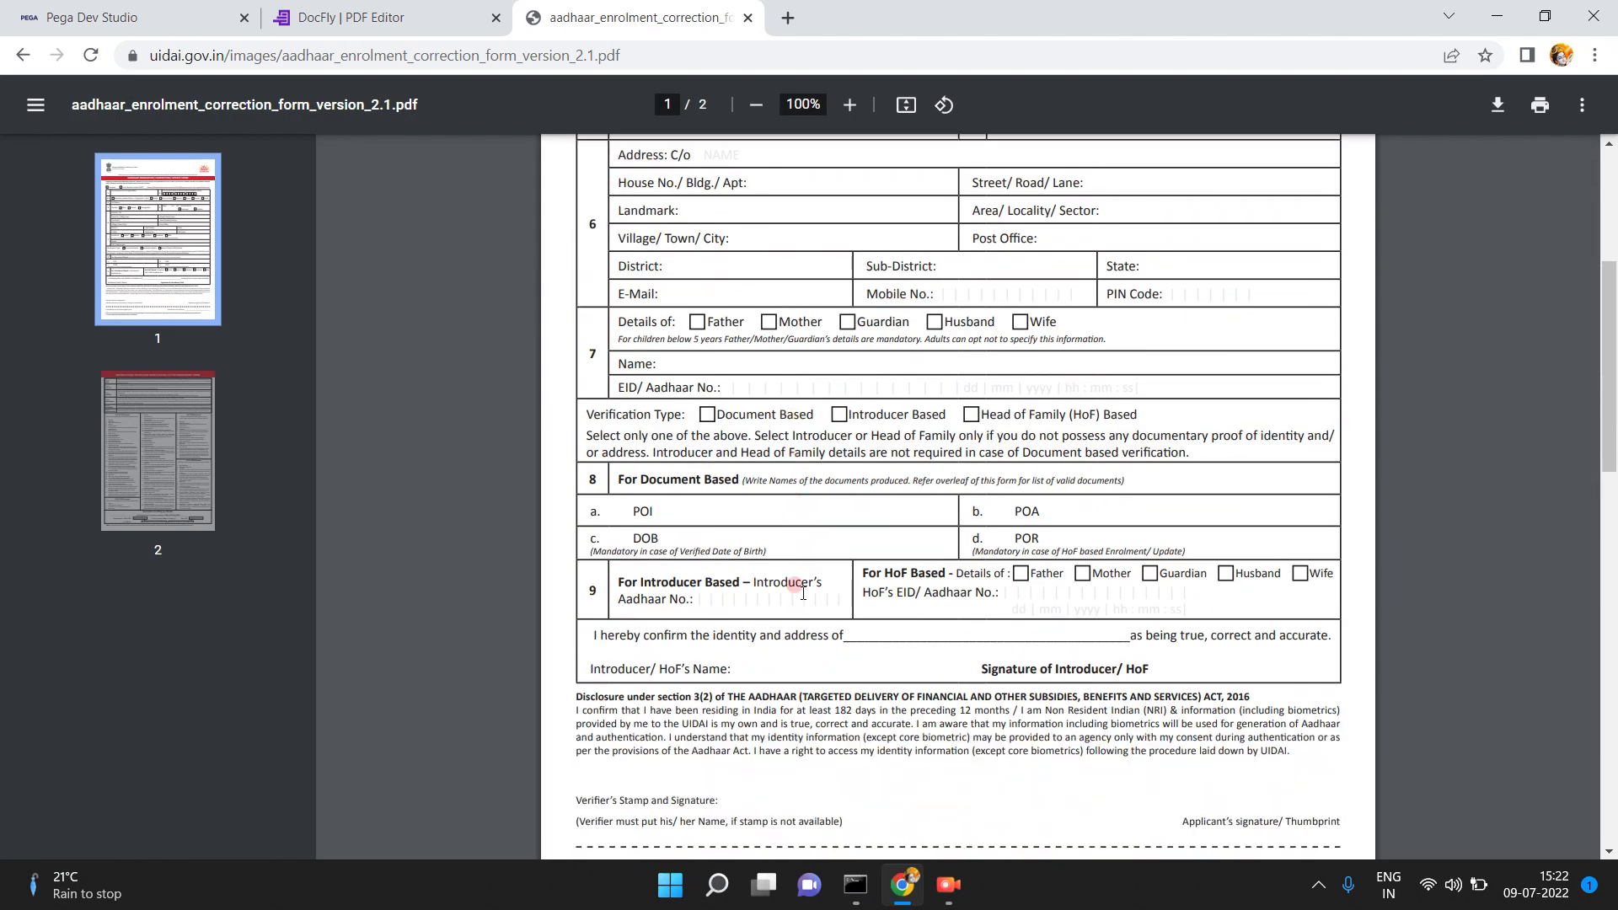
pyautogui.scroll(8, 802, 593)
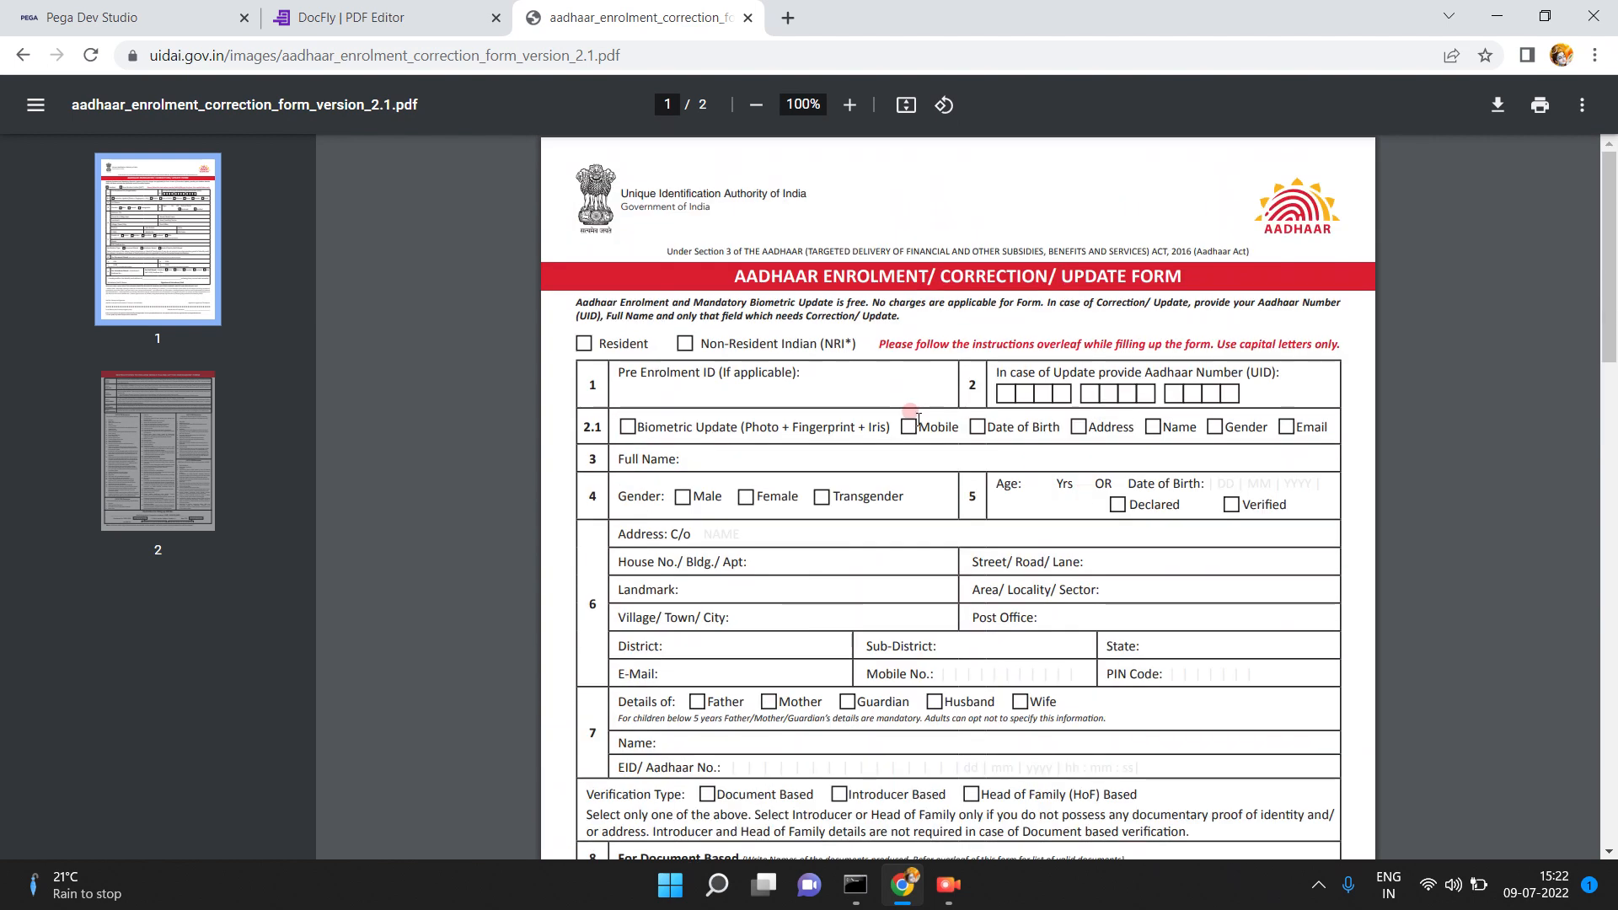
pyautogui.click(959, 613)
pyautogui.click(672, 395)
pyautogui.click(139, 12)
pyautogui.click(831, 126)
pyautogui.click(1144, 524)
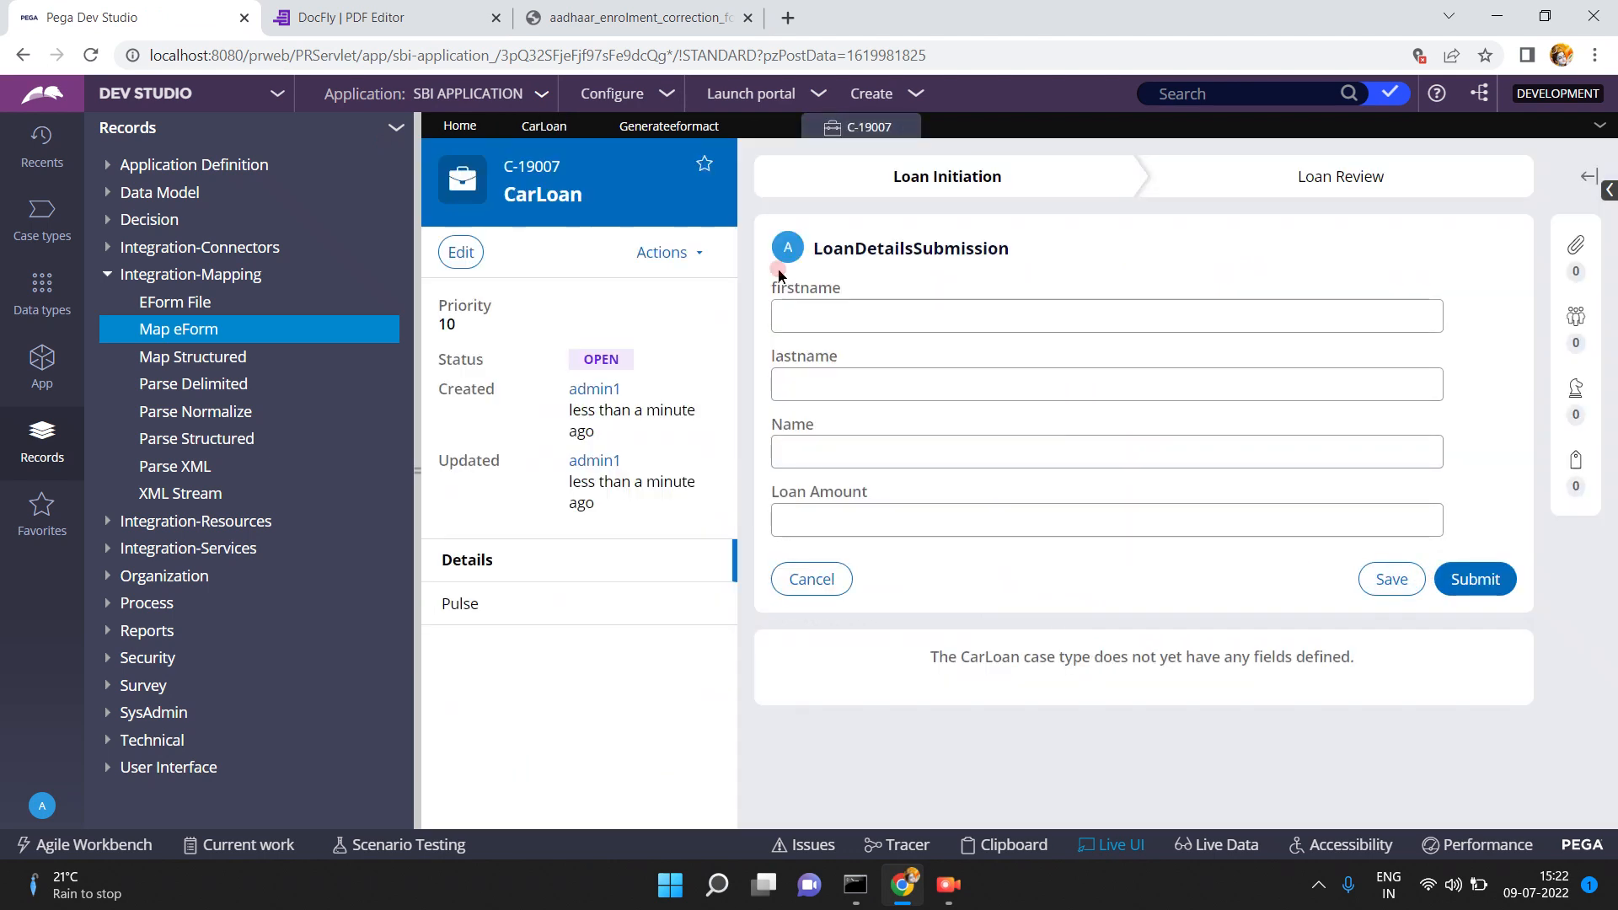
# - Compare the Aadhaar form against the CarLoan case, then bring up the DocFly Car Loan form
pyautogui.click(623, 15)
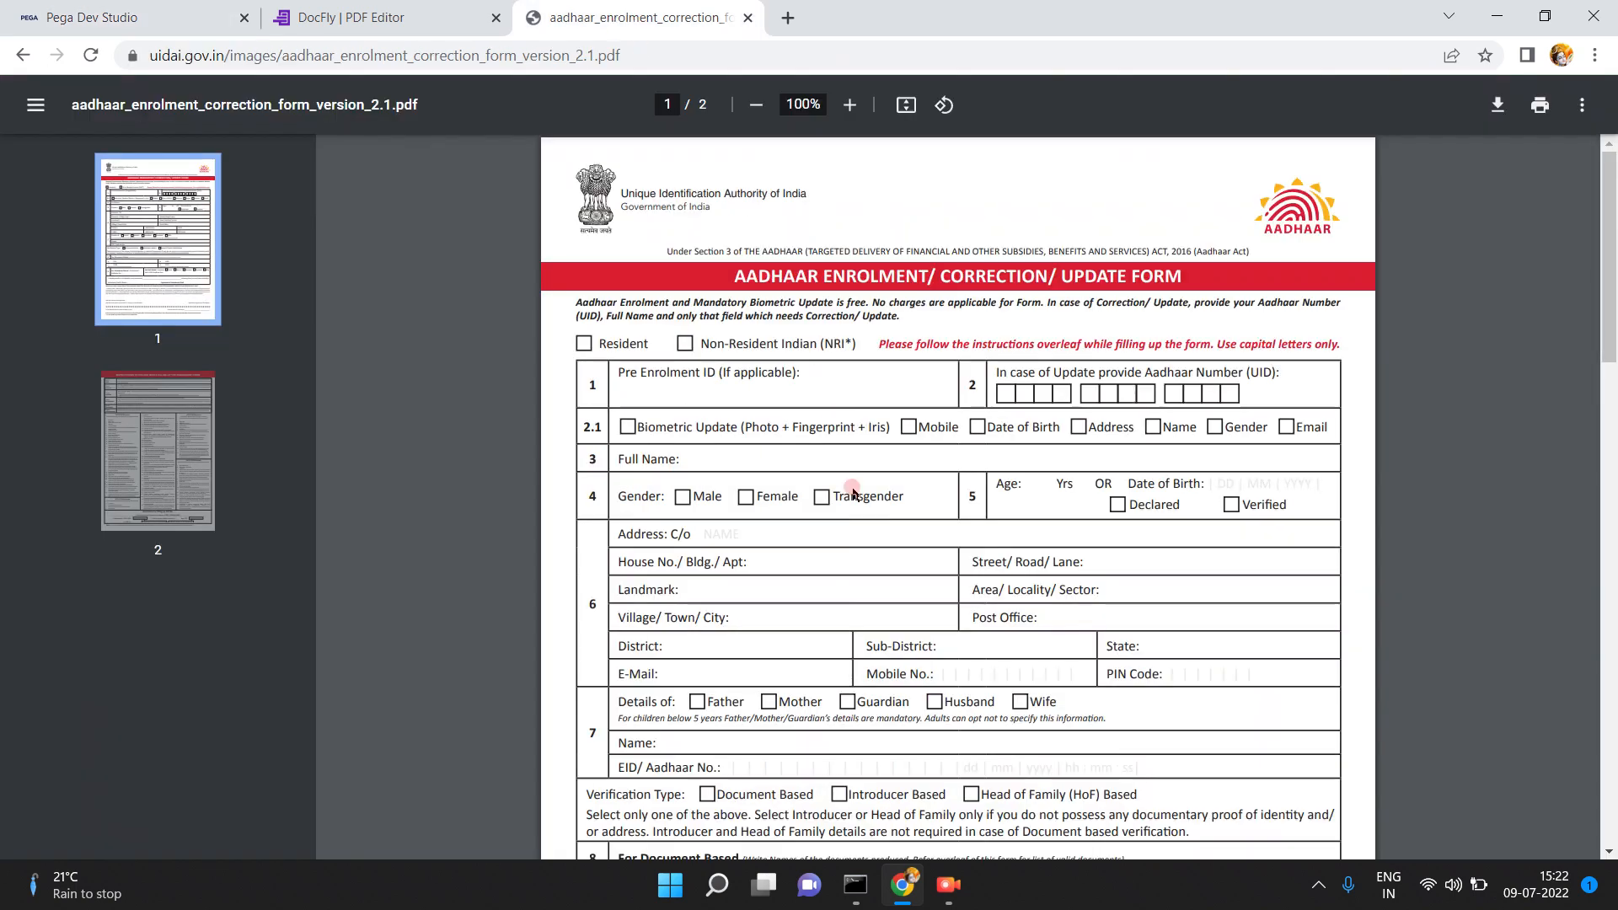
pyautogui.click(1012, 396)
pyautogui.click(173, 18)
pyautogui.click(618, 19)
pyautogui.click(1610, 710)
pyautogui.click(1611, 457)
pyautogui.click(1609, 299)
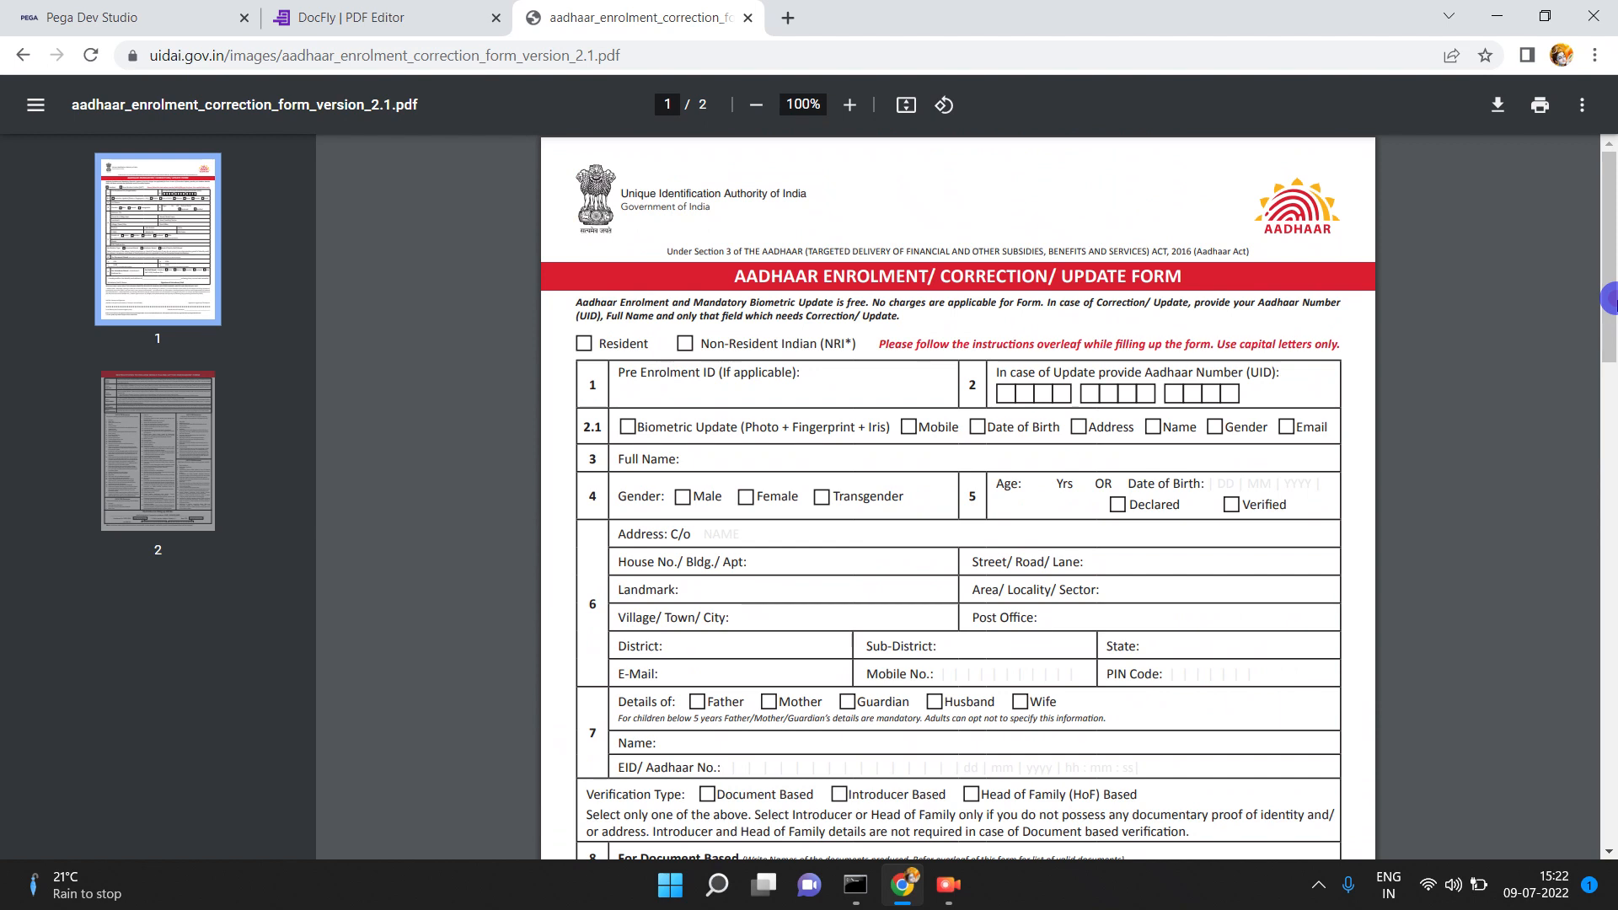
pyautogui.click(139, 13)
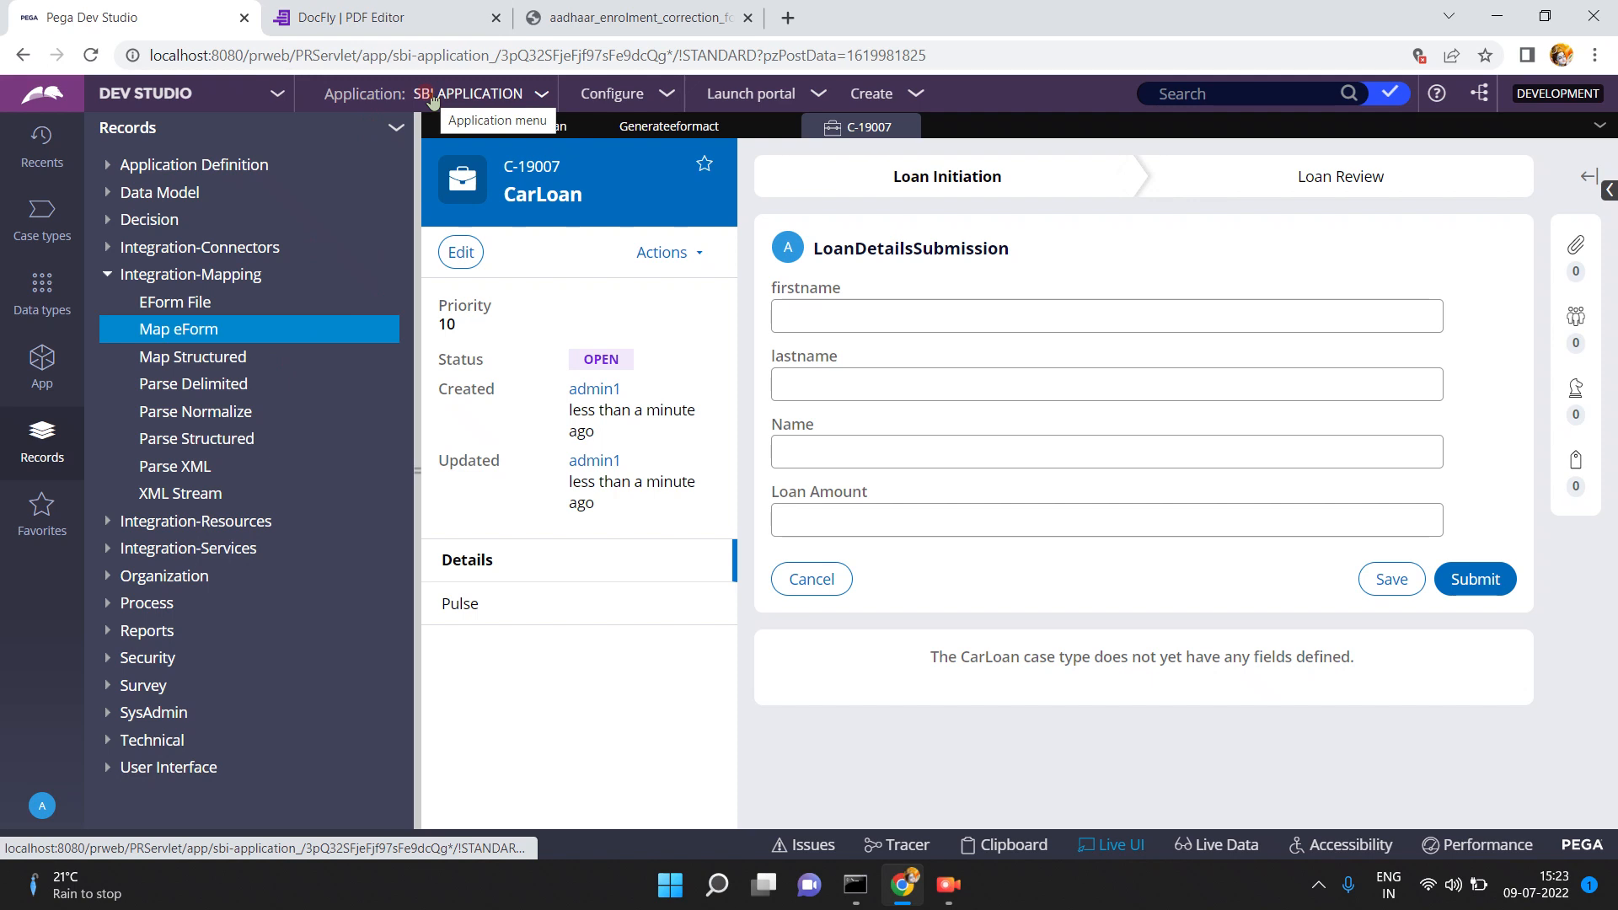
pyautogui.click(640, 17)
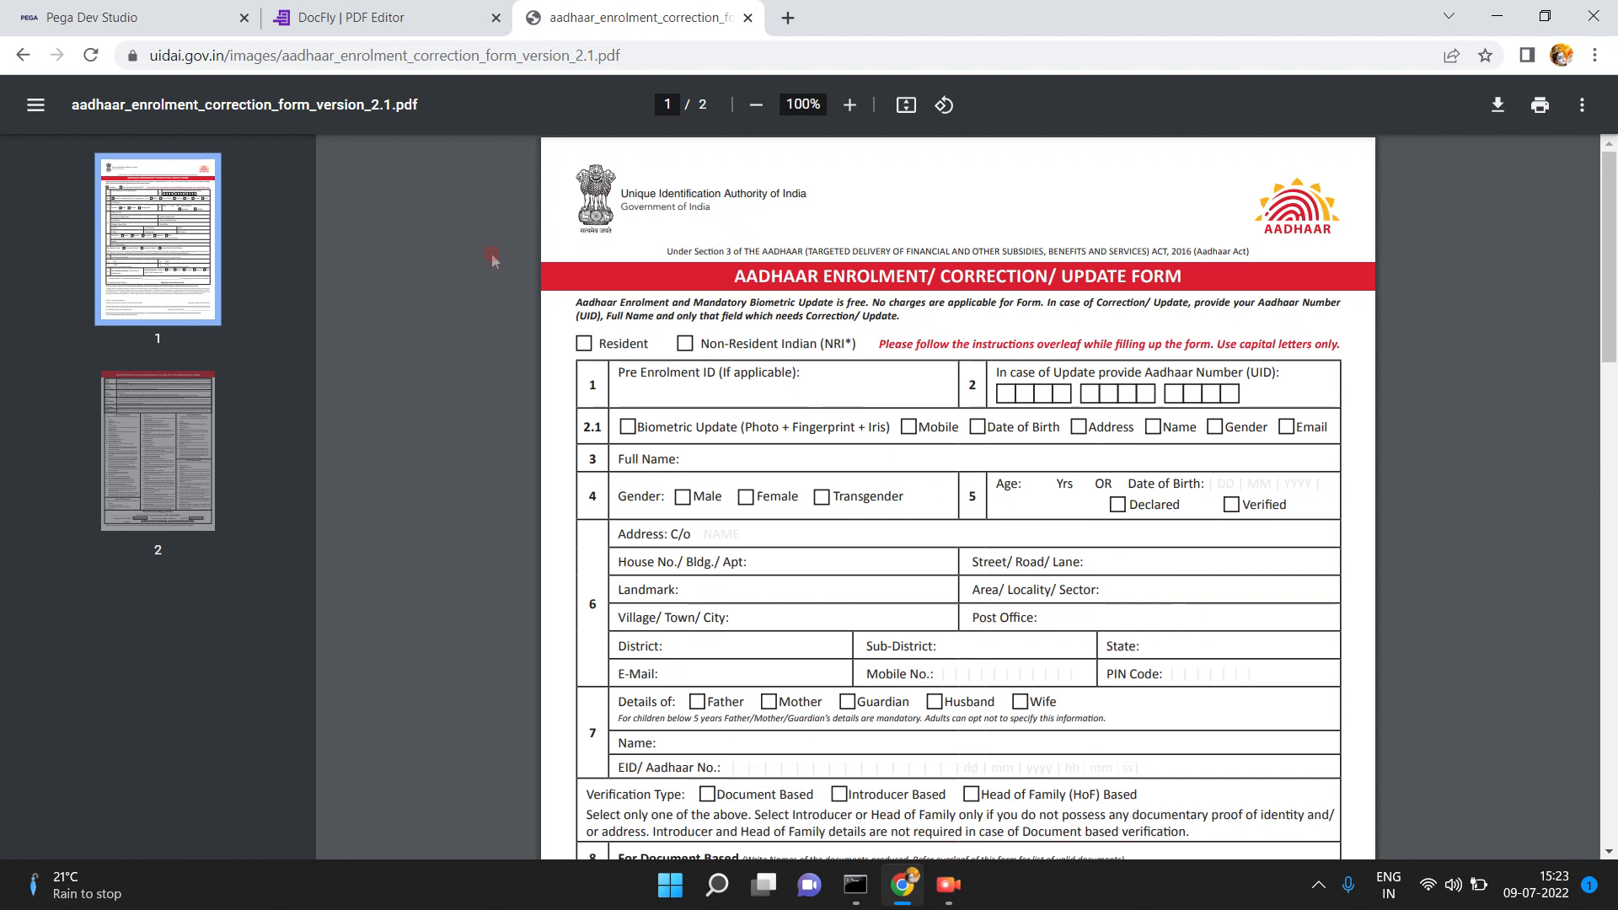
pyautogui.click(351, 21)
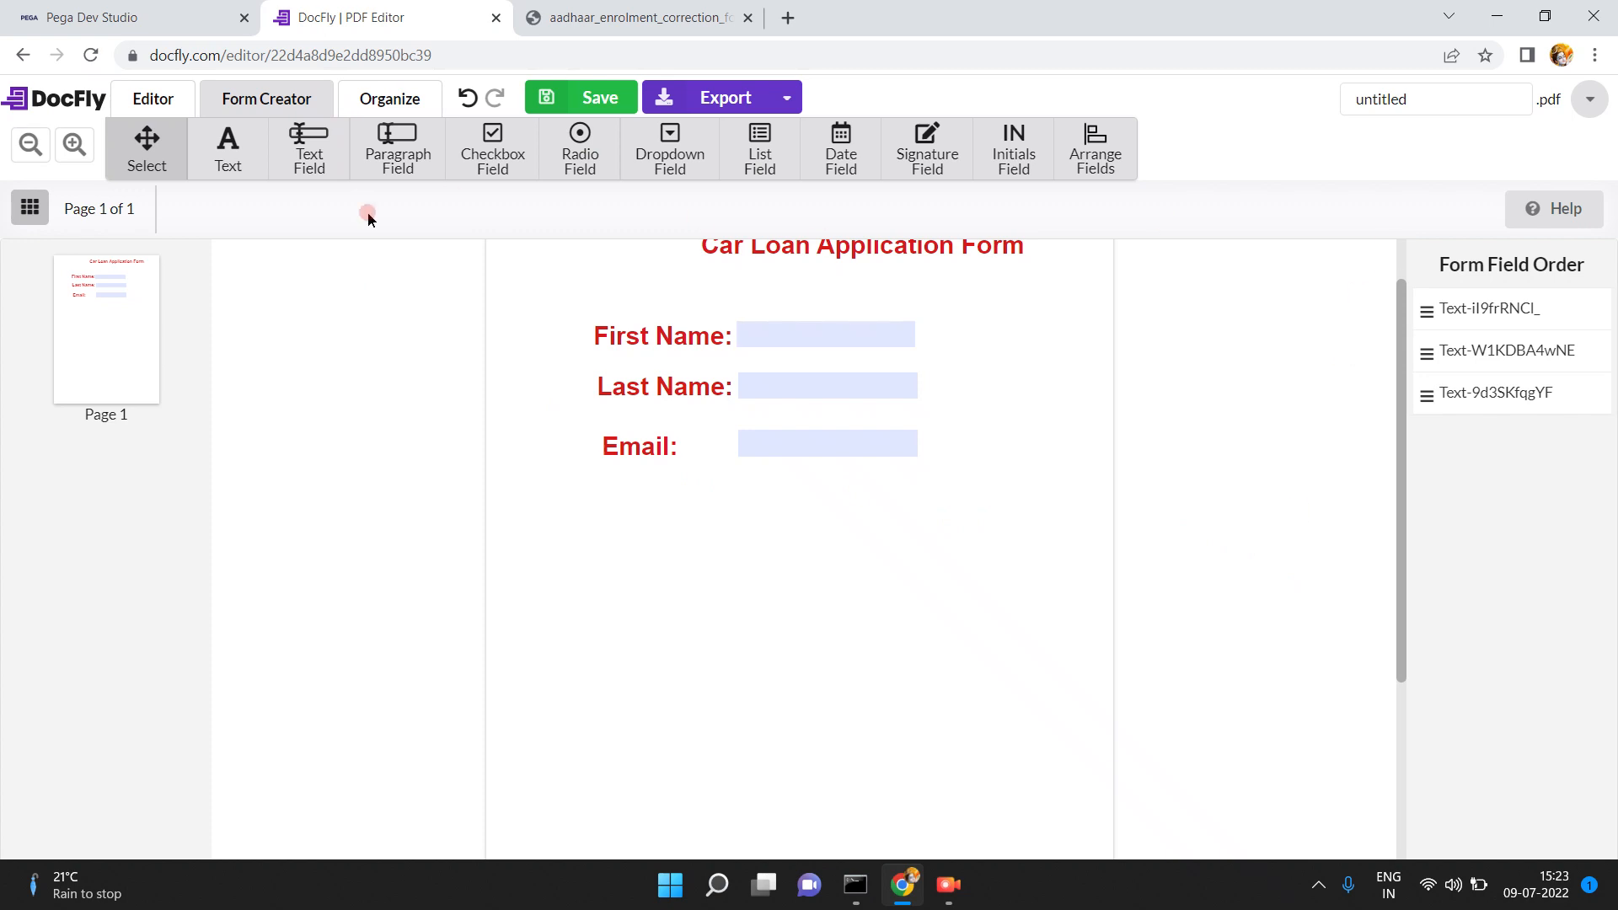
# - Add a 'Loan Amount:' text label below the Email field
pyautogui.click(751, 444)
pyautogui.click(631, 499)
pyautogui.click(227, 149)
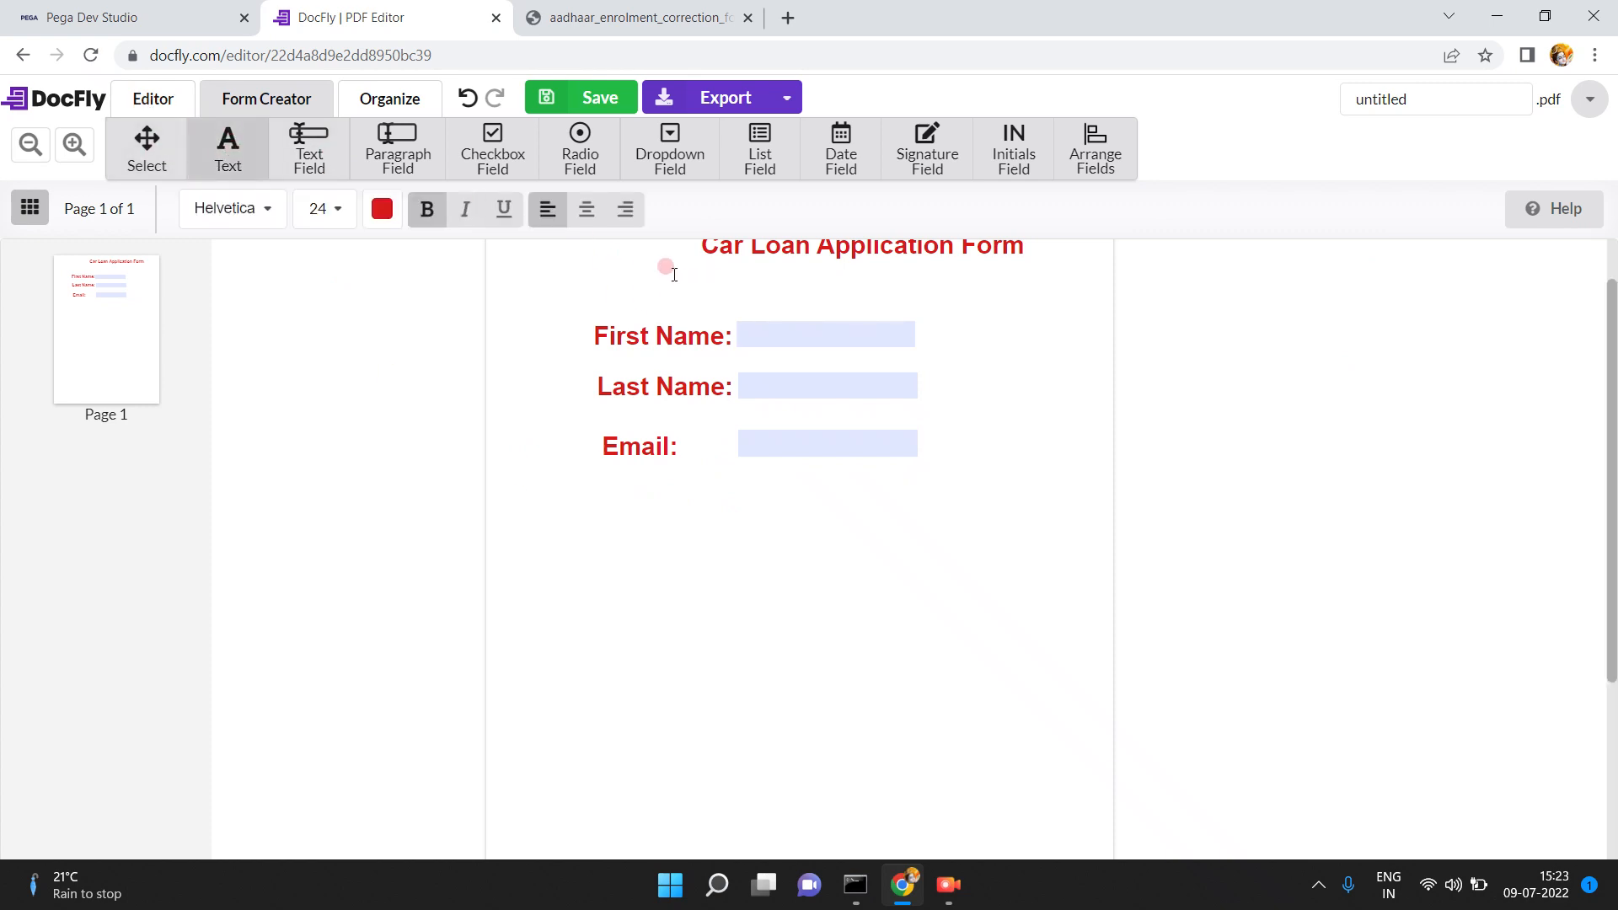
pyautogui.click(617, 20)
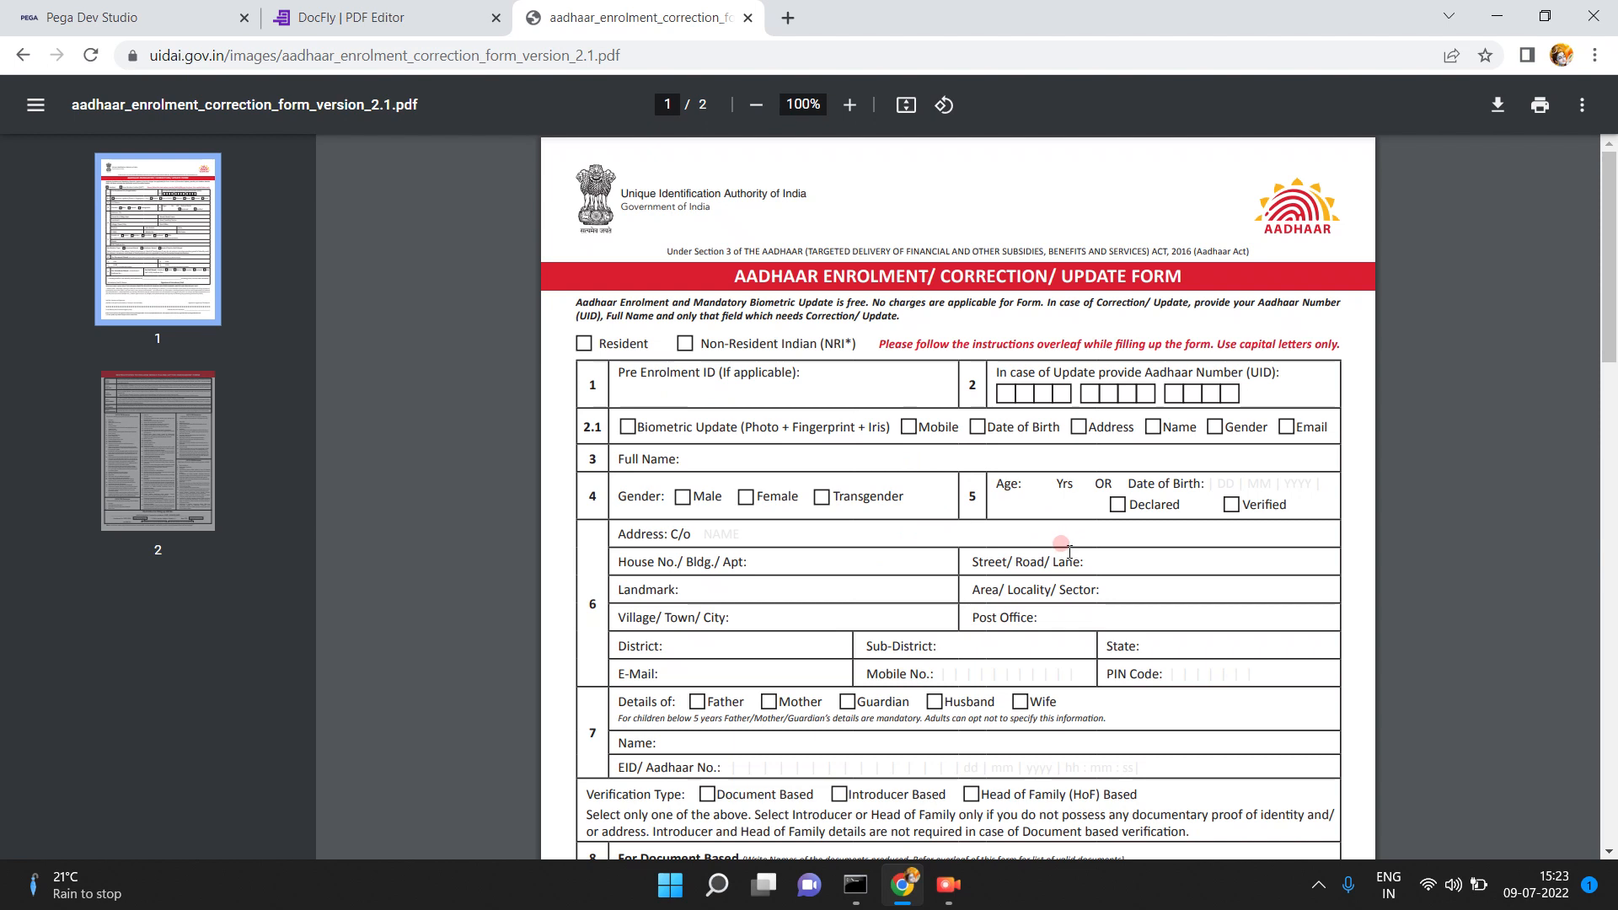
pyautogui.click(362, 15)
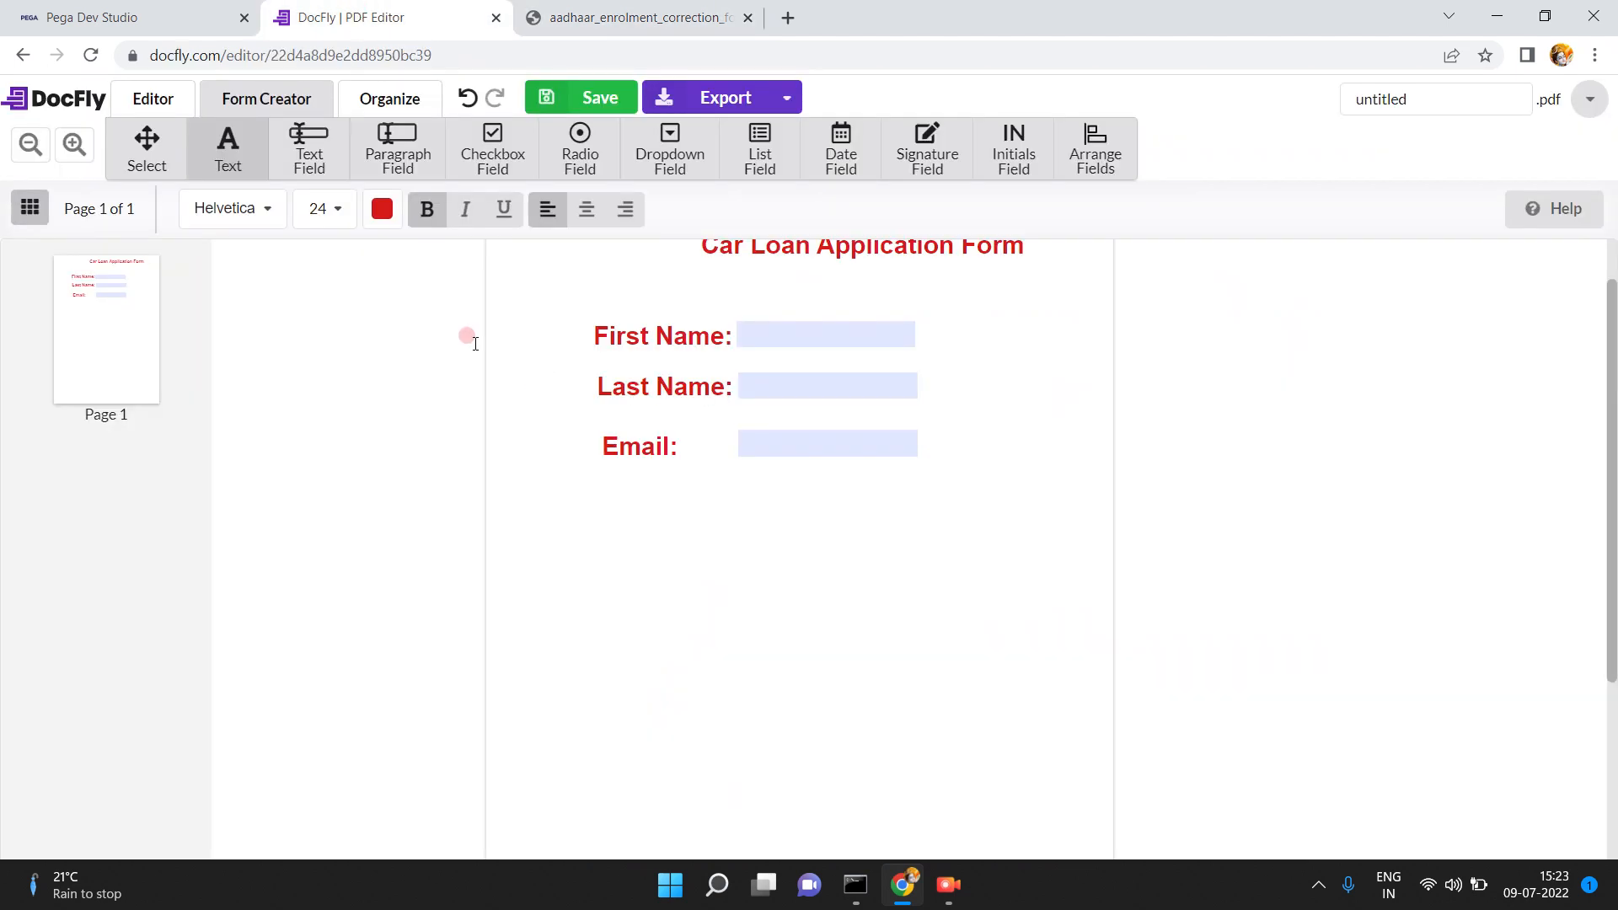
pyautogui.click(242, 163)
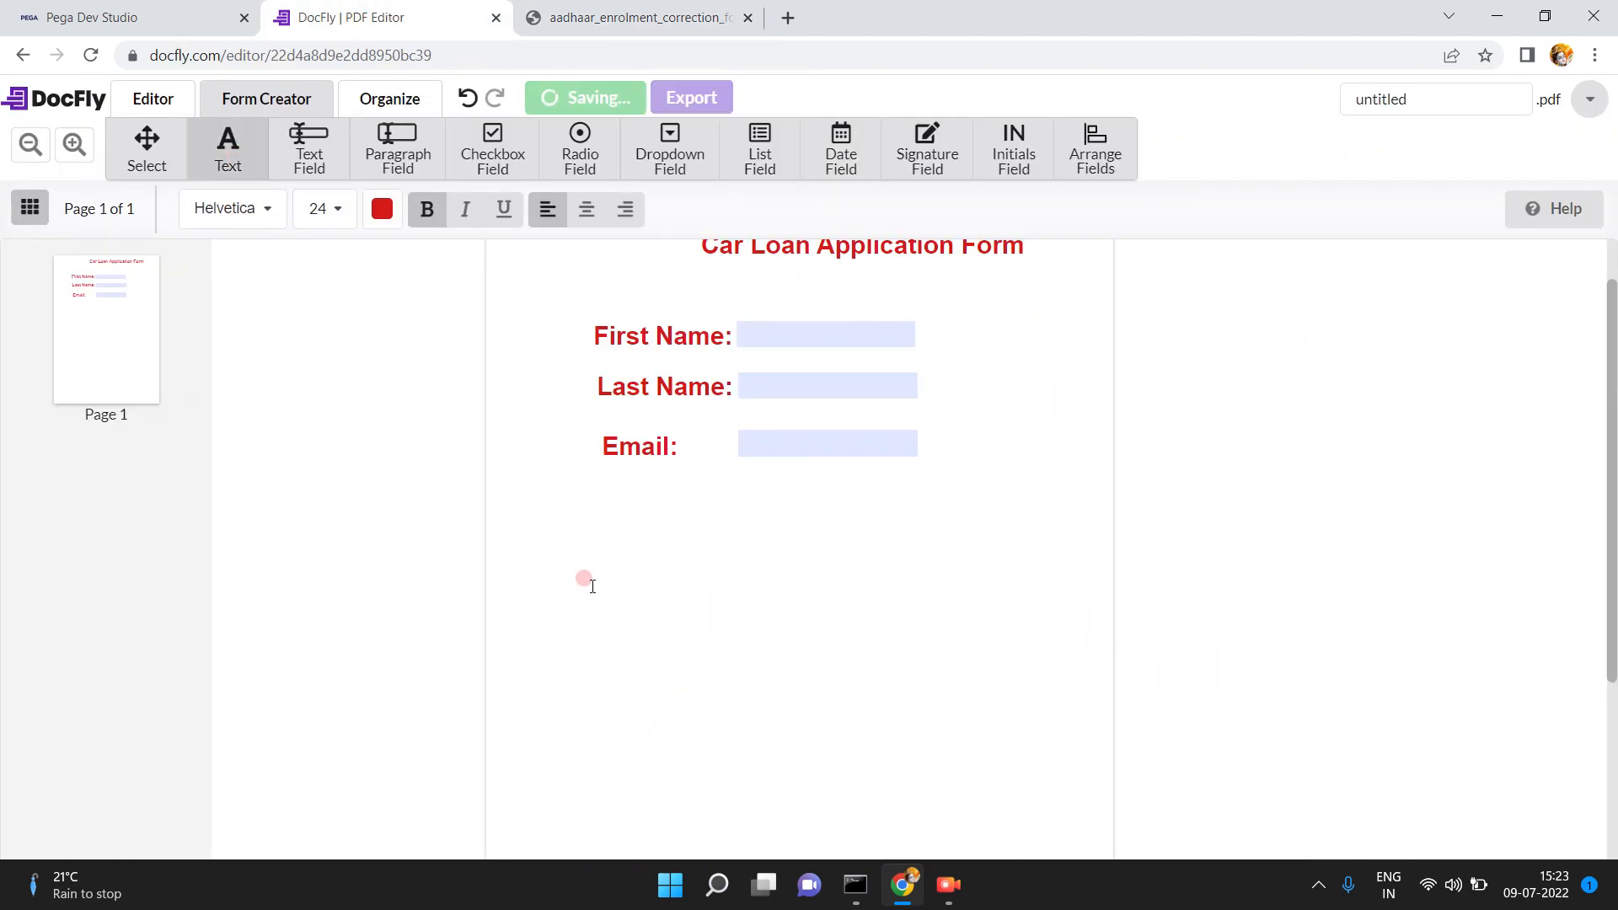
pyautogui.click(604, 491)
pyautogui.write('Loan Amo')
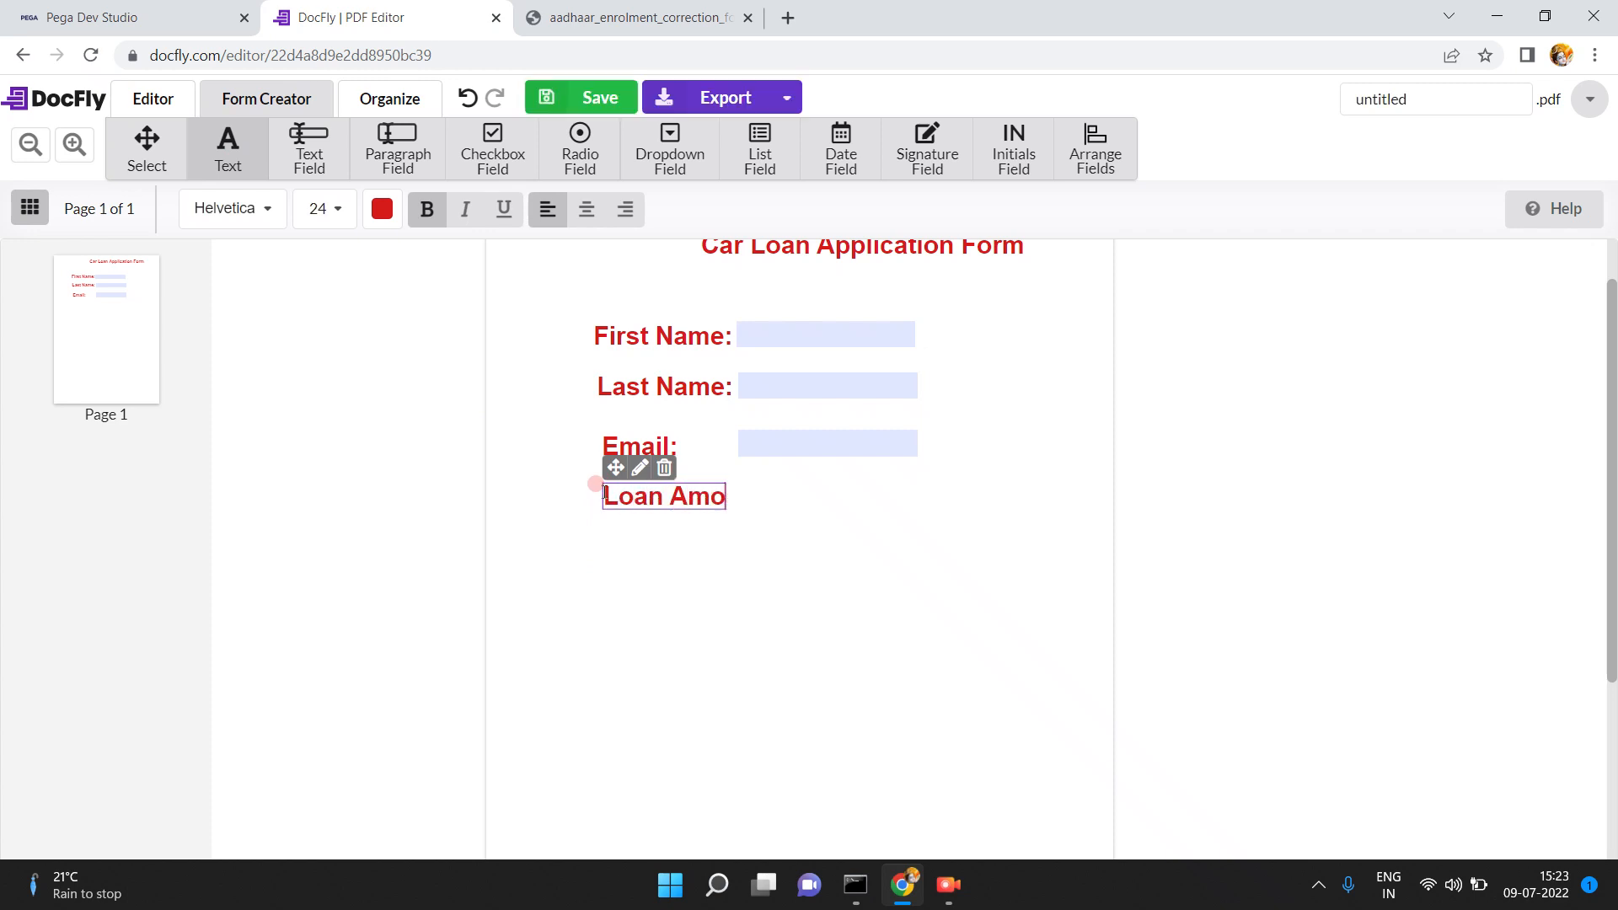
pyautogui.write('unt:')
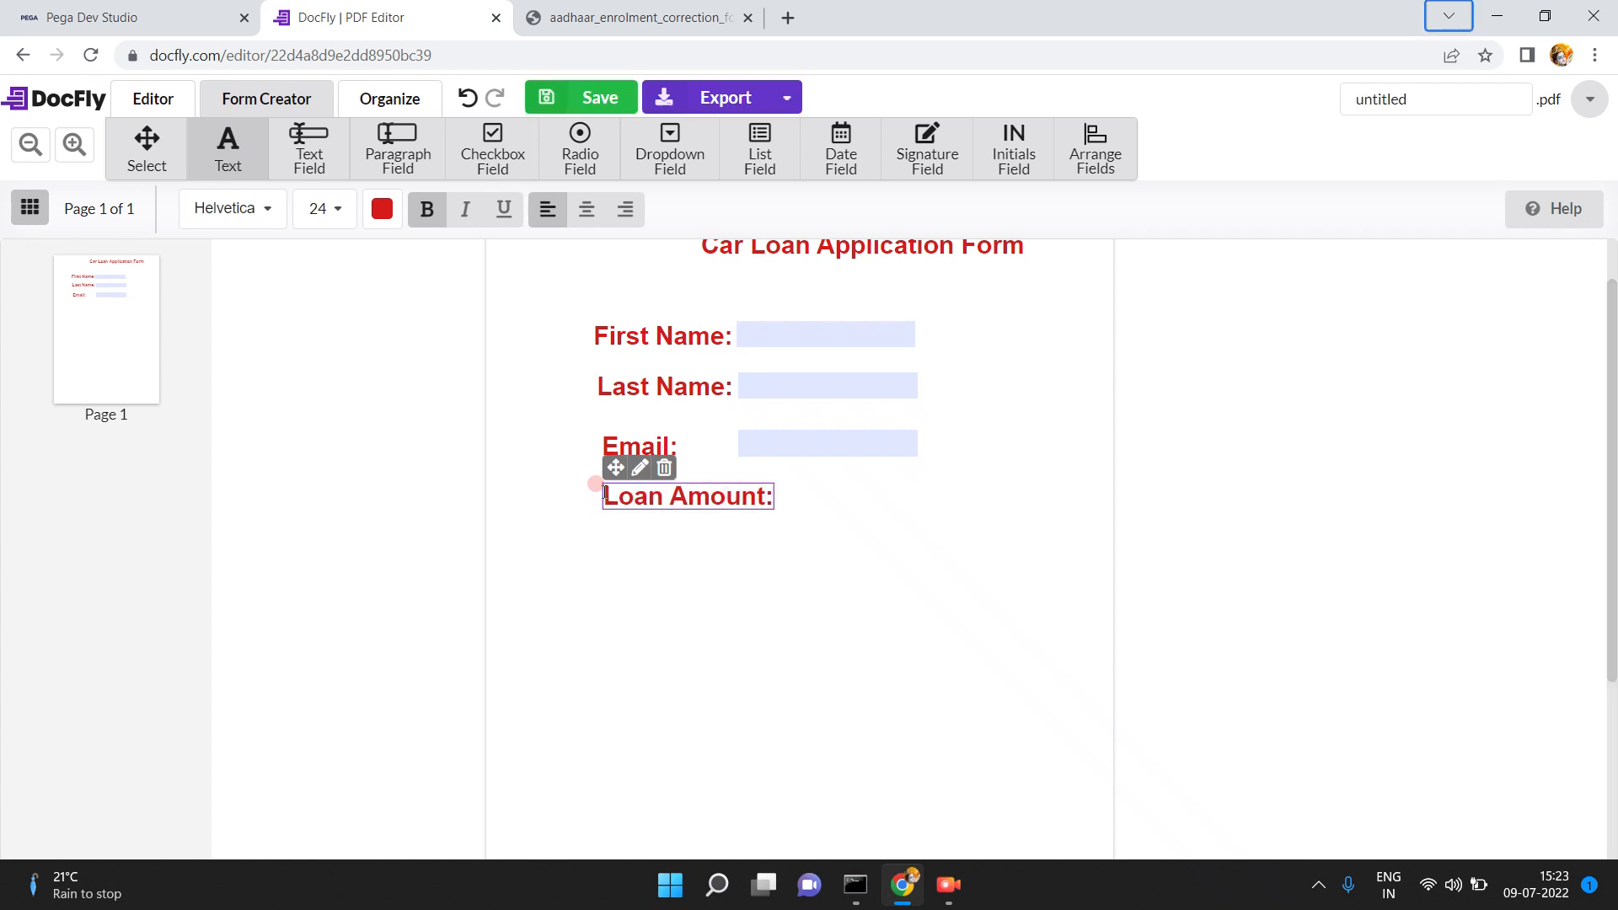
pyautogui.click(784, 484)
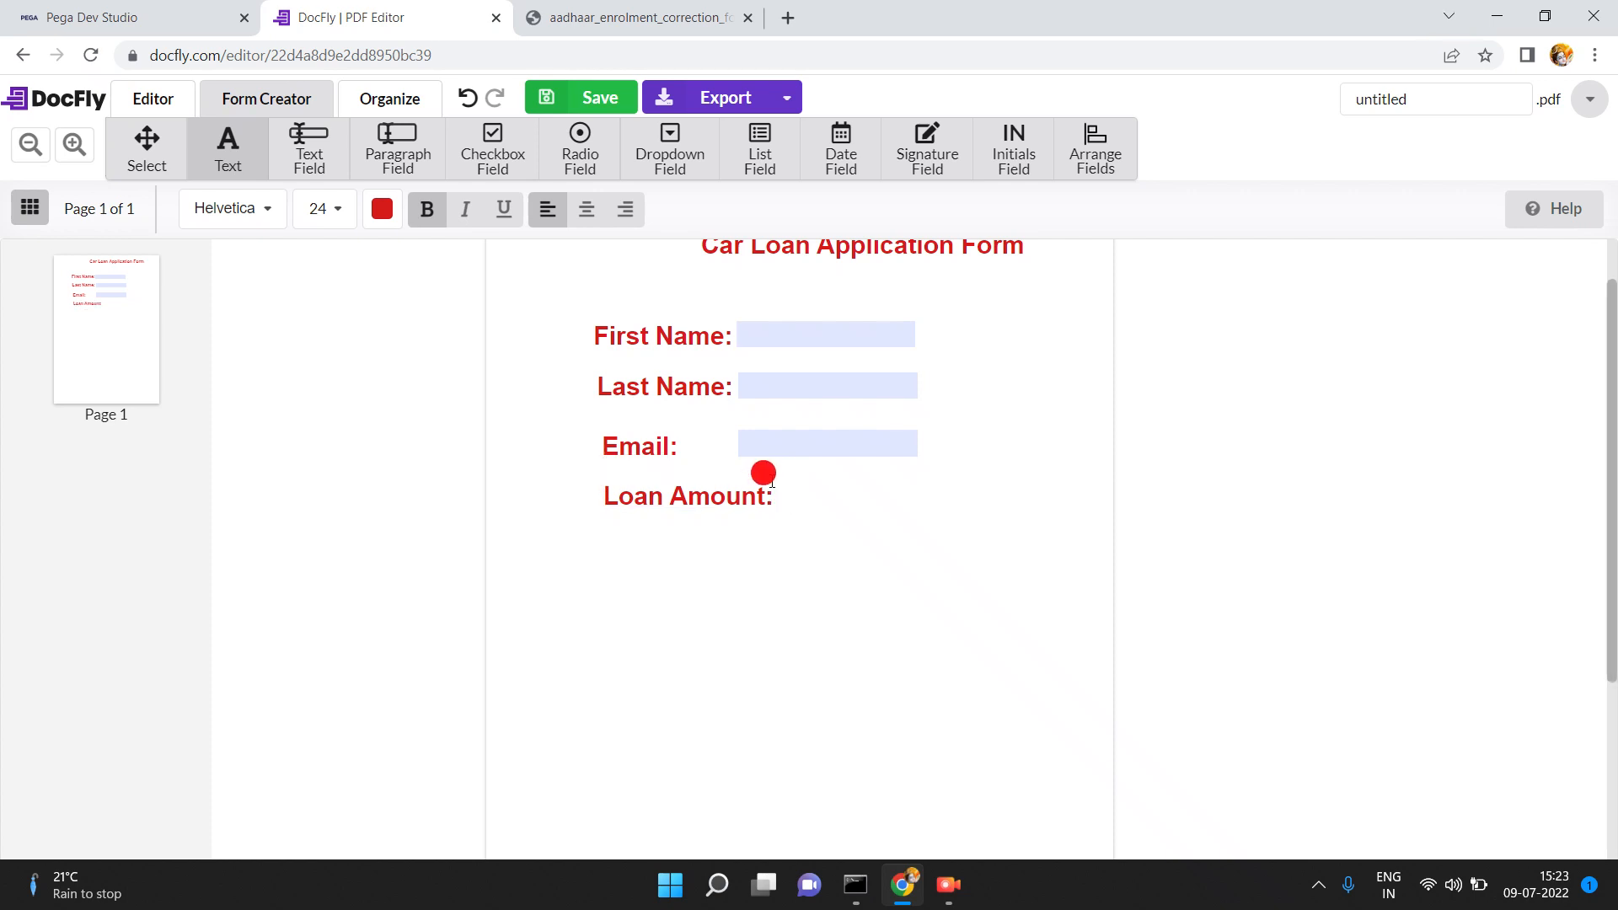
# - Place a fillable text field to the right of the Loan Amount: label
pyautogui.click(310, 150)
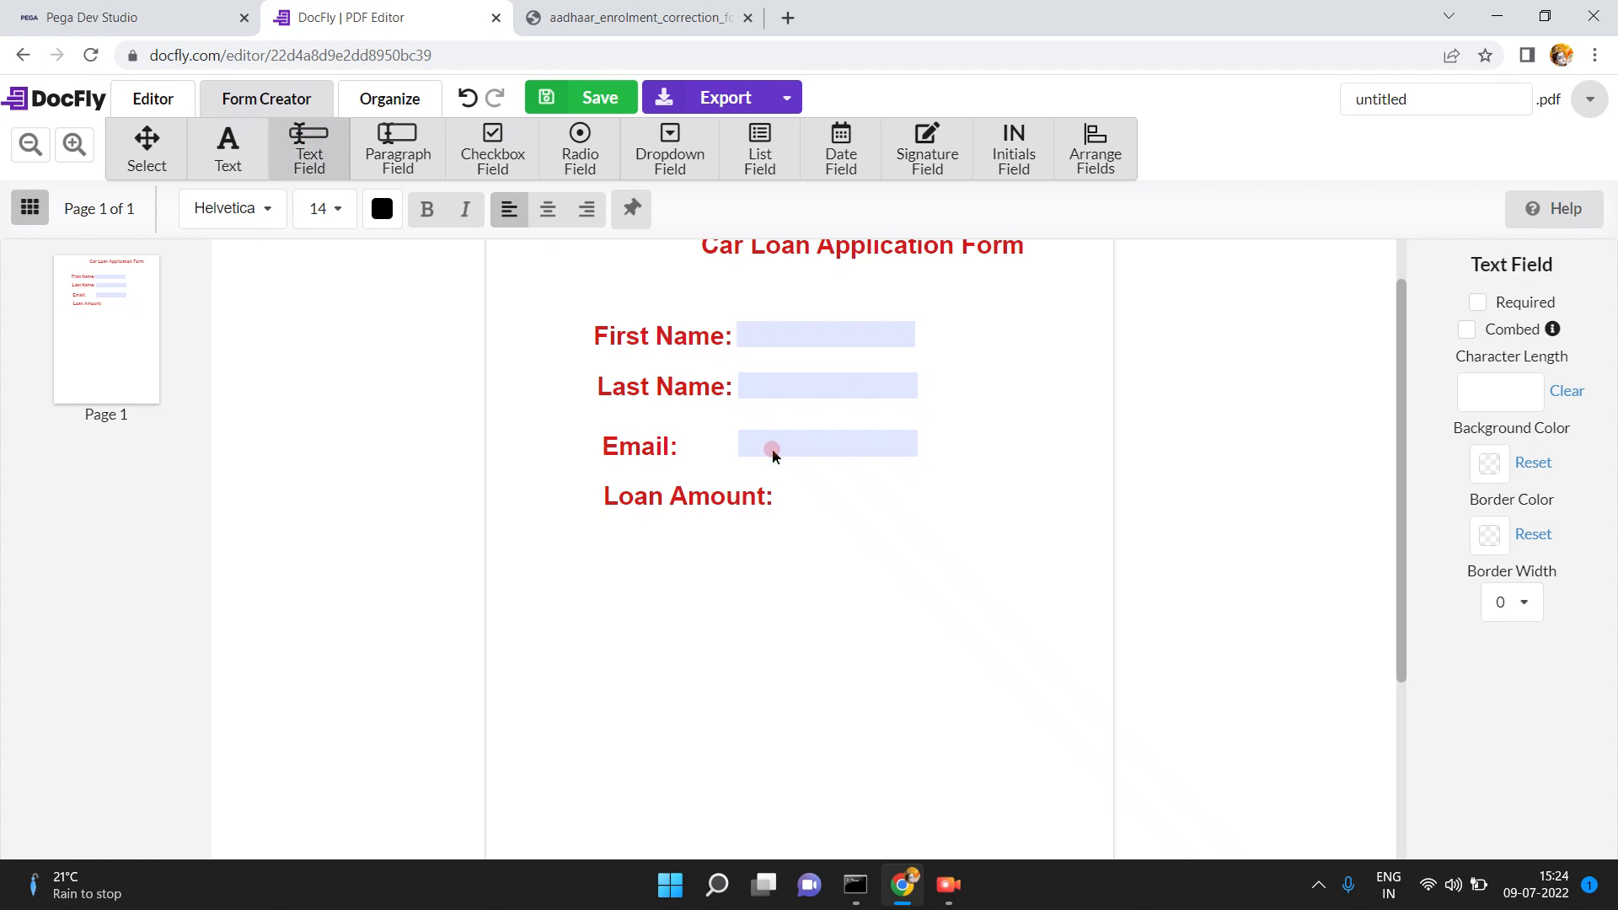
pyautogui.click(785, 487)
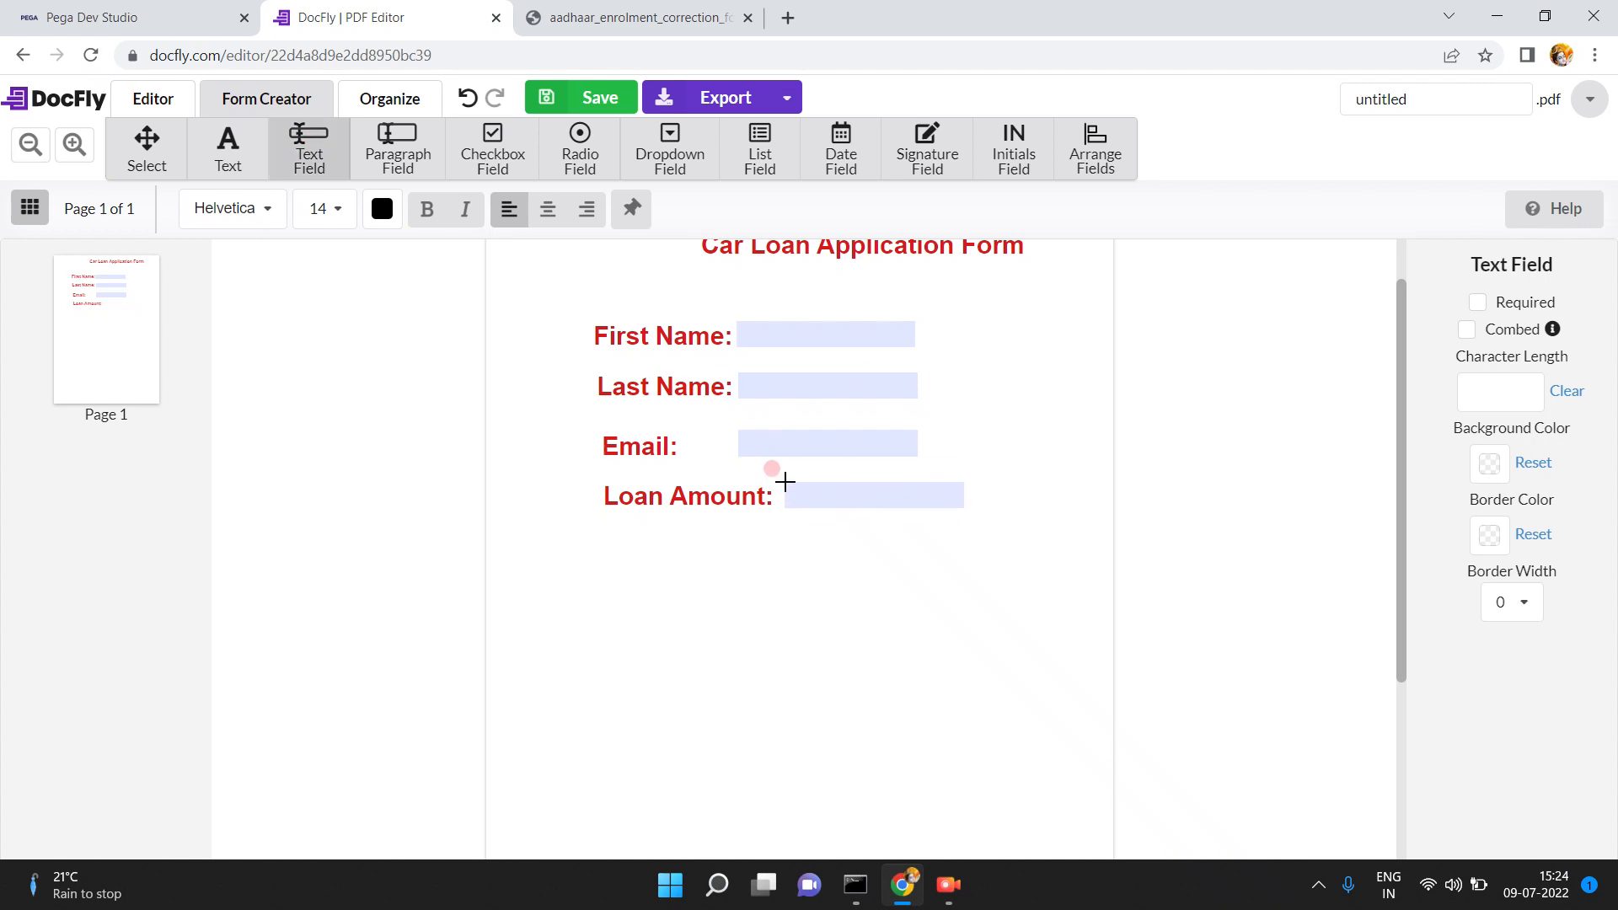
pyautogui.click(1023, 537)
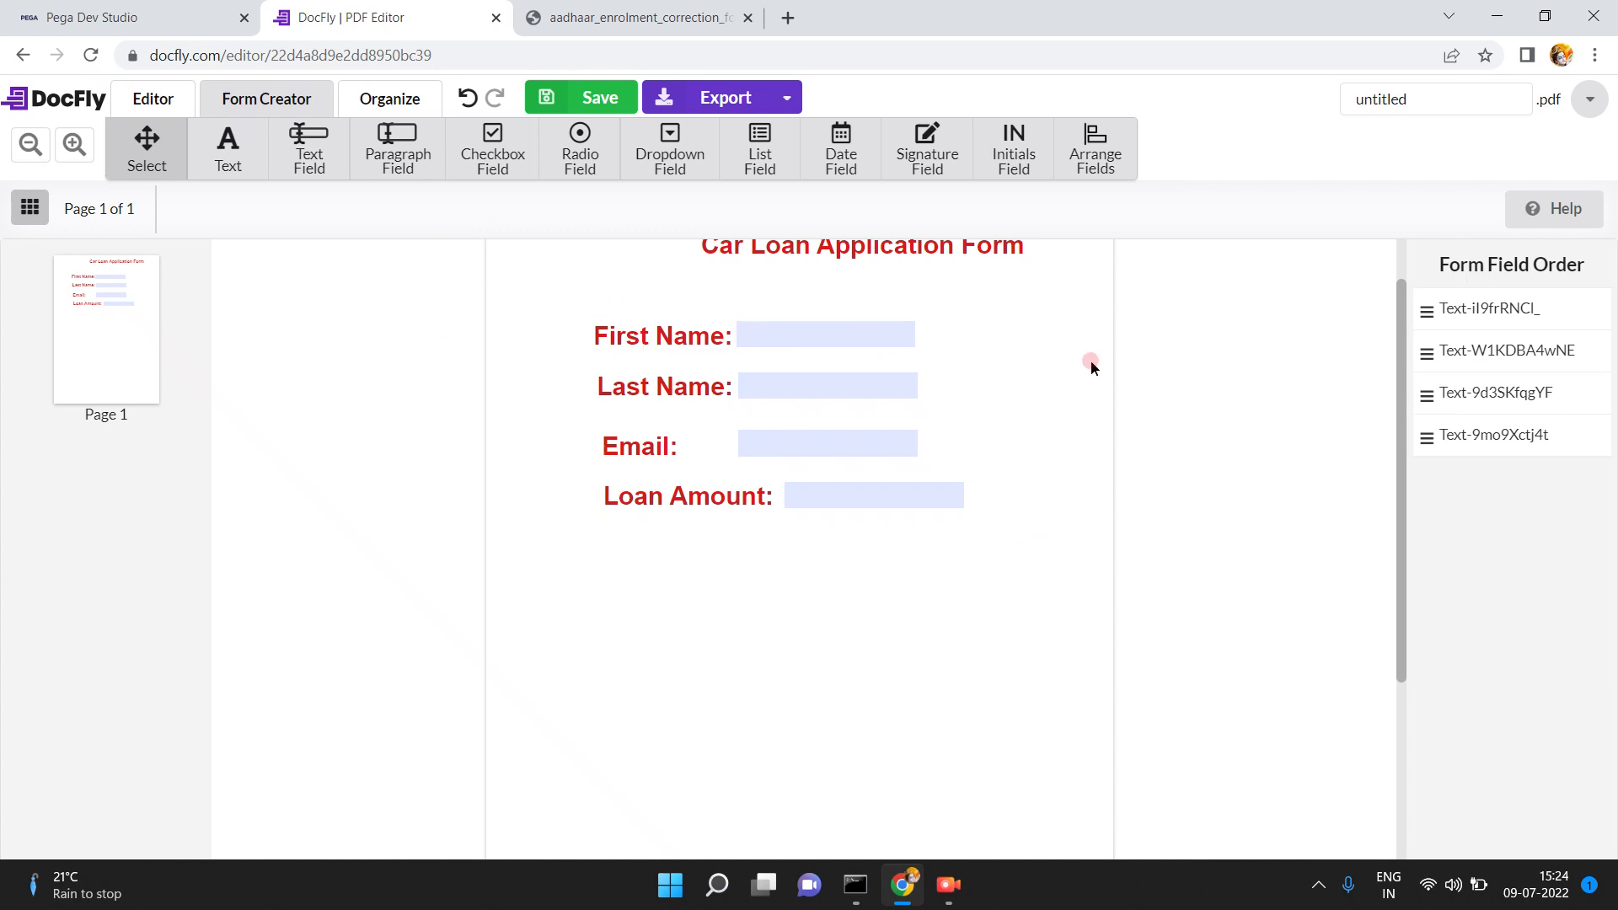
# - Rename the First Name field to firstn and clear the Last Name field's generated name
pyautogui.click(827, 316)
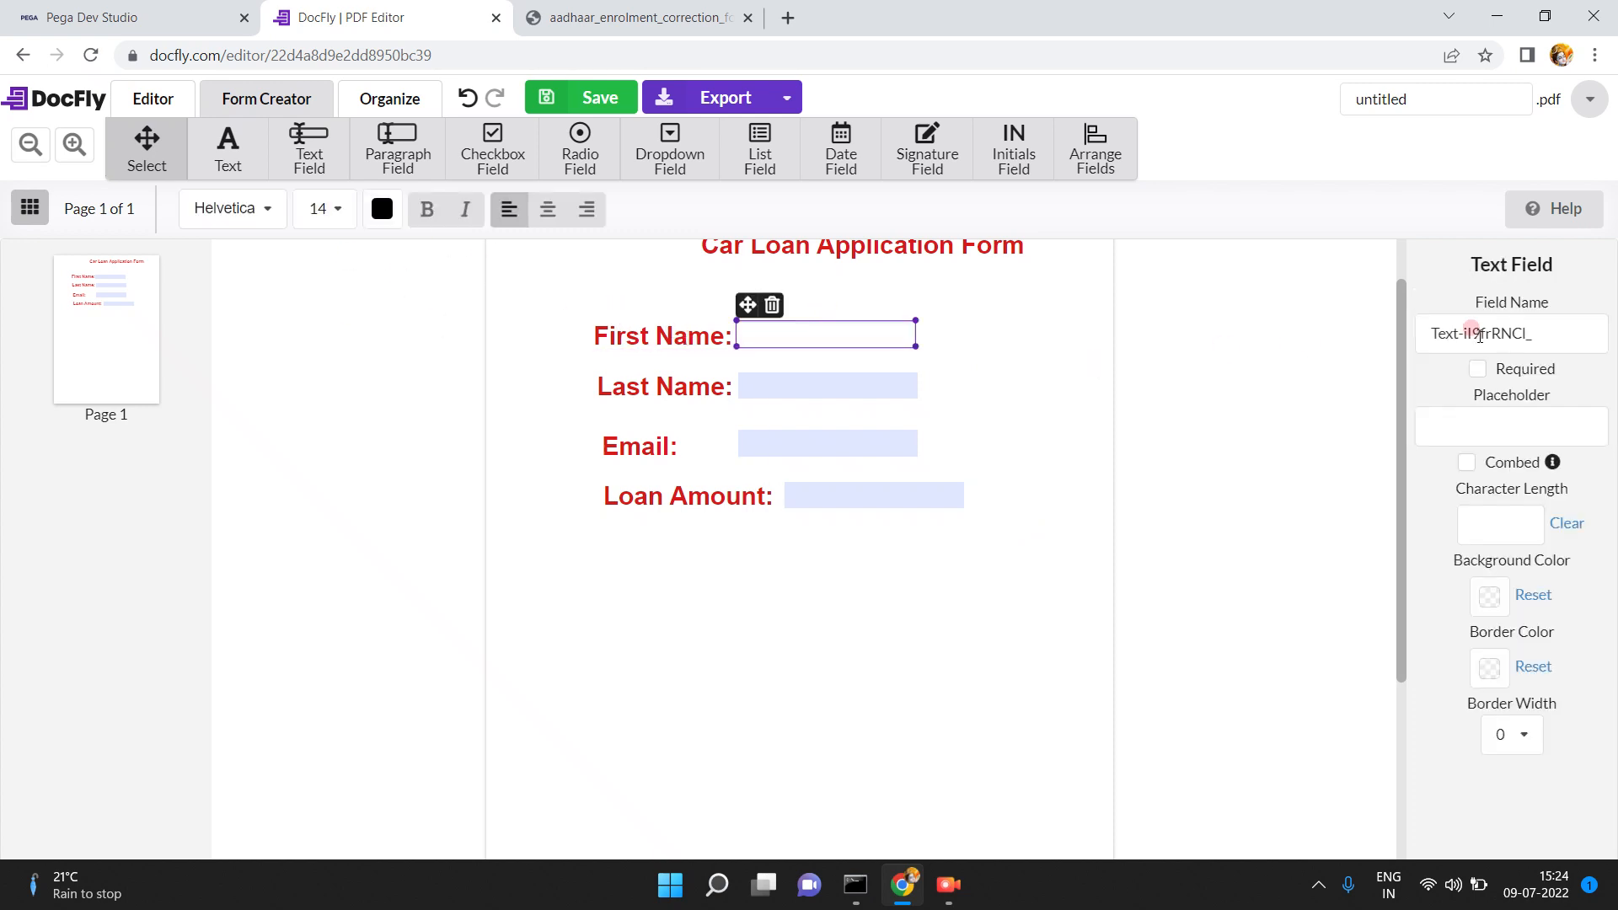
pyautogui.click(1533, 325)
pyautogui.tripleClick(1534, 325)
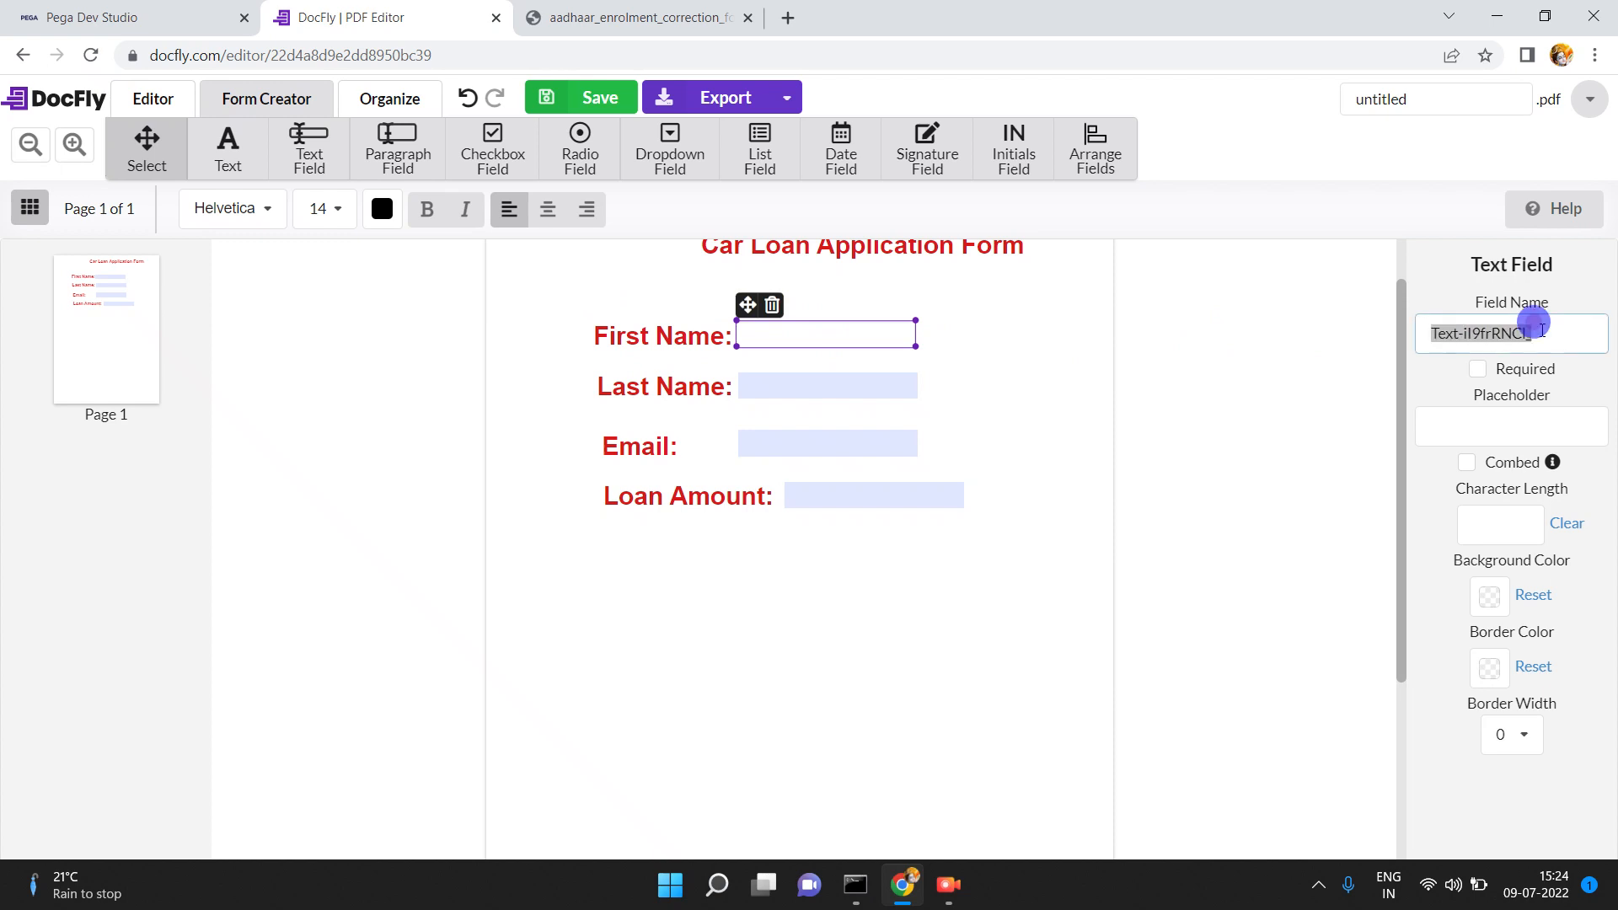
pyautogui.write('firs')
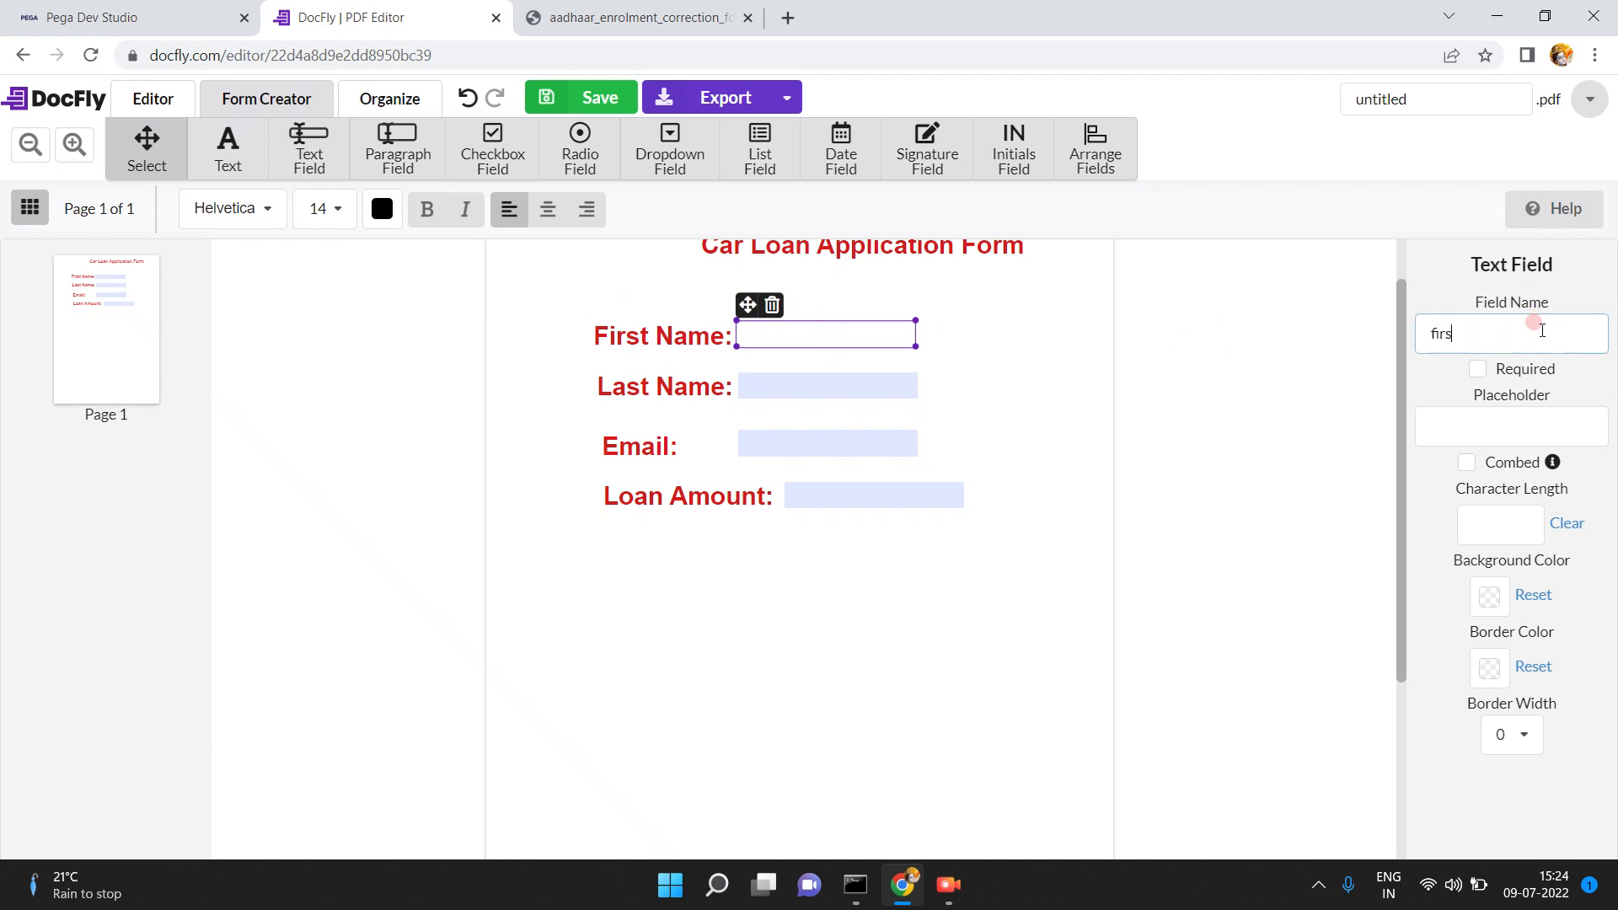
pyautogui.write('tn')
pyautogui.click(823, 375)
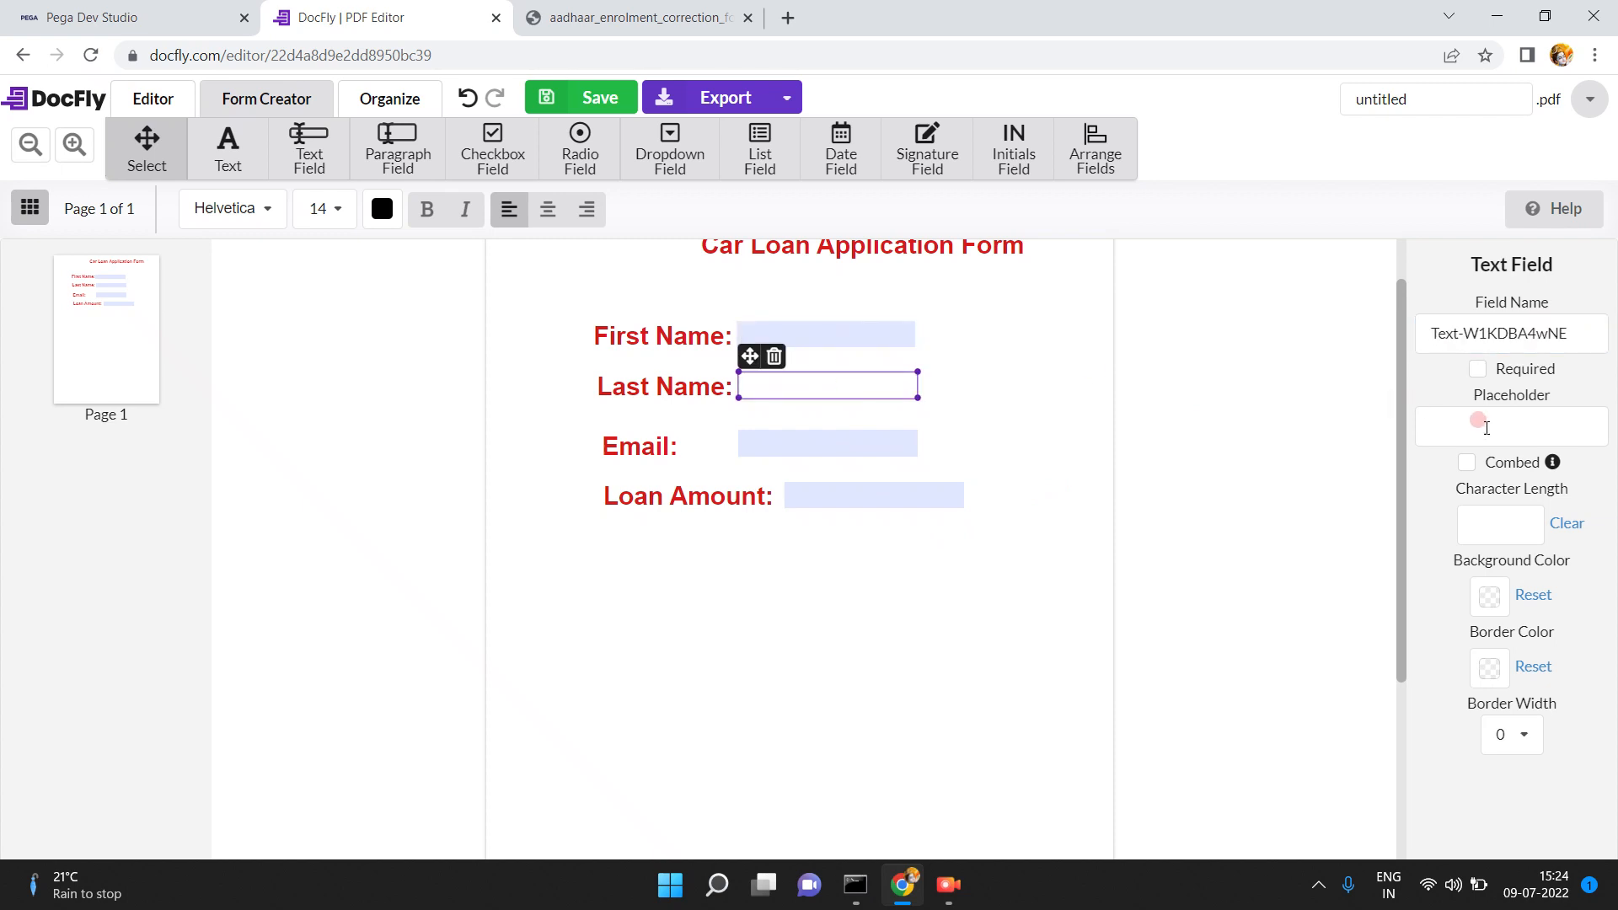
pyautogui.tripleClick(1494, 323)
pyautogui.press('BackSpace')
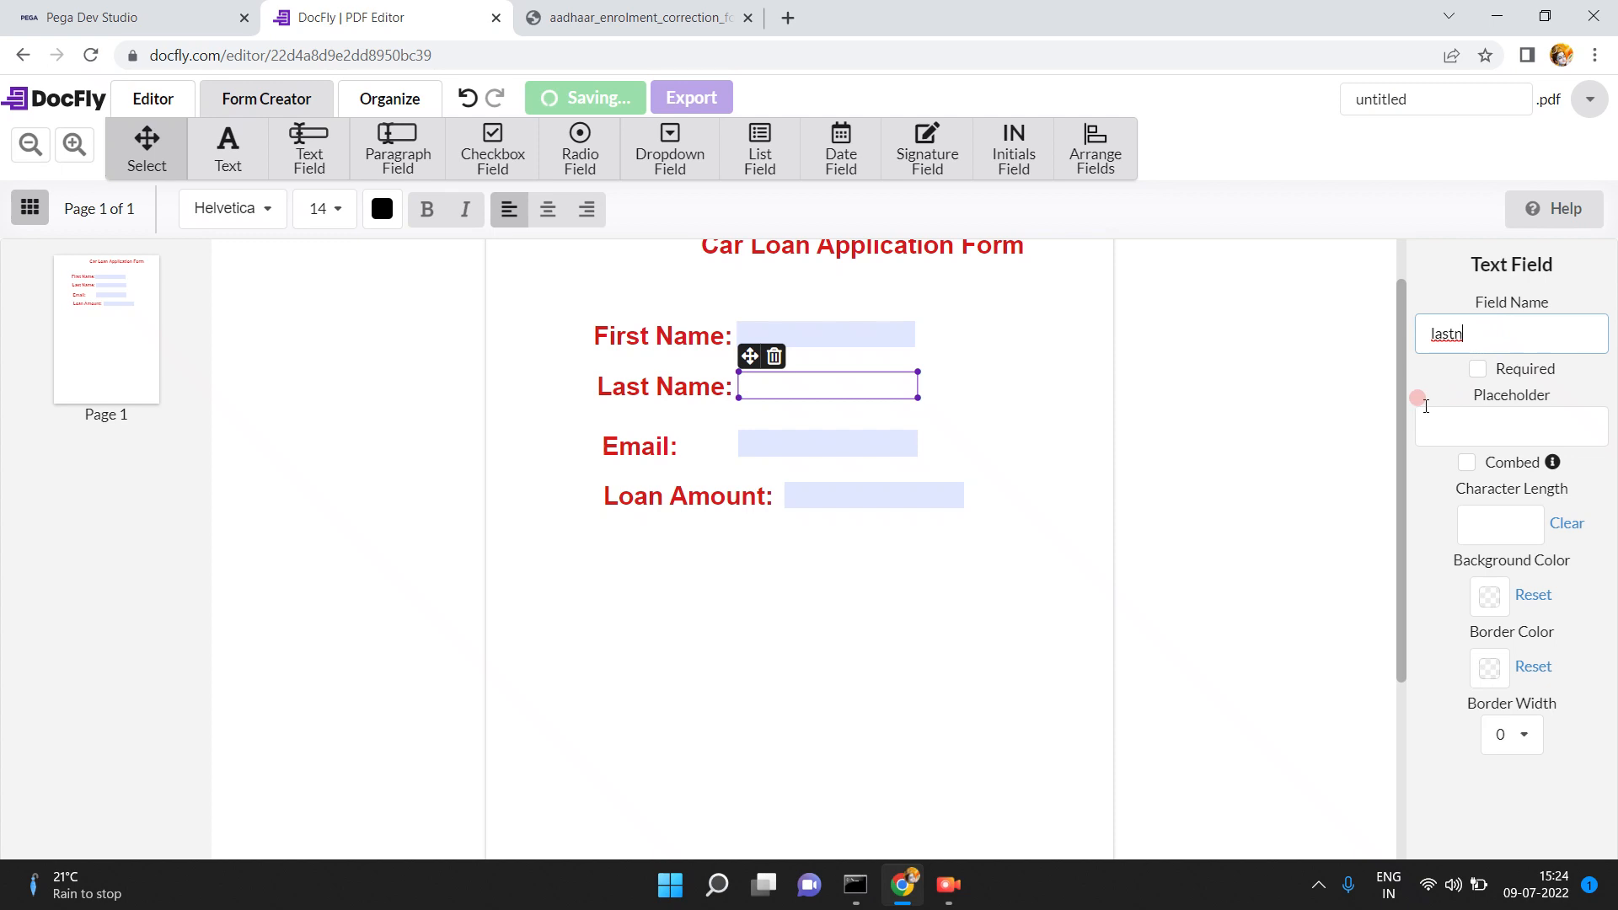
# - Rename the Email and Loan Amount fields to emailid and lamount
pyautogui.click(886, 444)
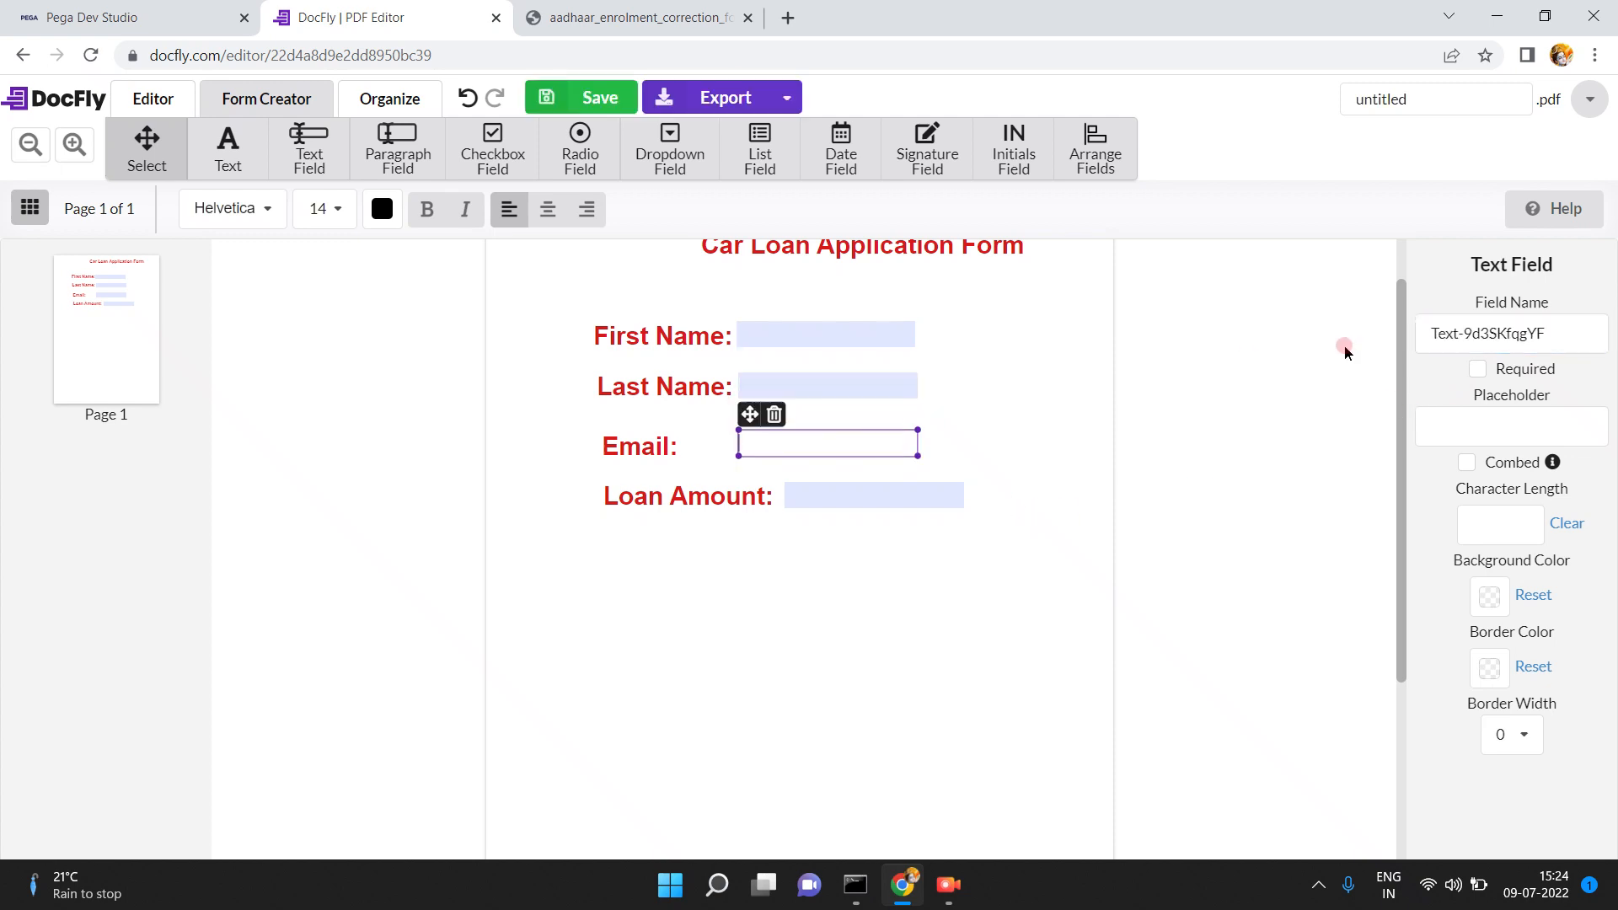
pyautogui.tripleClick(1553, 330)
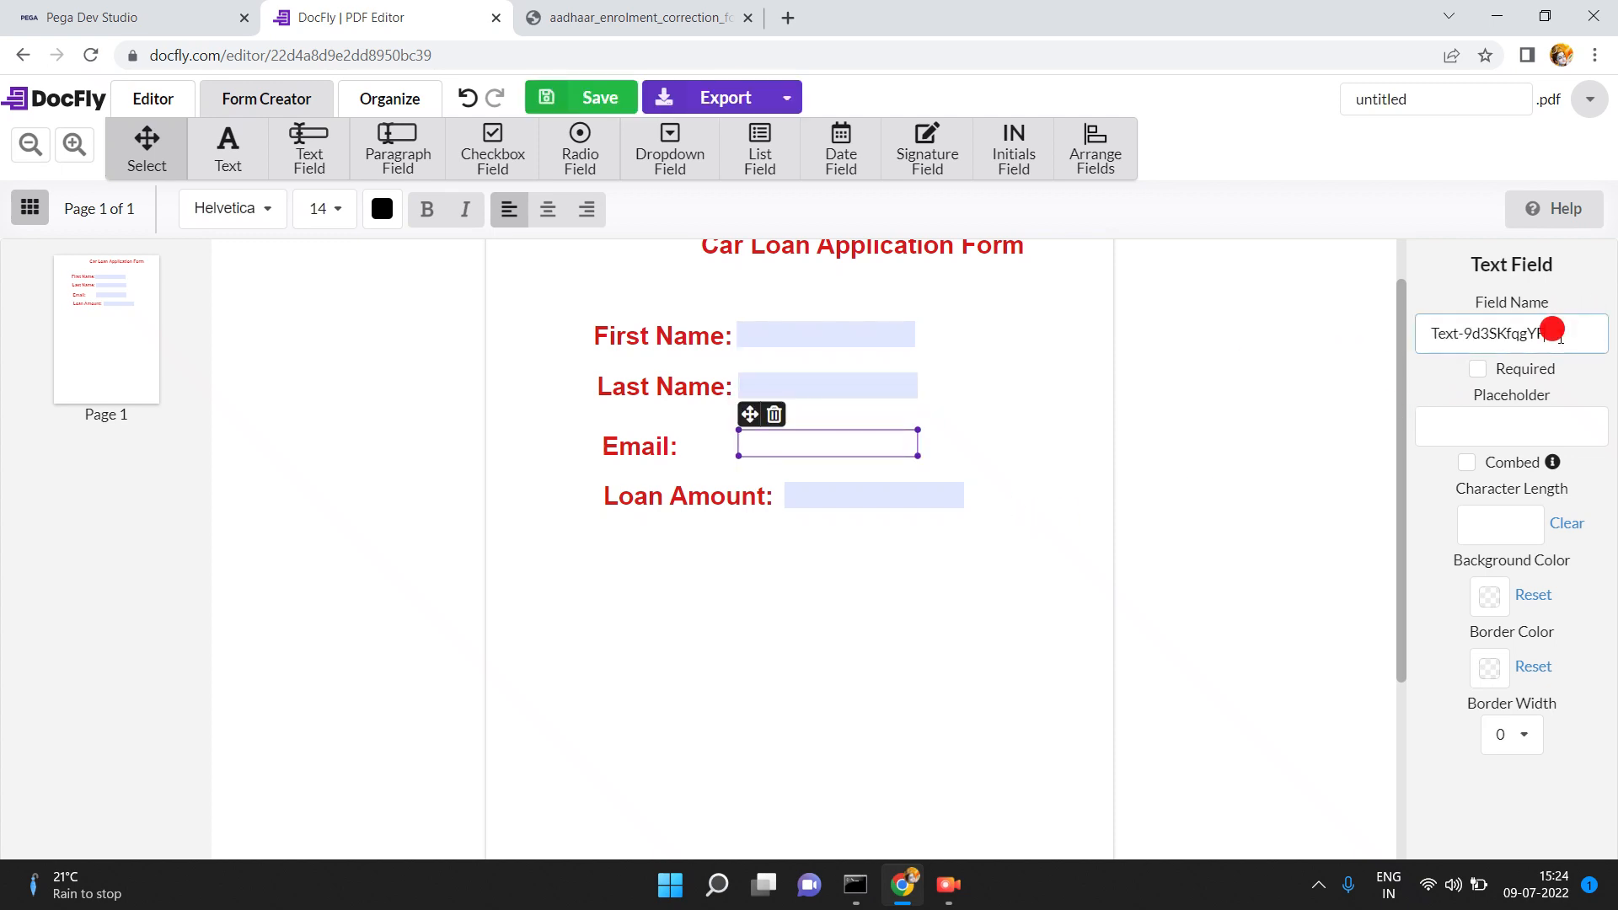
pyautogui.write('emailid')
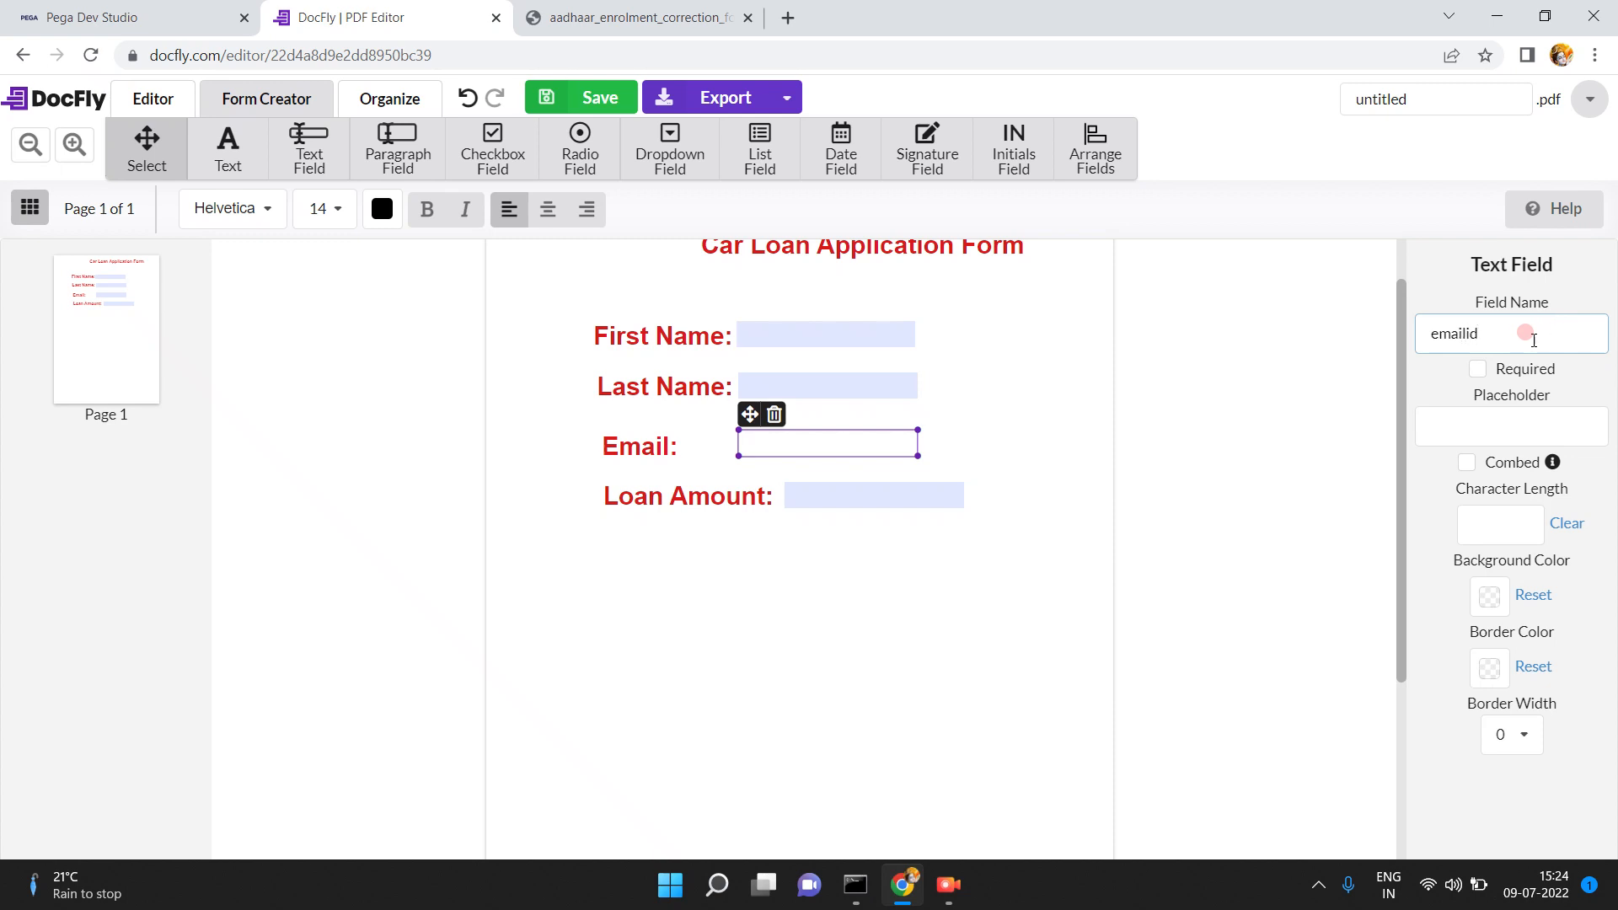
pyautogui.click(893, 488)
pyautogui.tripleClick(1548, 333)
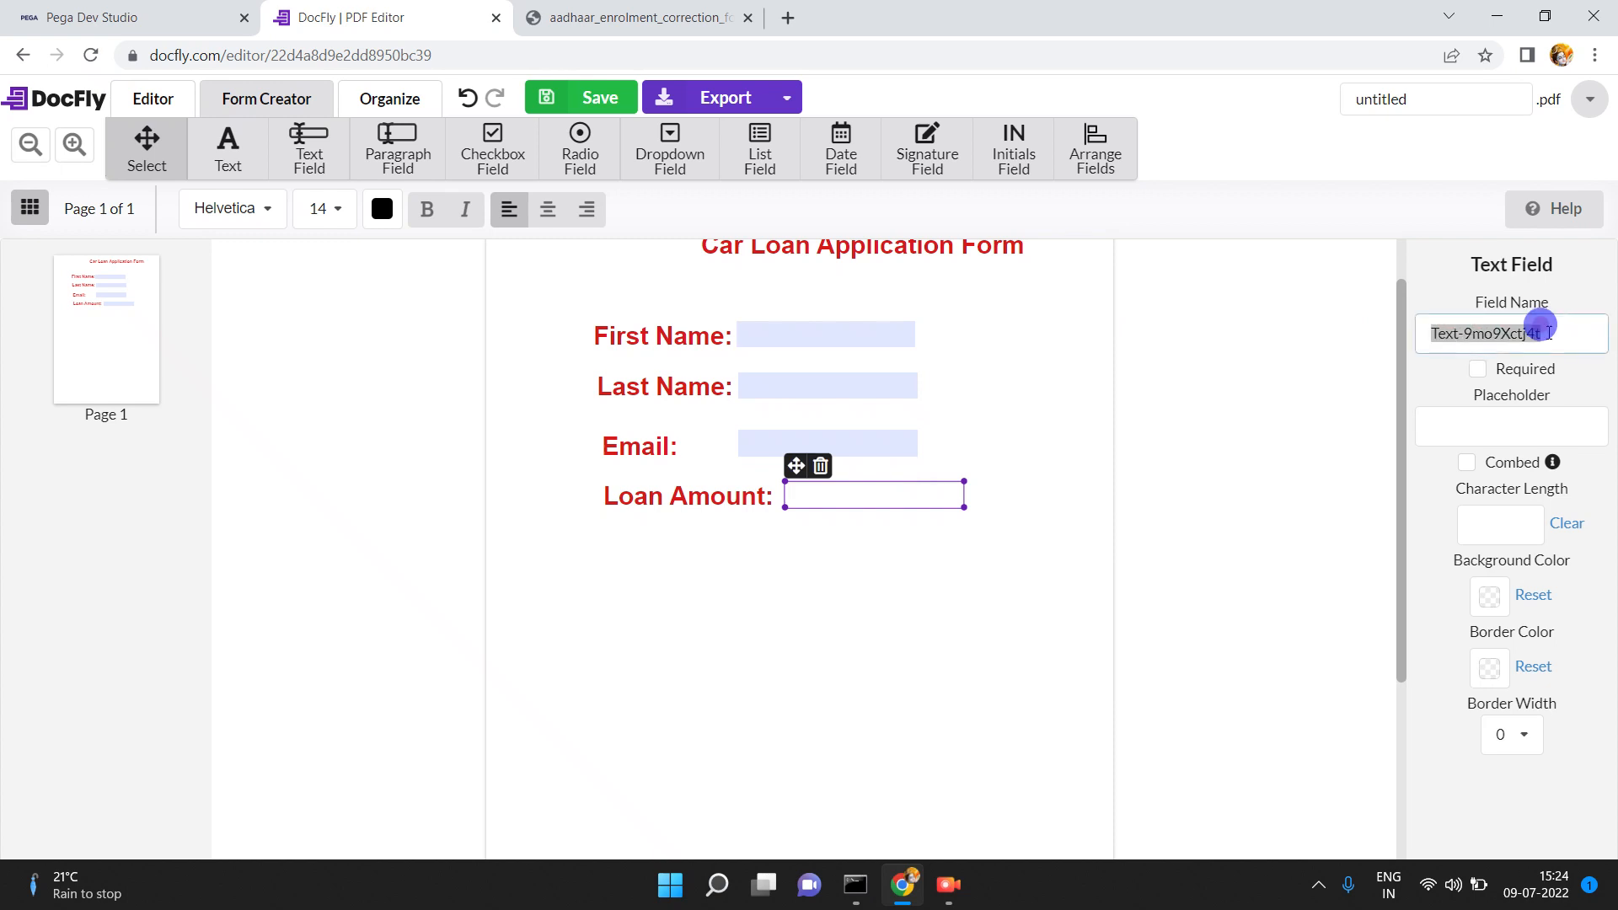
pyautogui.write('lamount')
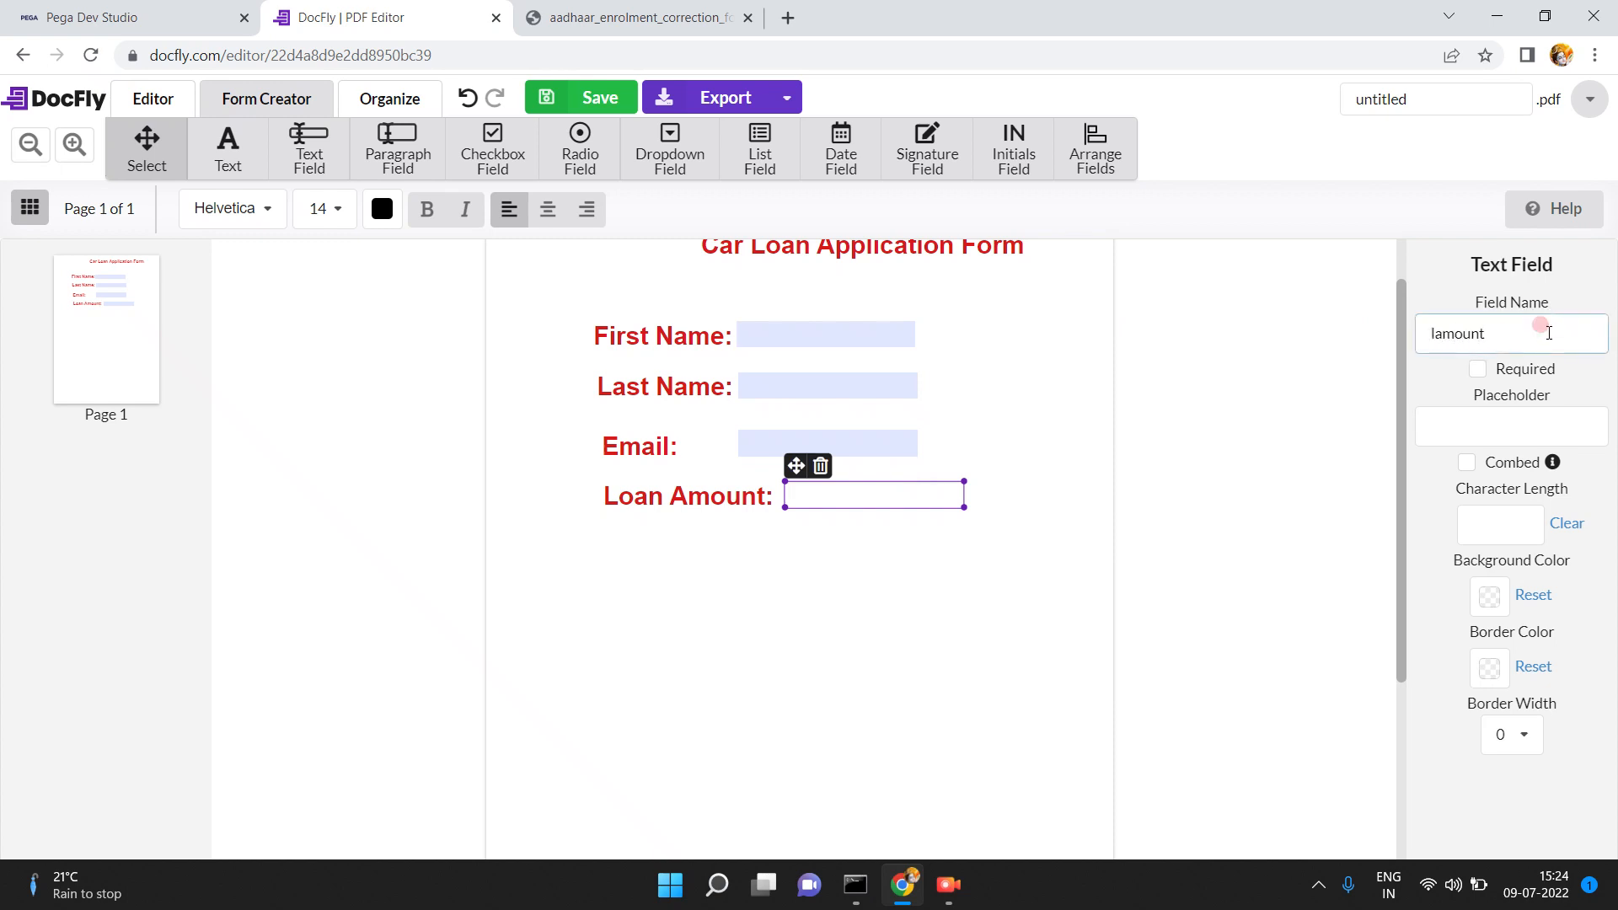
pyautogui.click(1194, 430)
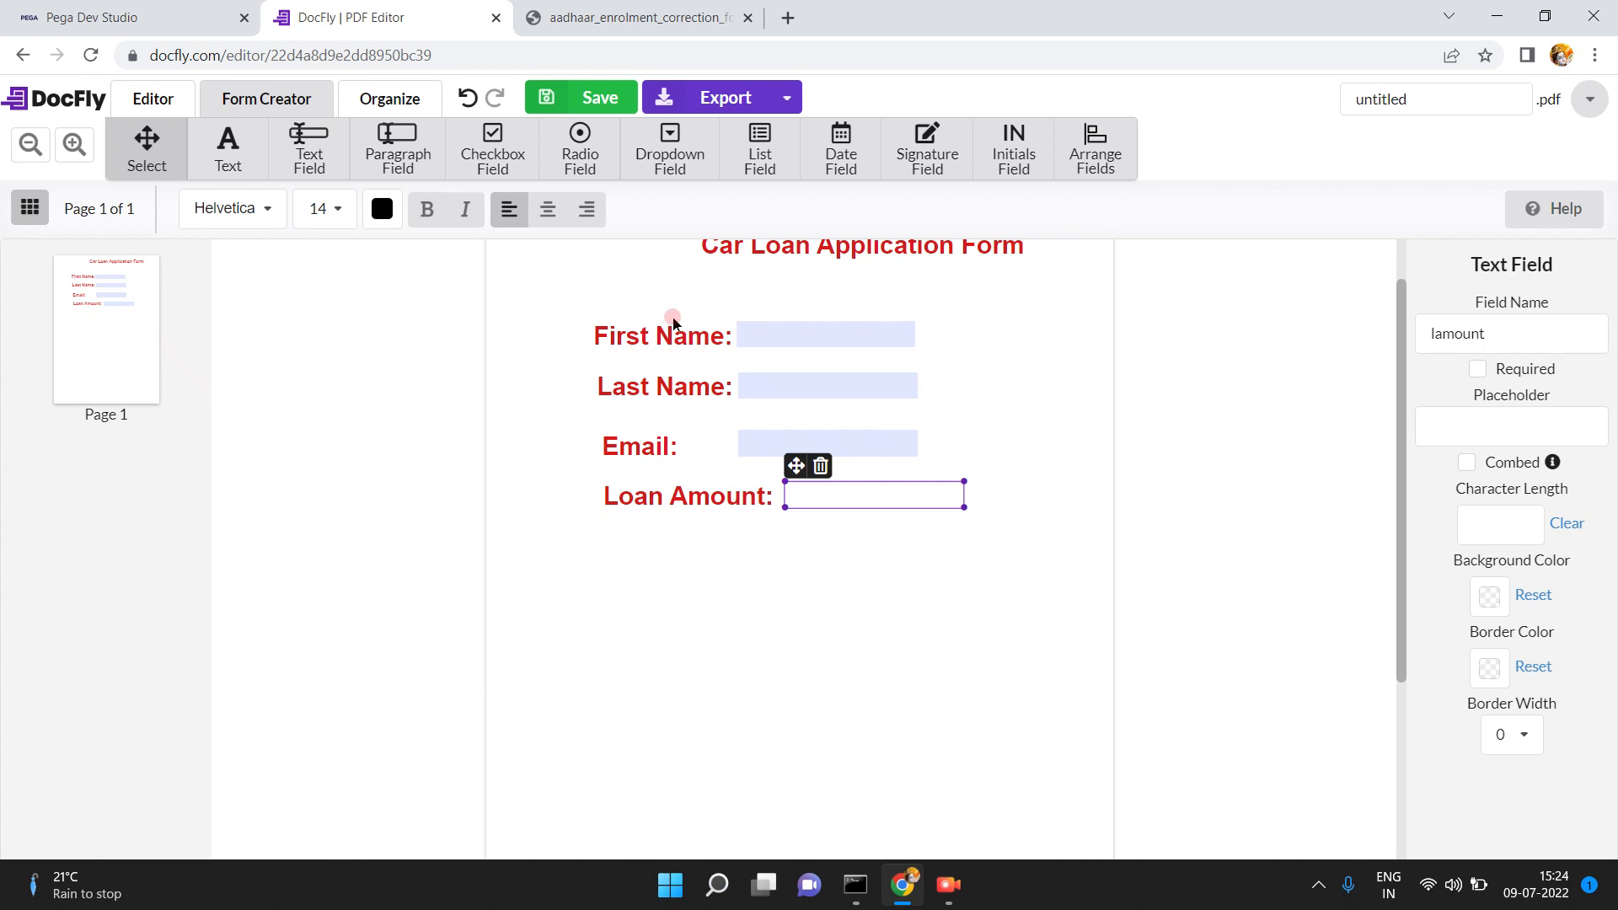
pyautogui.click(702, 251)
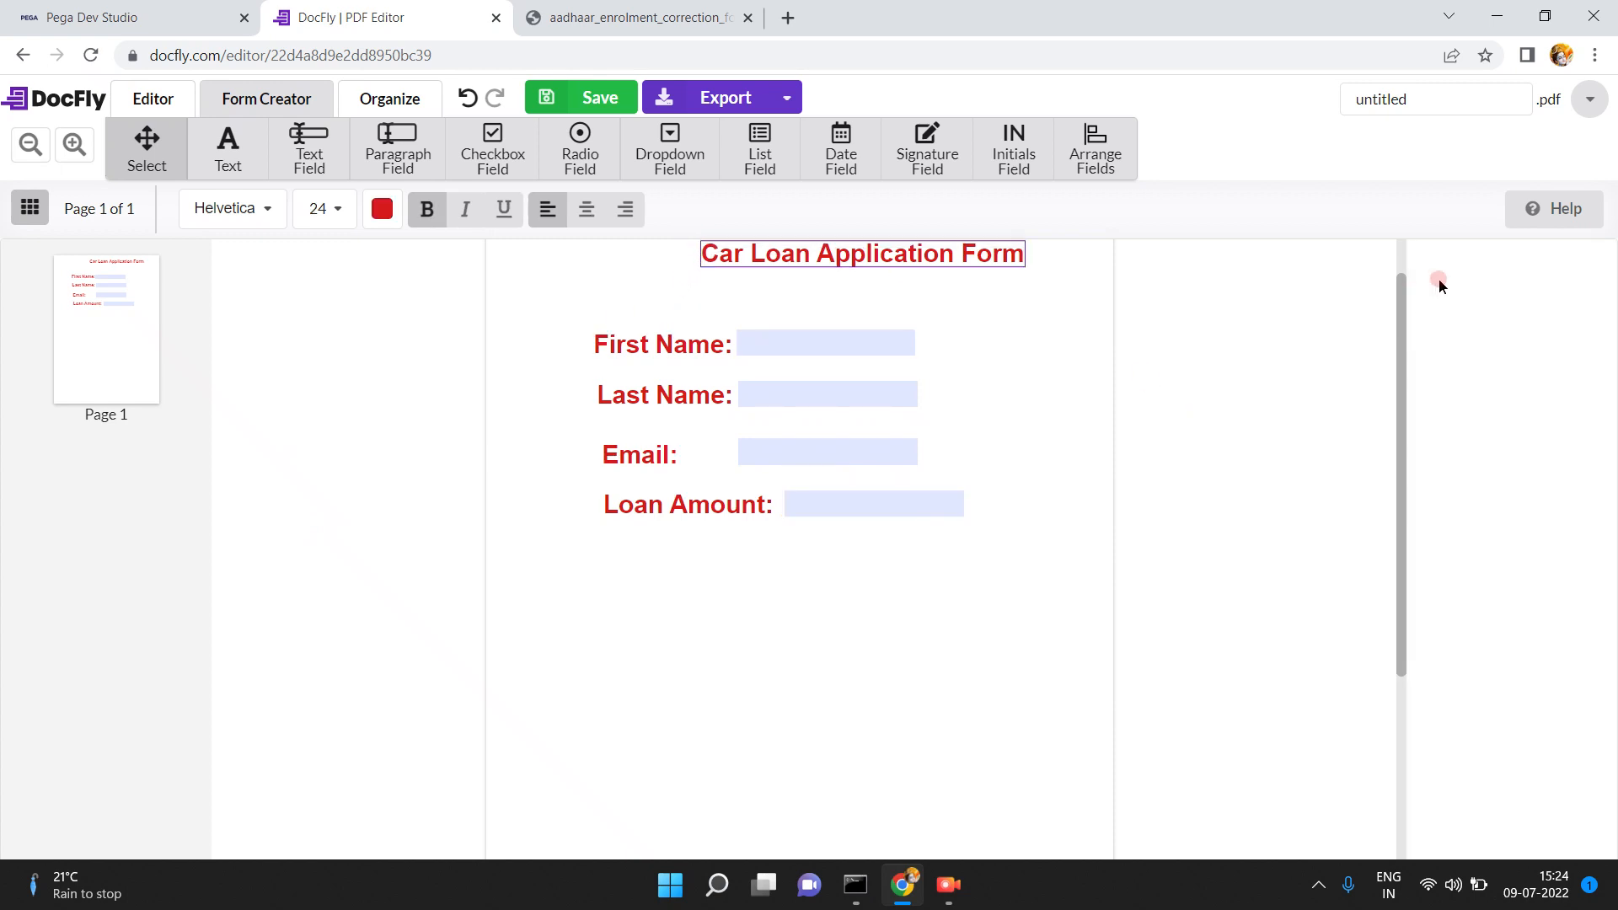
pyautogui.click(1398, 251)
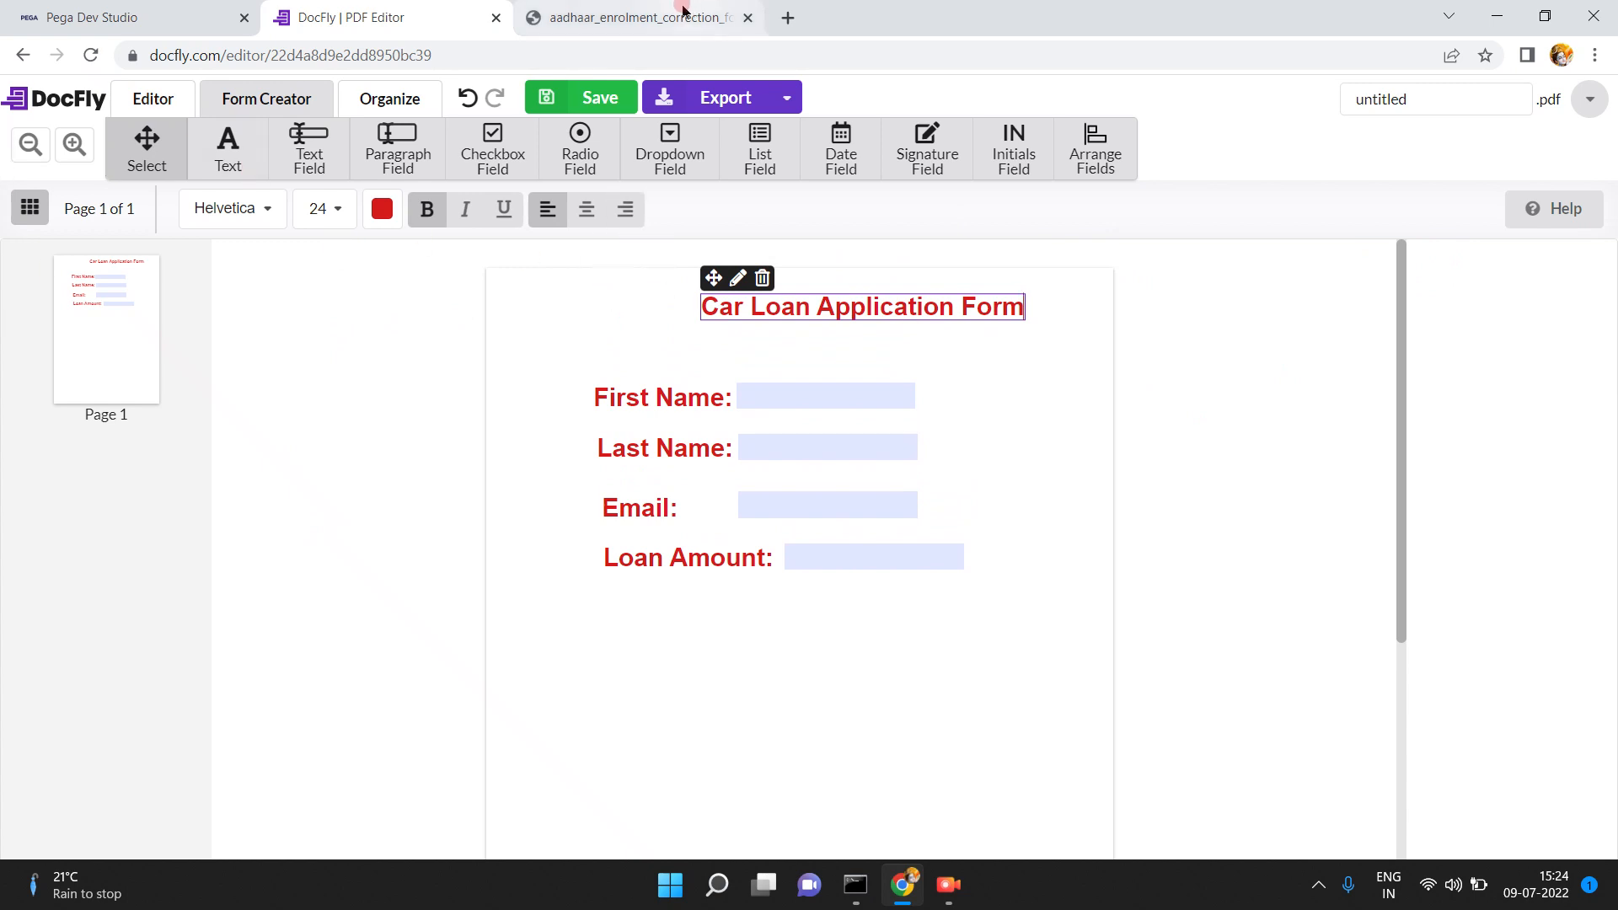
# - Go to Jotform's PDF Templates gallery and preview the Vacation Itinerary template
pyautogui.click(789, 17)
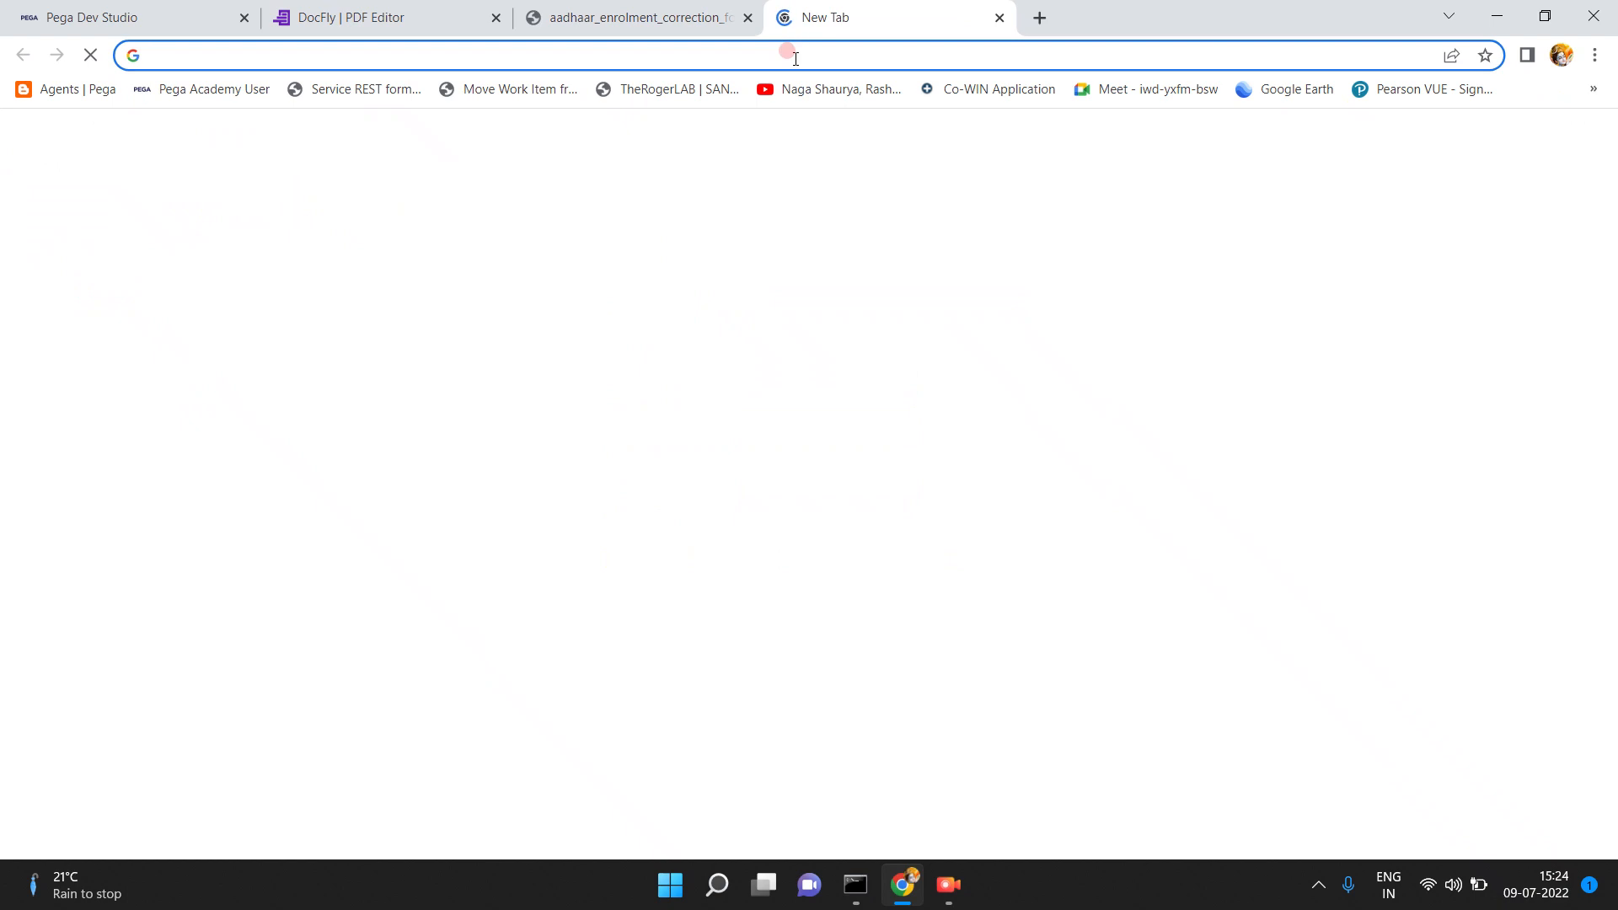
pyautogui.write('jotform.com/myforms/')
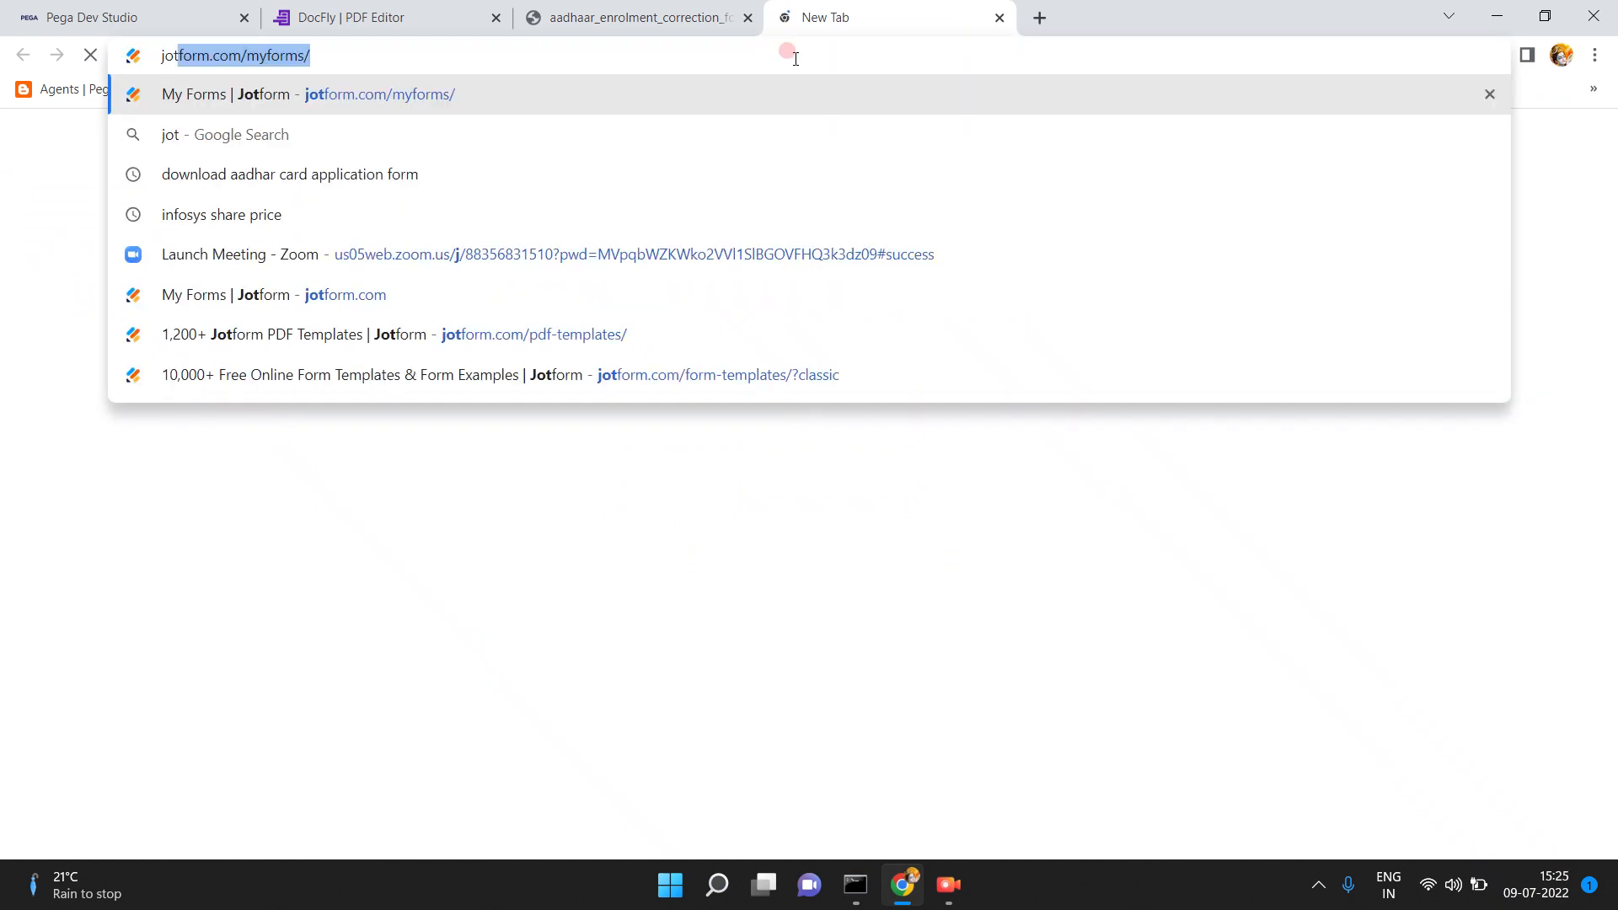
pyautogui.press('Return')
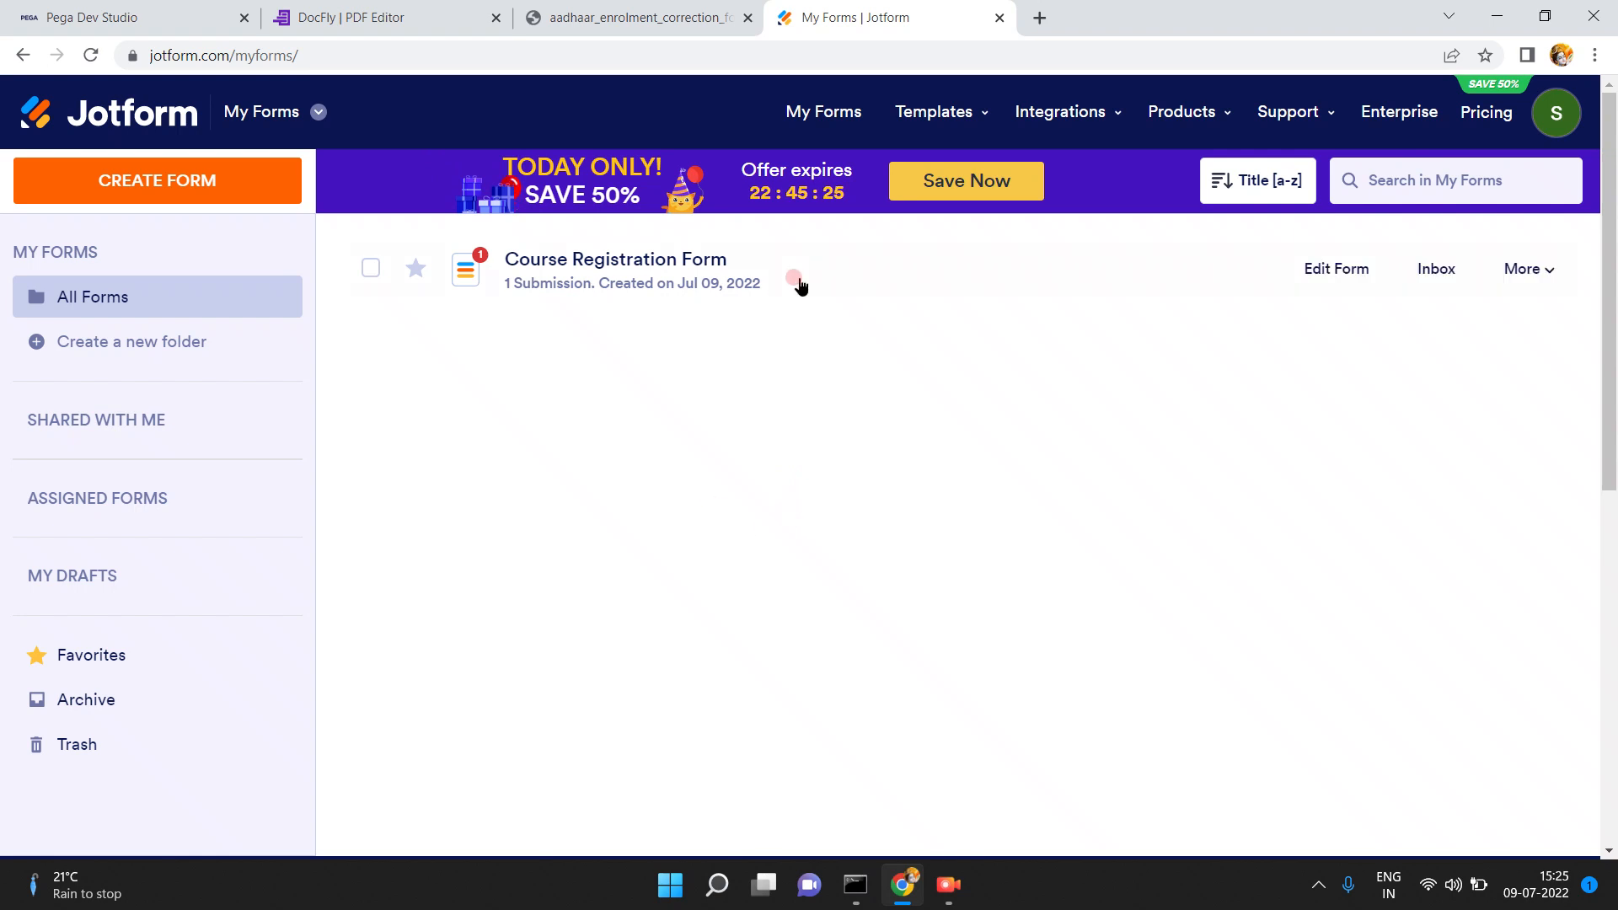
pyautogui.click(973, 113)
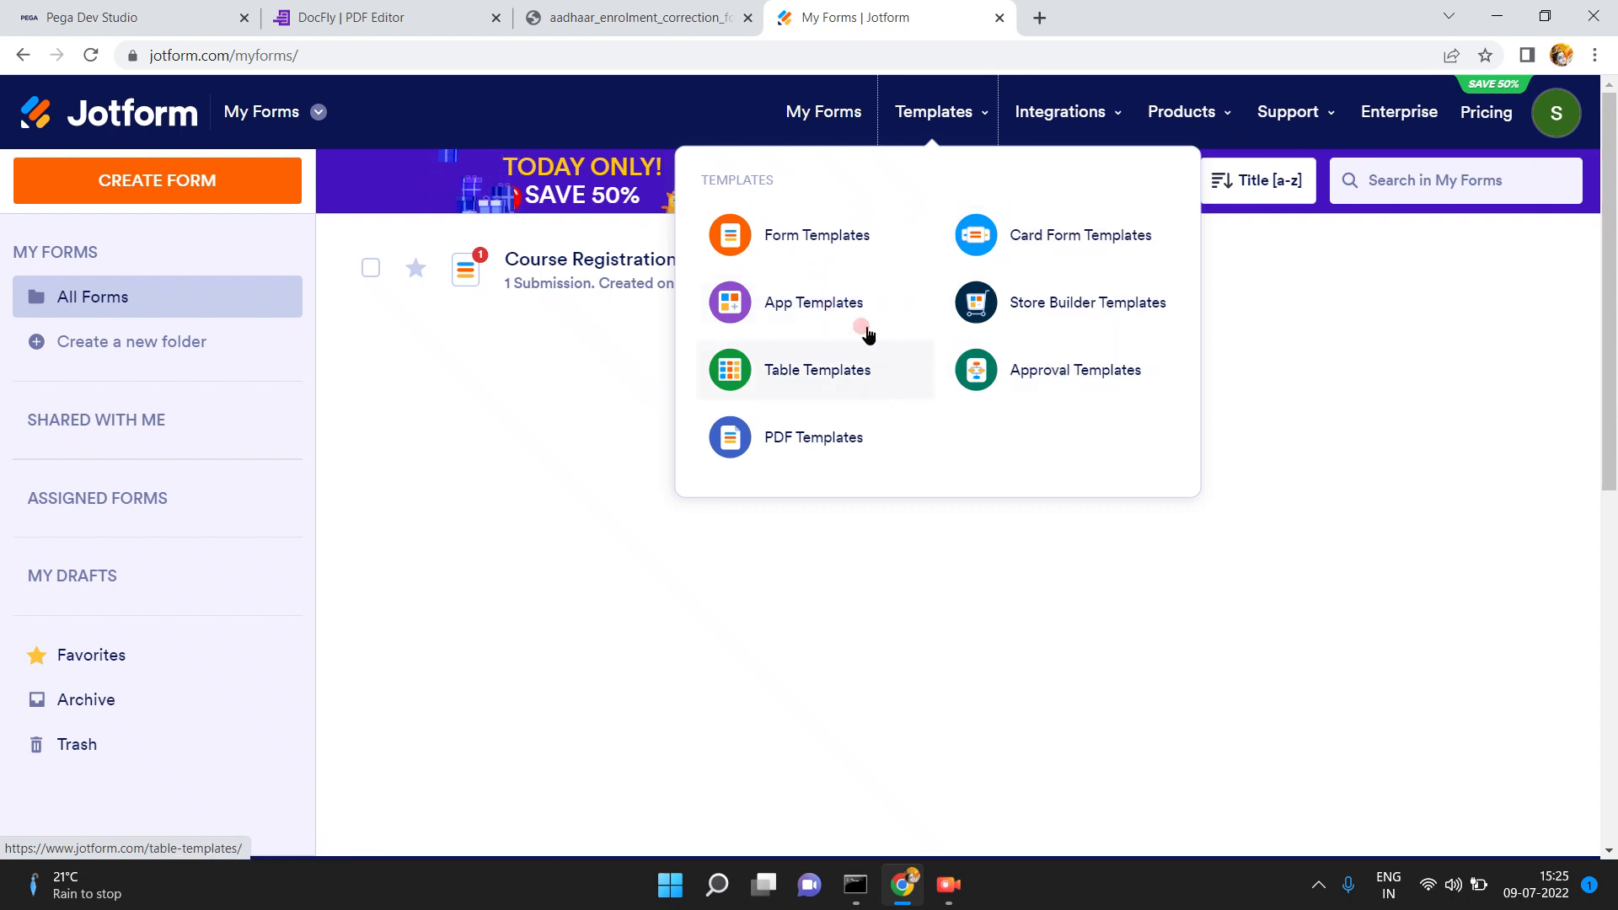
pyautogui.click(843, 447)
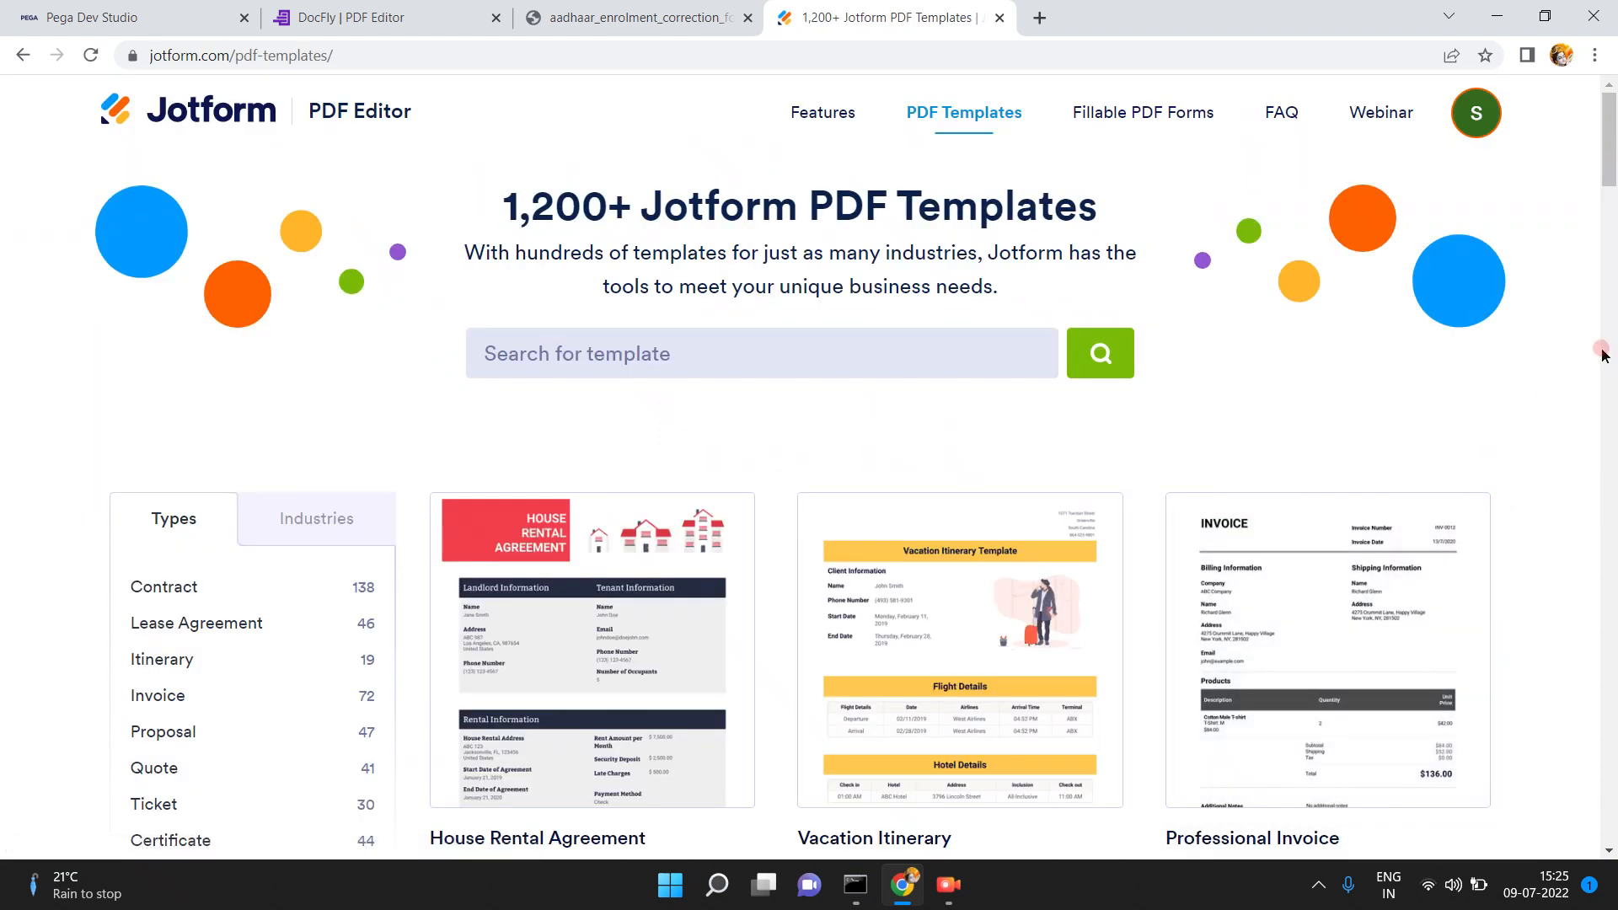
pyautogui.moveTo(1608, 158); pyautogui.dragTo(1610, 167)
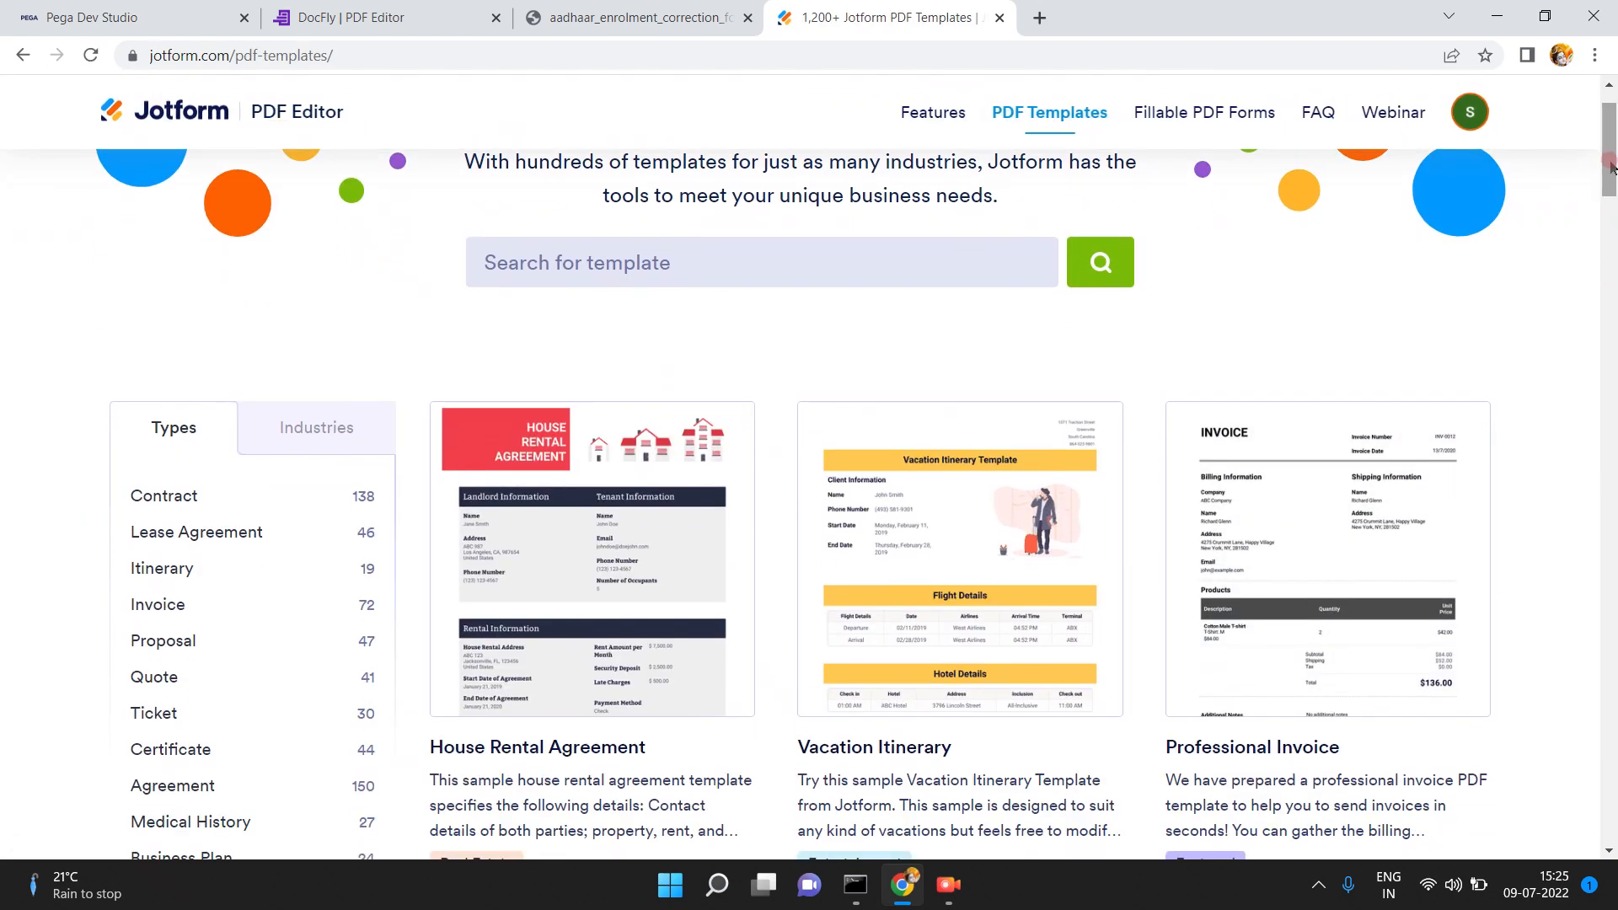
pyautogui.moveTo(1338, 529)
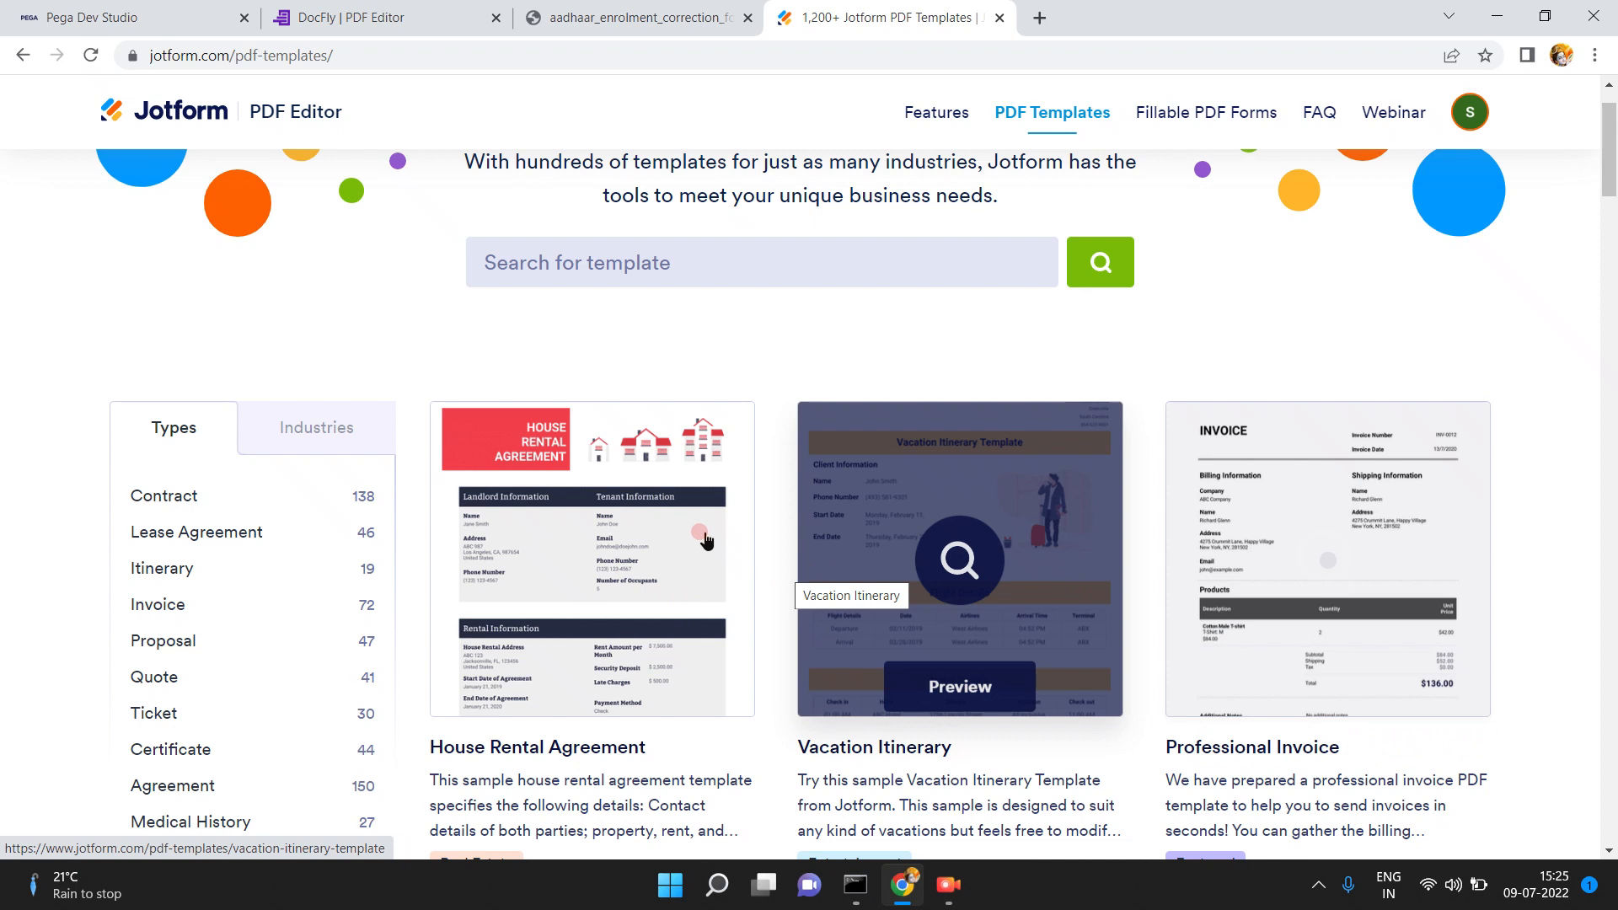
pyautogui.click(958, 692)
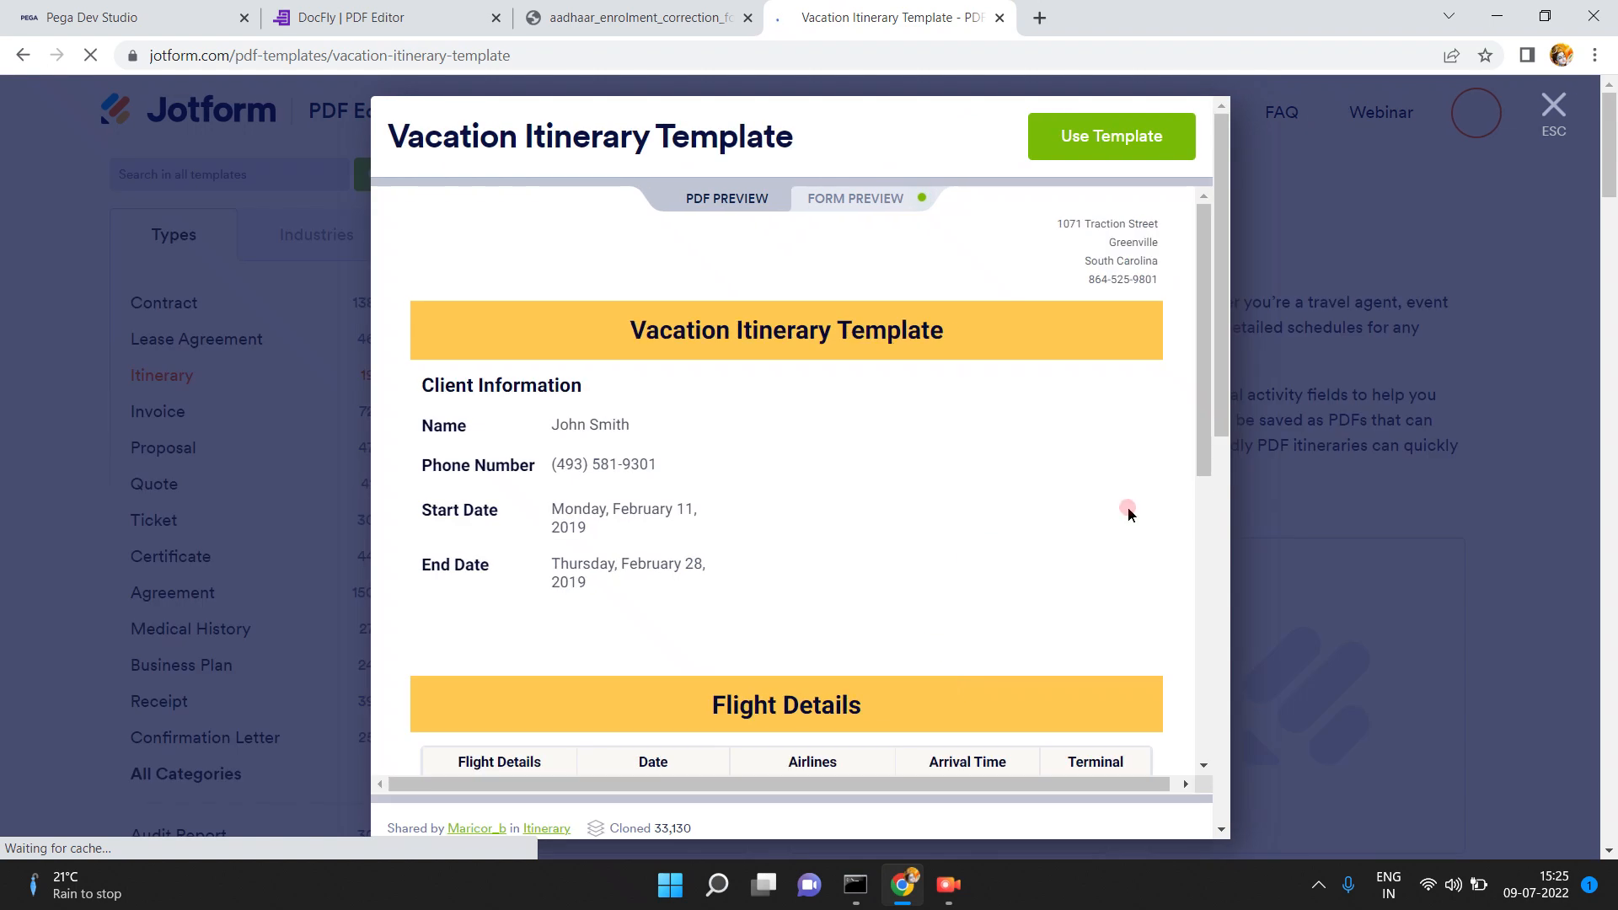
# - Scroll through the itinerary's Client, Hotel and Activities sections, then return to DocFly
pyautogui.click(1202, 543)
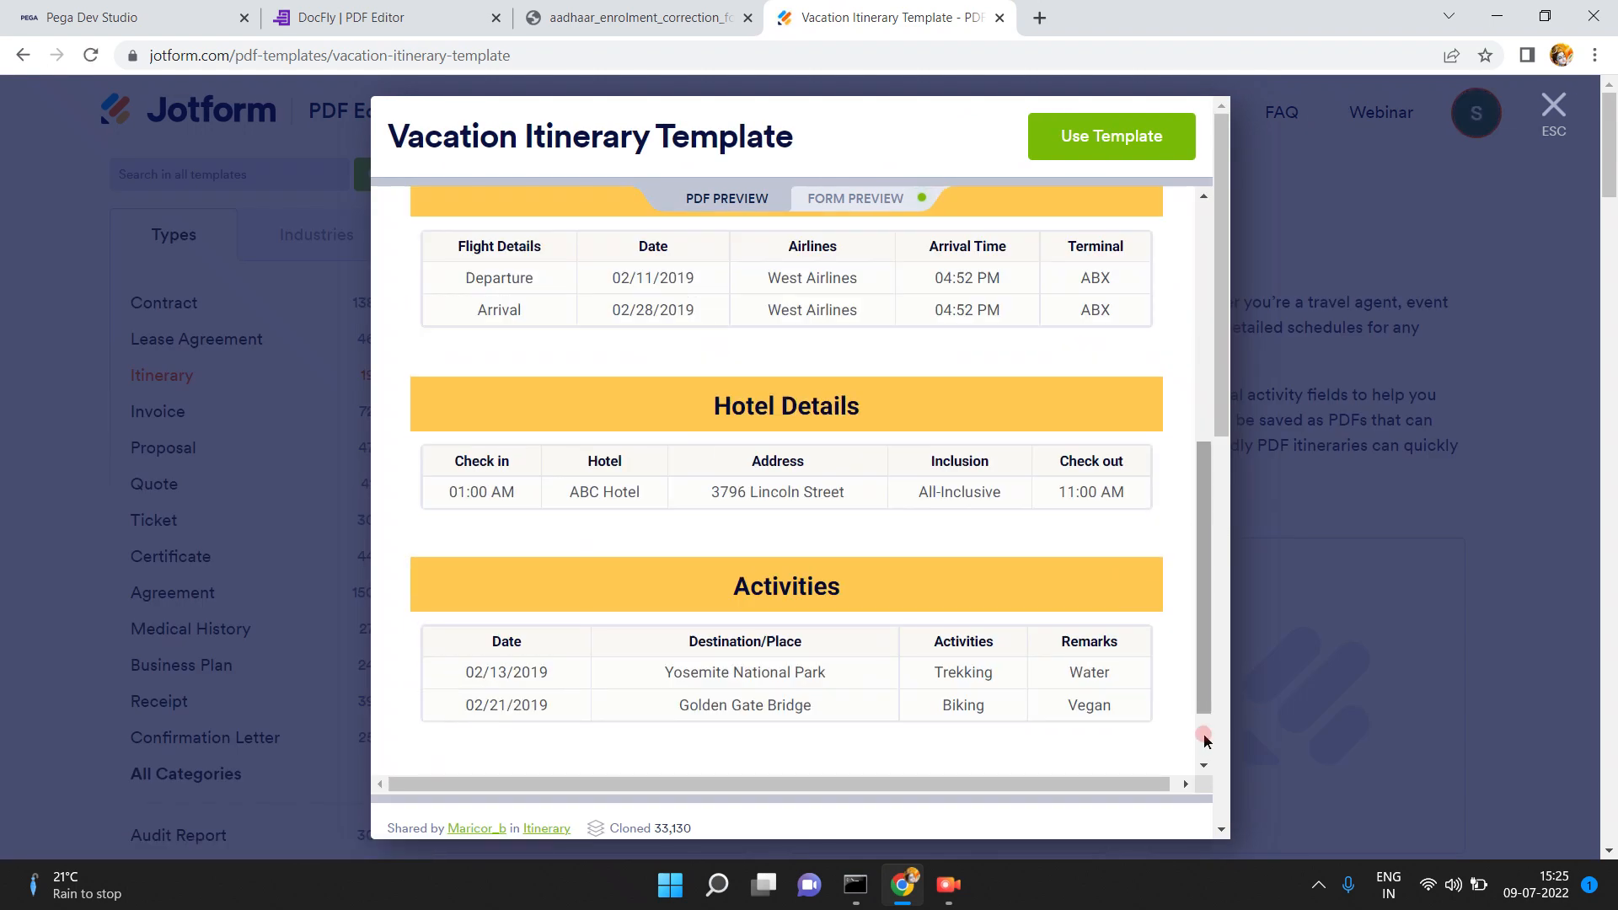
pyautogui.click(1203, 766)
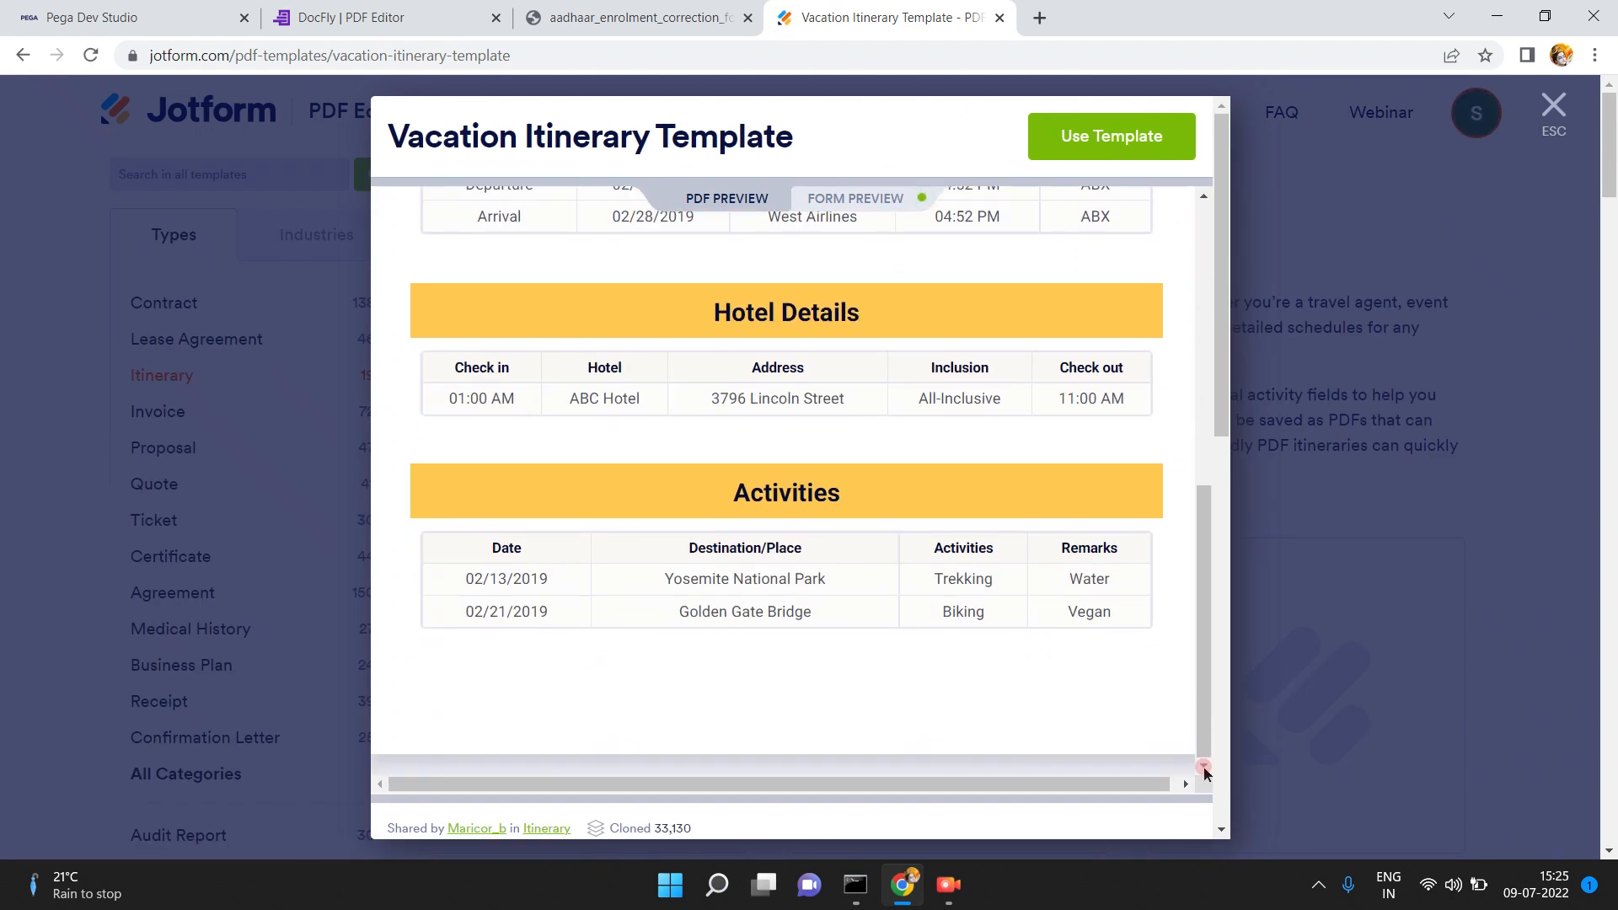
pyautogui.click(1205, 433)
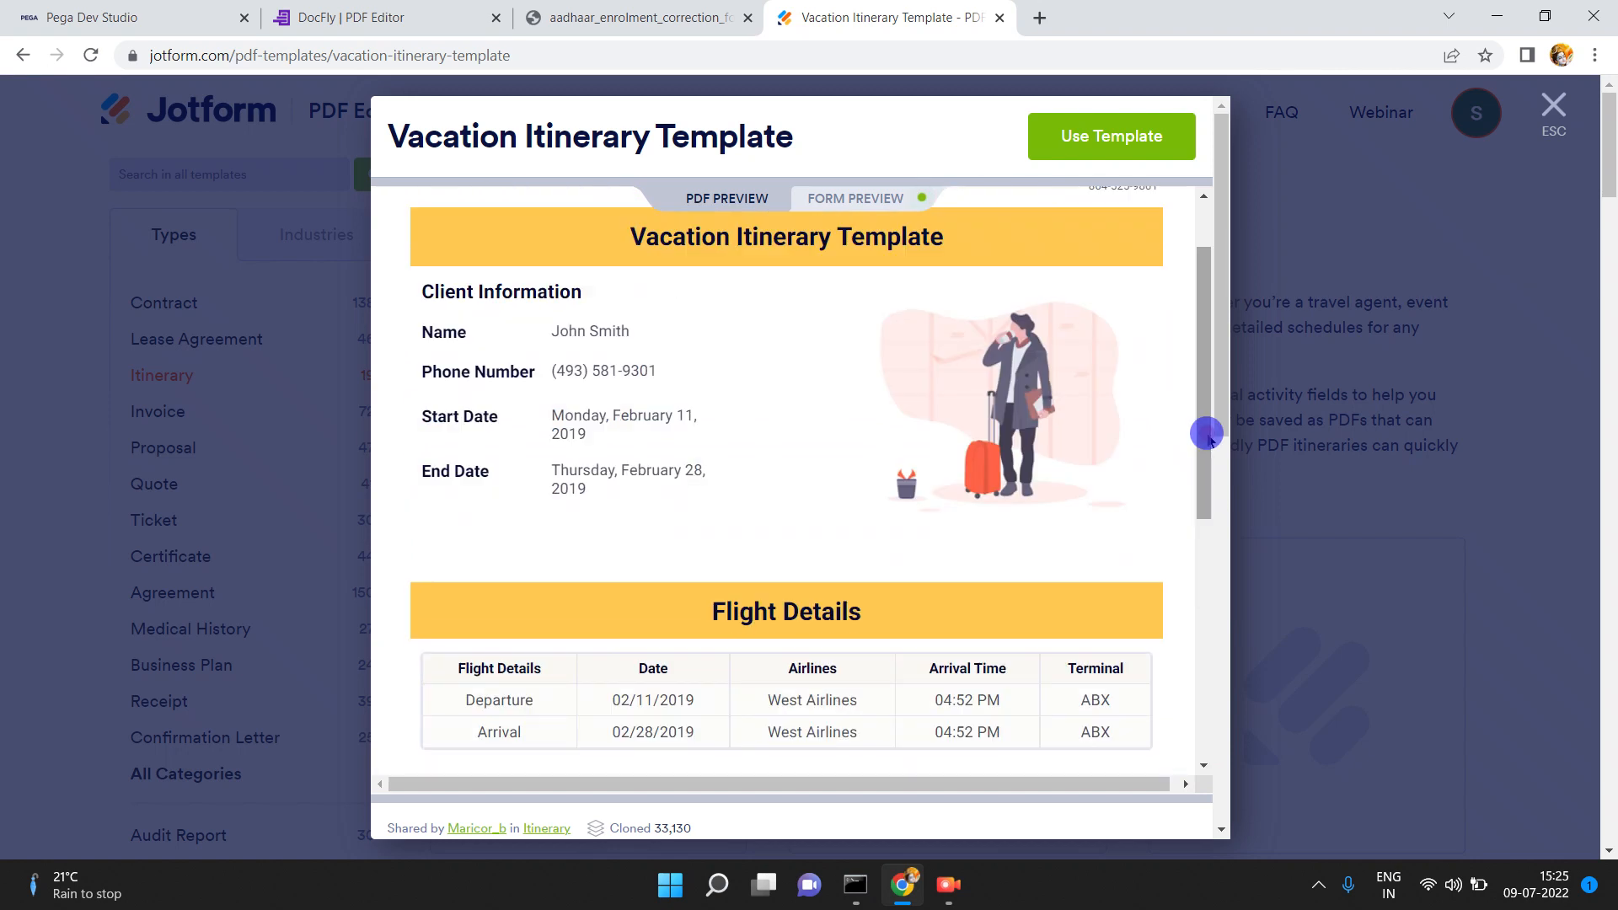
pyautogui.click(1206, 227)
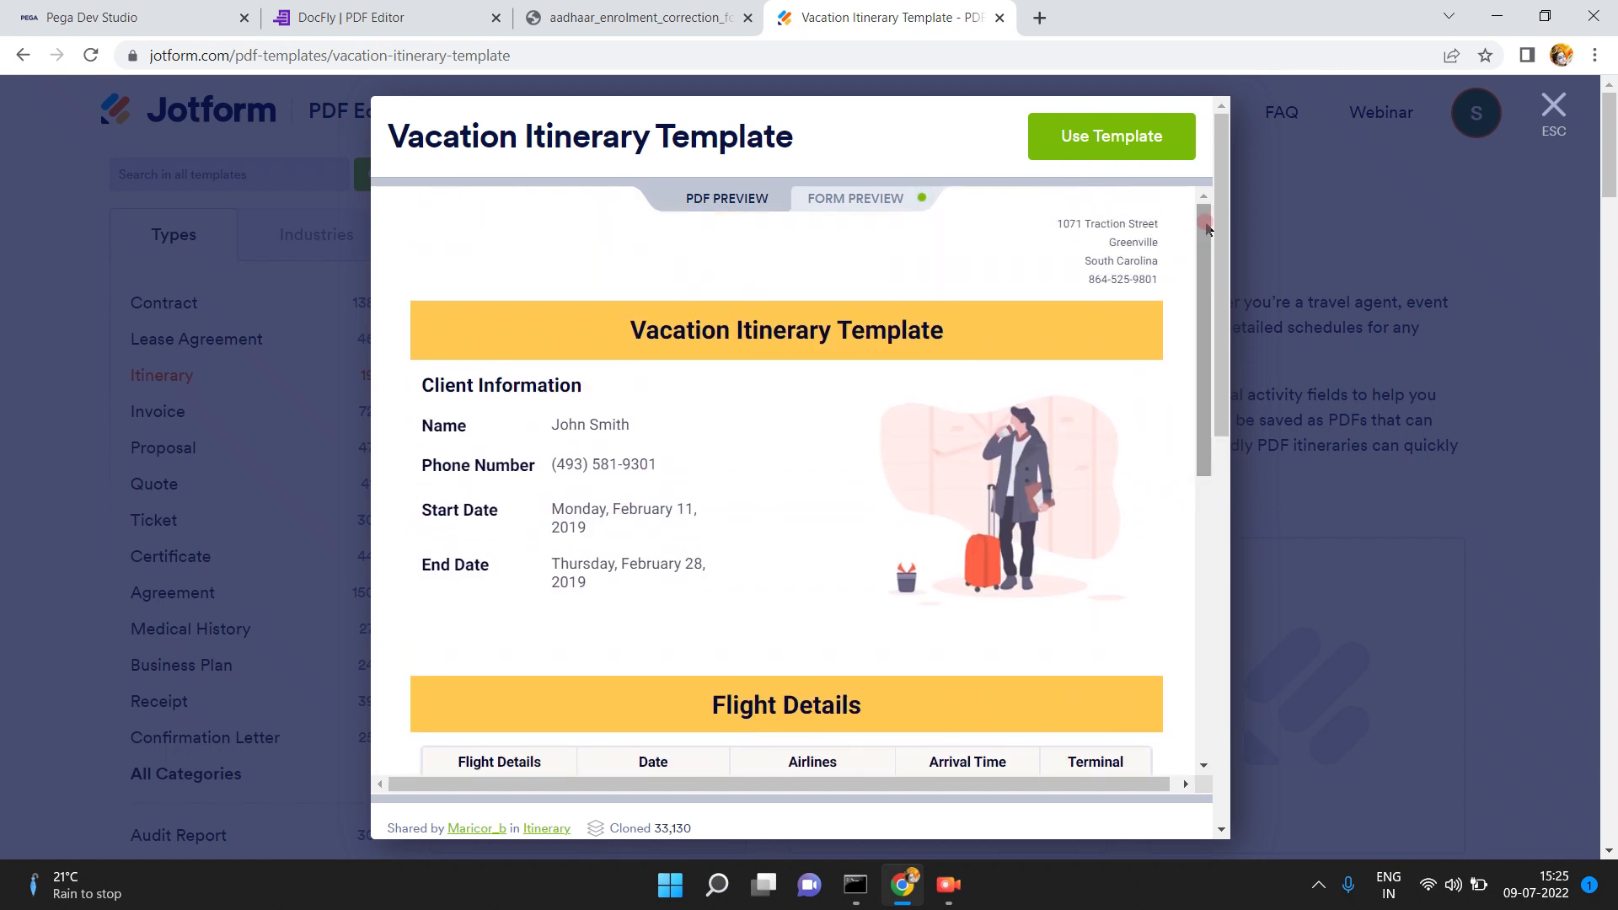
pyautogui.click(985, 231)
pyautogui.click(1236, 535)
pyautogui.click(1205, 563)
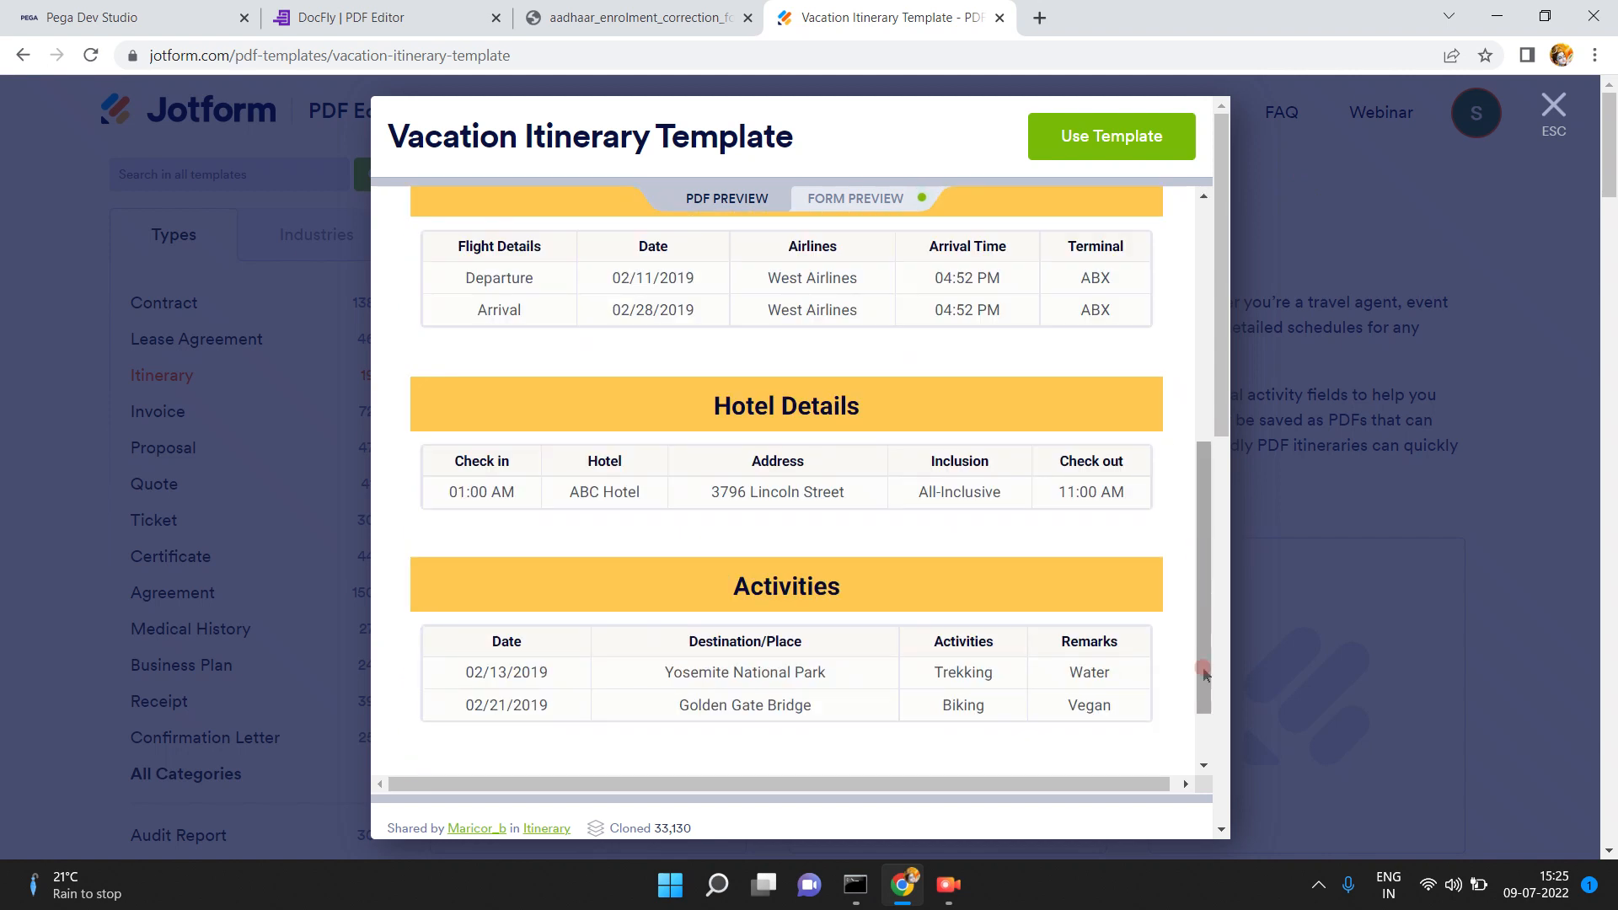
pyautogui.click(1202, 722)
pyautogui.click(1435, 252)
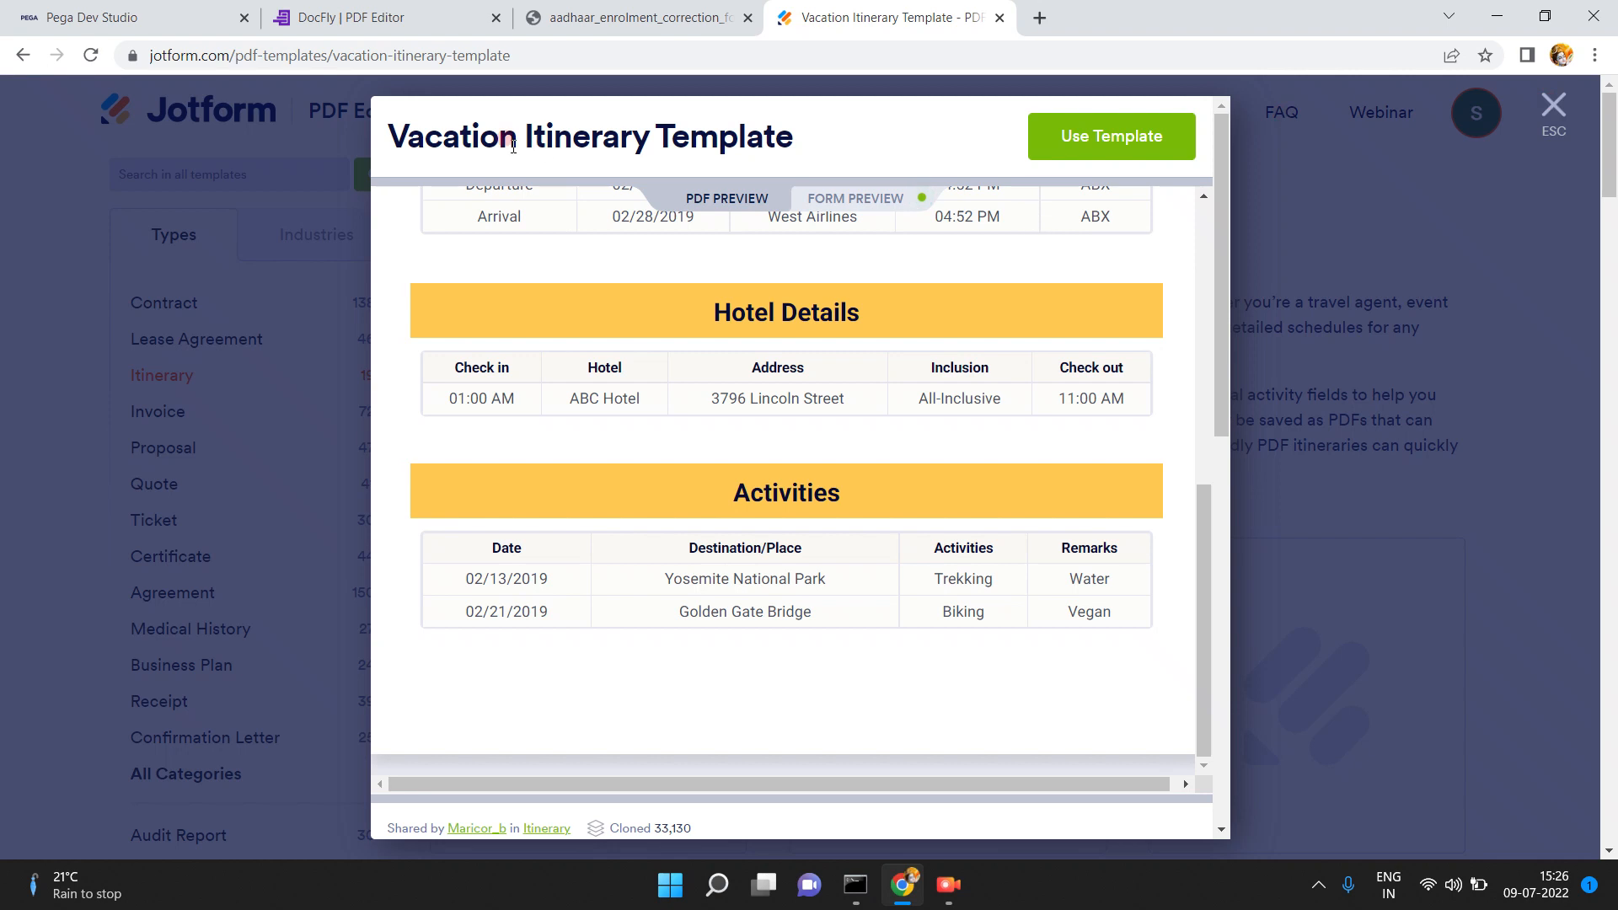
pyautogui.click(384, 17)
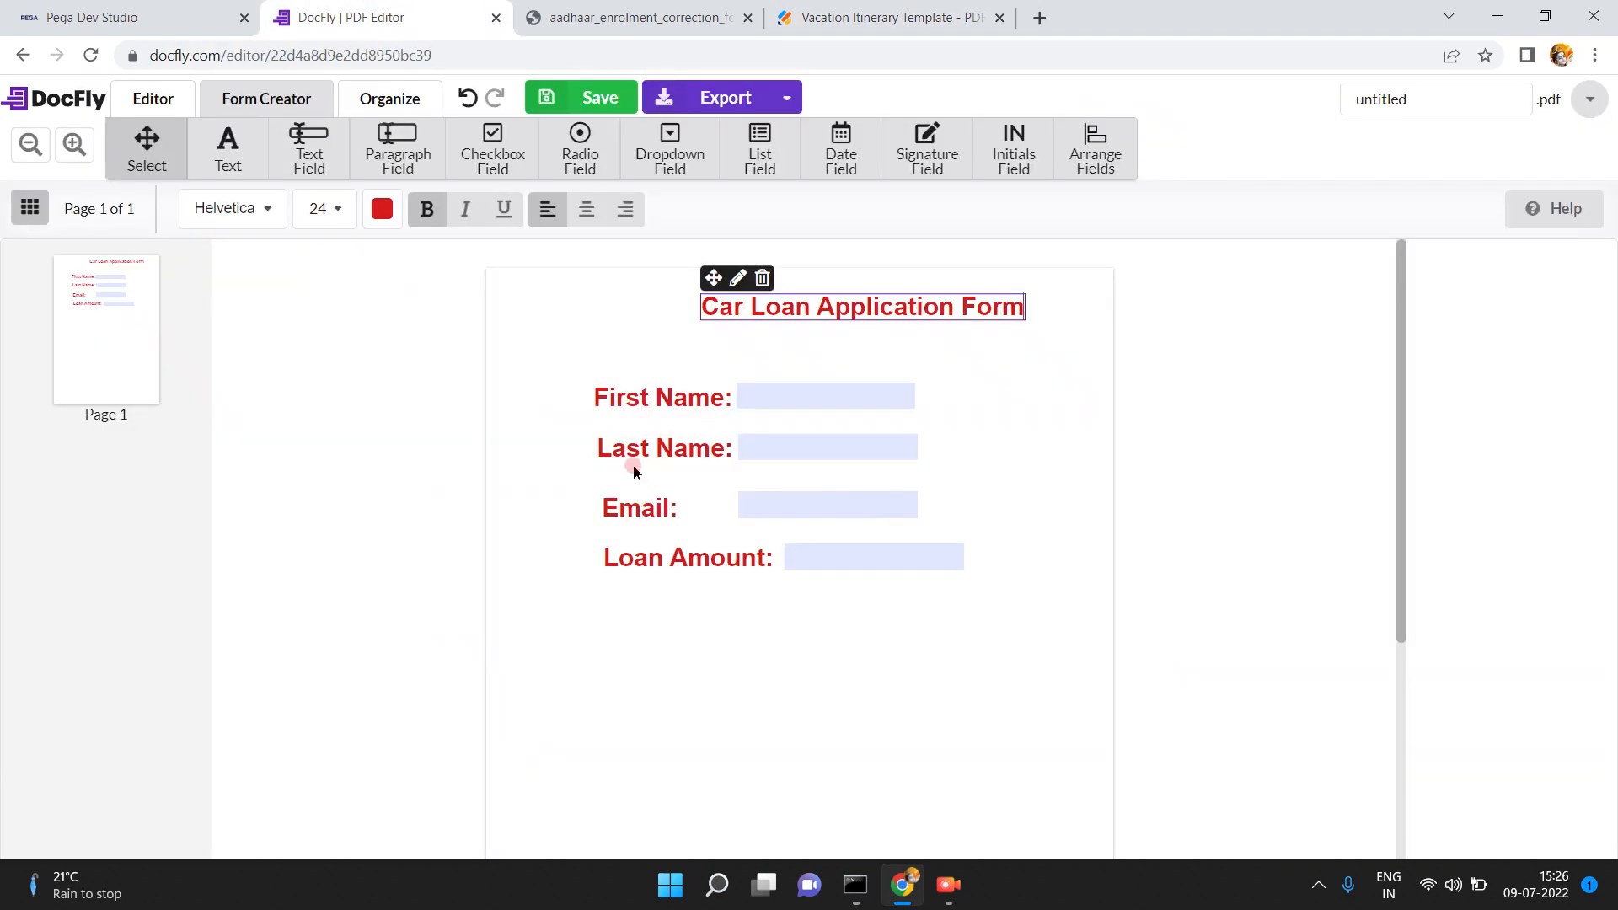
# - Save the Car Loan Application Form and export it, downloading untitled (1).pdf
pyautogui.click(596, 98)
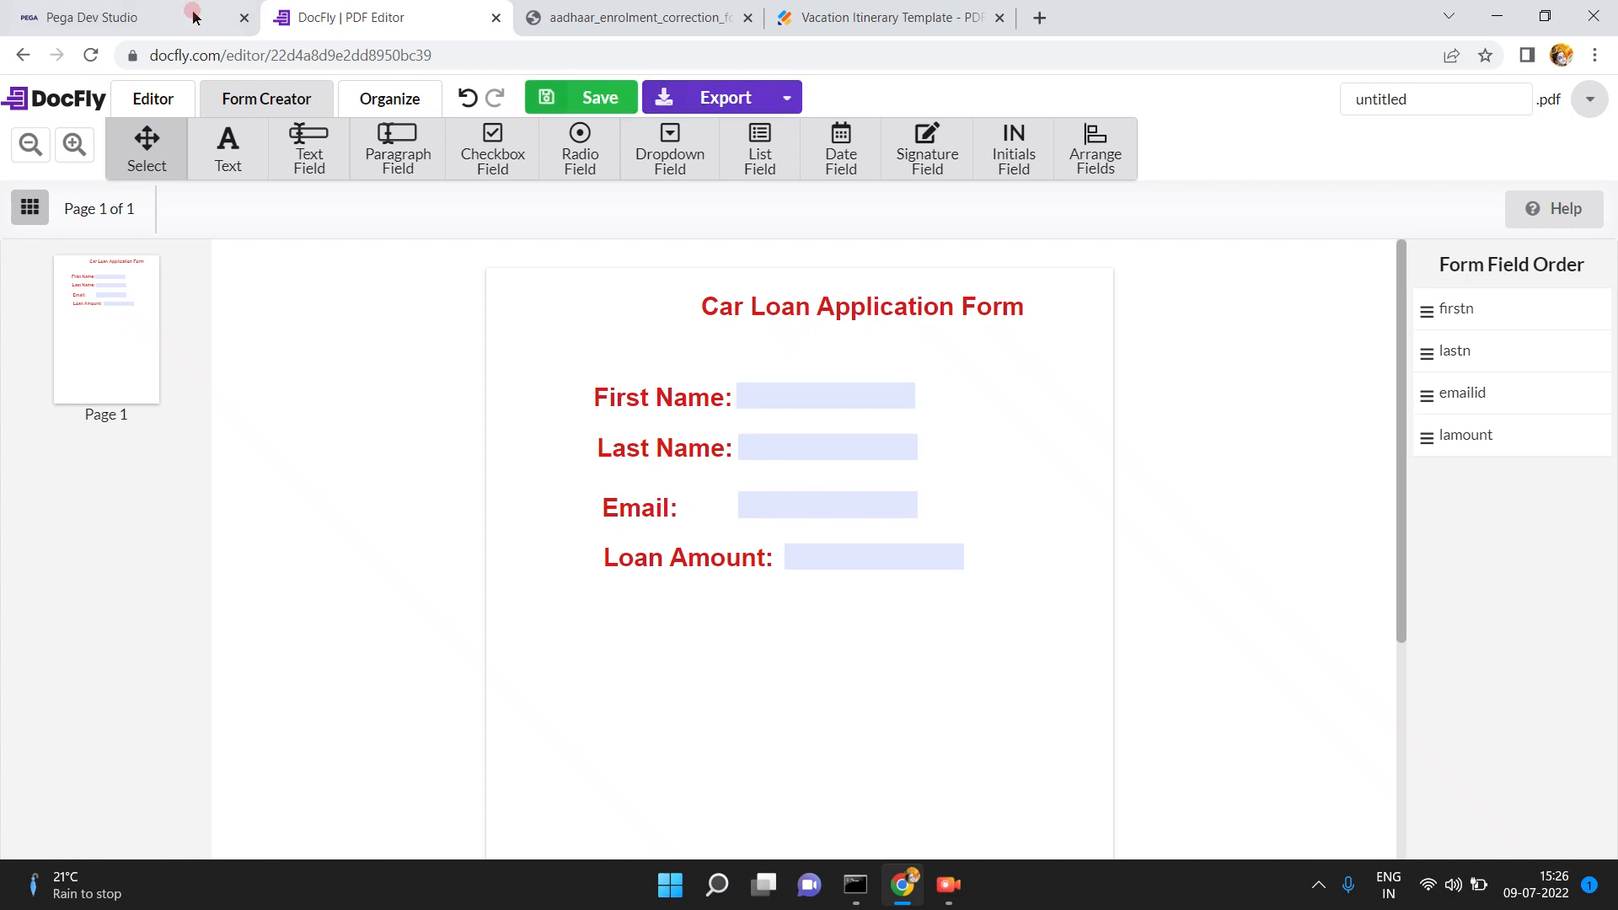
pyautogui.click(725, 97)
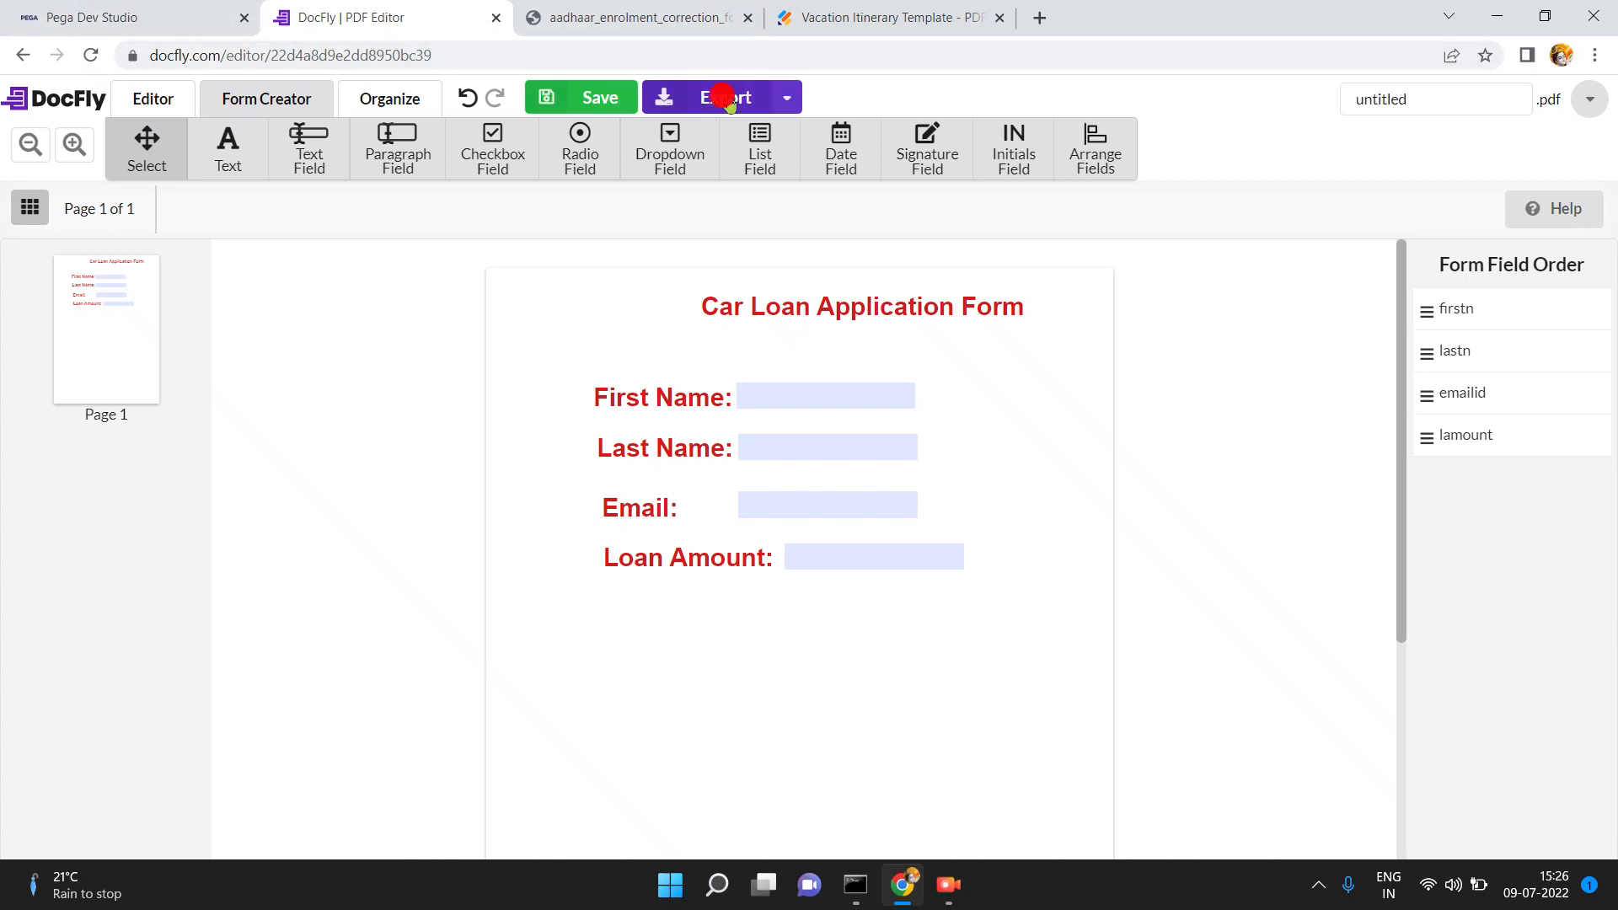
pyautogui.click(560, 413)
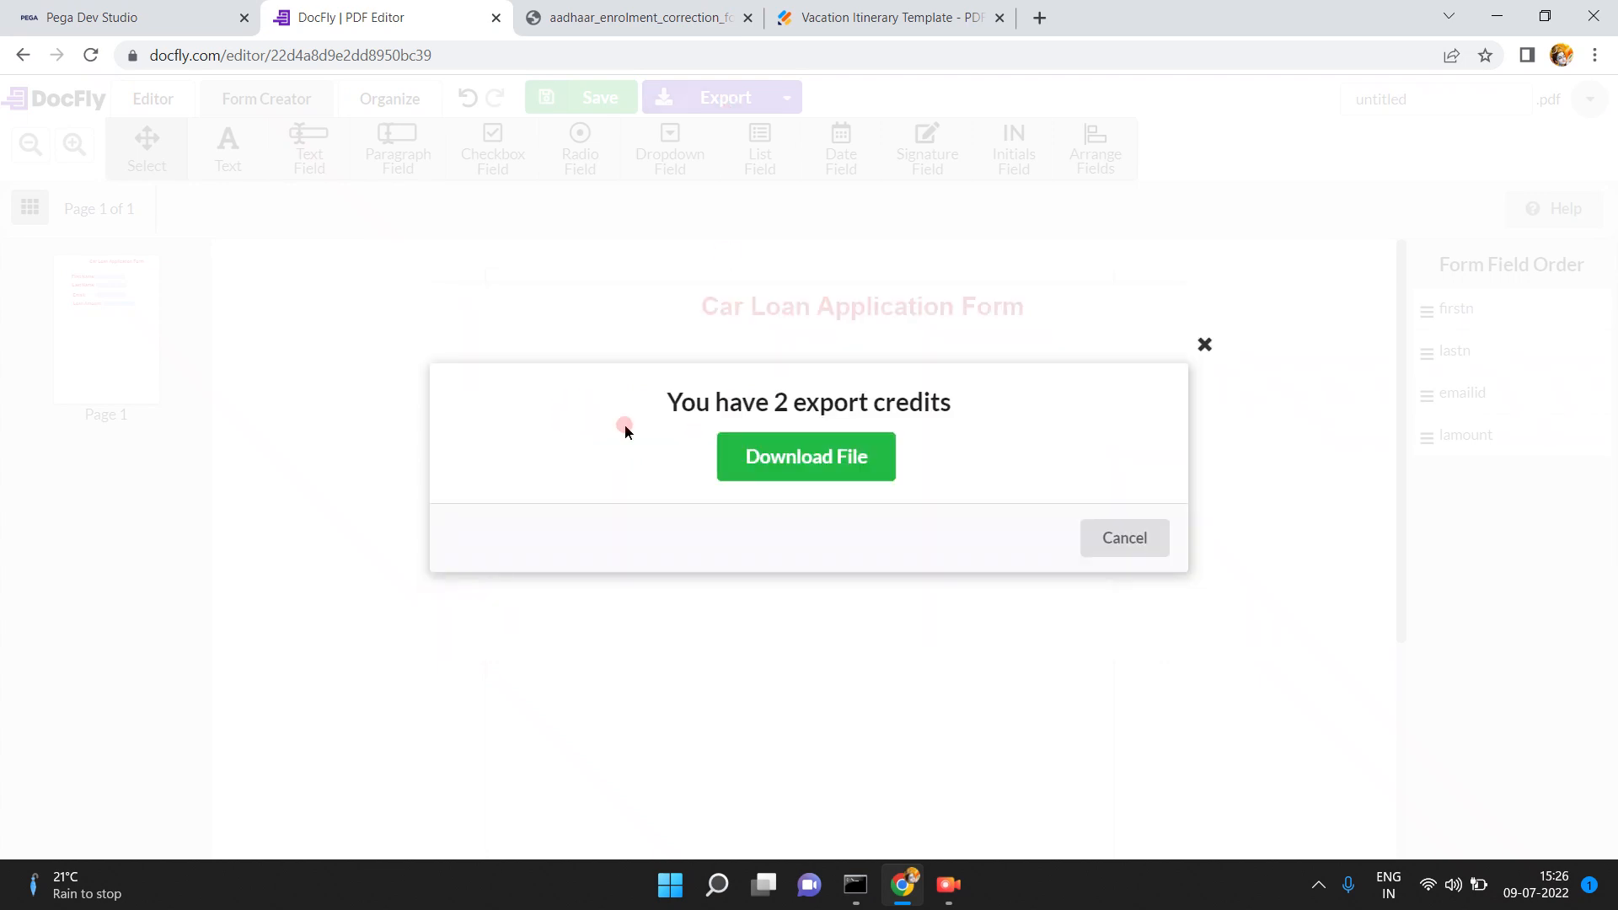
pyautogui.click(833, 466)
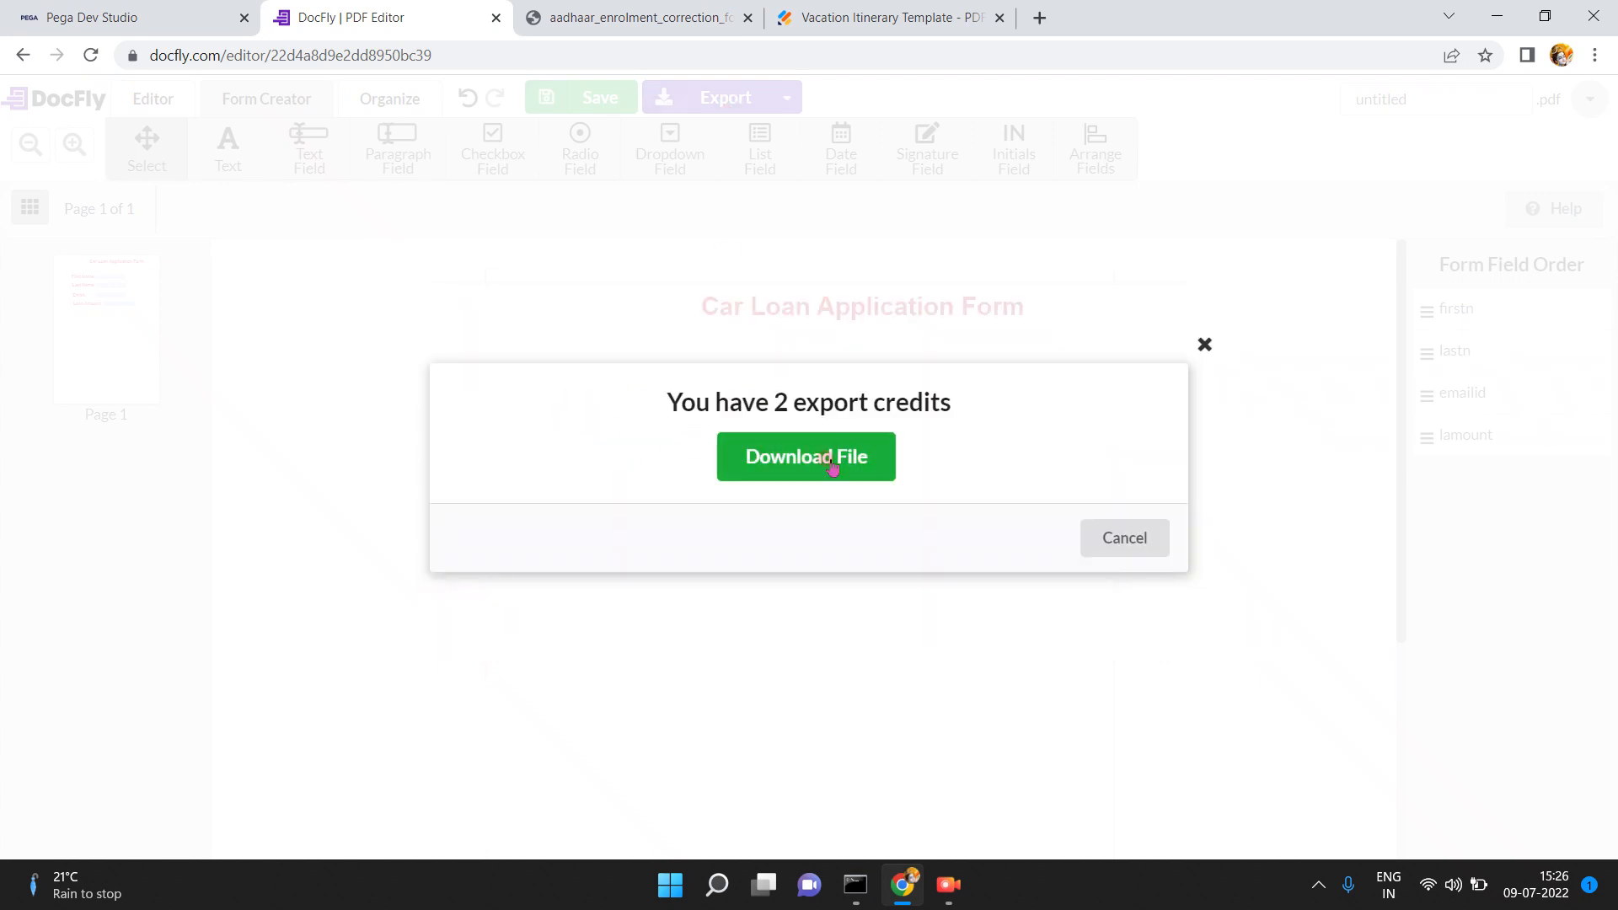
pyautogui.click(833, 466)
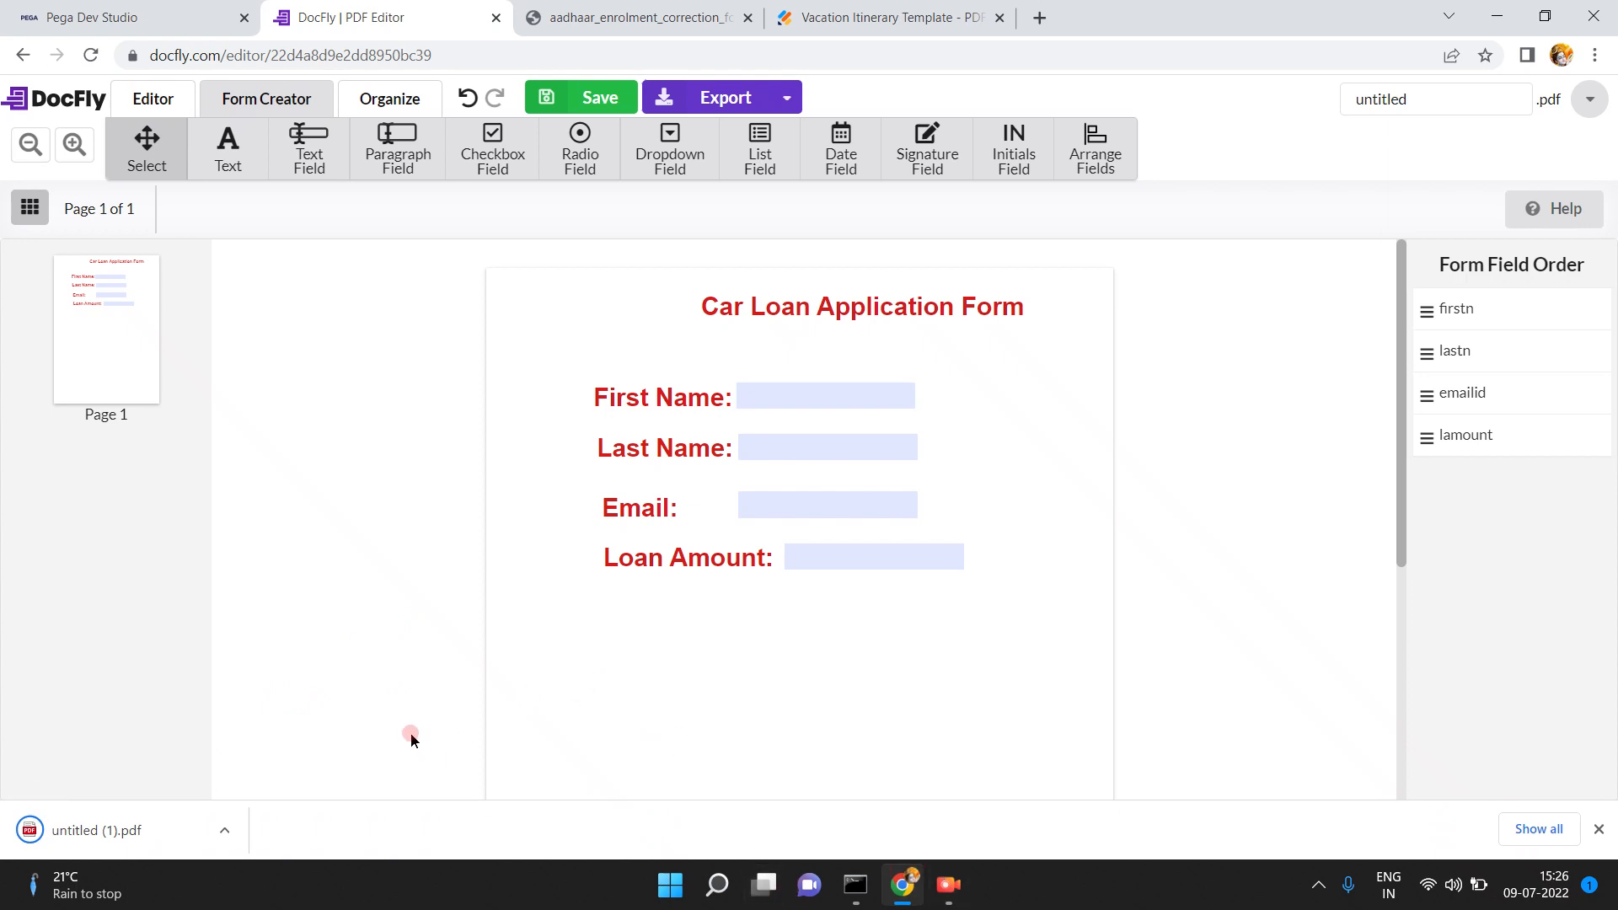
# - Open untitled (1).pdf in Chrome and enter test text 'asfdsasddsa' in the First Name field
pyautogui.click(224, 832)
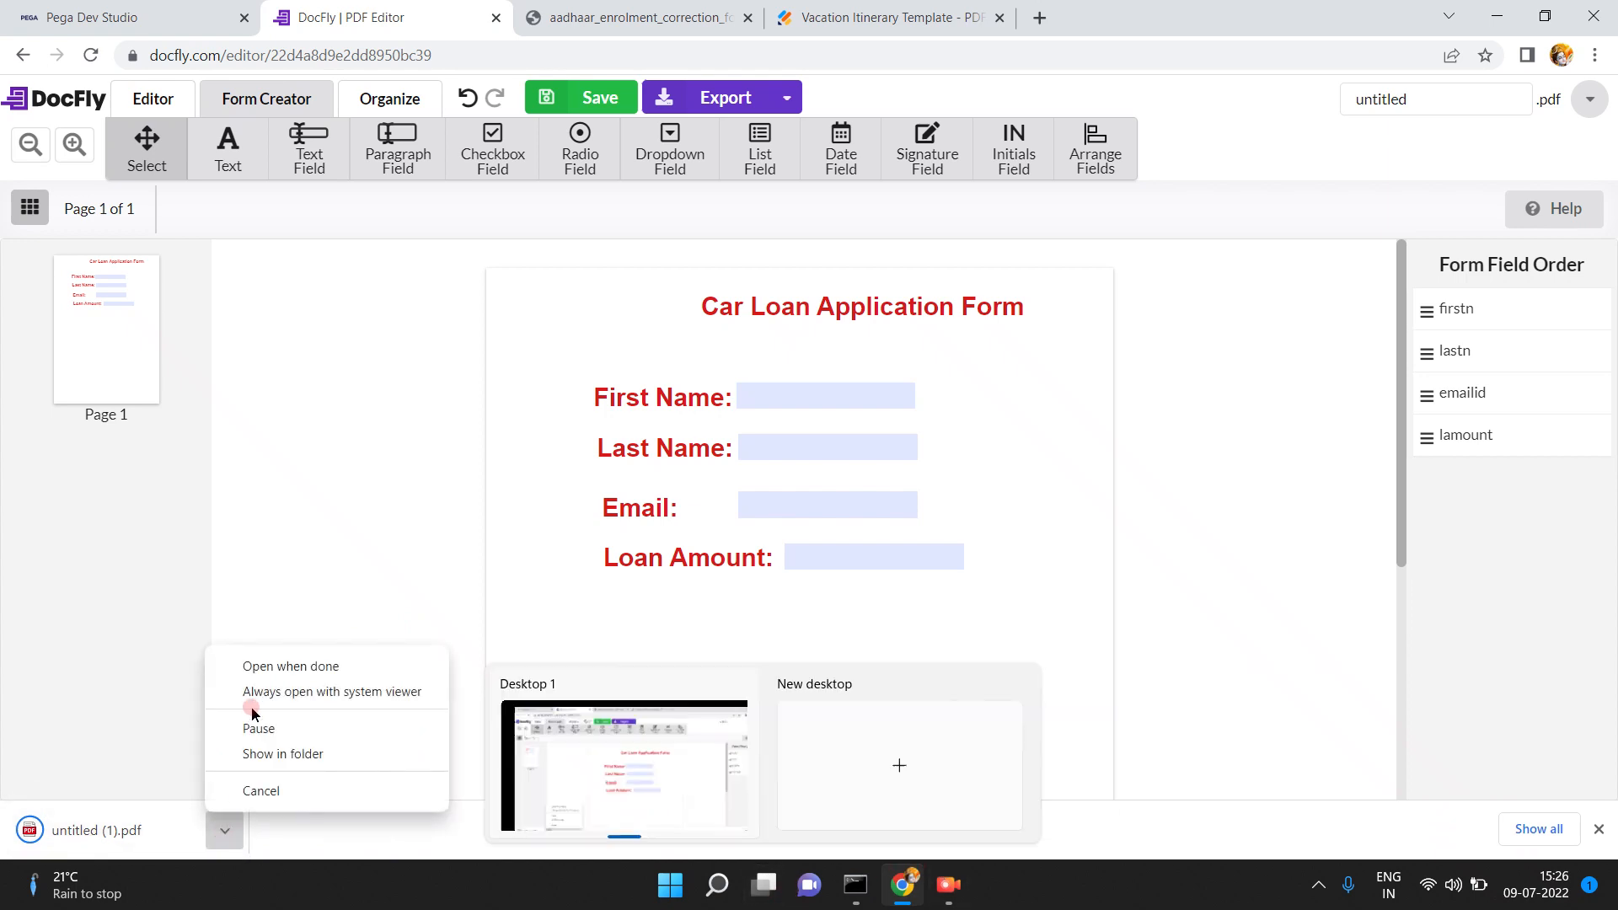
pyautogui.click(260, 668)
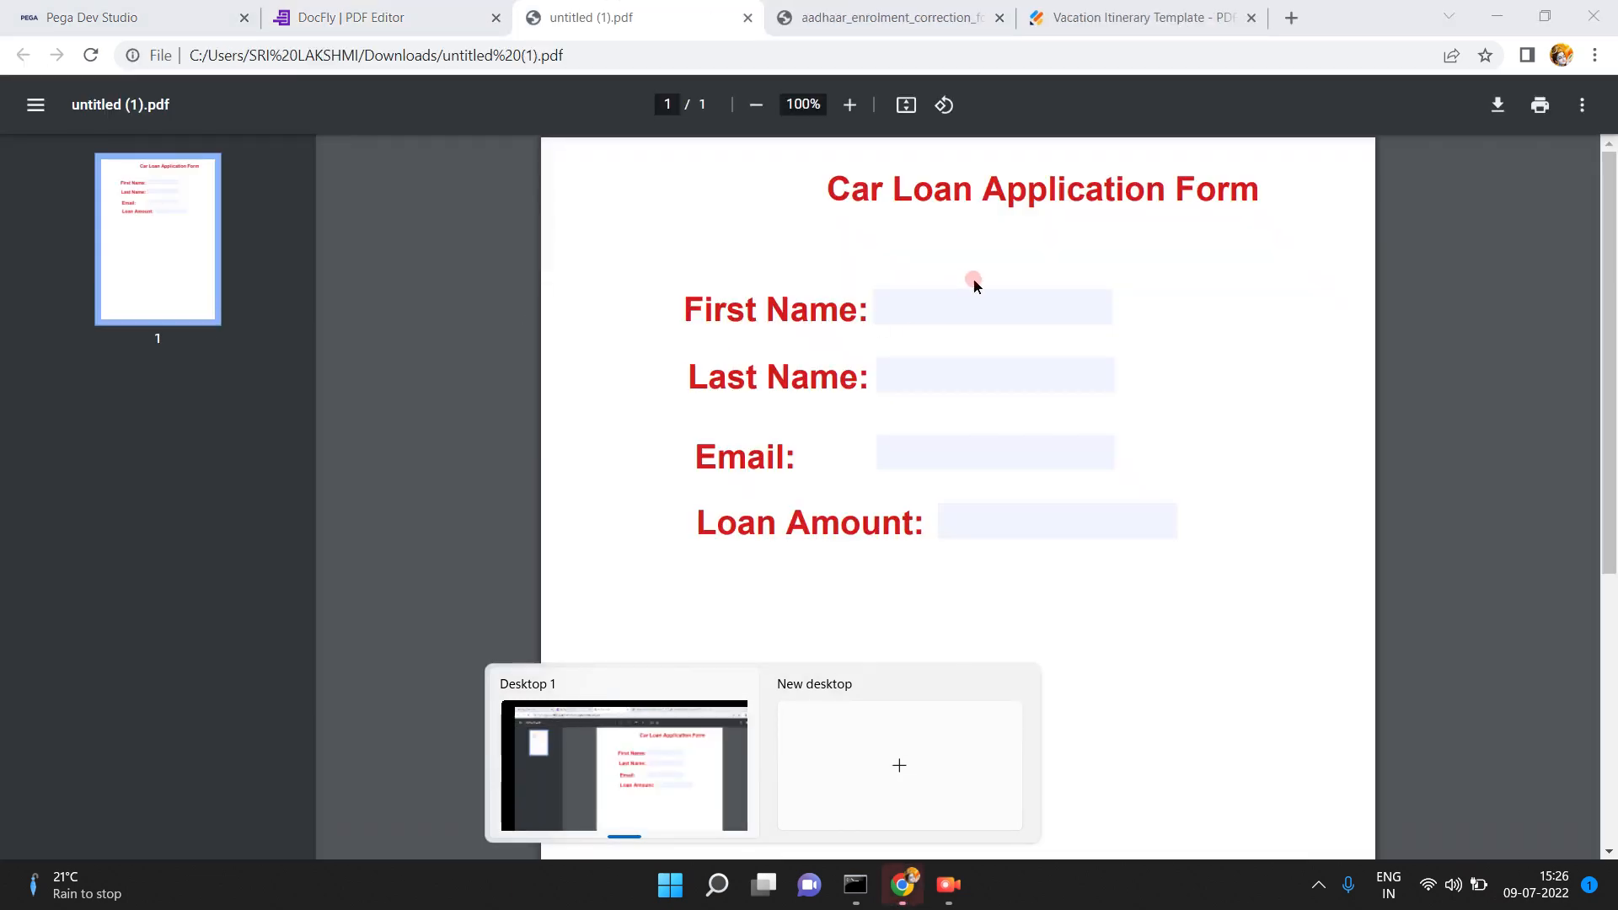
pyautogui.click(966, 311)
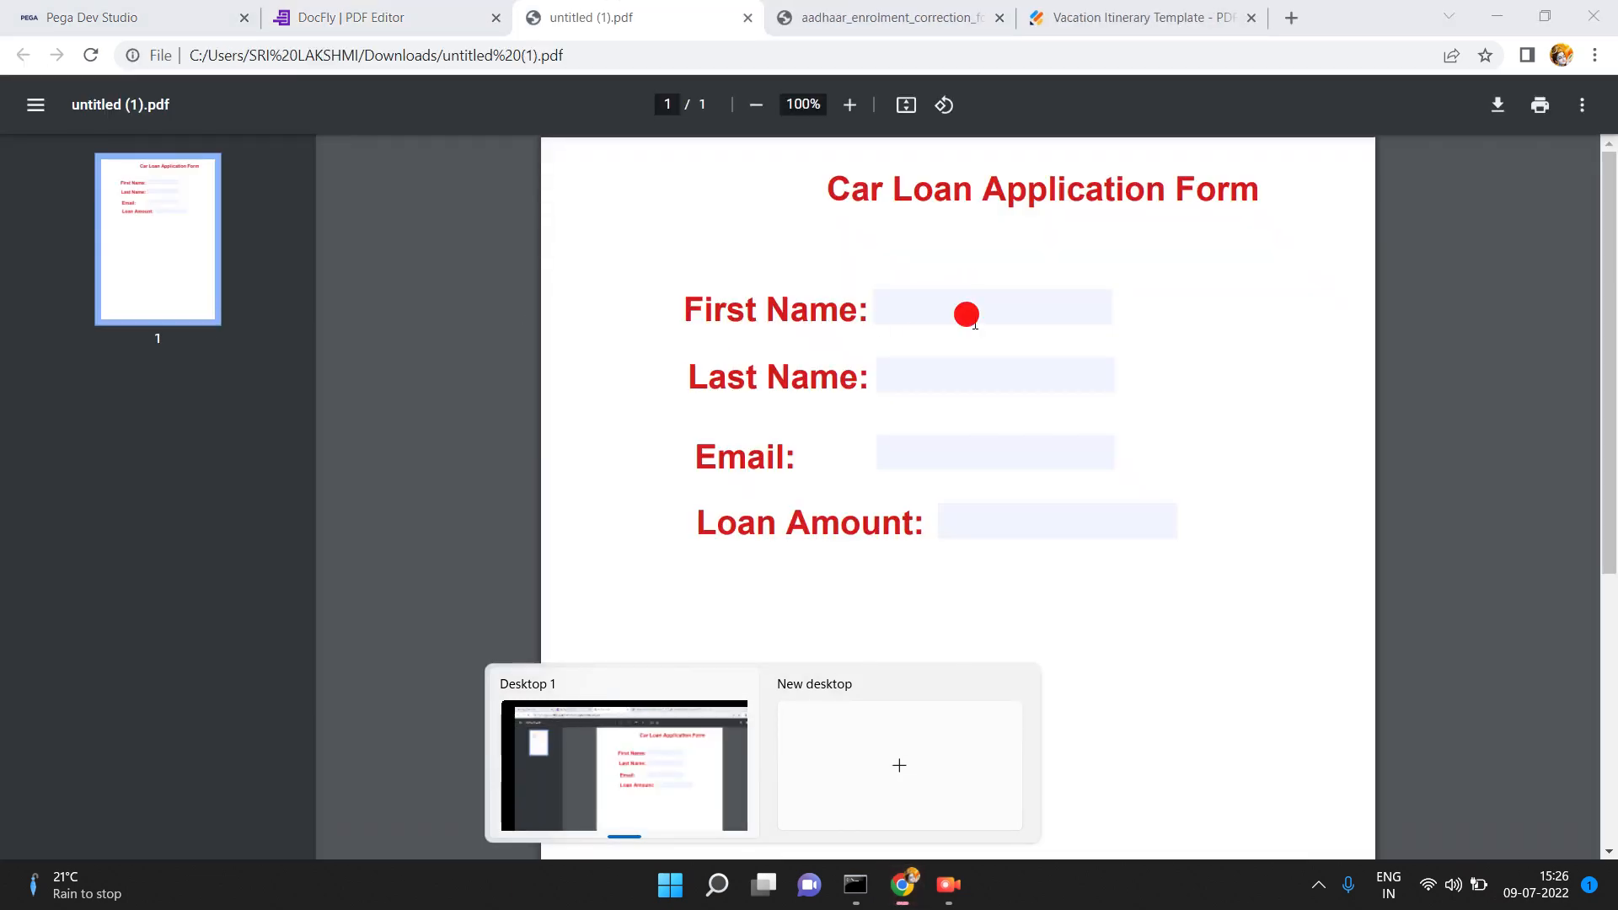
pyautogui.write('asfdsasddsaf')
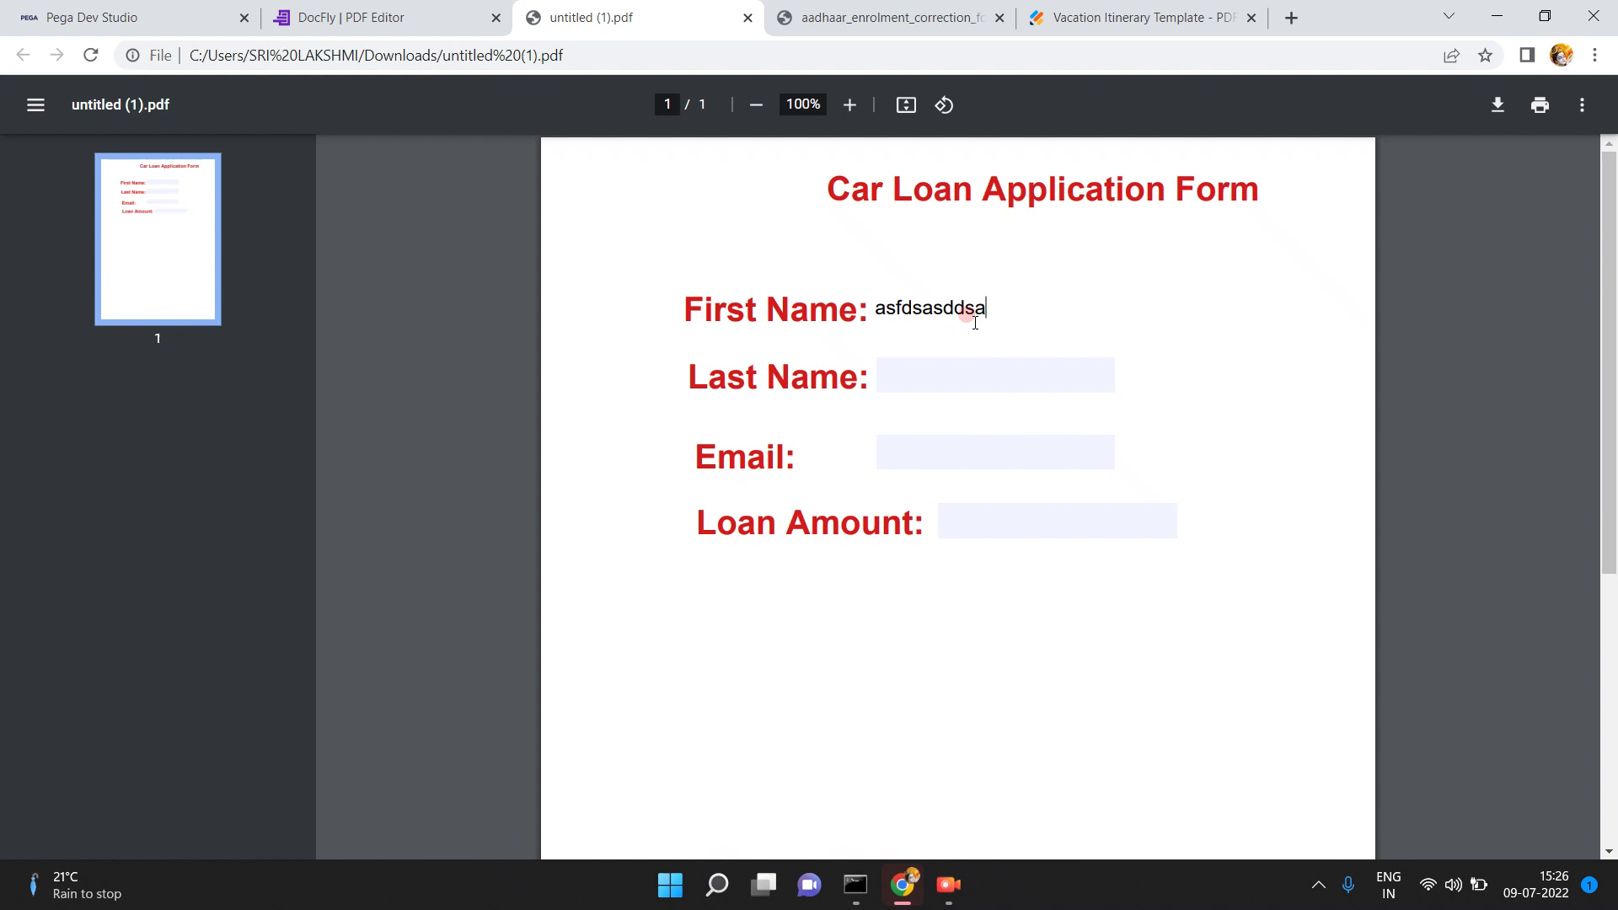
pyautogui.click(131, 12)
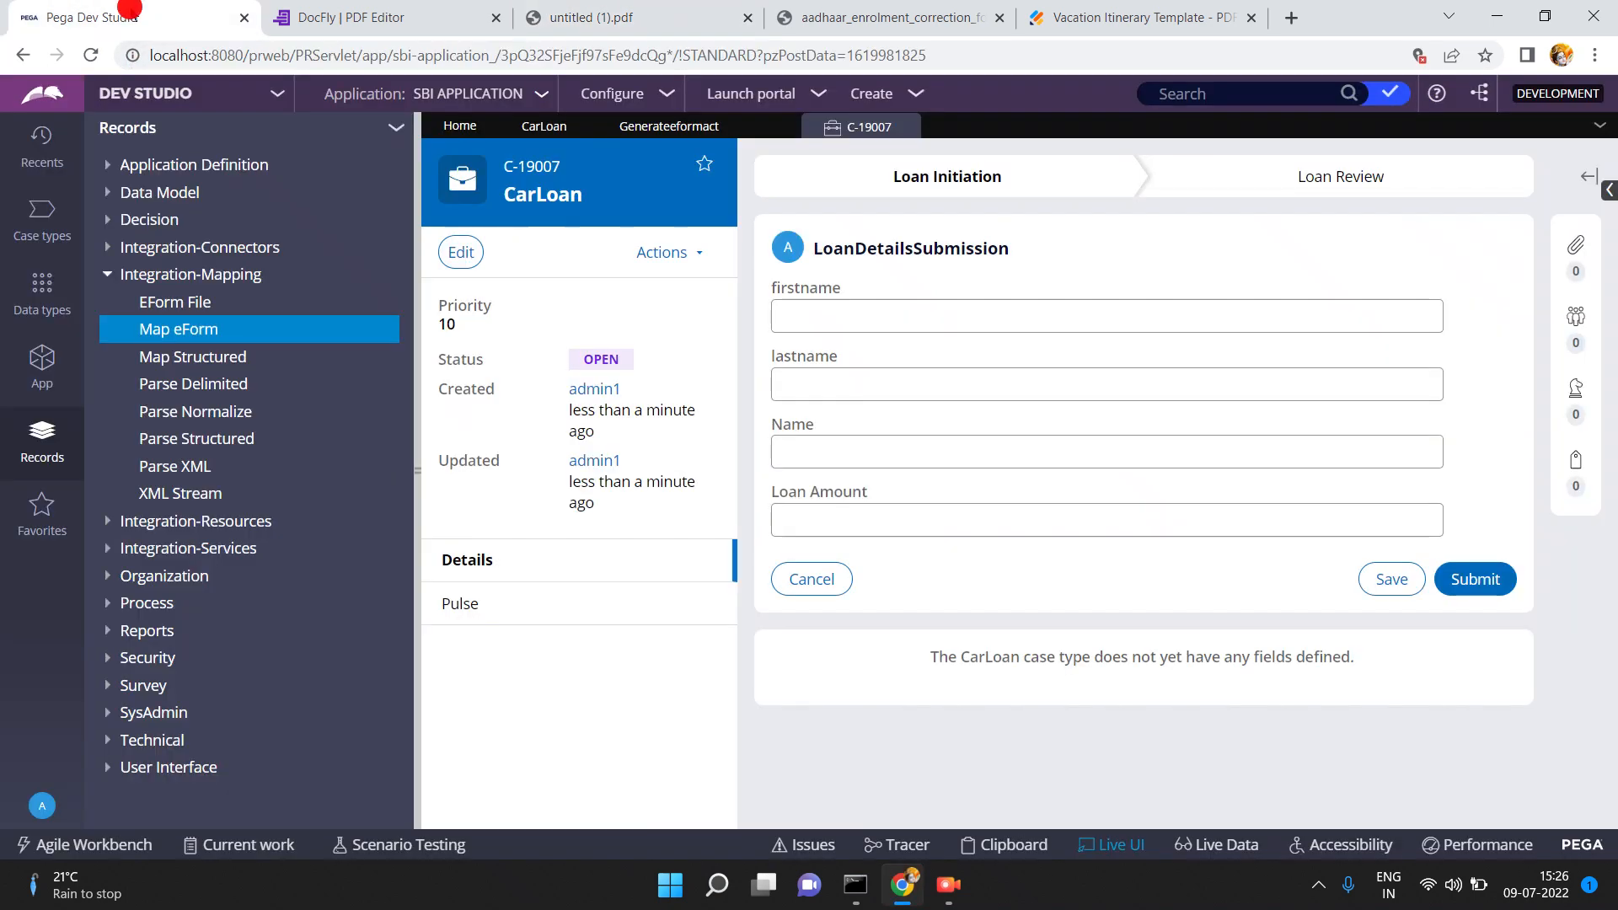
# - Start a new EForm File labelled SBICarloanapplicationform, reusing the label as File Name
pyautogui.click(175, 306)
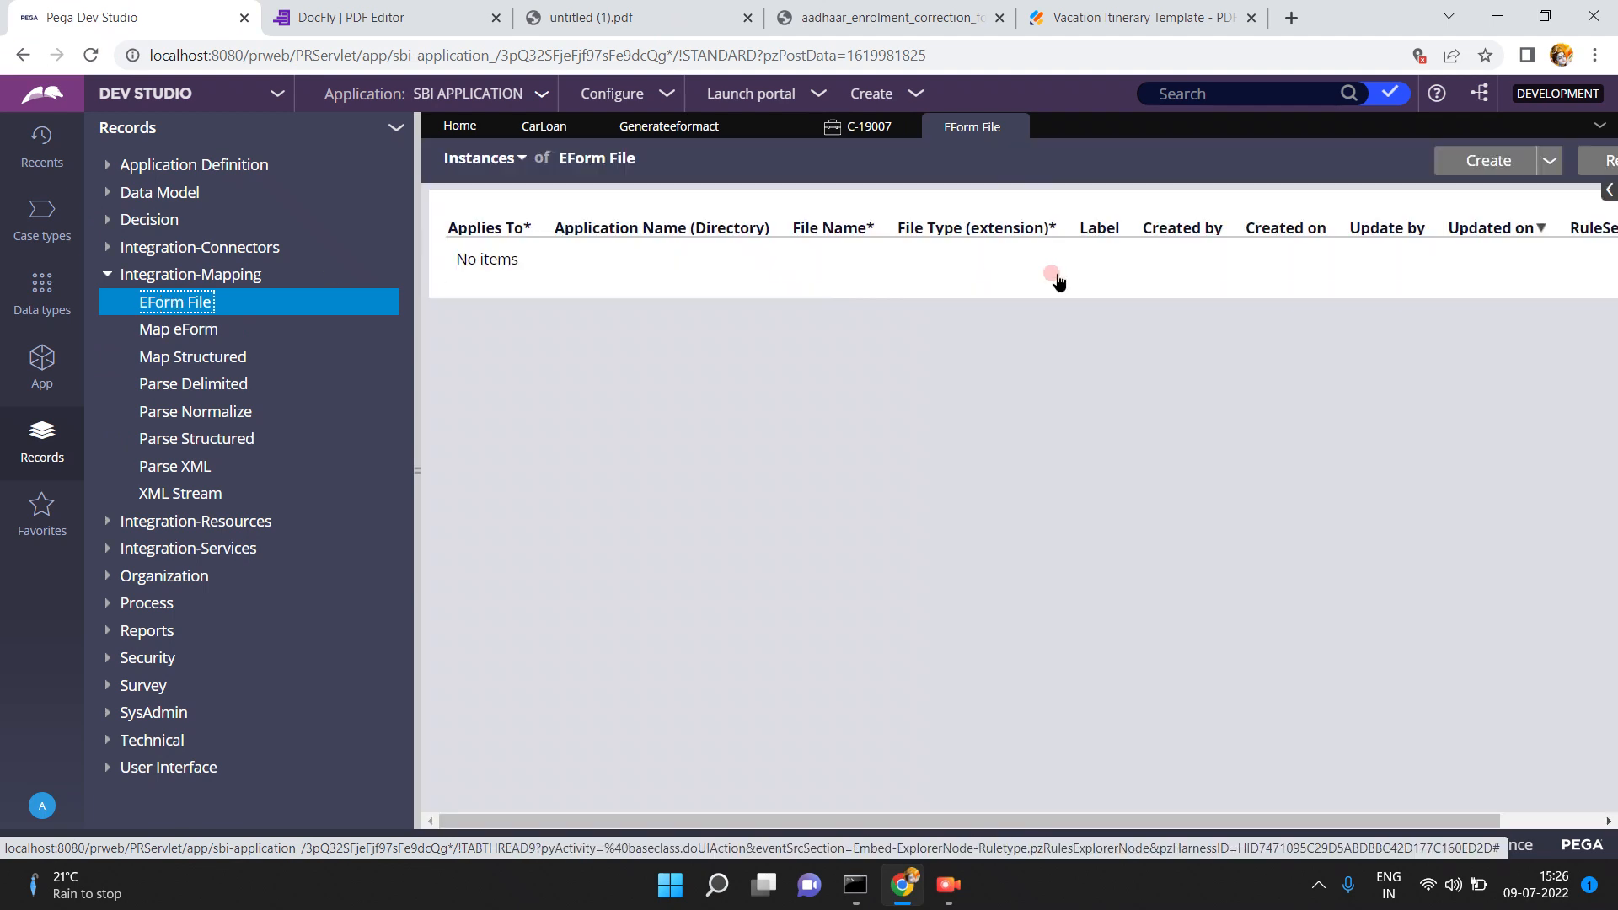
pyautogui.click(1490, 163)
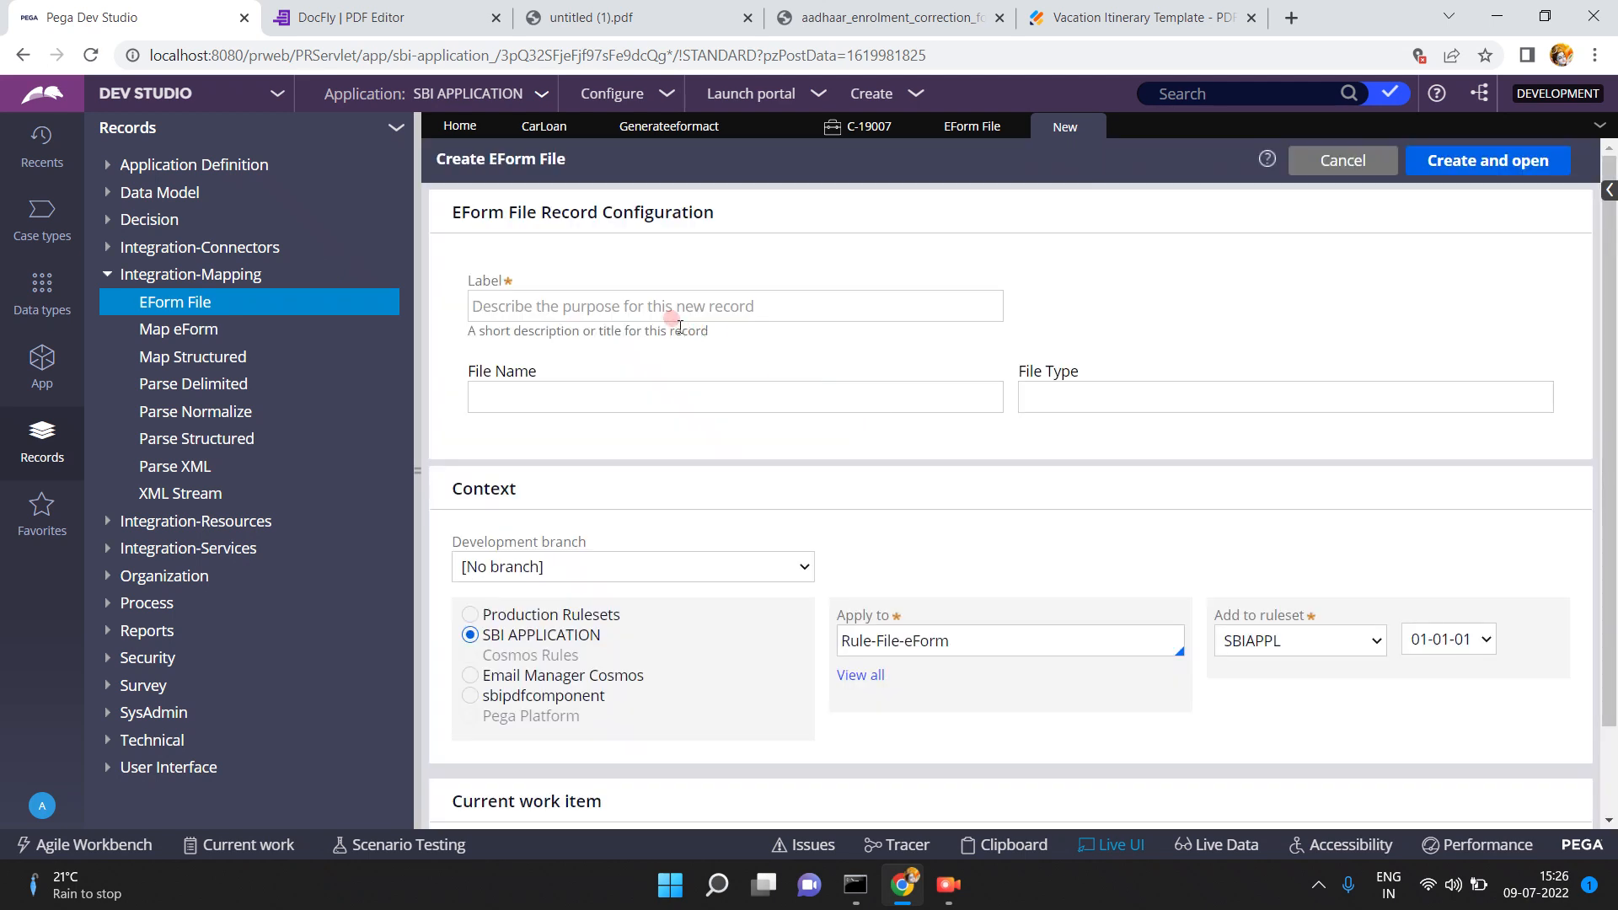
pyautogui.doubleClick(670, 314)
pyautogui.click(661, 300)
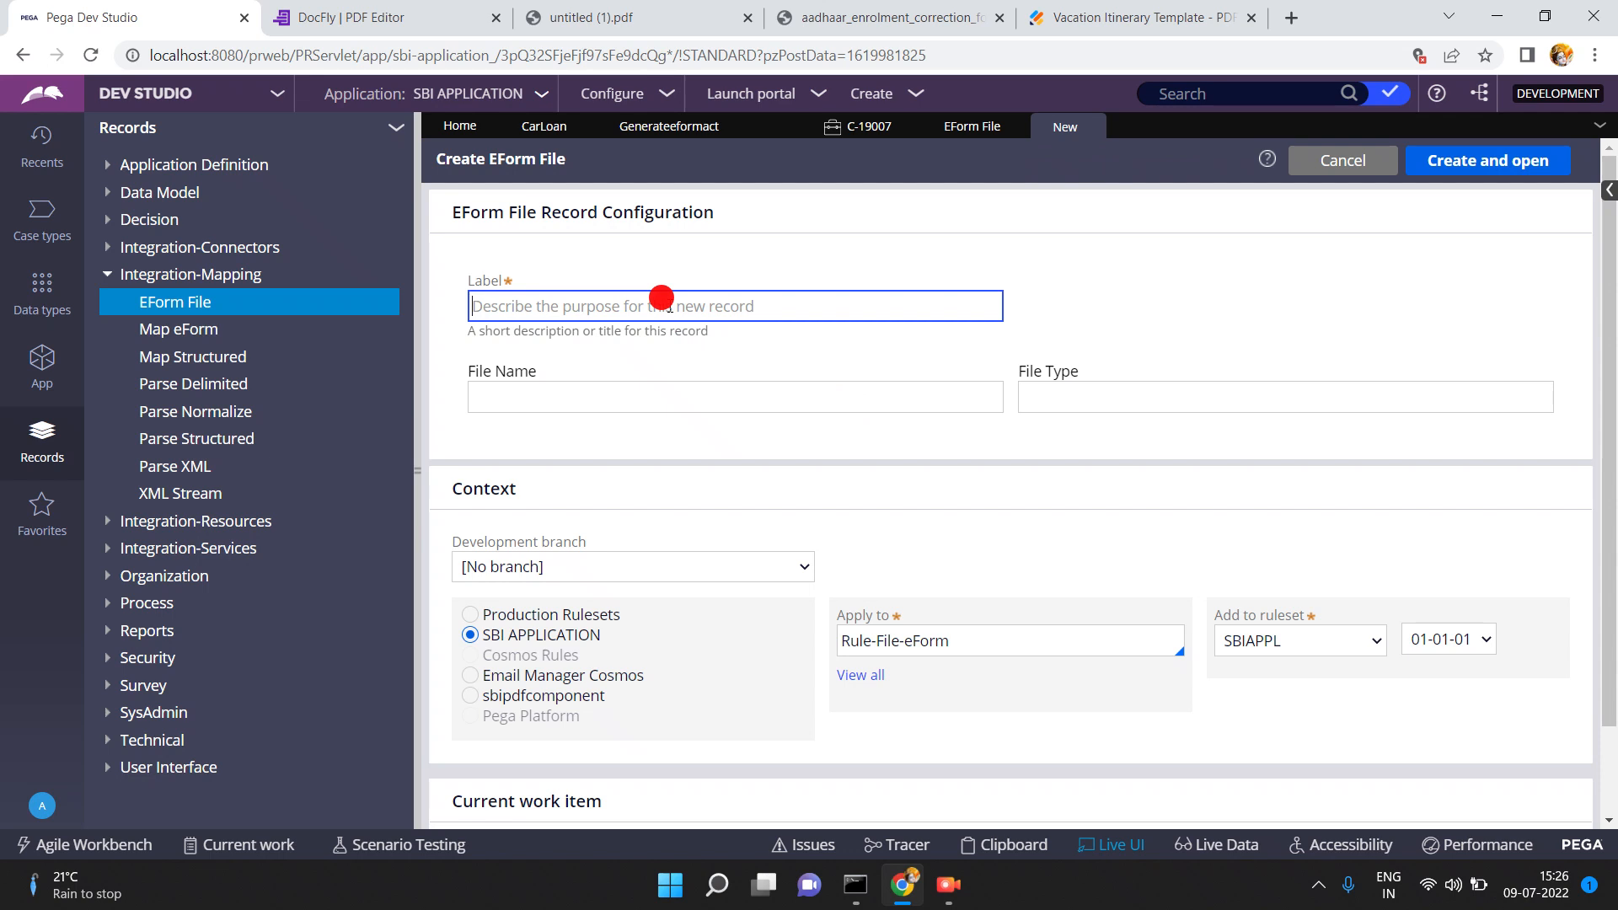
pyautogui.write('SBICarloanapplicationform')
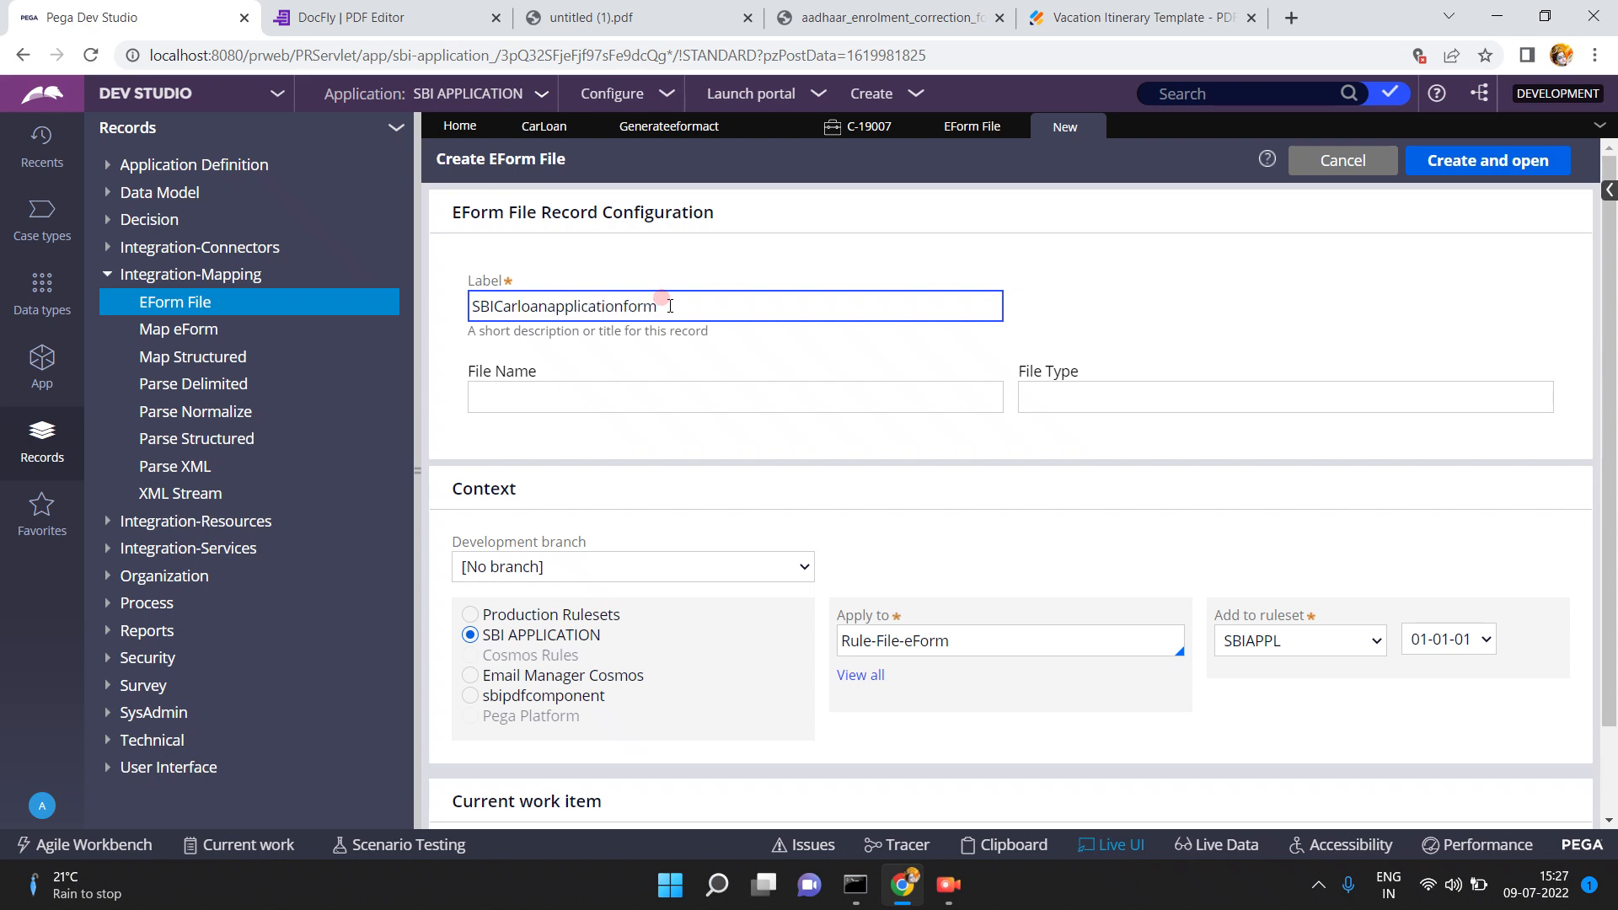
pyautogui.hotkey('ctrl', 'a')
pyautogui.hotkey('ctrl', 'c')
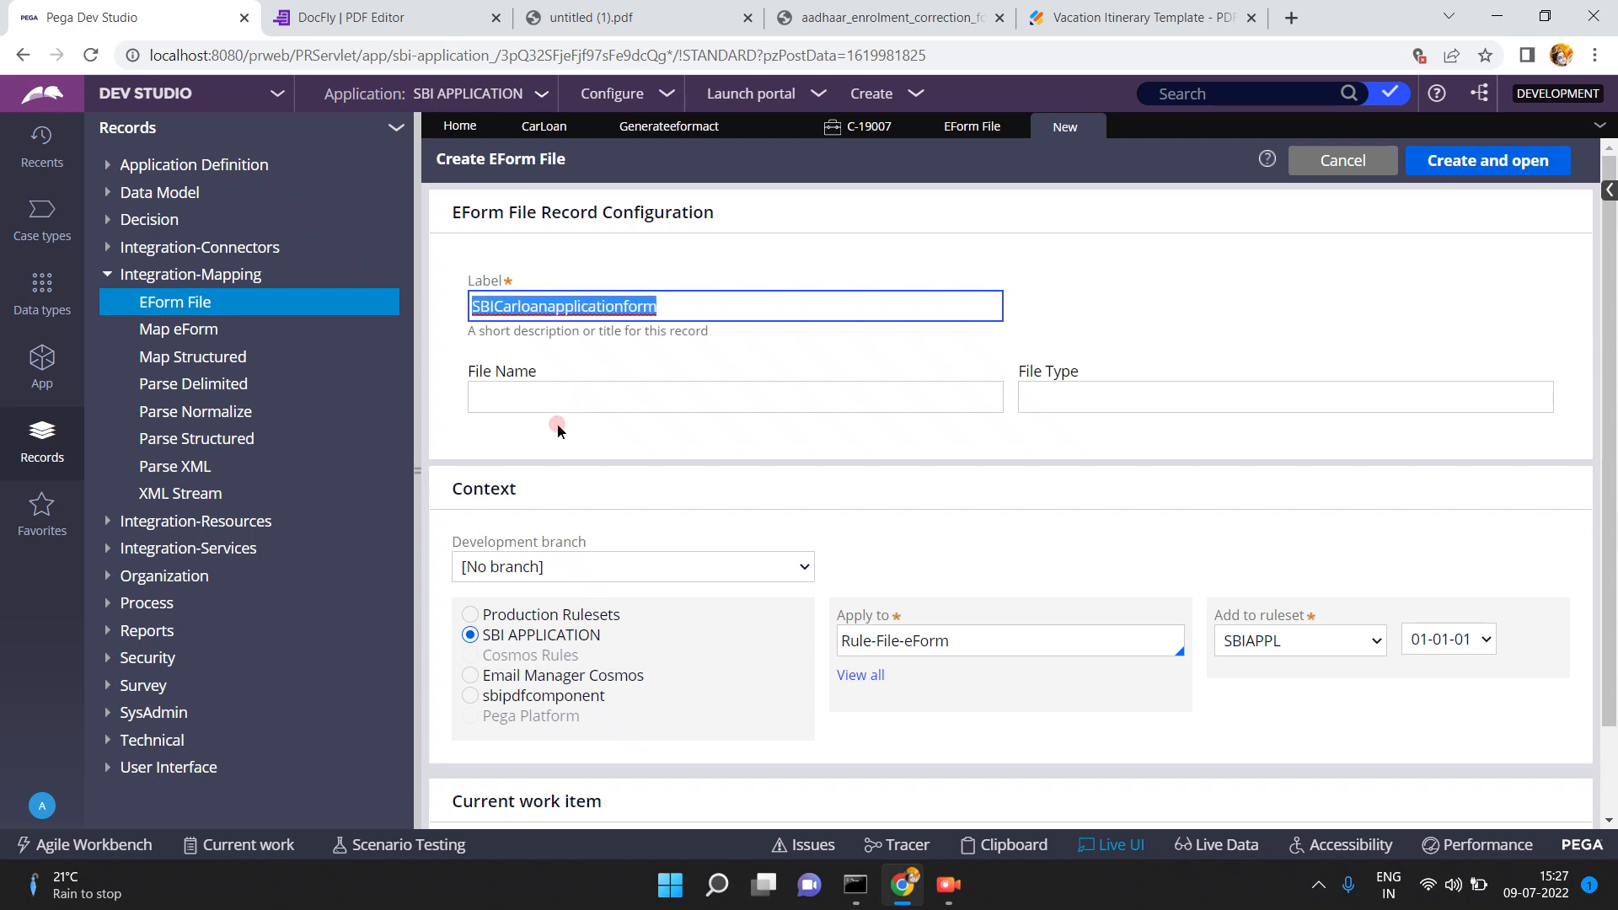
pyautogui.click(549, 389)
pyautogui.hotkey('ctrl', 'v')
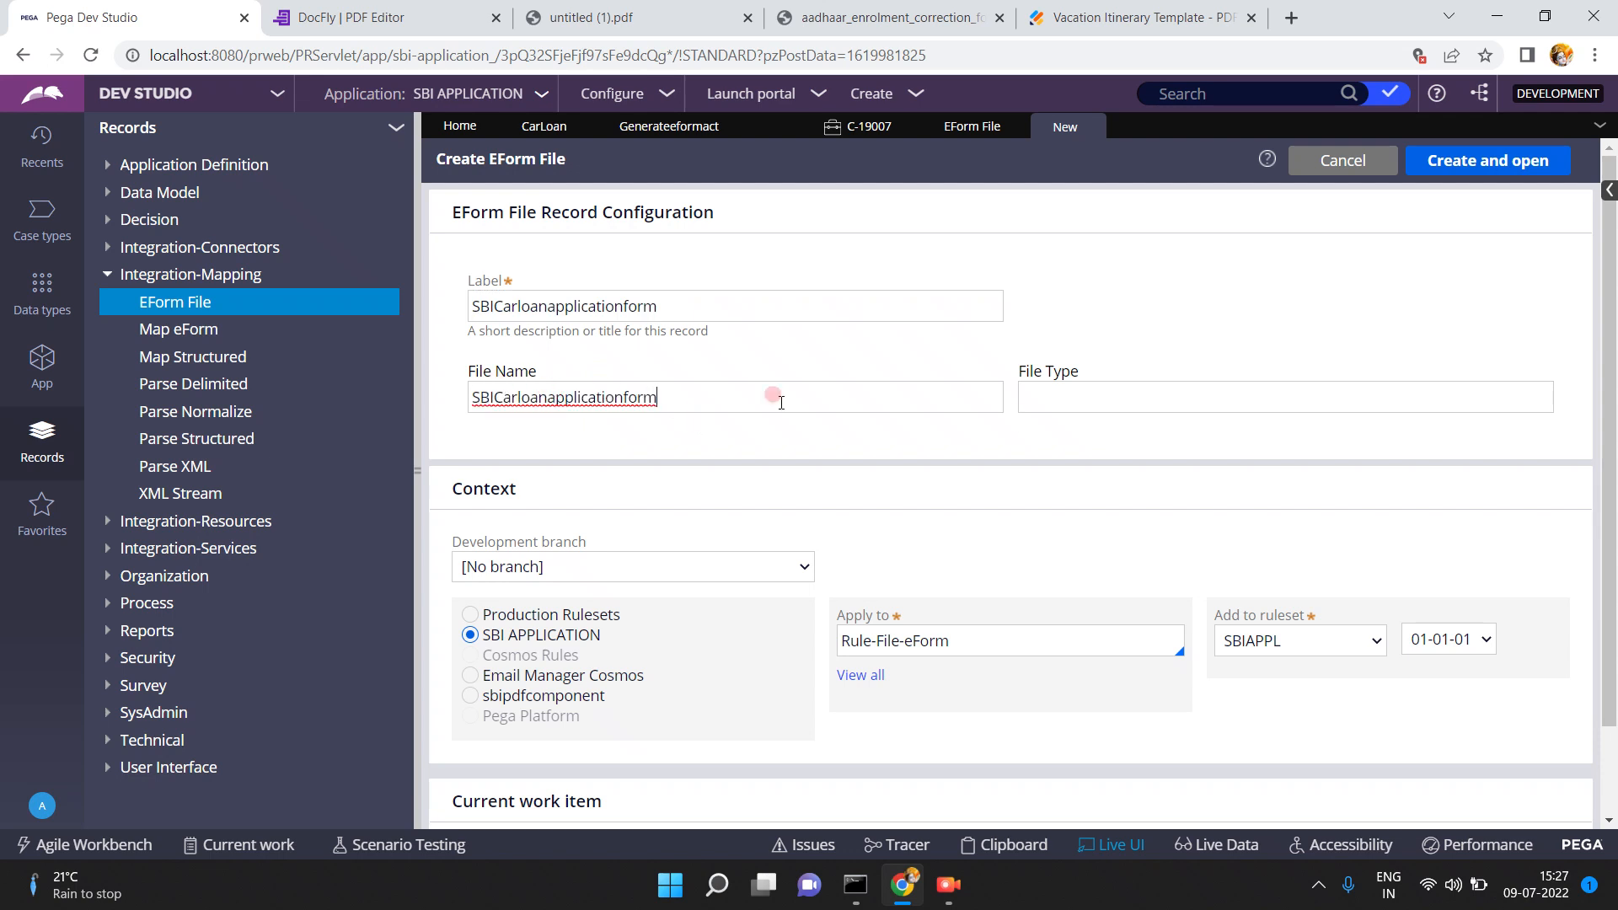
# - Set File Type pdf and class SBI-Loan-Home-SBIAPPL-Work-CarLoan, then create the record
pyautogui.click(1068, 384)
pyautogui.write('pdf')
pyautogui.tripleClick(969, 639)
pyautogui.write('SBI')
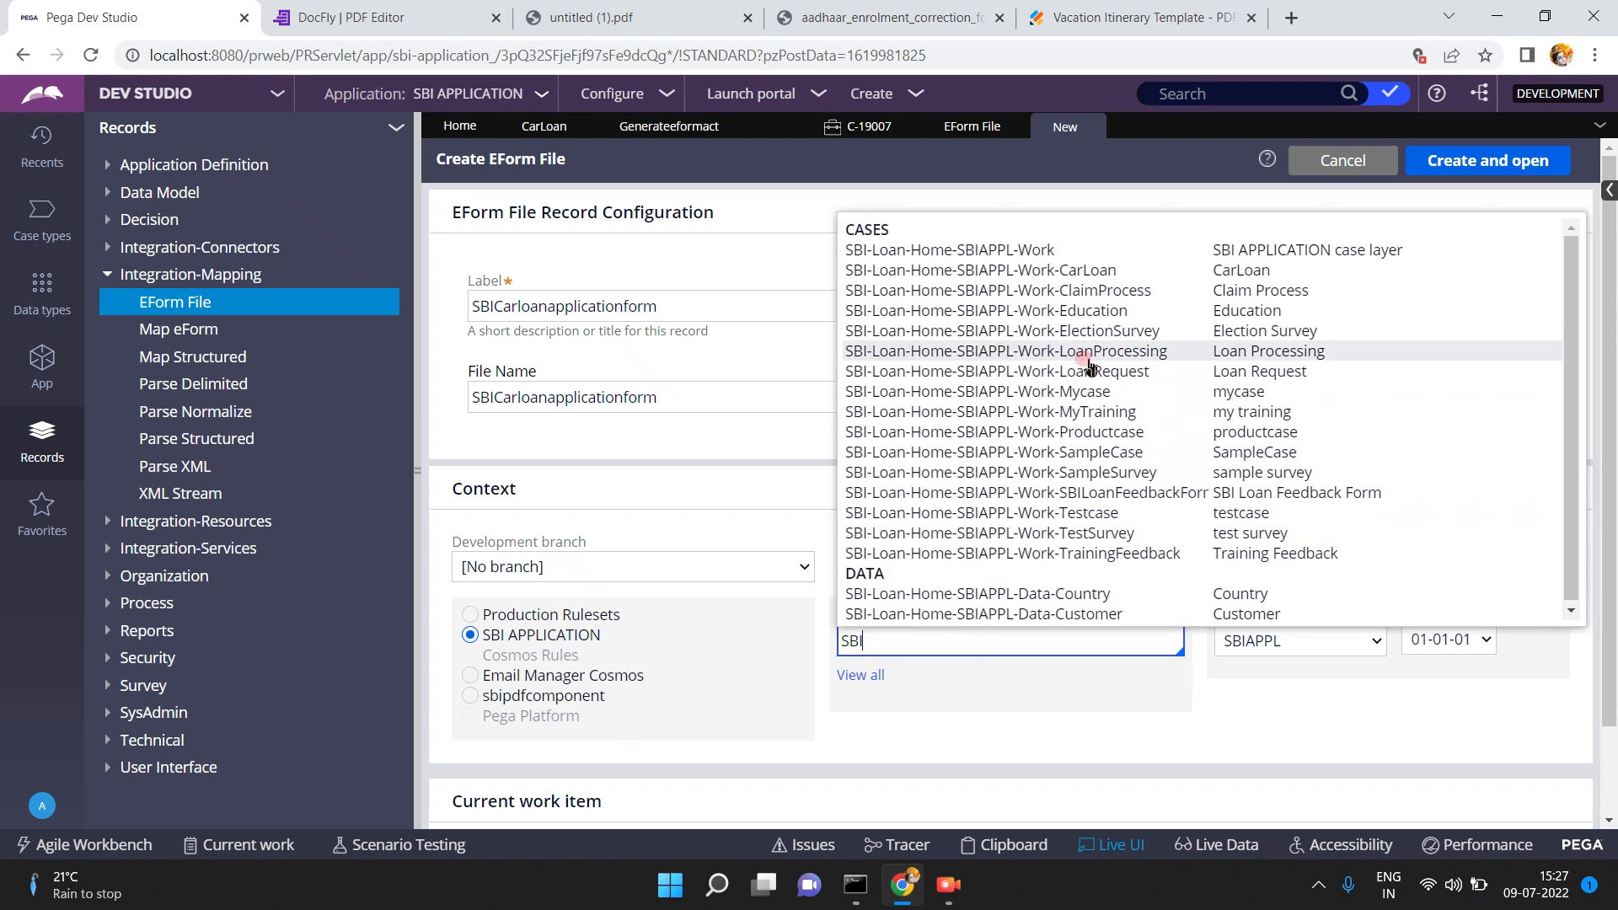
pyautogui.click(1081, 278)
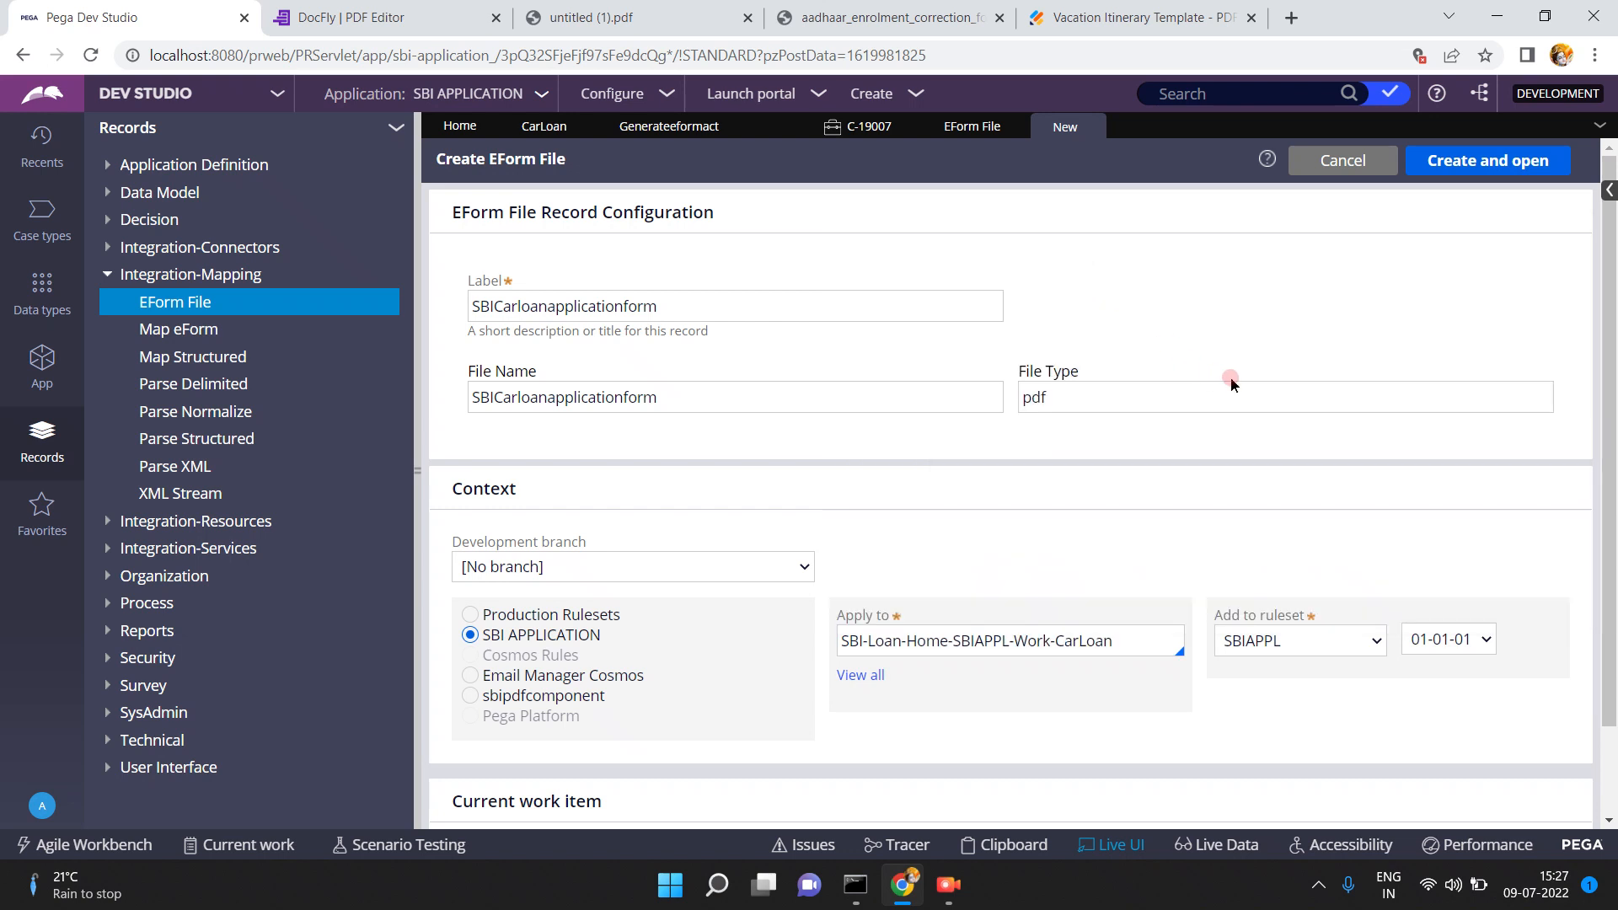
pyautogui.click(1464, 162)
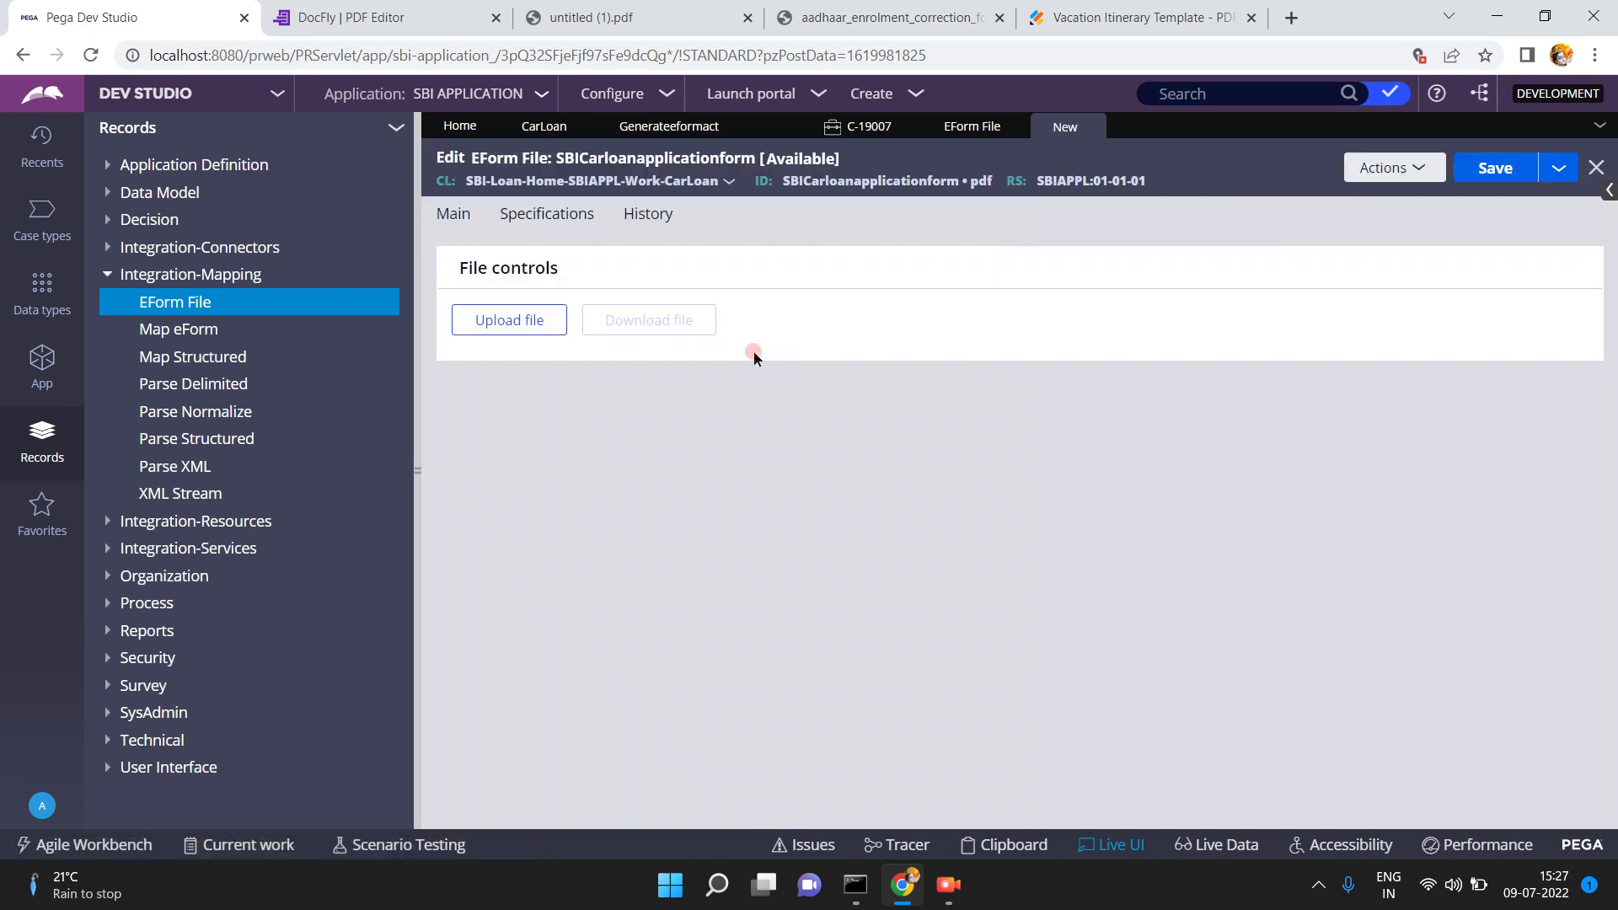
# - Upload untitled (1).pdf from Downloads to the SBICarloanapplicationform record and save it
pyautogui.click(509, 331)
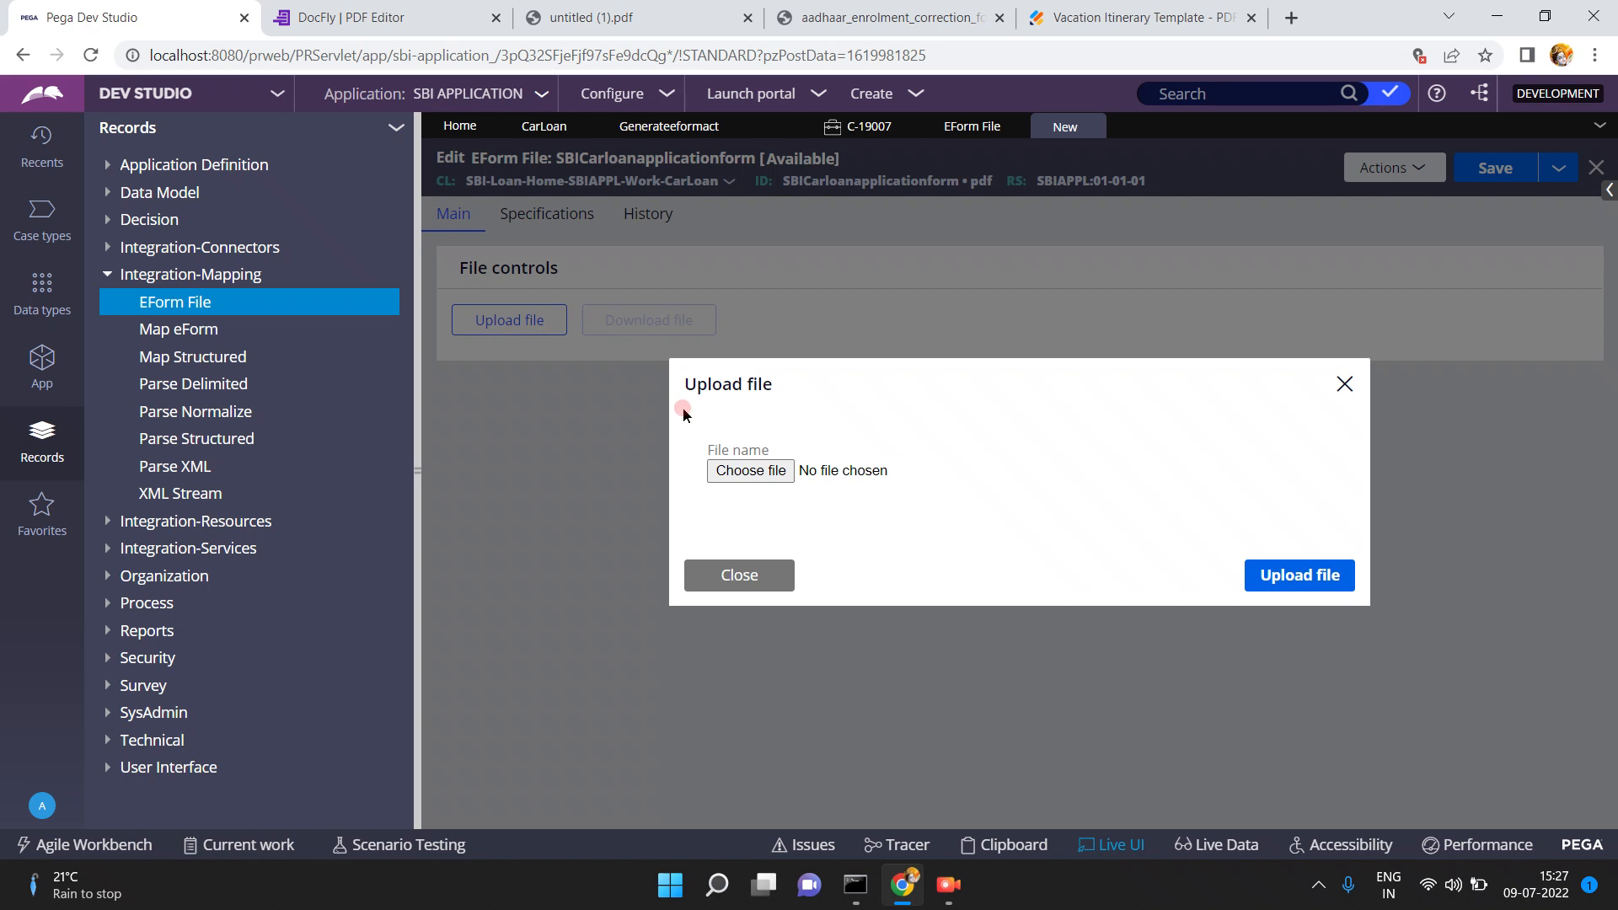
pyautogui.click(738, 472)
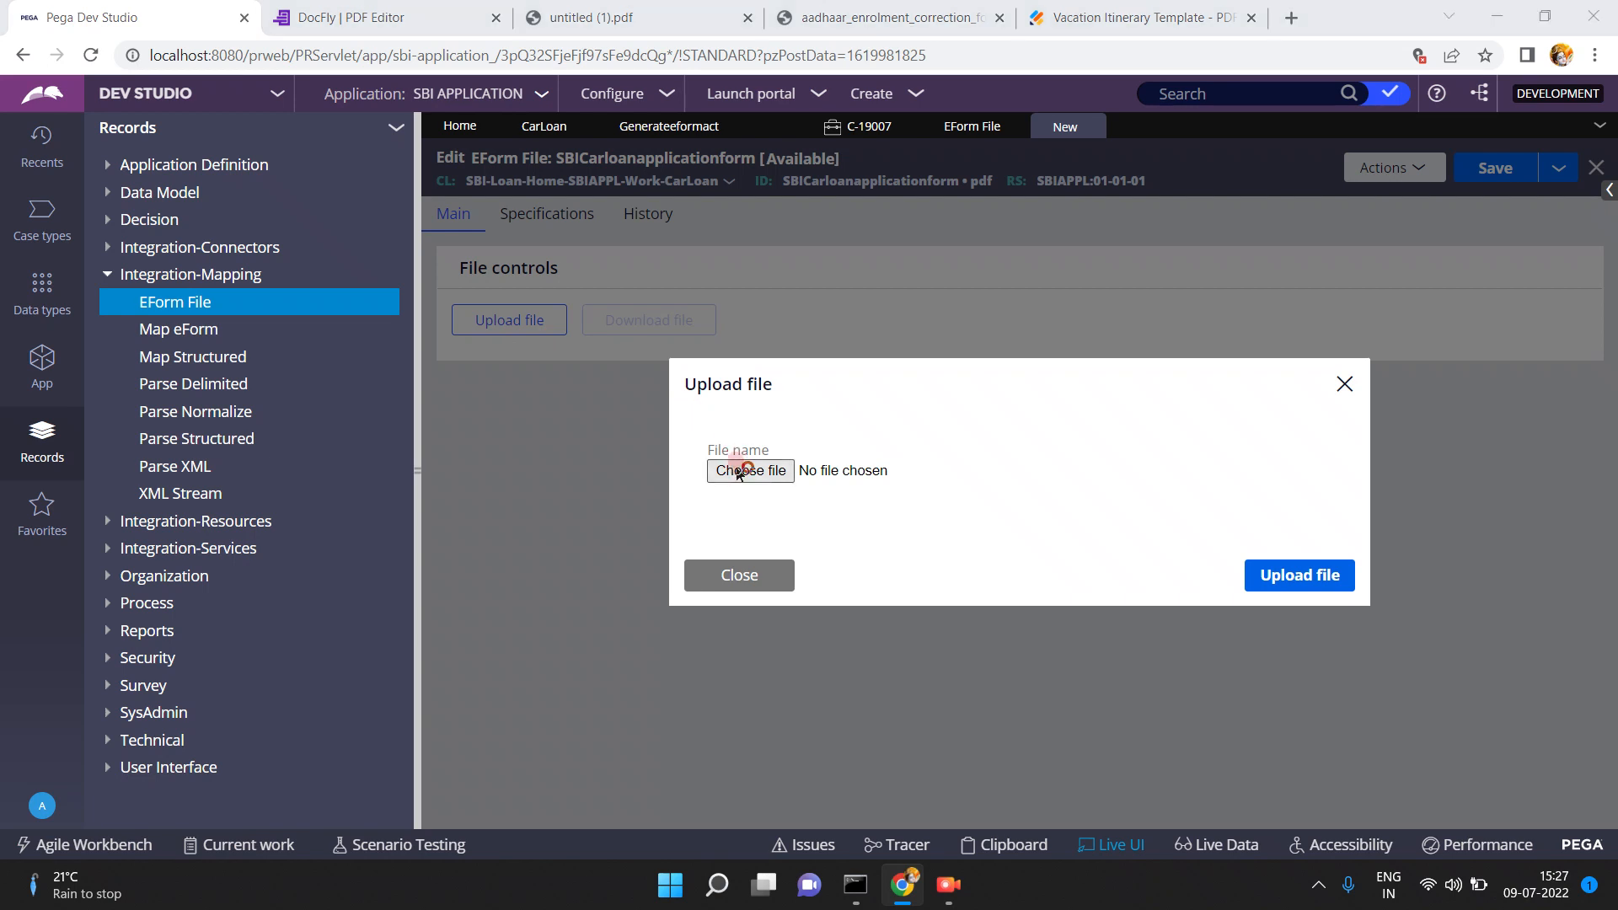
pyautogui.click(737, 472)
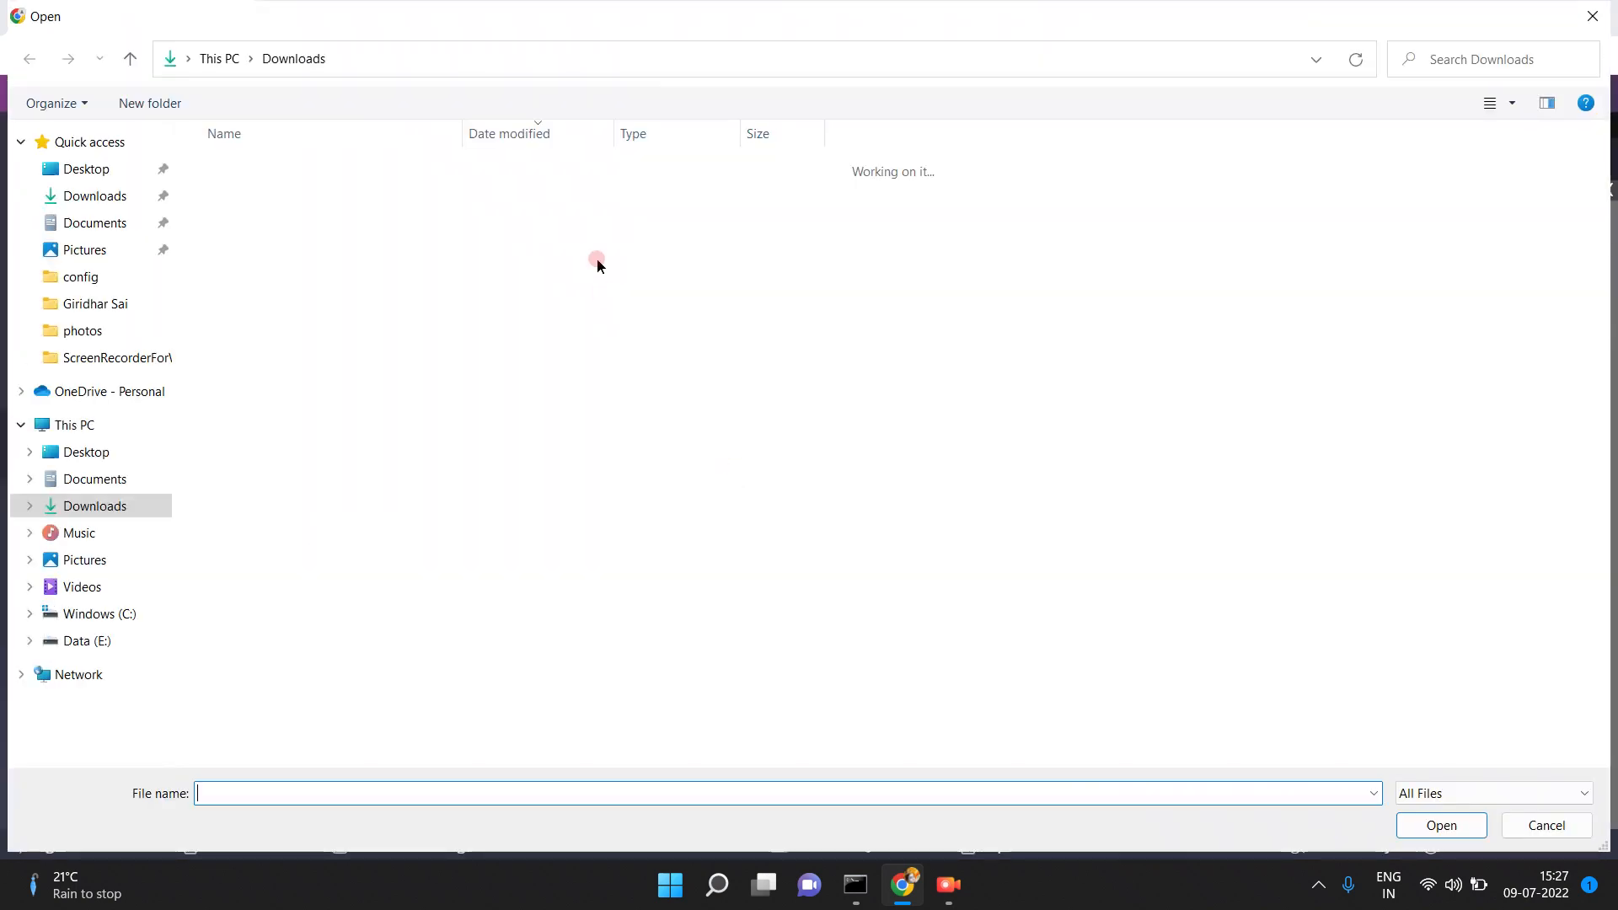
pyautogui.click(252, 195)
pyautogui.click(1429, 823)
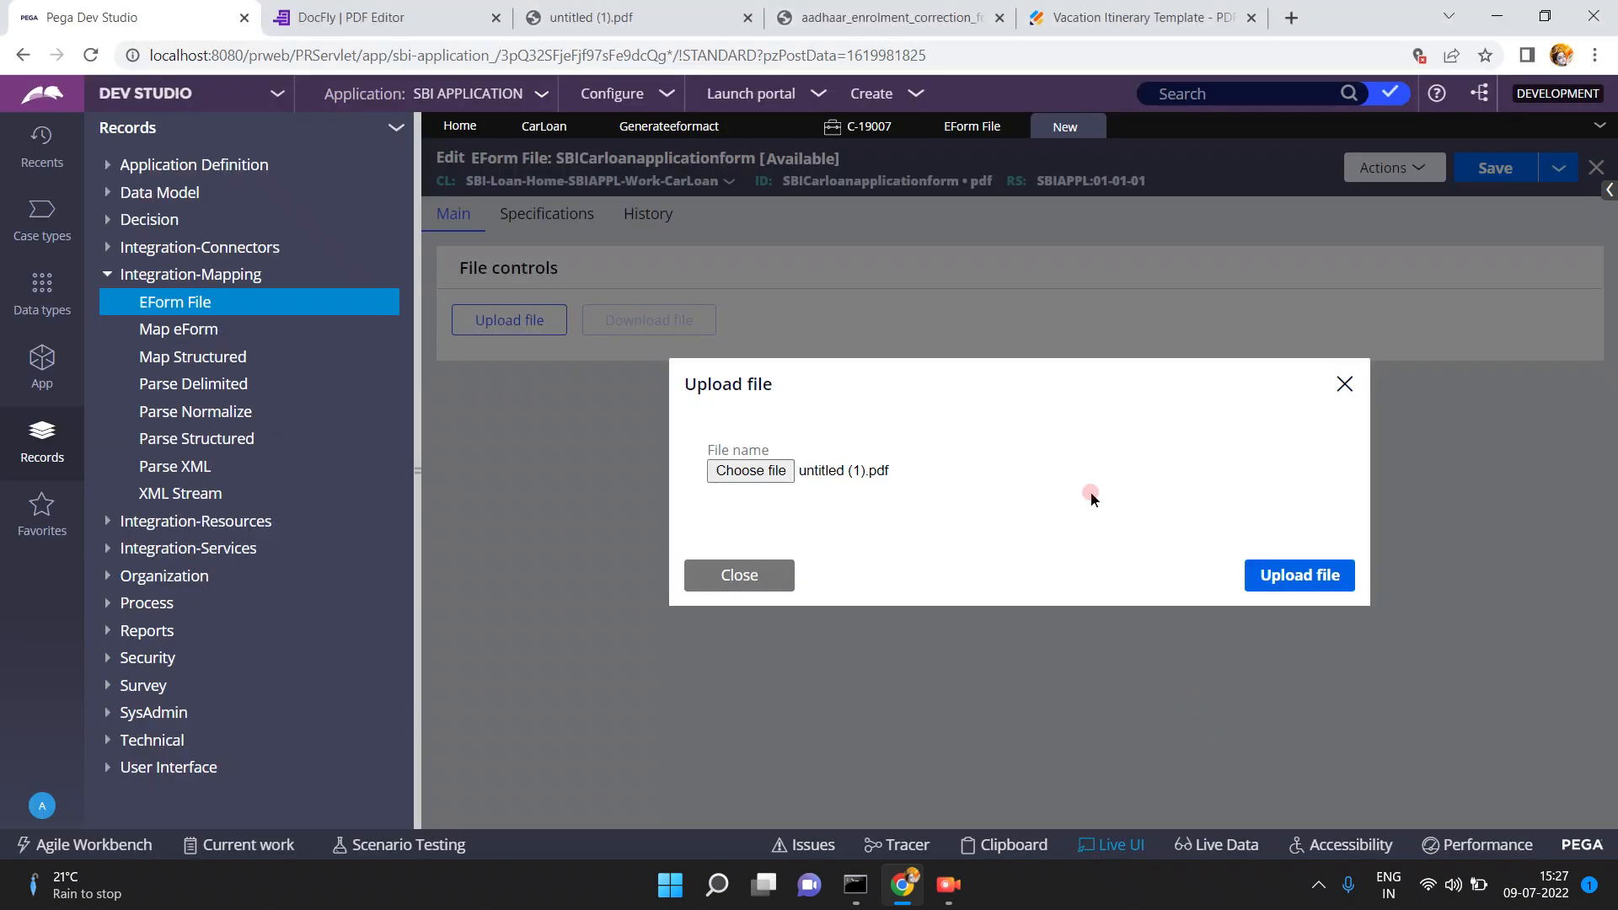
pyautogui.click(1286, 576)
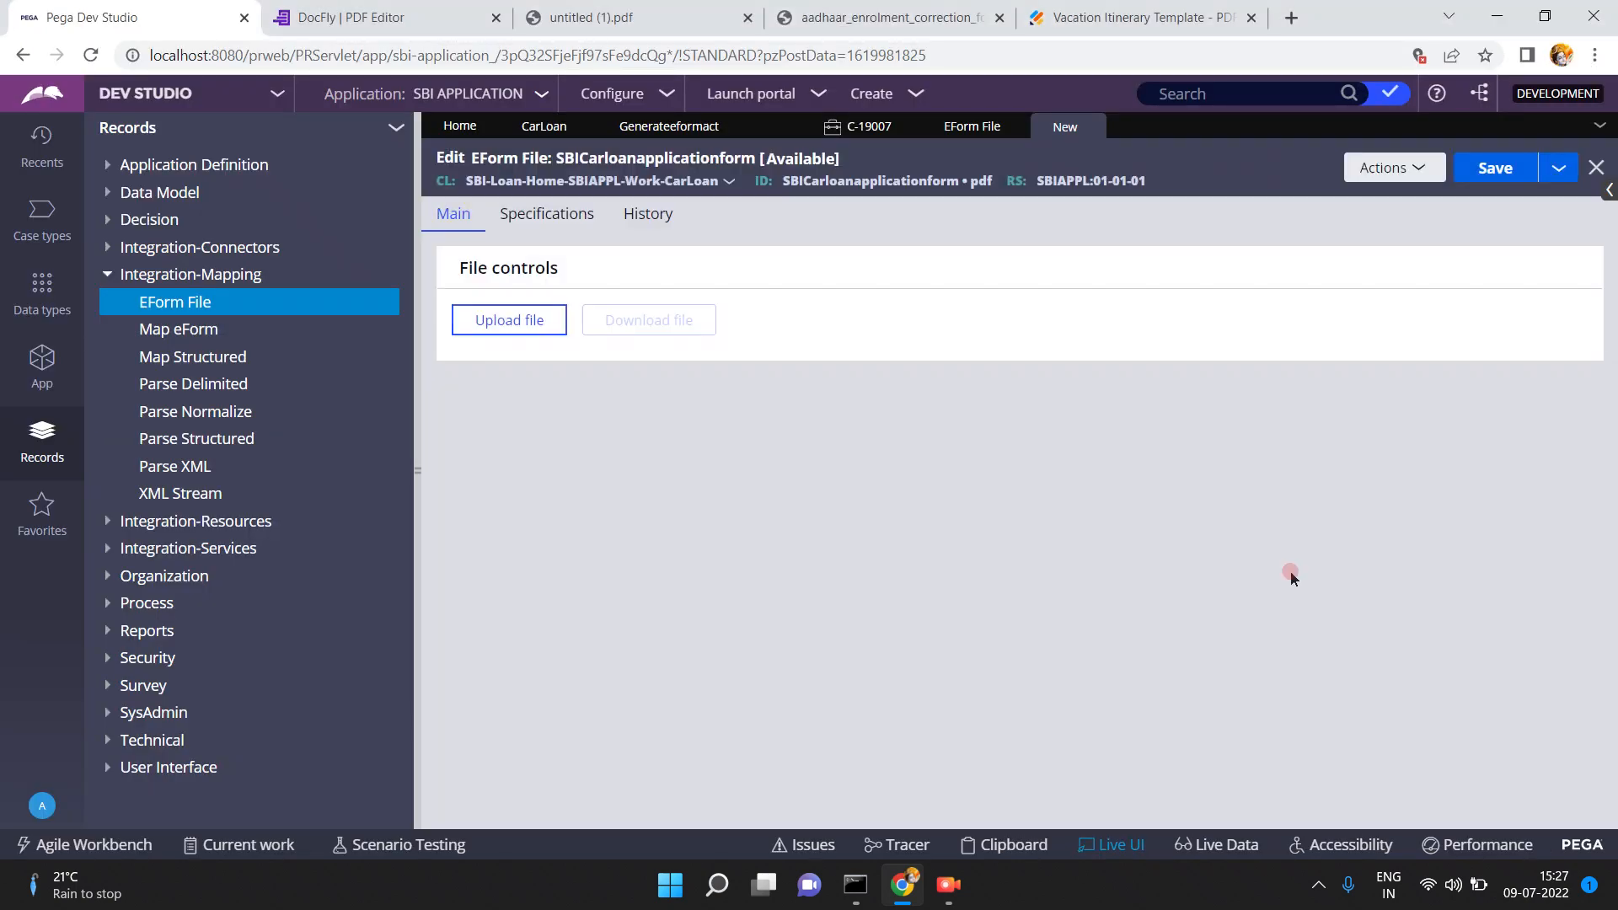
pyautogui.click(1491, 173)
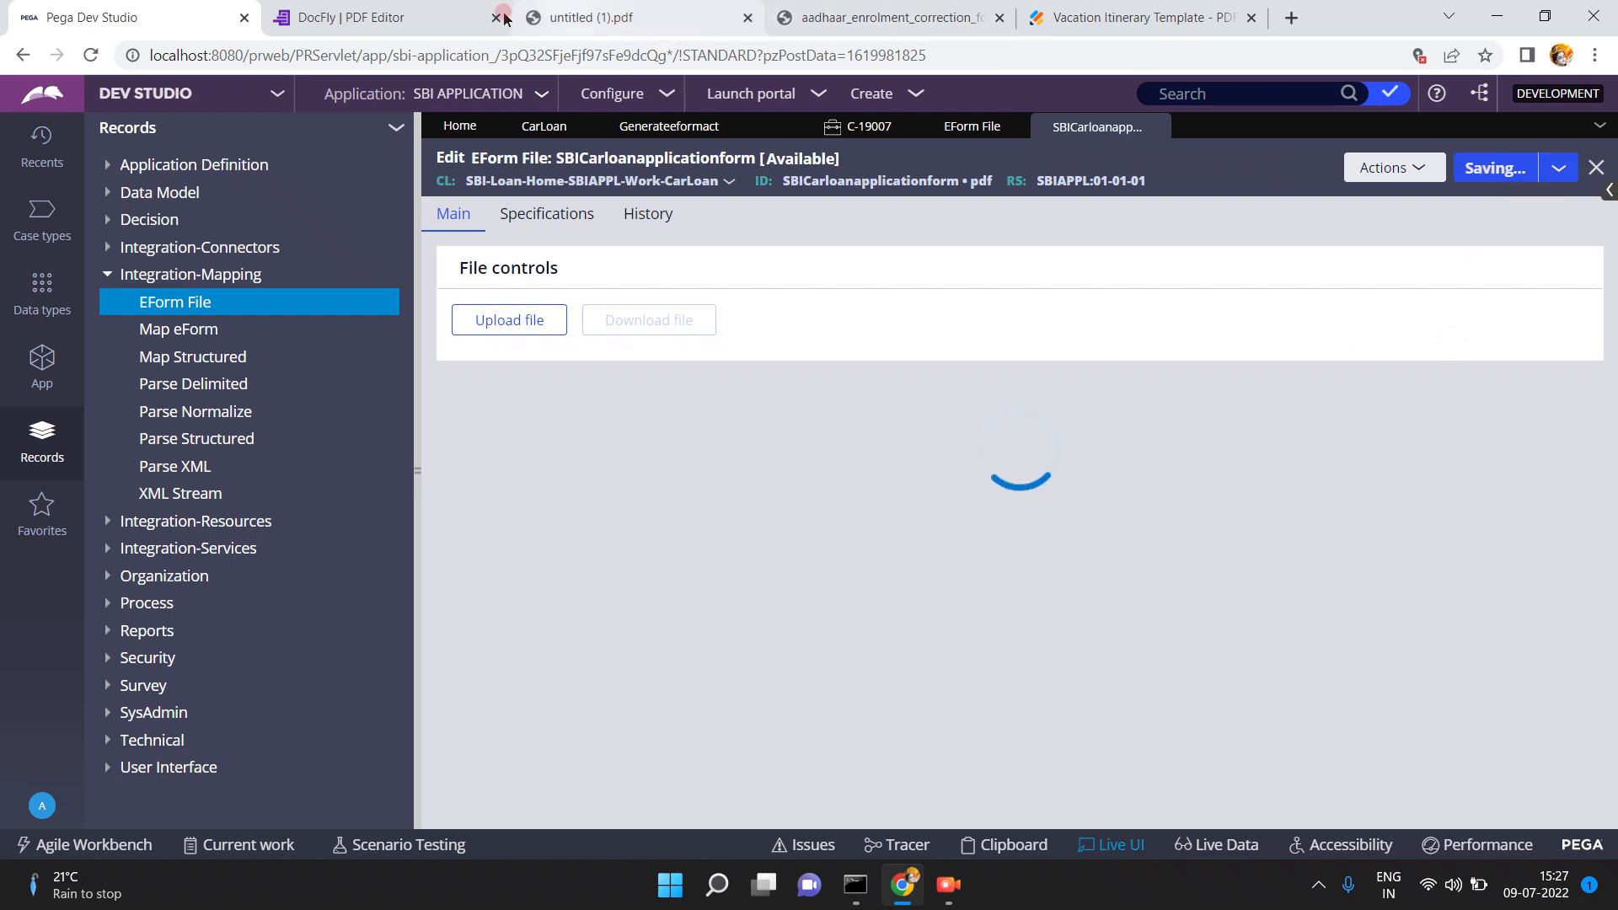
pyautogui.click(447, 18)
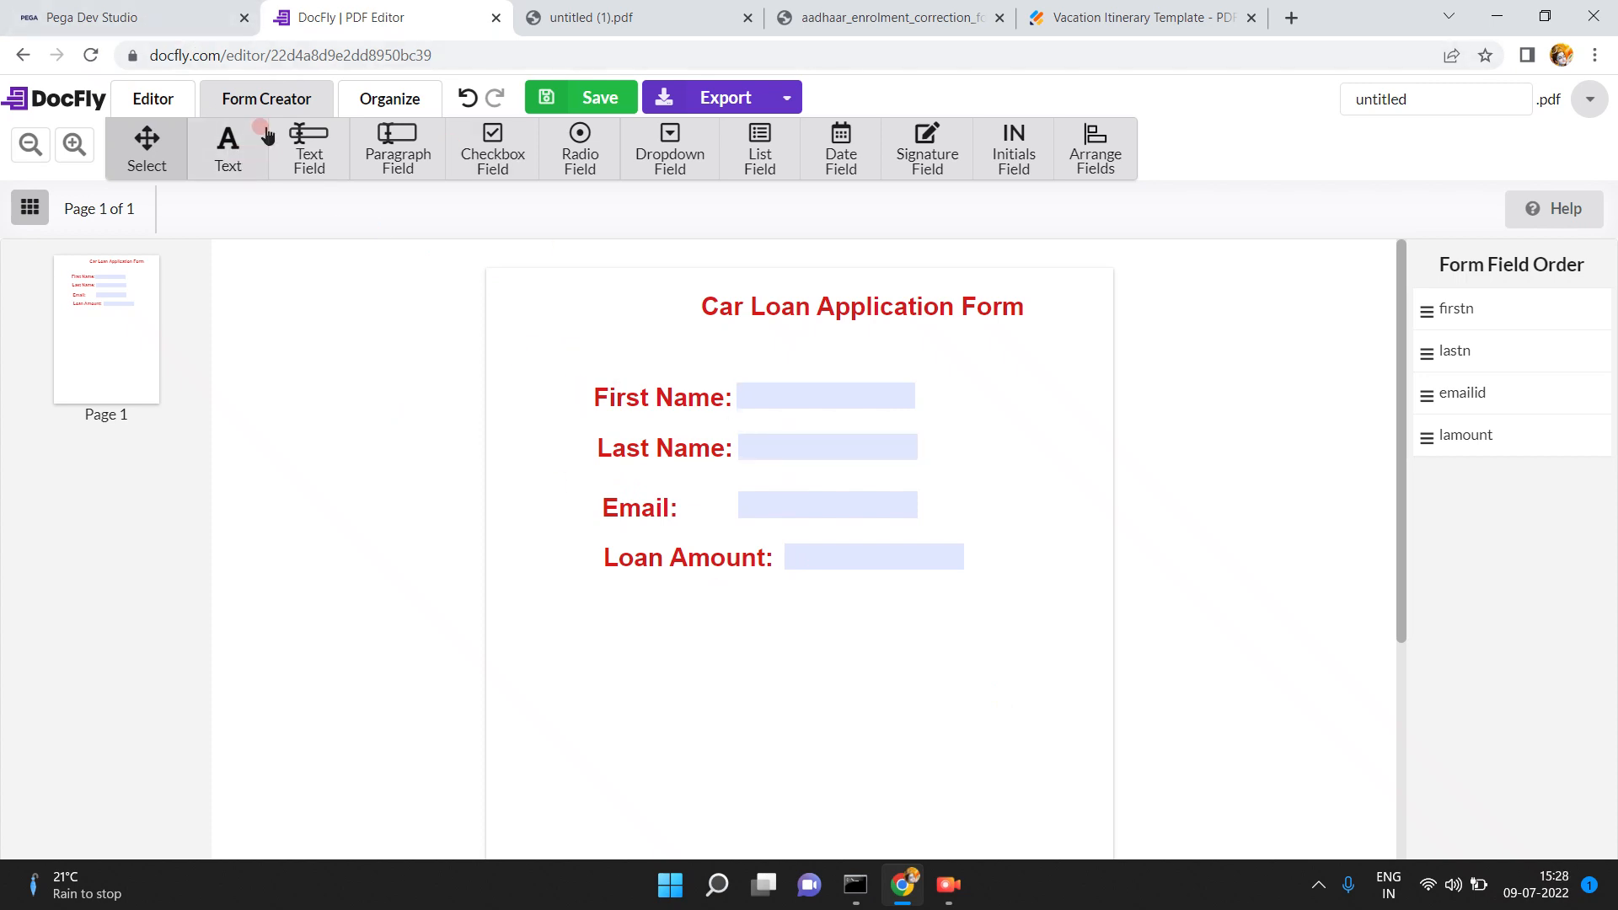
# - Download sbicarloanapplicationform.pdf from the record and open it to verify the four-field Car Loan form
pyautogui.click(177, 12)
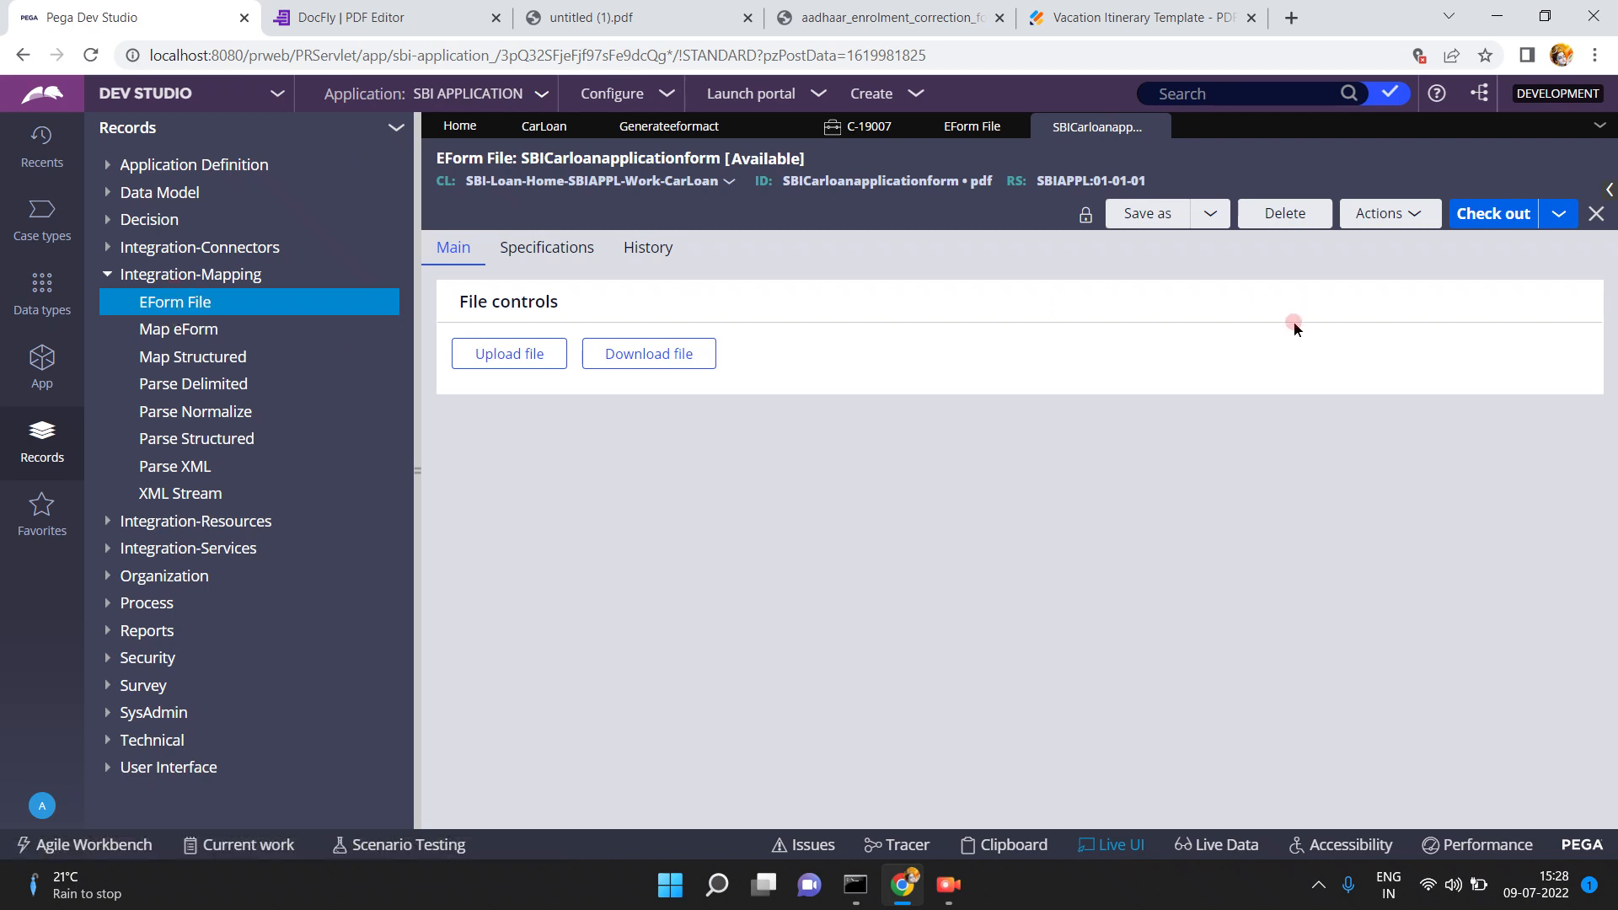
pyautogui.click(621, 361)
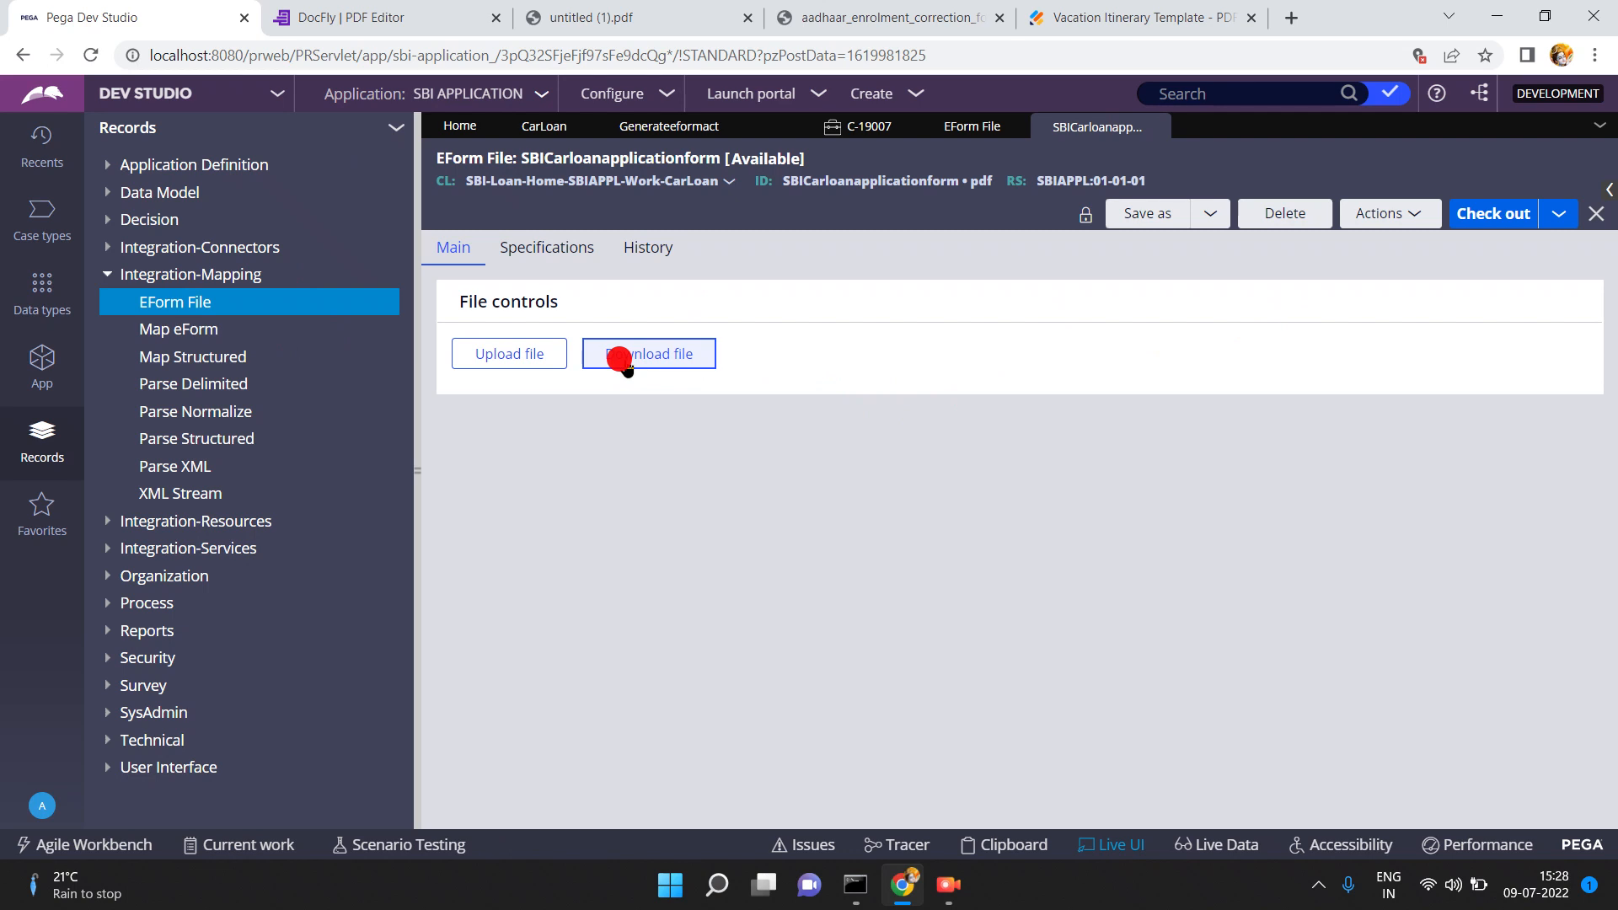
pyautogui.click(234, 253)
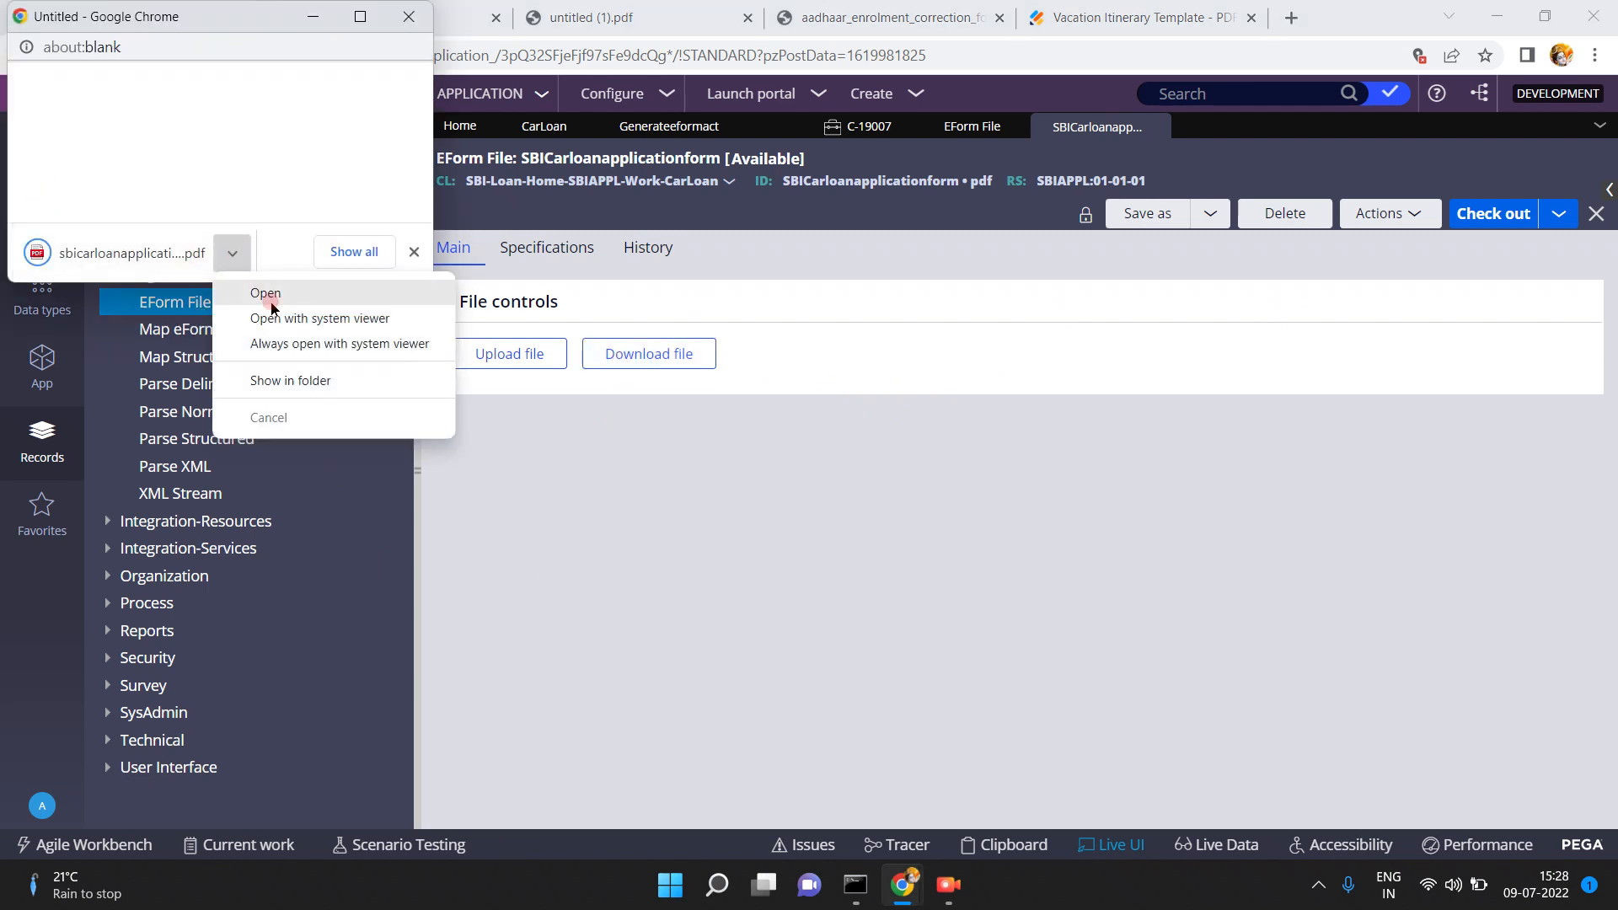
pyautogui.click(271, 303)
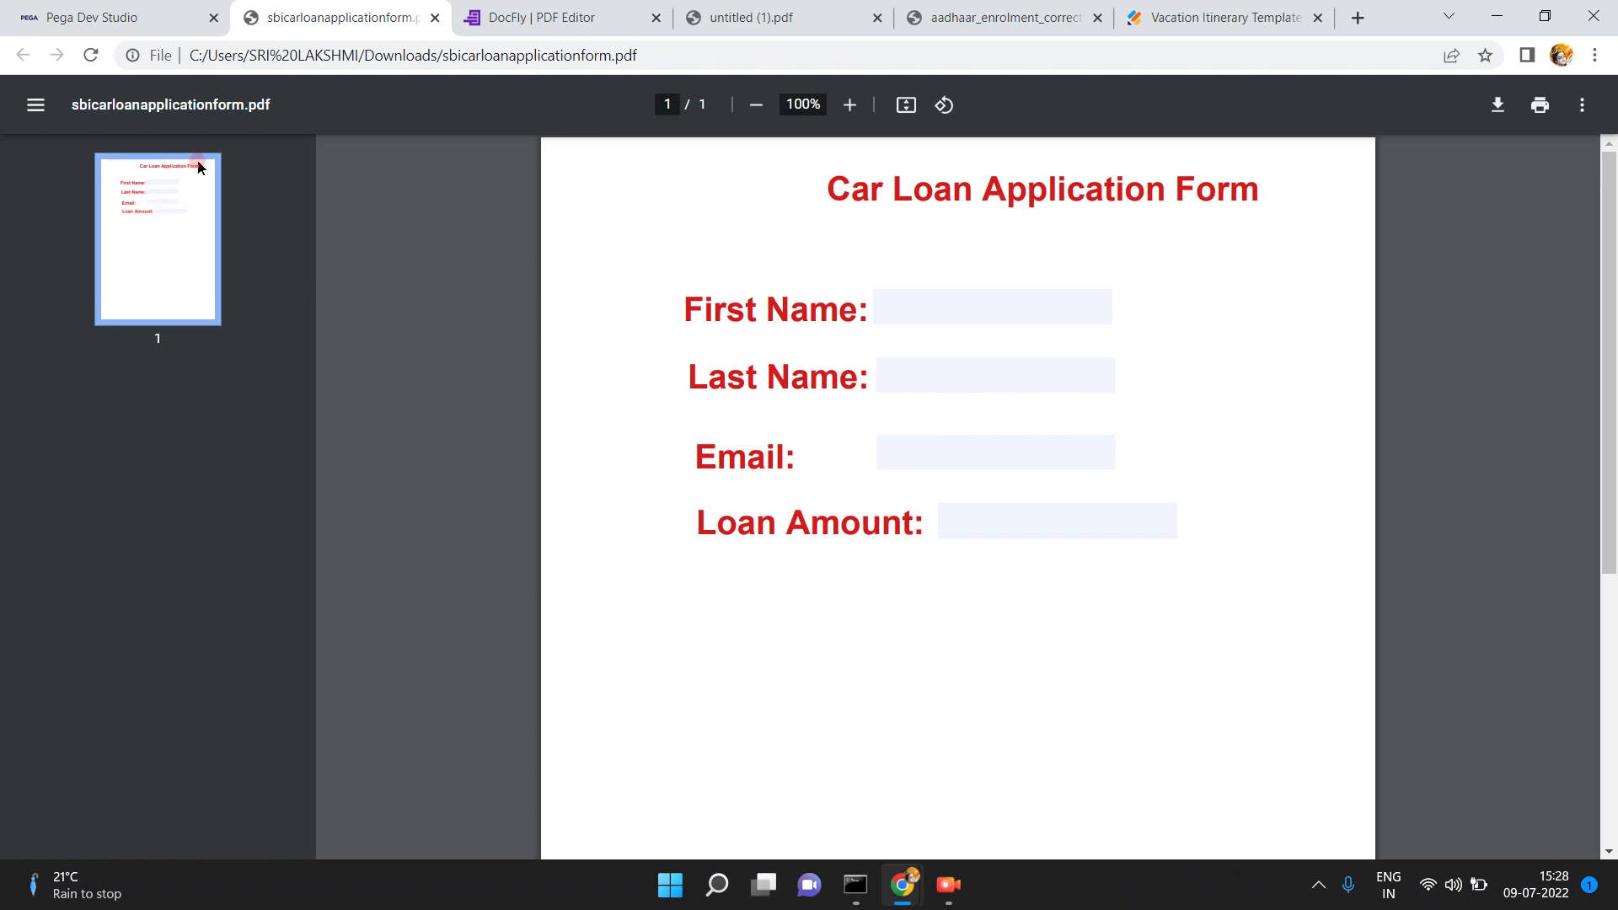
pyautogui.click(109, 8)
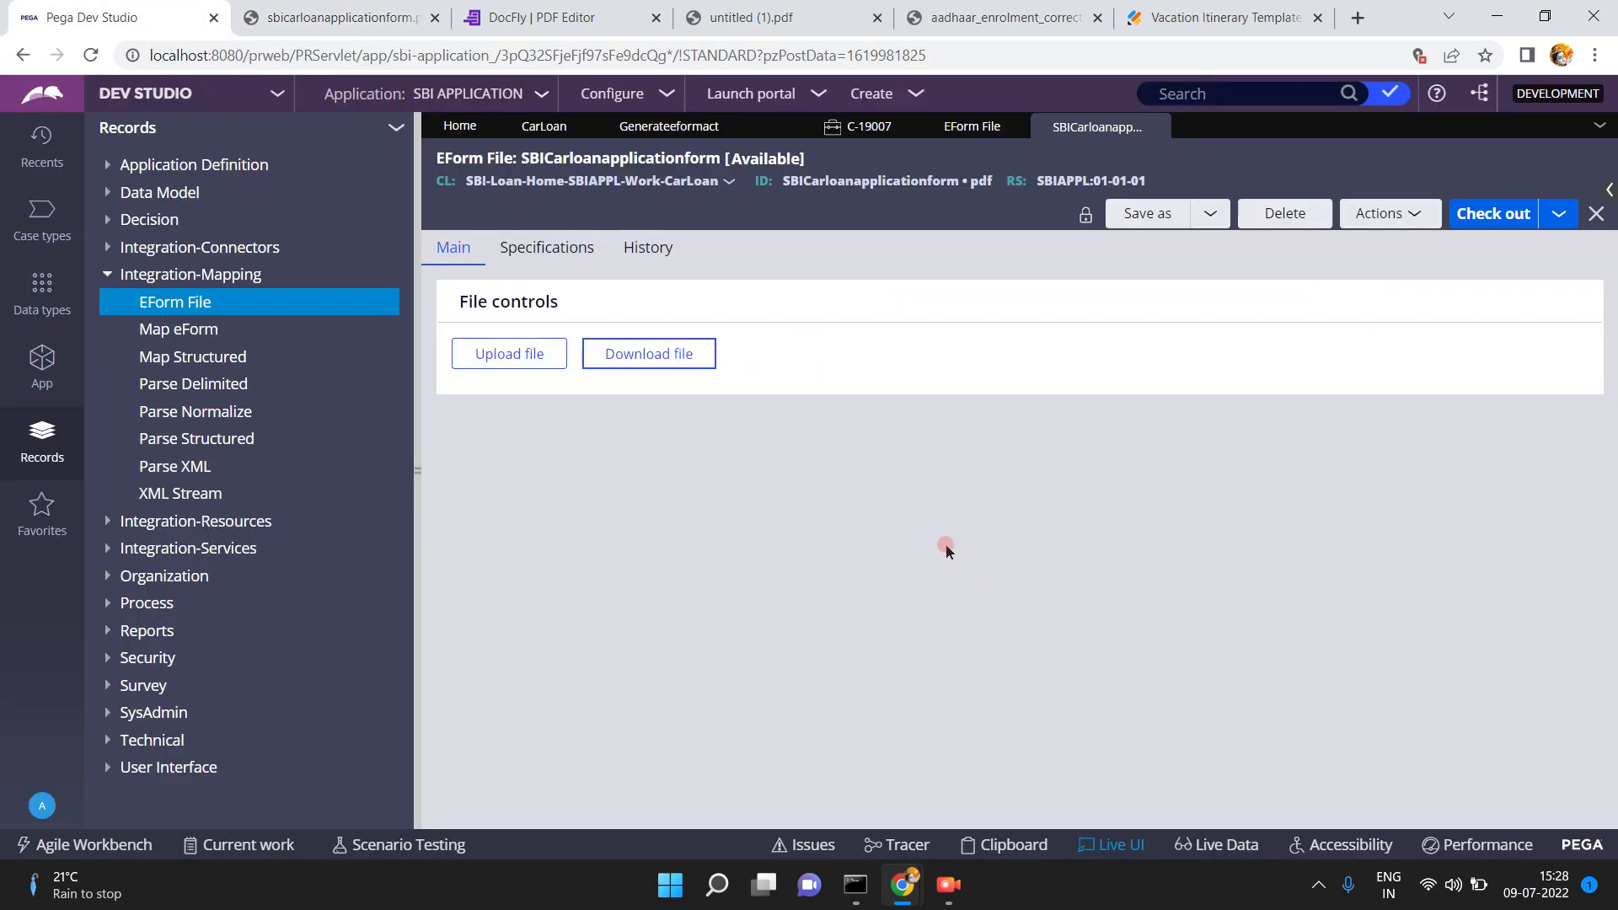
# - Check the empty Map eForm records list, then view the C-19007 CarLoan case form
pyautogui.click(178, 337)
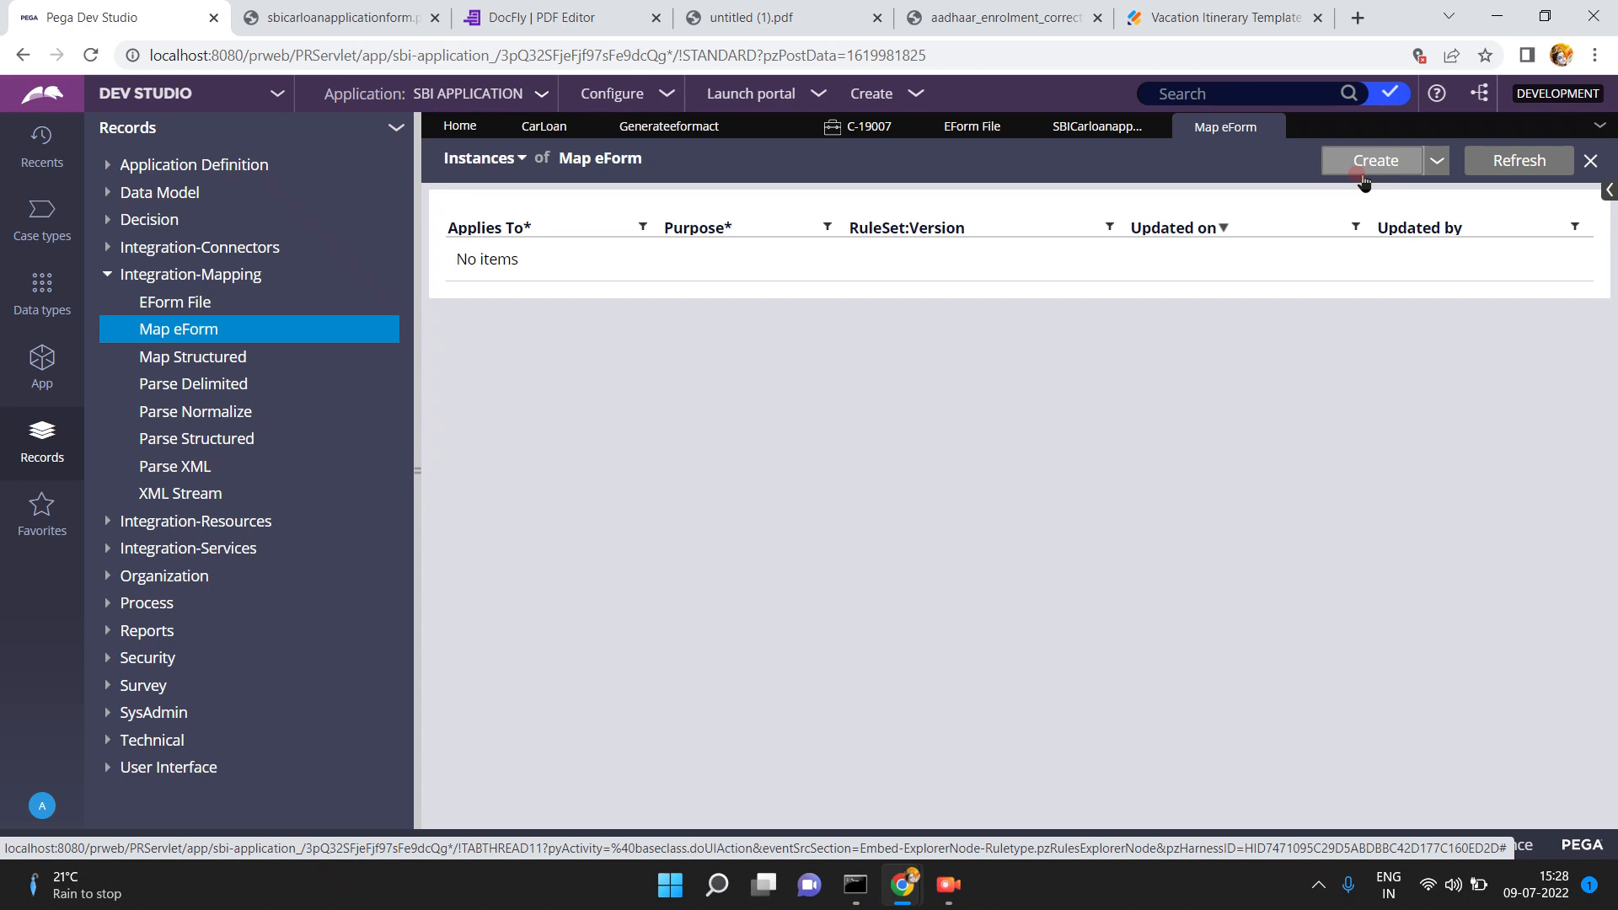
pyautogui.click(853, 131)
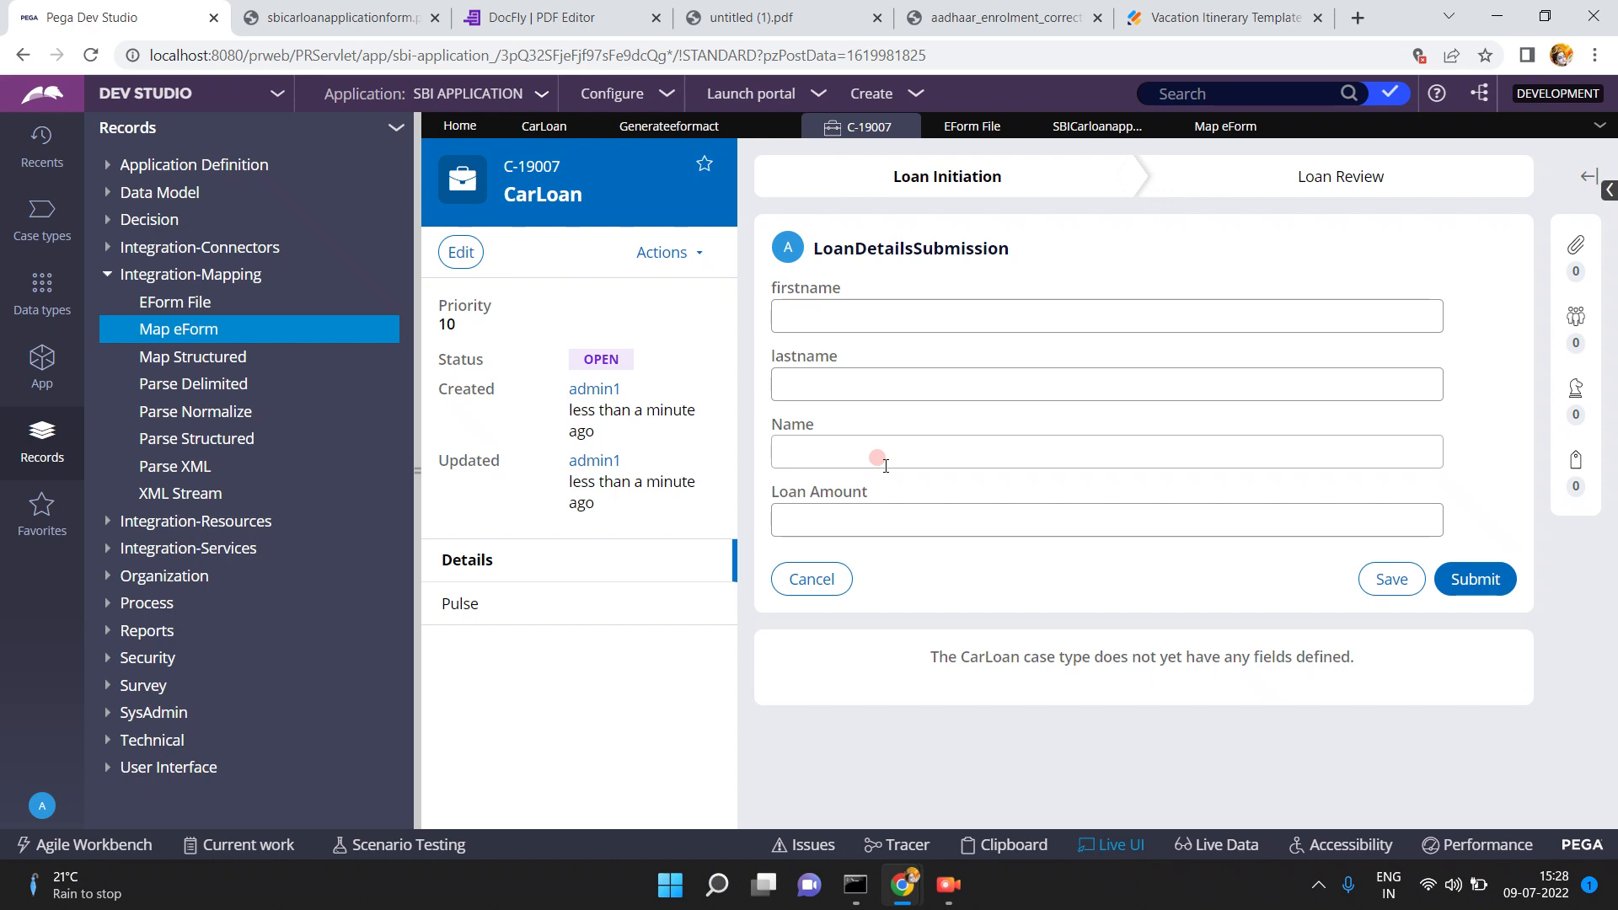
pyautogui.click(787, 317)
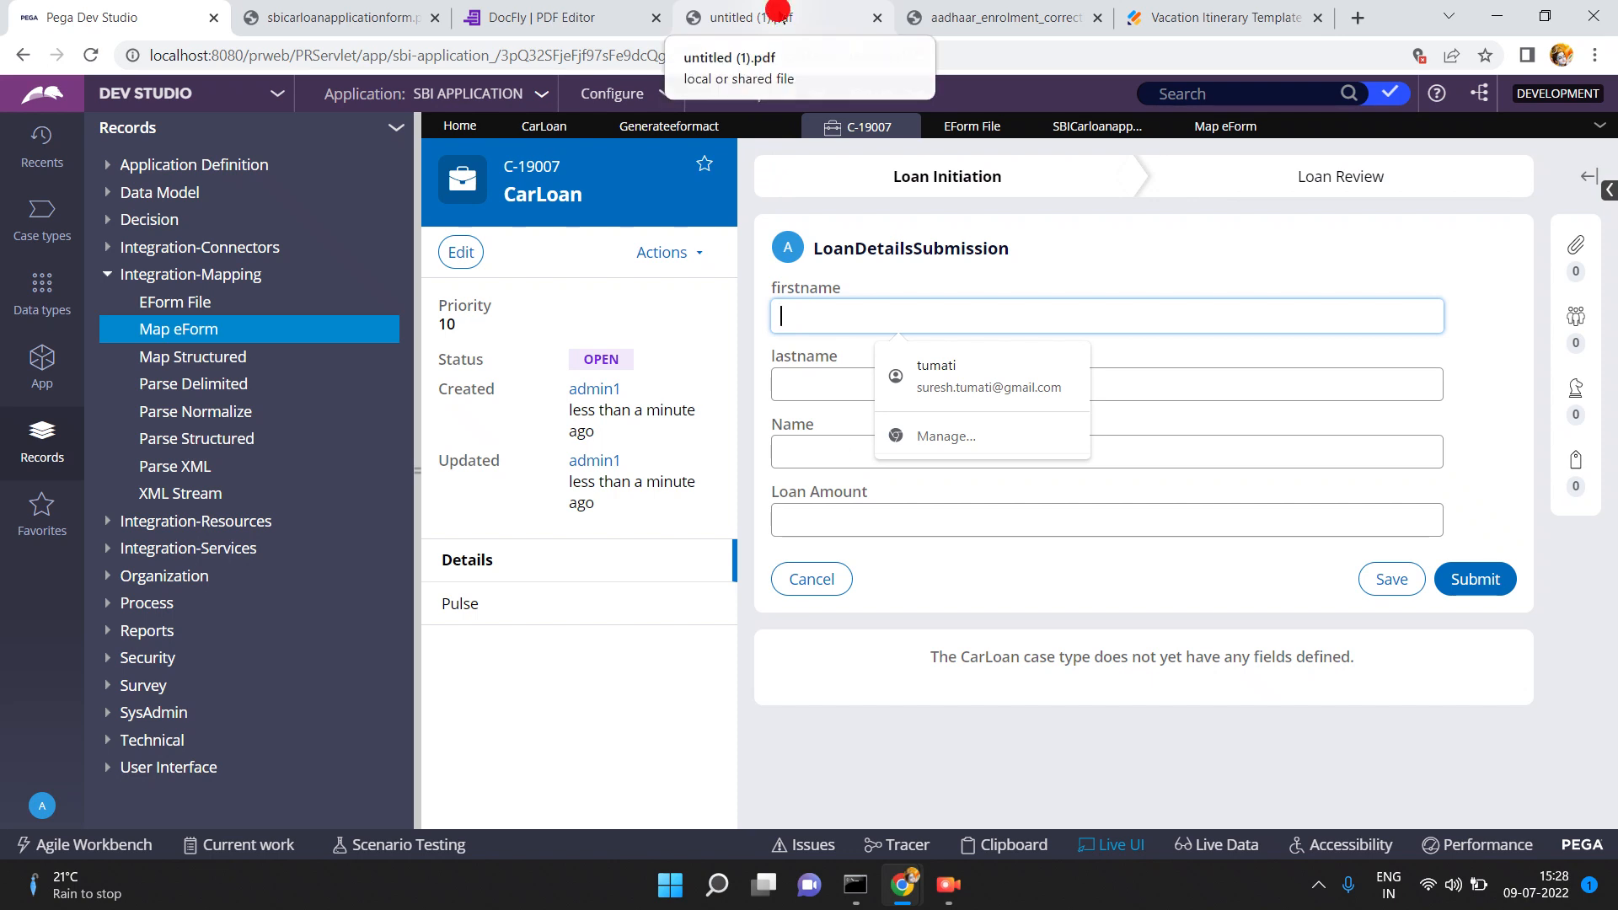
pyautogui.click(778, 15)
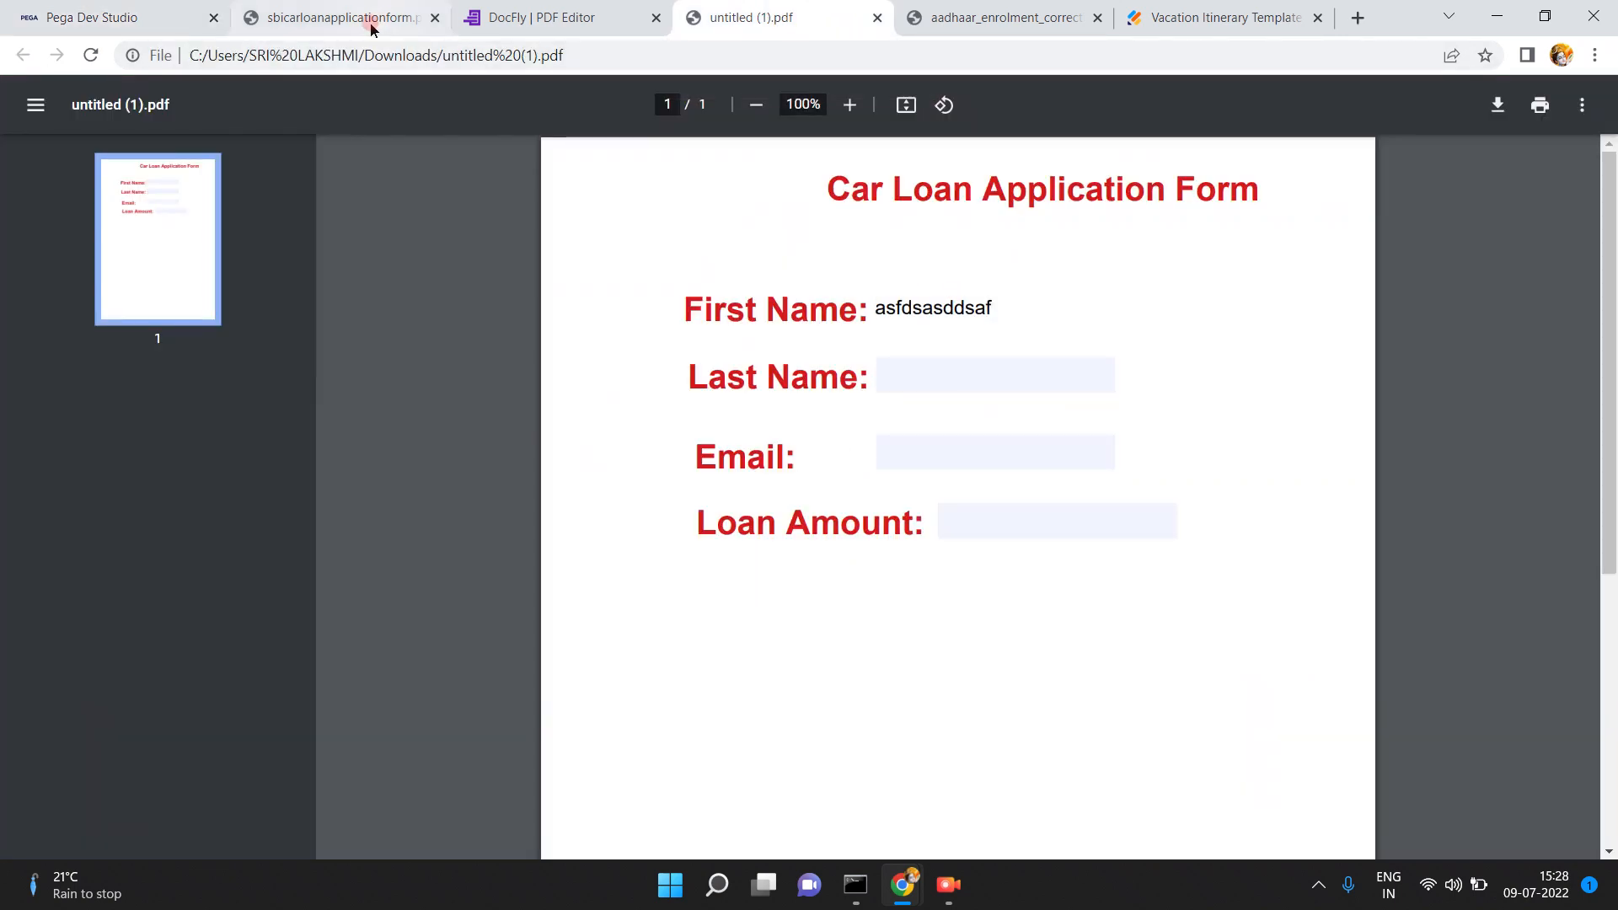
pyautogui.click(153, 19)
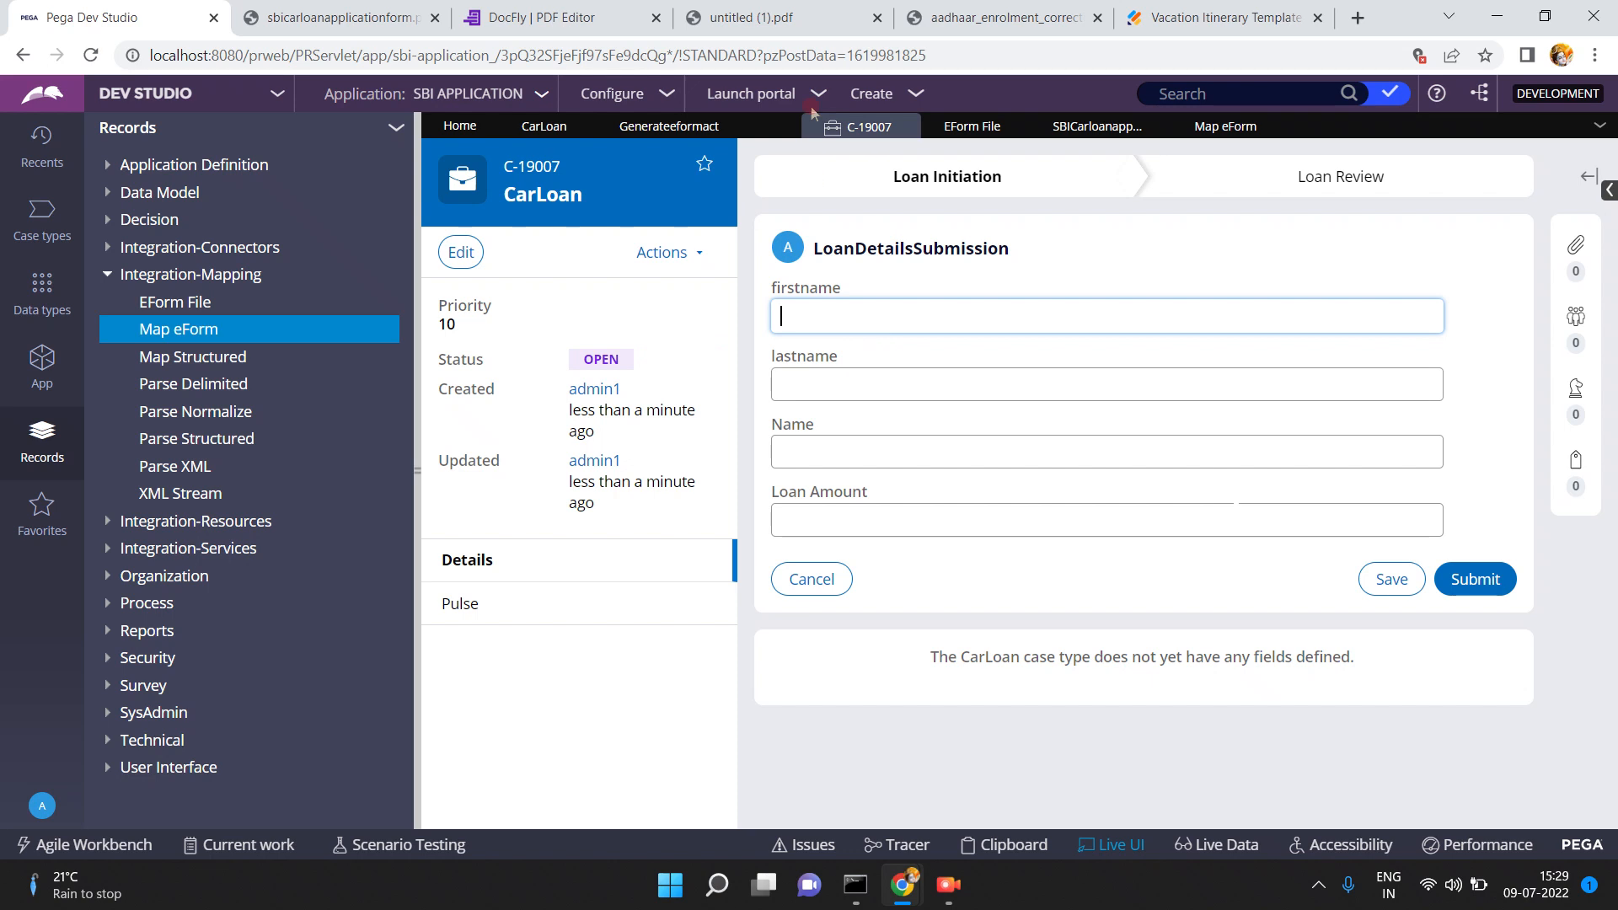
pyautogui.click(733, 16)
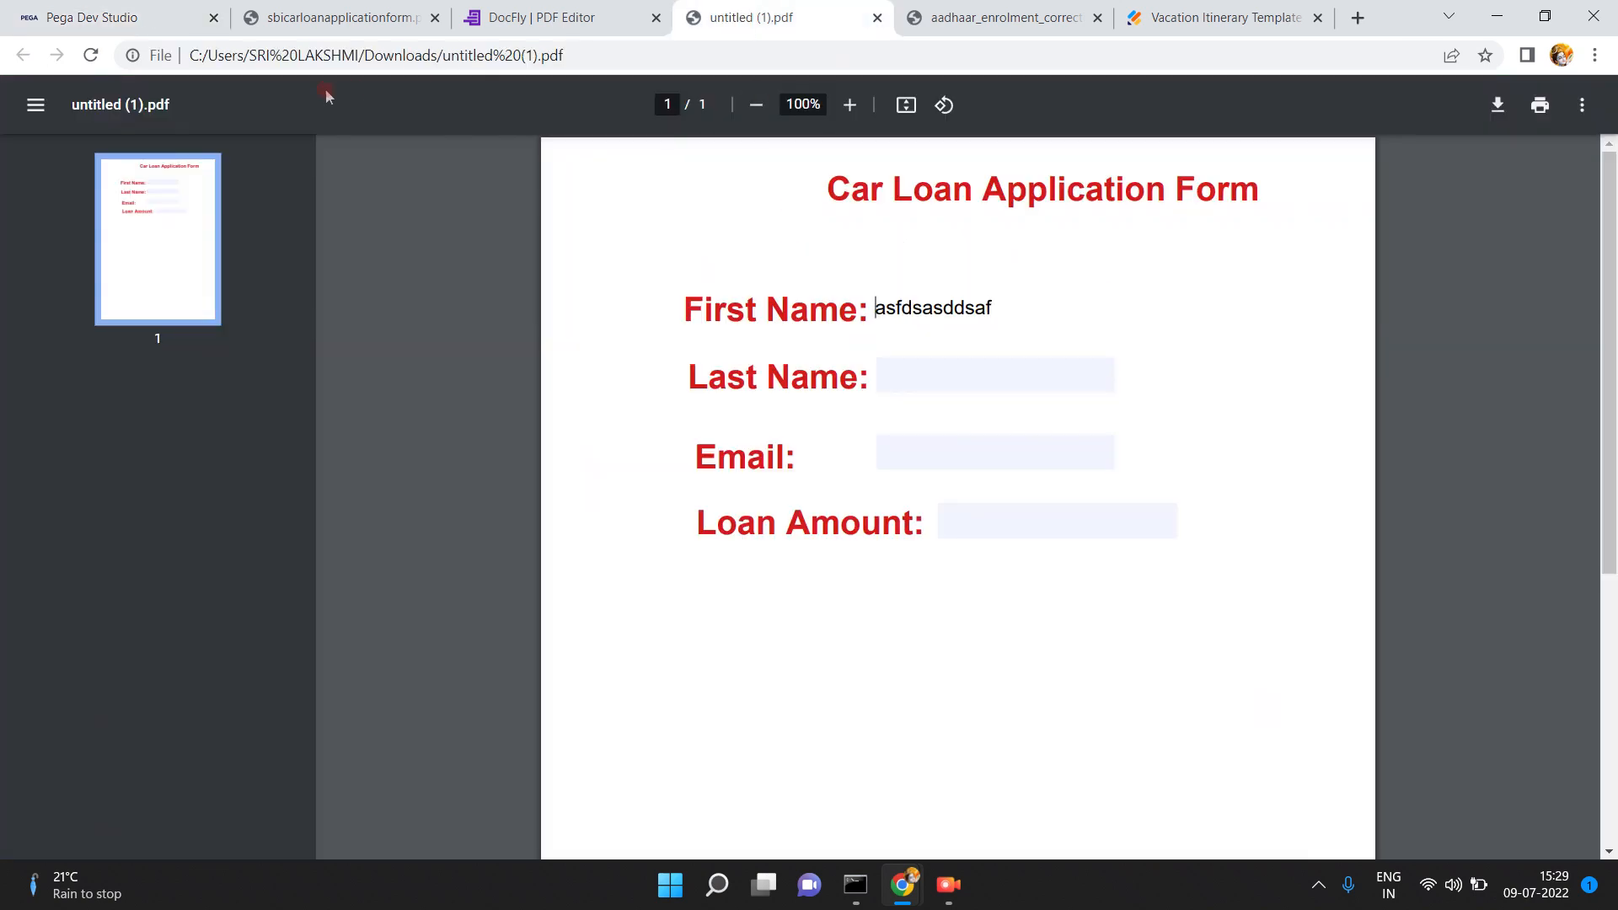
pyautogui.click(150, 25)
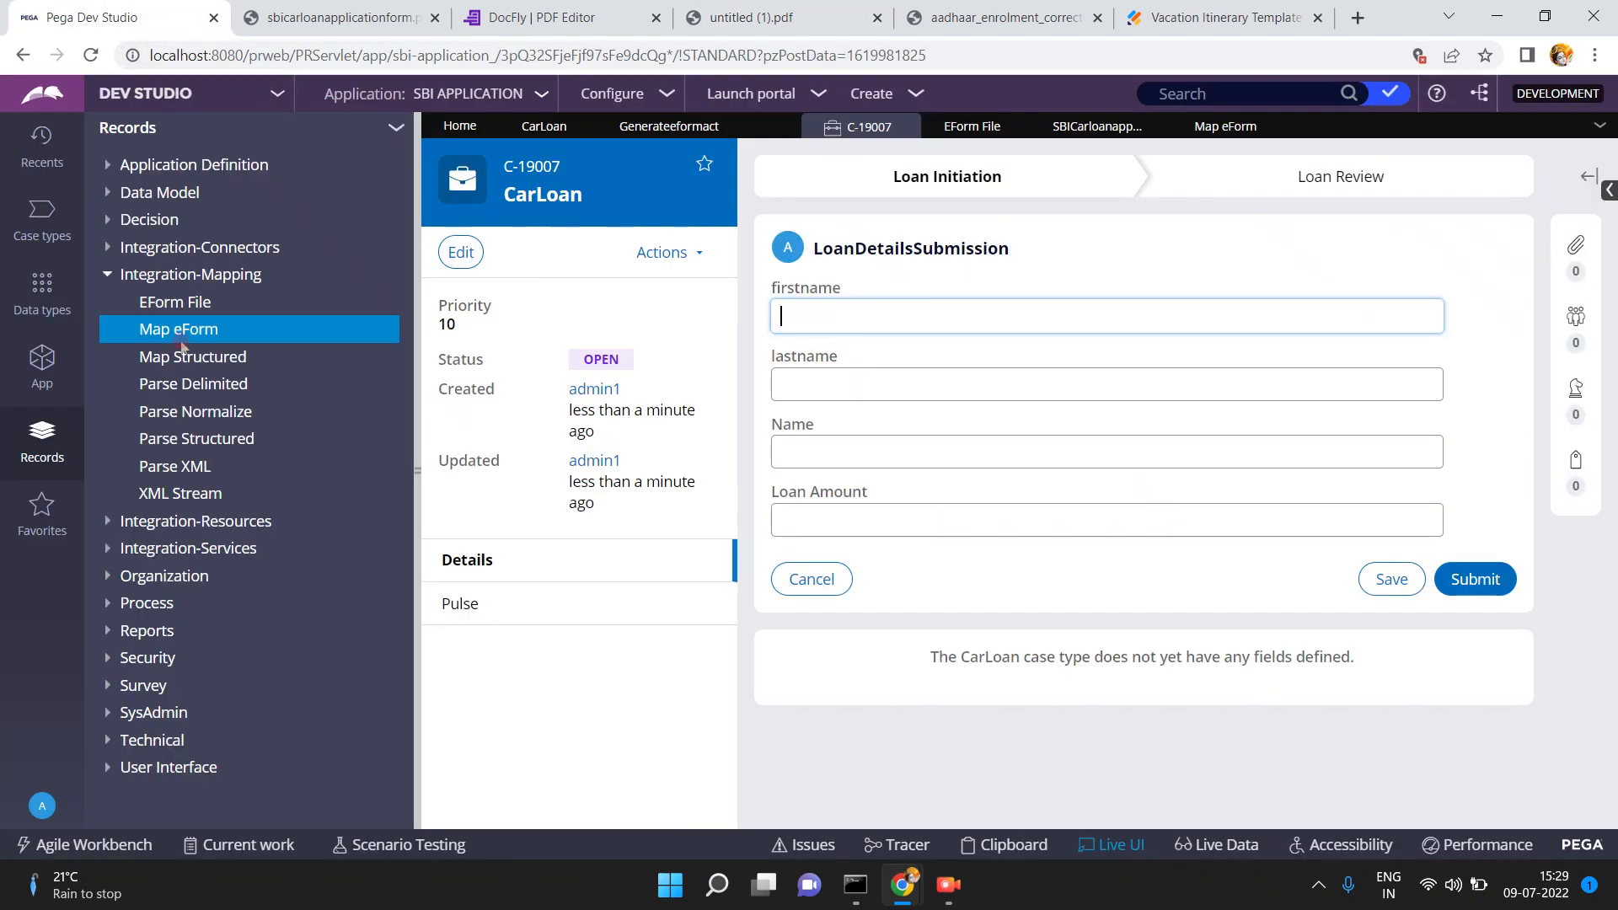
pyautogui.click(811, 304)
pyautogui.click(805, 379)
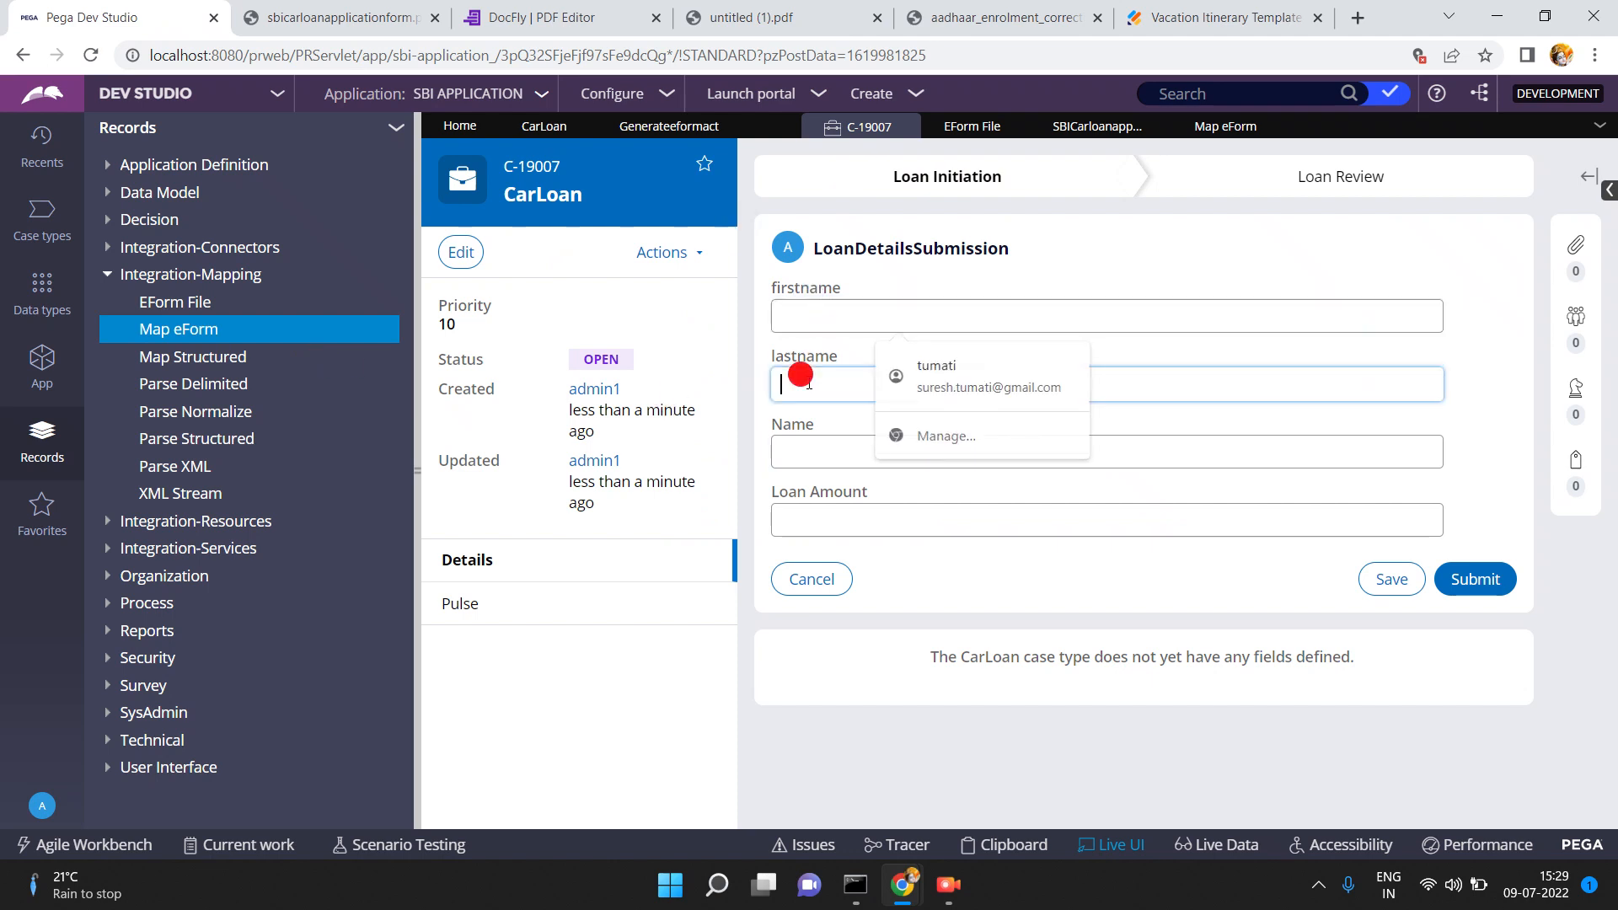
pyautogui.click(808, 453)
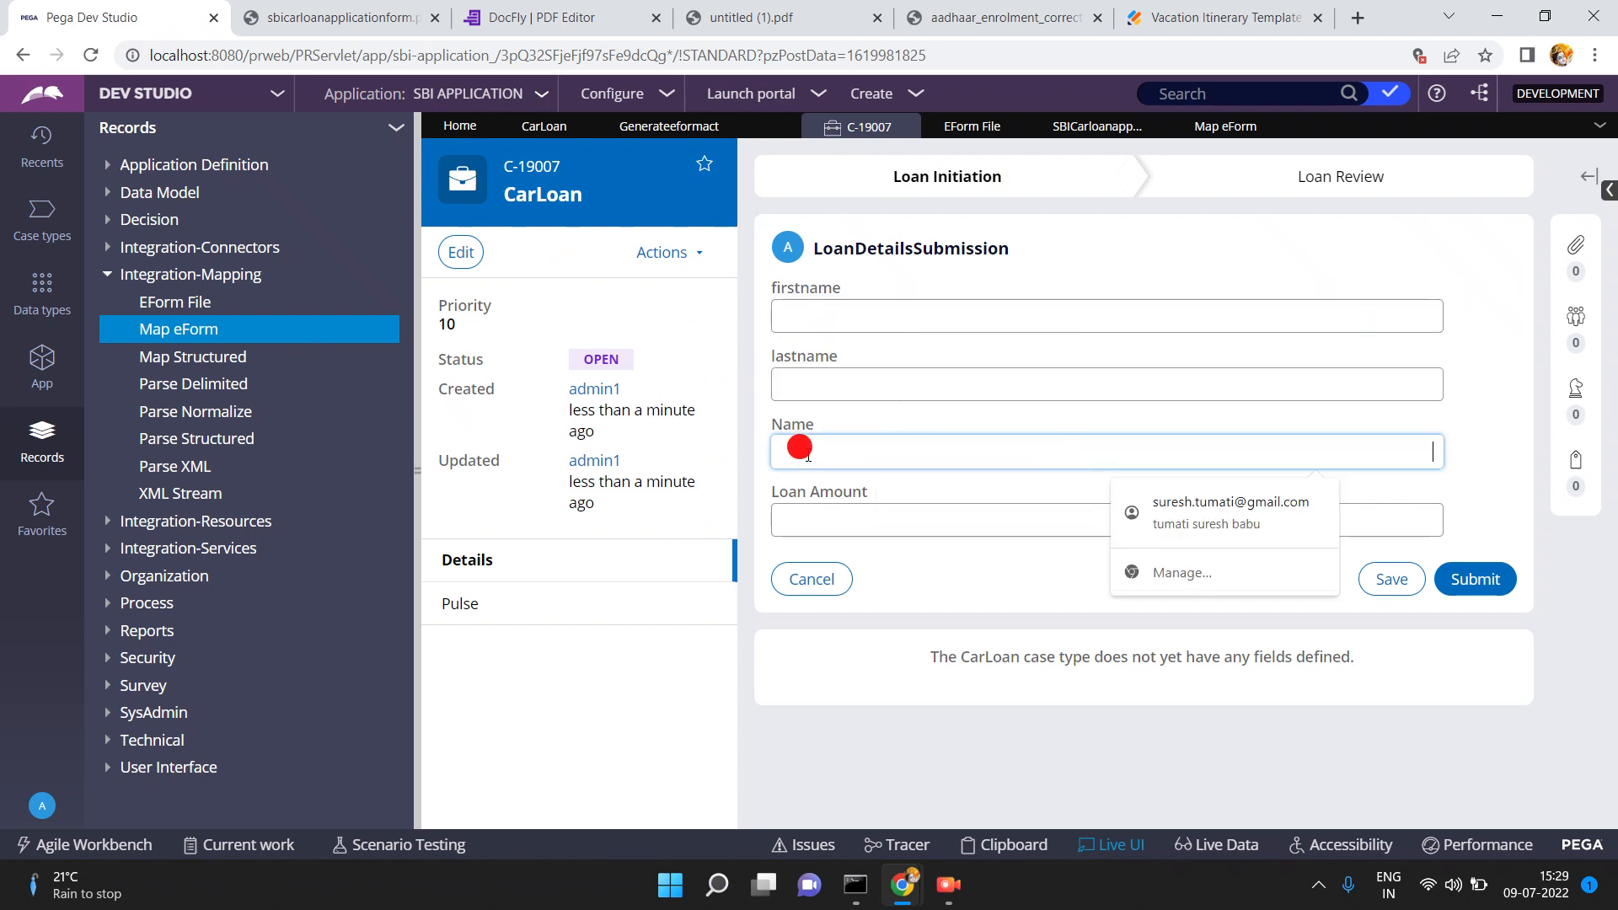
pyautogui.click(805, 320)
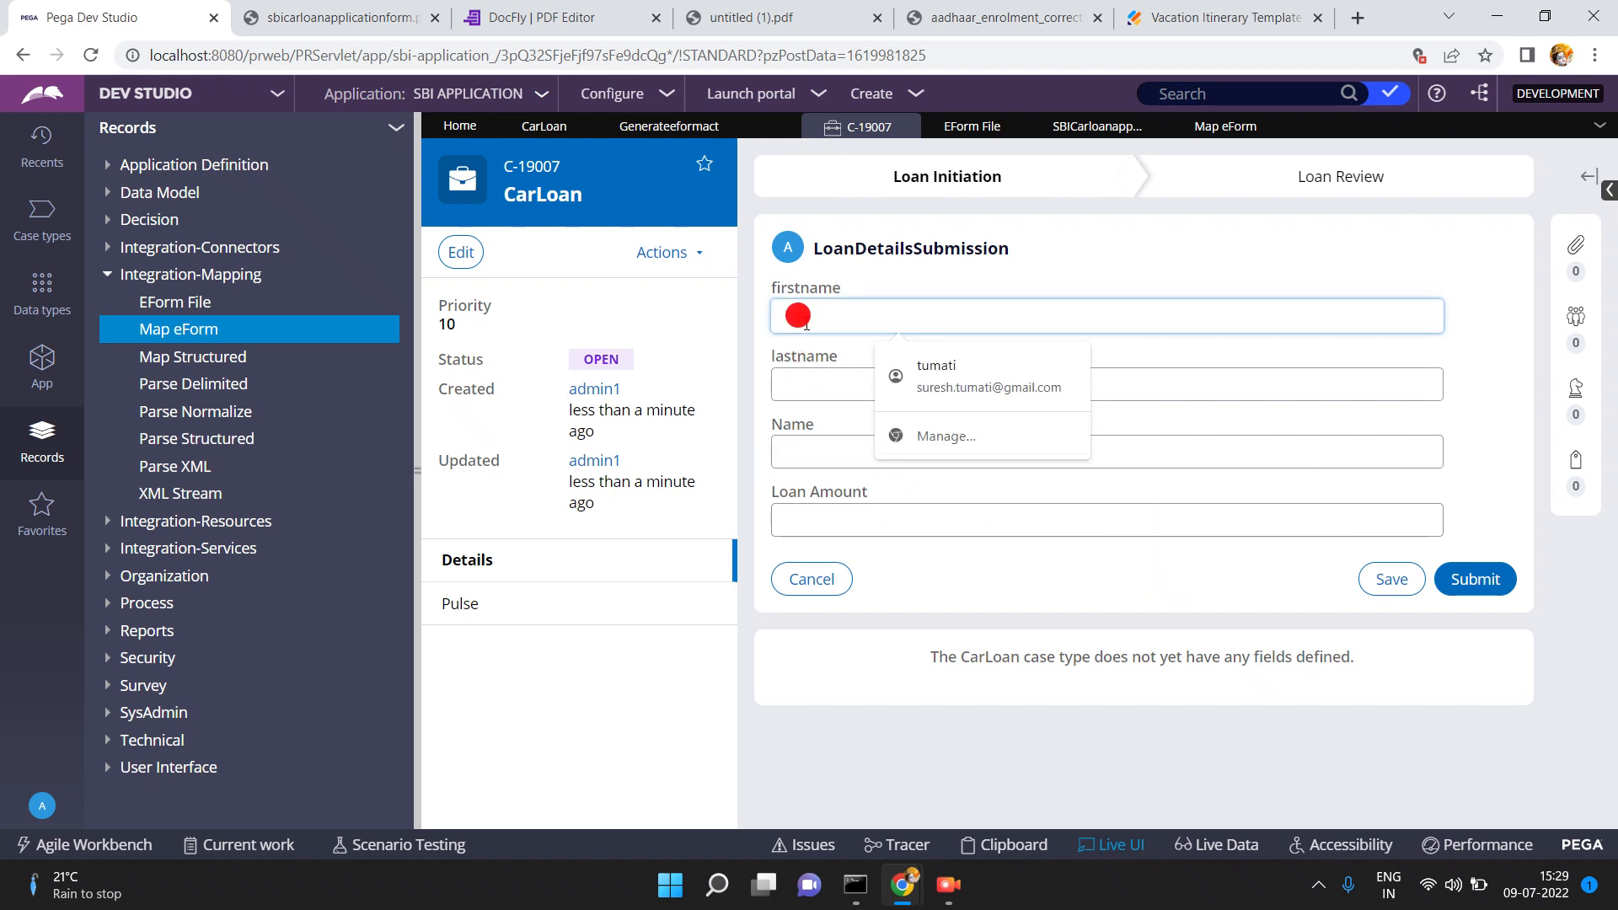
pyautogui.click(809, 462)
pyautogui.click(863, 396)
pyautogui.click(743, 17)
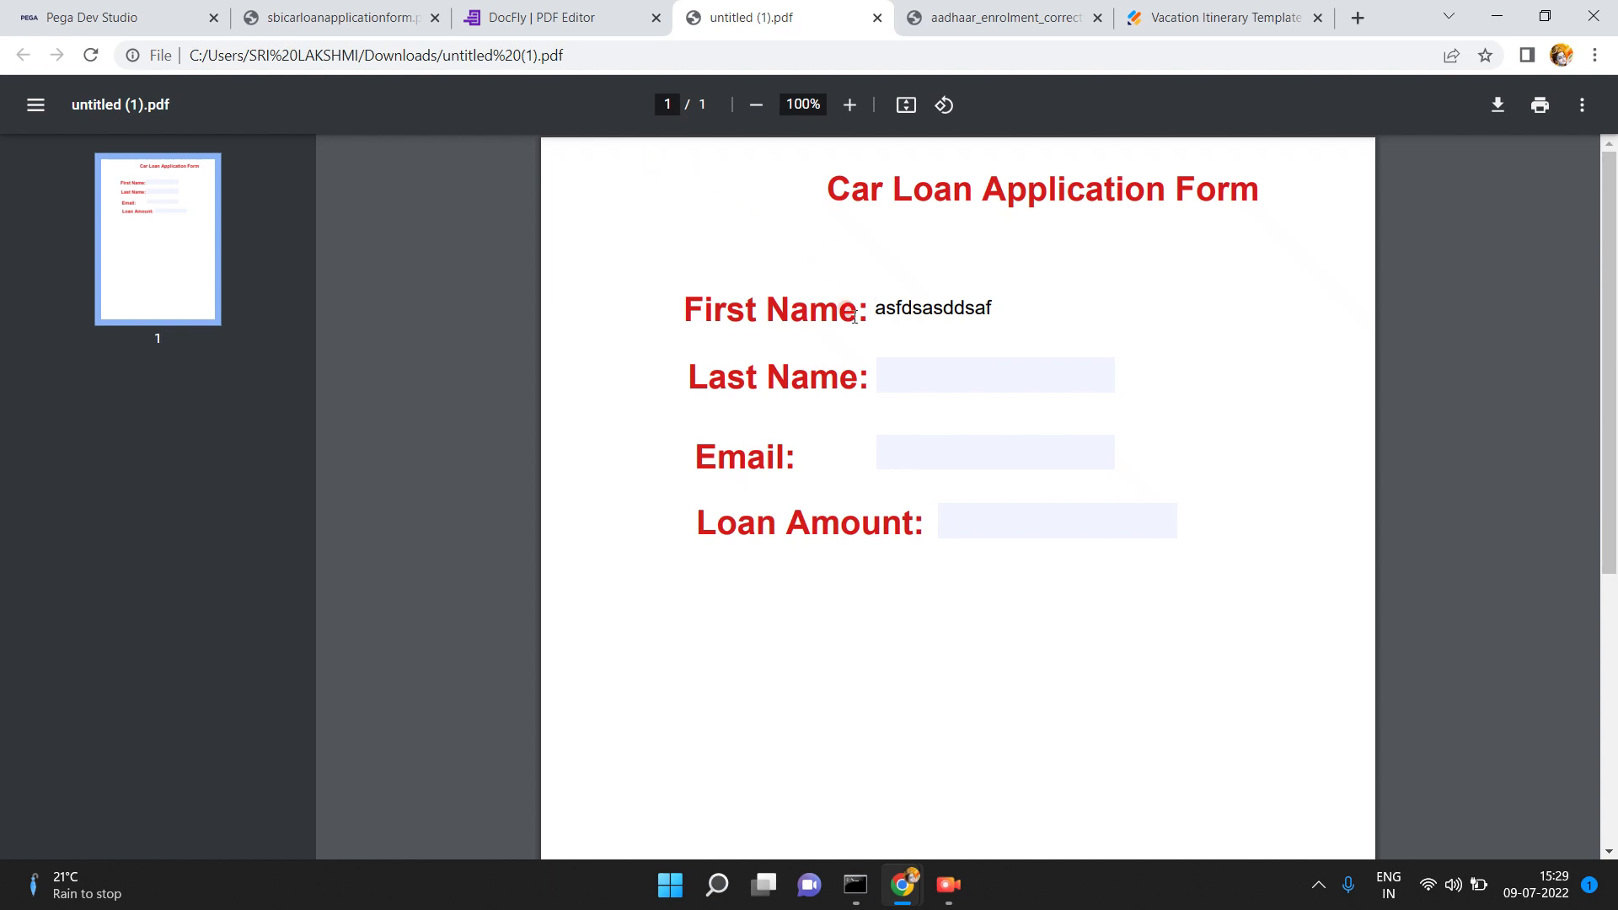
pyautogui.click(980, 371)
pyautogui.click(961, 455)
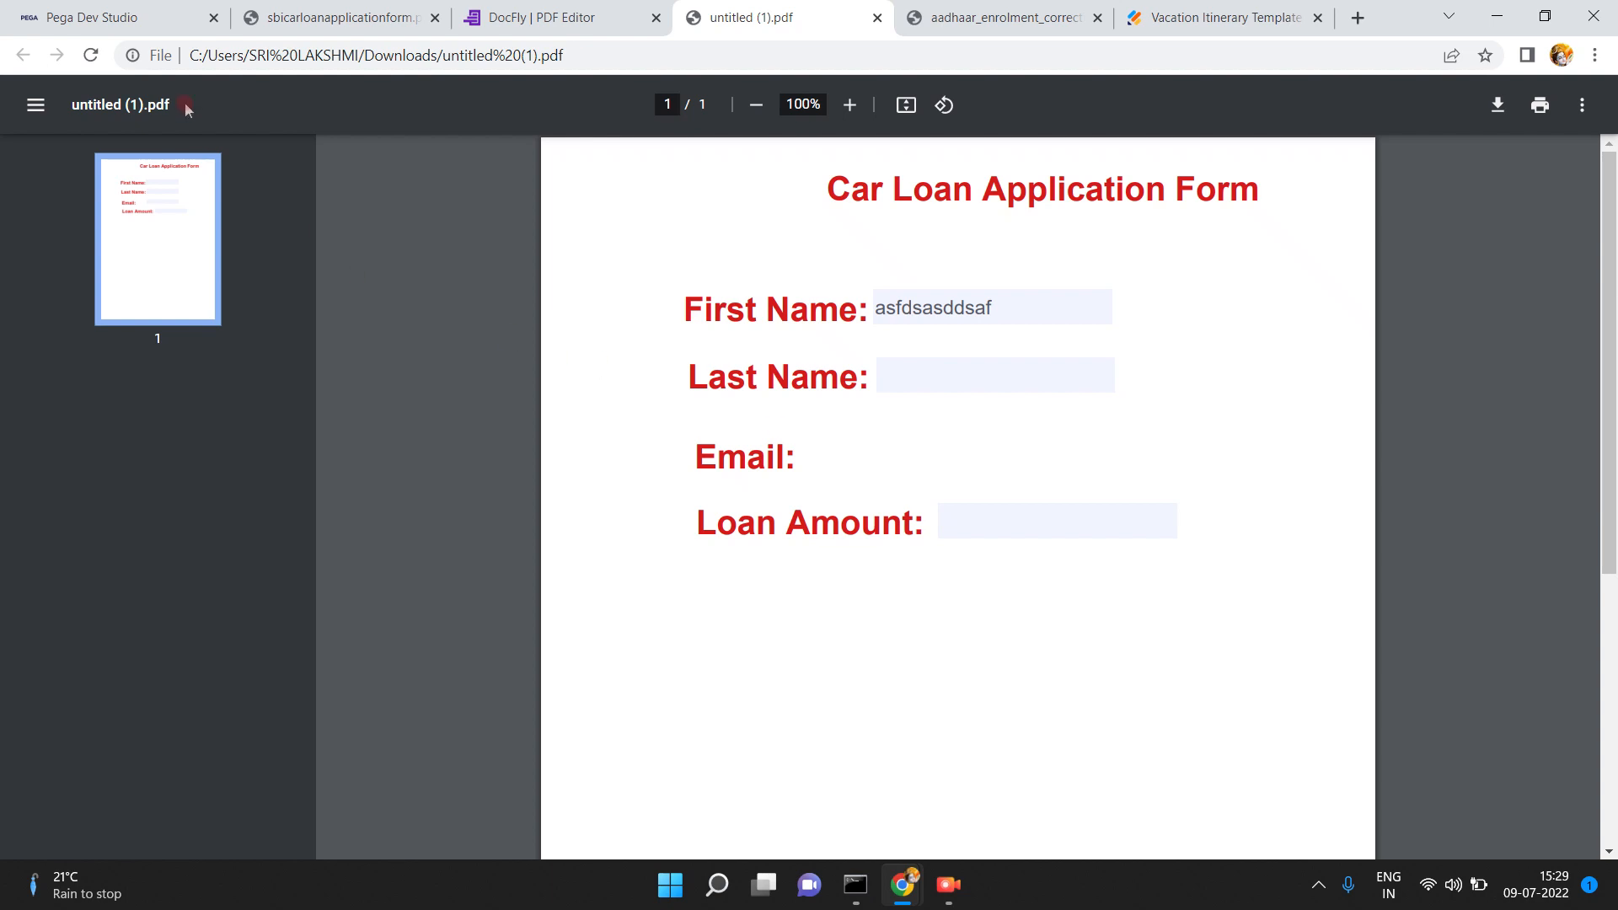
pyautogui.click(133, 10)
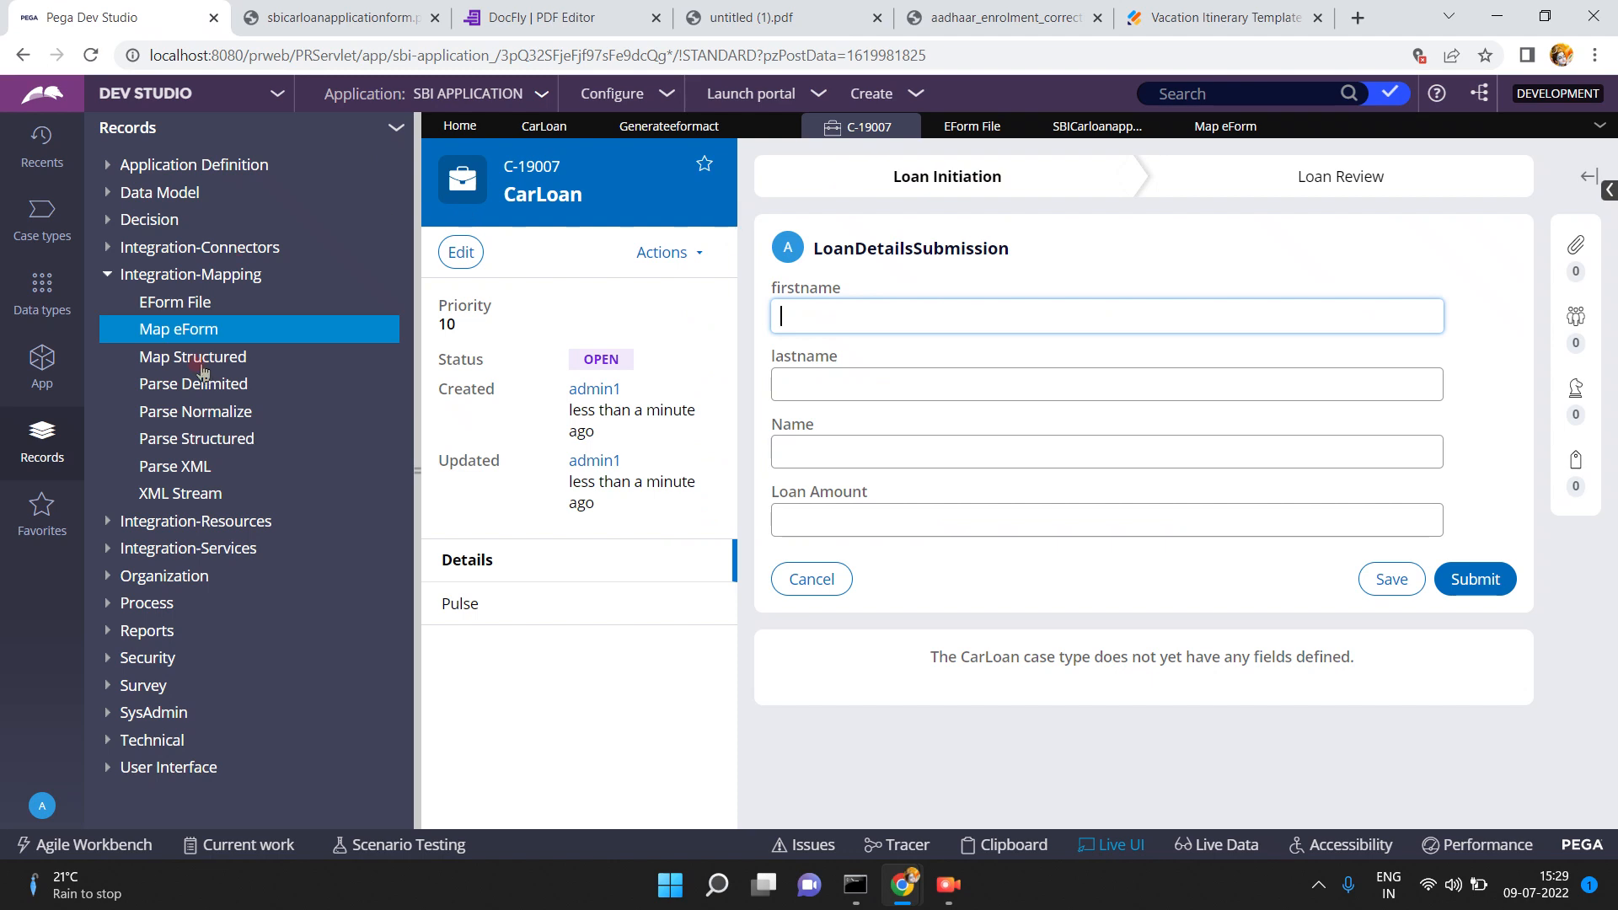
pyautogui.click(621, 299)
# - Create Map eForm SBICarloanapplicationformmap on the CarLoan class in SBIAPPL and open it
pyautogui.click(1205, 135)
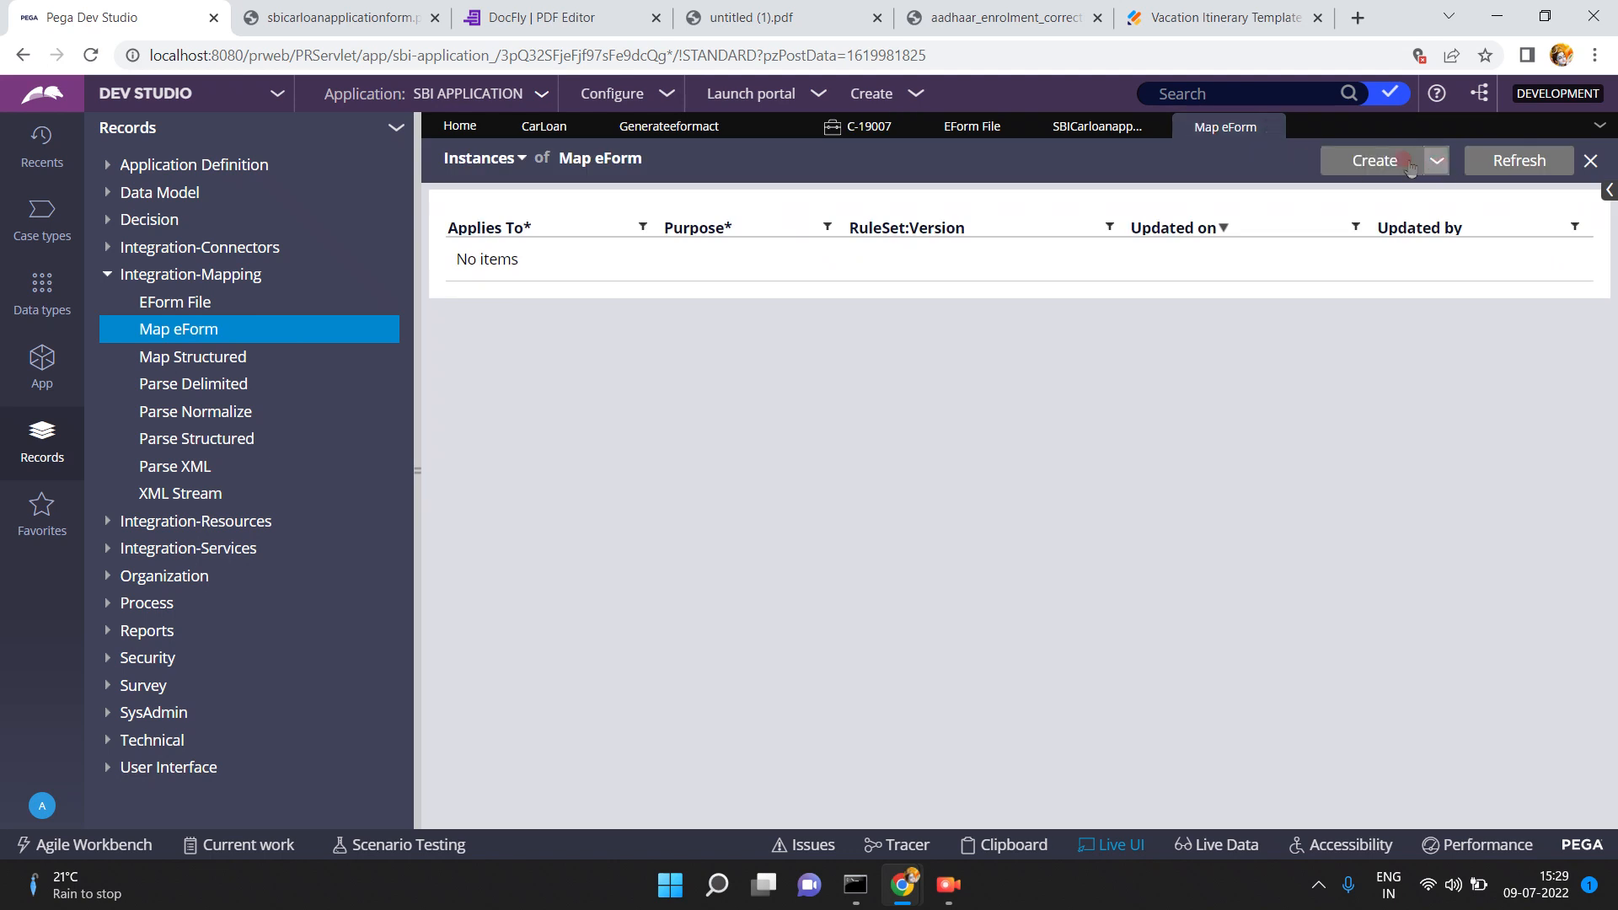
pyautogui.click(1375, 160)
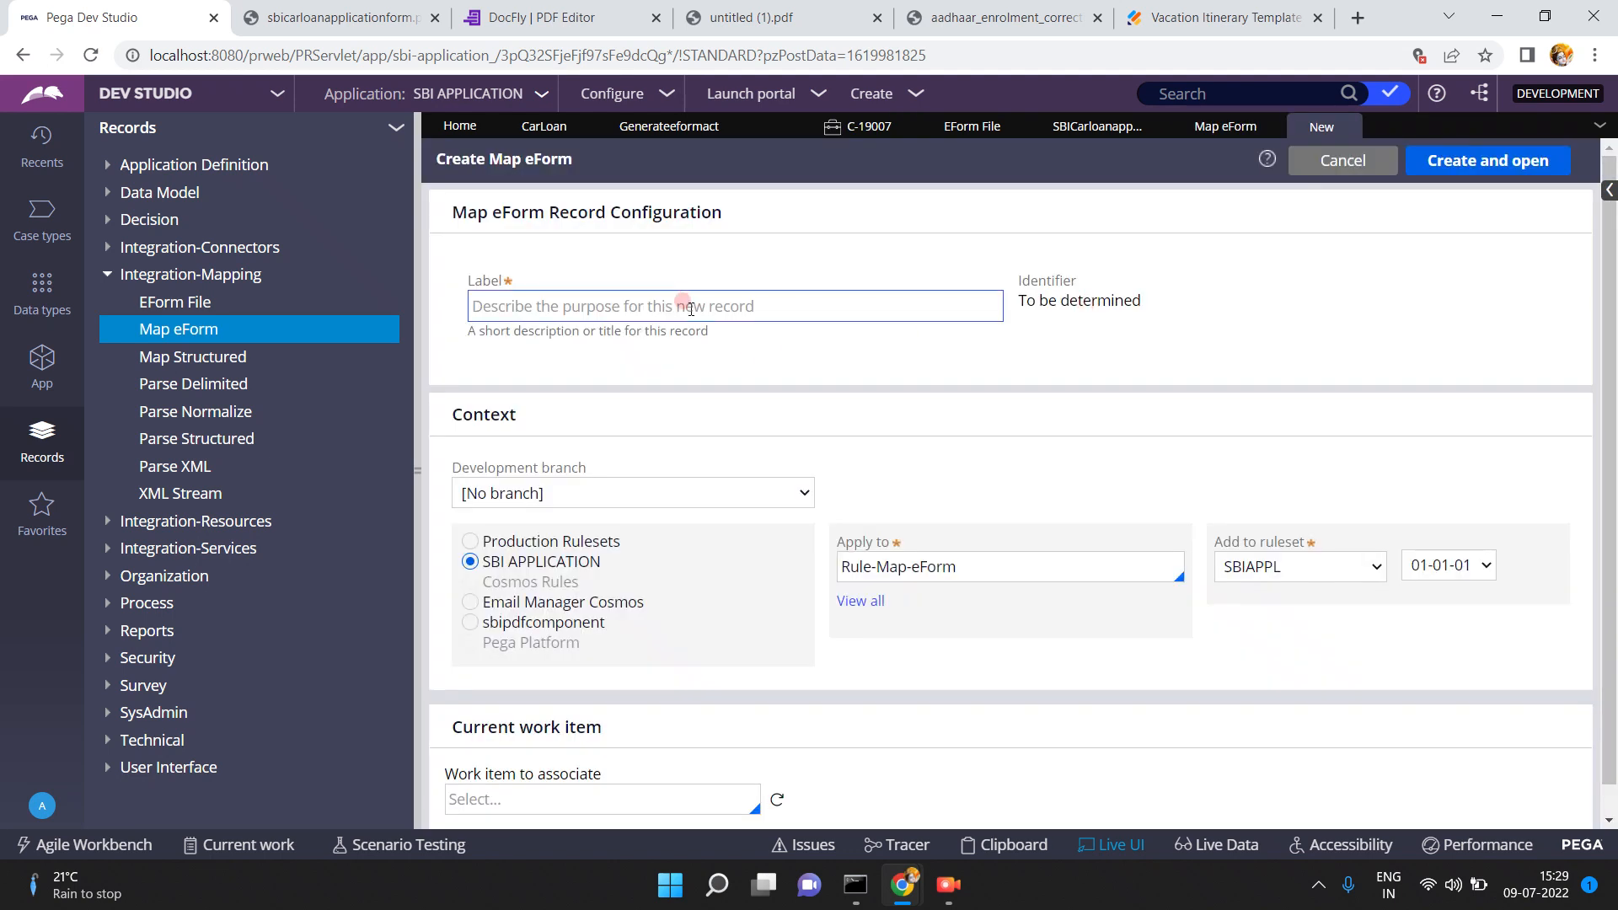
pyautogui.click(684, 300)
pyautogui.write('SBICa')
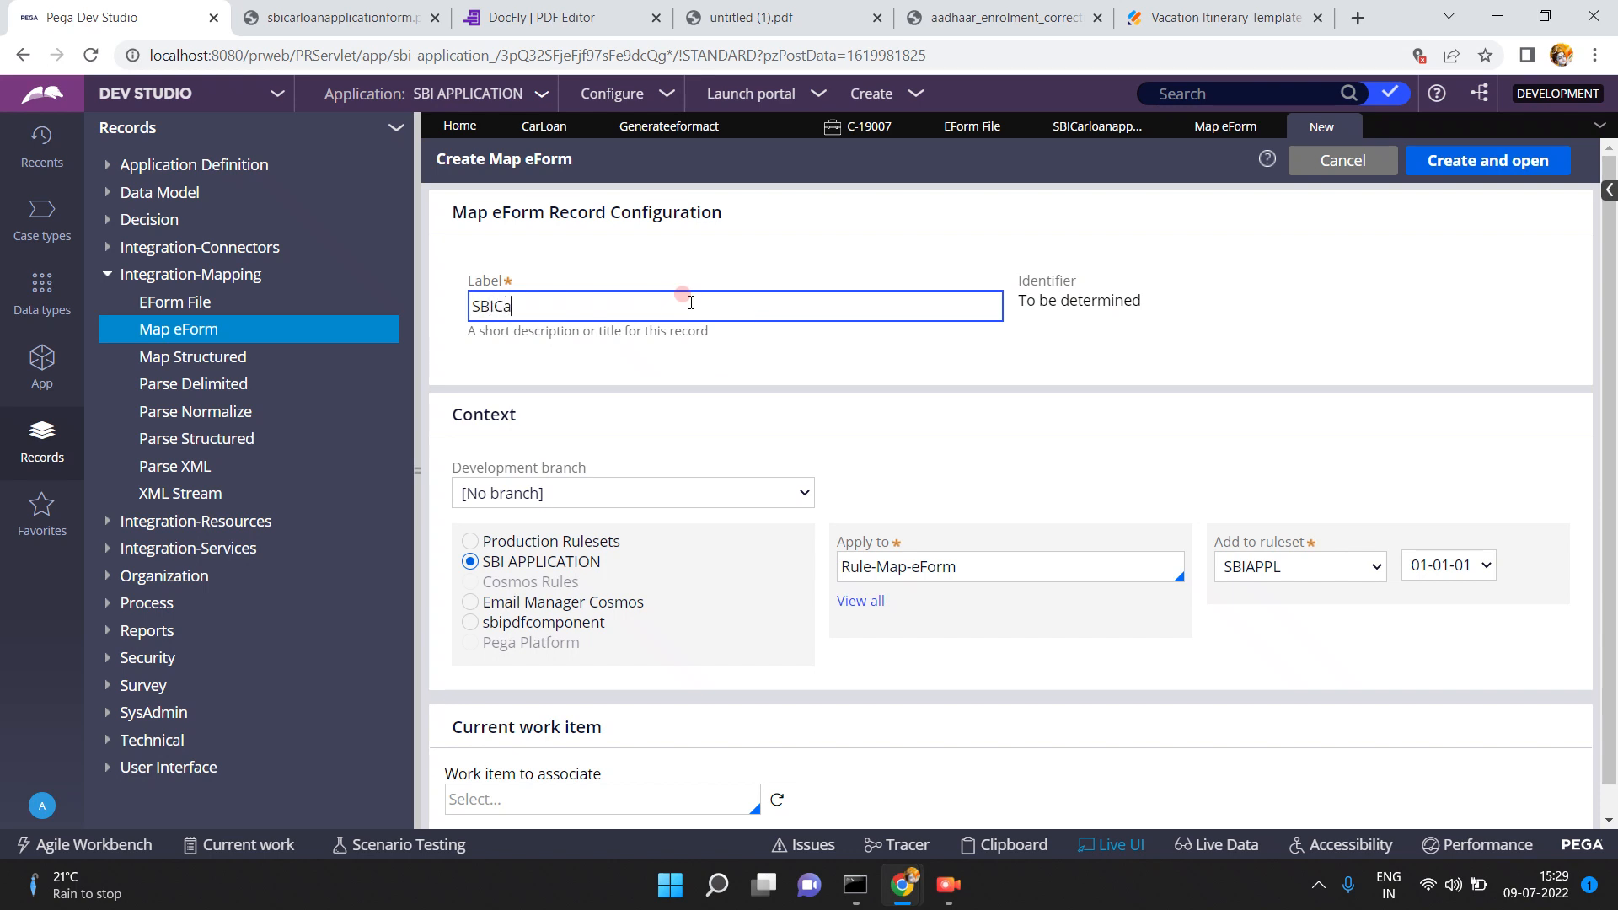
pyautogui.write('rloanapplicationformmap')
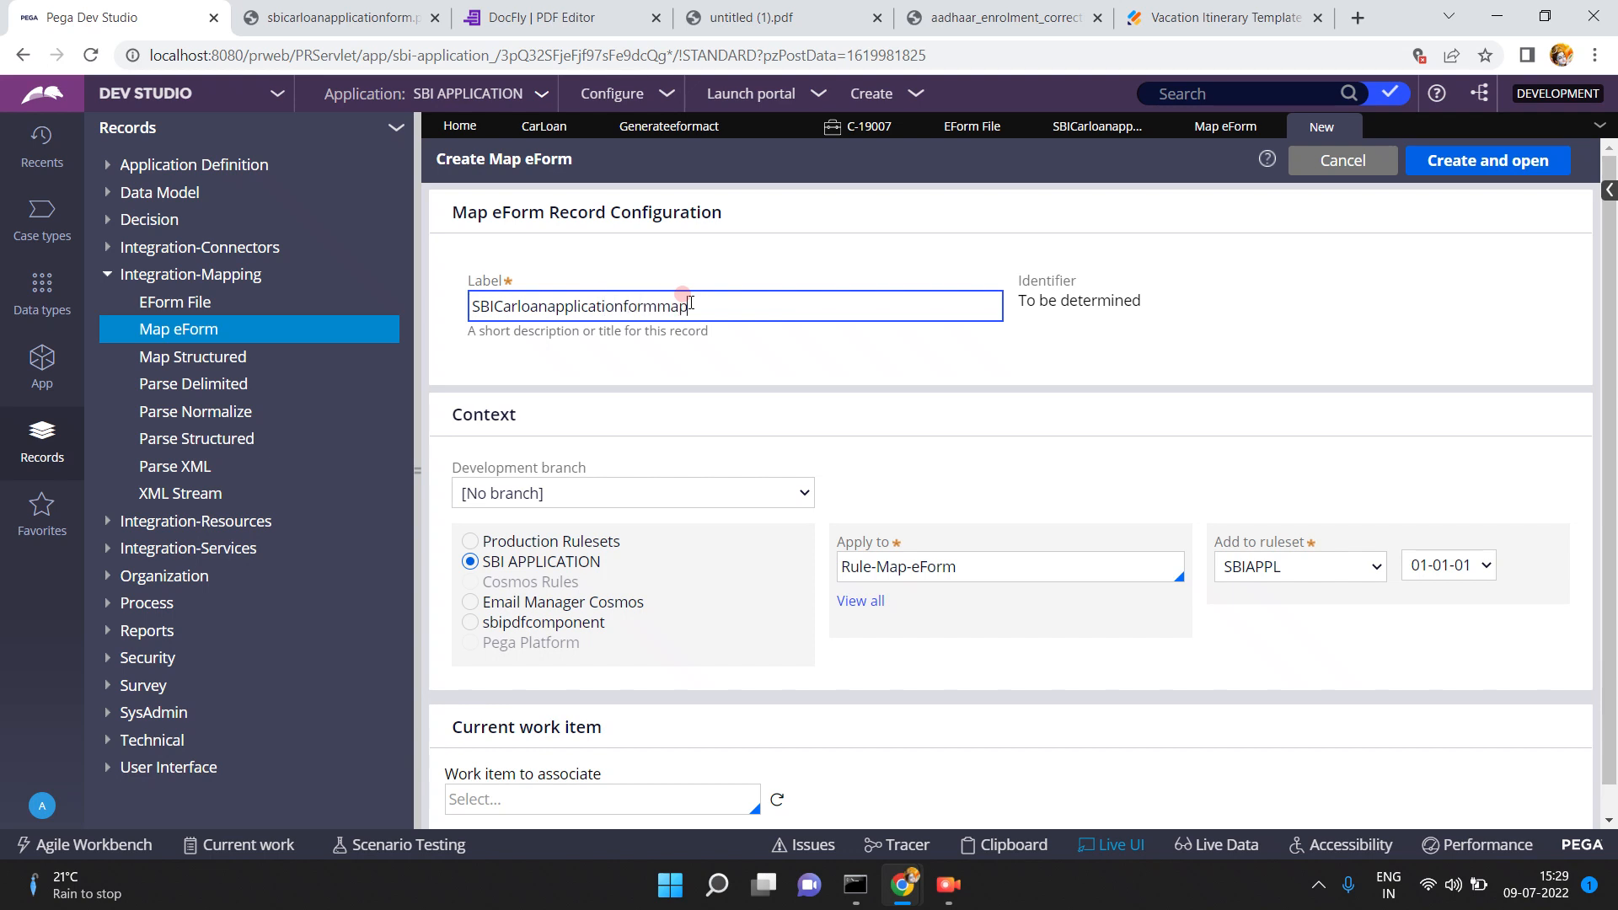
pyautogui.click(767, 379)
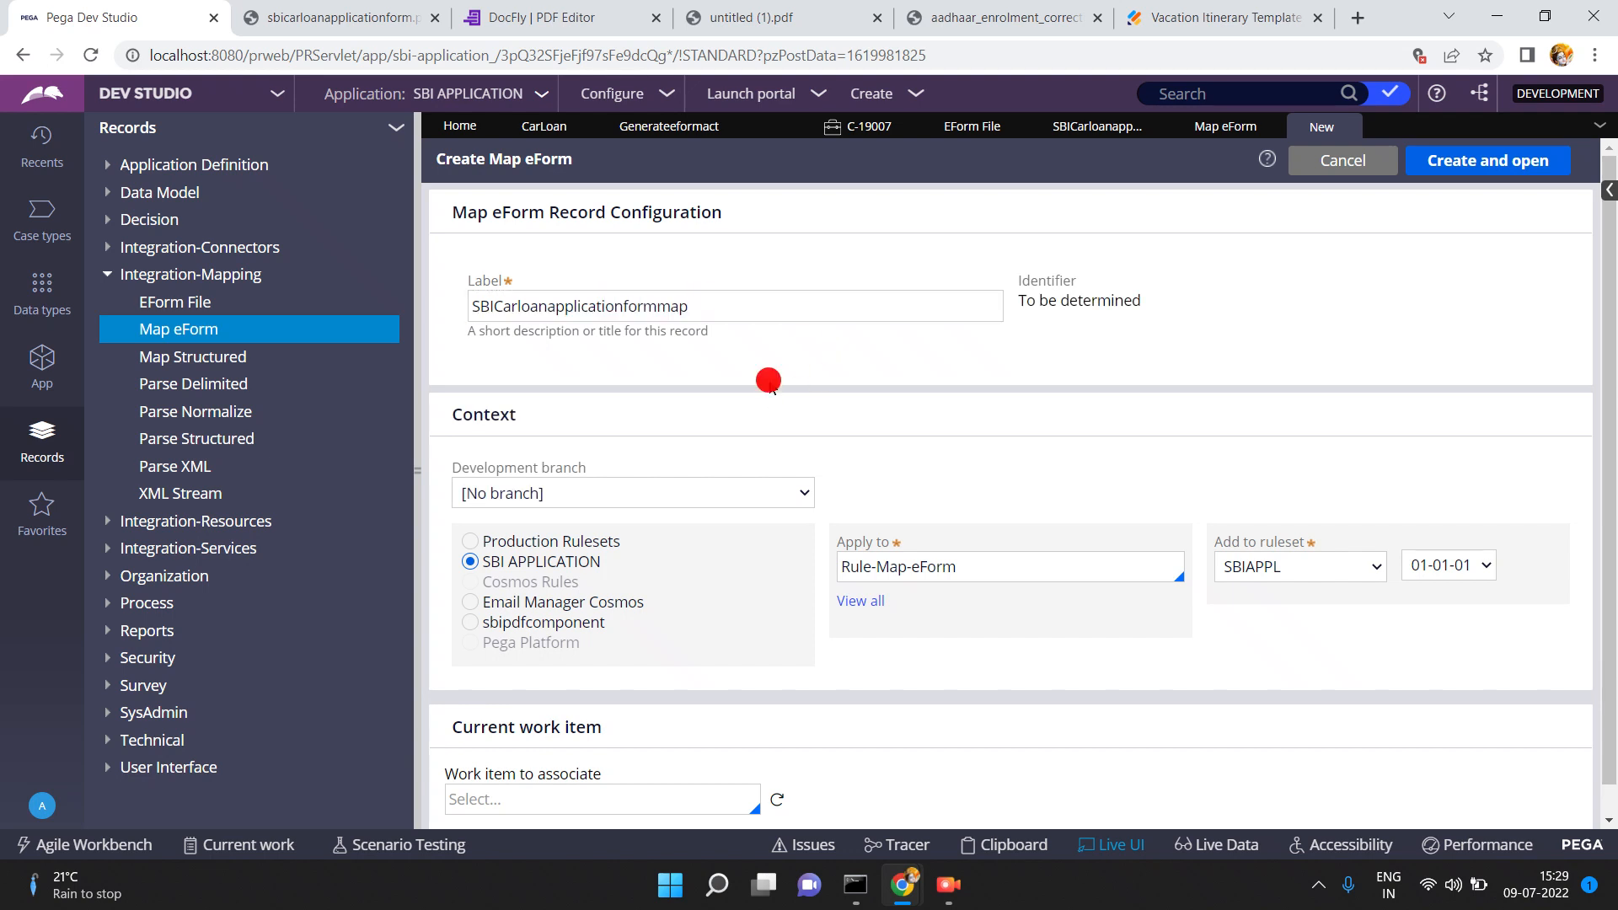
pyautogui.click(982, 564)
pyautogui.tripleClick(984, 564)
pyautogui.write('SB')
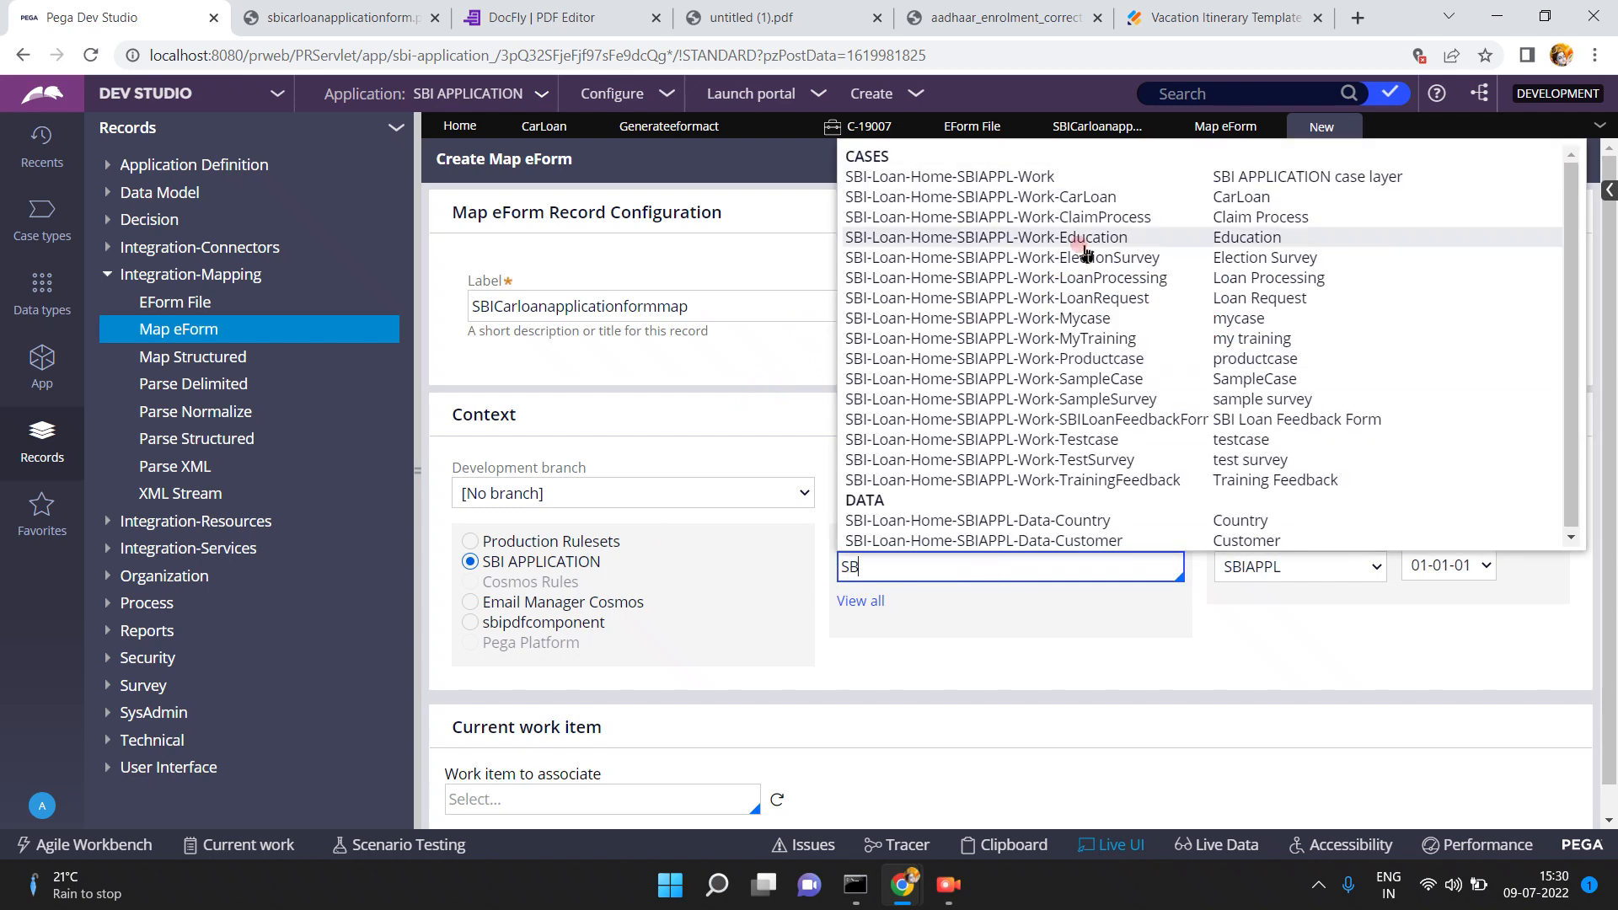
pyautogui.click(1072, 197)
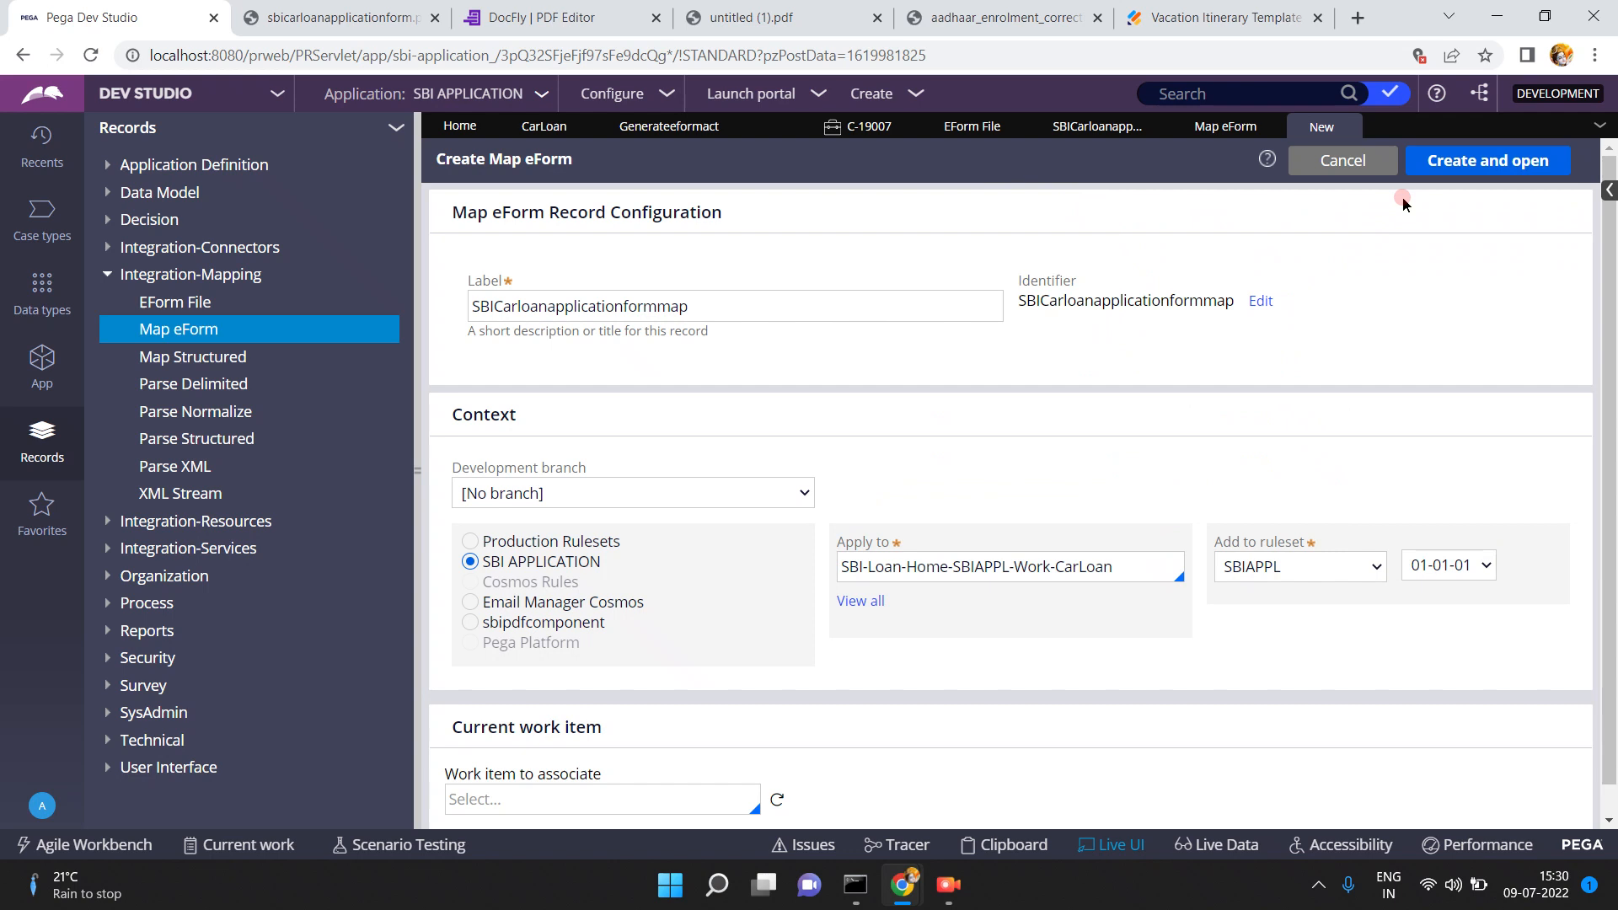
pyautogui.click(1447, 160)
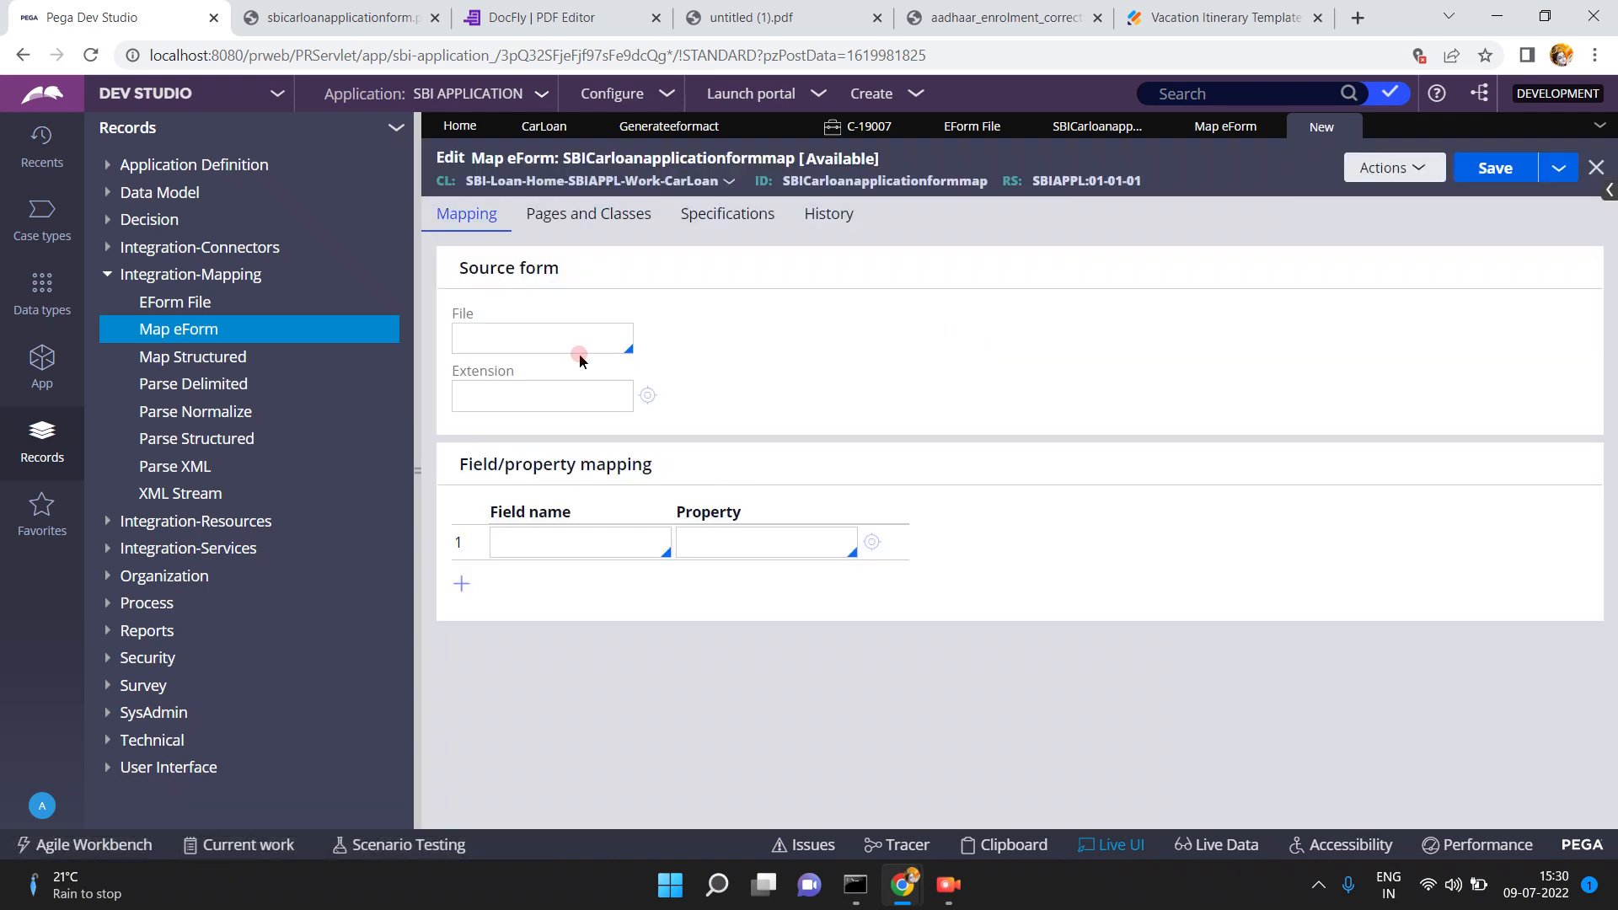
# - Set the map's source file to SBICarloanapplicationform with extension pdf
pyautogui.click(539, 338)
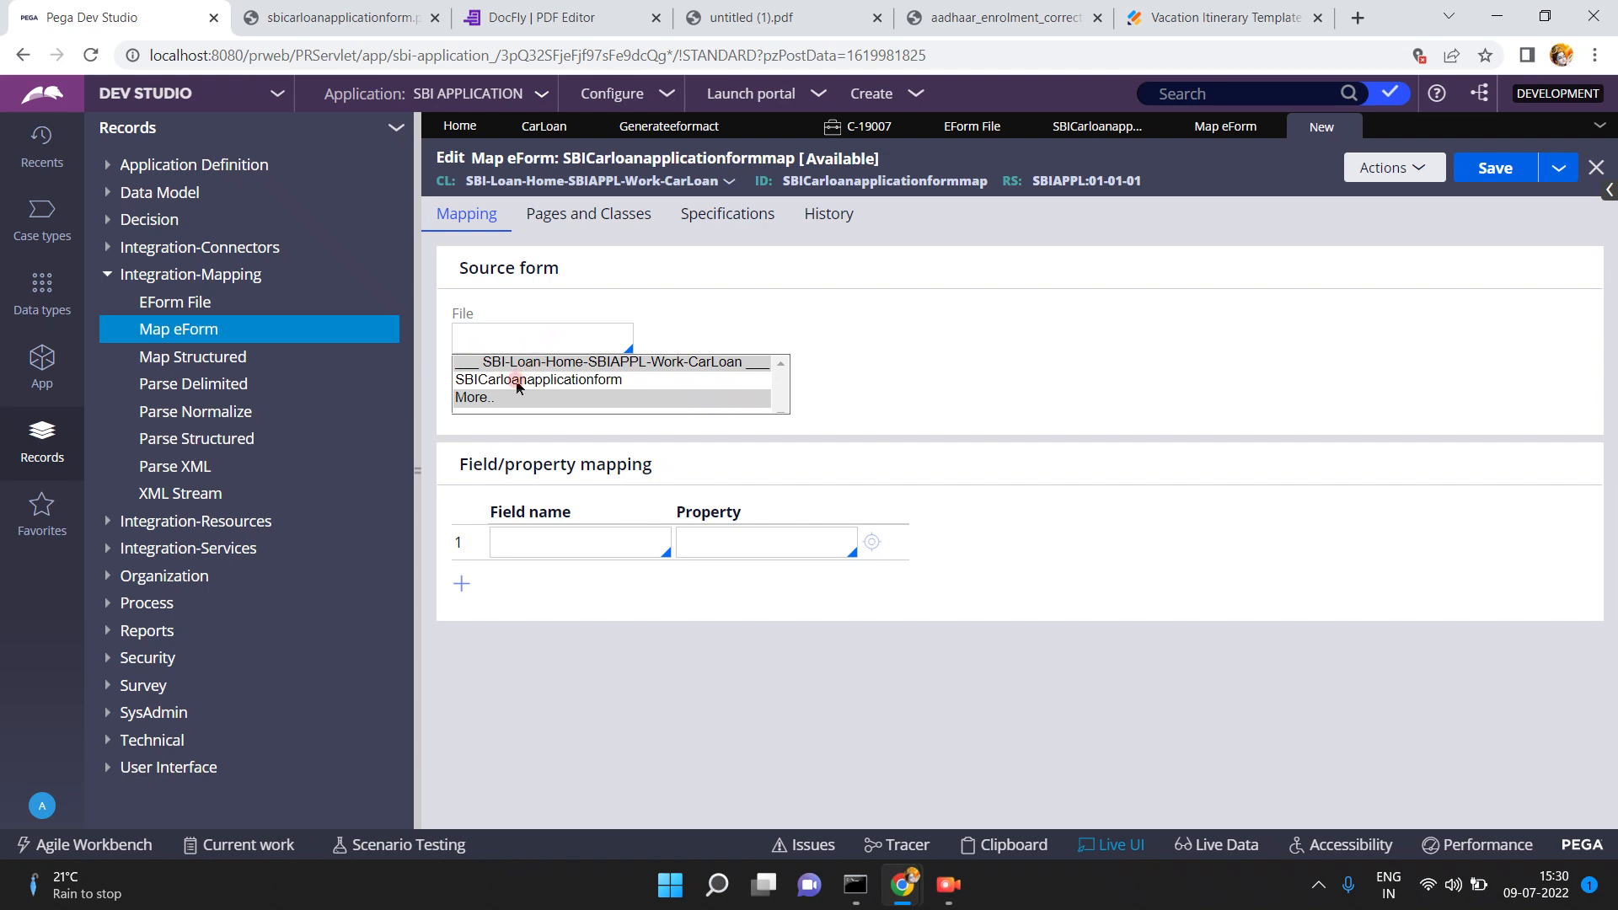
pyautogui.click(517, 381)
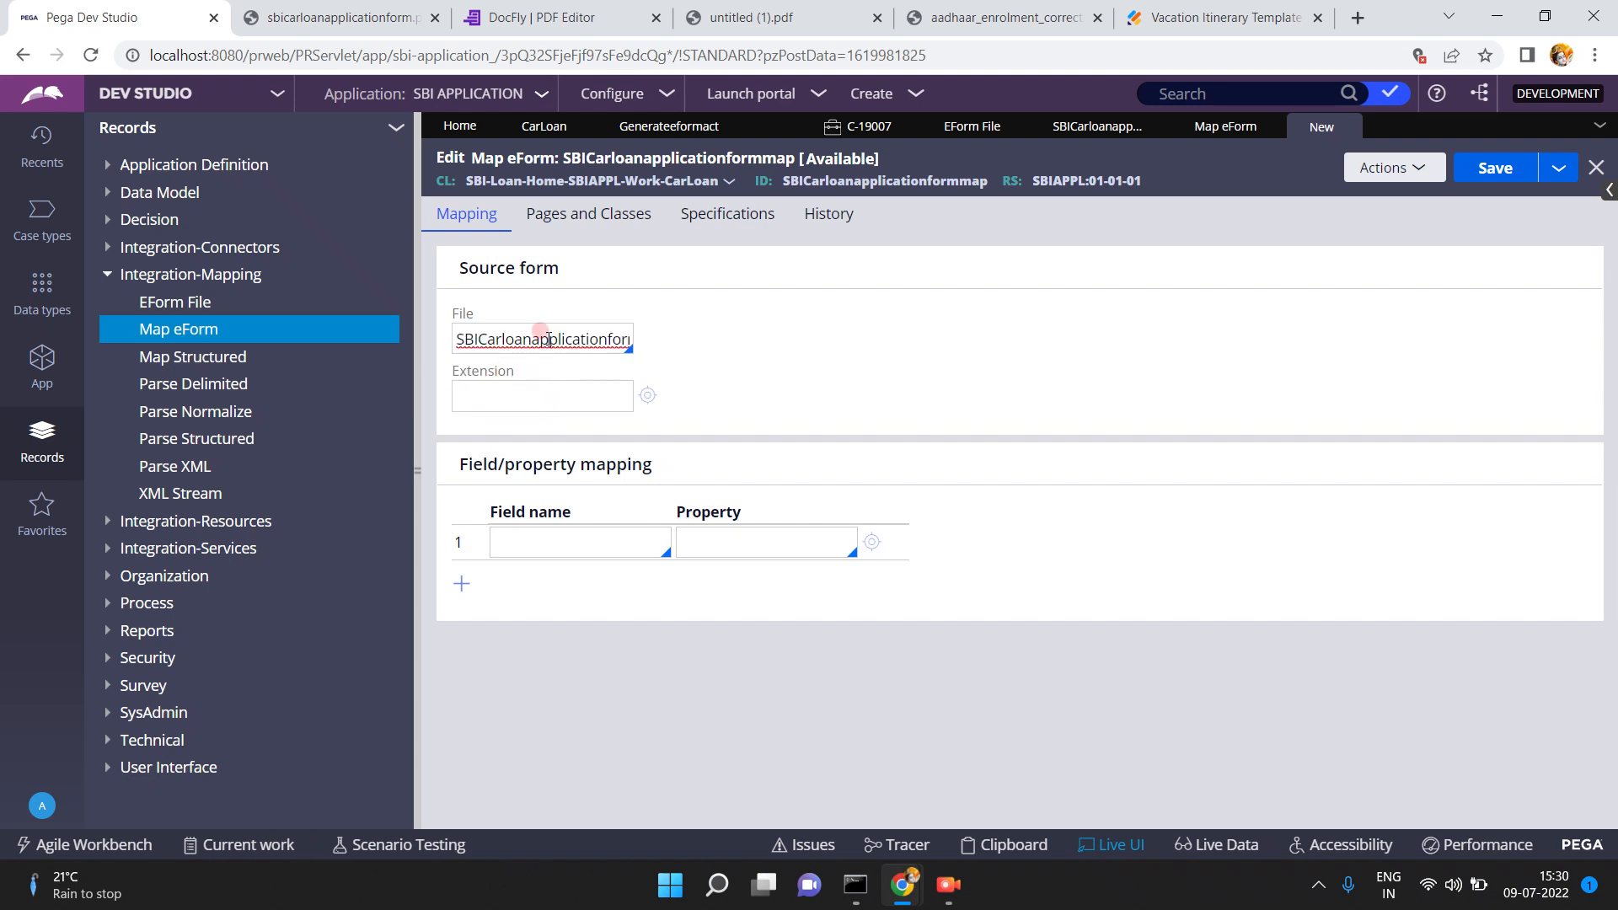
pyautogui.click(524, 401)
pyautogui.write('pdf')
pyautogui.click(538, 642)
# - Map PDF field firstn to .firstname and lastn to .lastname
pyautogui.click(541, 534)
pyautogui.click(541, 534)
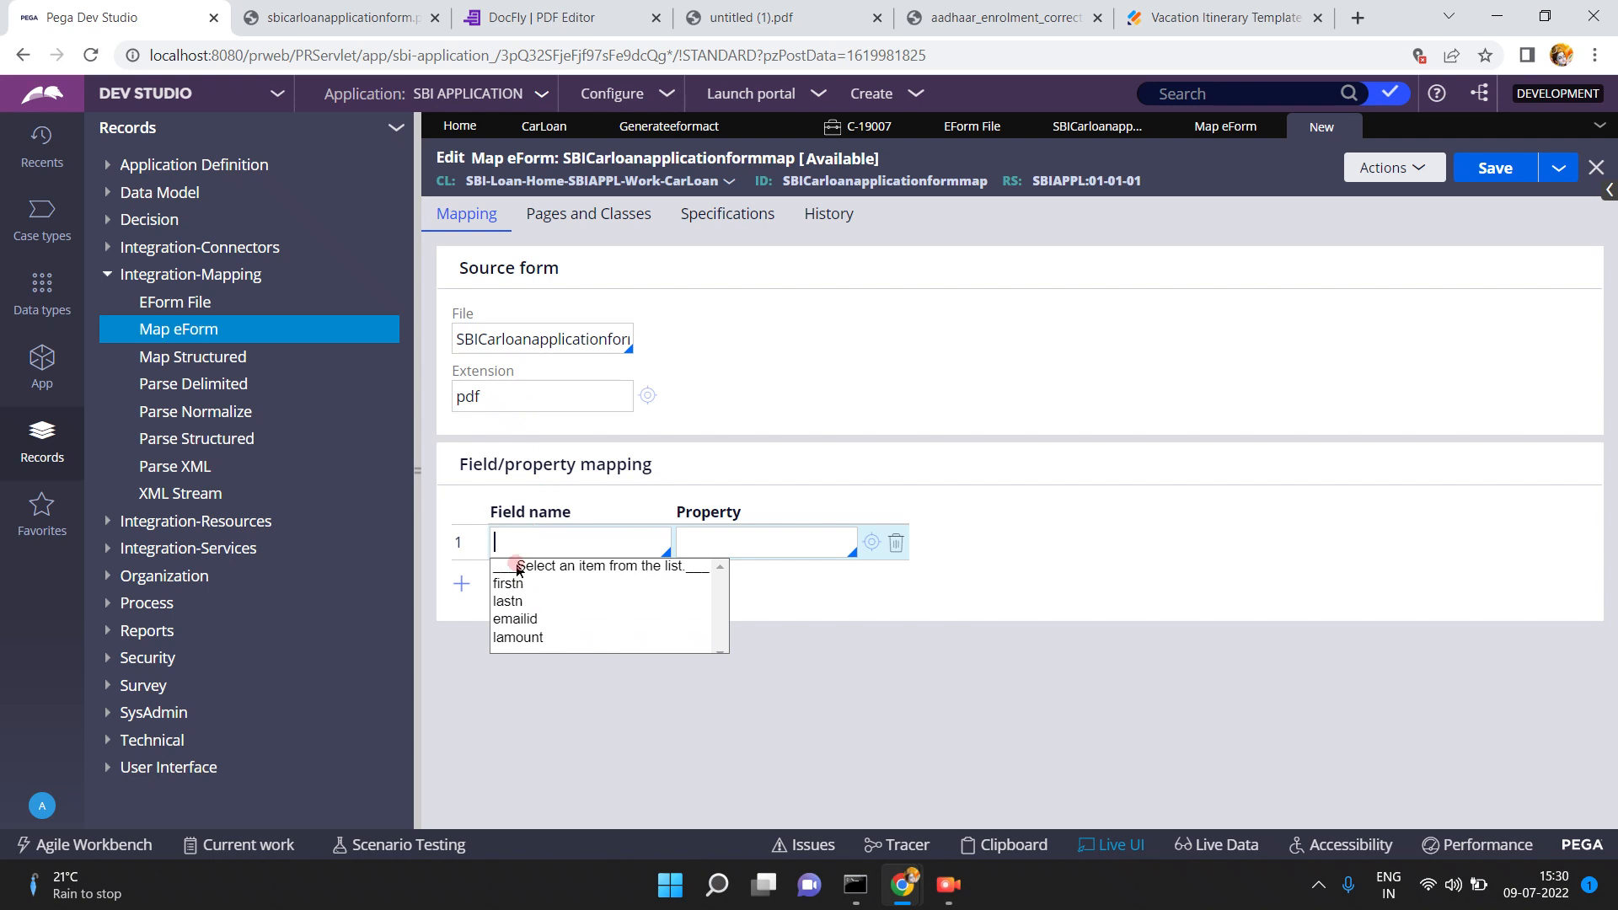
pyautogui.click(511, 590)
pyautogui.click(721, 542)
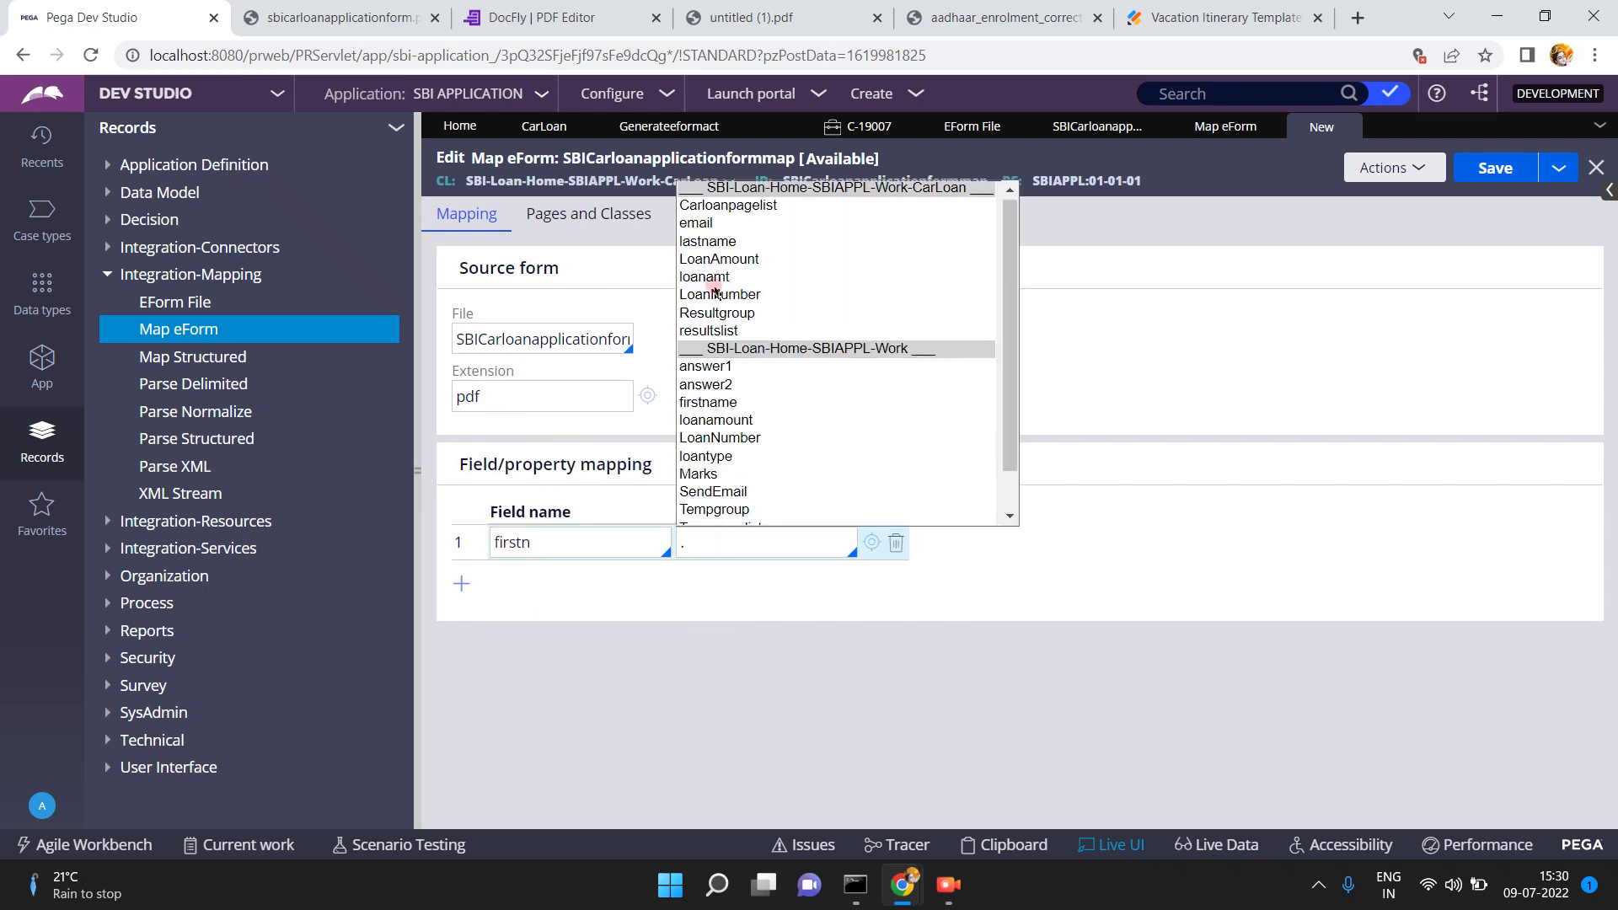
pyautogui.click(710, 402)
pyautogui.click(461, 583)
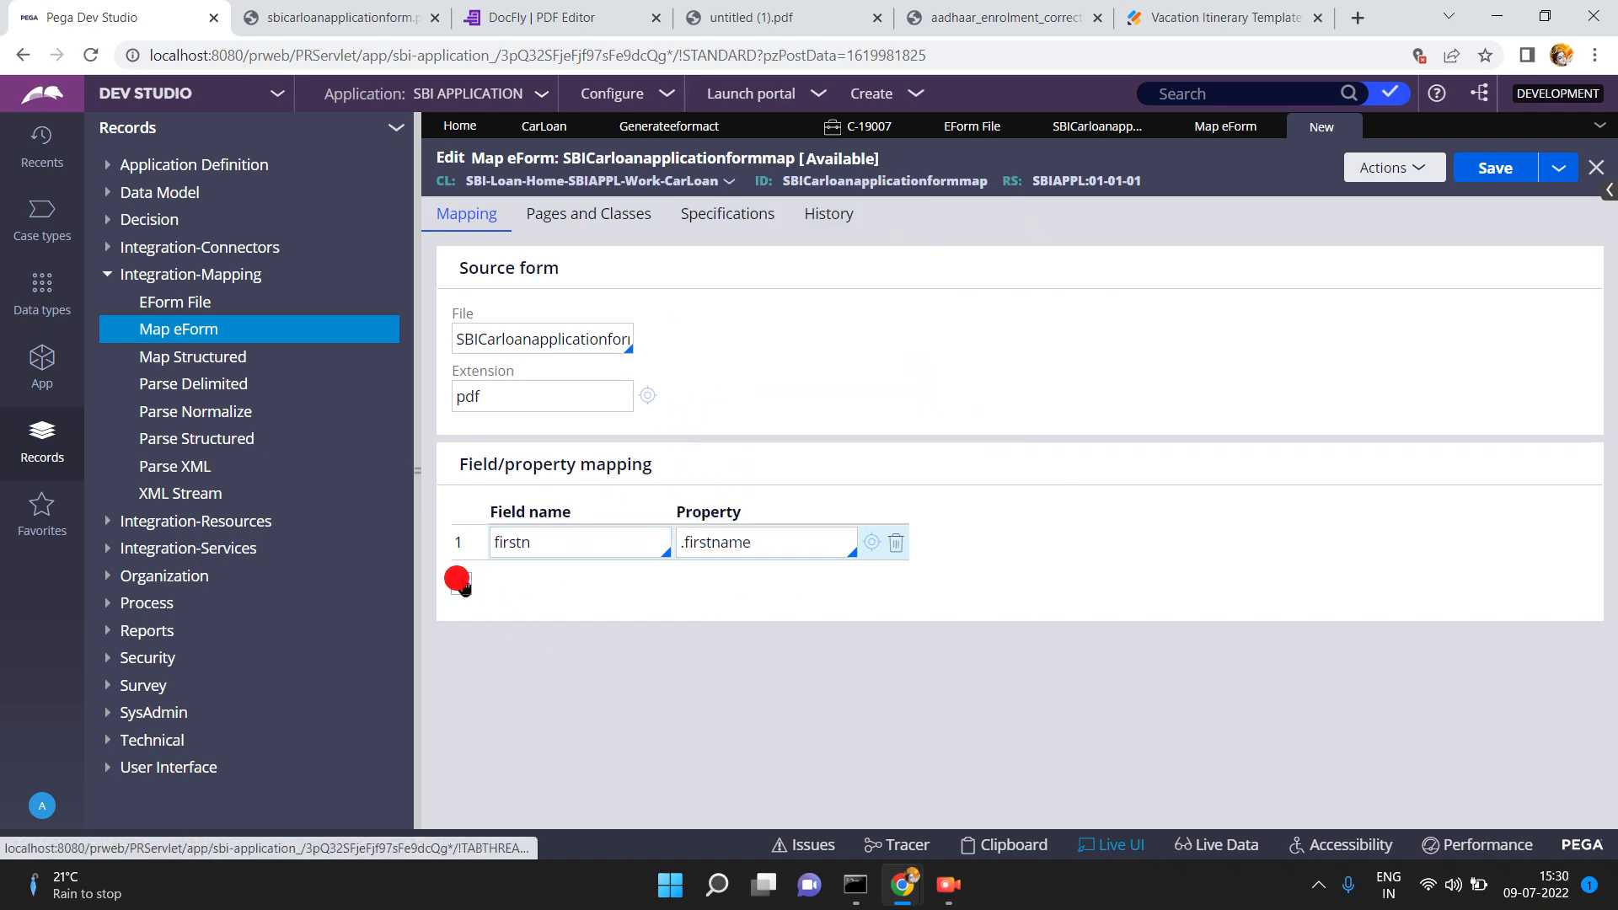
pyautogui.click(514, 573)
pyautogui.write('f')
pyautogui.press('BackSpace')
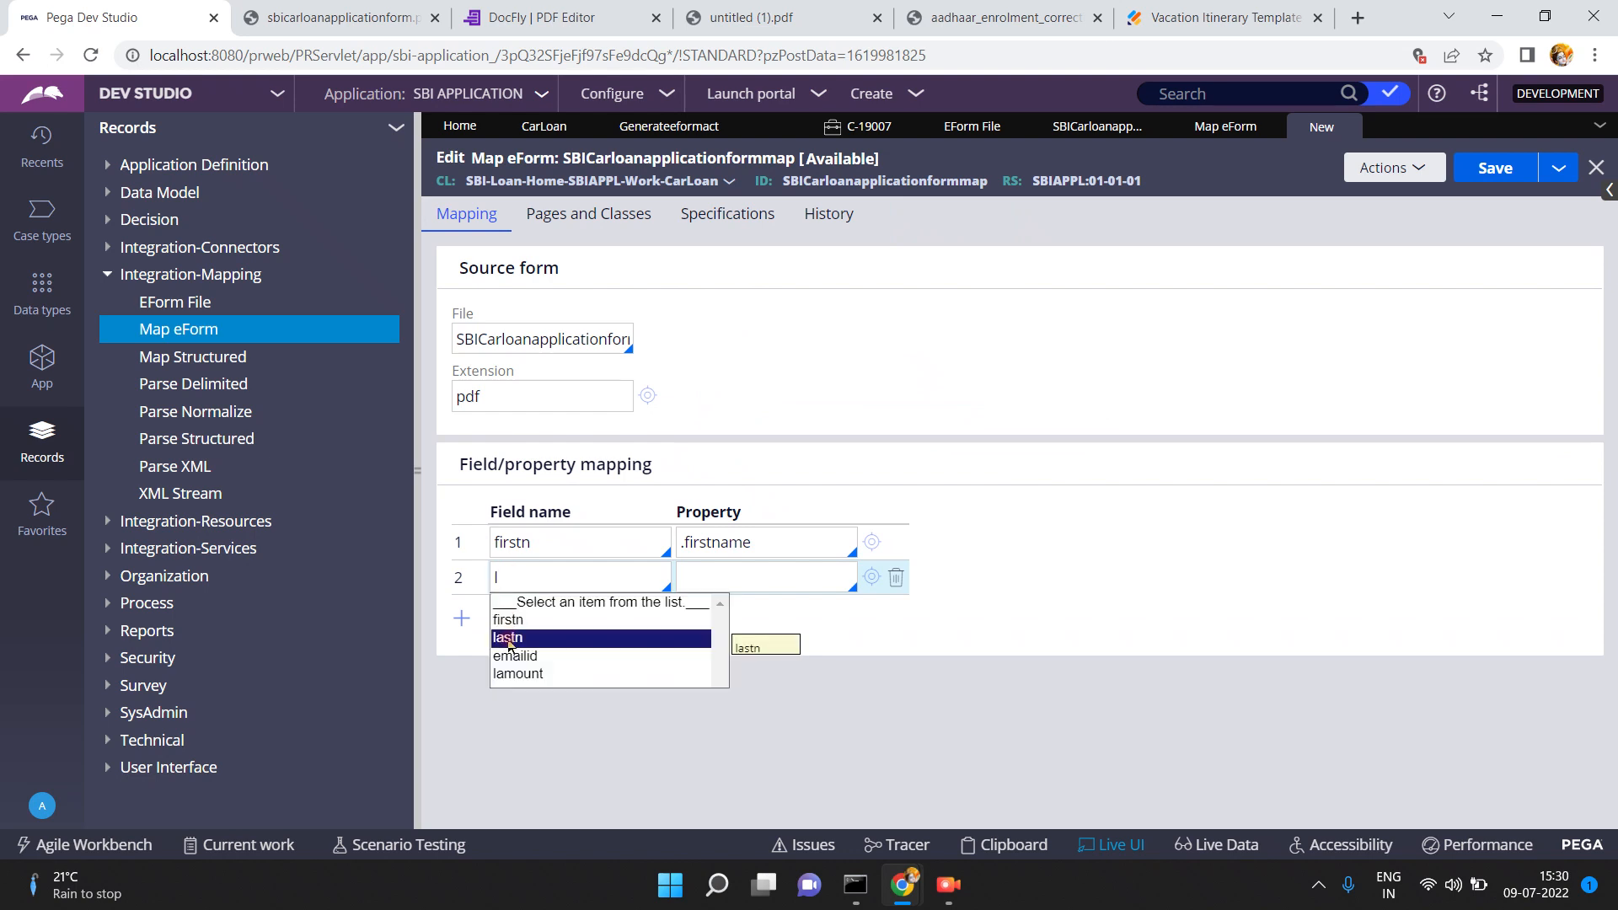
pyautogui.click(508, 639)
pyautogui.click(729, 573)
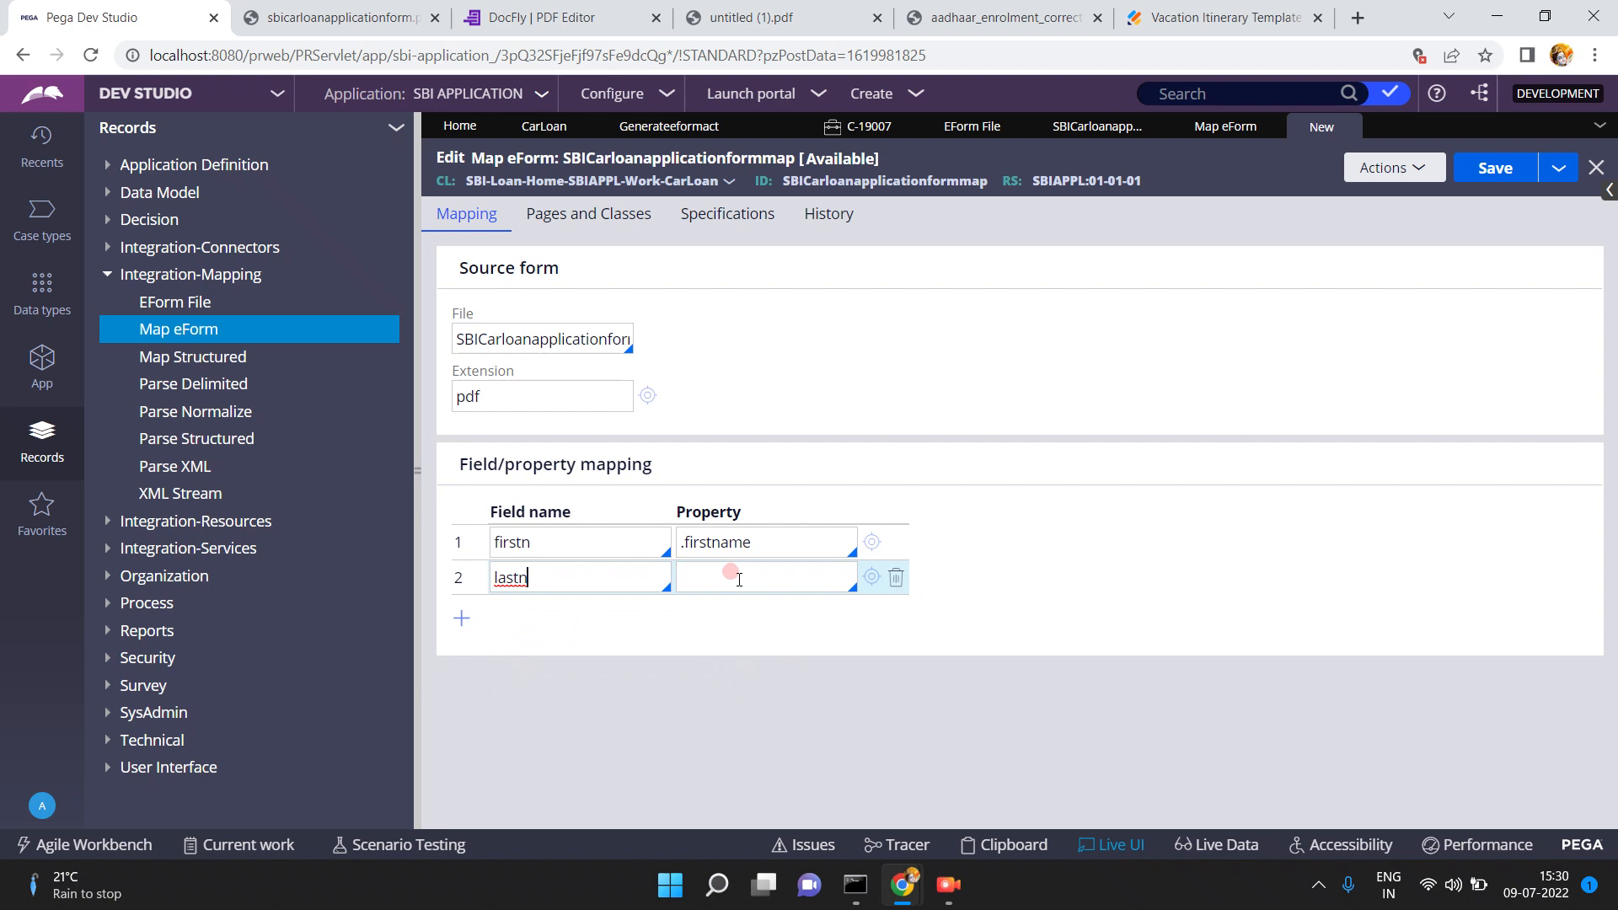
pyautogui.write('.')
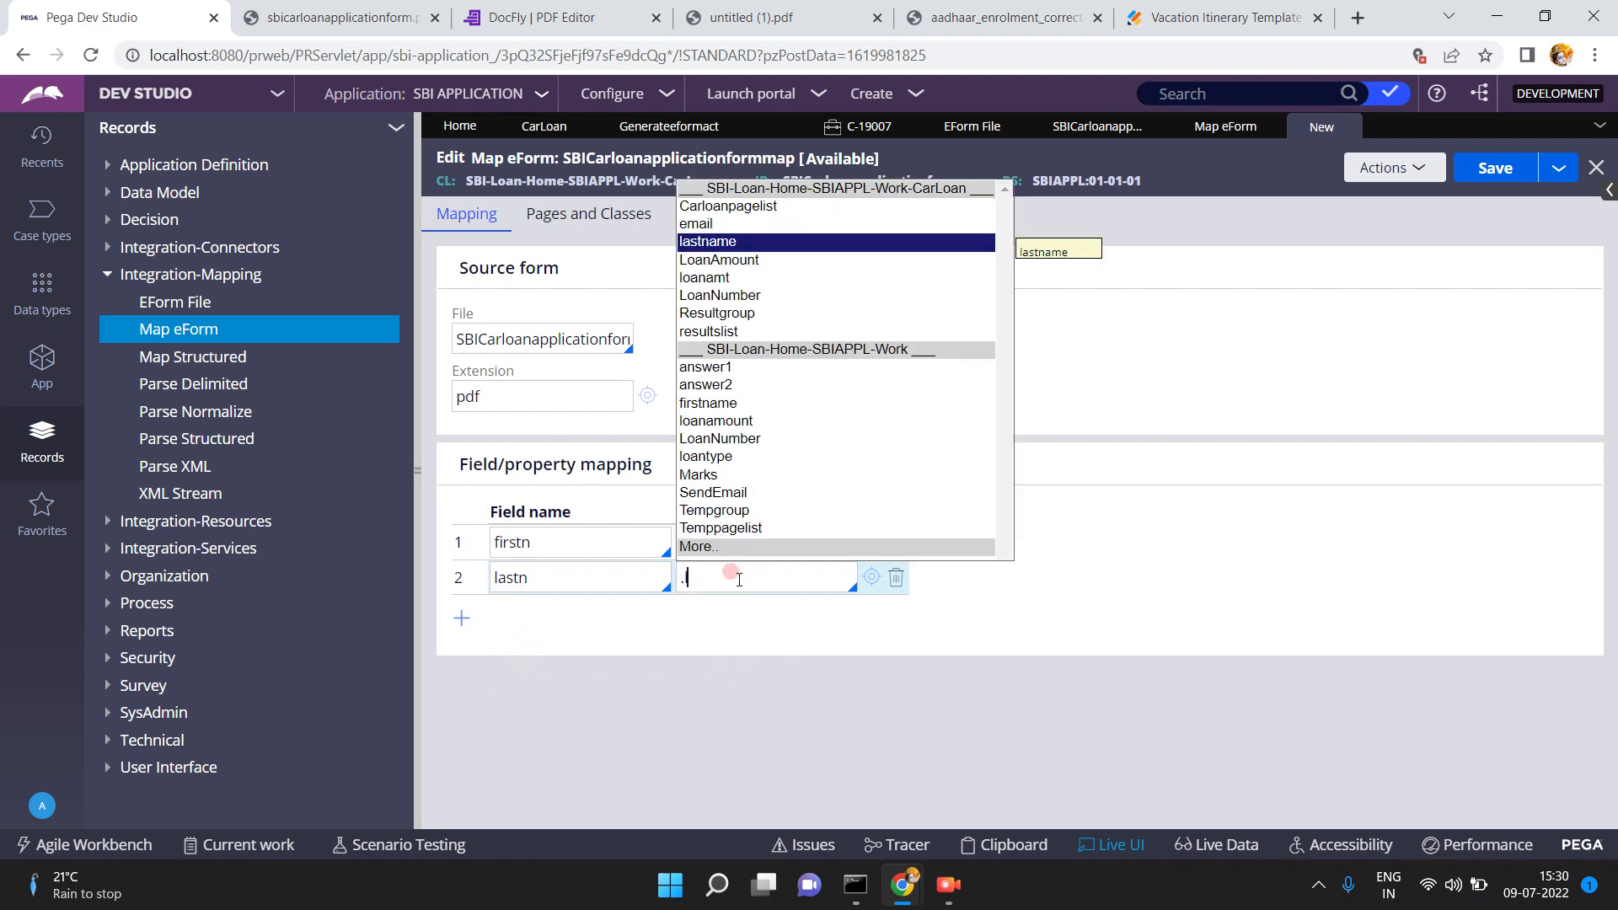
pyautogui.write('l')
pyautogui.click(722, 242)
# - Map PDF field emailid to .email and lamount to .LoanAmount
pyautogui.click(463, 616)
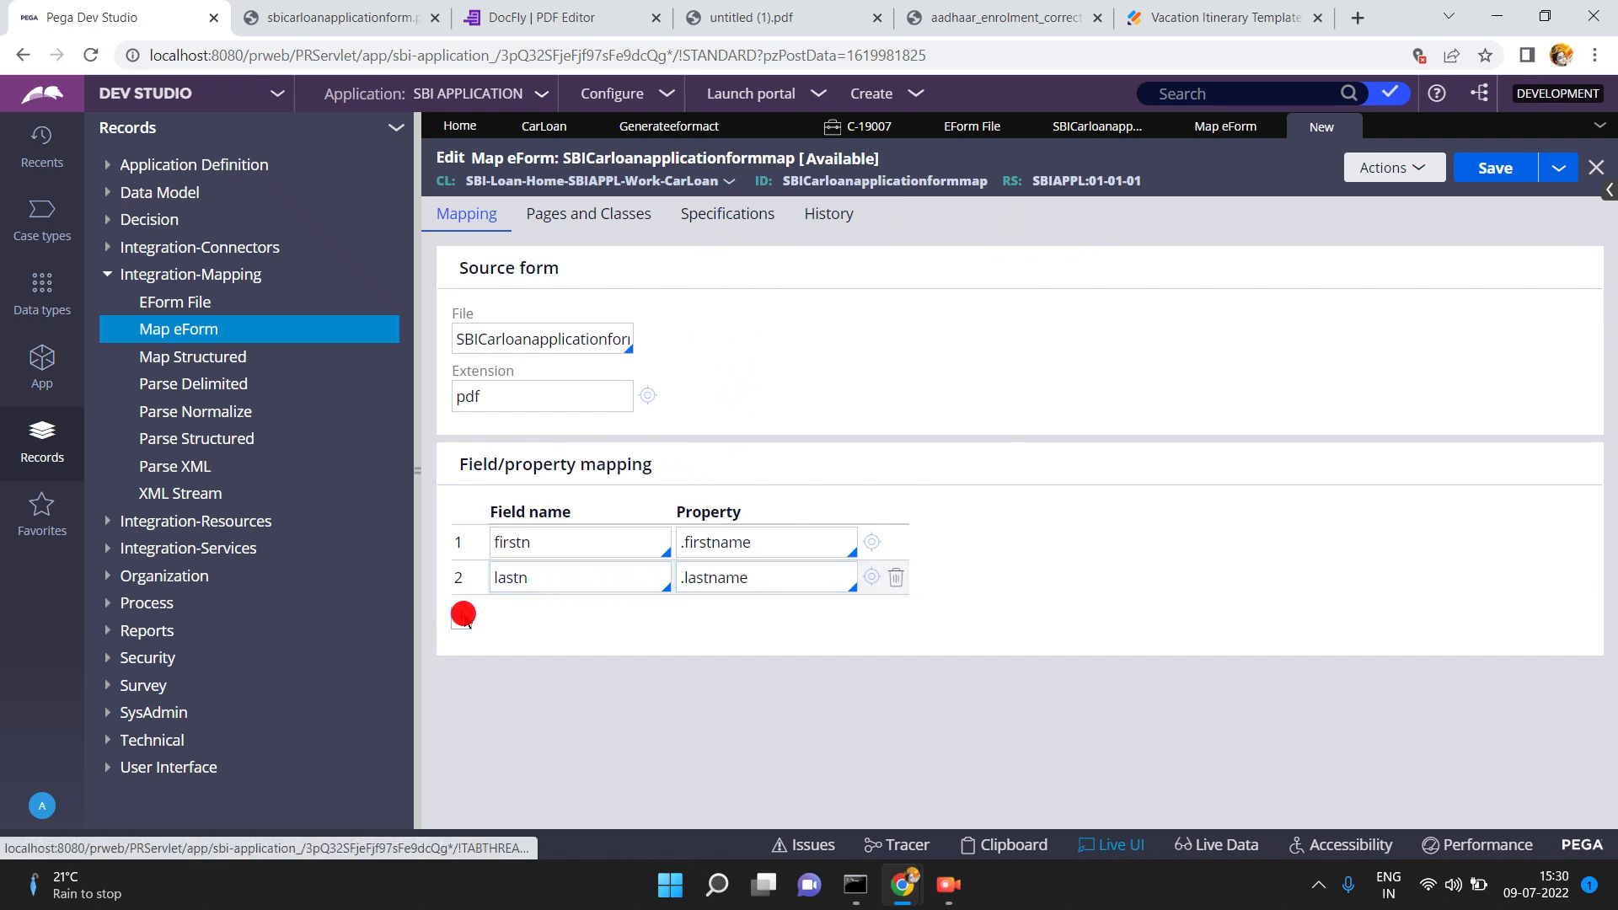
pyautogui.click(505, 612)
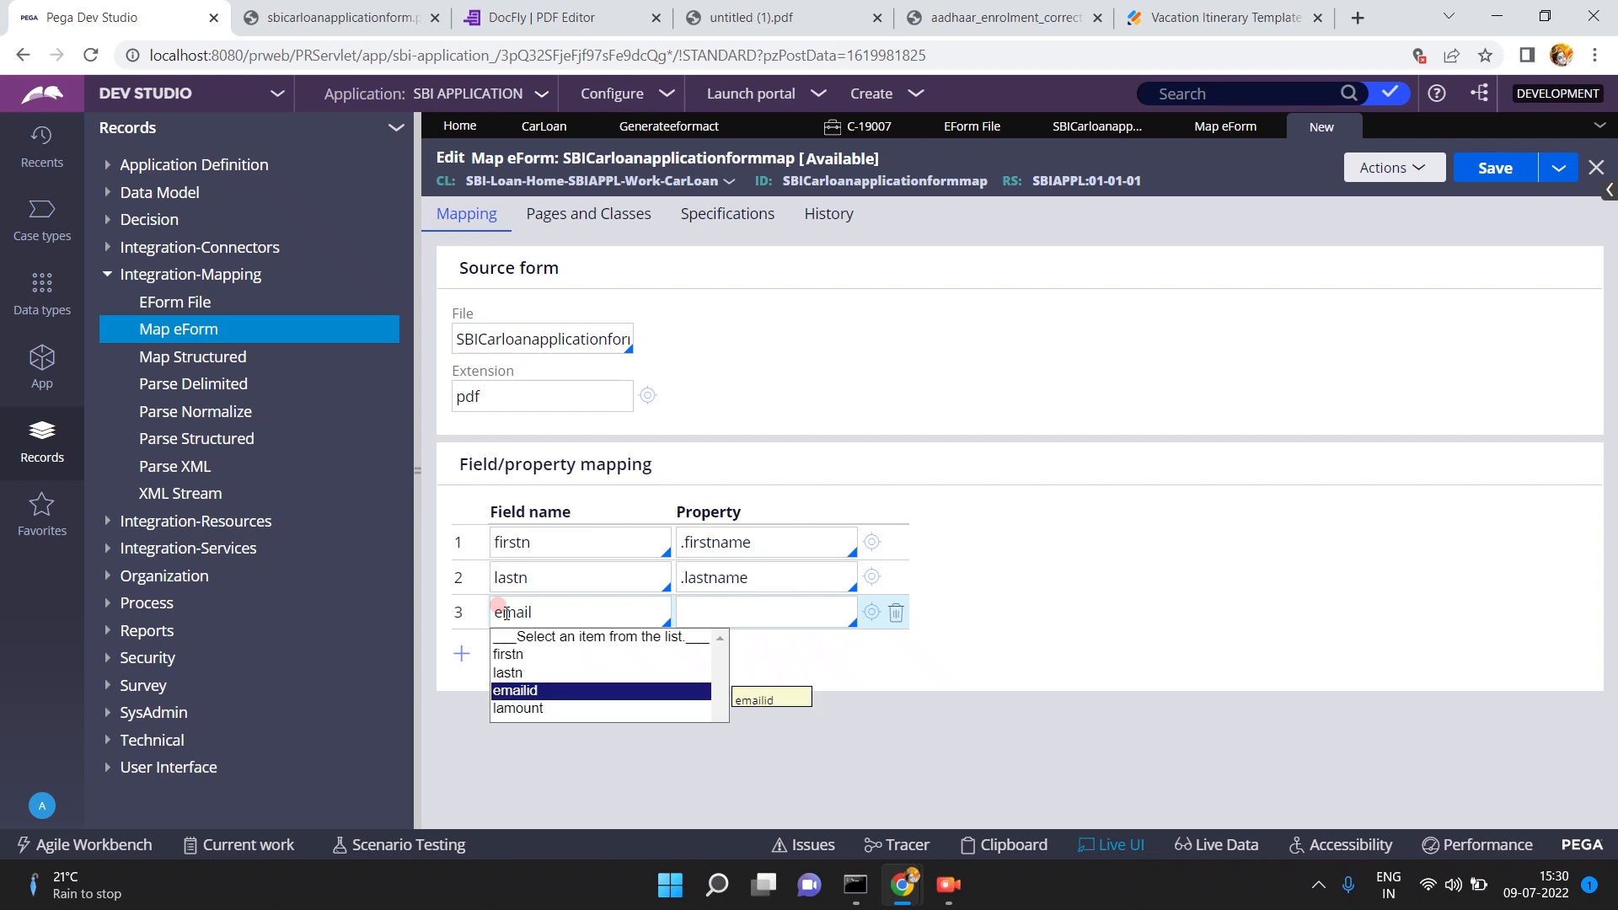
pyautogui.click(535, 690)
pyautogui.click(703, 613)
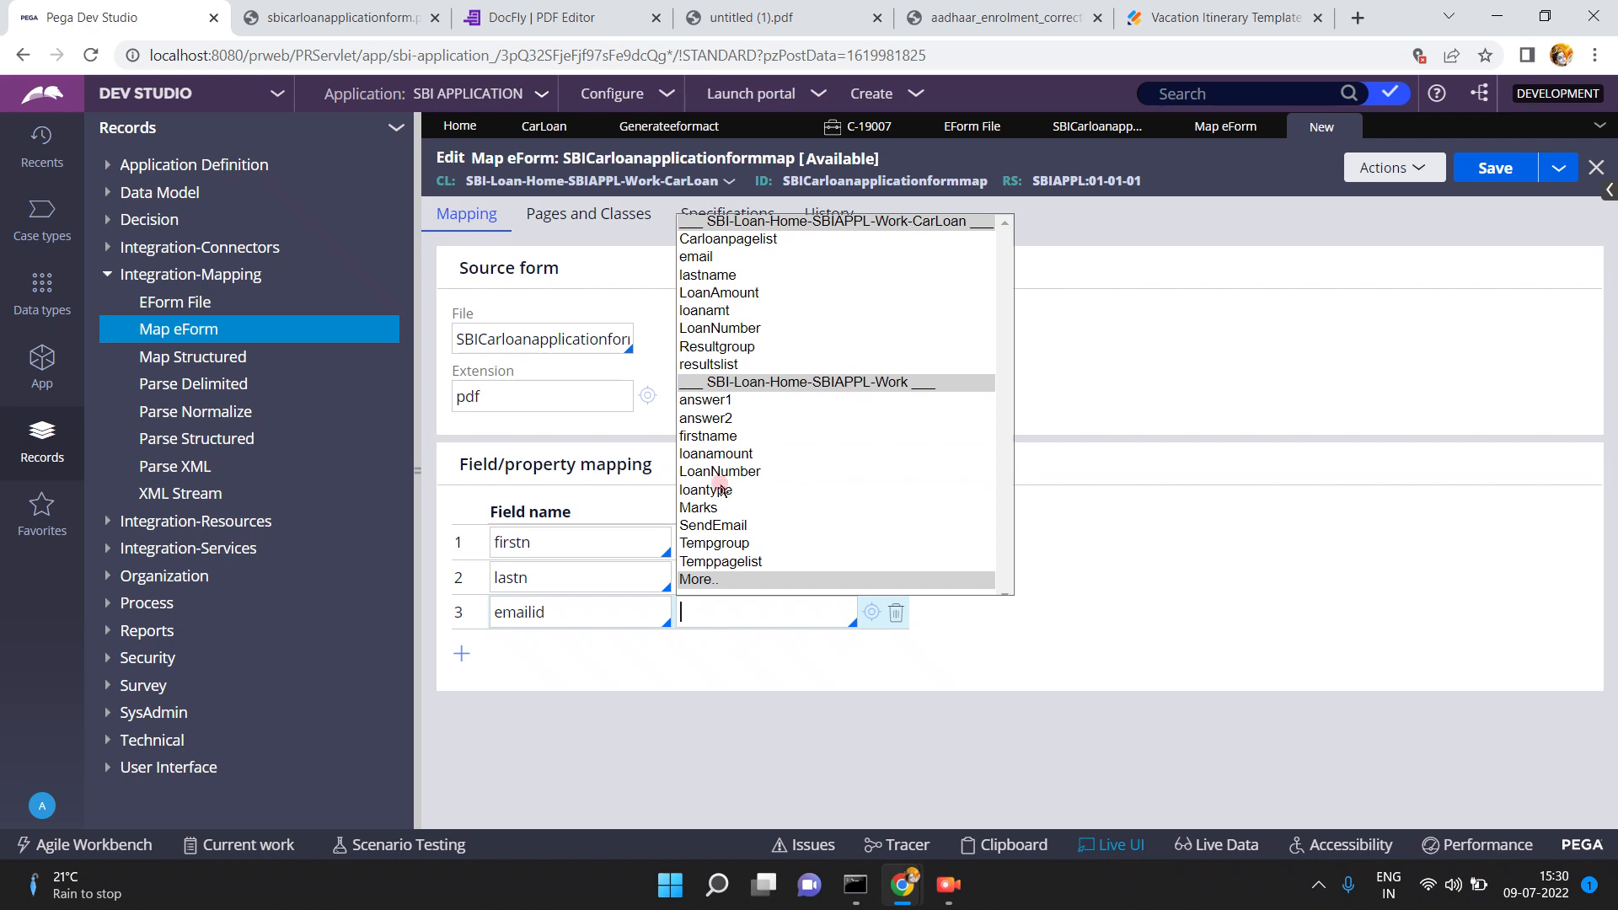
pyautogui.click(697, 256)
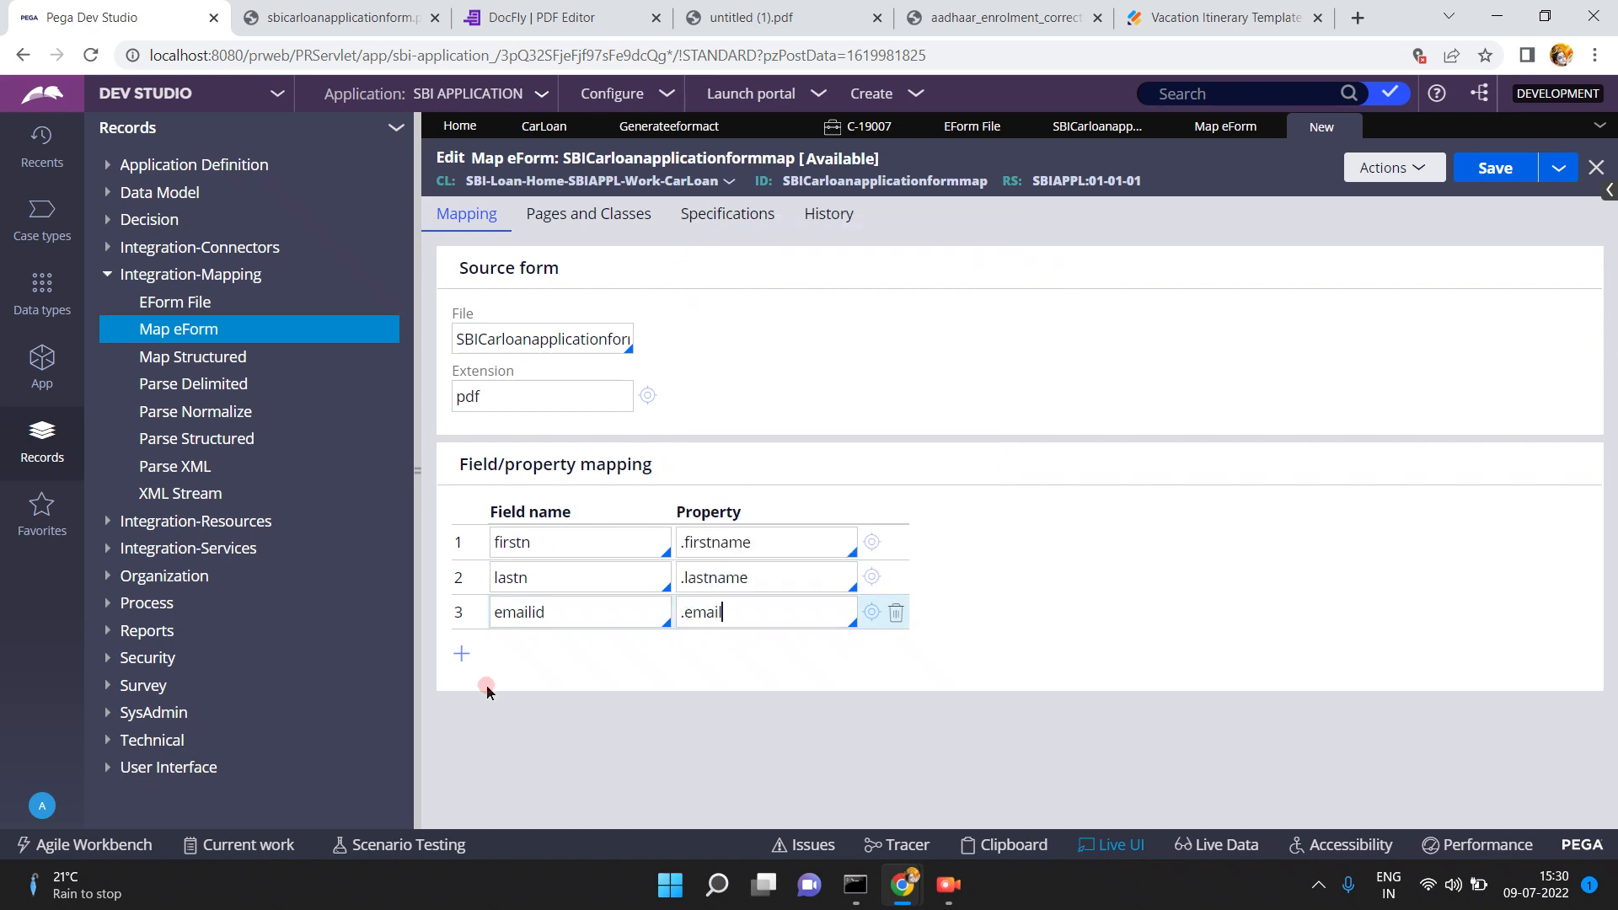
pyautogui.click(469, 653)
pyautogui.click(533, 640)
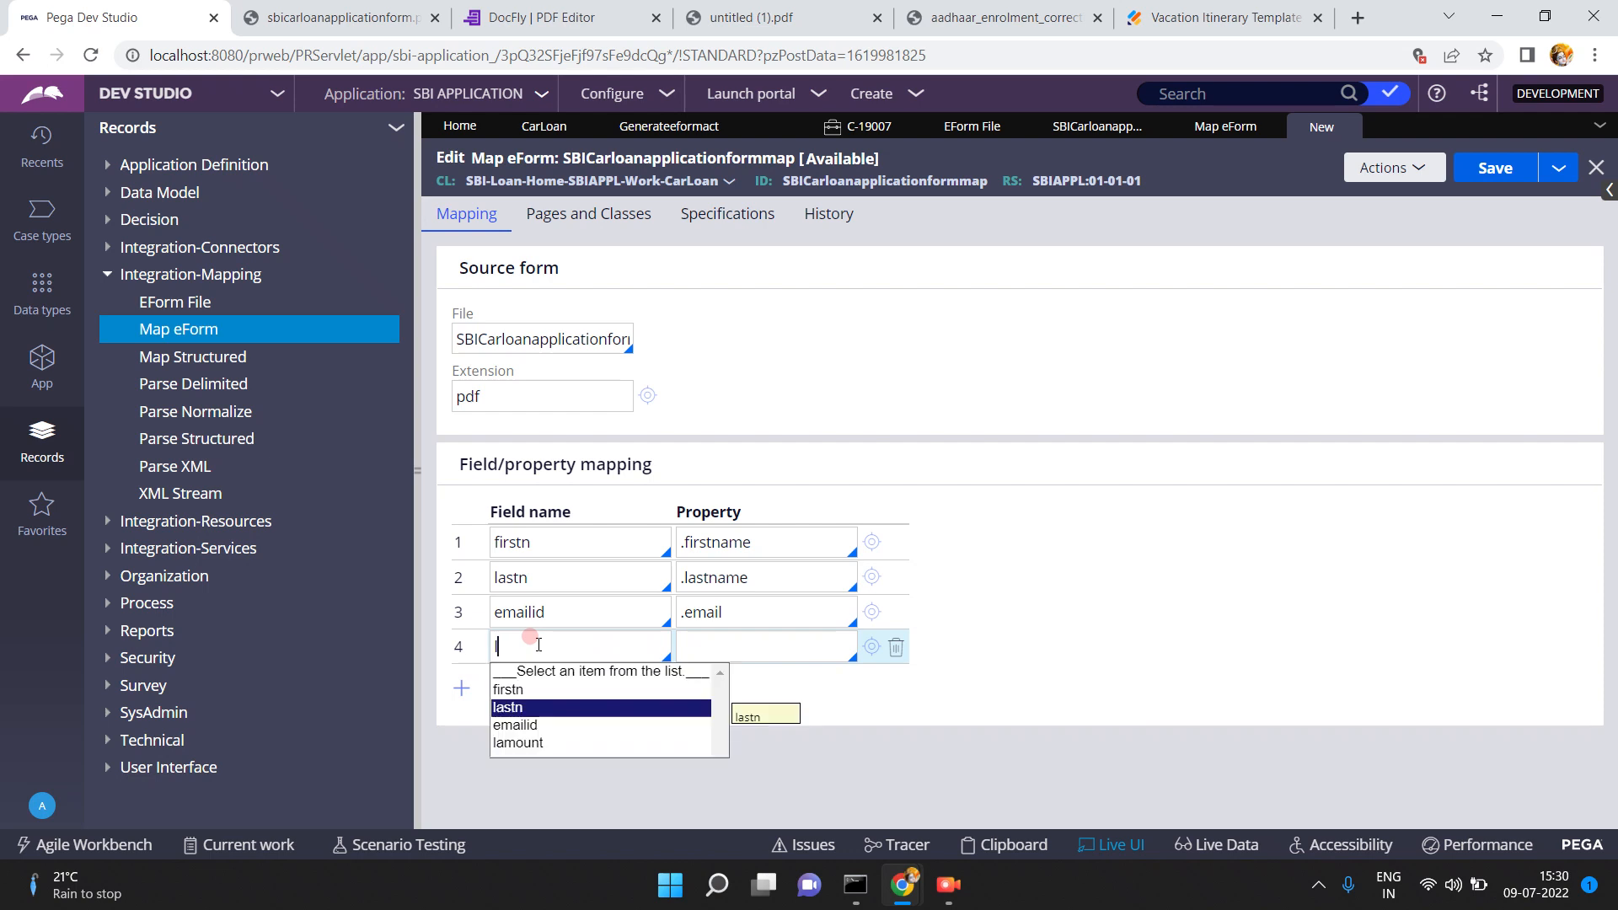
pyautogui.click(519, 743)
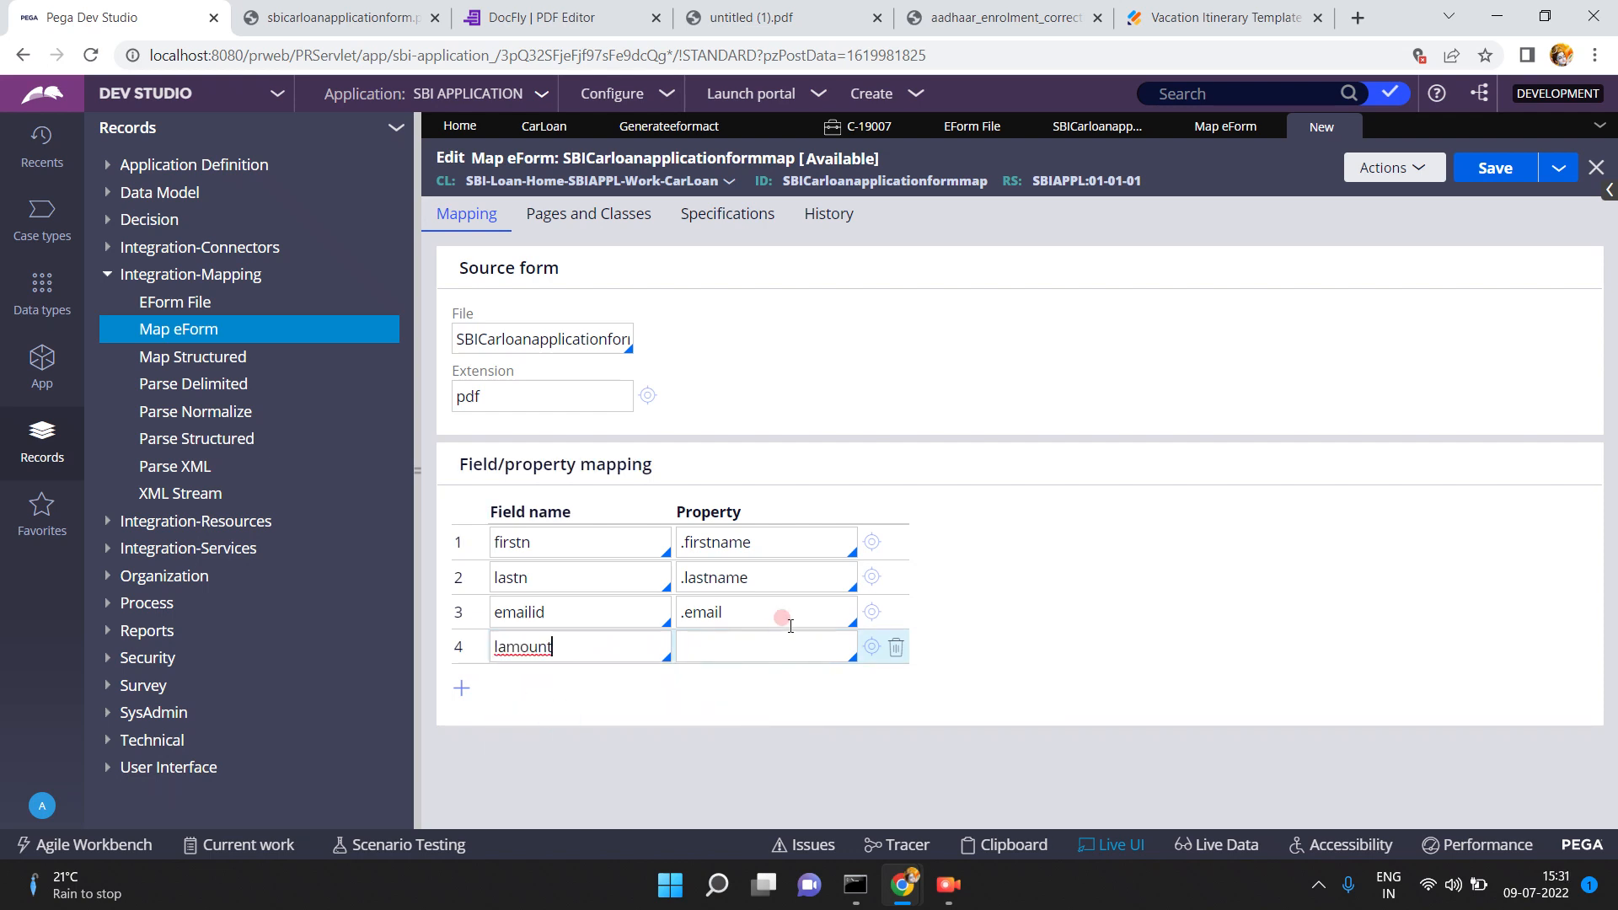
pyautogui.click(737, 642)
pyautogui.write('.')
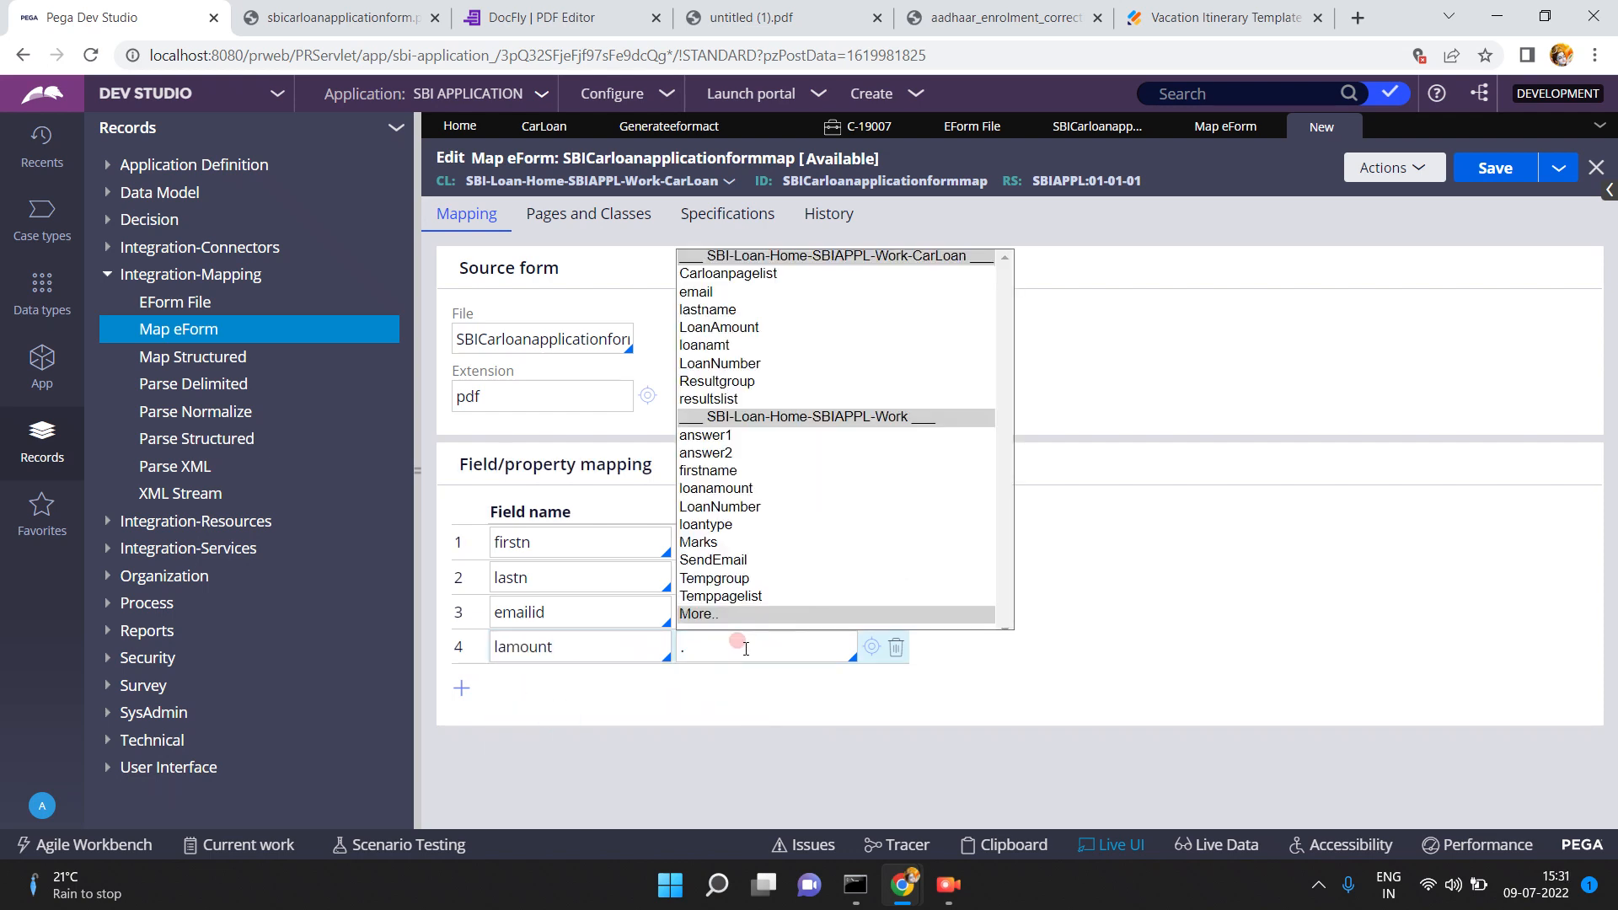
pyautogui.click(730, 330)
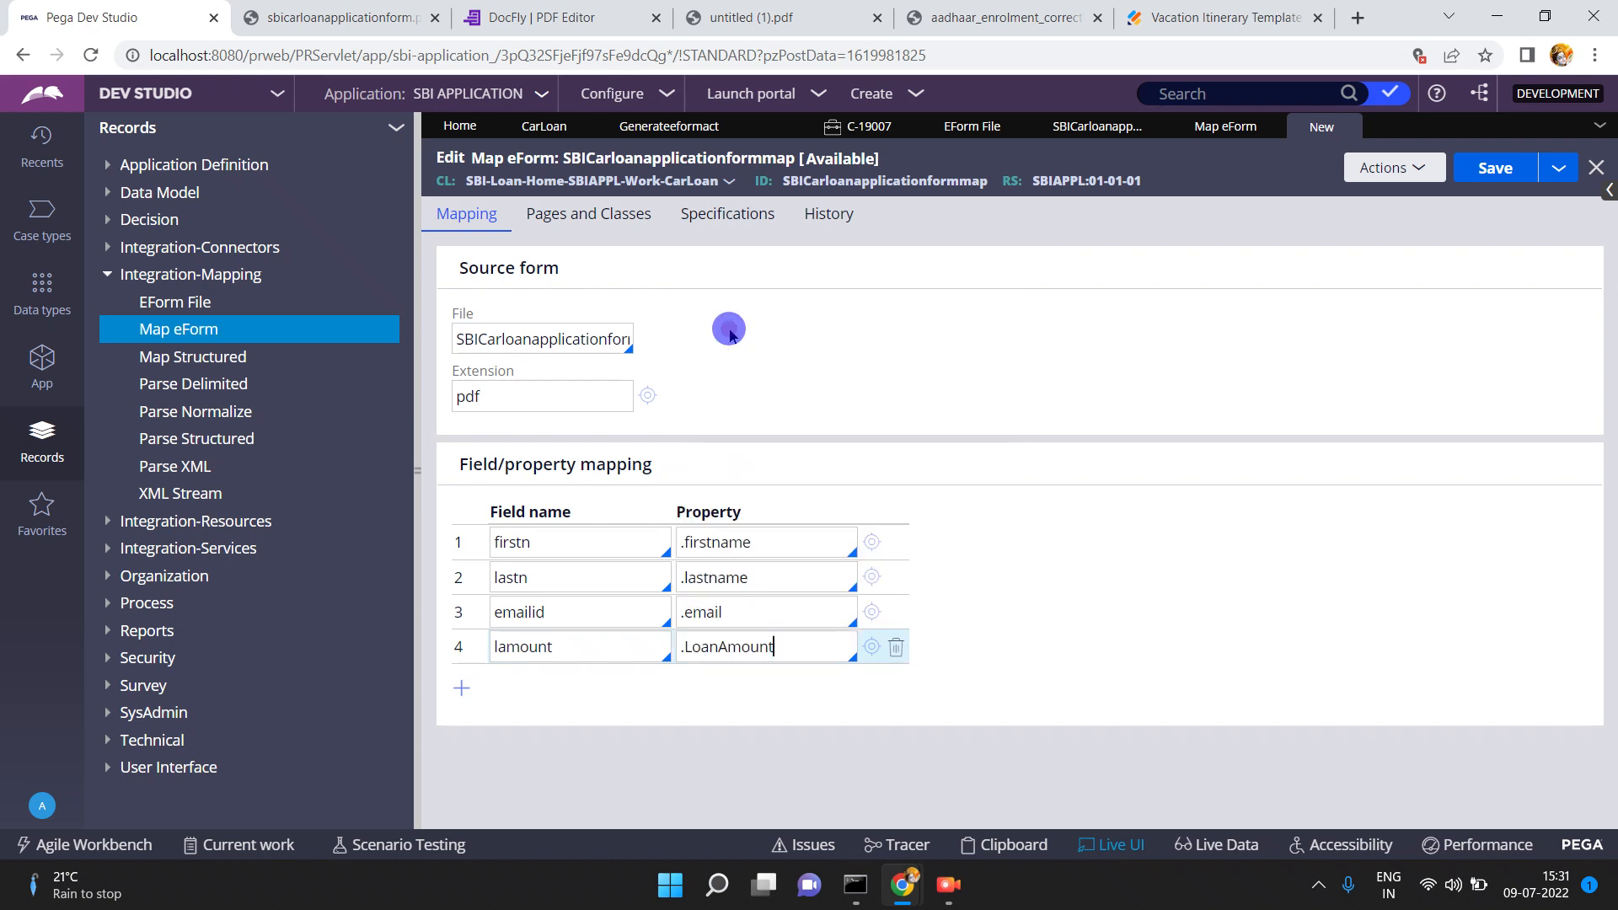
# - Save the SBICarloanapplicationformmap record, review the firstn mapping, and close it
pyautogui.click(1490, 175)
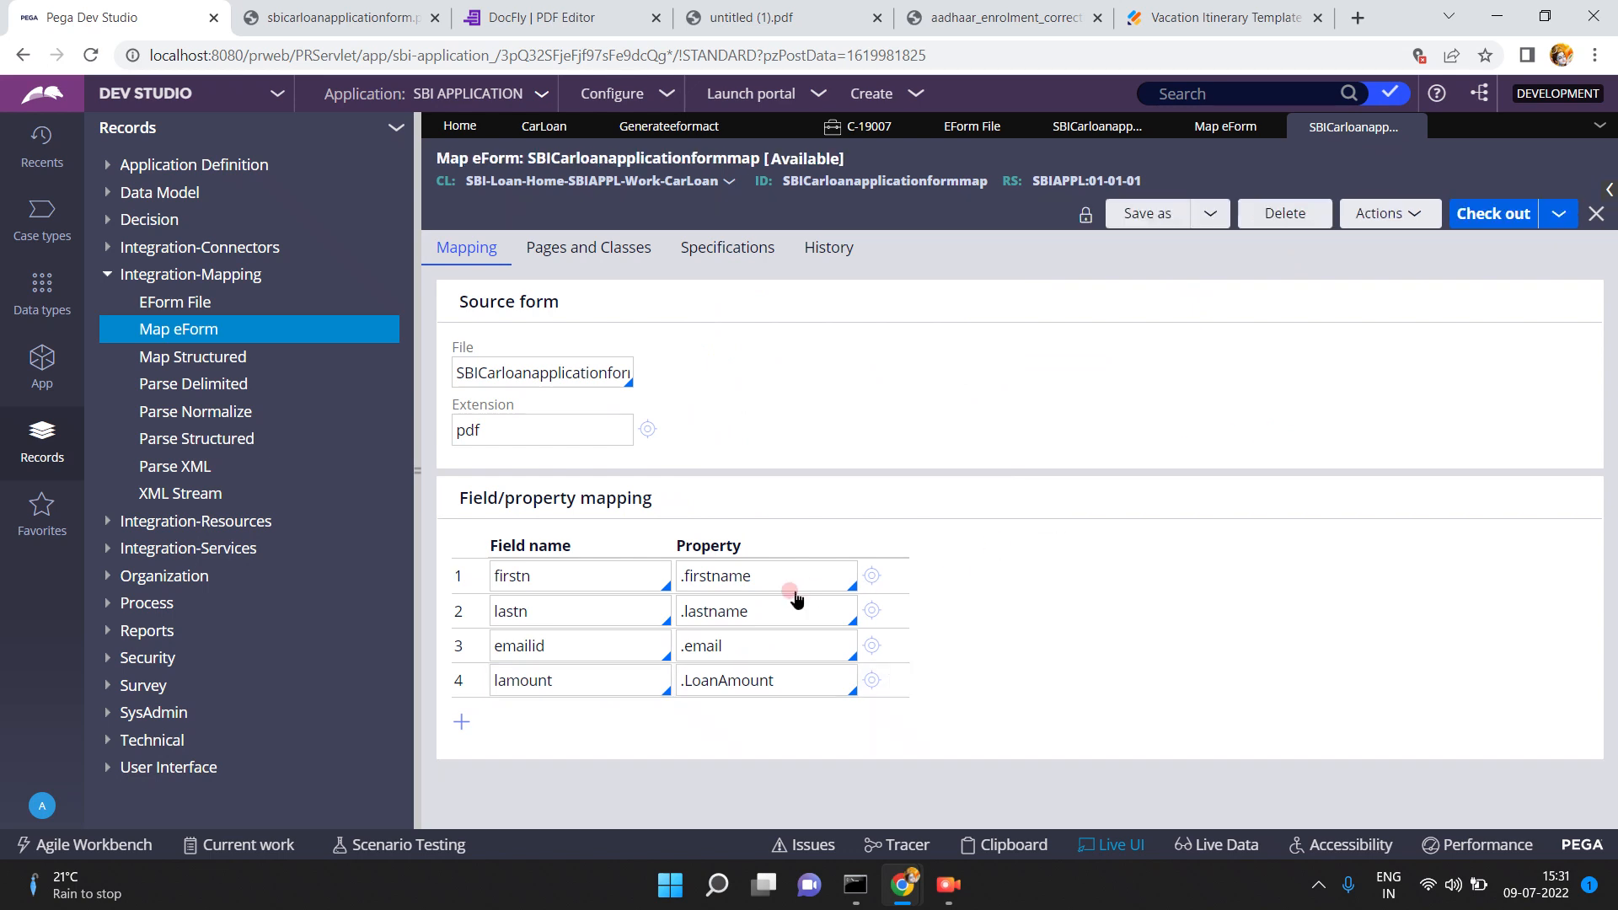
pyautogui.tripleClick(768, 564)
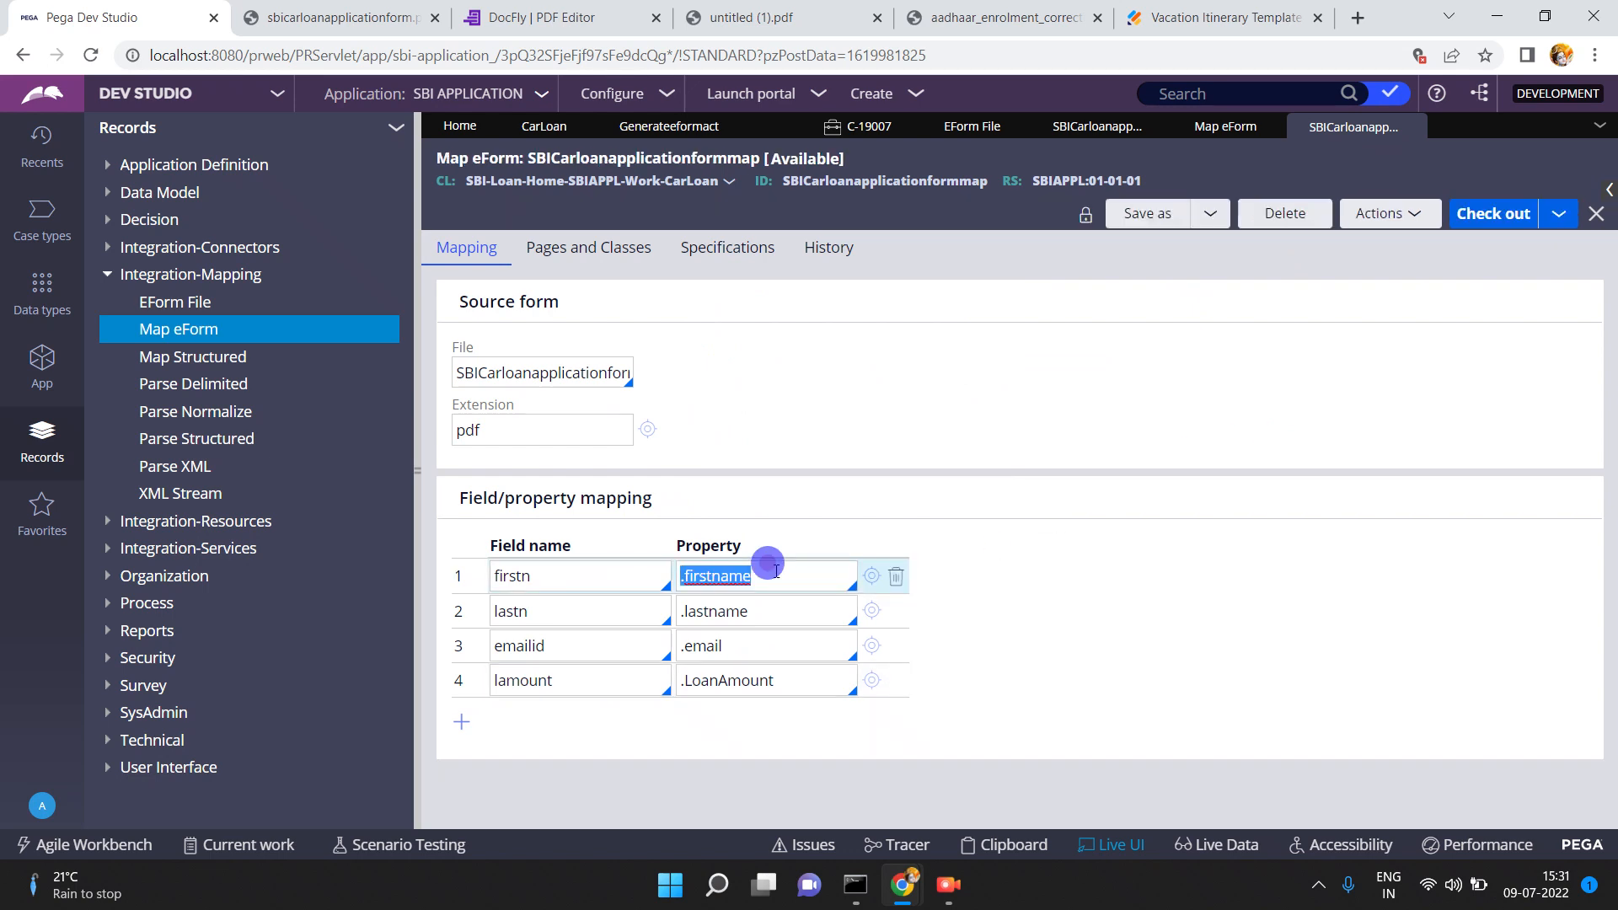
pyautogui.click(768, 566)
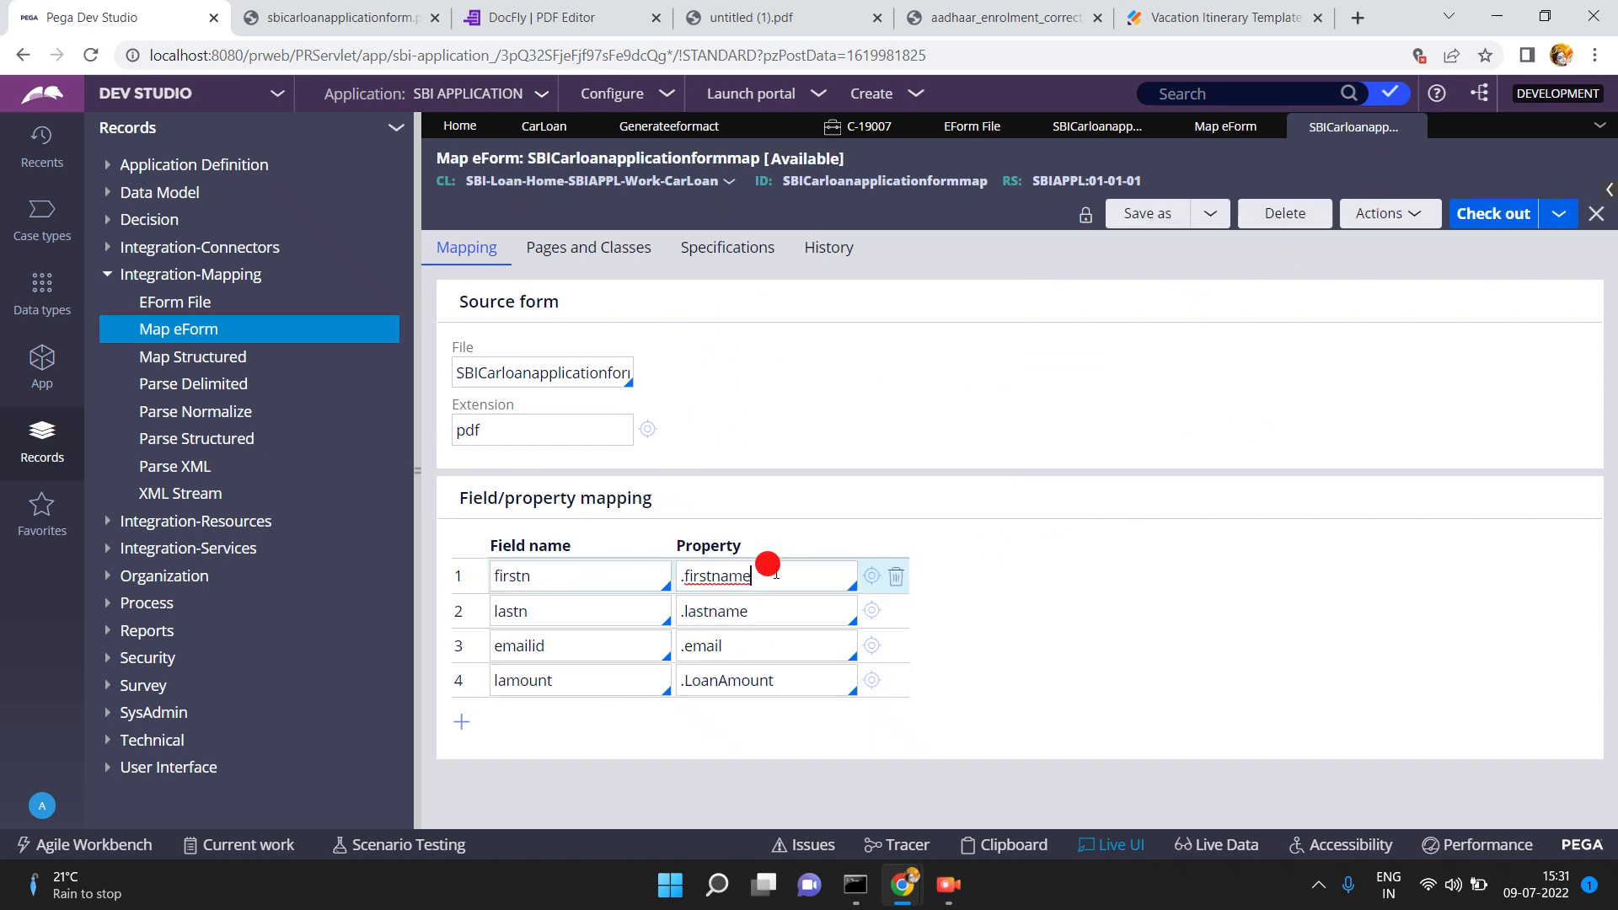
pyautogui.doubleClick(568, 574)
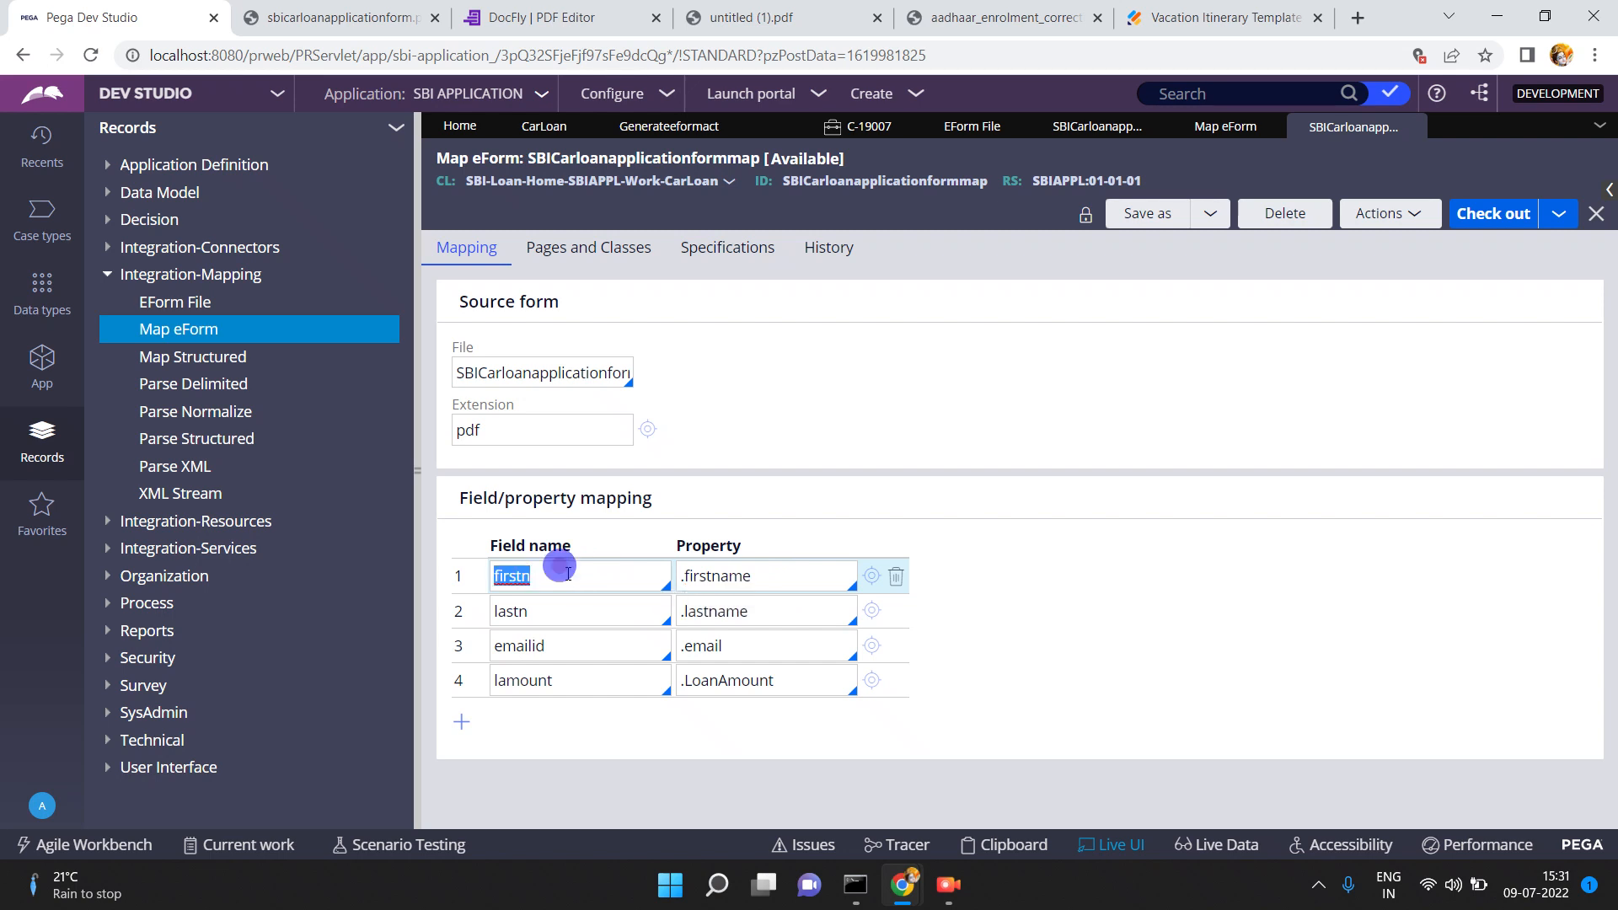
pyautogui.click(1412, 127)
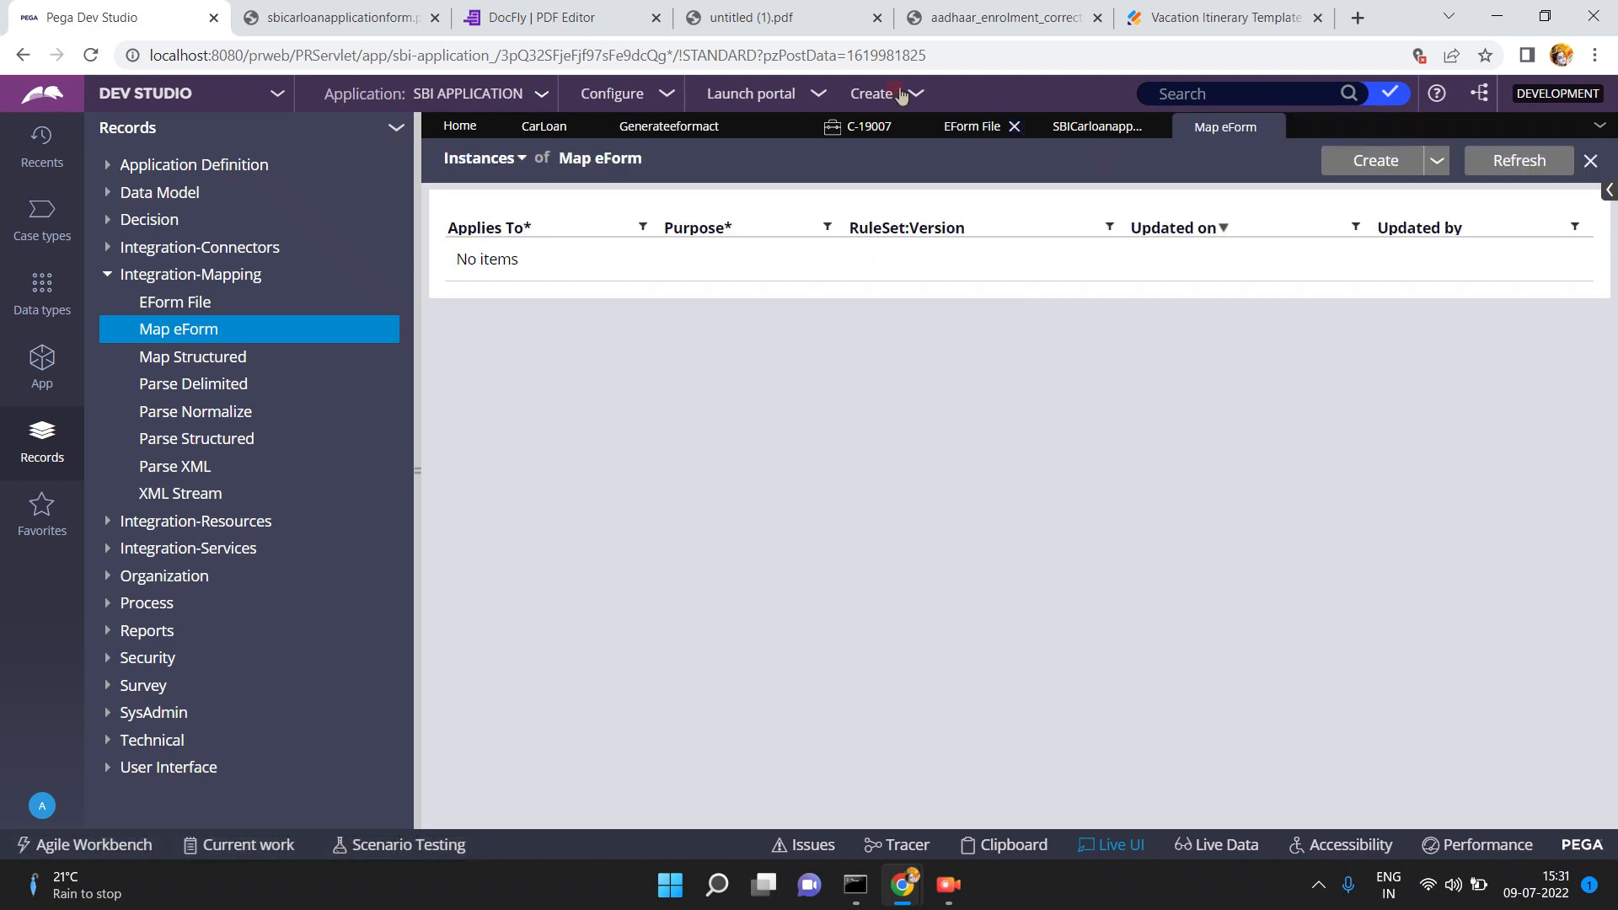
# - Return to the C-19007 case and check its firstname input
pyautogui.click(864, 127)
pyautogui.click(849, 323)
pyautogui.click(851, 326)
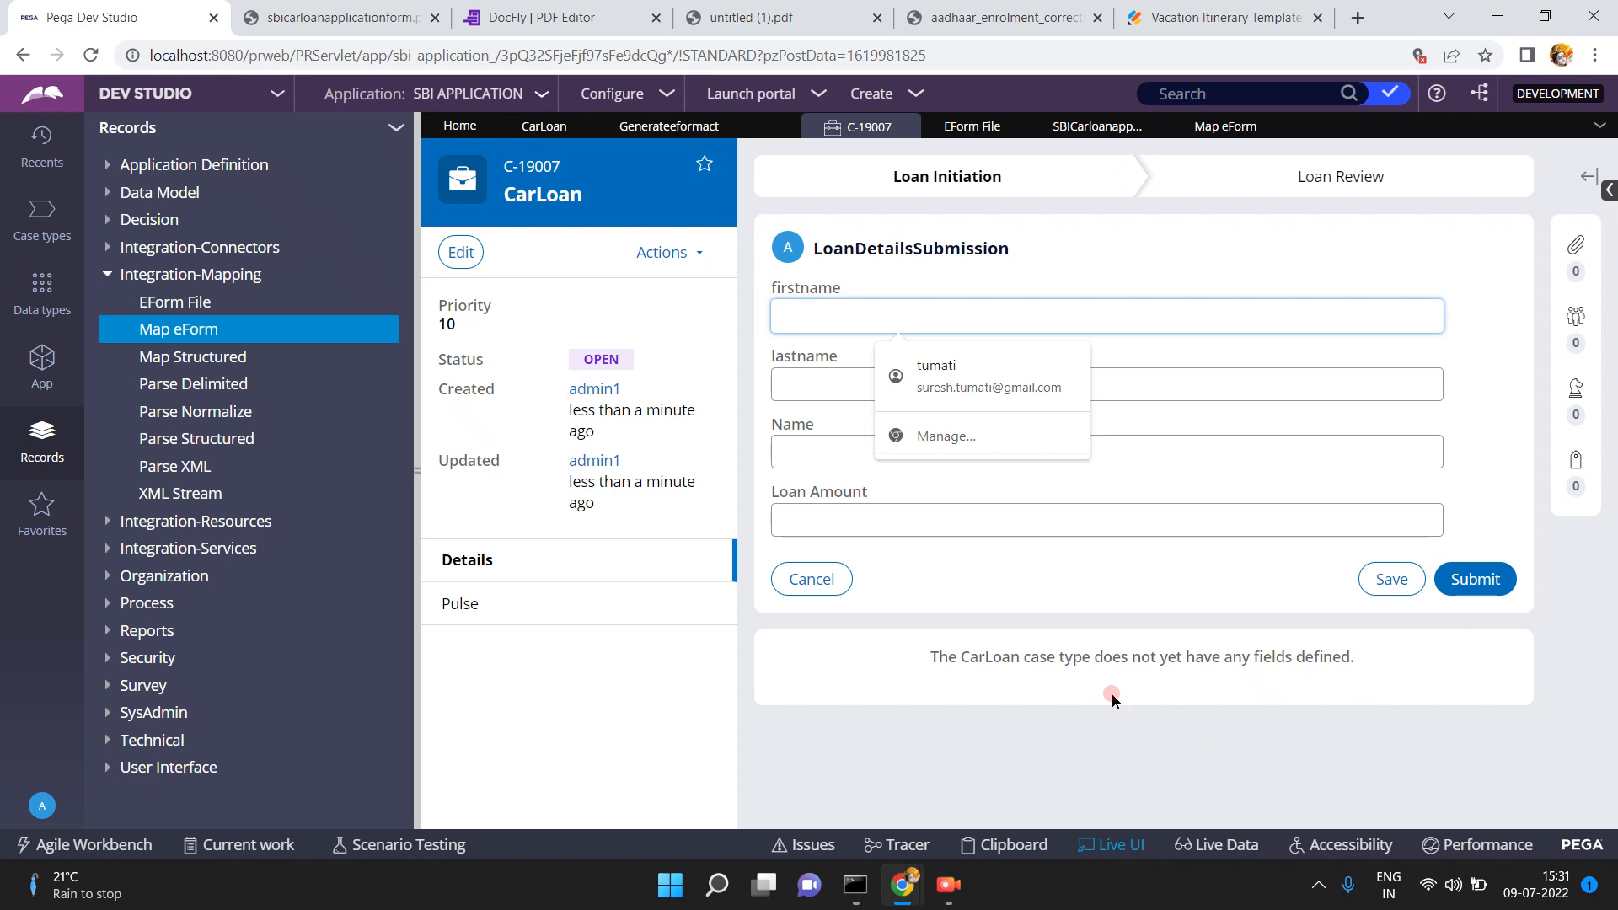
pyautogui.click(1026, 570)
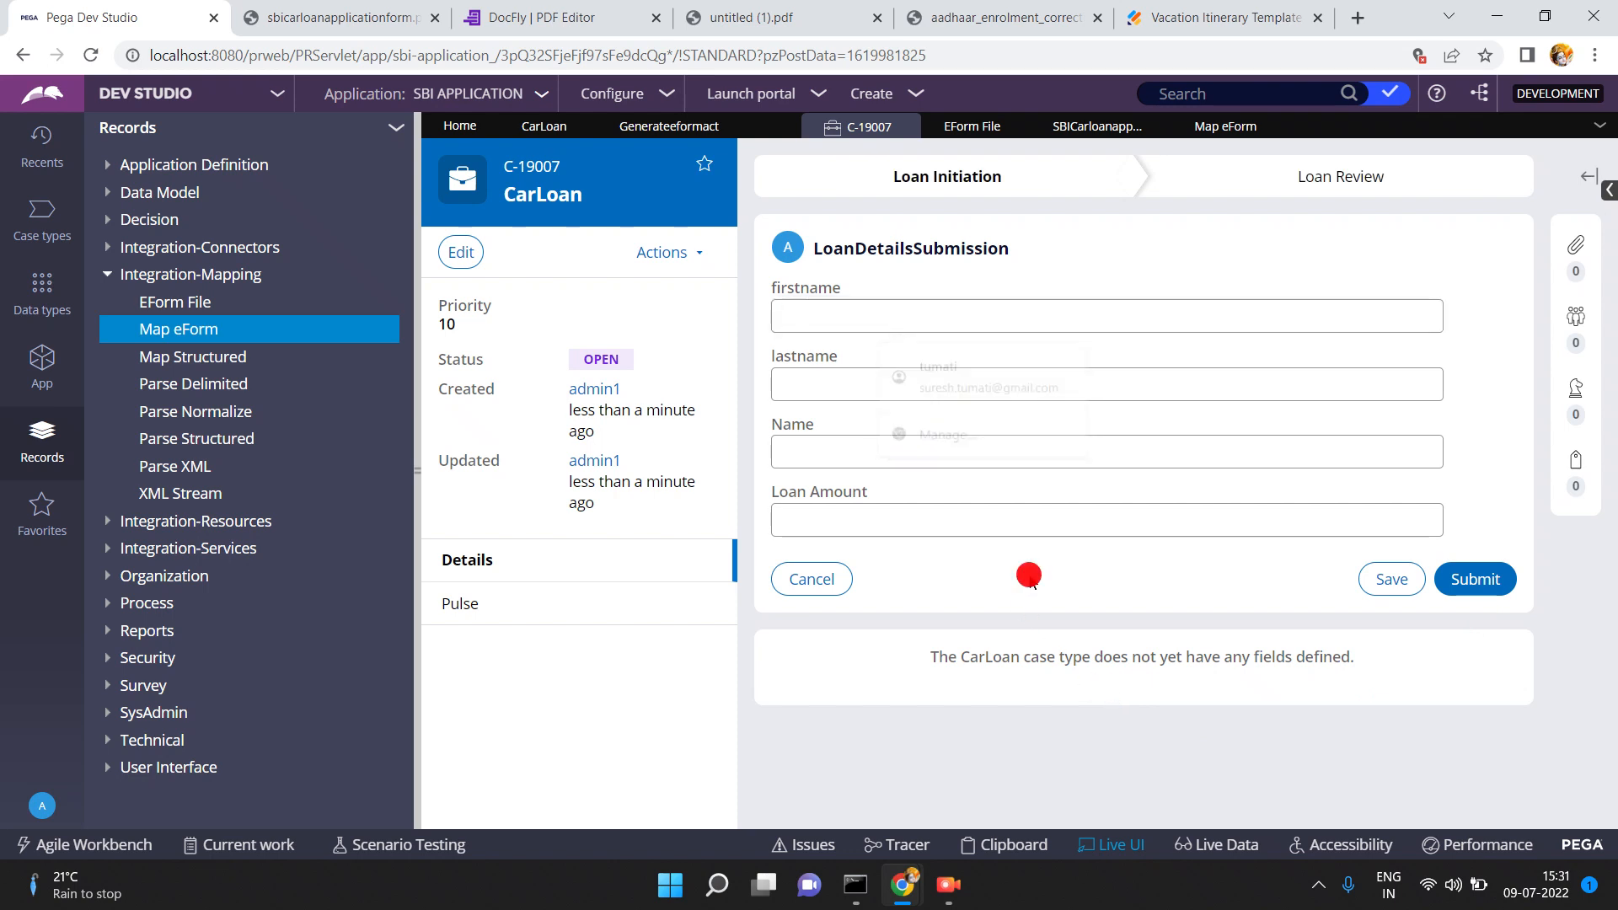
# - Open the Loan Creation flow from the CarLoan case type's workflow
pyautogui.click(542, 133)
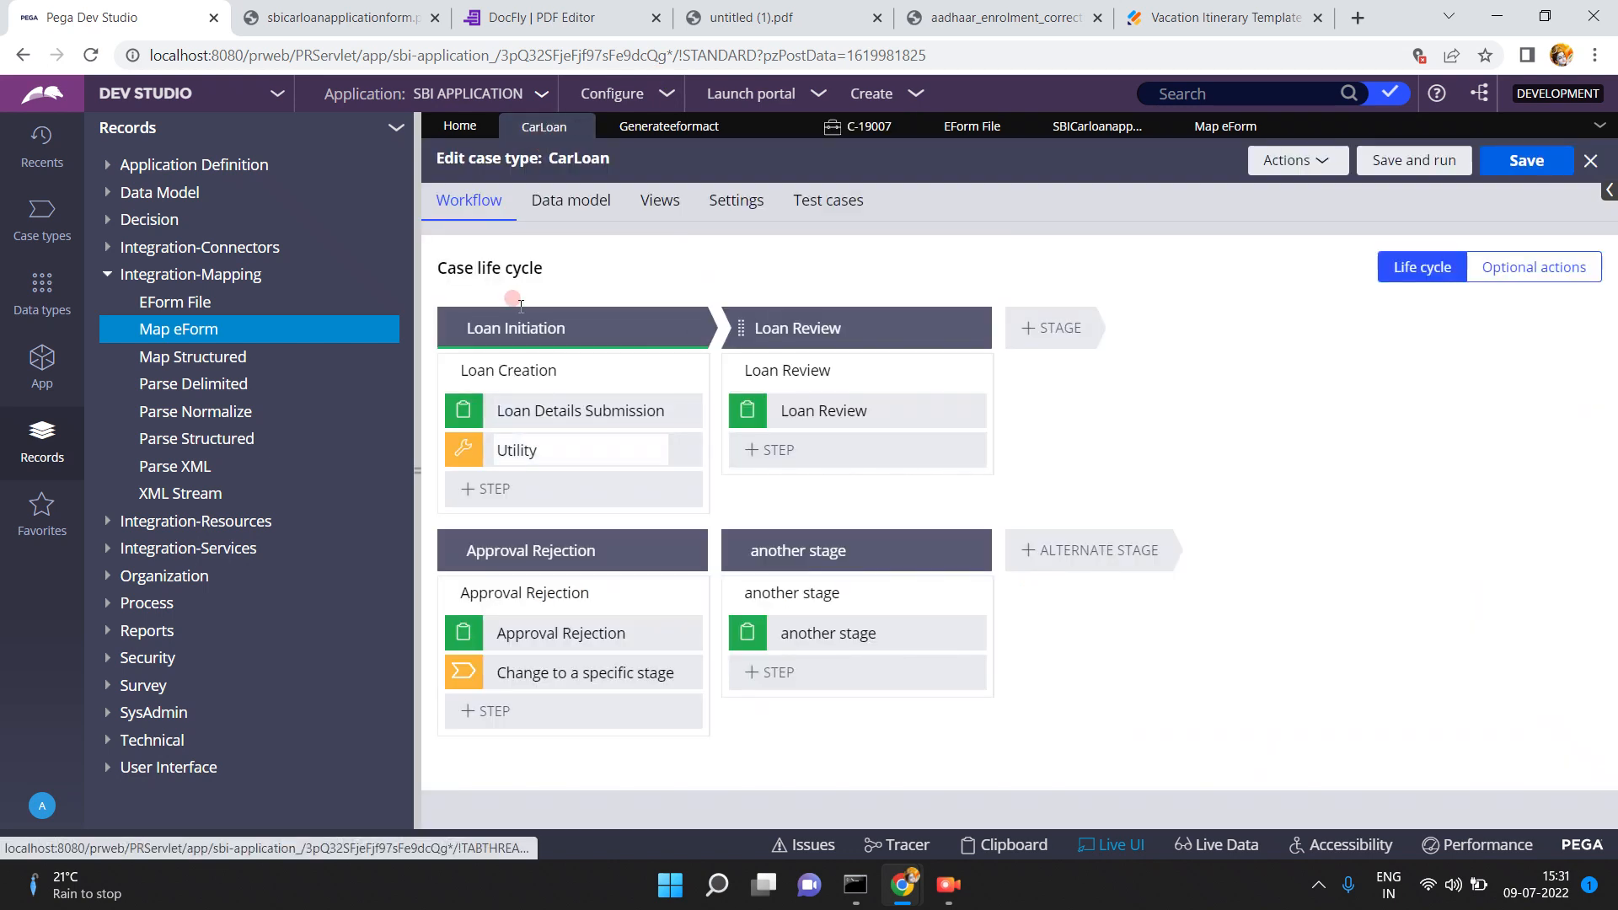
pyautogui.click(560, 415)
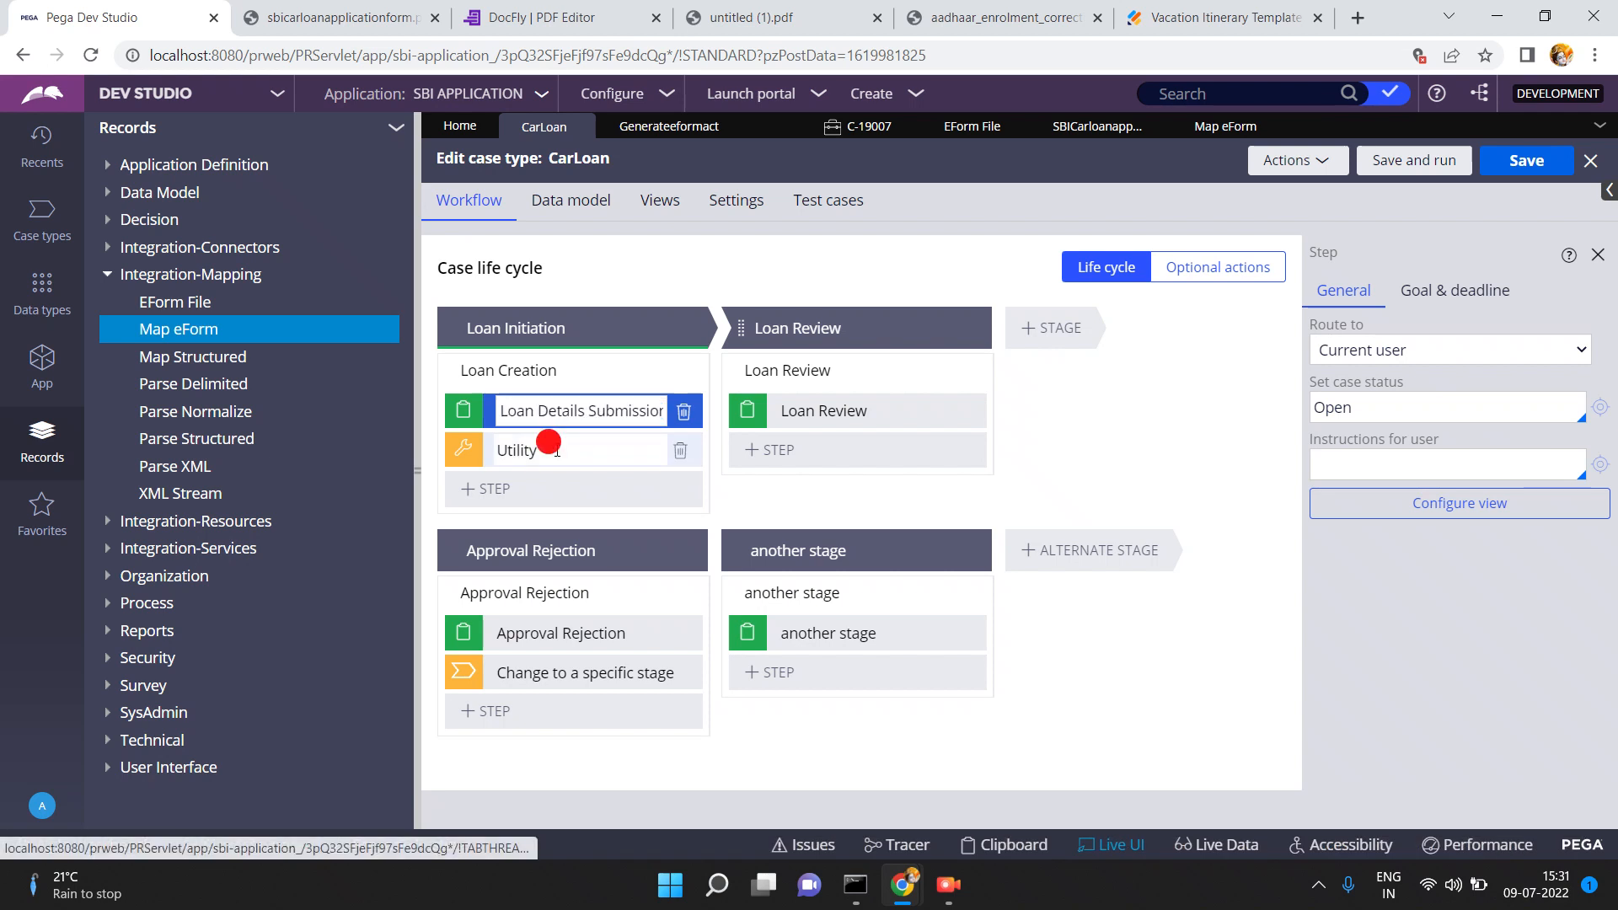
pyautogui.doubleClick(556, 450)
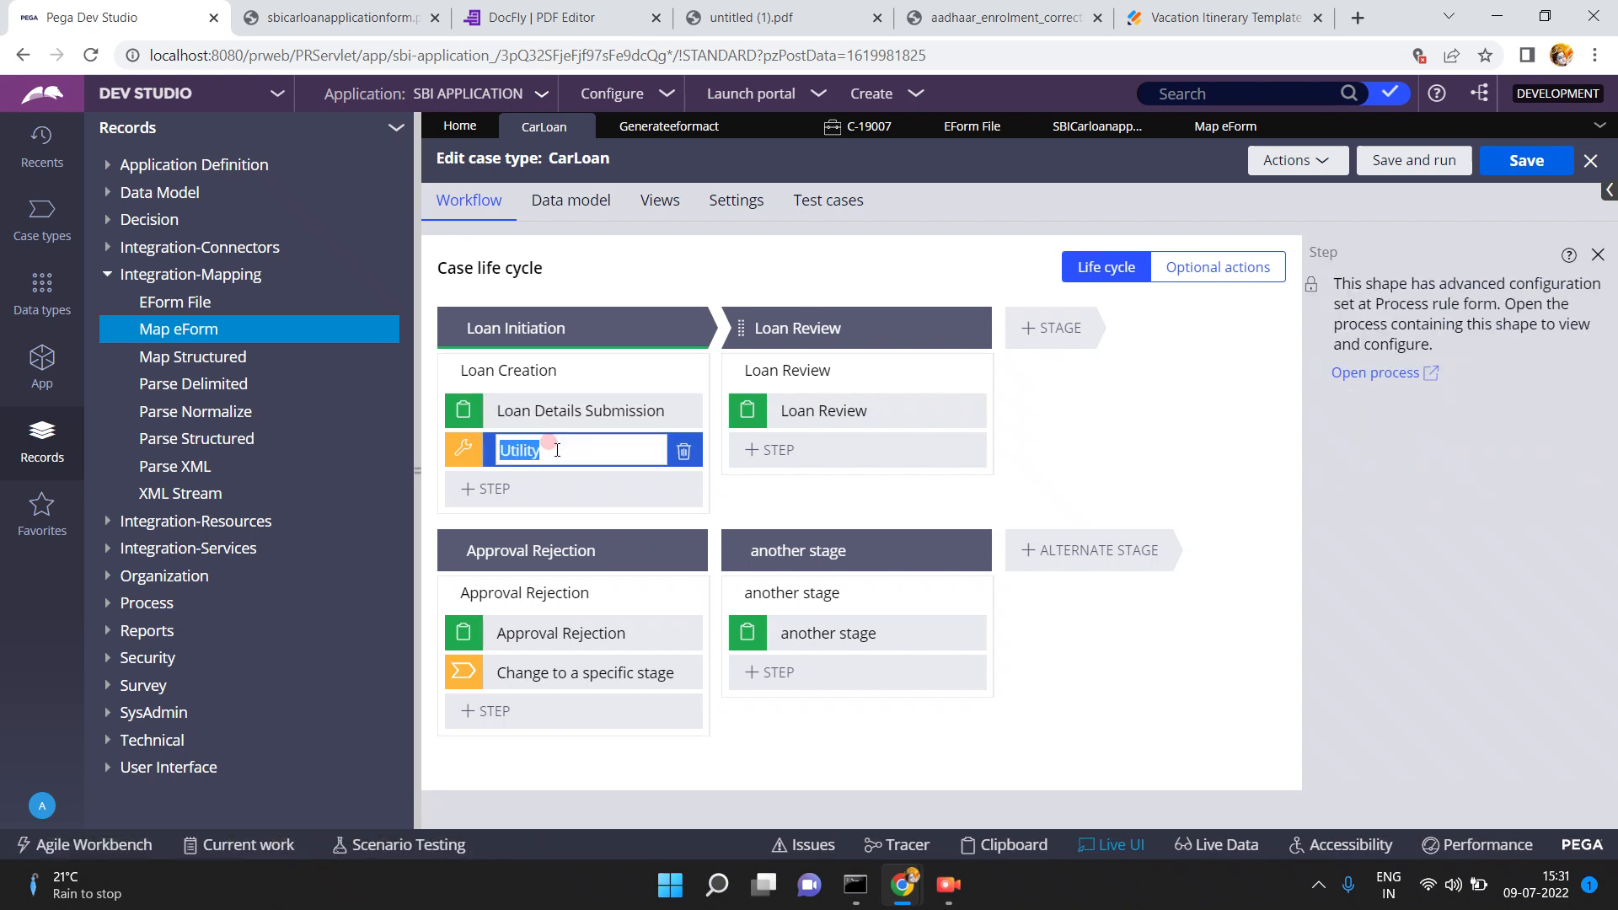
pyautogui.doubleClick(543, 368)
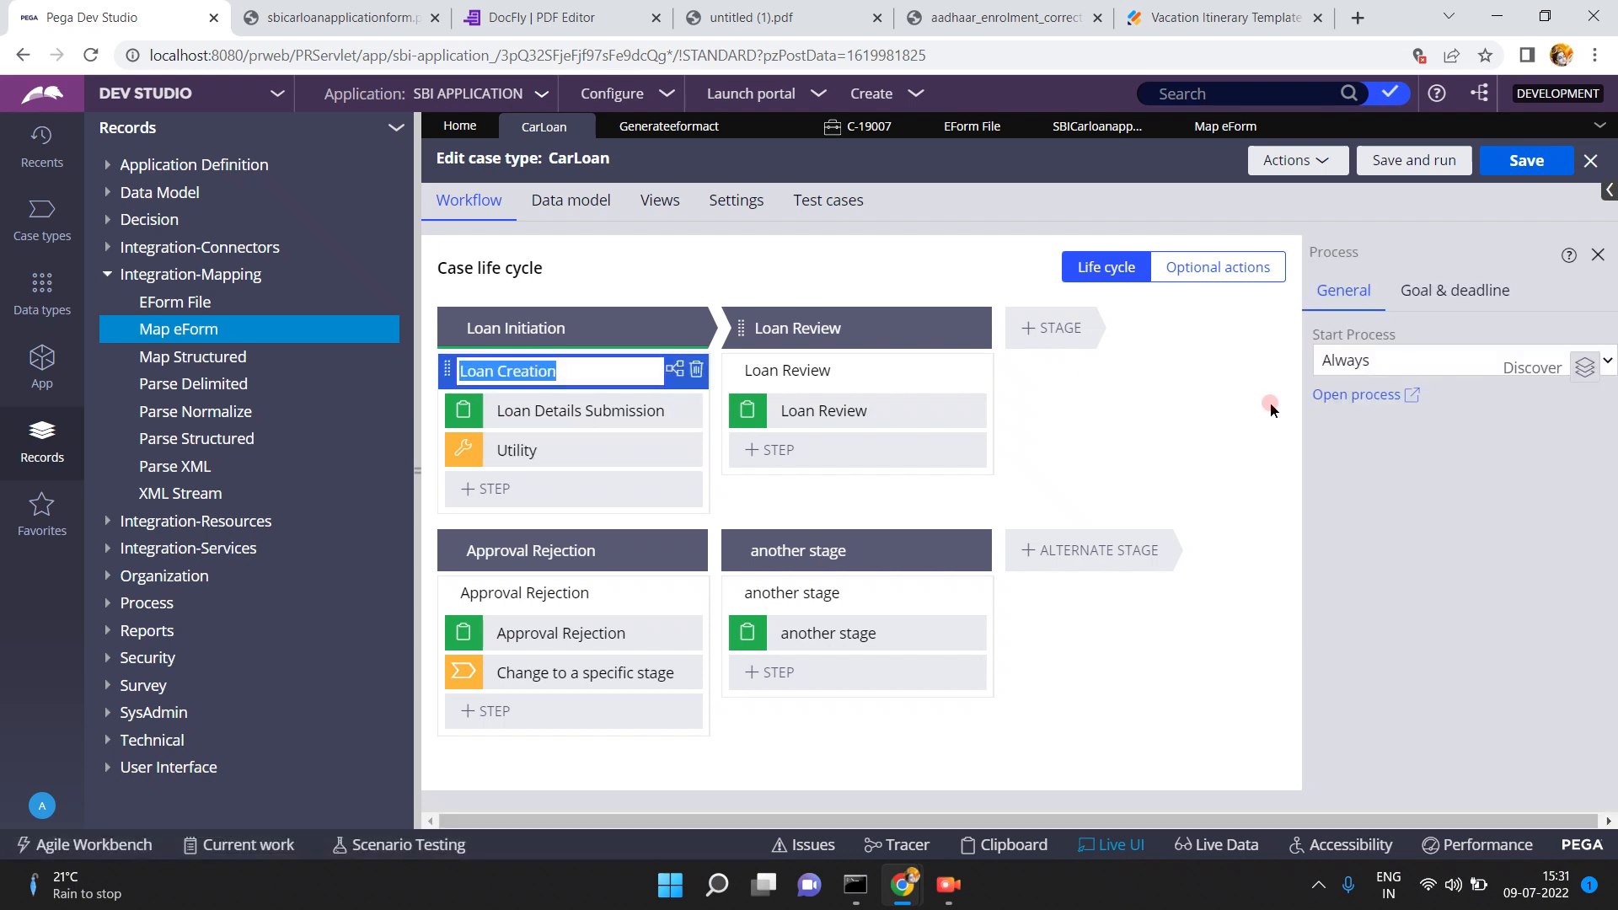
pyautogui.click(1329, 396)
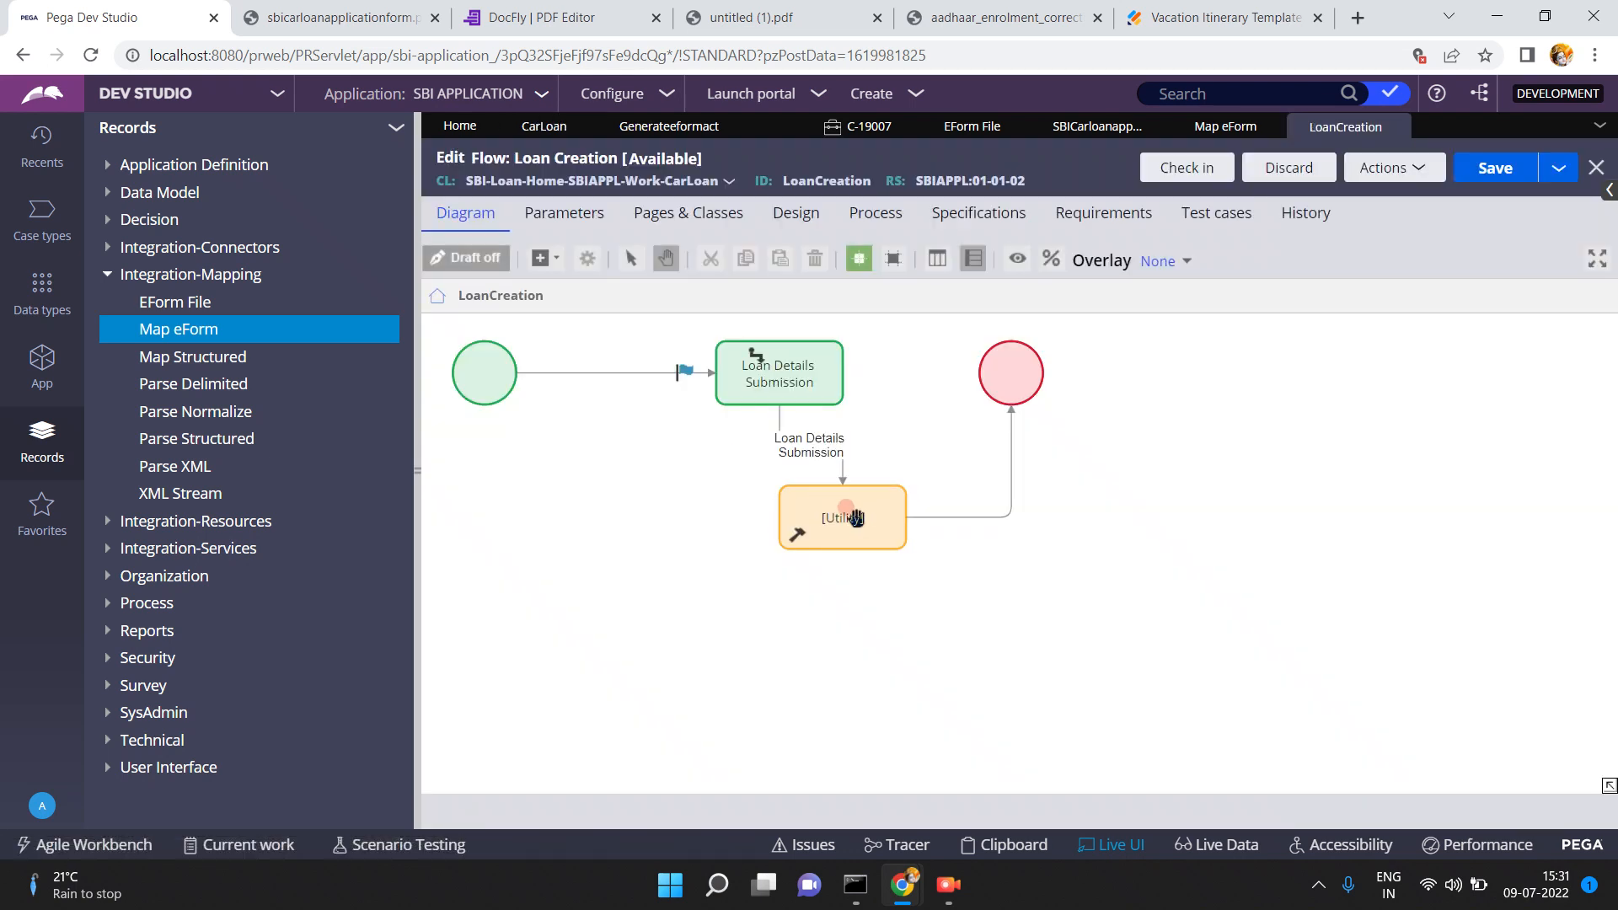
# - Open the Generateeformact activity from the Utility shape's Rule field in the Loan Creation flow
pyautogui.doubleClick(855, 518)
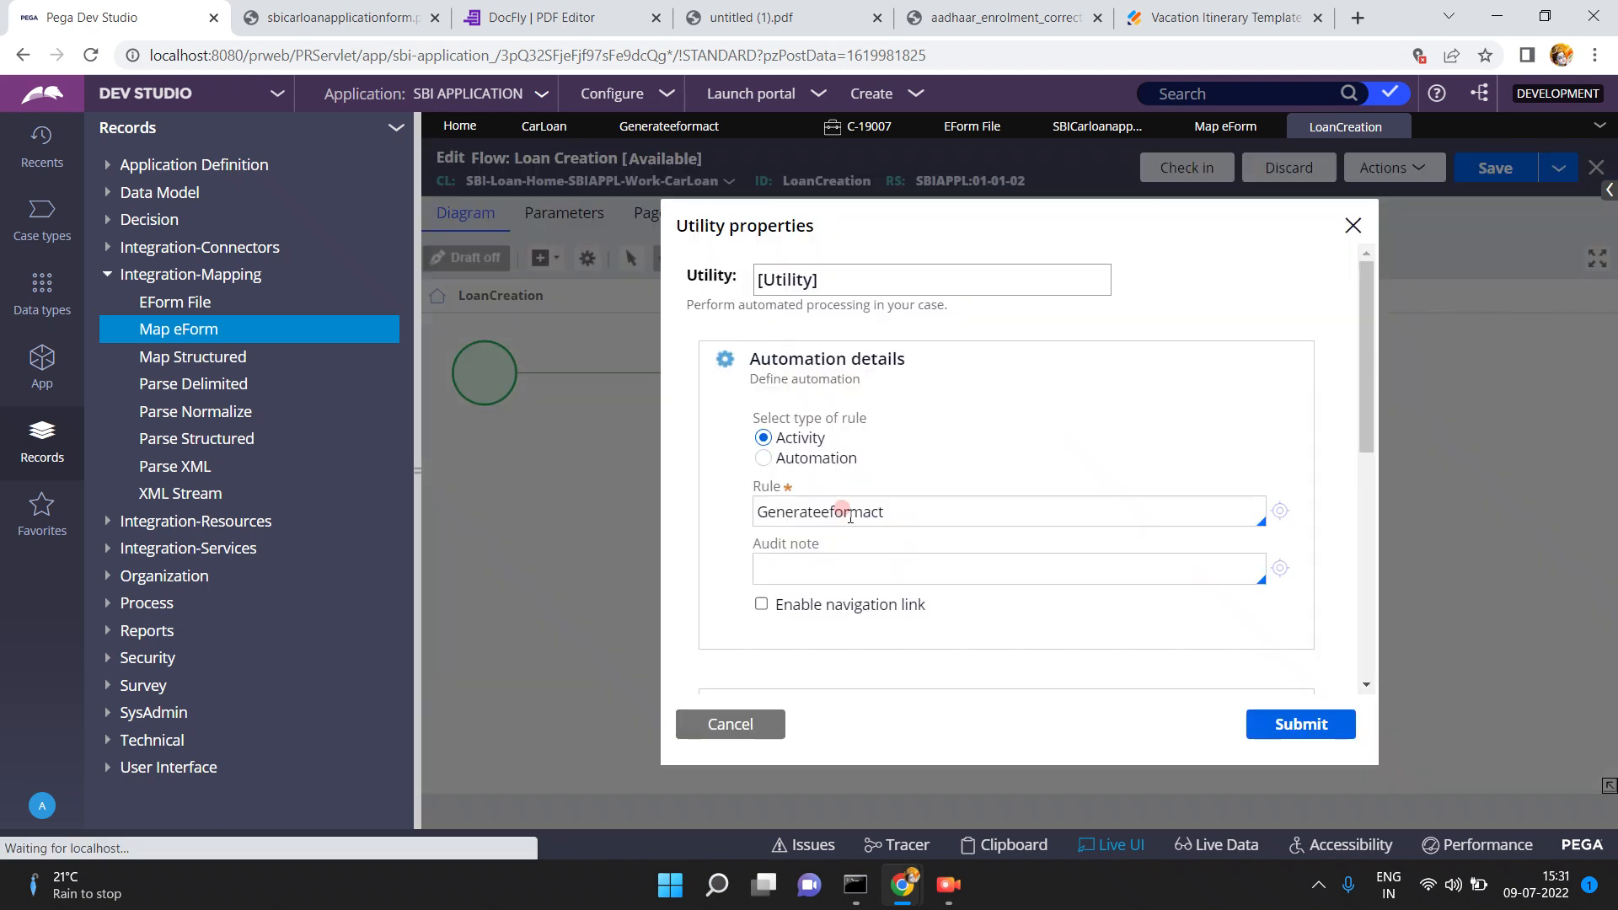
pyautogui.doubleClick(915, 506)
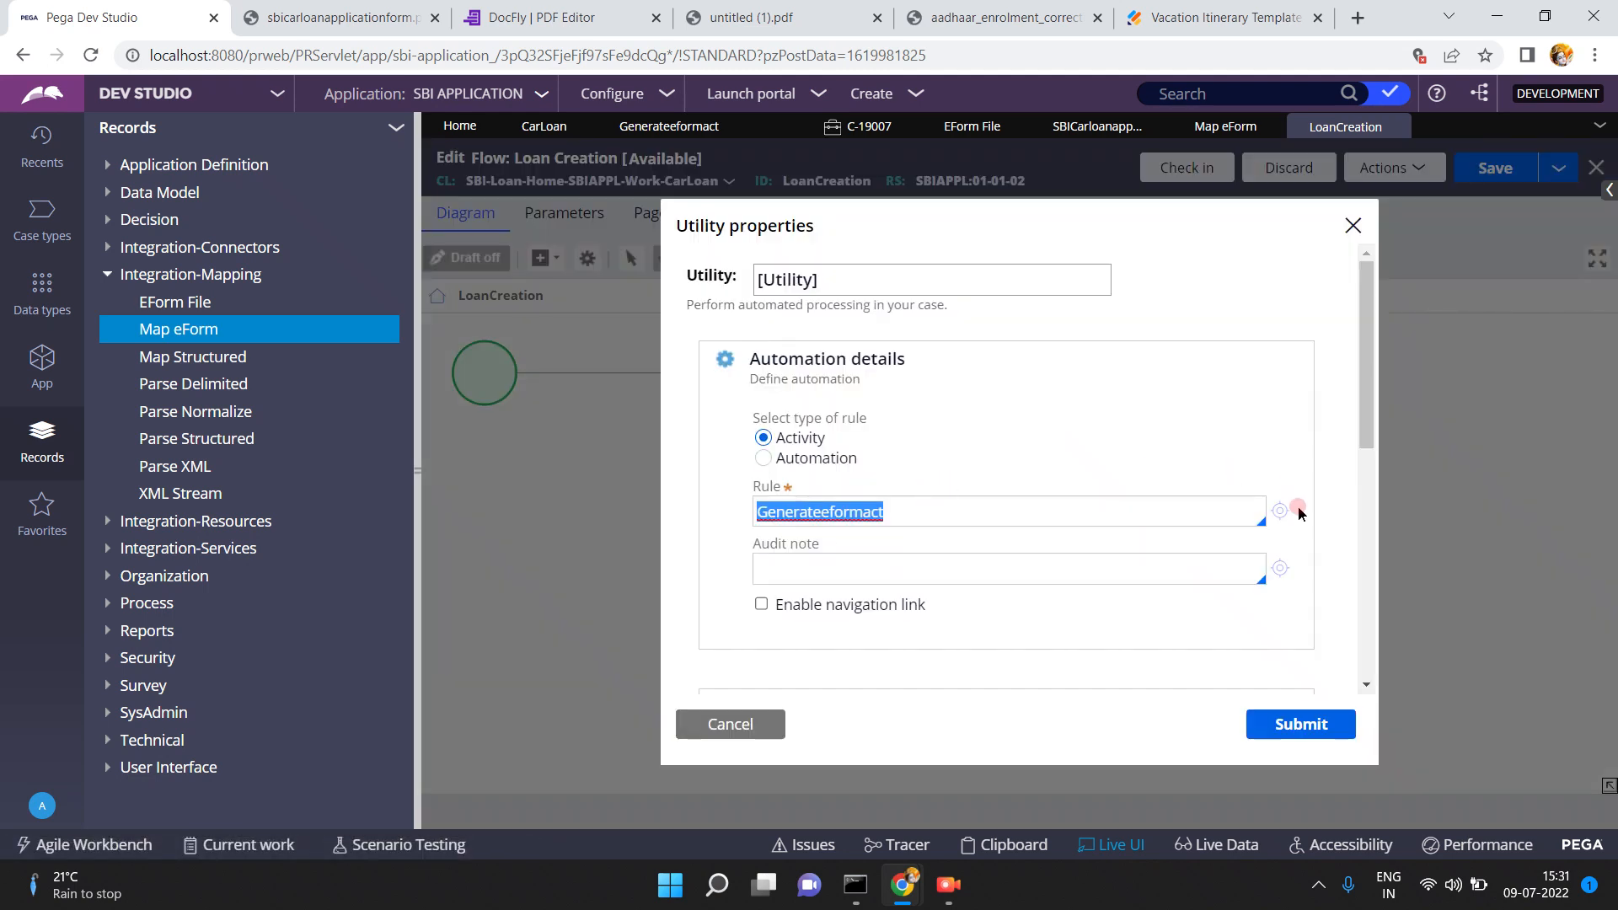
pyautogui.click(1274, 513)
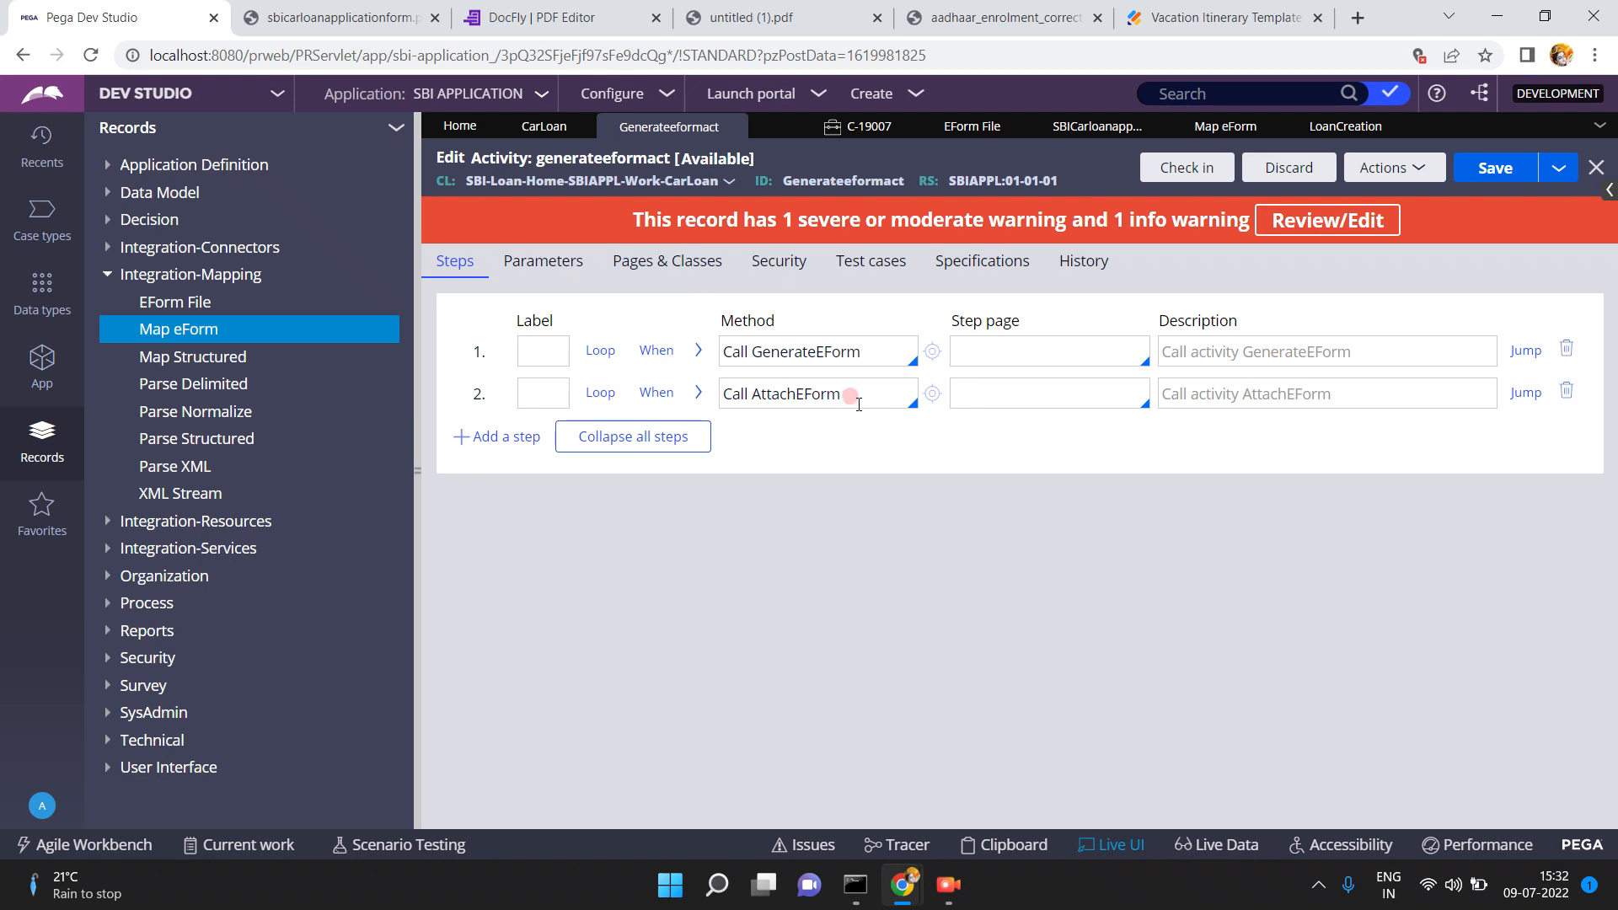
# - Open the GenerateEForm activity called in step 1, then close it to return to Generateeformact
pyautogui.tripleClick(879, 346)
pyautogui.tripleClick(842, 393)
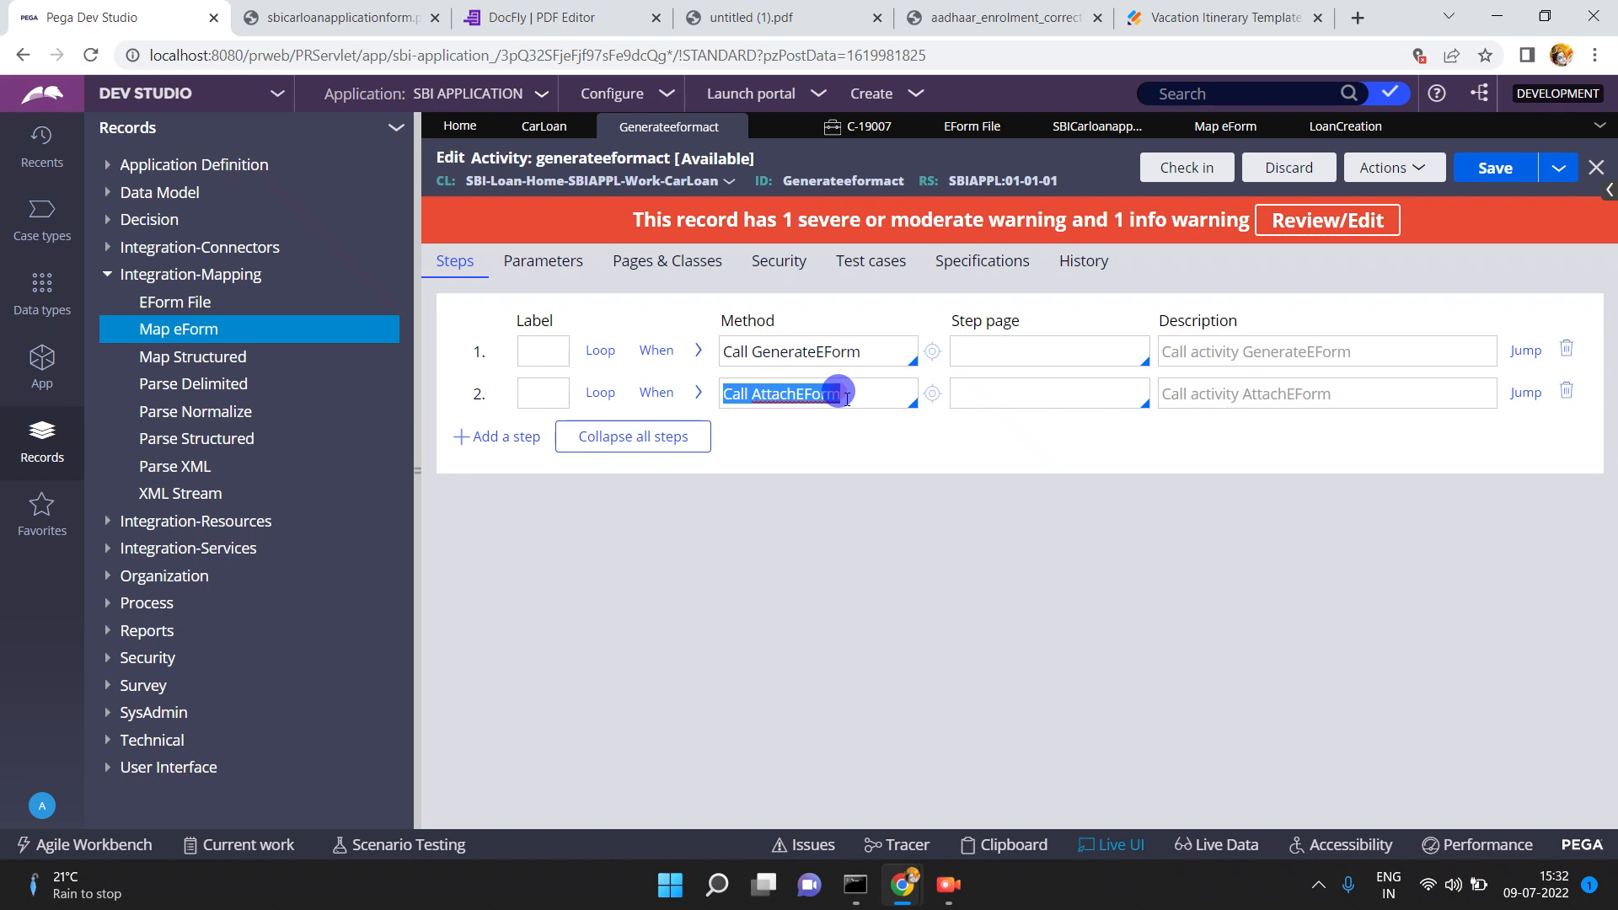
pyautogui.doubleClick(843, 353)
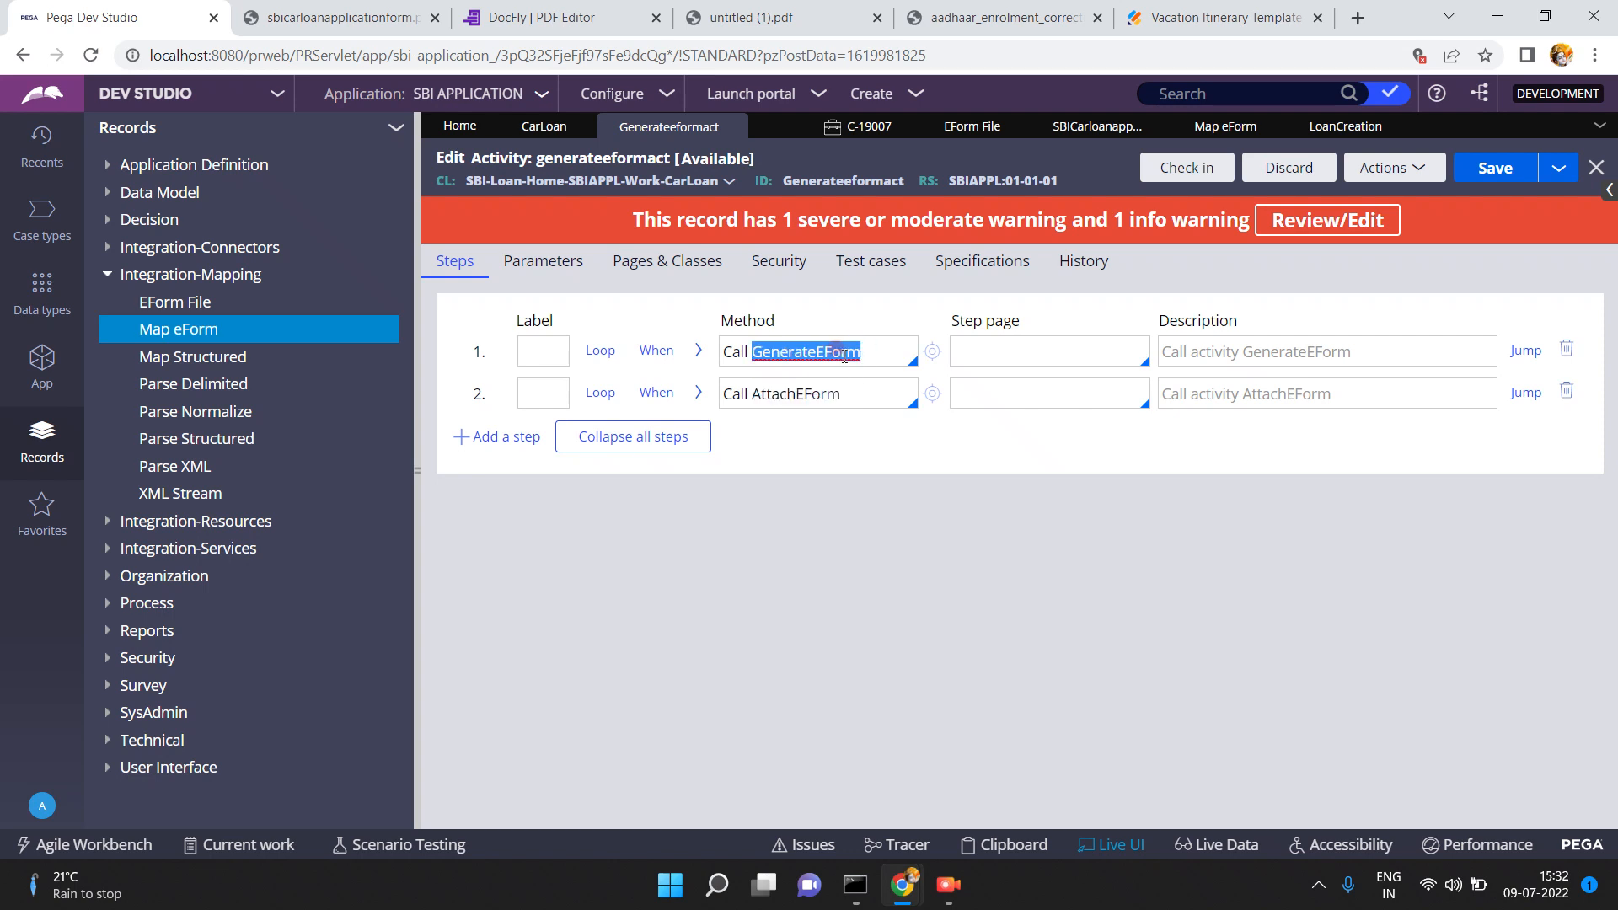
pyautogui.click(931, 351)
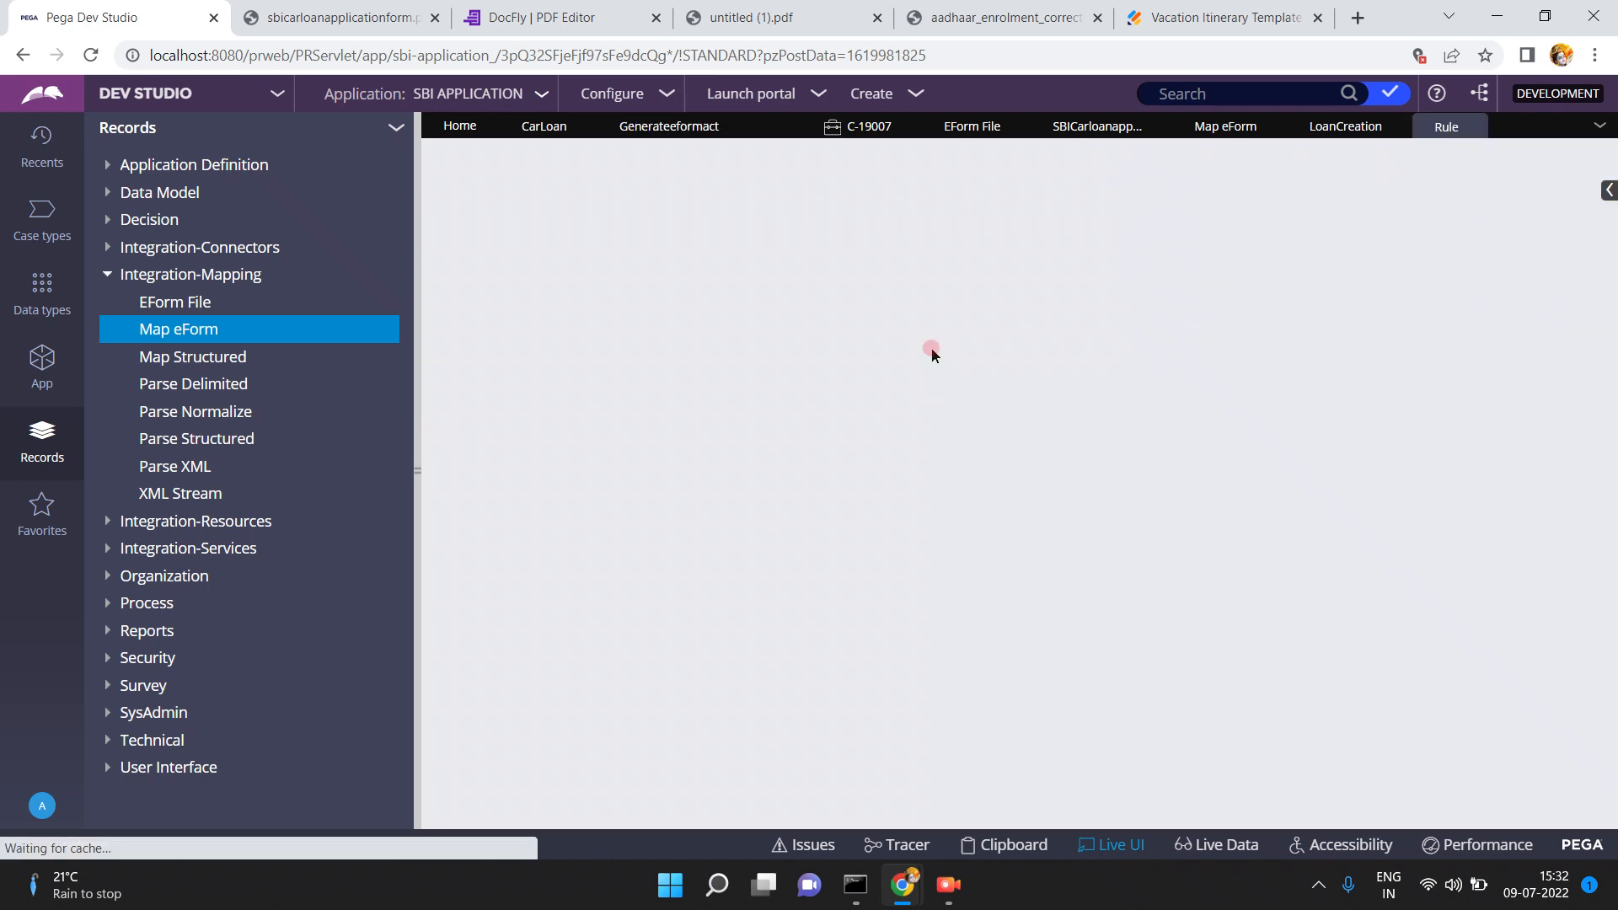
pyautogui.click(1066, 330)
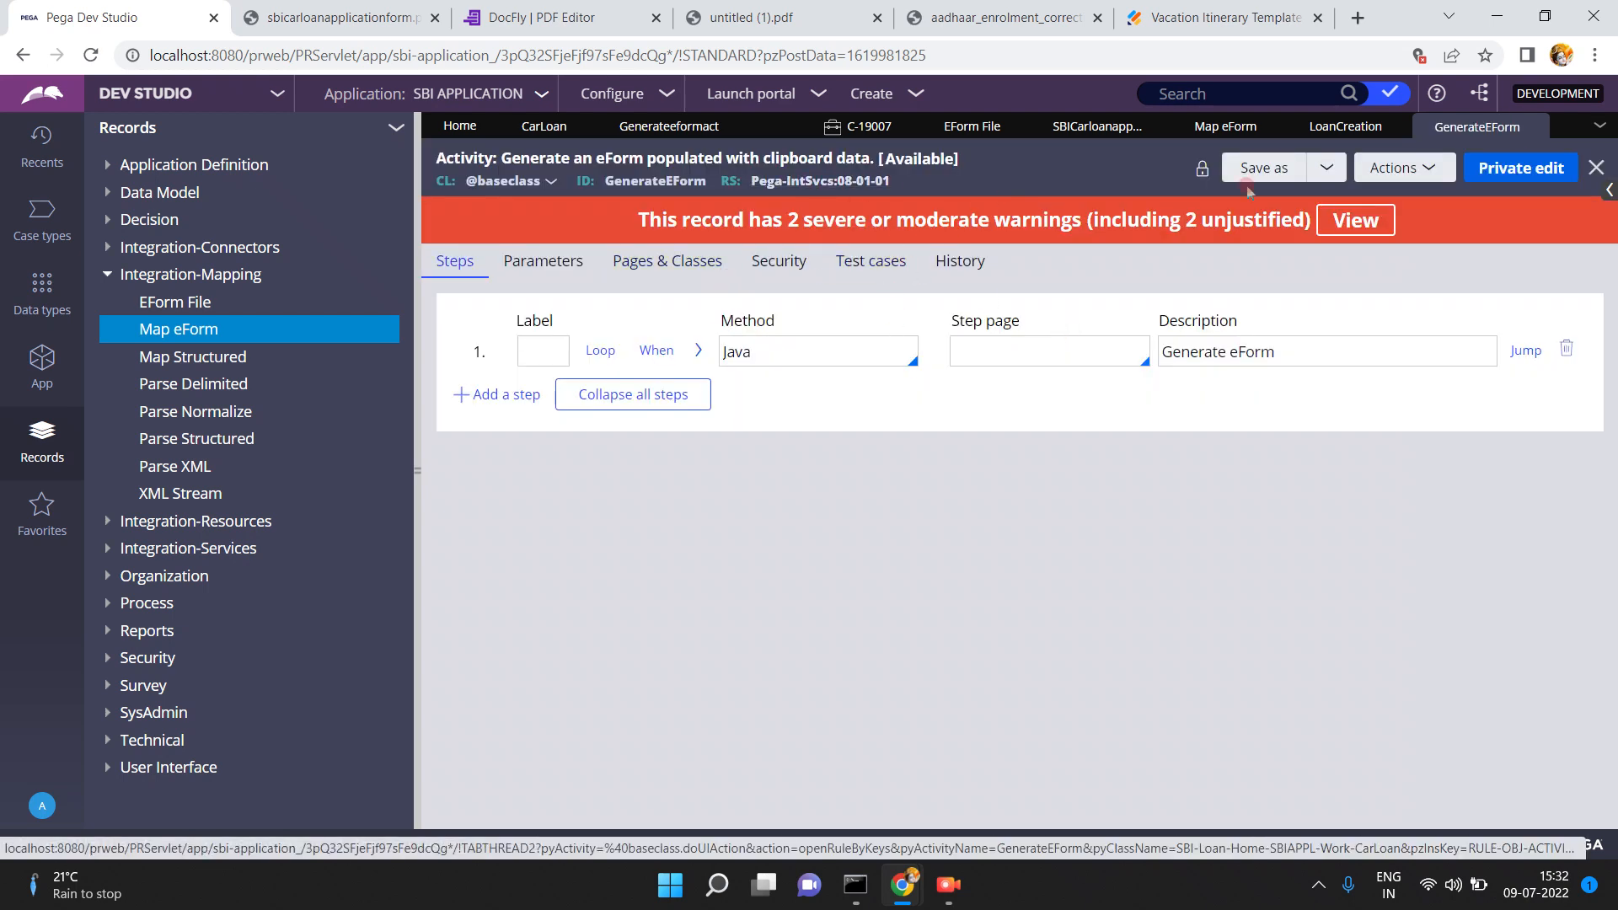
pyautogui.click(1530, 129)
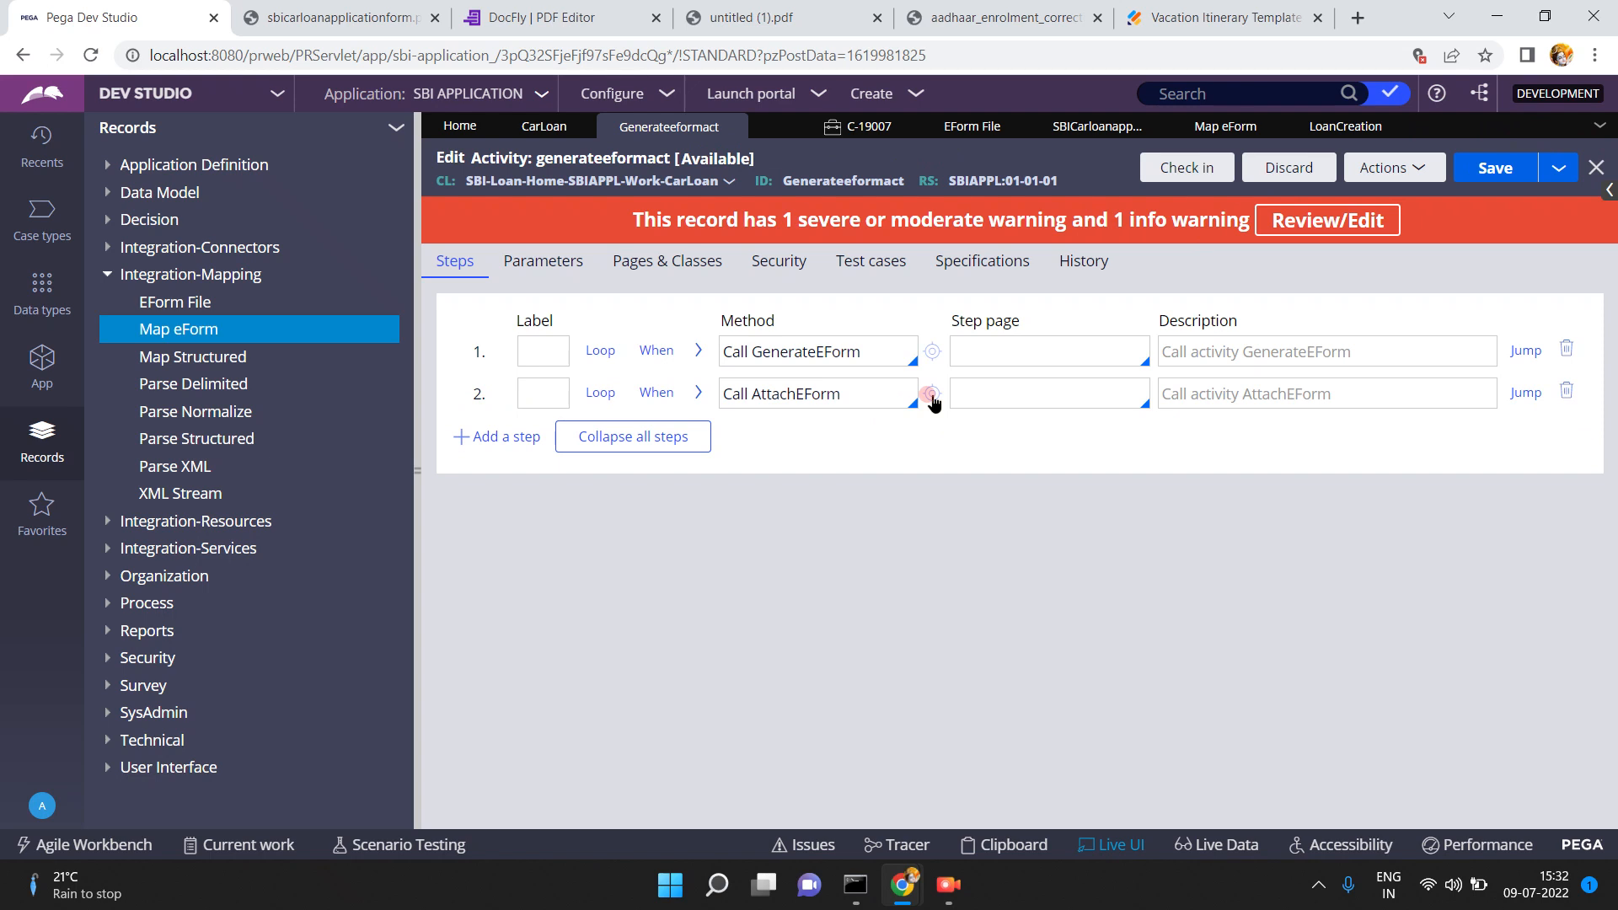
# - Inspect the AttachEForm activity from step 2, then replace the Vacation Itinerary tab with a new tab
pyautogui.click(931, 393)
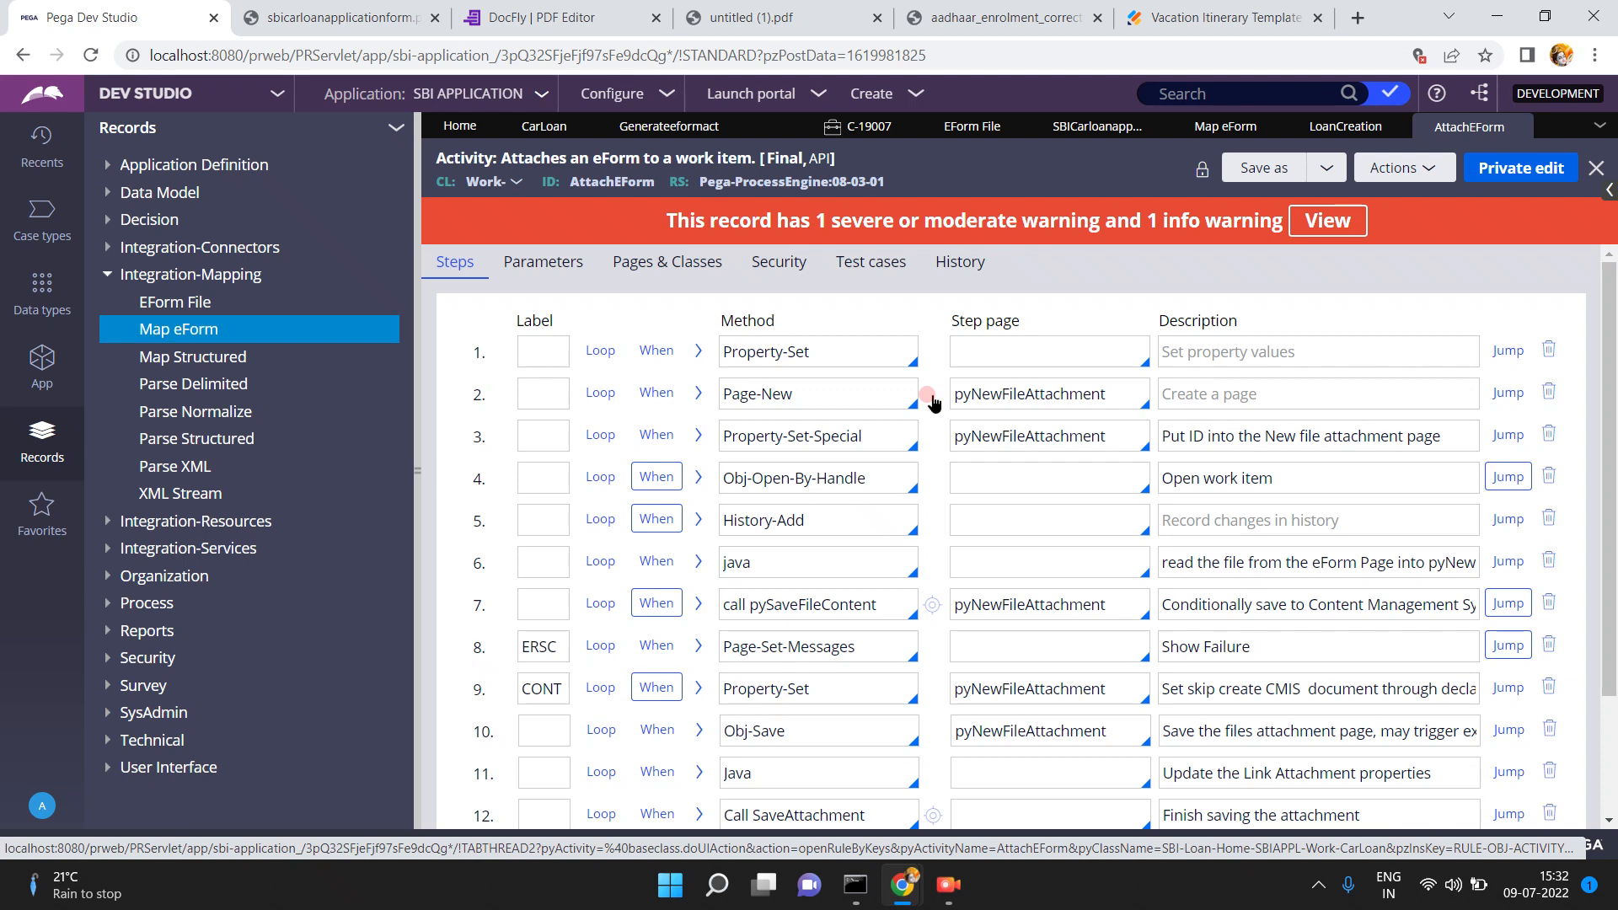
pyautogui.click(1517, 127)
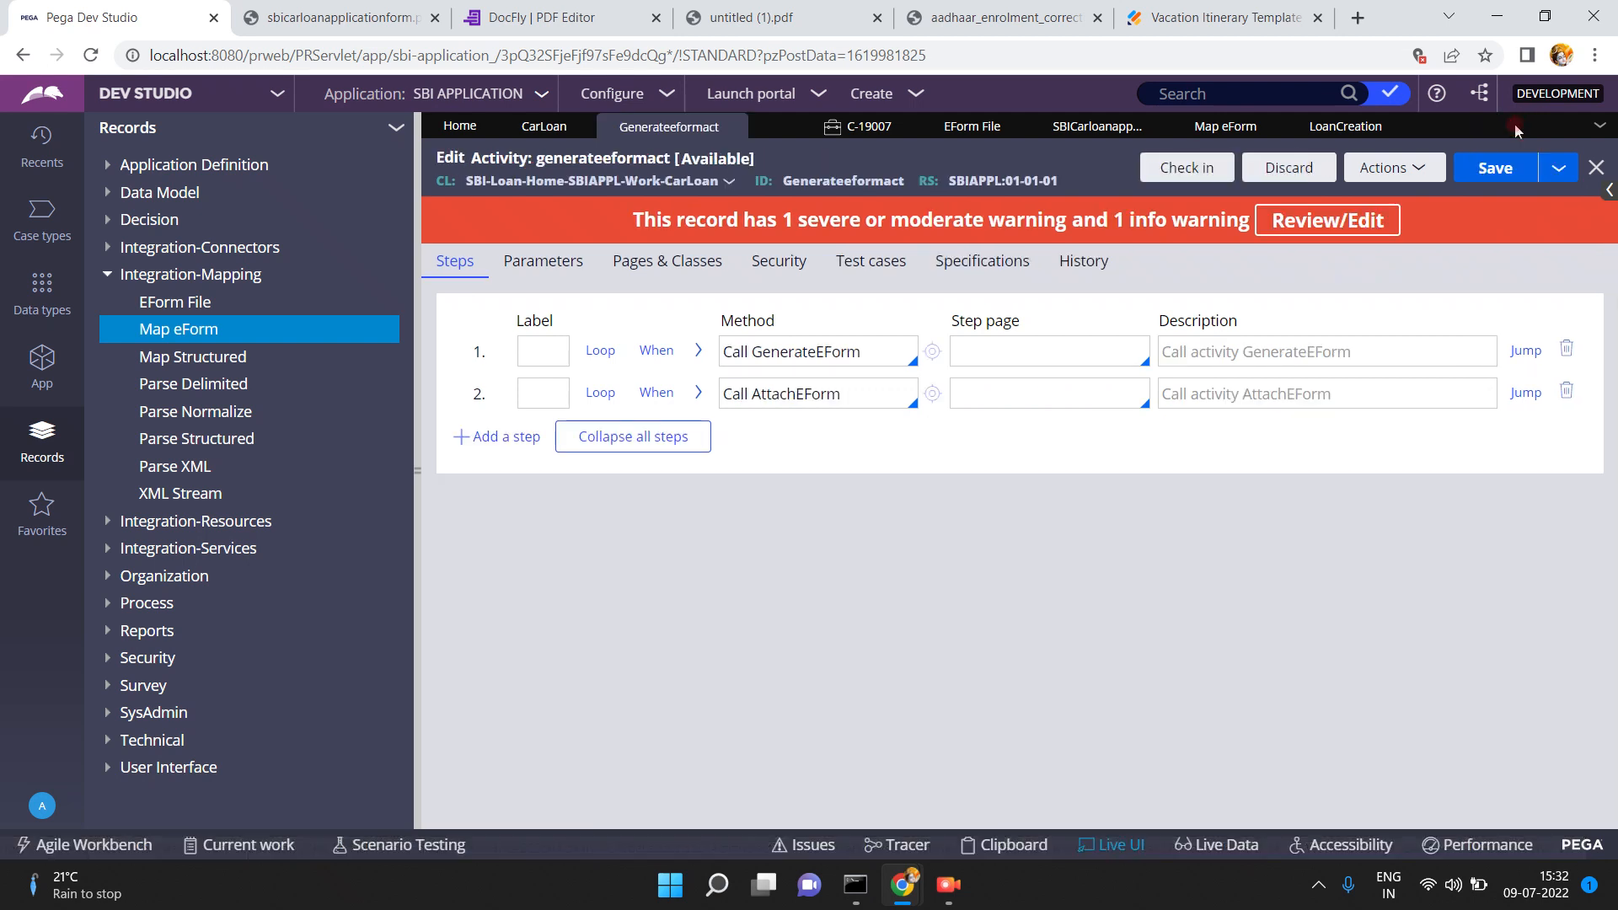
pyautogui.tripleClick(874, 397)
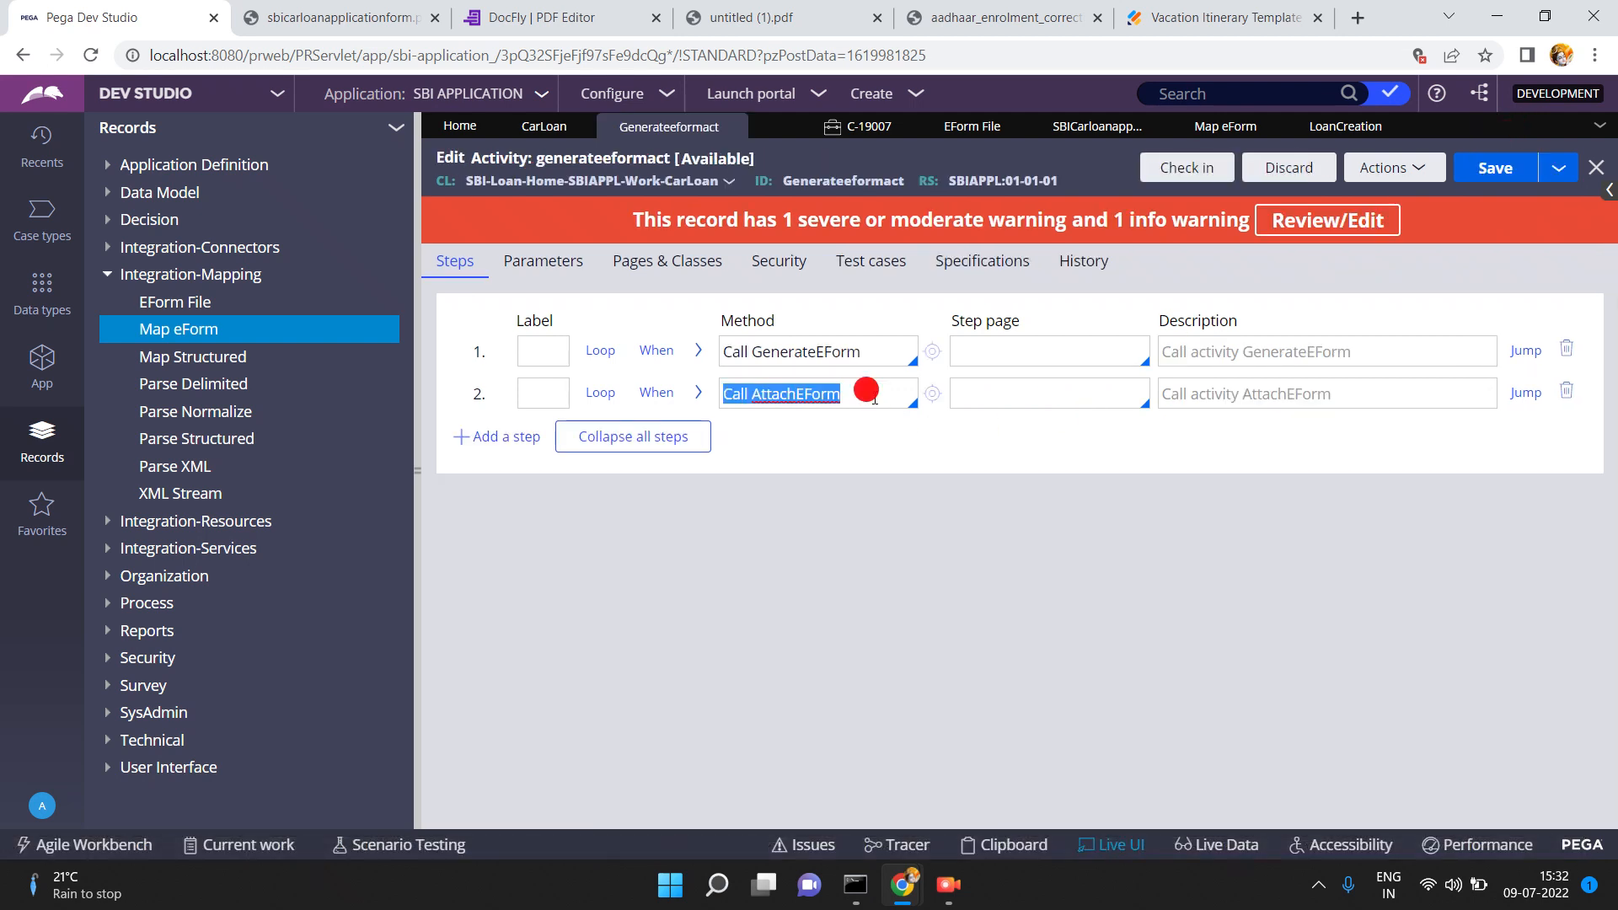
pyautogui.tripleClick(871, 392)
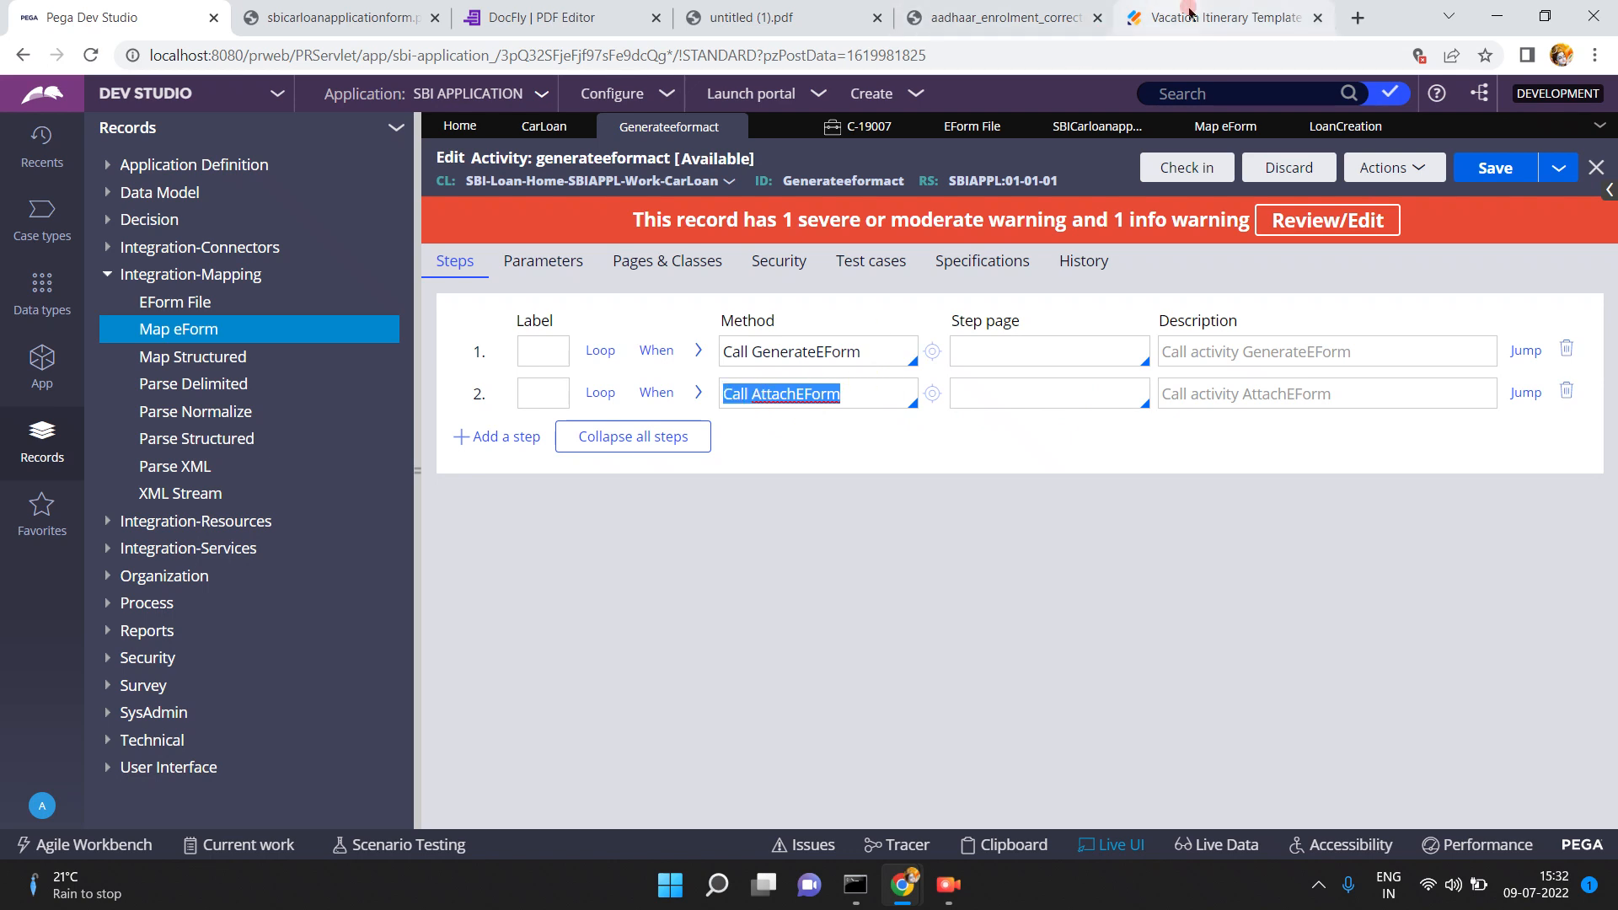
pyautogui.click(1319, 18)
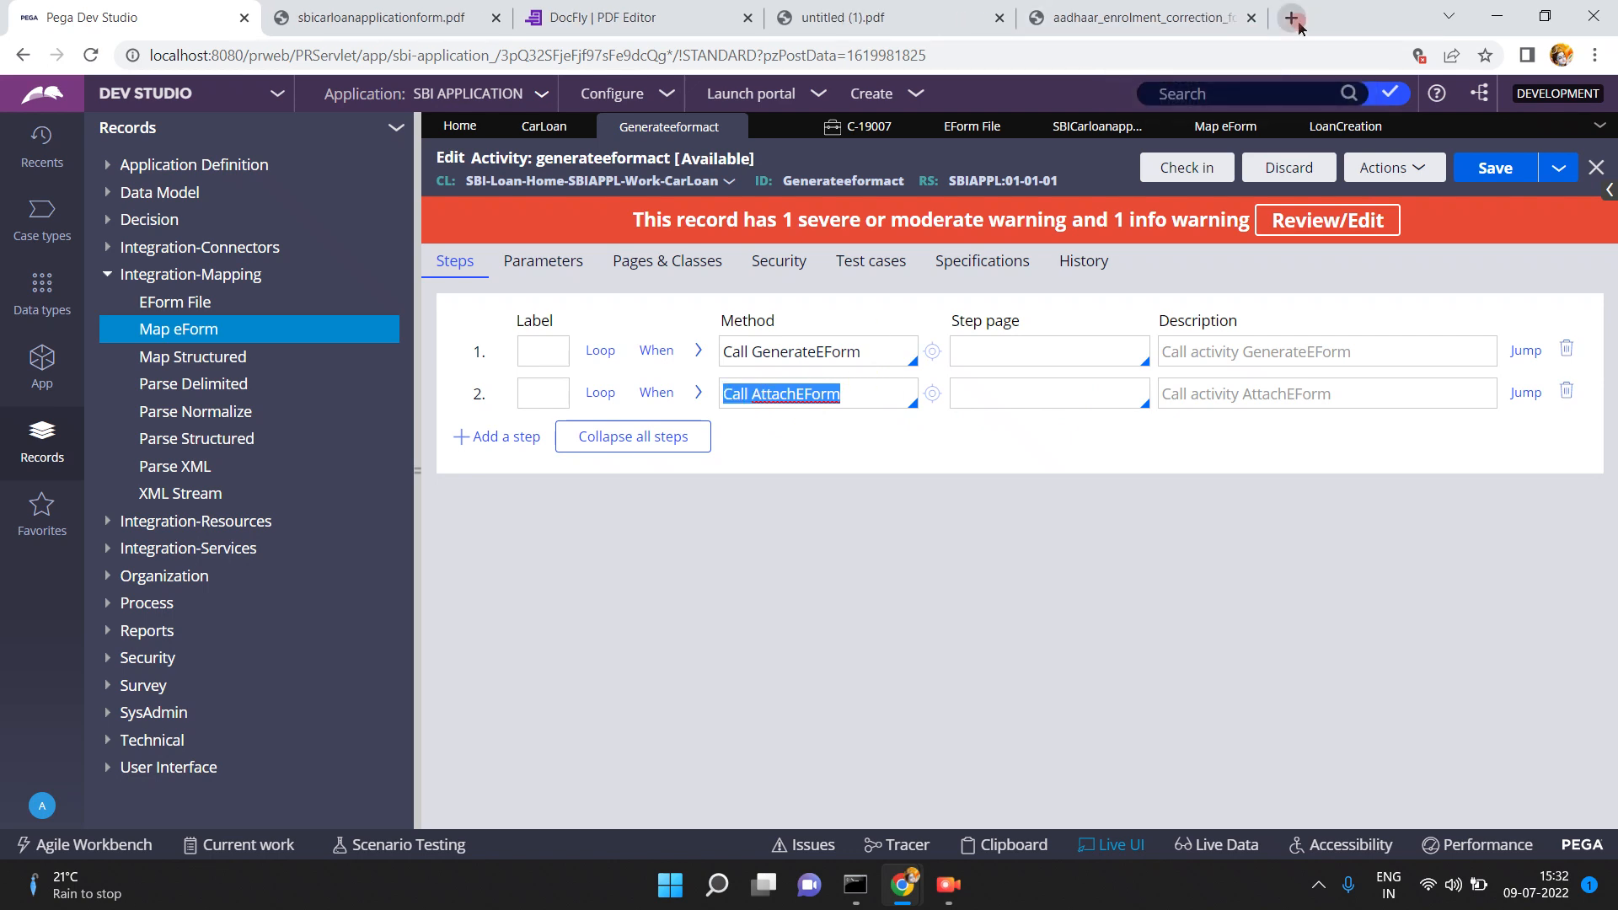
pyautogui.click(1291, 18)
# - Google 'attach pdf file to the case in pega' and scroll through the Pega Academy results
pyautogui.click(954, 57)
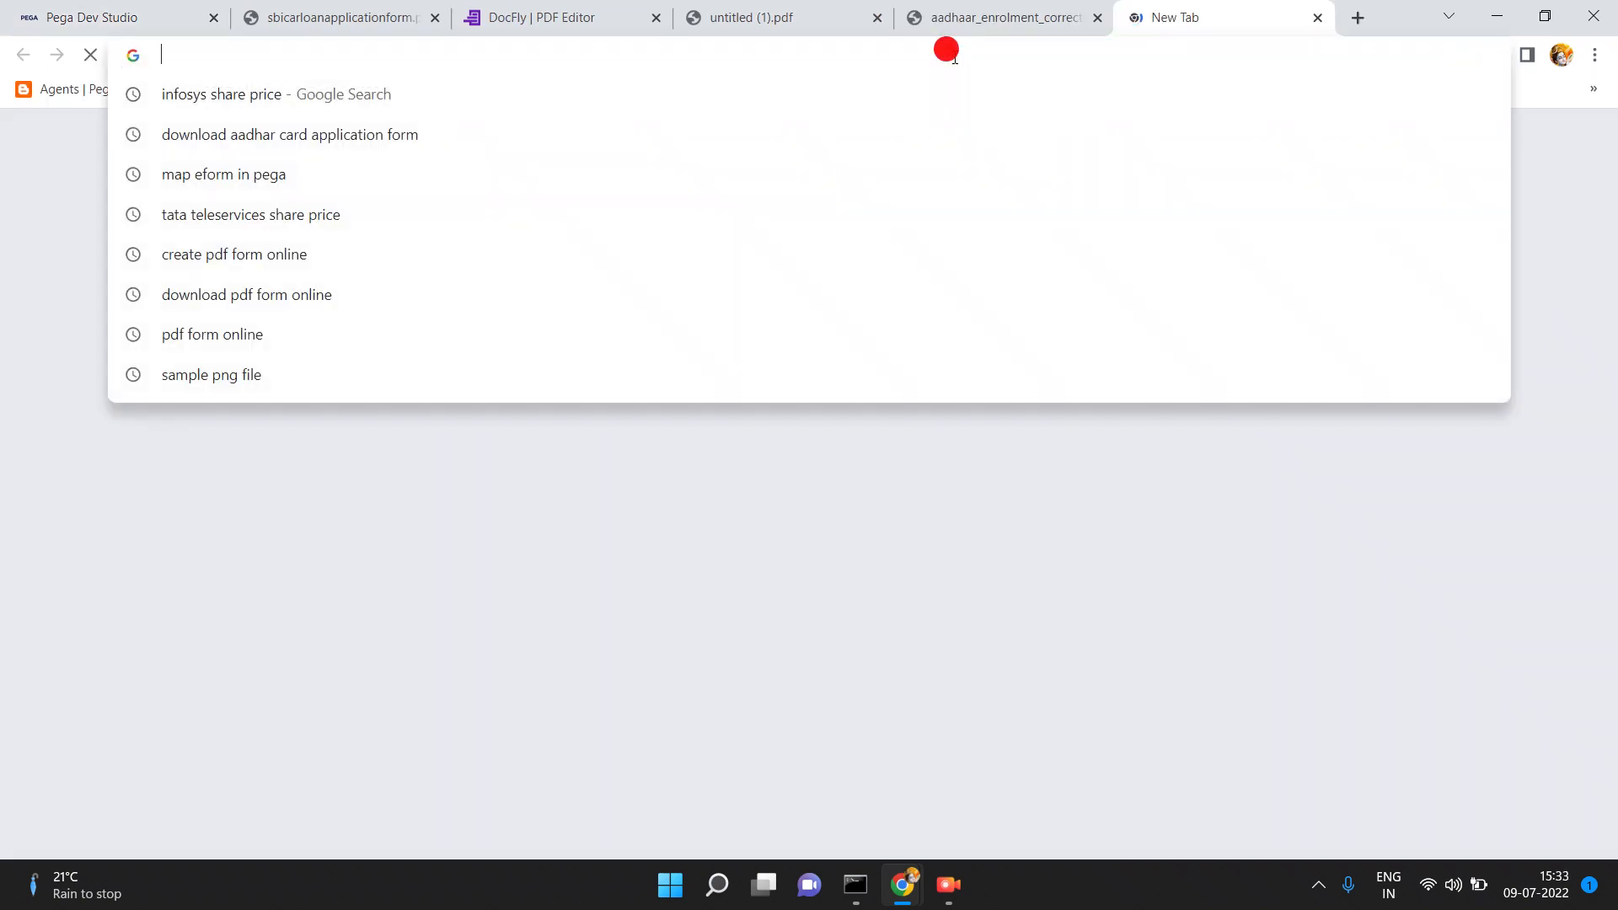
pyautogui.write('attach pdf ')
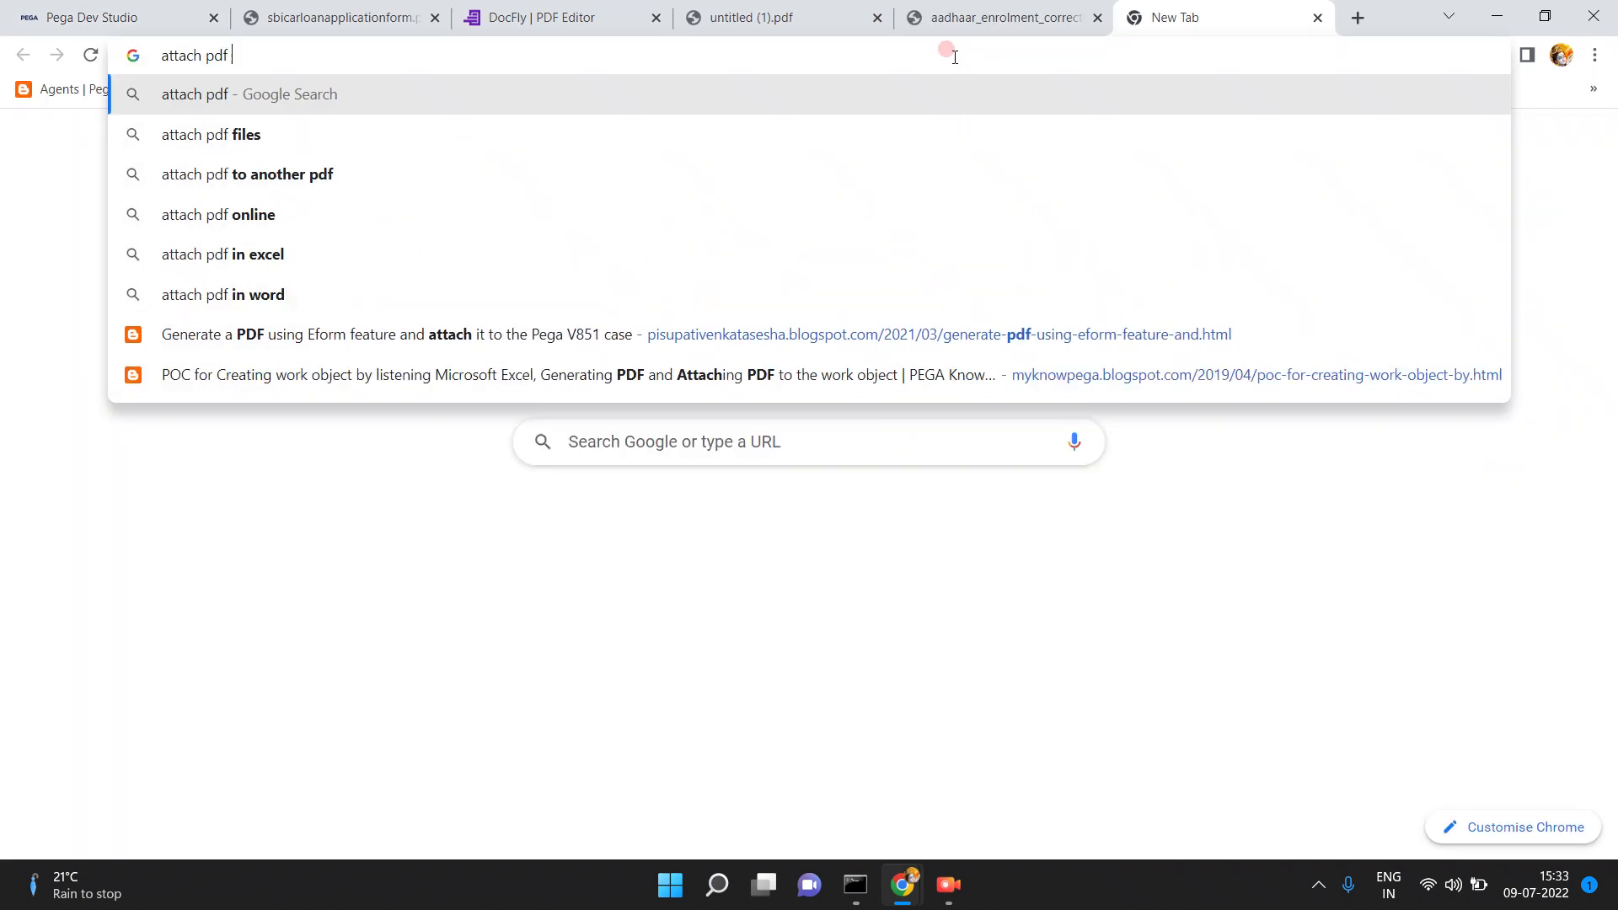
pyautogui.write('file to ch')
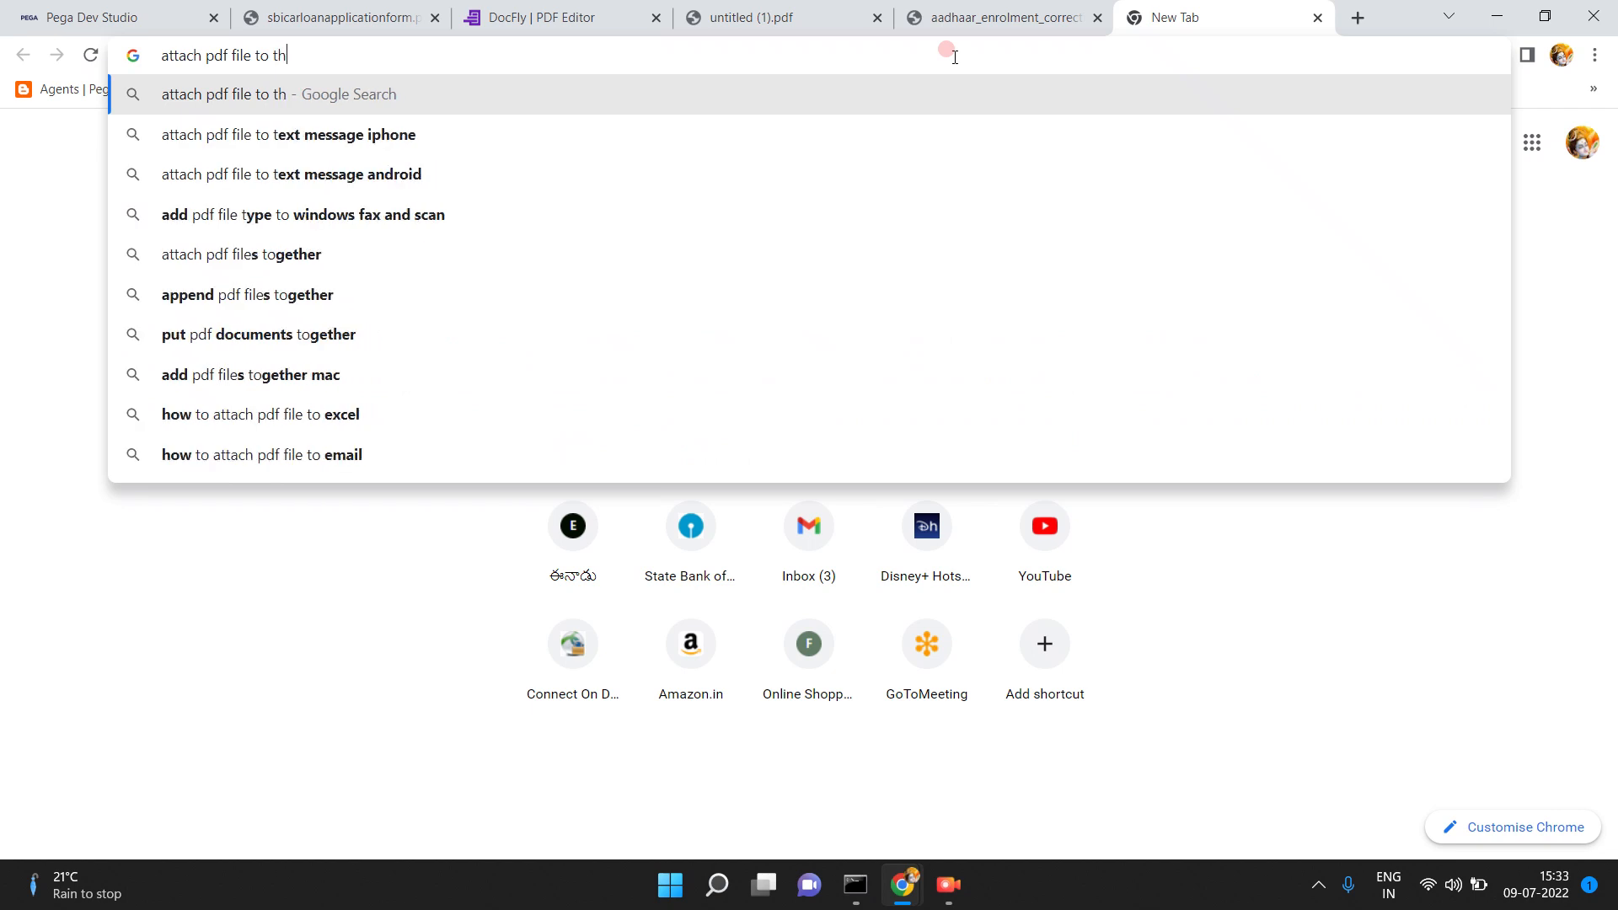
pyautogui.write('e case in pega')
pyautogui.press('Return')
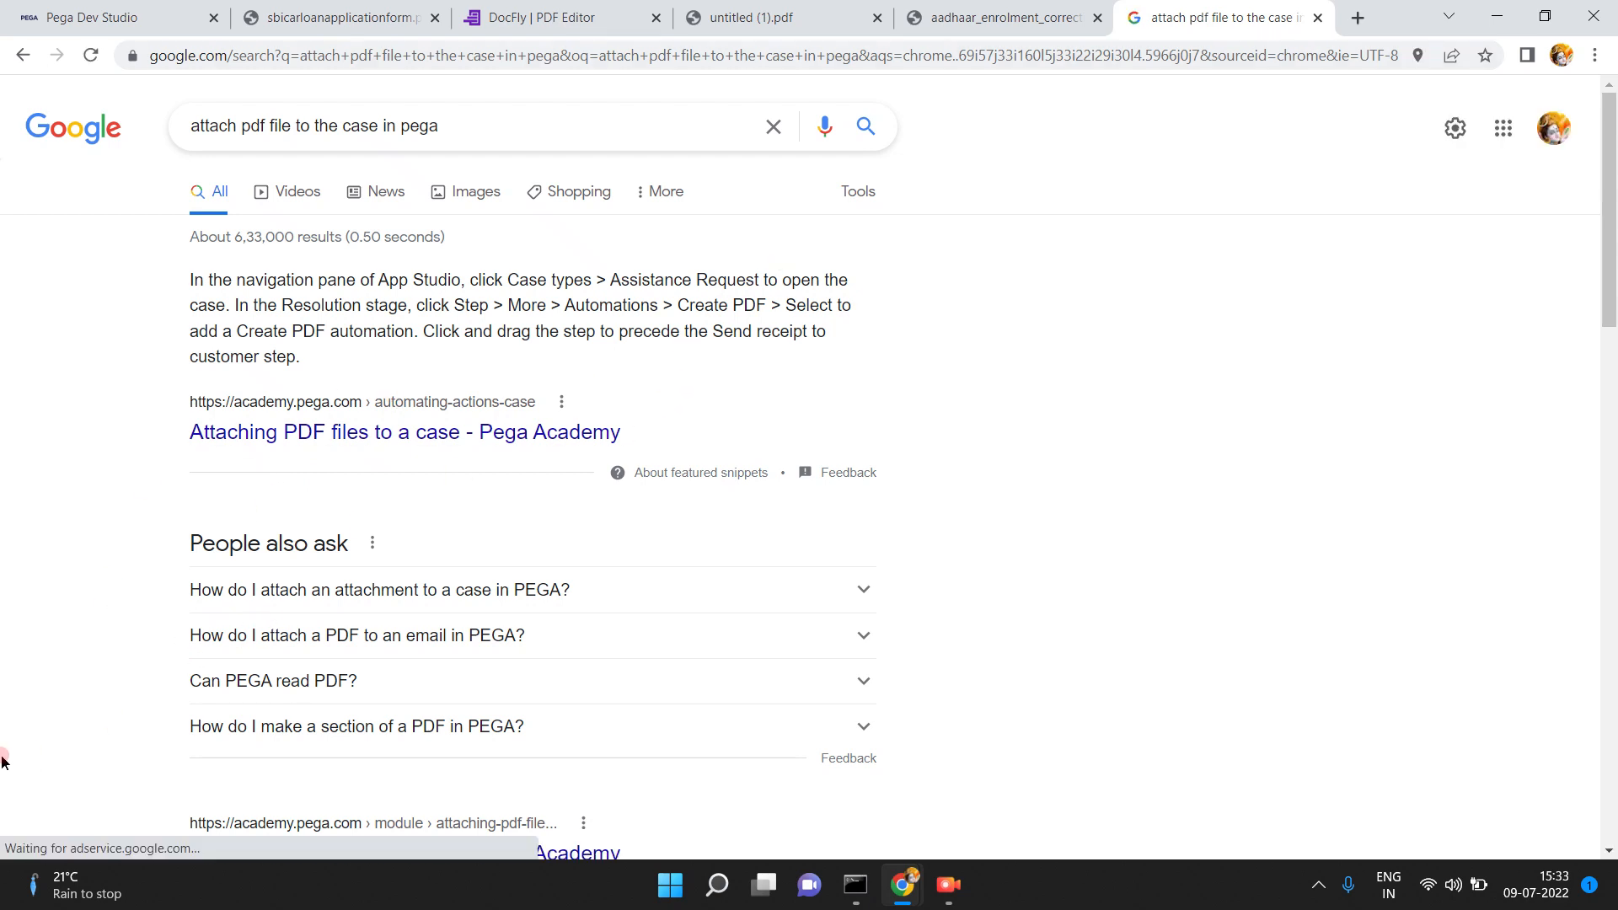
pyautogui.scroll(-4, 2, 761)
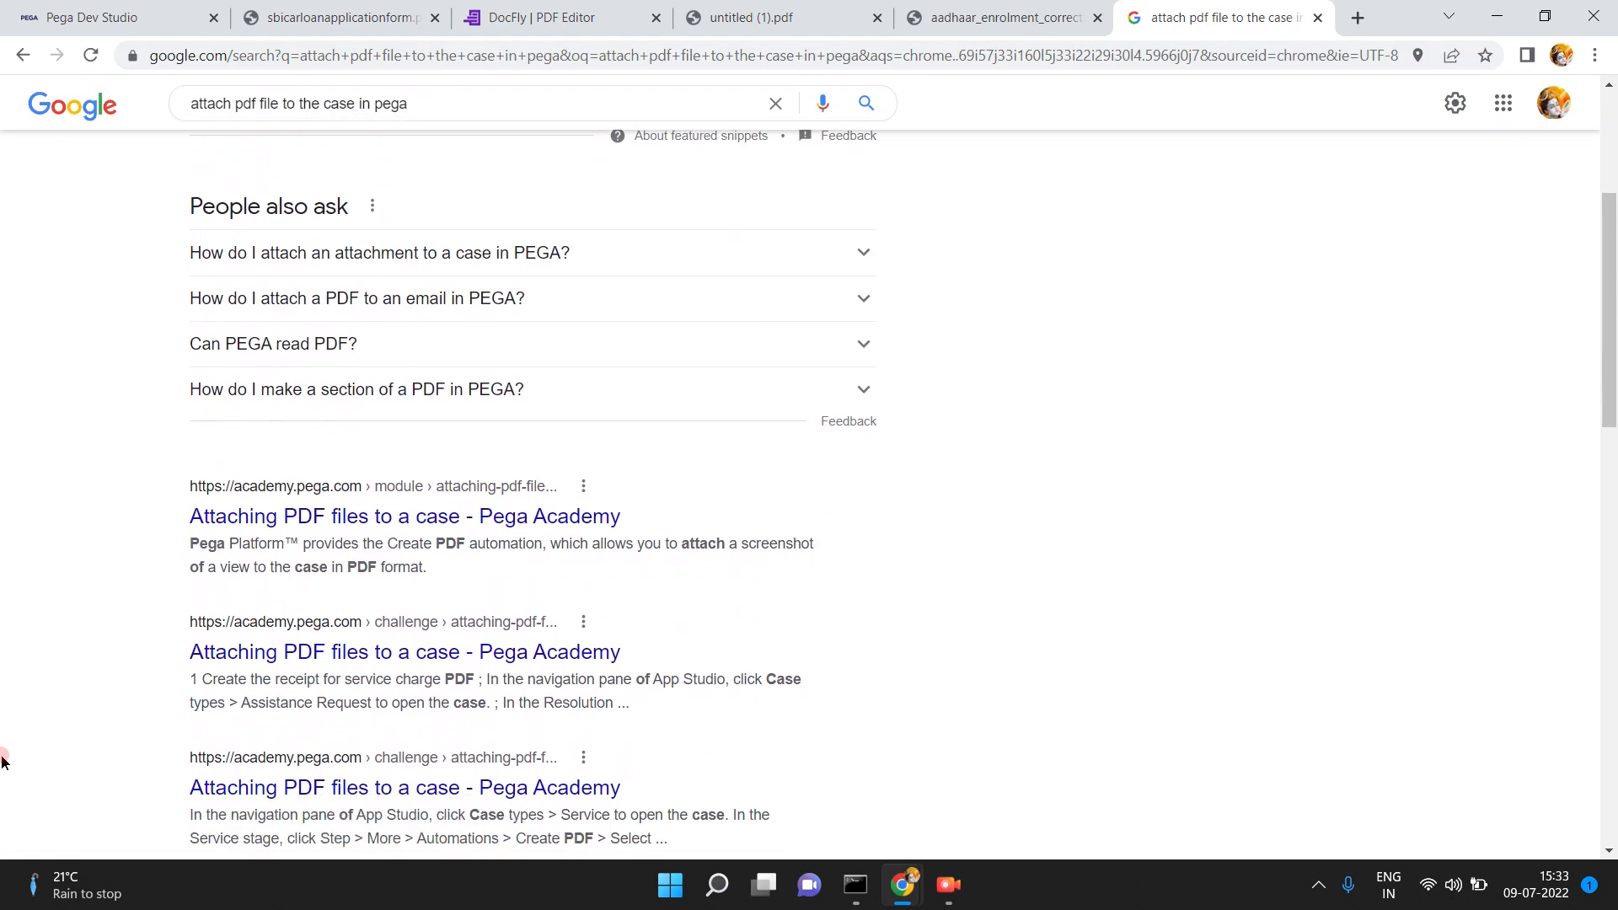
pyautogui.scroll(-2, 3, 760)
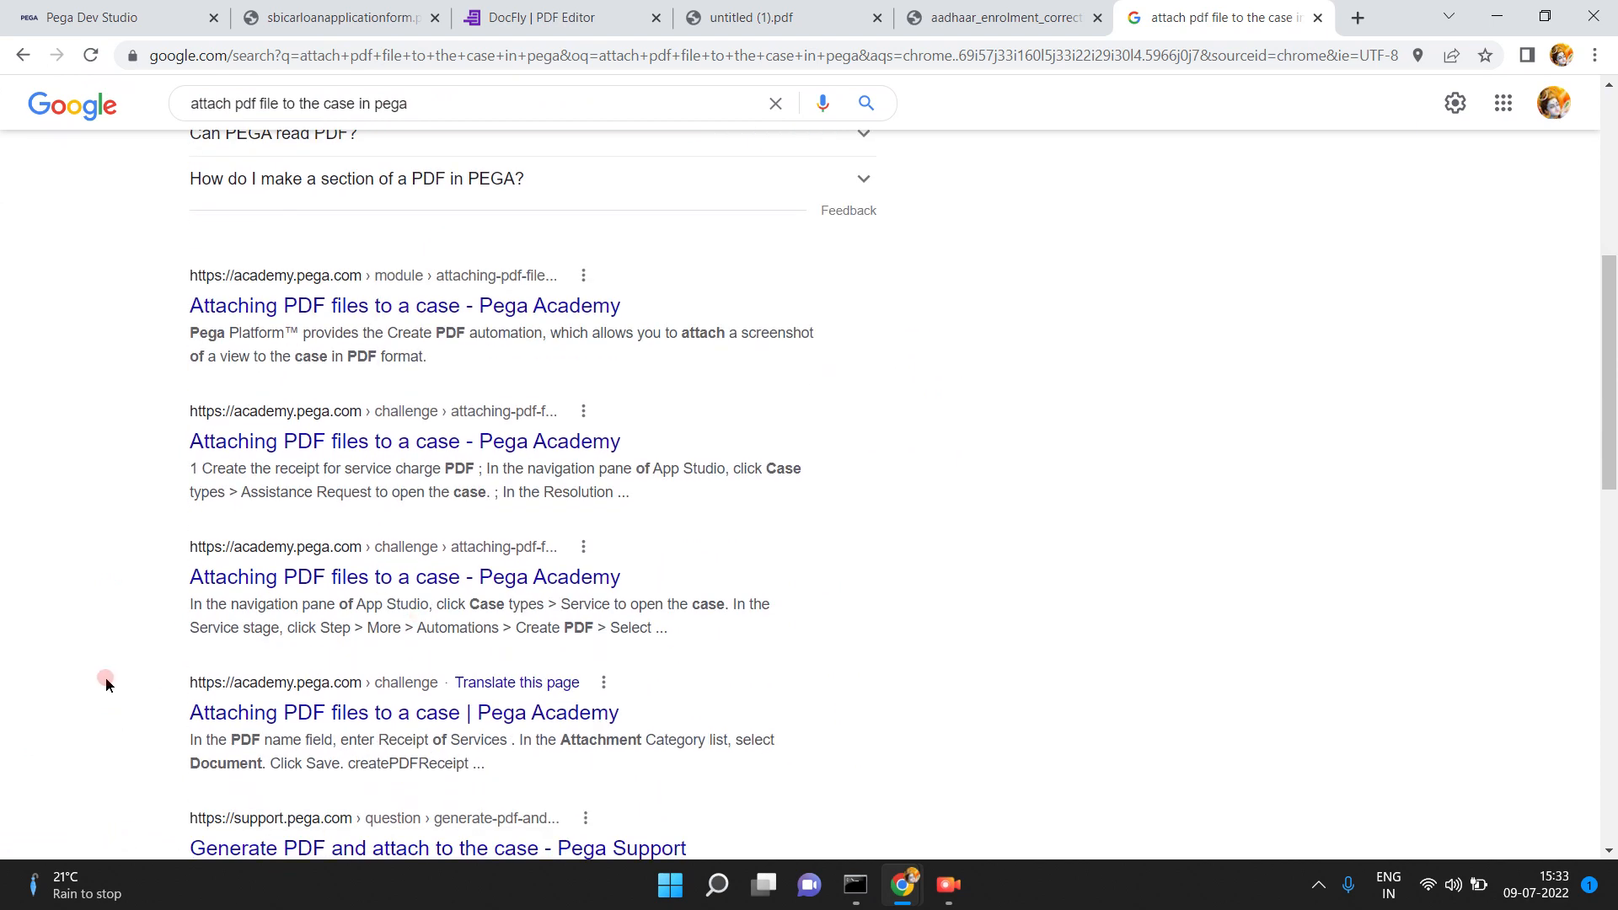
pyautogui.scroll(-4, 103, 679)
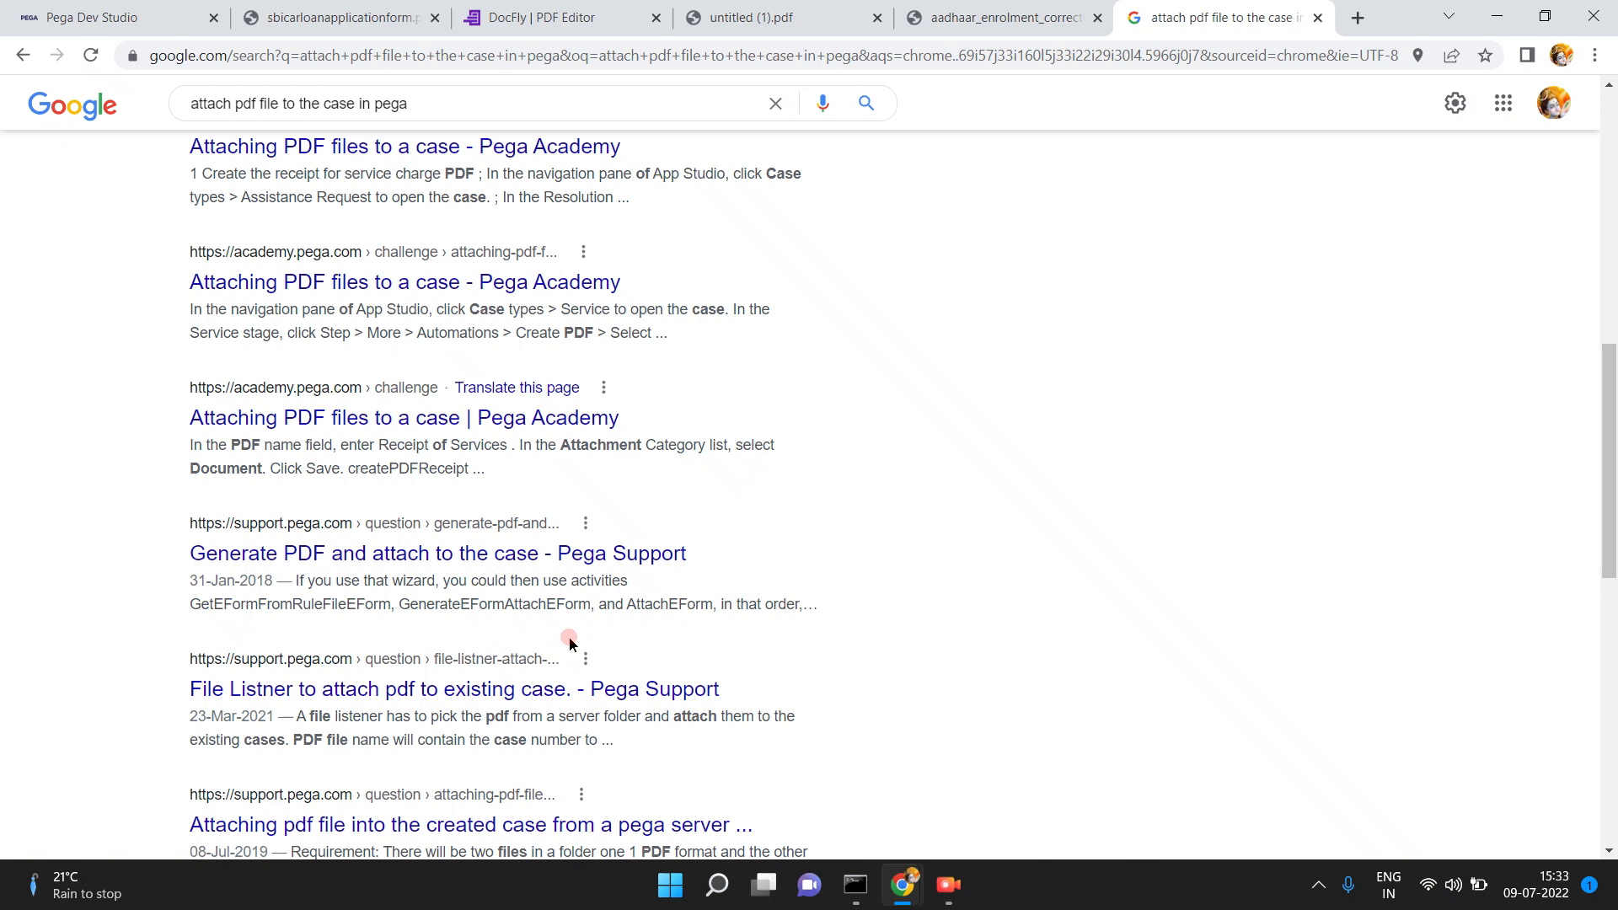
pyautogui.click(1610, 160)
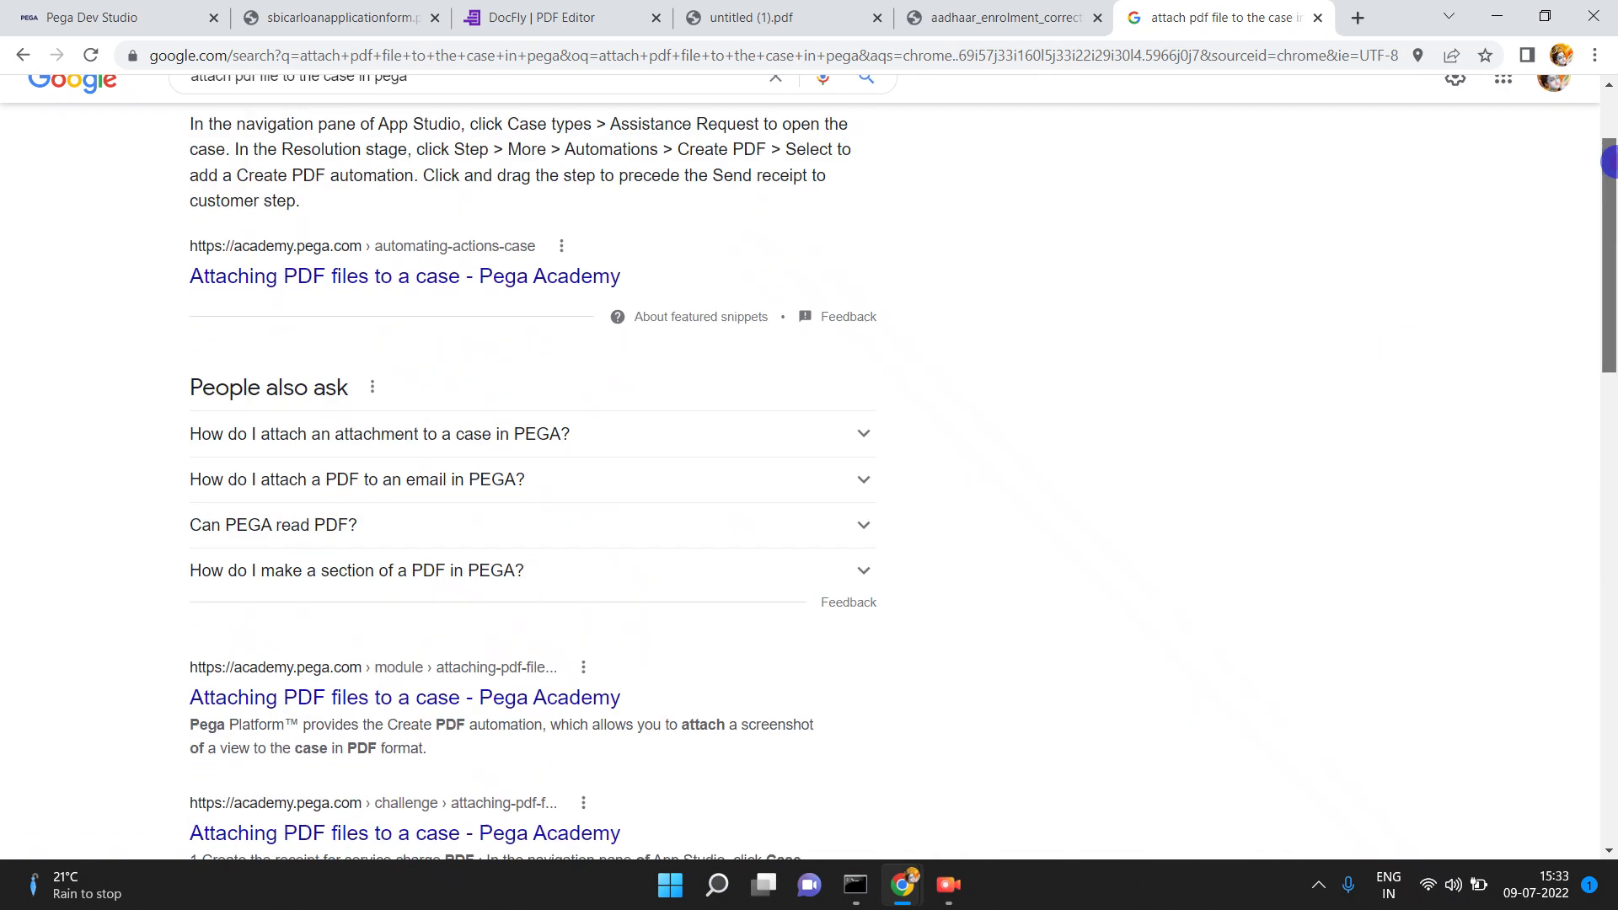
pyautogui.scroll(2, 1610, 160)
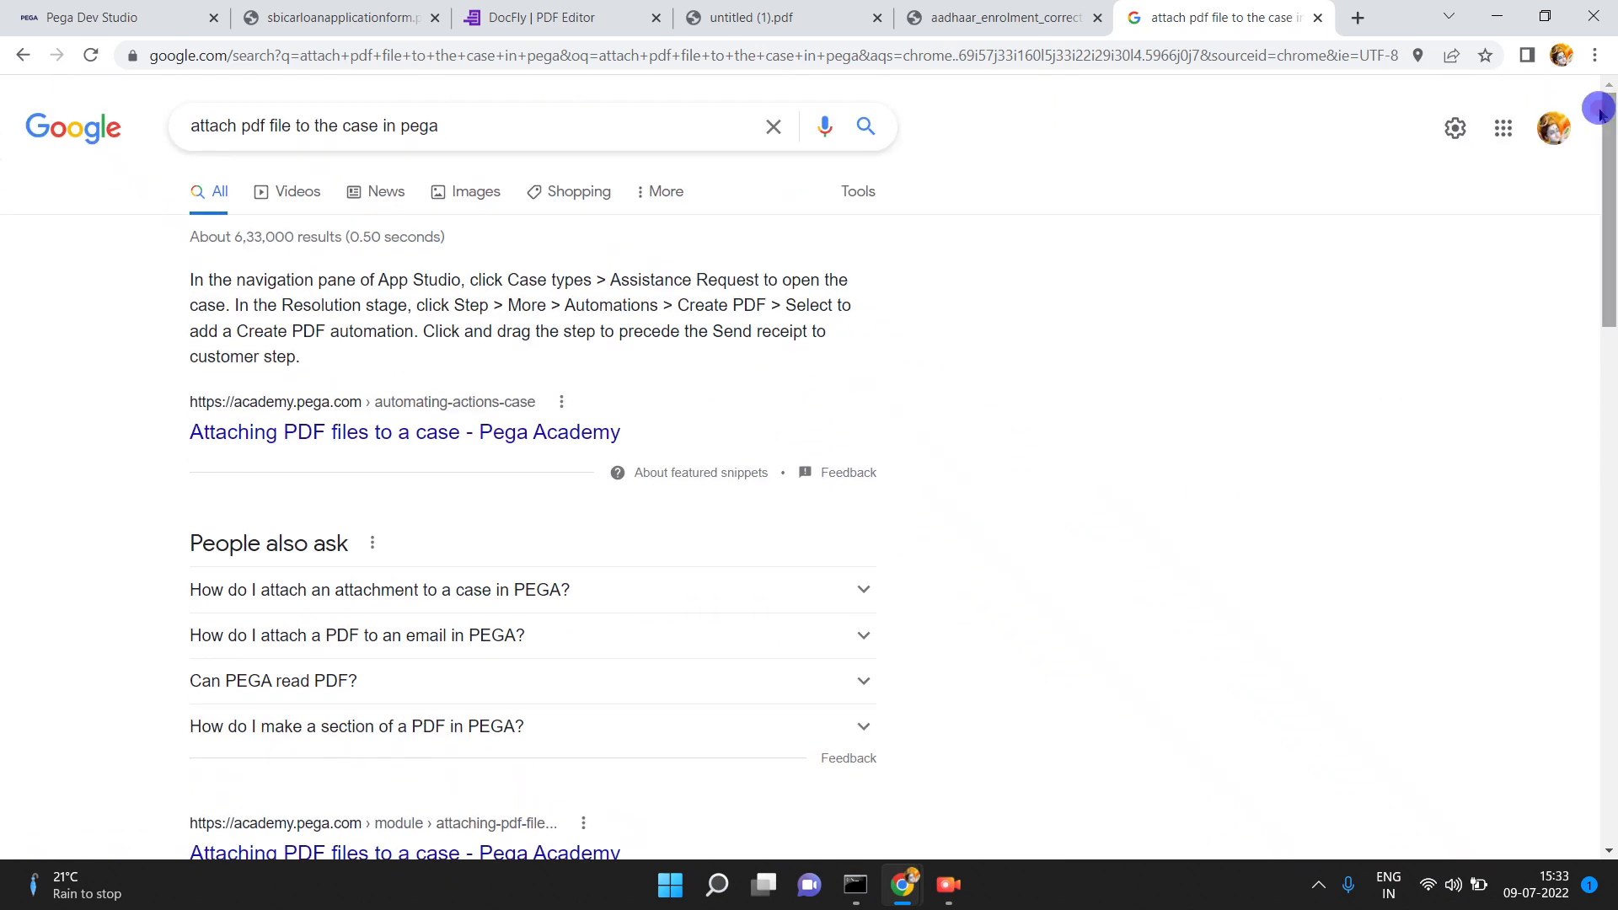
# - Back in Pega, clear step 1's MapPurpose value, then switch to the SBICarloanapplicationform eForm File record
pyautogui.click(160, 21)
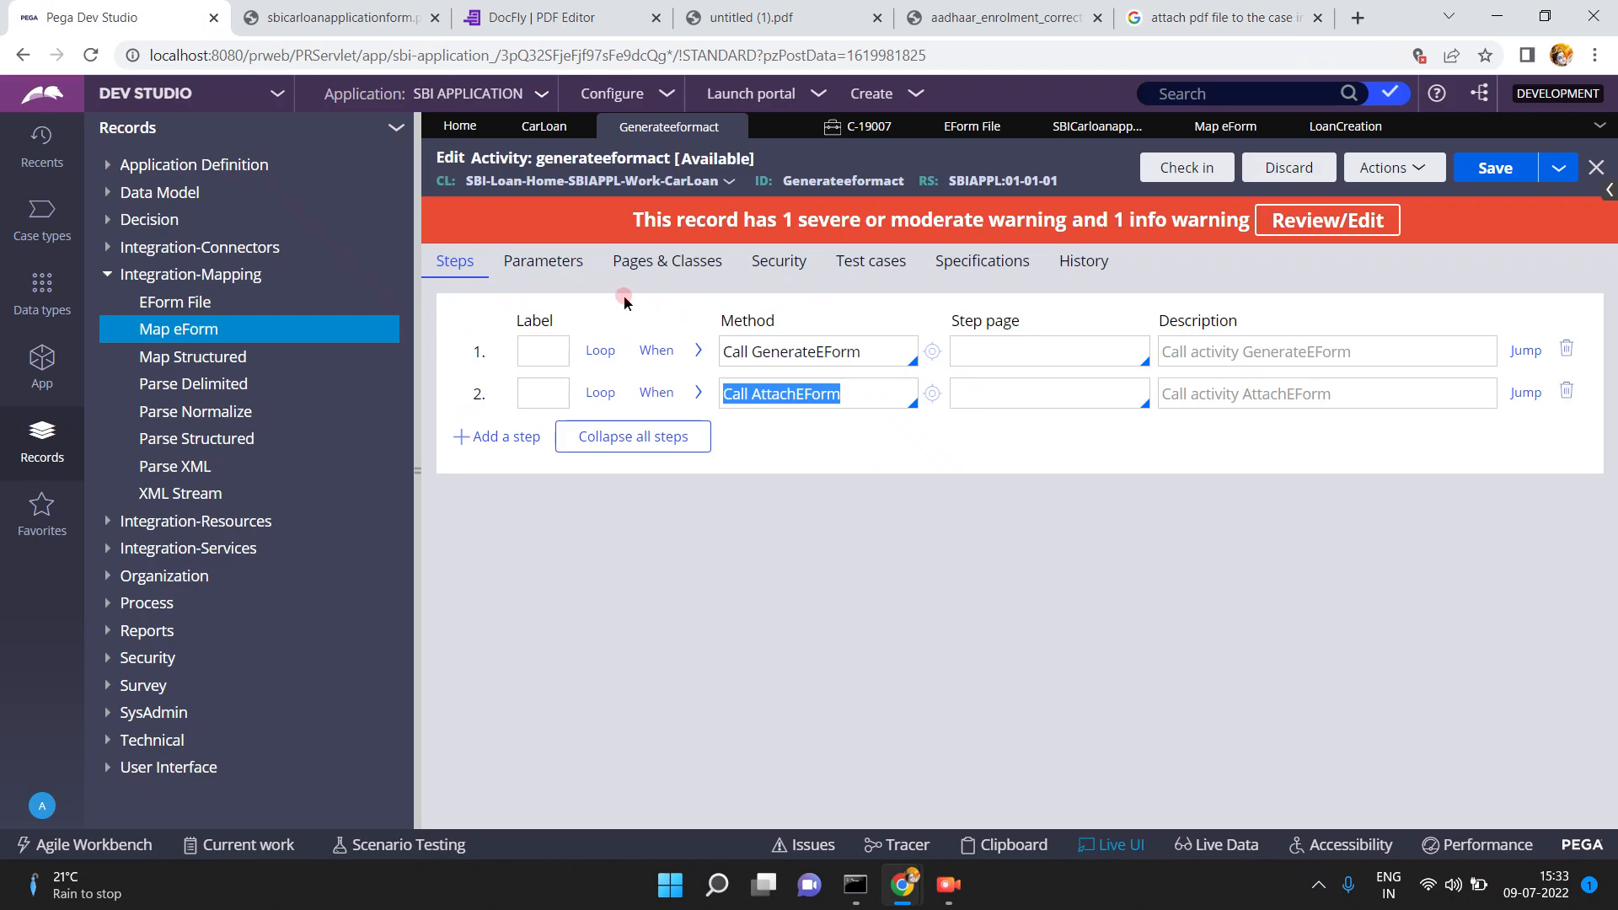
pyautogui.click(700, 350)
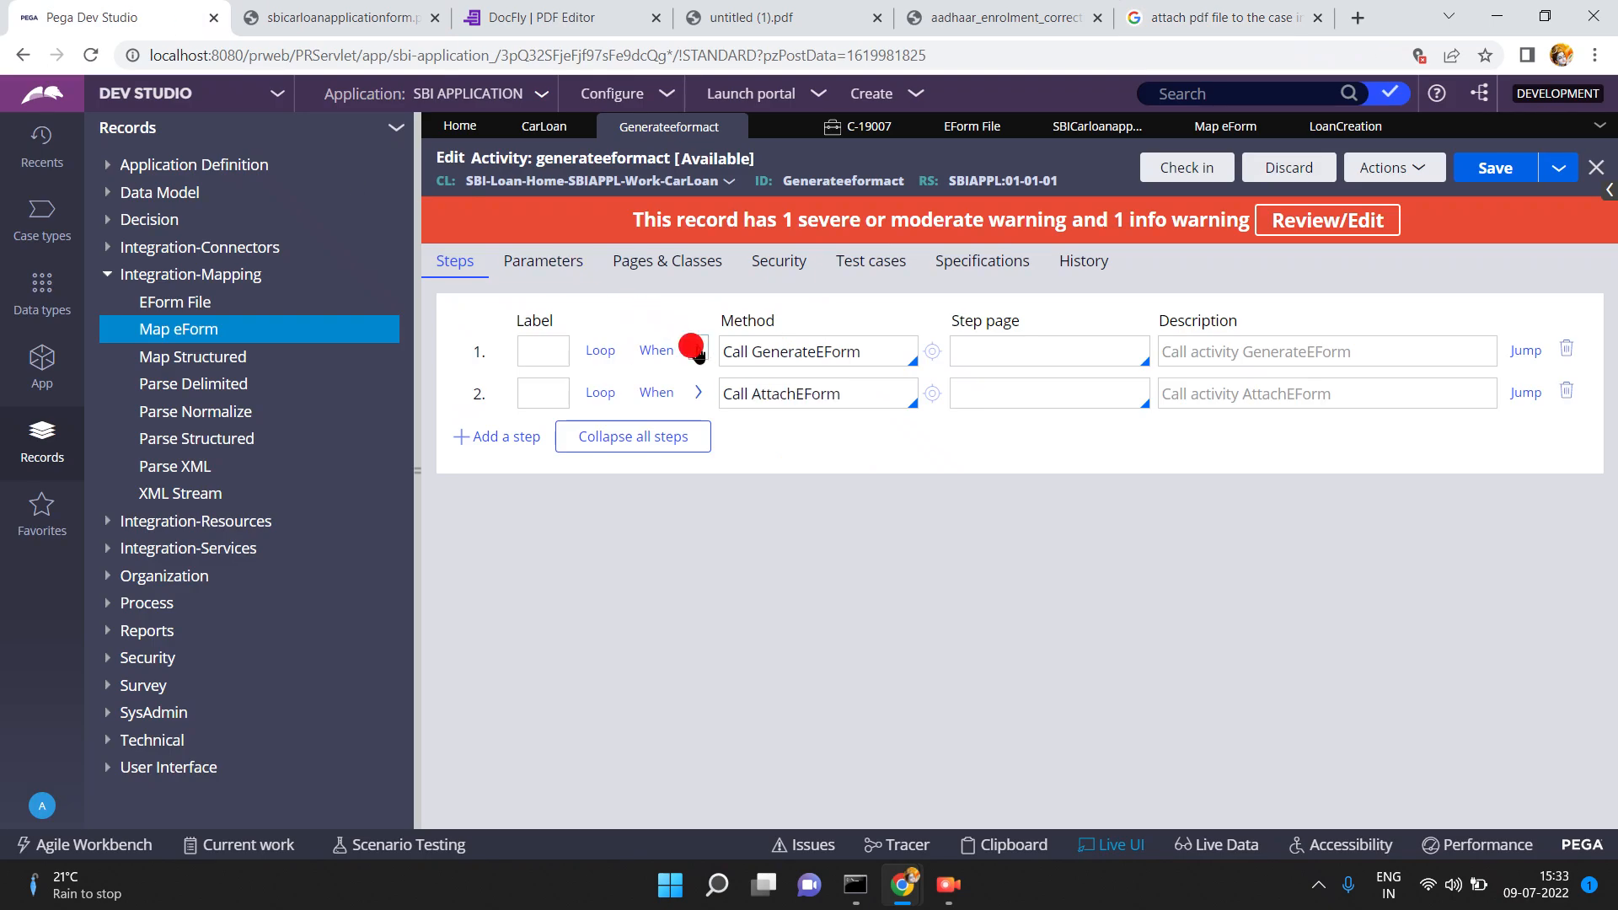
pyautogui.click(709, 522)
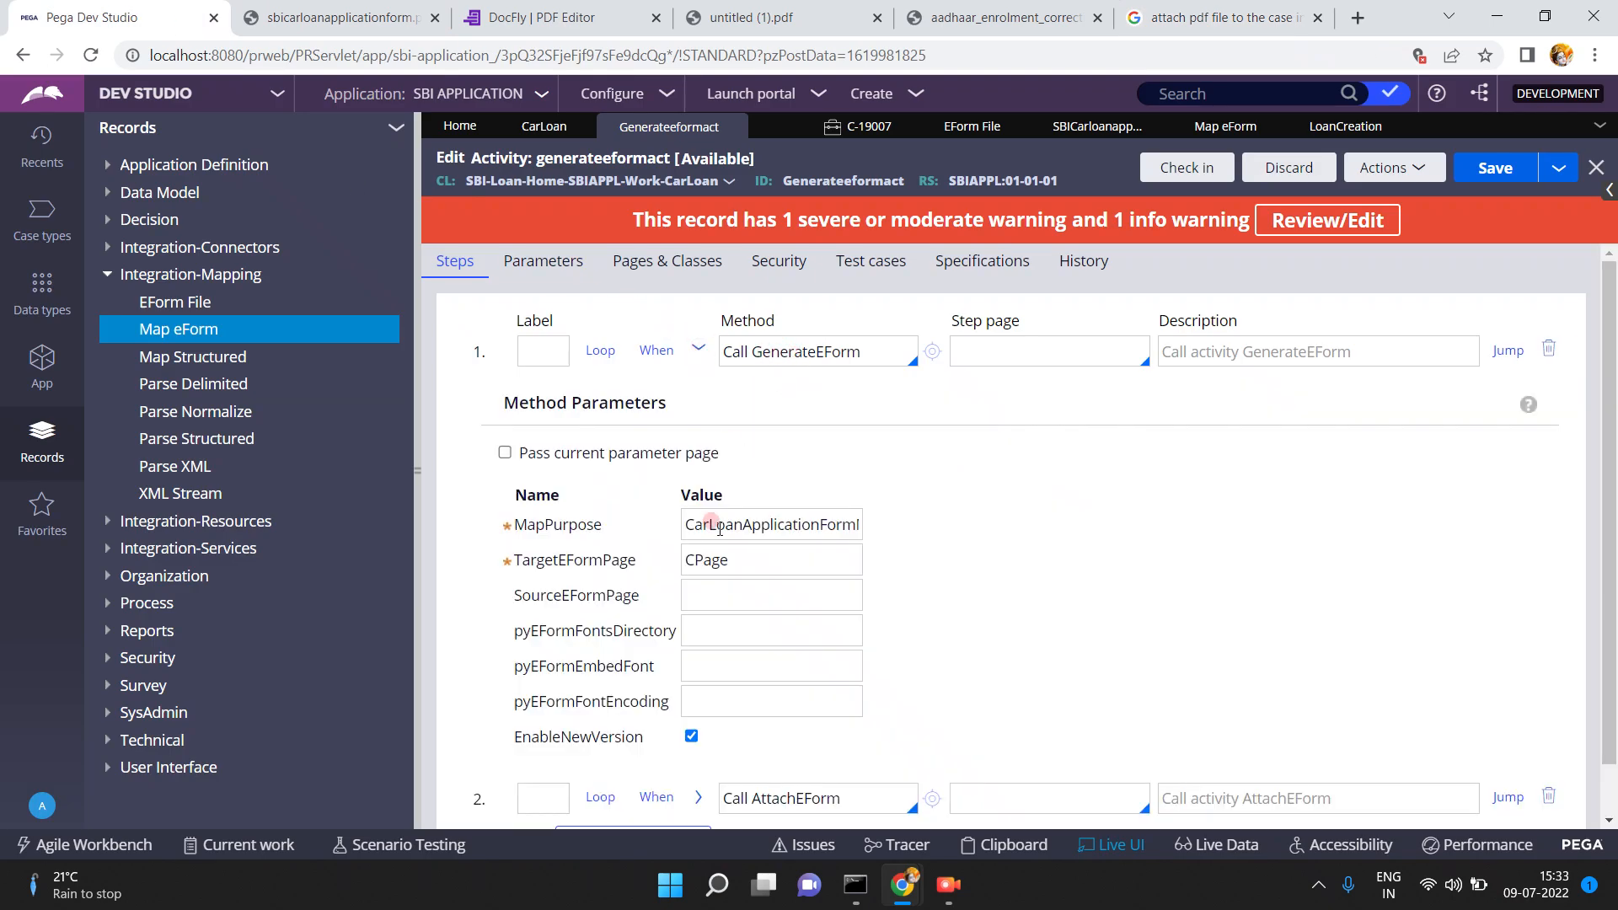
pyautogui.doubleClick(716, 526)
pyautogui.press('BackSpace')
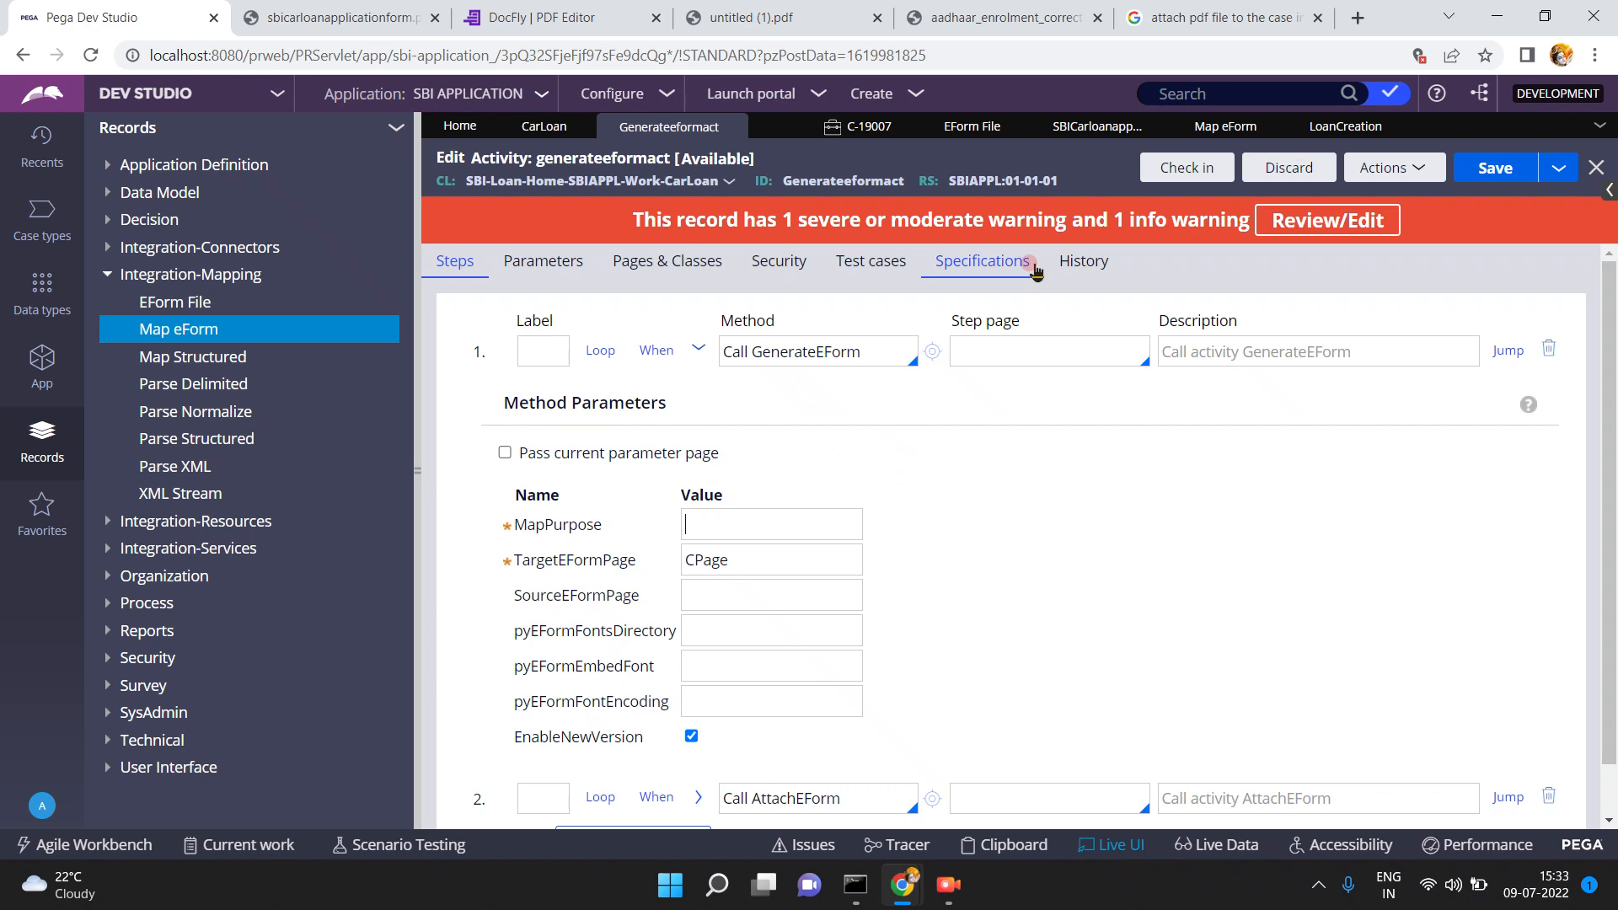
pyautogui.click(1104, 128)
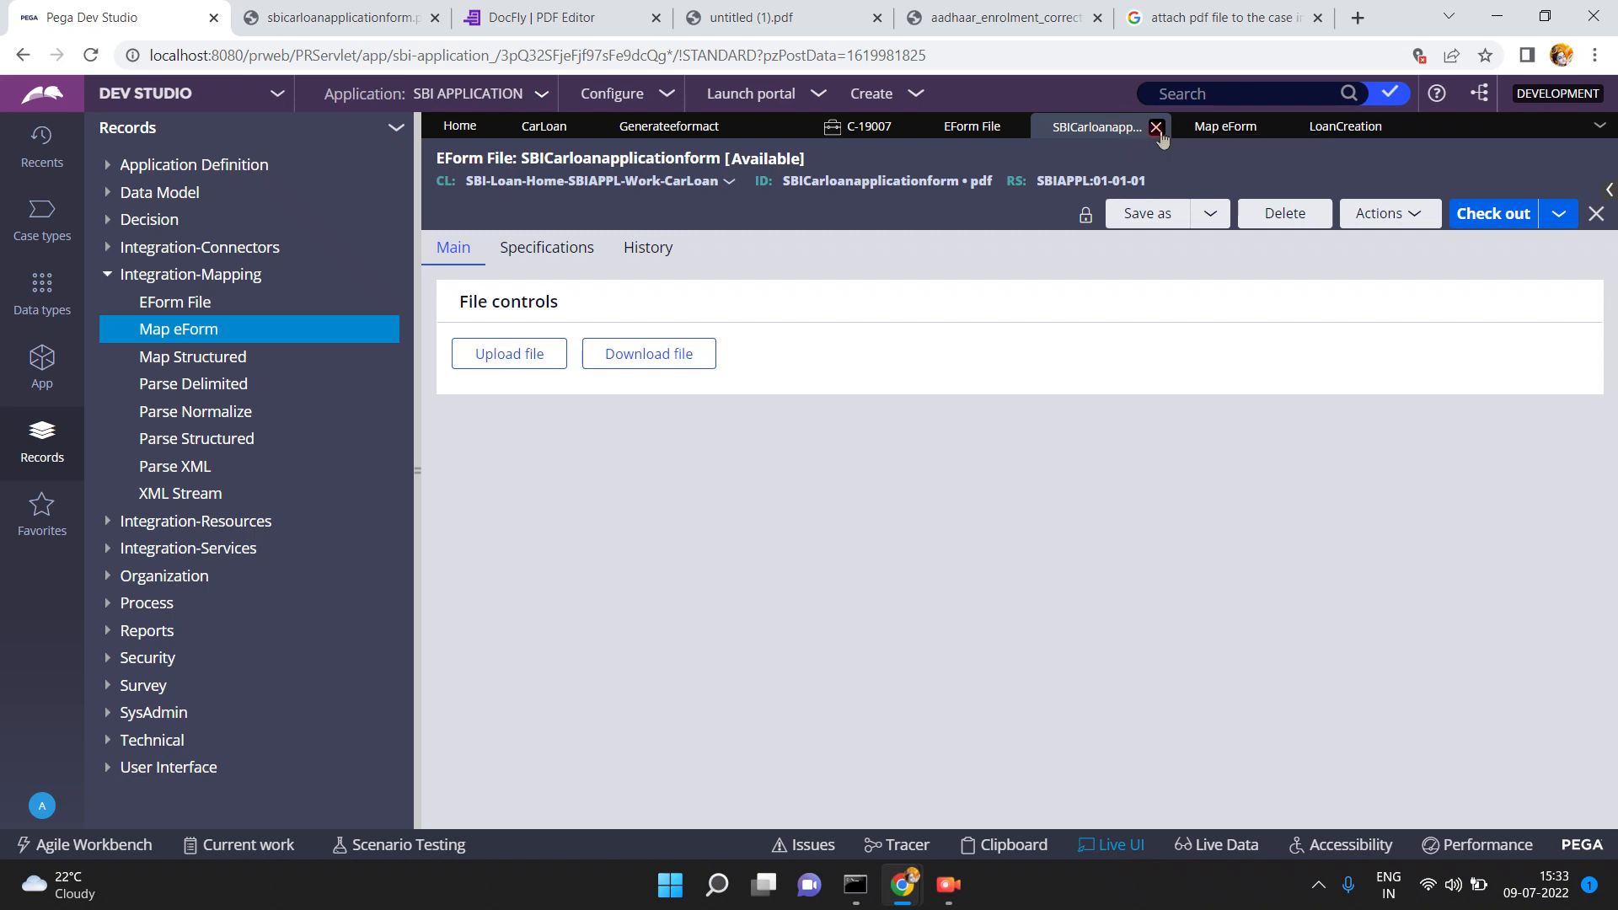
# - Copy the SBICarloanapplicationform purpose from the refreshed Map eForm list into step 1's MapPurpose
pyautogui.click(1200, 129)
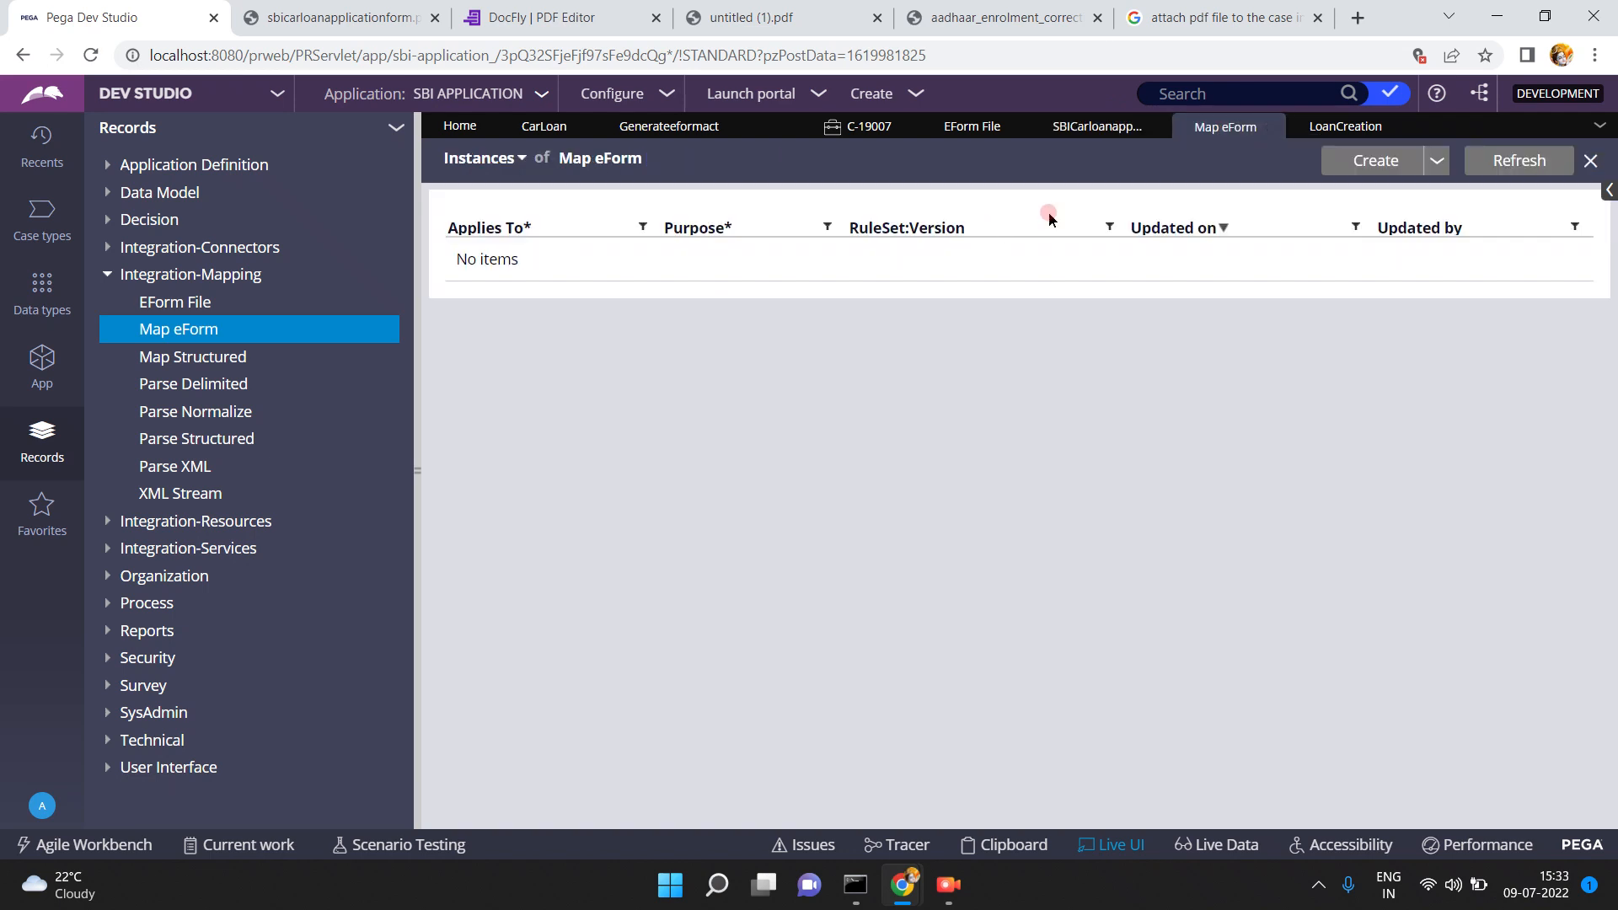
pyautogui.click(1490, 161)
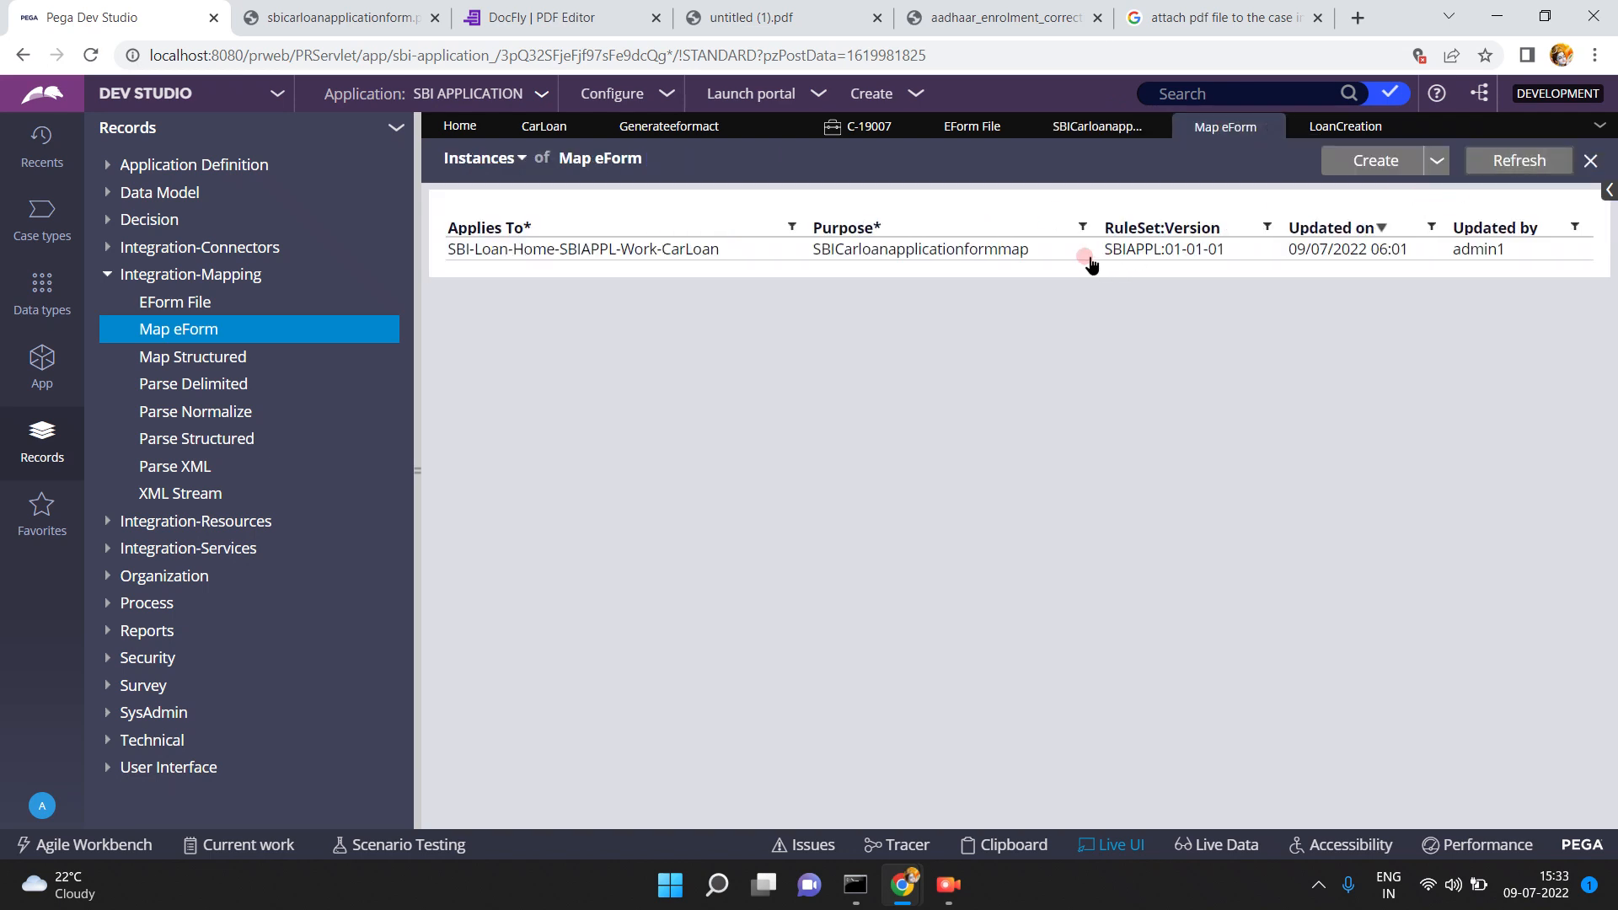
pyautogui.moveTo(1038, 255); pyautogui.dragTo(816, 264)
pyautogui.hotkey('ctrl', 'c')
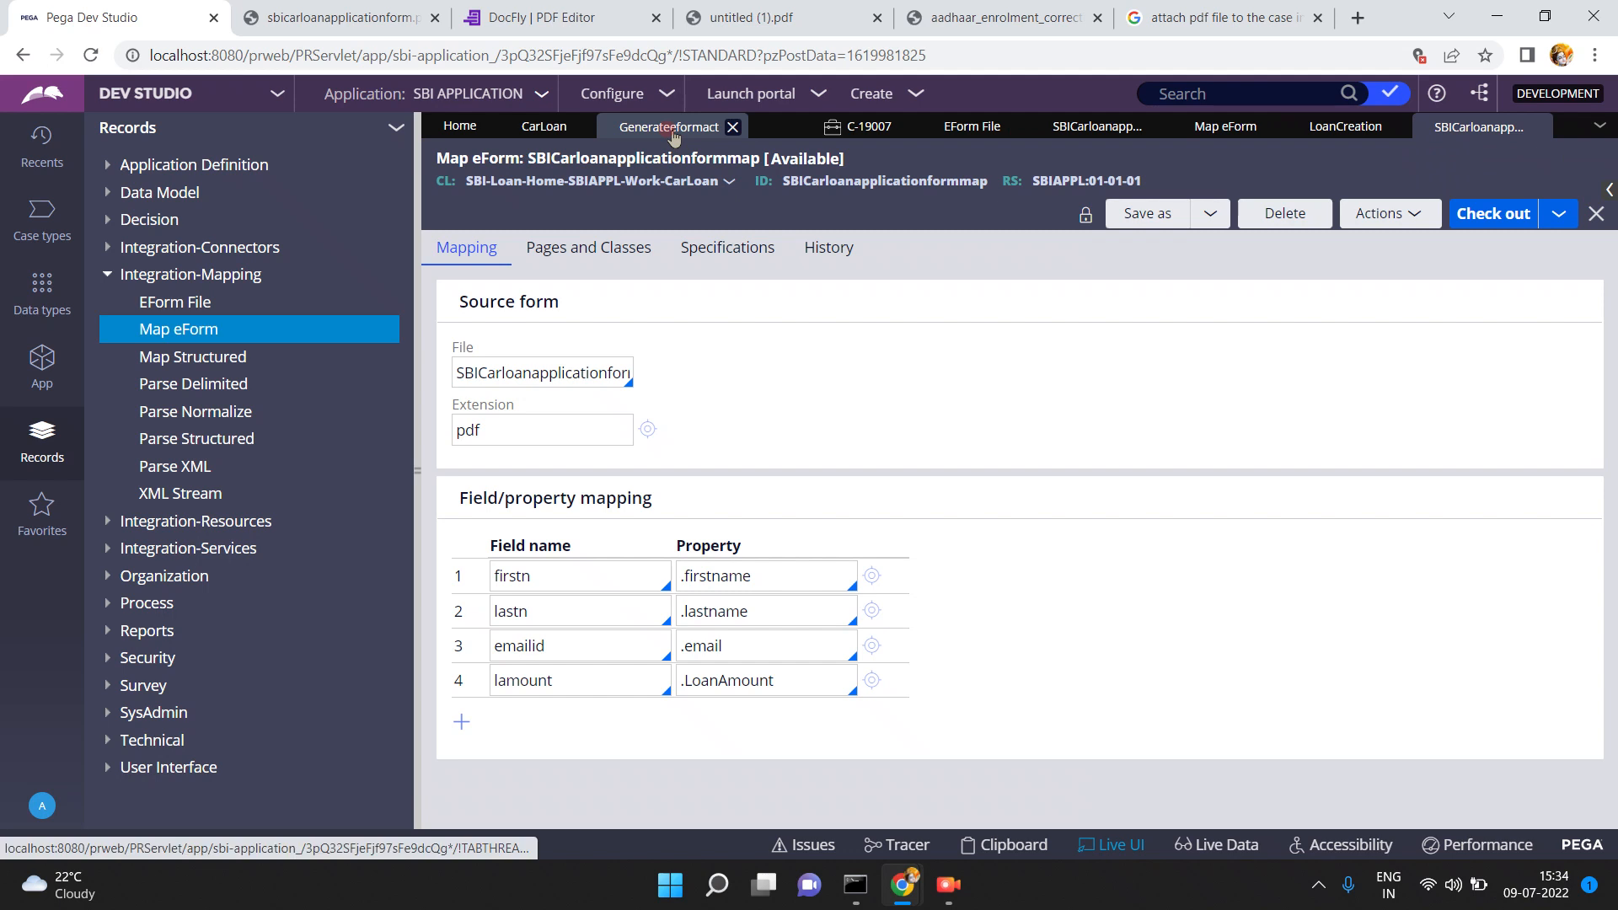
pyautogui.click(671, 128)
pyautogui.click(747, 522)
pyautogui.hotkey('ctrl', 'v')
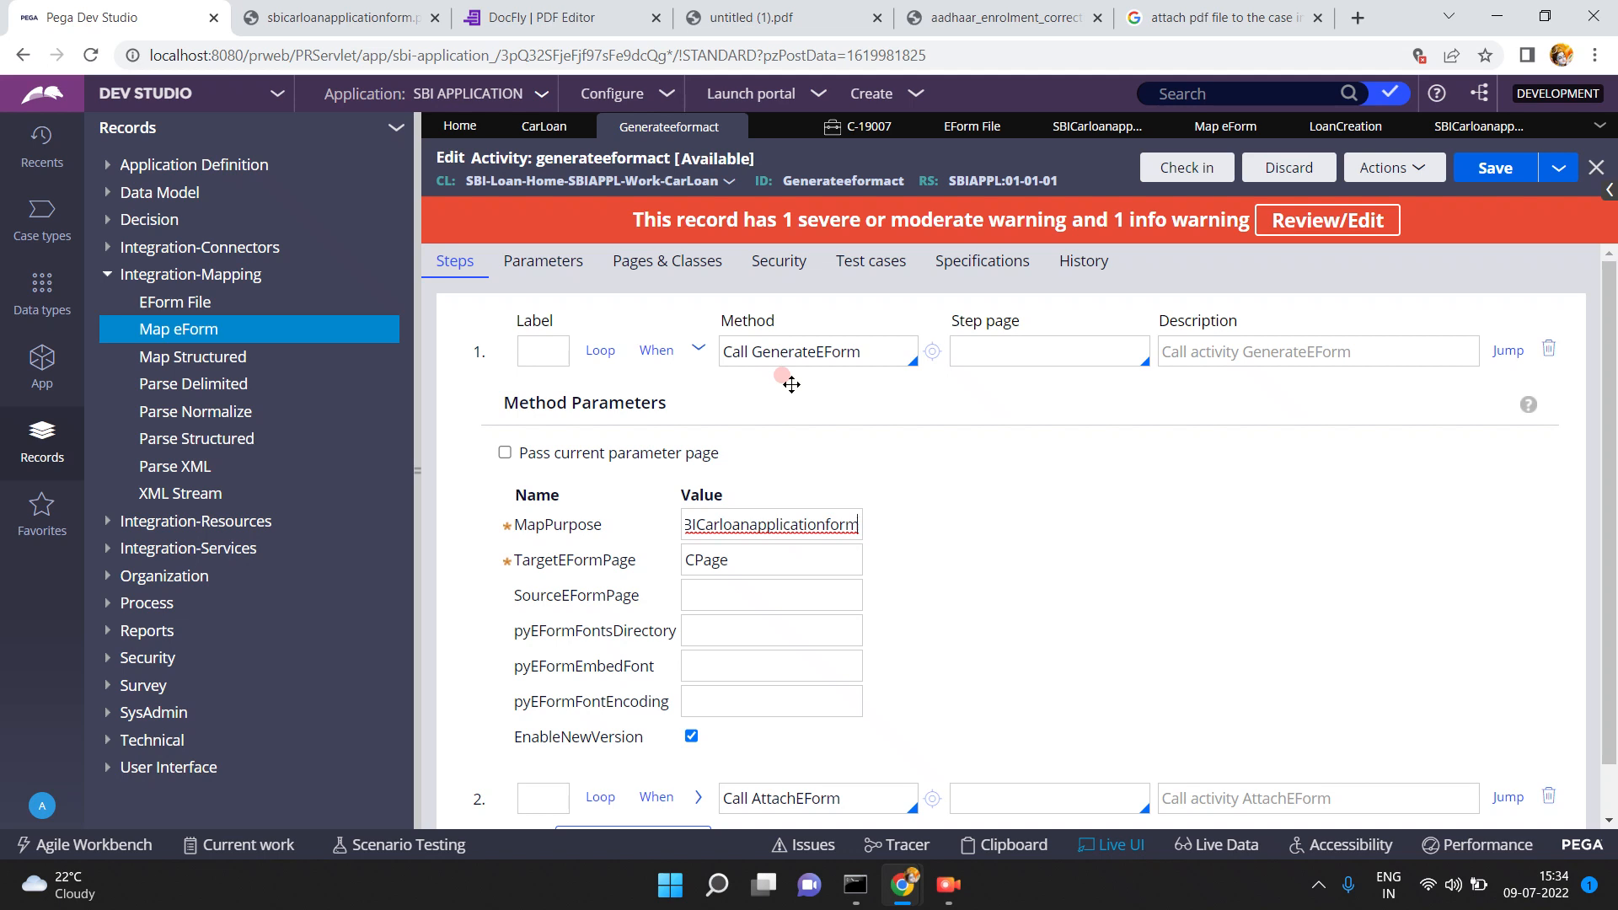
# - Review step 1's MapPurpose SBICarloanapplicationform and TargetEFormPage CPage, then collapse the step
pyautogui.doubleClick(768, 561)
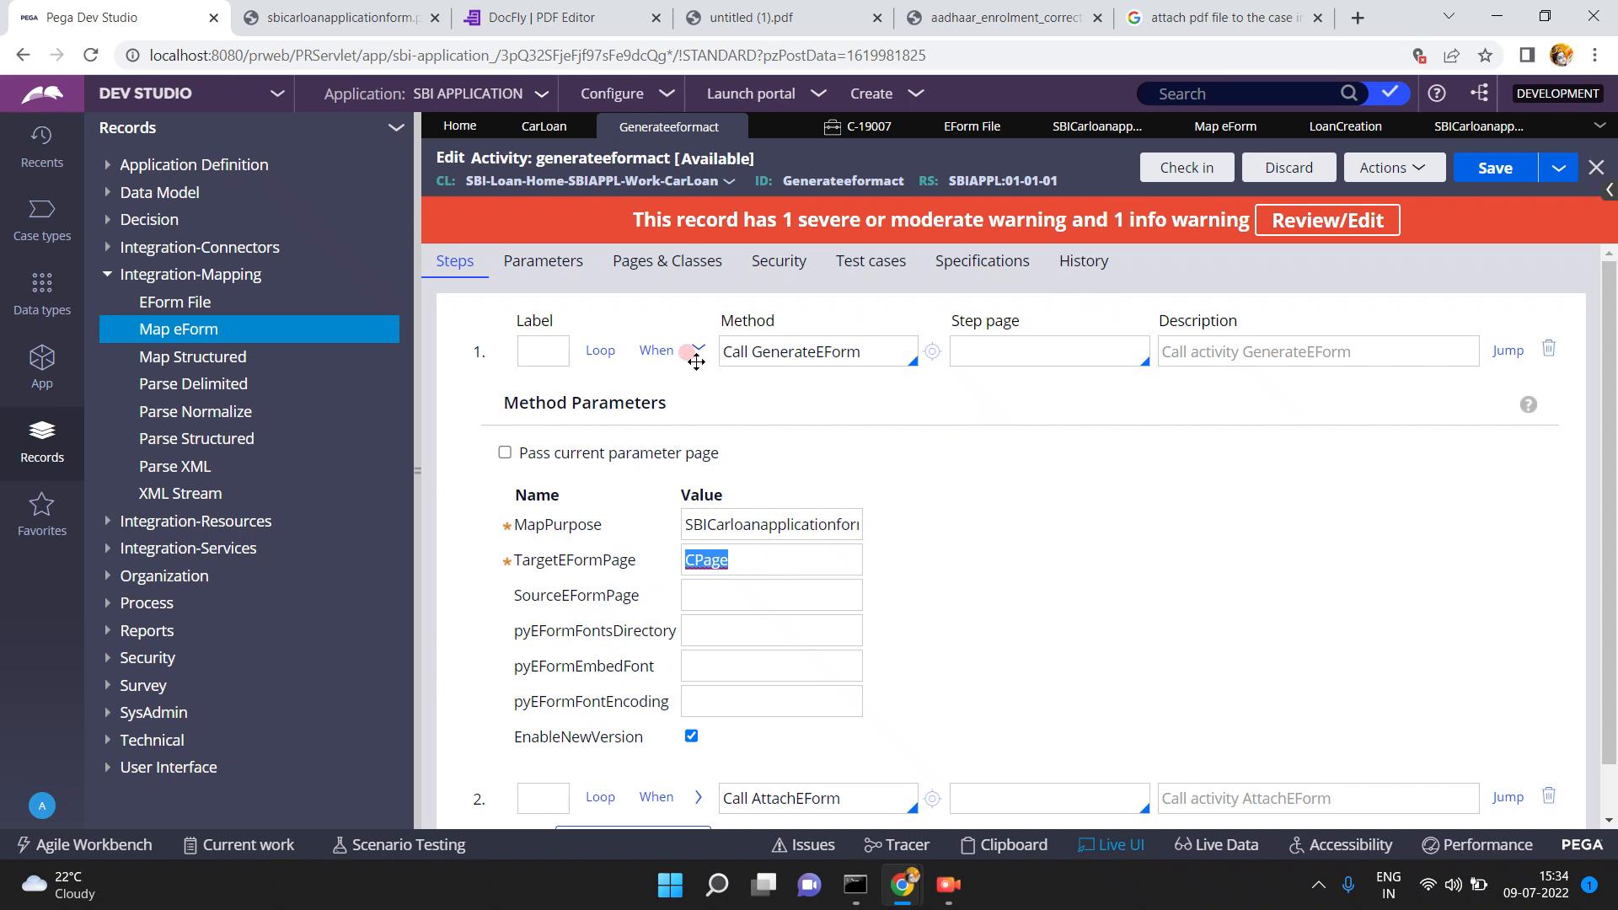
pyautogui.click(873, 349)
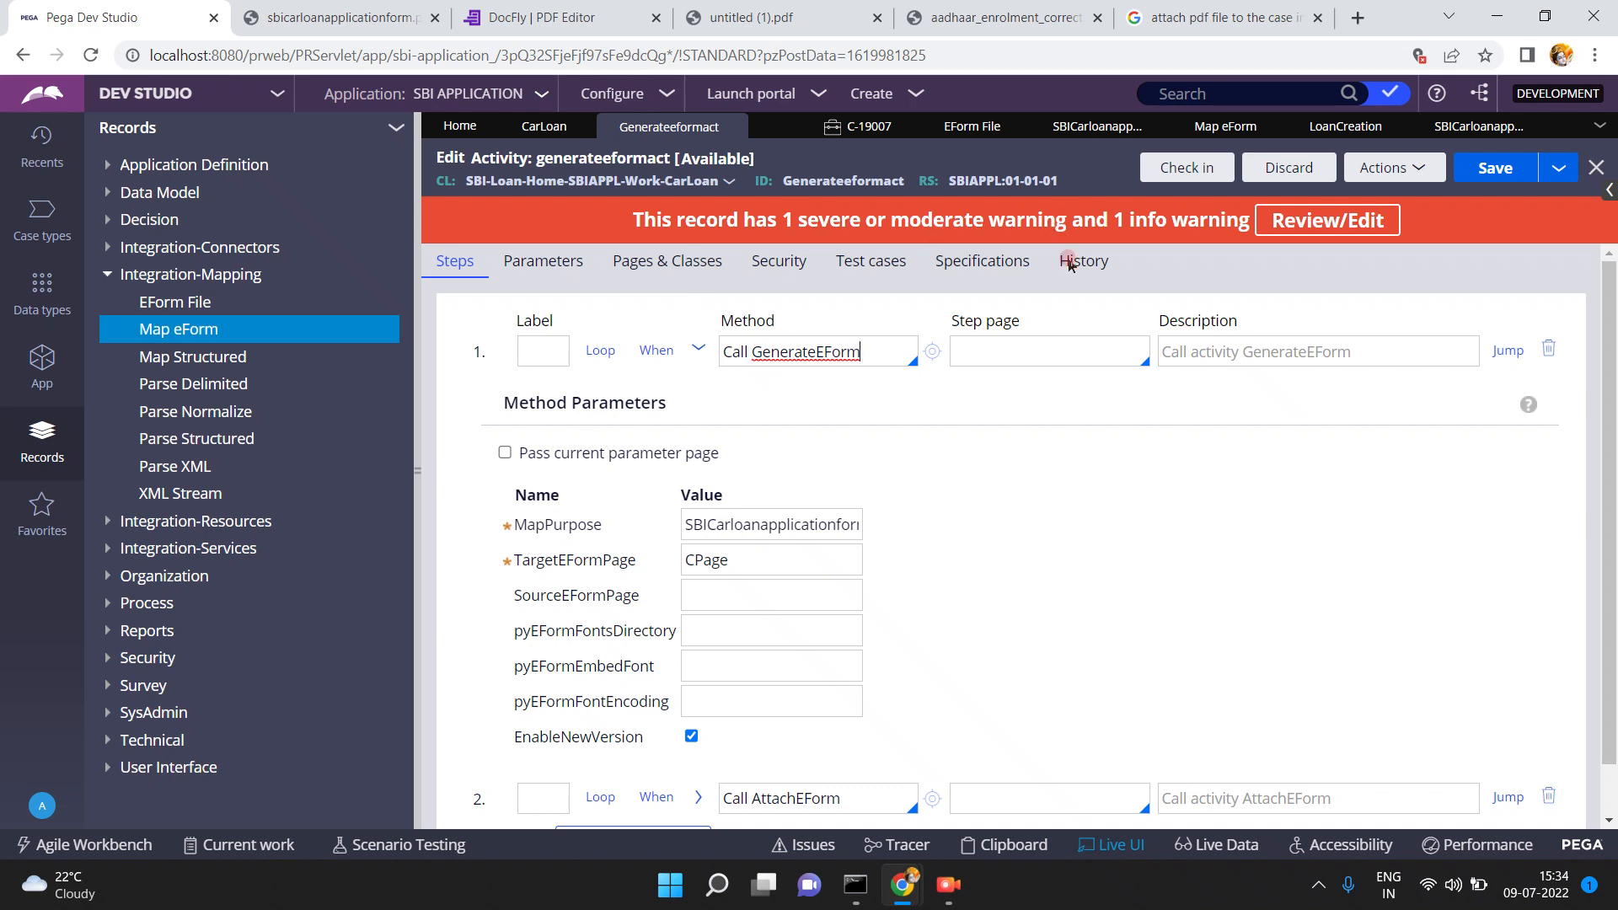
pyautogui.click(1021, 352)
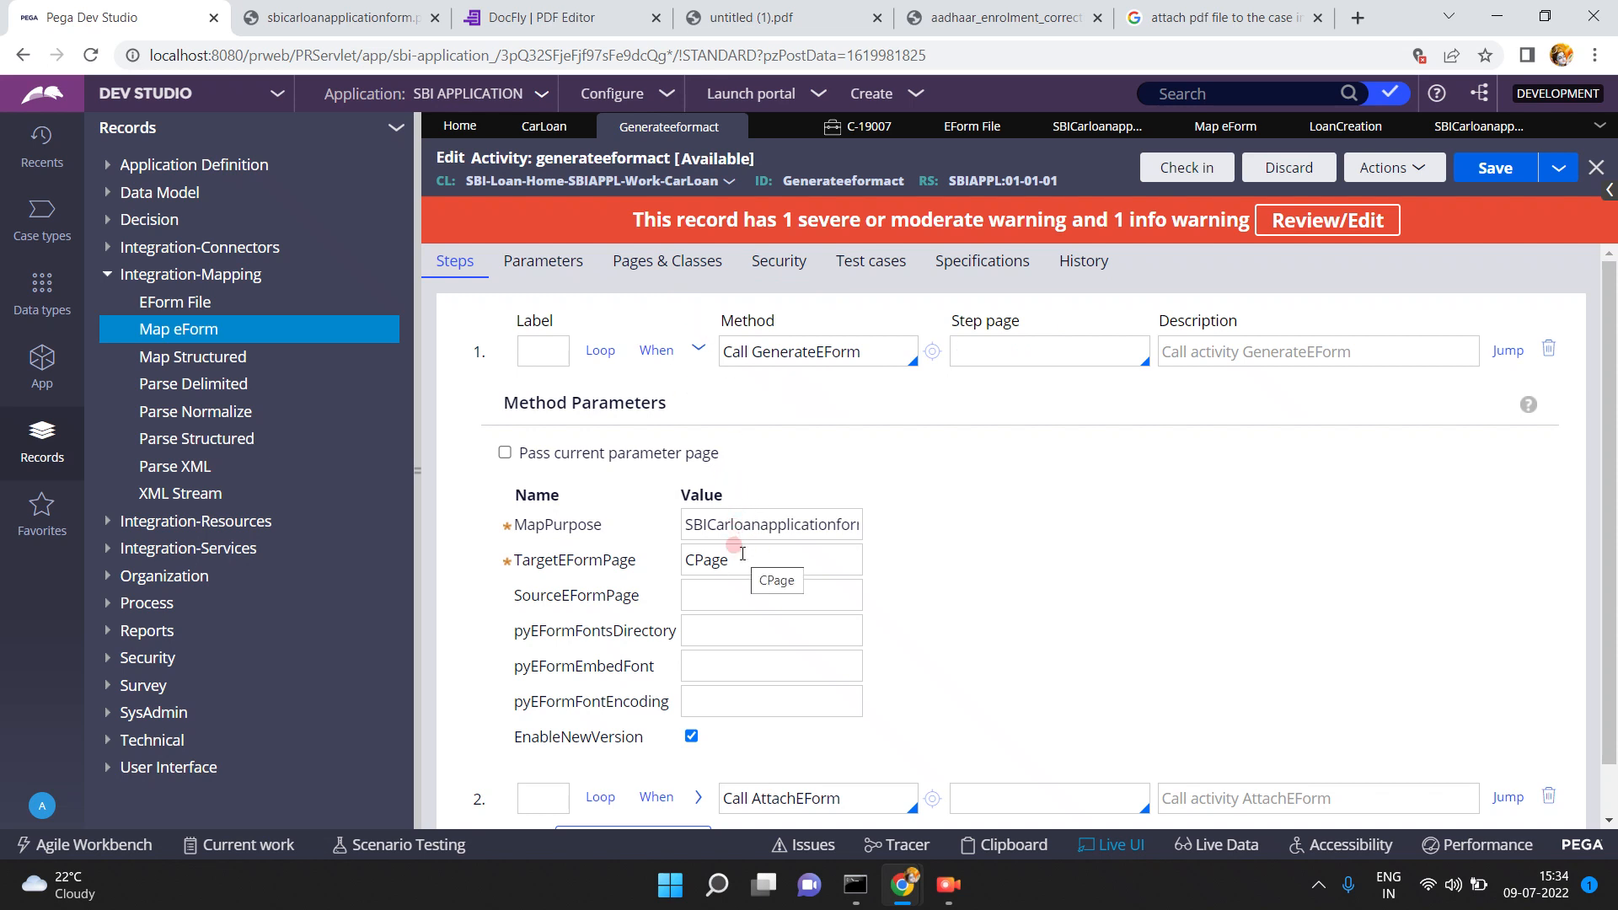
pyautogui.doubleClick(714, 526)
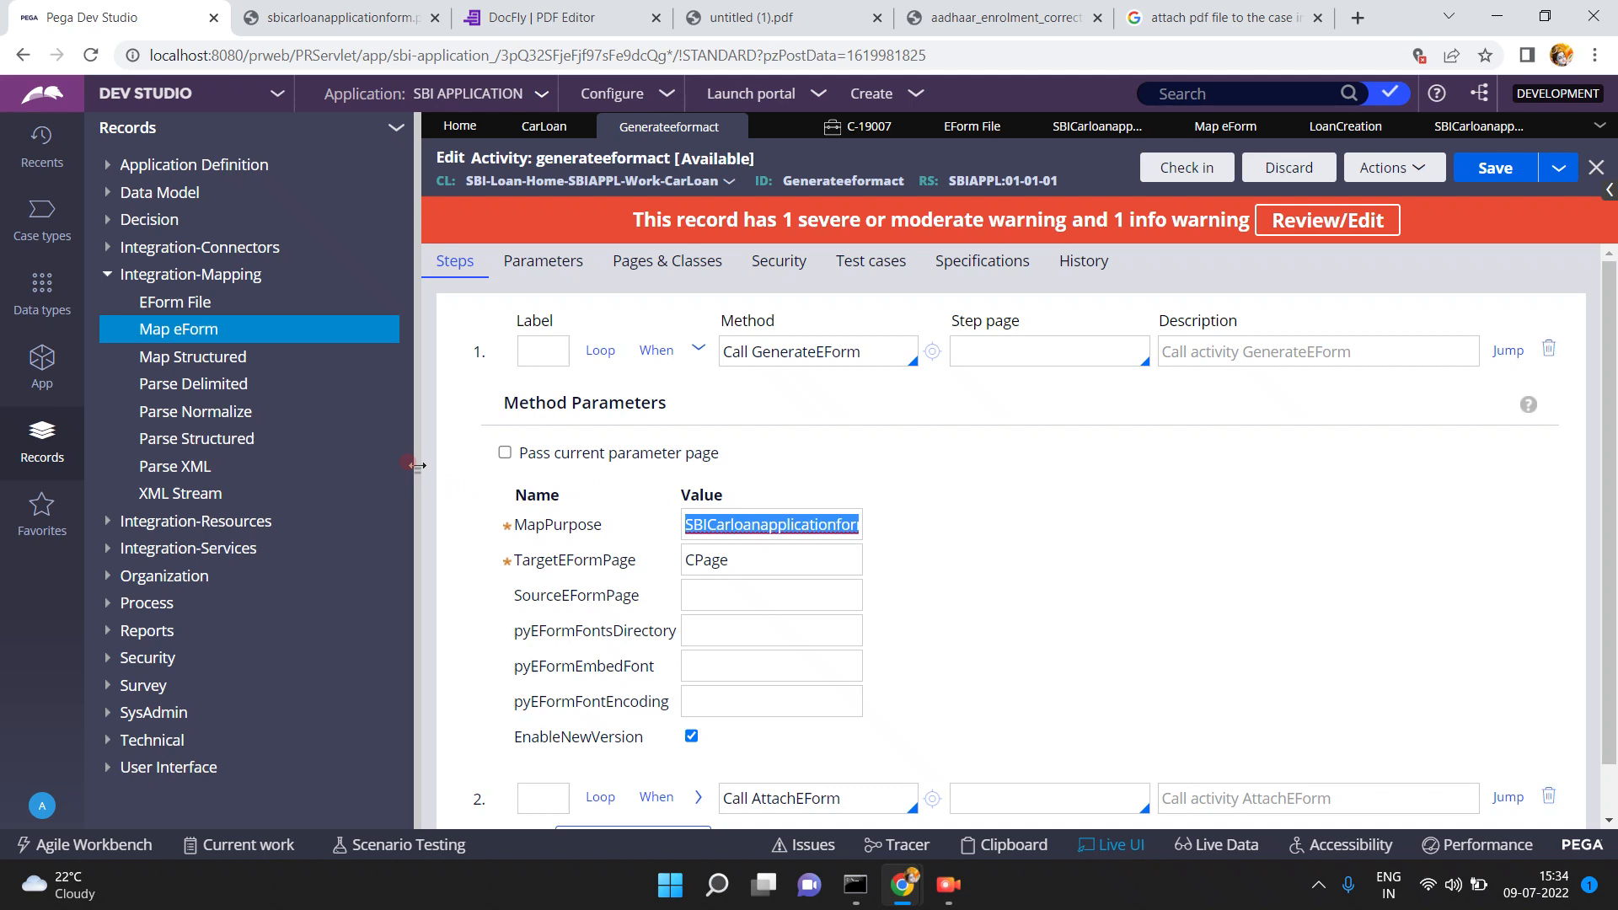
pyautogui.click(772, 562)
pyautogui.doubleClick(771, 563)
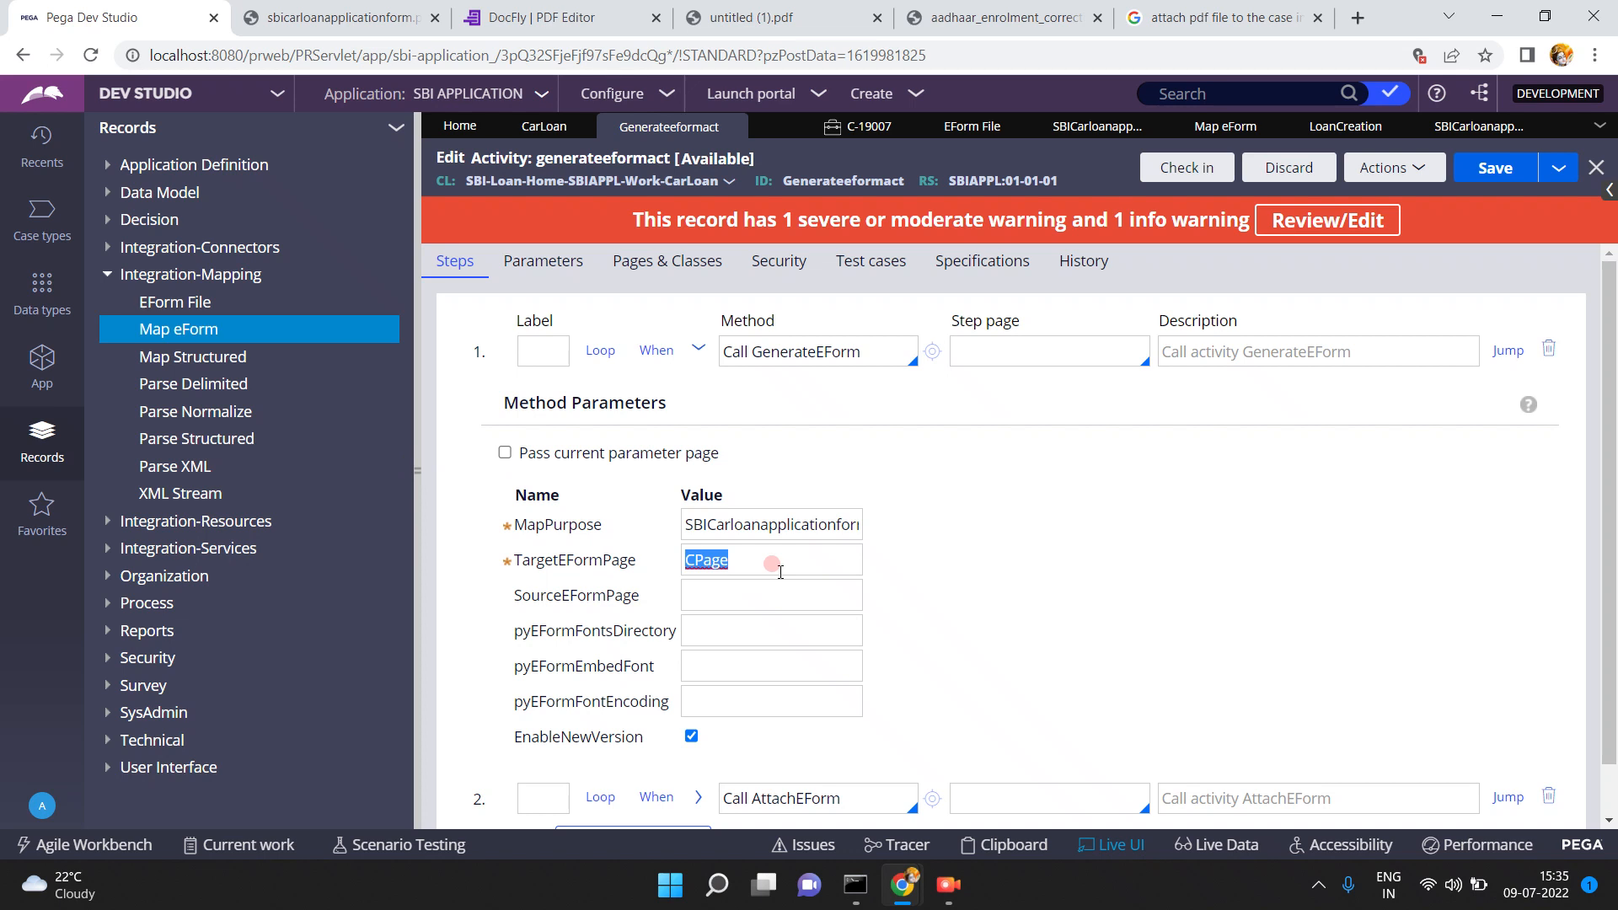
pyautogui.click(697, 349)
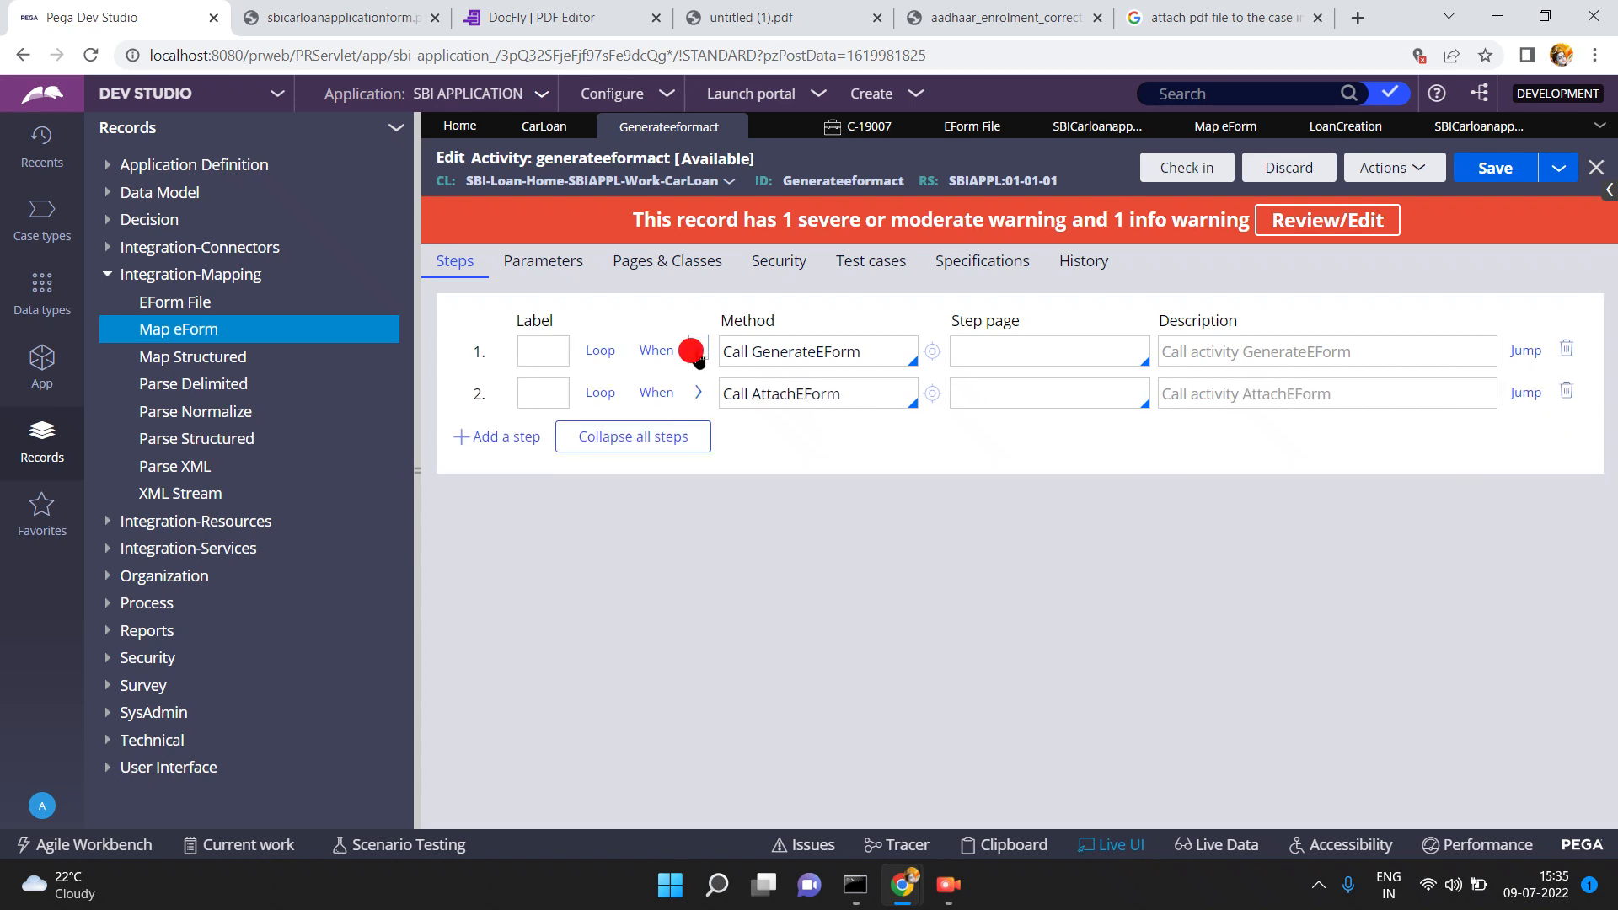
# - Try expanding step 2's parameters. Close the aadhaar form, search results and untitled (1).pdf tabs
pyautogui.click(723, 426)
pyautogui.click(703, 393)
pyautogui.click(703, 394)
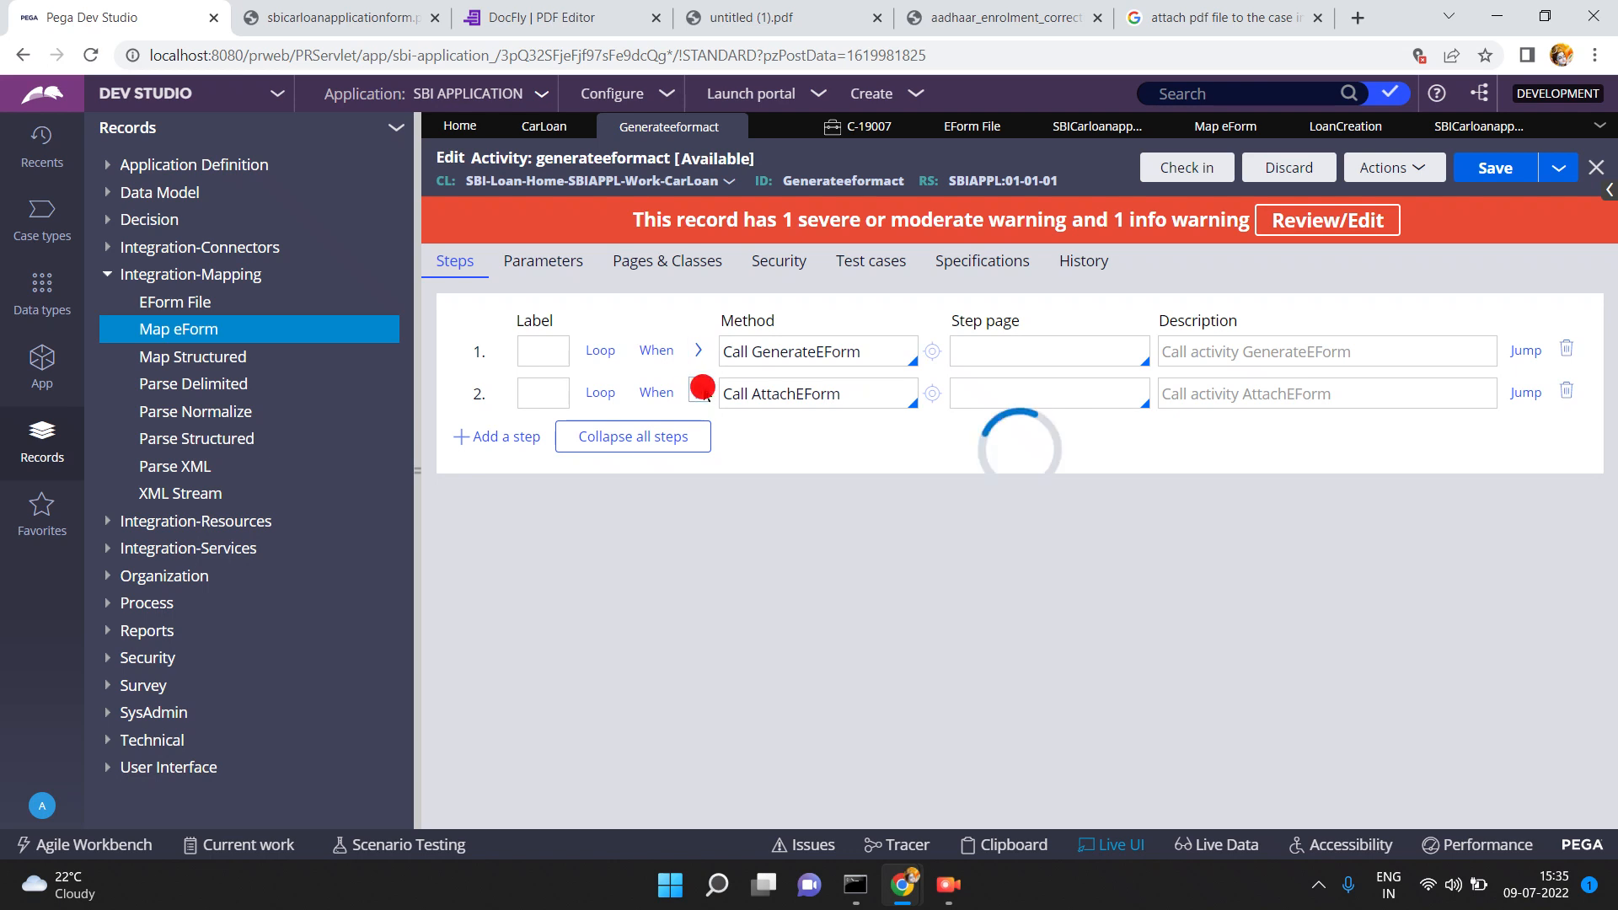
pyautogui.click(703, 396)
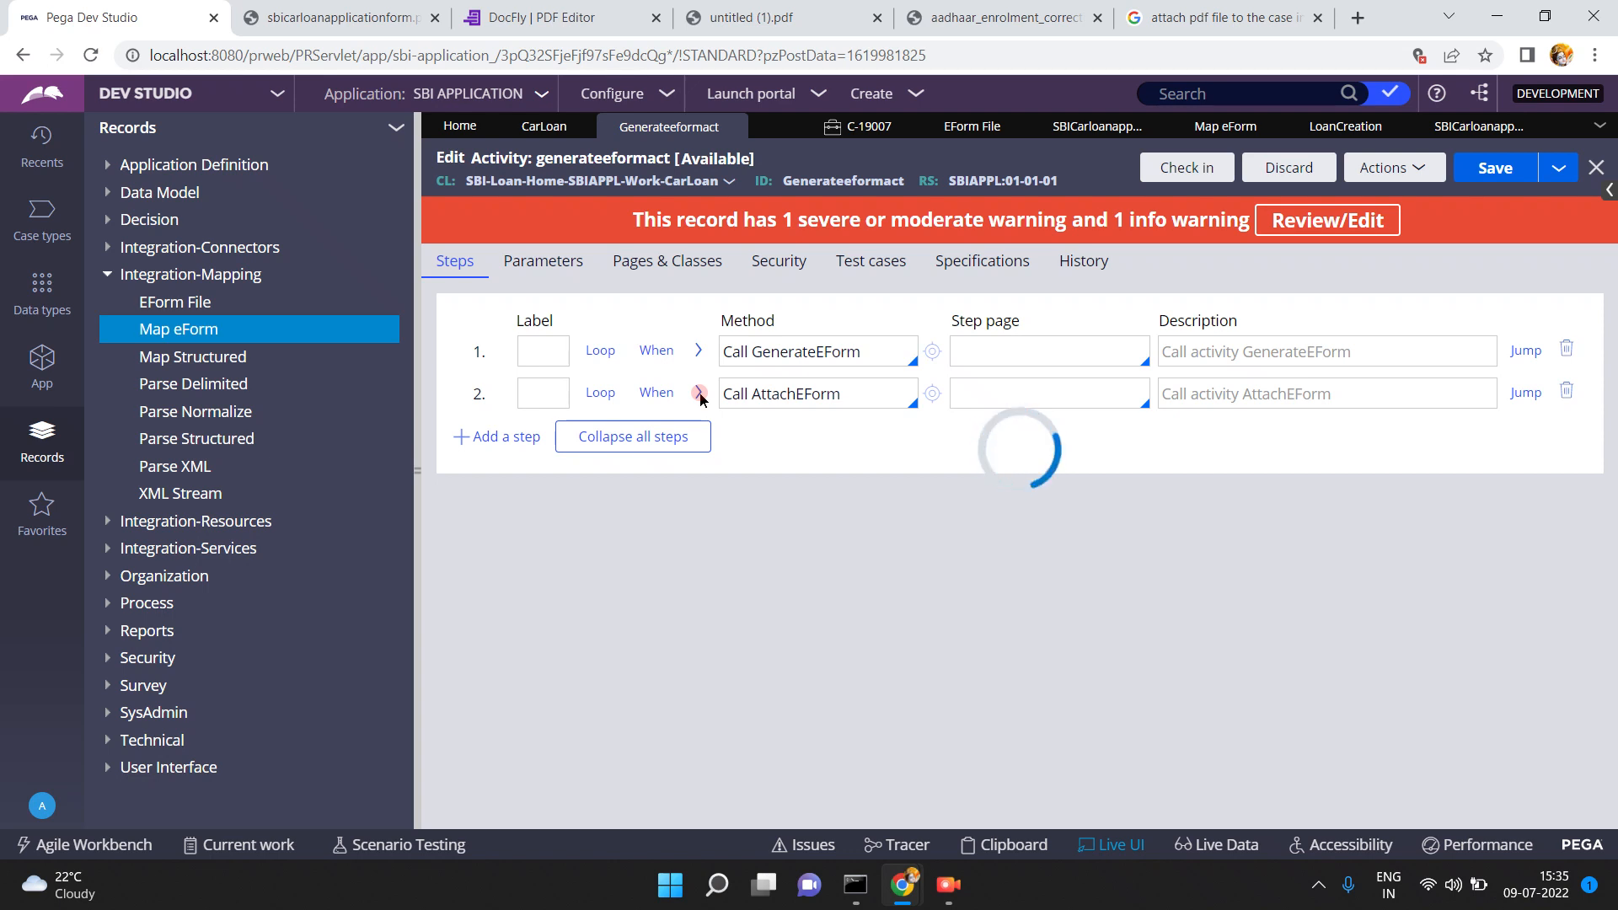
pyautogui.click(1099, 20)
pyautogui.click(1099, 21)
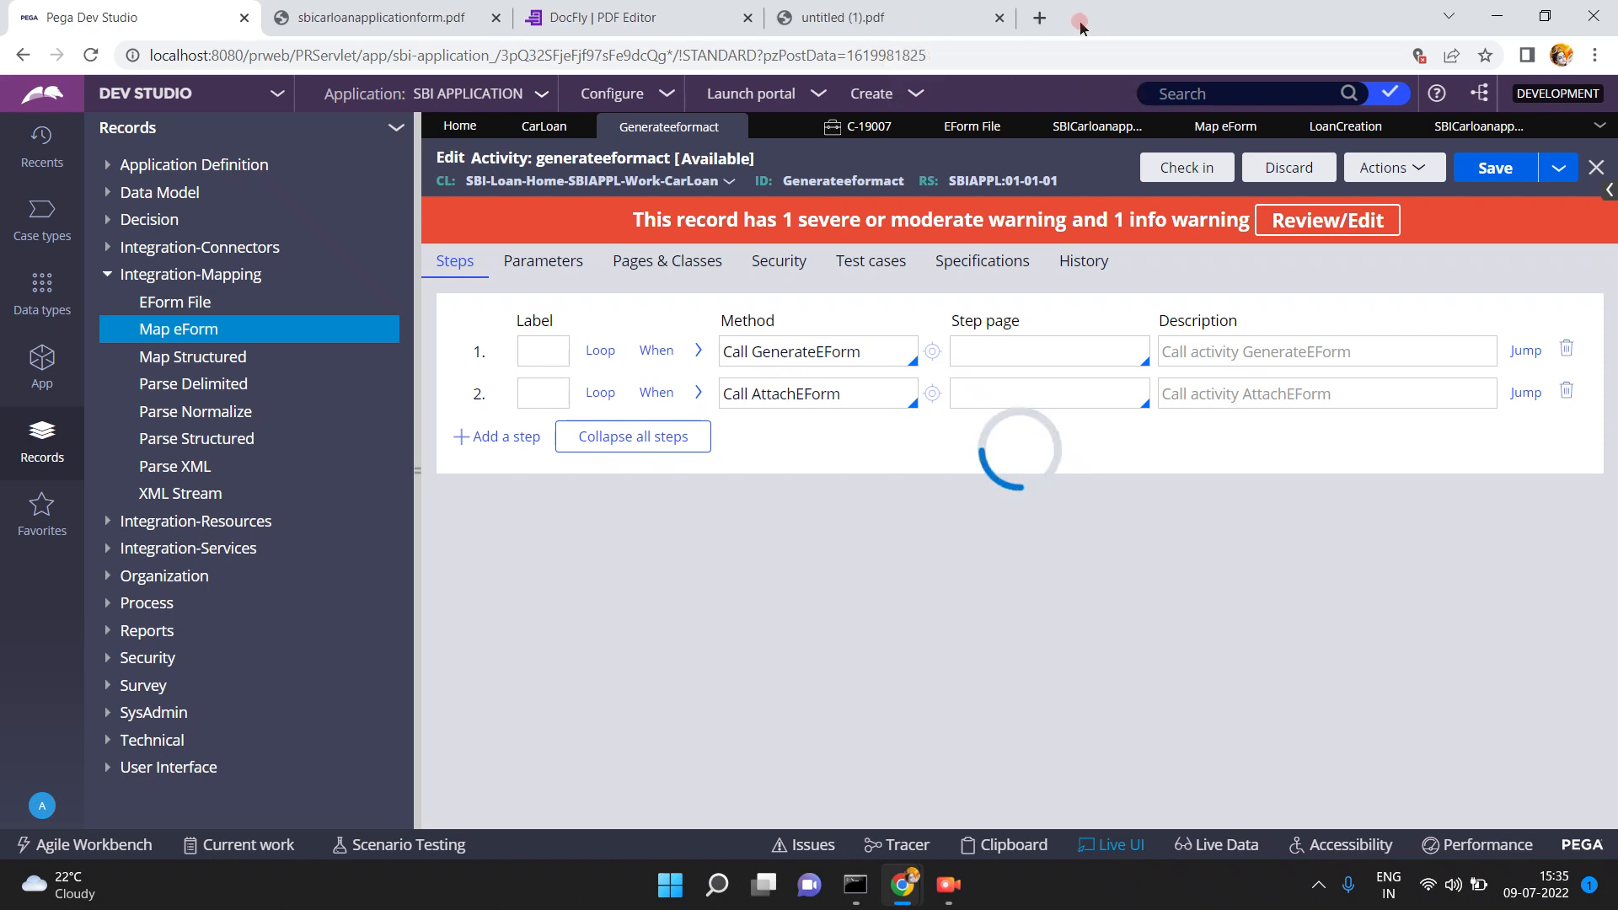
pyautogui.click(999, 17)
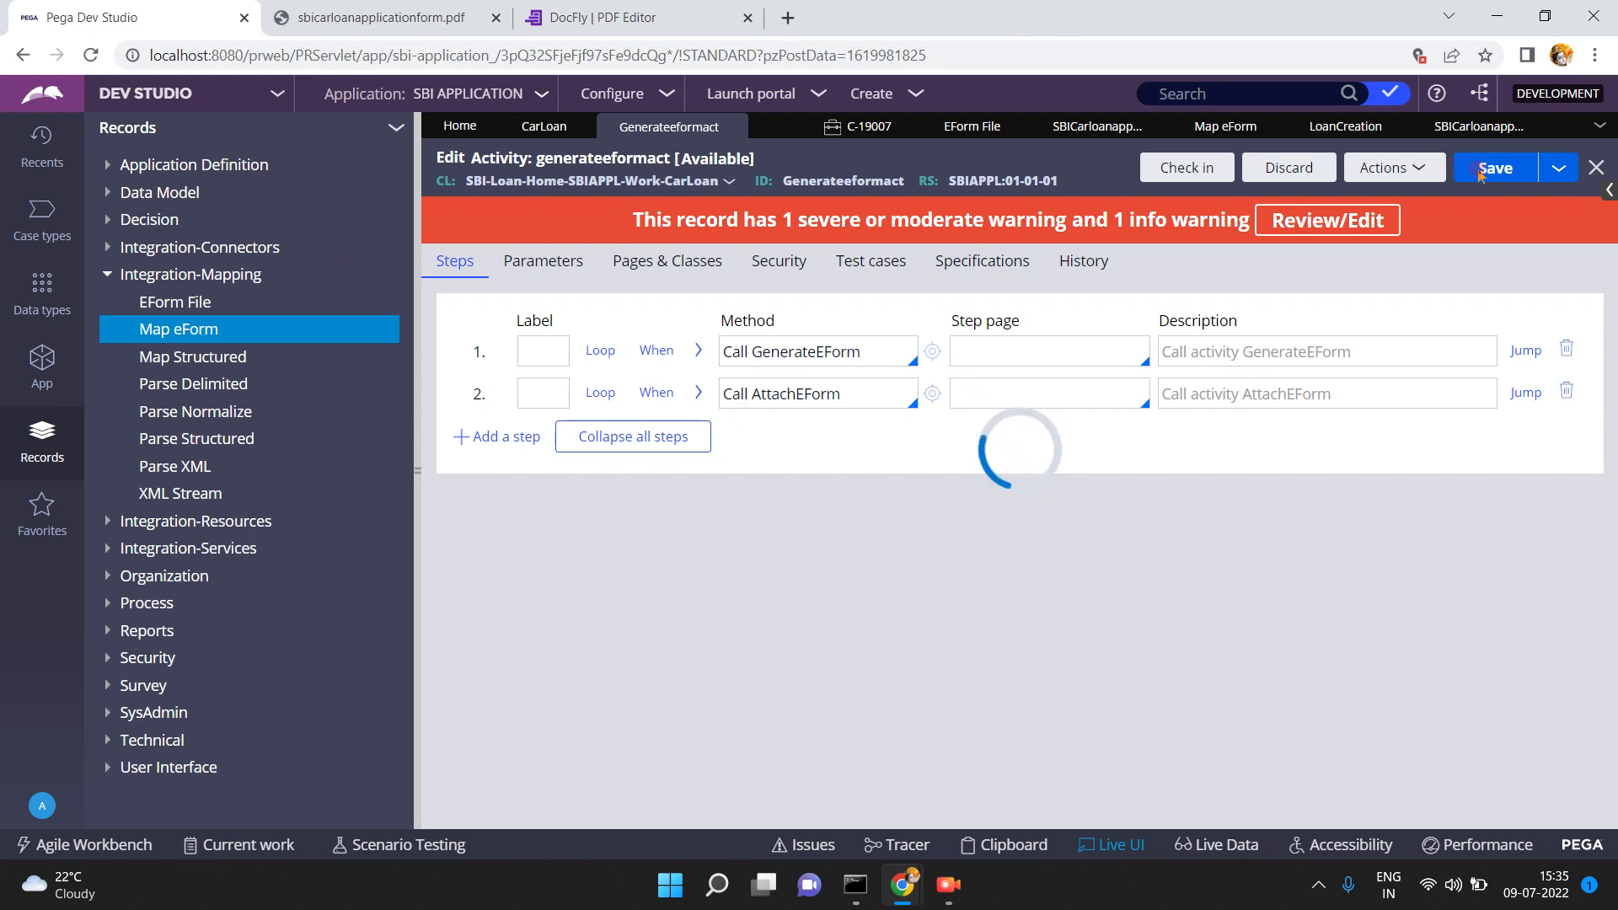
pyautogui.click(702, 391)
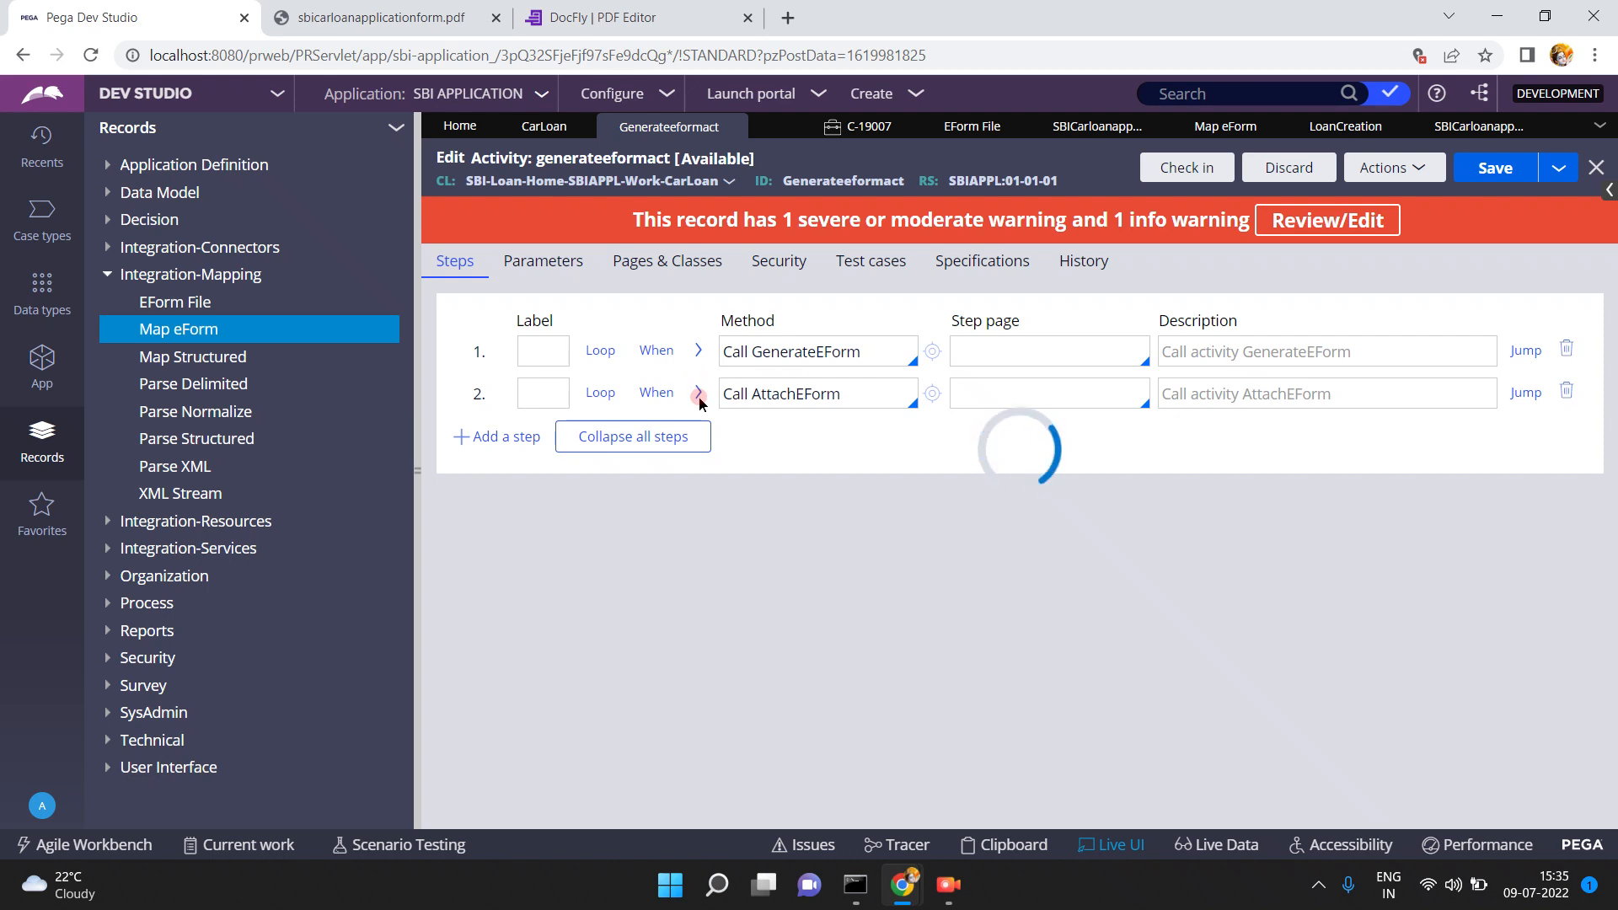
pyautogui.click(858, 395)
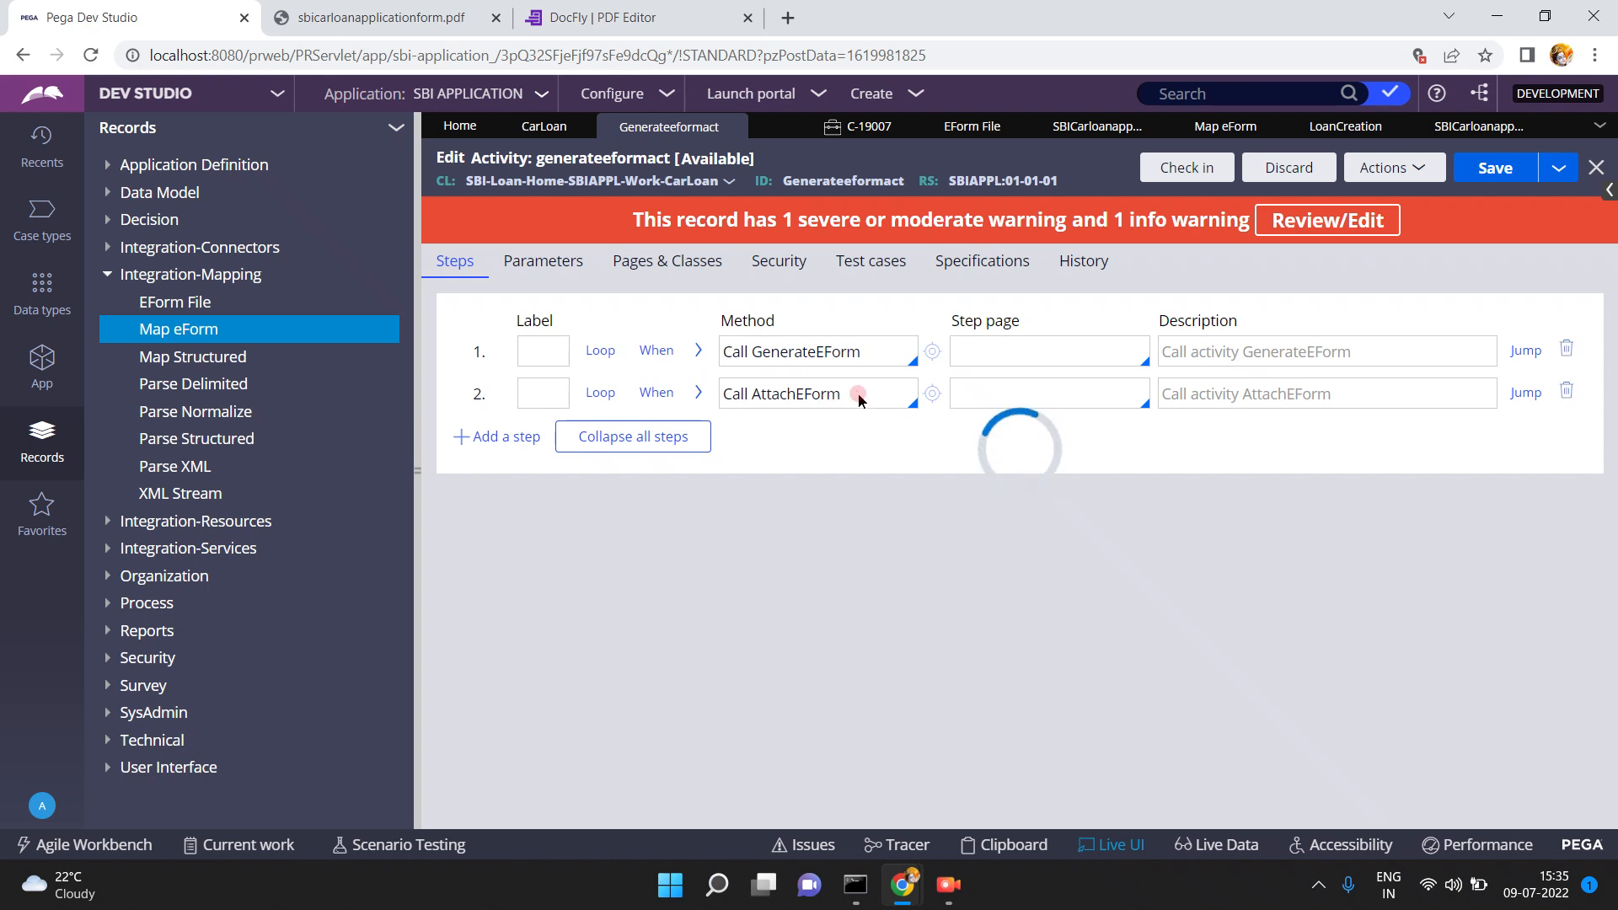
# - Reload the stuck Pega page and collapse the Records explorer panel
pyautogui.click(949, 56)
pyautogui.press('Return')
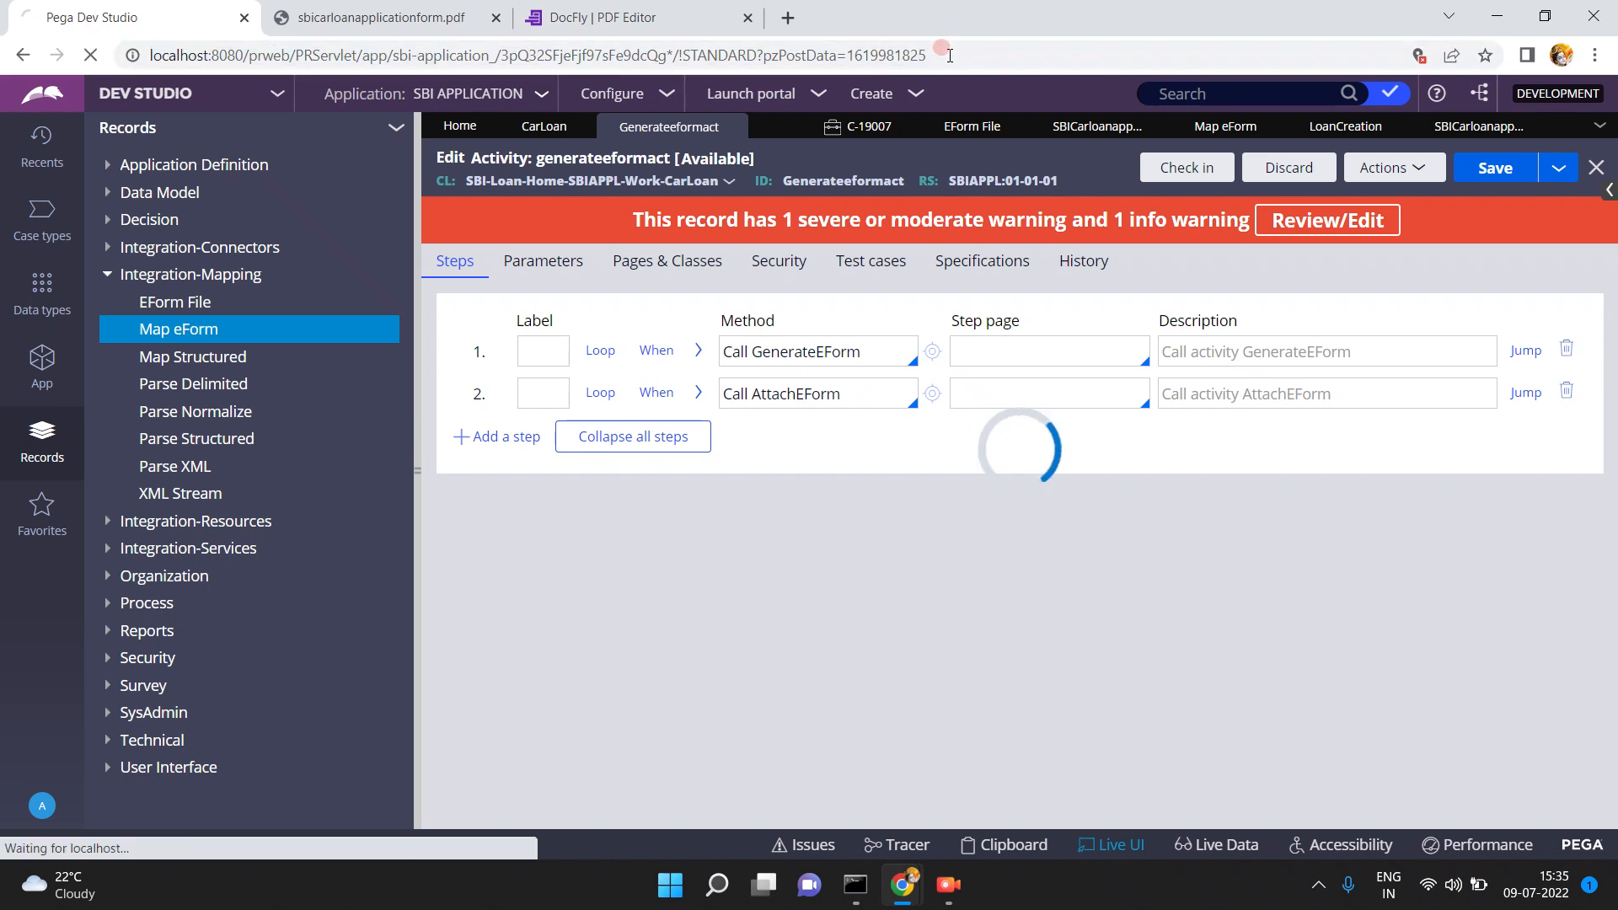
pyautogui.click(664, 309)
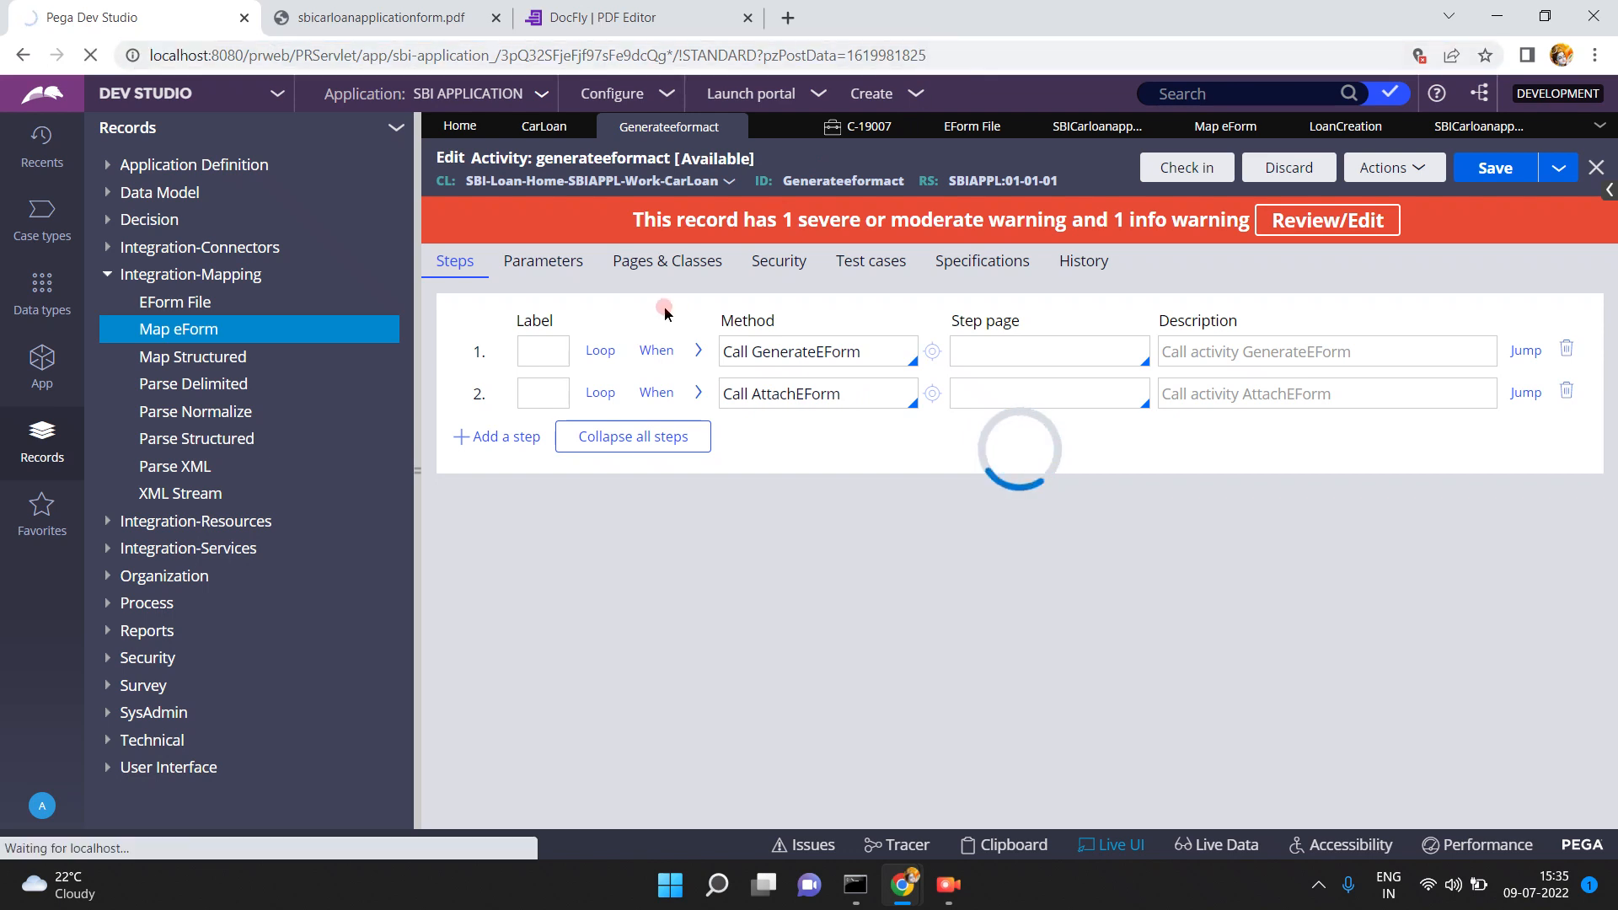
pyautogui.click(406, 467)
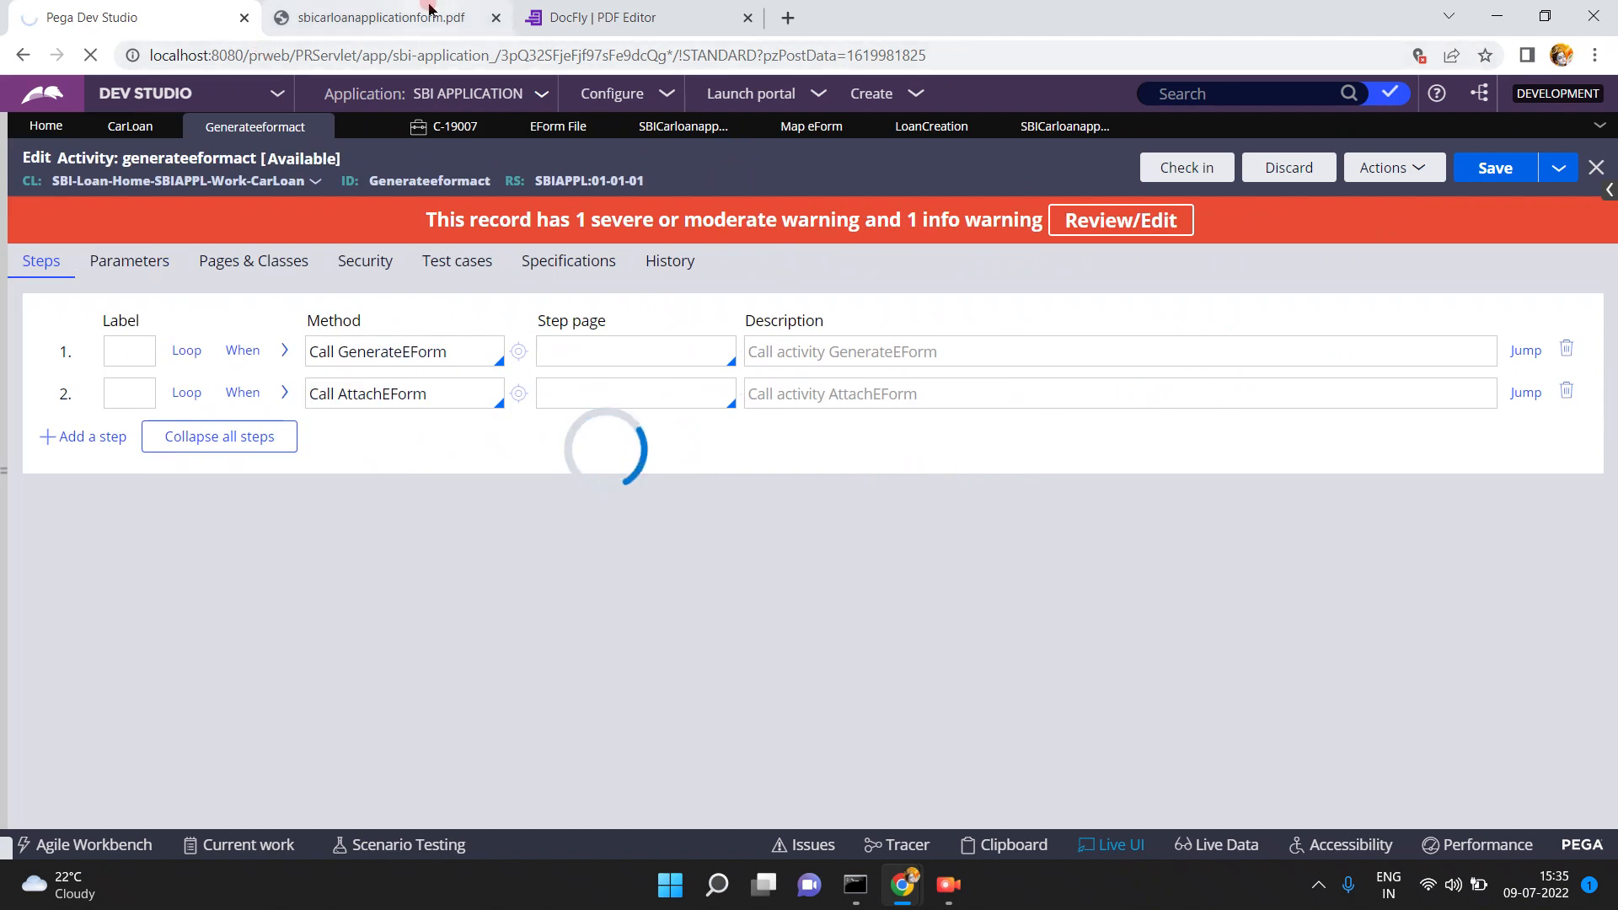
# - Close the sbicarloanapplicationform.pdf and DocFly PDF Editor tabs, leaving only Pega open
pyautogui.click(476, 18)
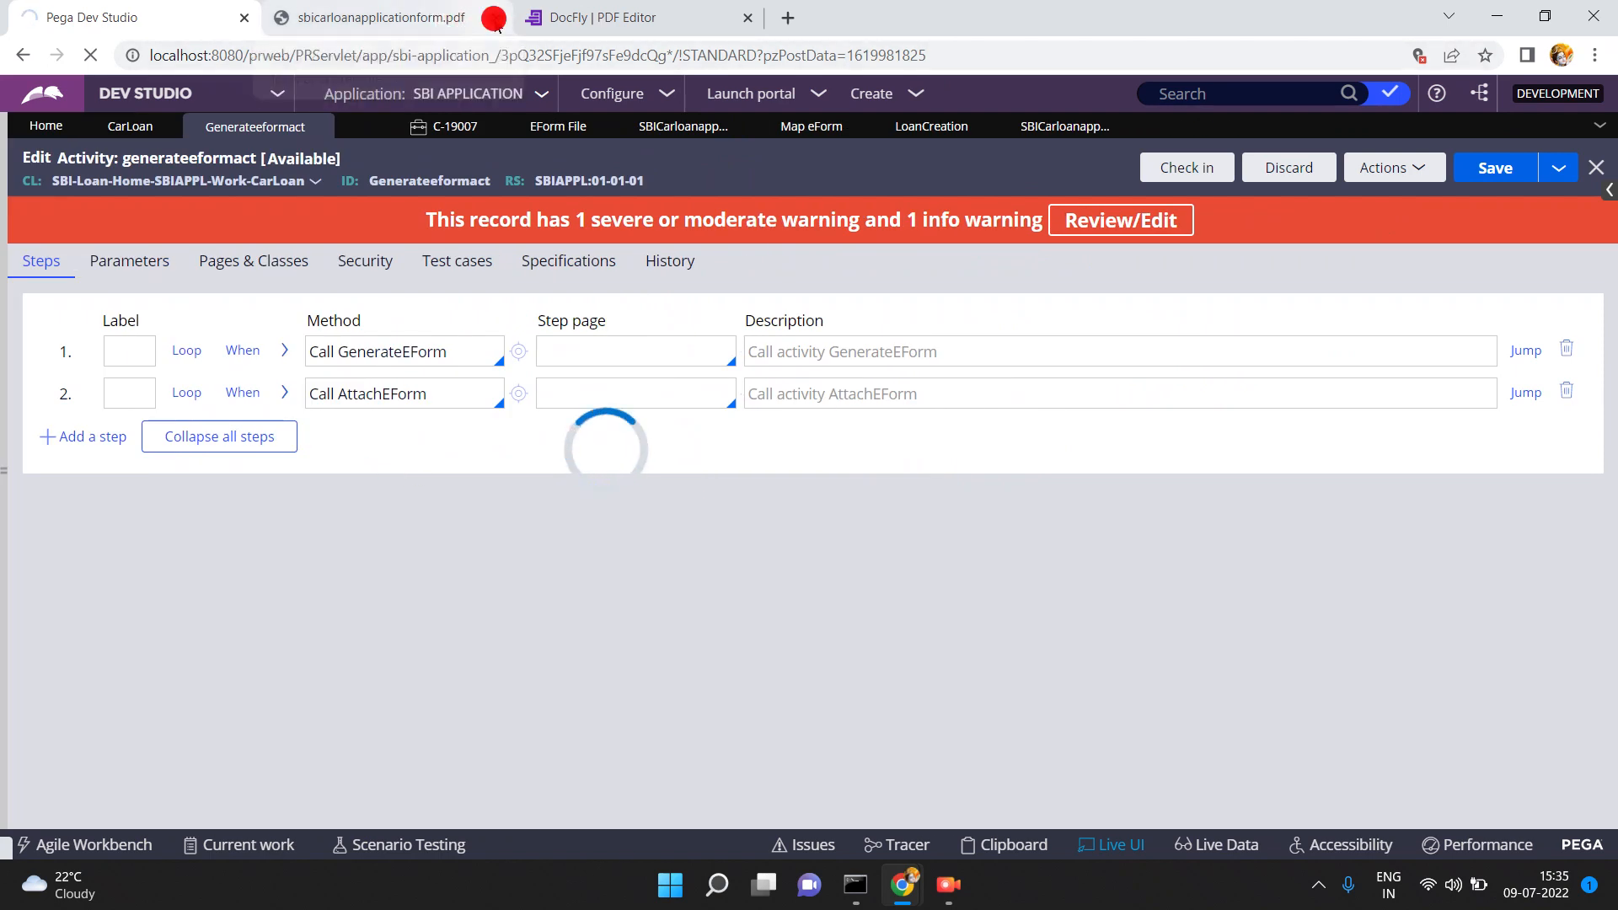
pyautogui.click(496, 18)
pyautogui.click(493, 18)
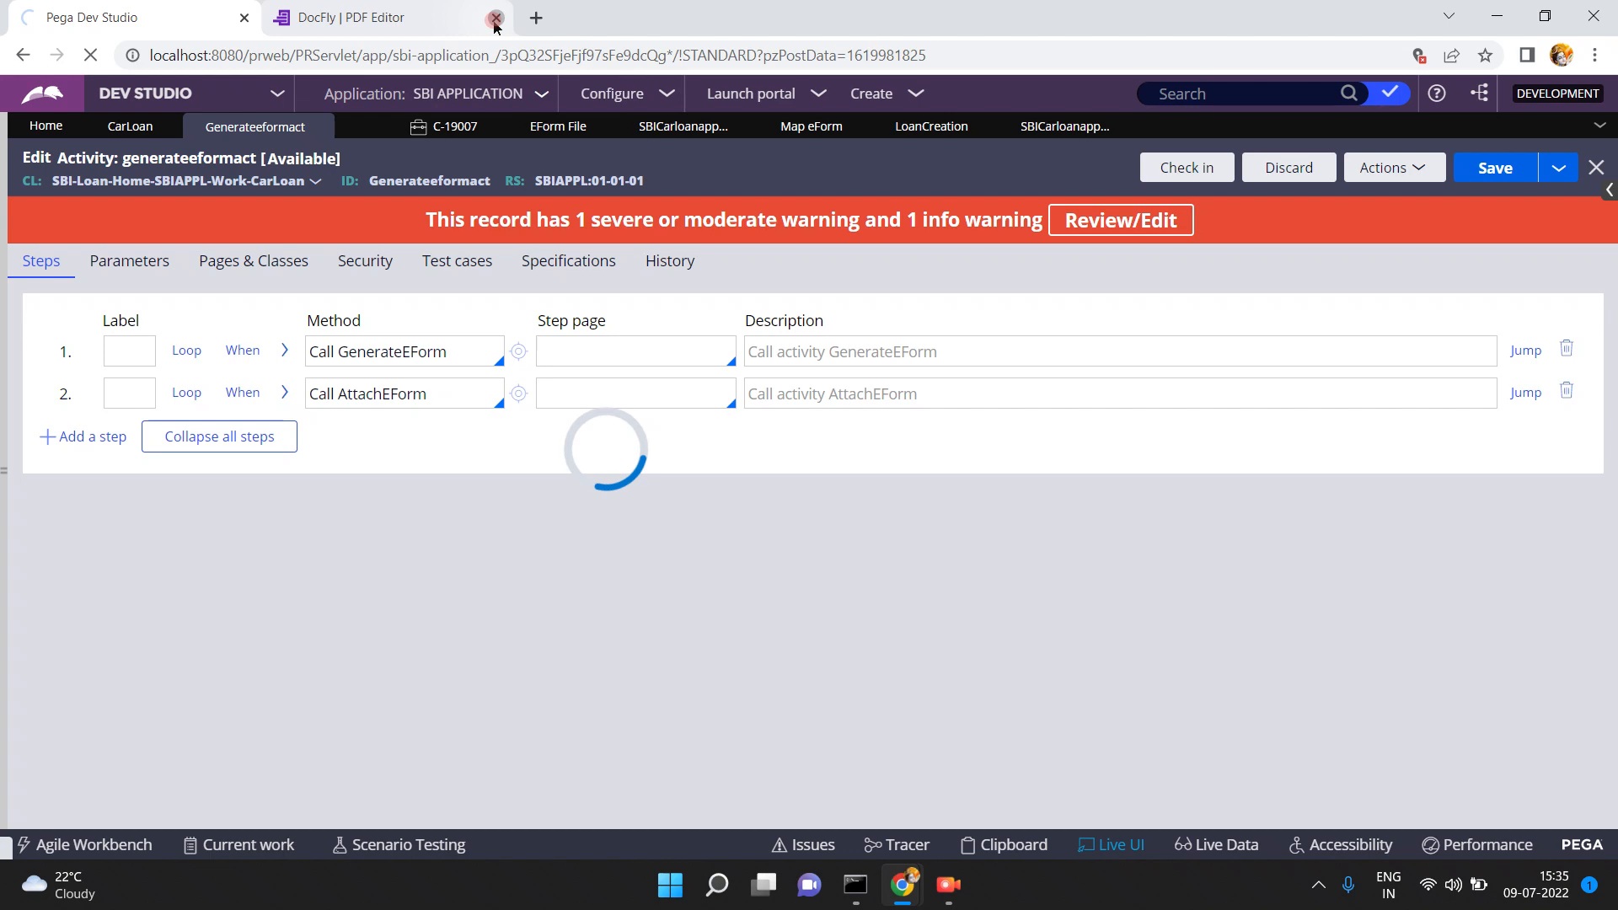
pyautogui.click(494, 20)
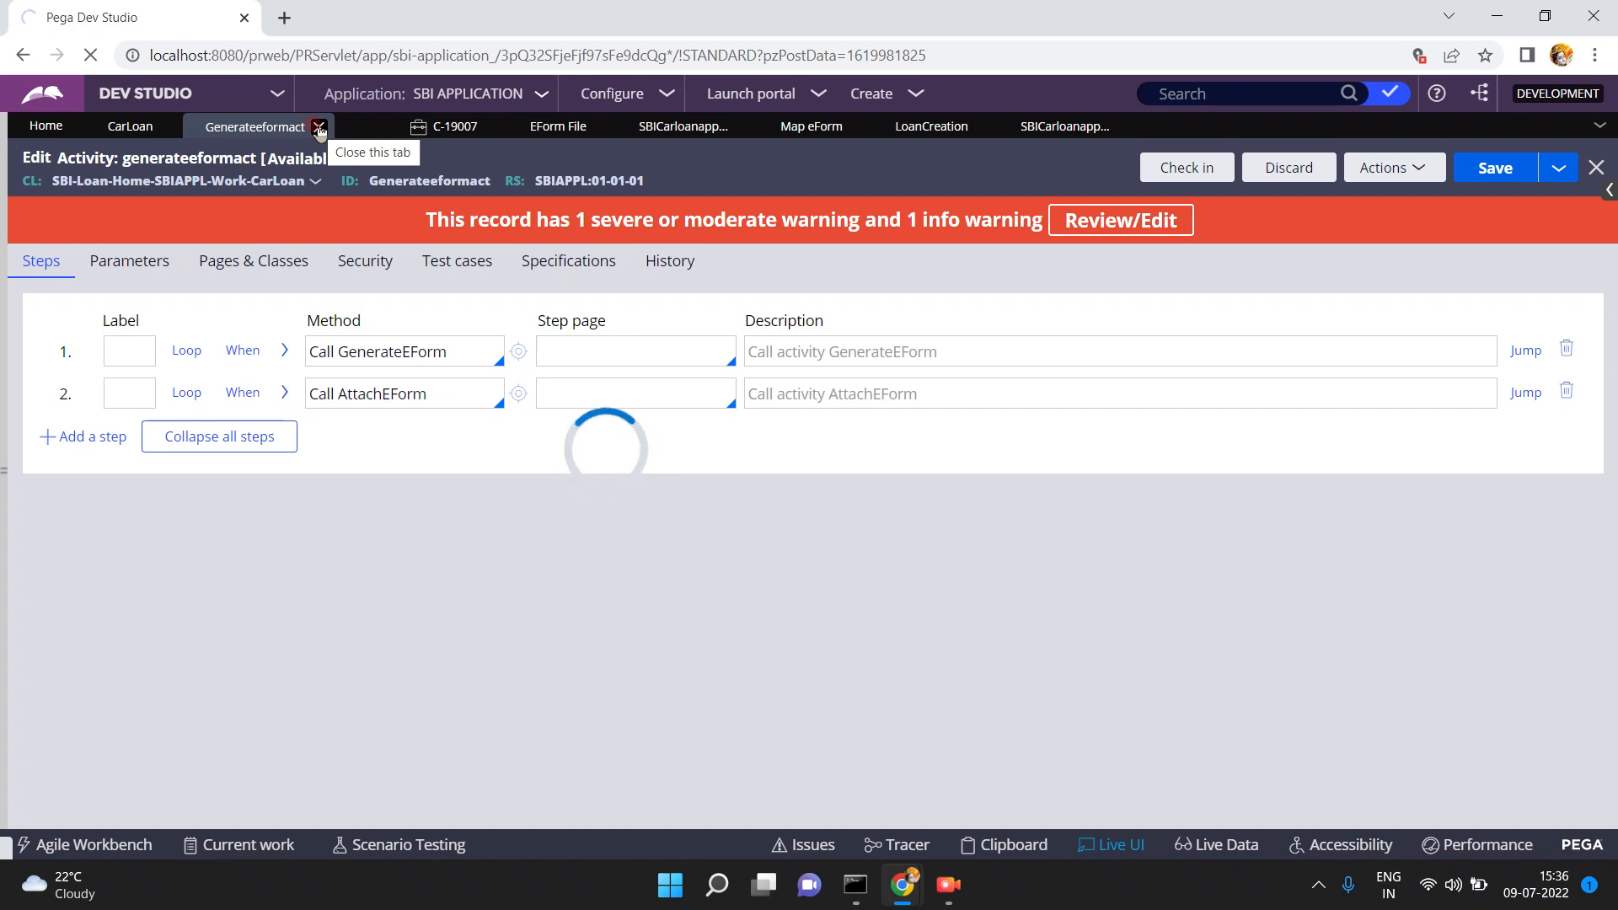
# - Close the Generateeformact tab, enter generateeformact in the record search, and open a new Chrome tab
pyautogui.click(318, 128)
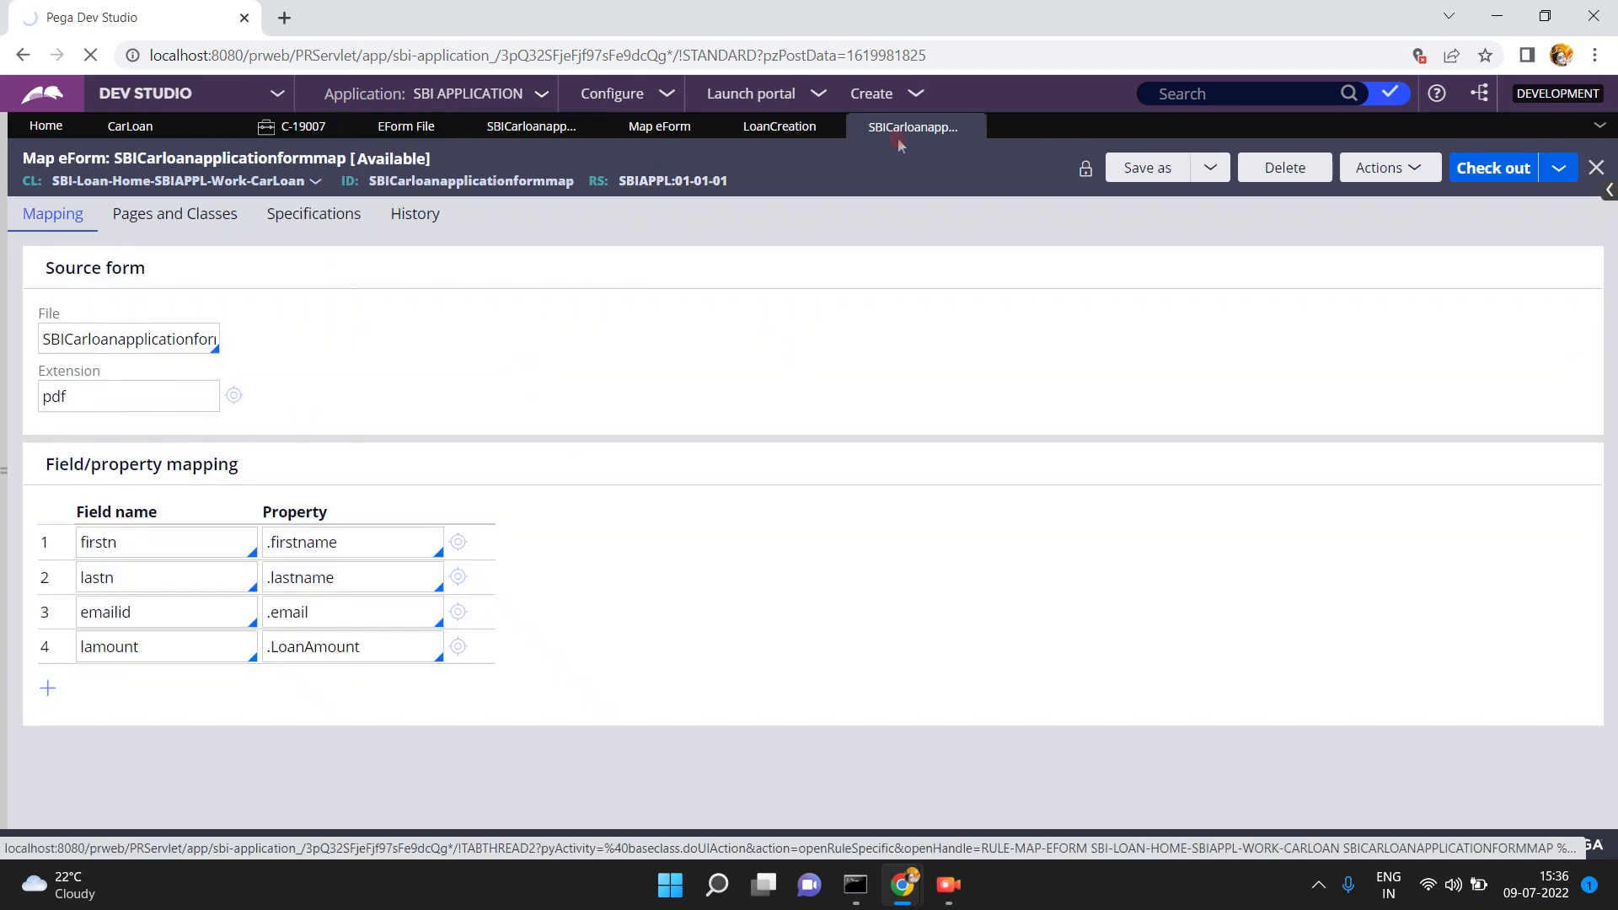
pyautogui.click(1237, 94)
pyautogui.write('g')
pyautogui.write('ateeform')
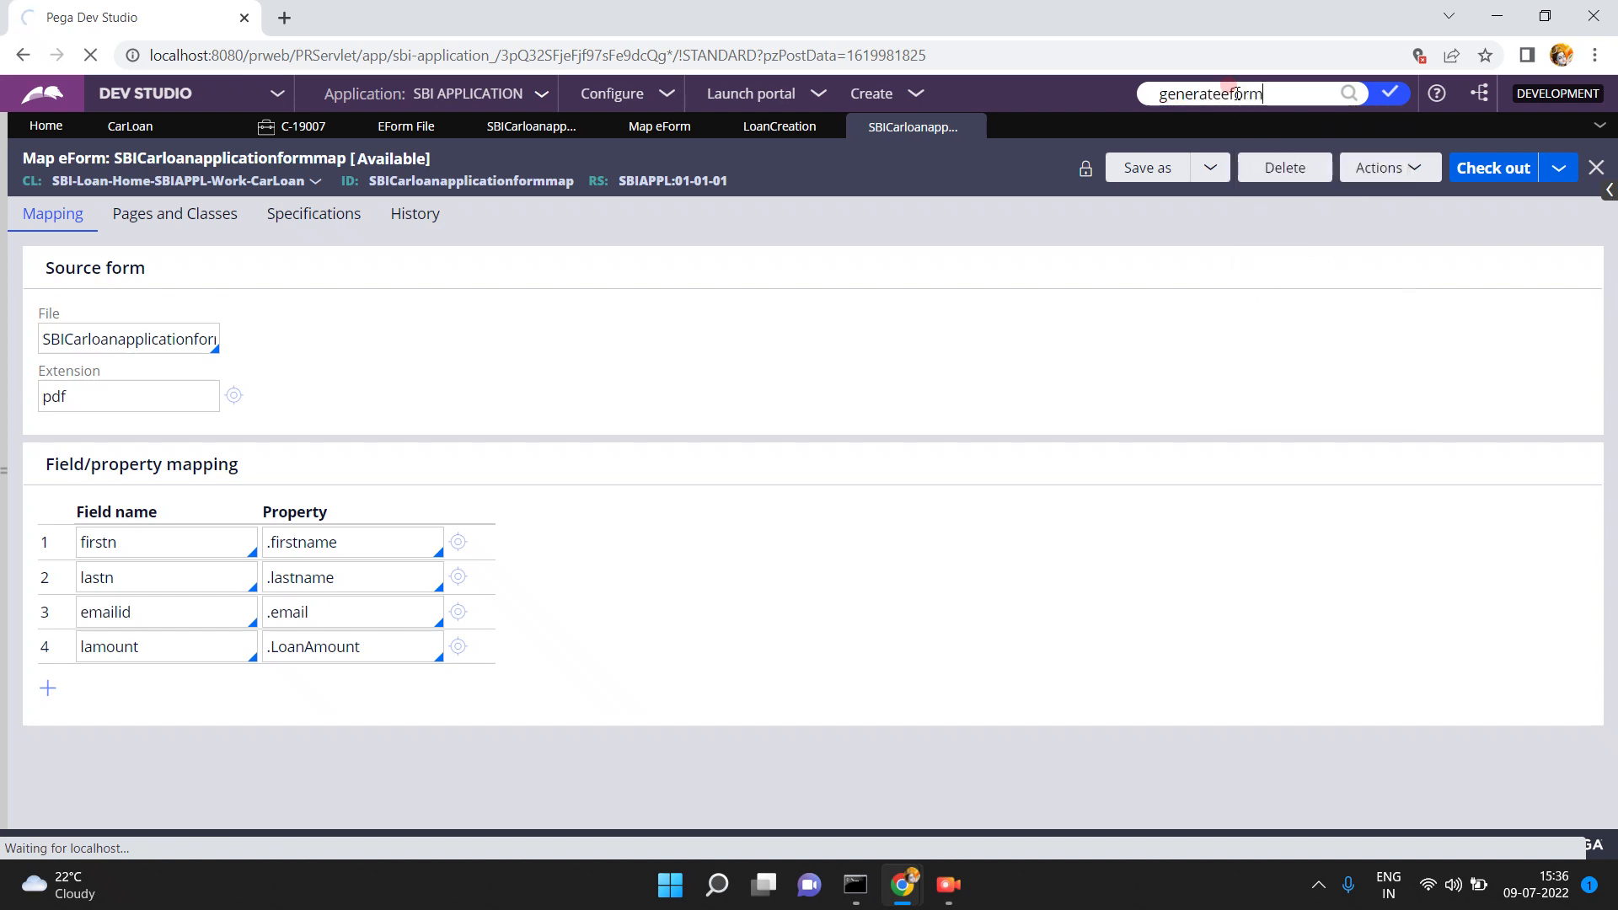
pyautogui.write('act')
pyautogui.doubleClick(1316, 93)
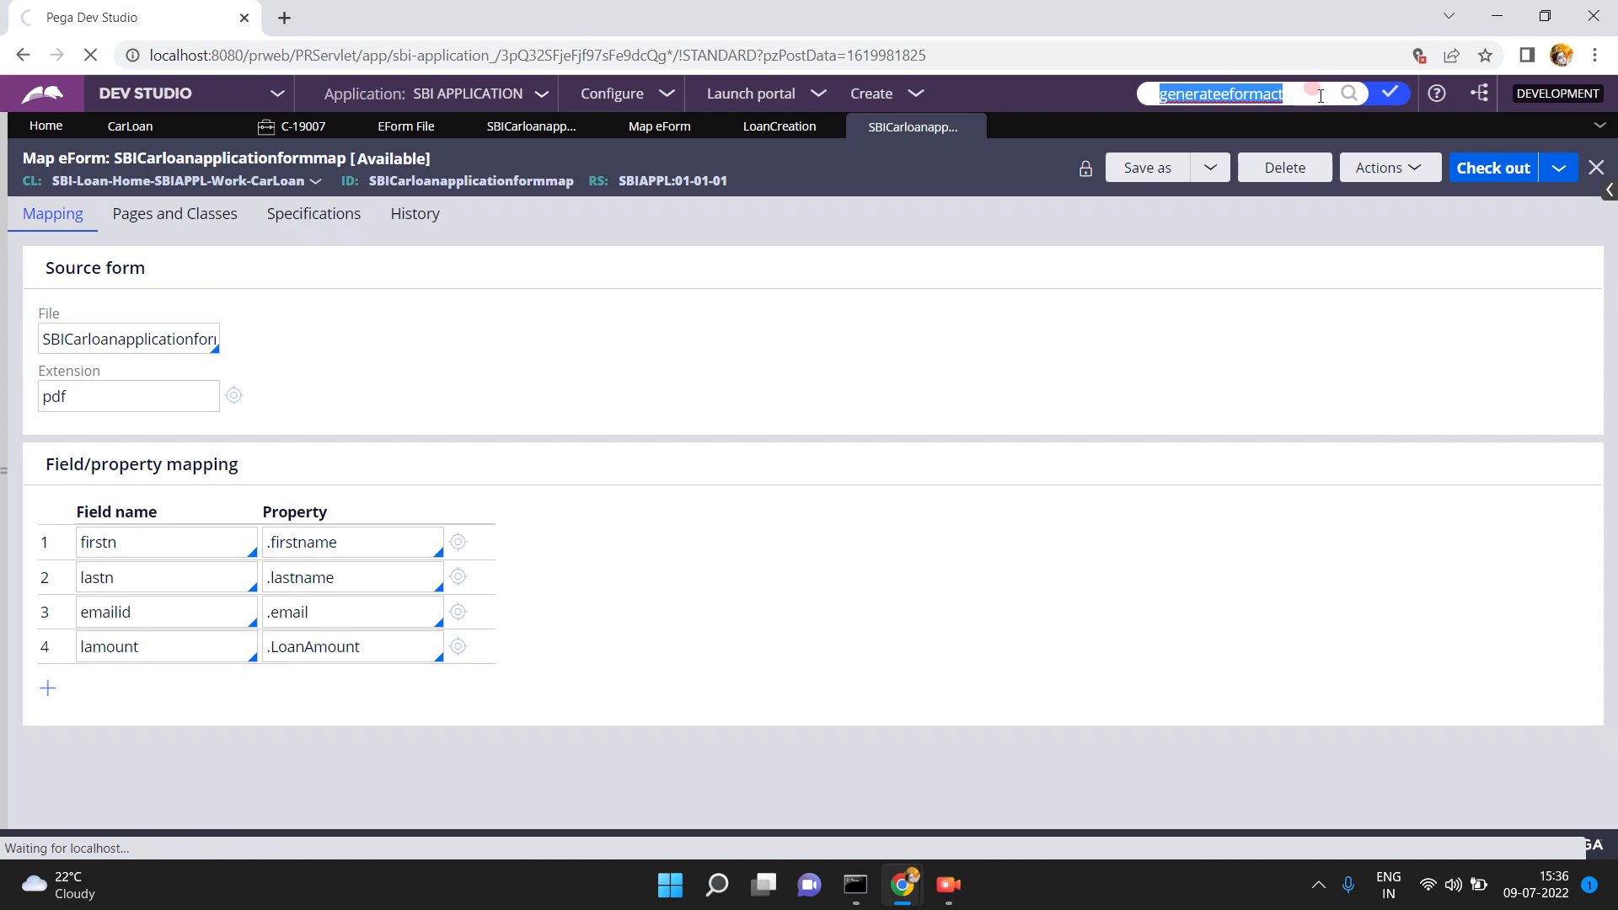
pyautogui.click(1319, 94)
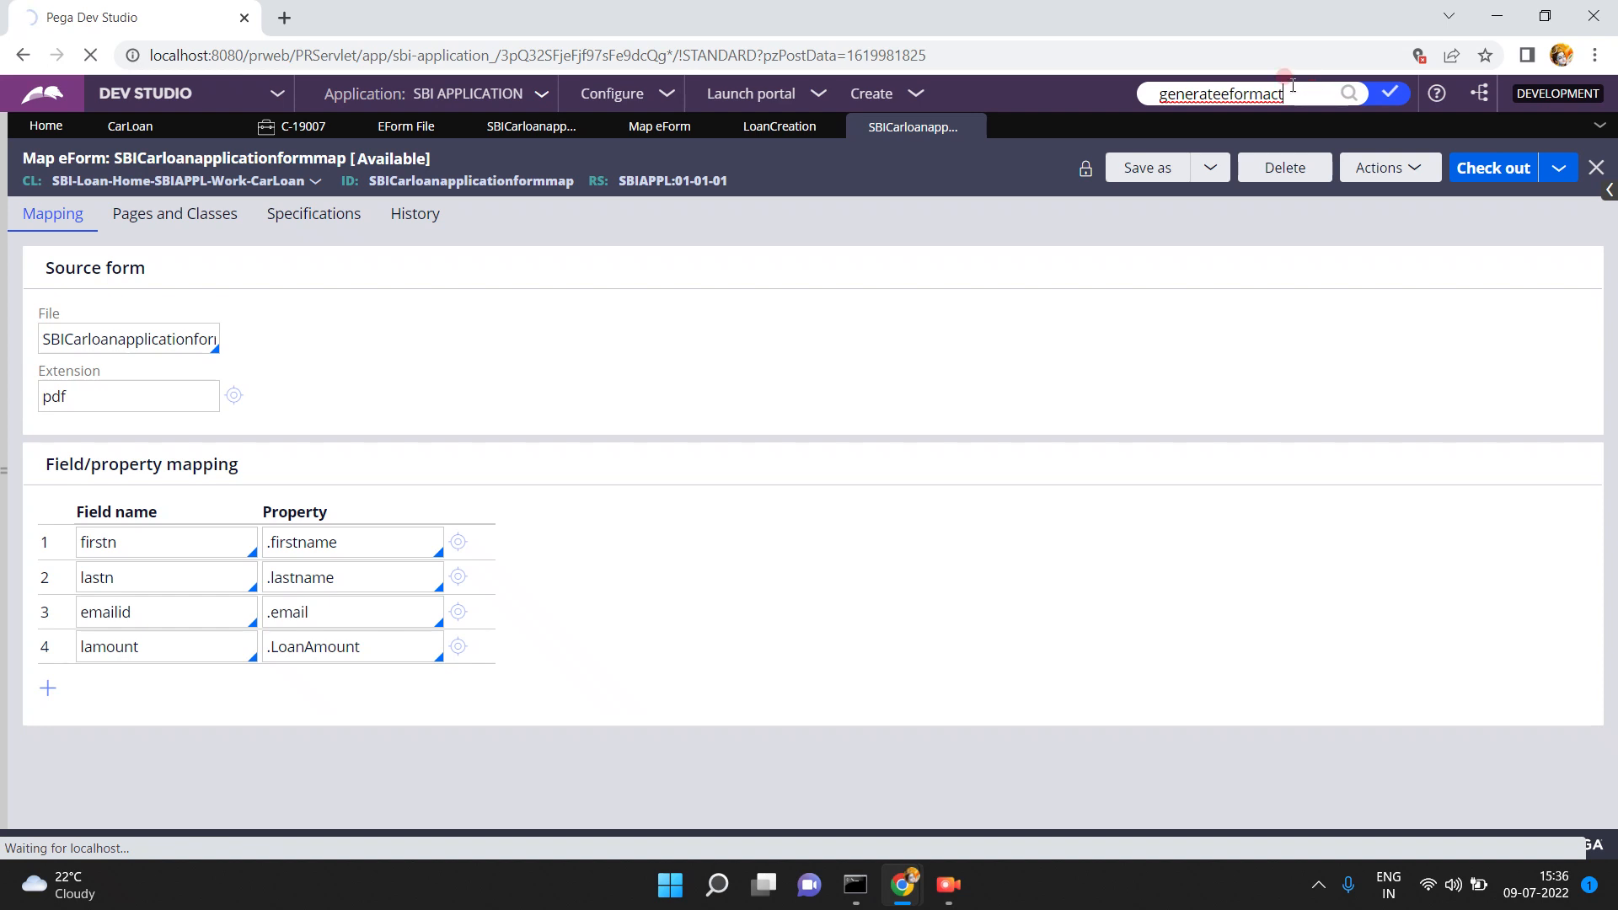
pyautogui.click(283, 18)
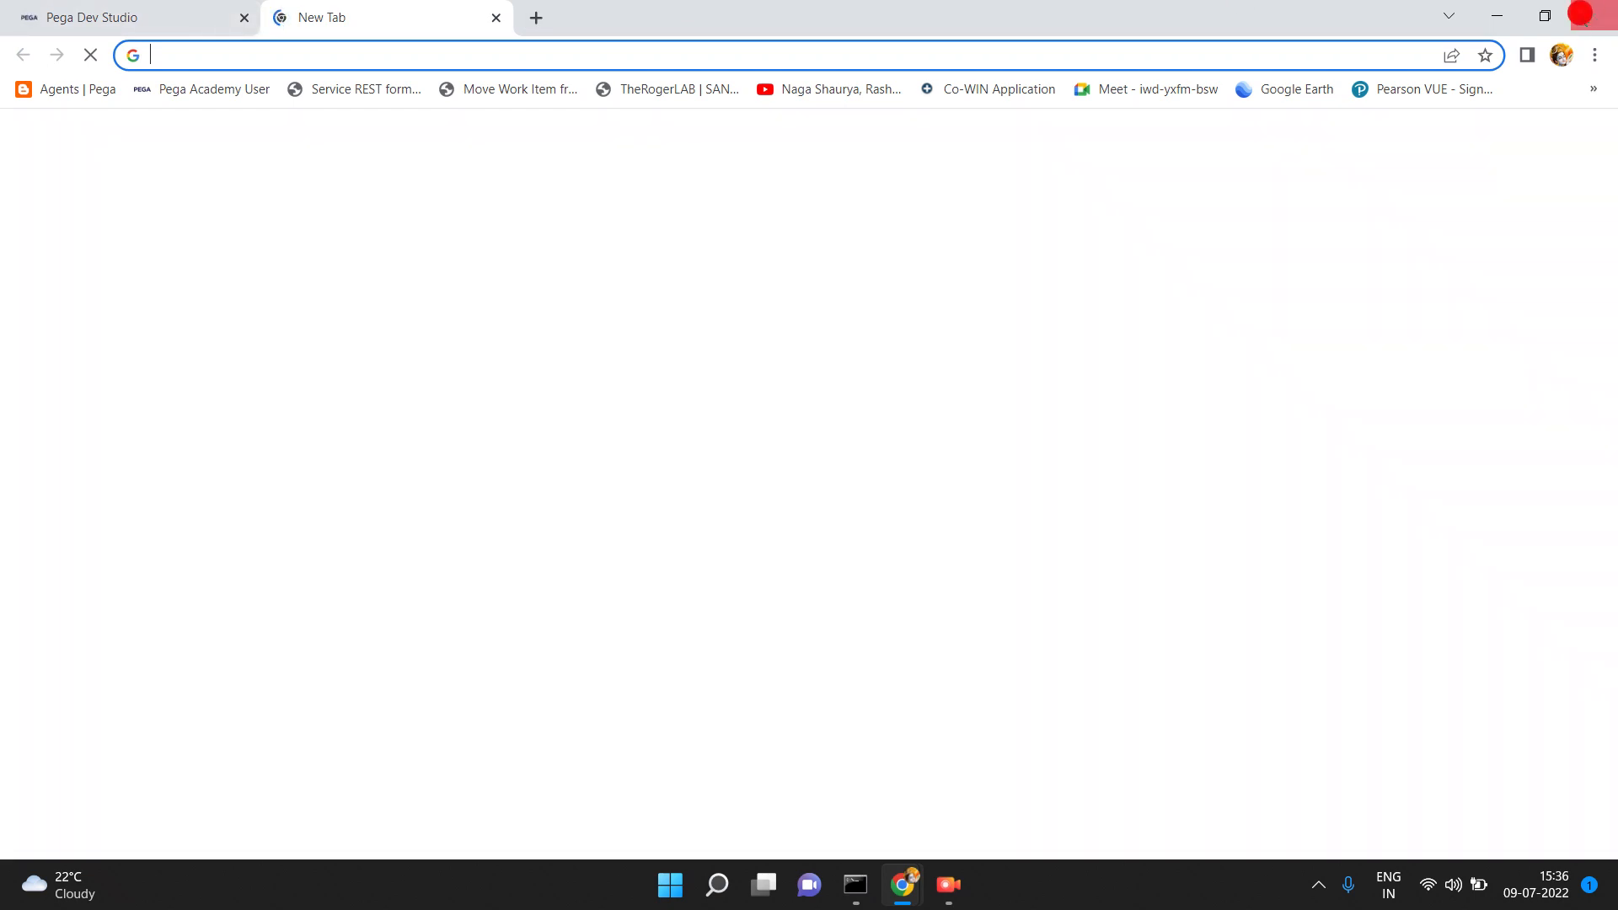
# - Close Chrome, minimize the screen recorder, and relaunch Chrome from the ji desktop shortcut
pyautogui.click(1580, 14)
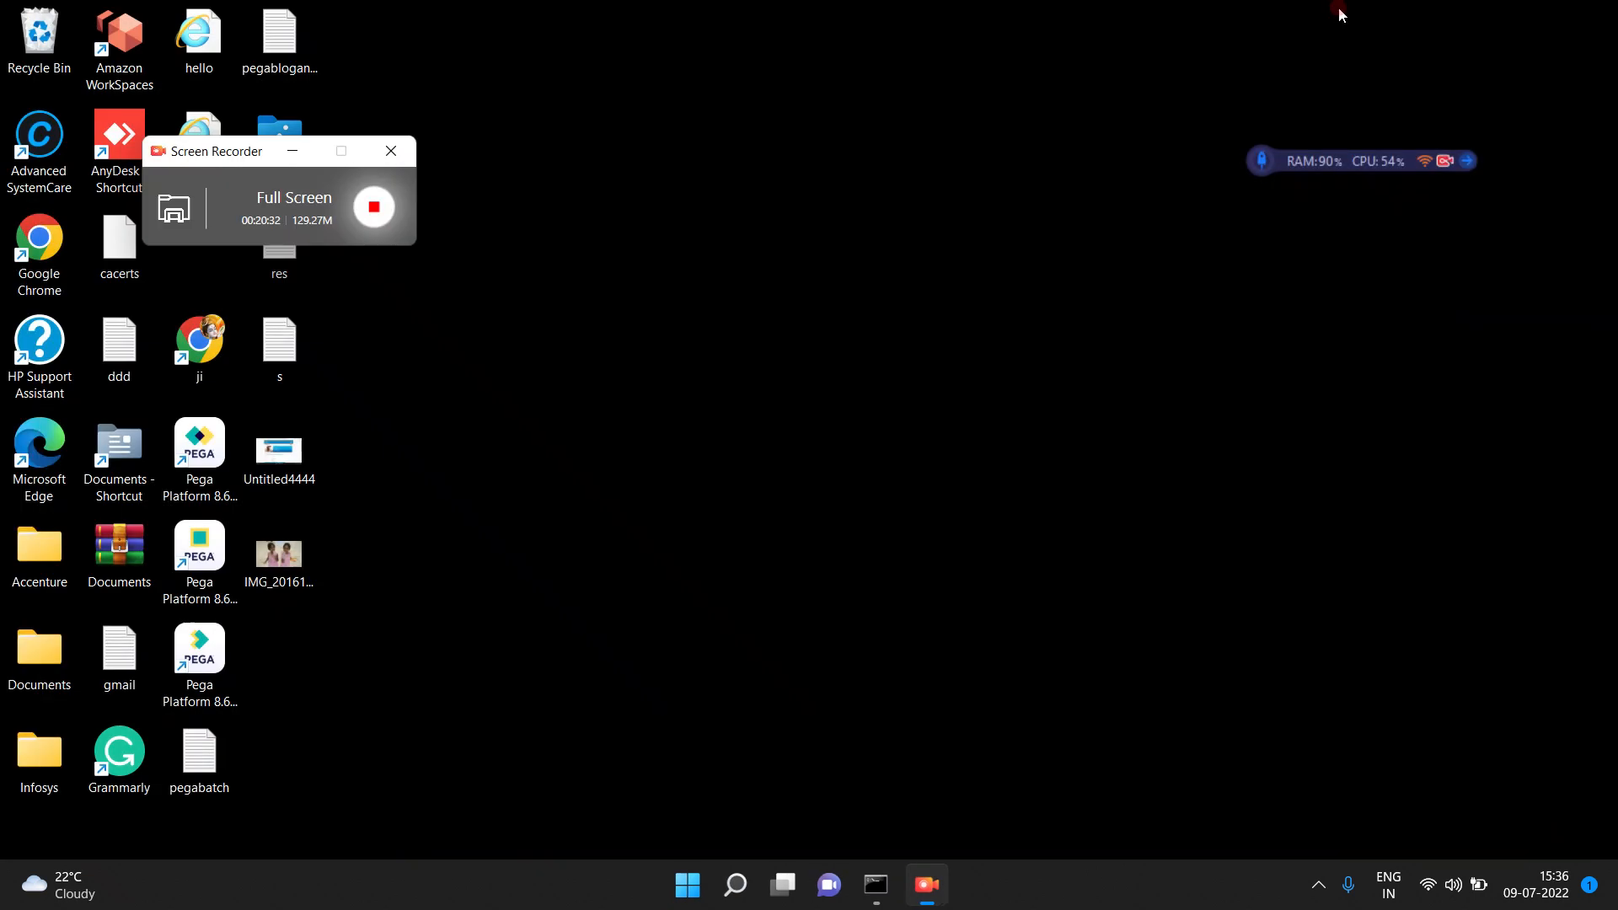
pyautogui.click(291, 152)
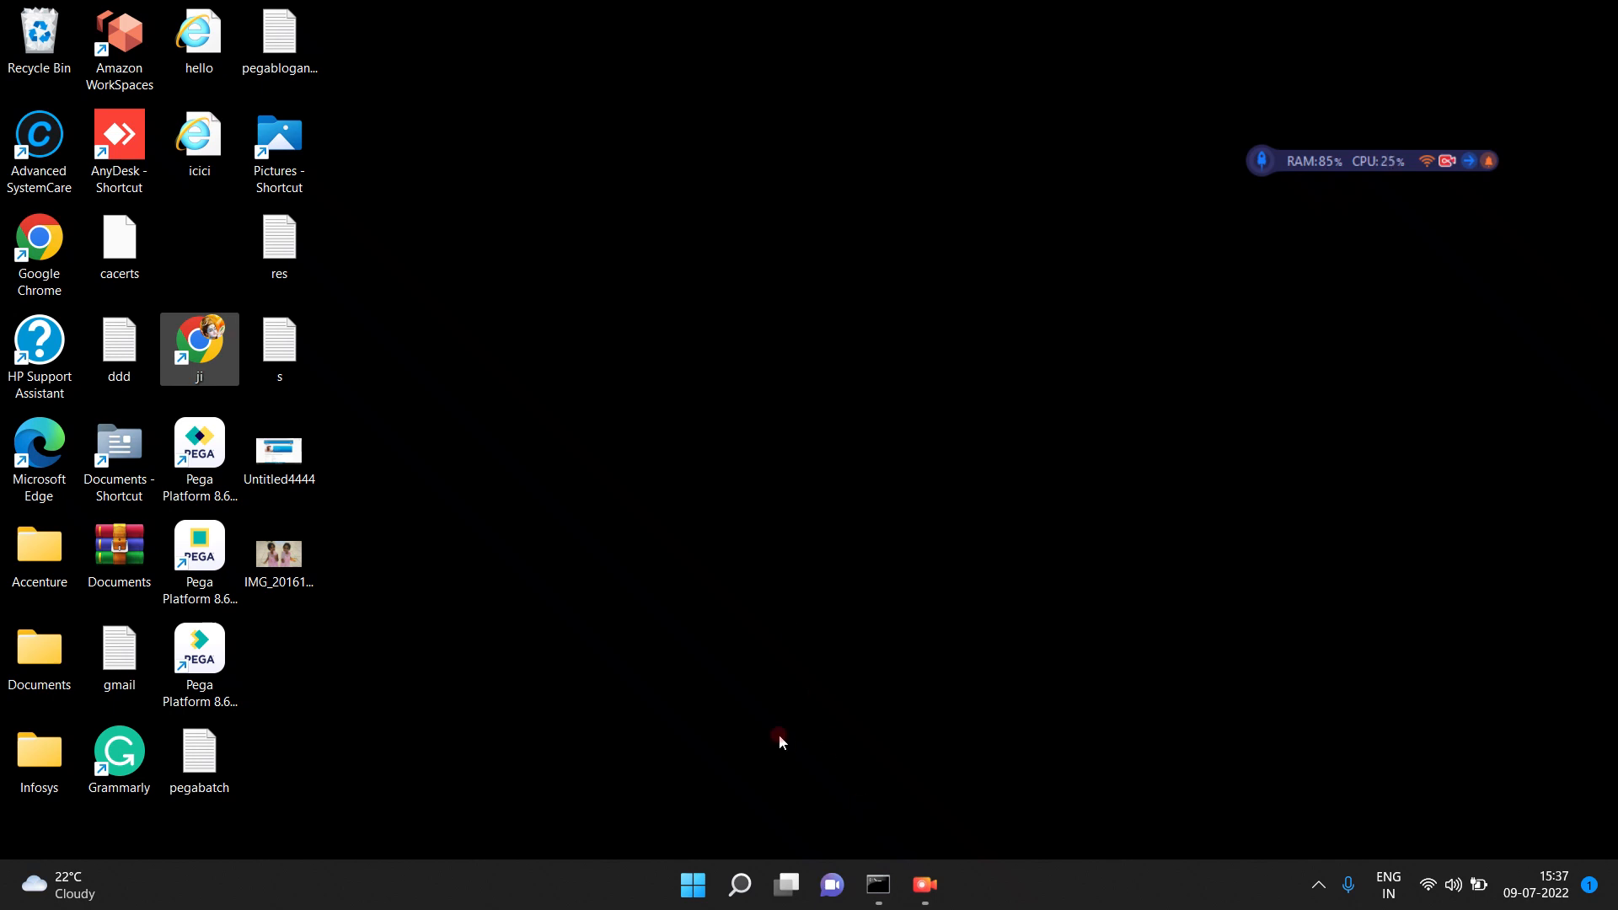
pyautogui.doubleClick(207, 337)
# - Free up system memory with the RAM booster's rocket button
pyautogui.click(1028, 884)
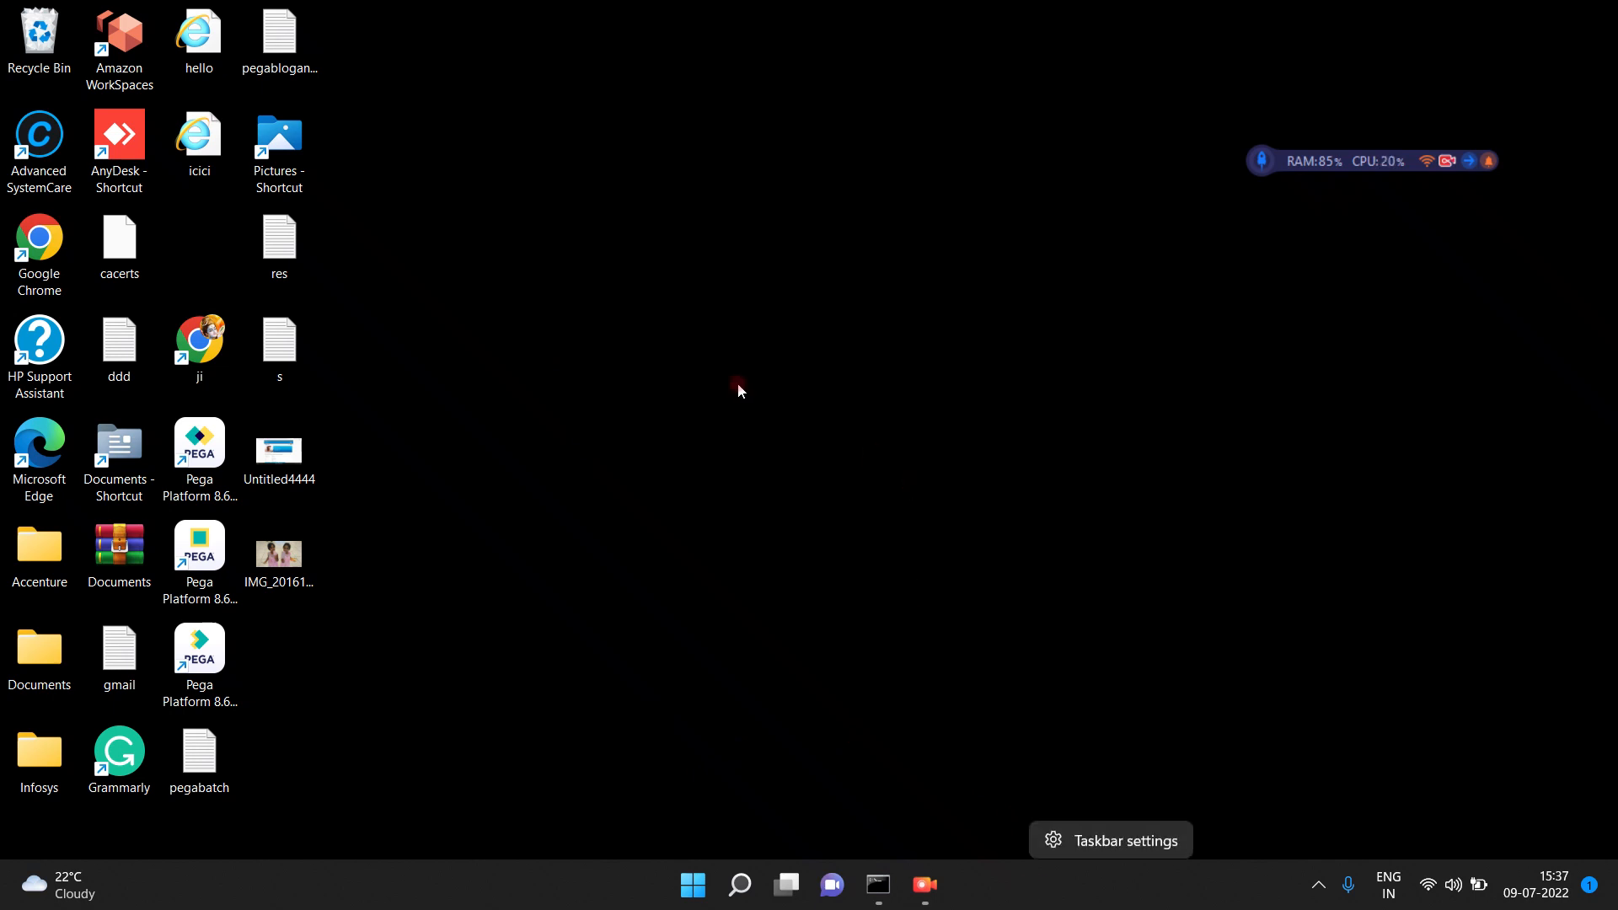
pyautogui.click(724, 430)
pyautogui.click(560, 369)
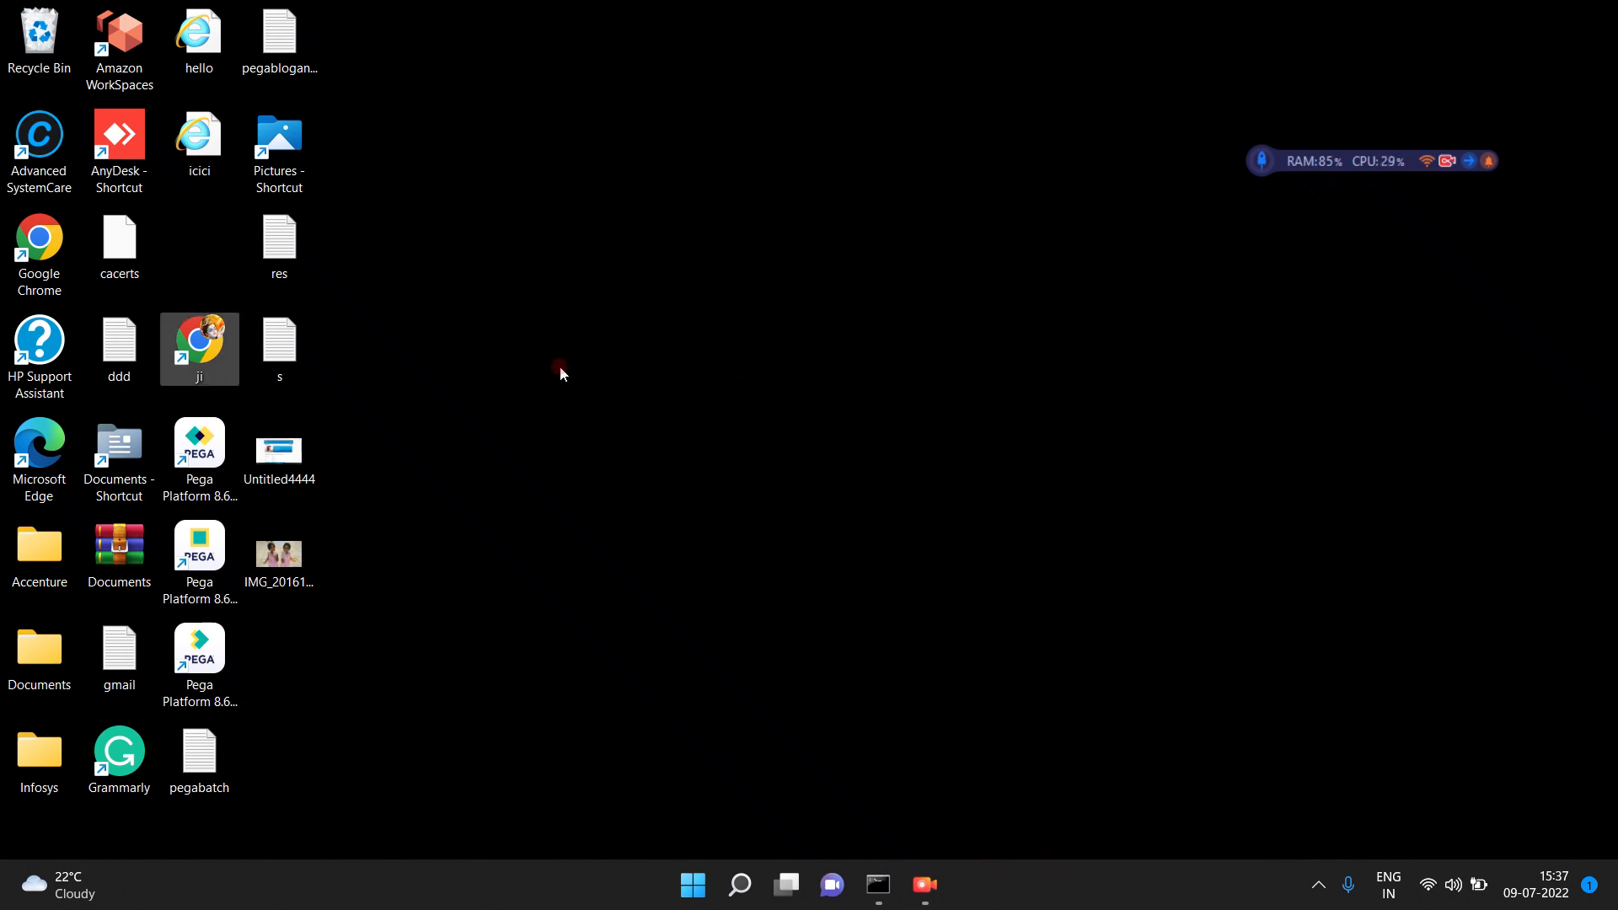
pyautogui.click(1263, 166)
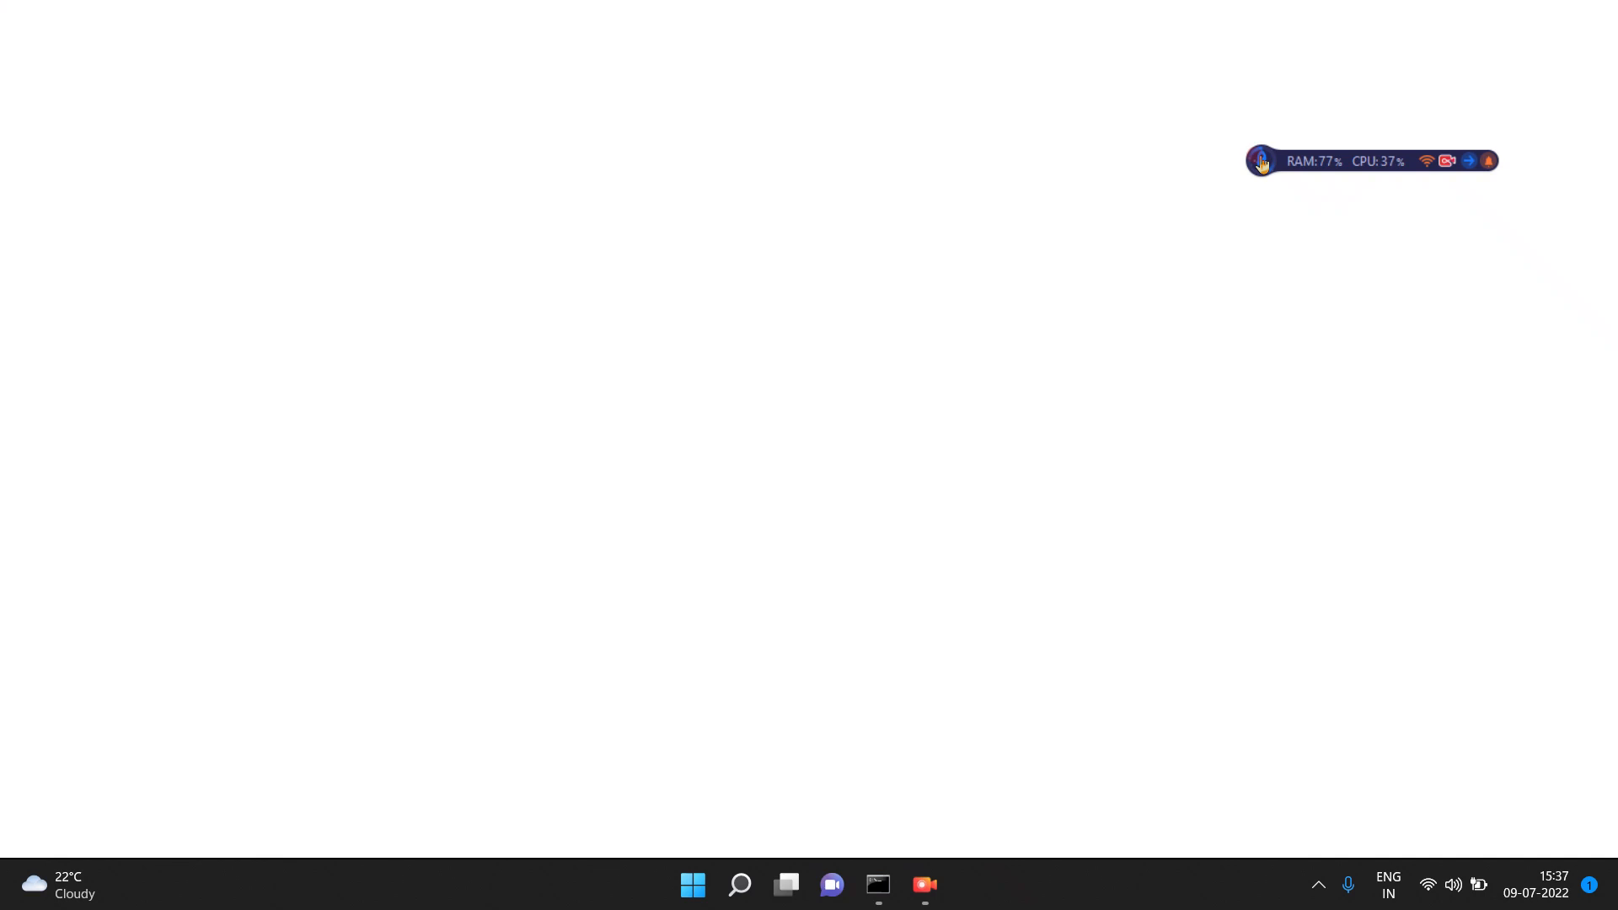
pyautogui.click(1261, 160)
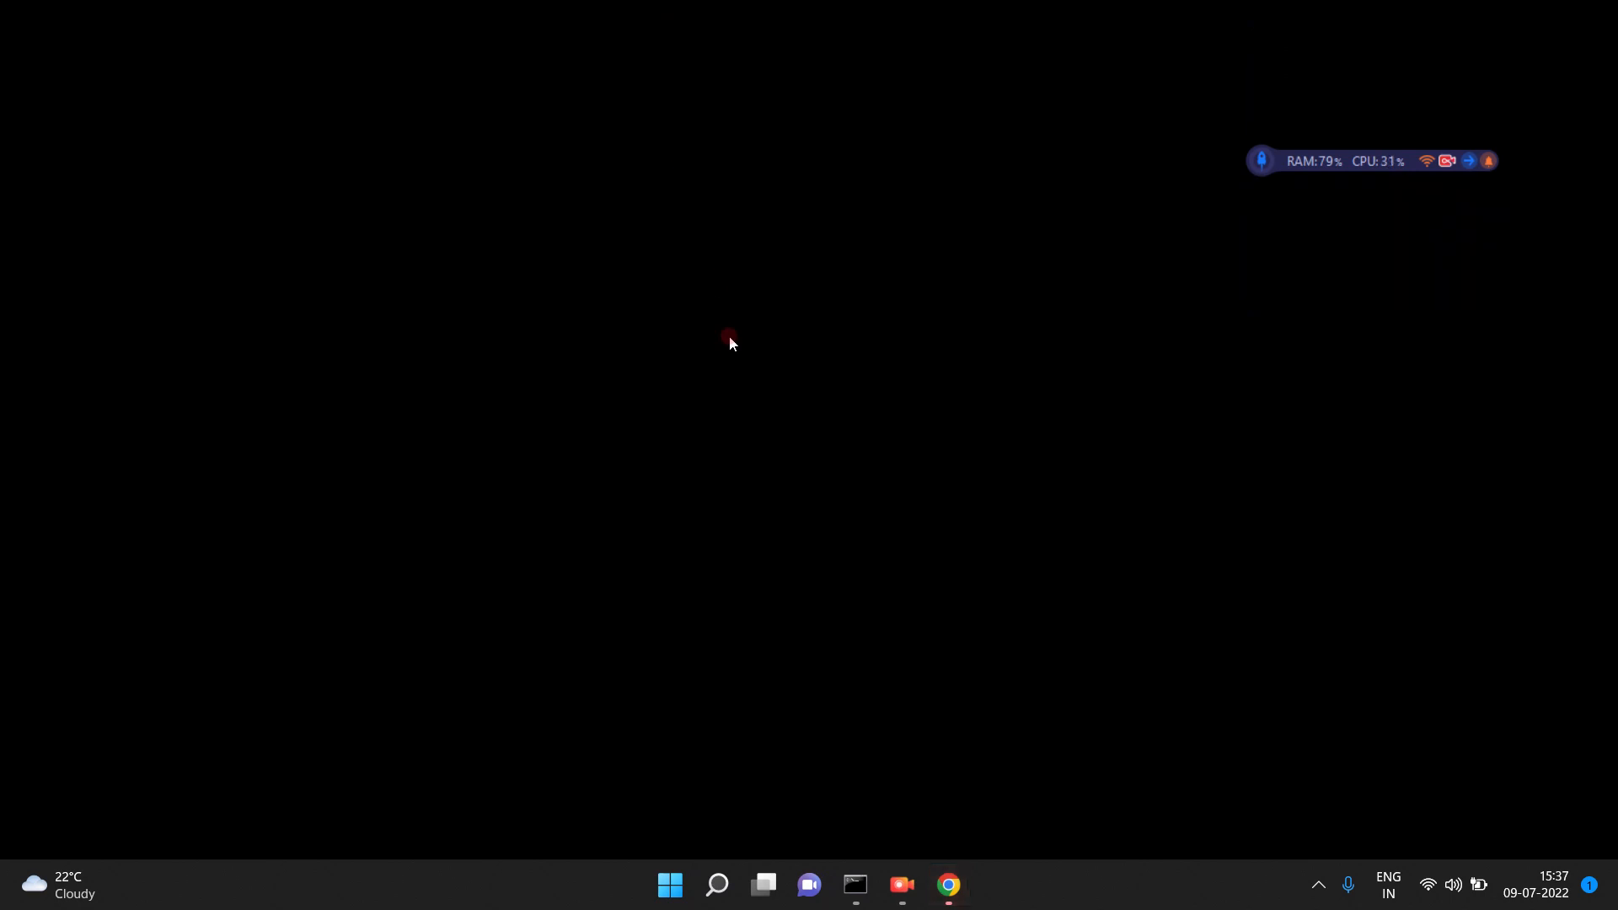
# - Free memory once more with the RAM booster and focus the New Tab's address bar
pyautogui.click(1262, 162)
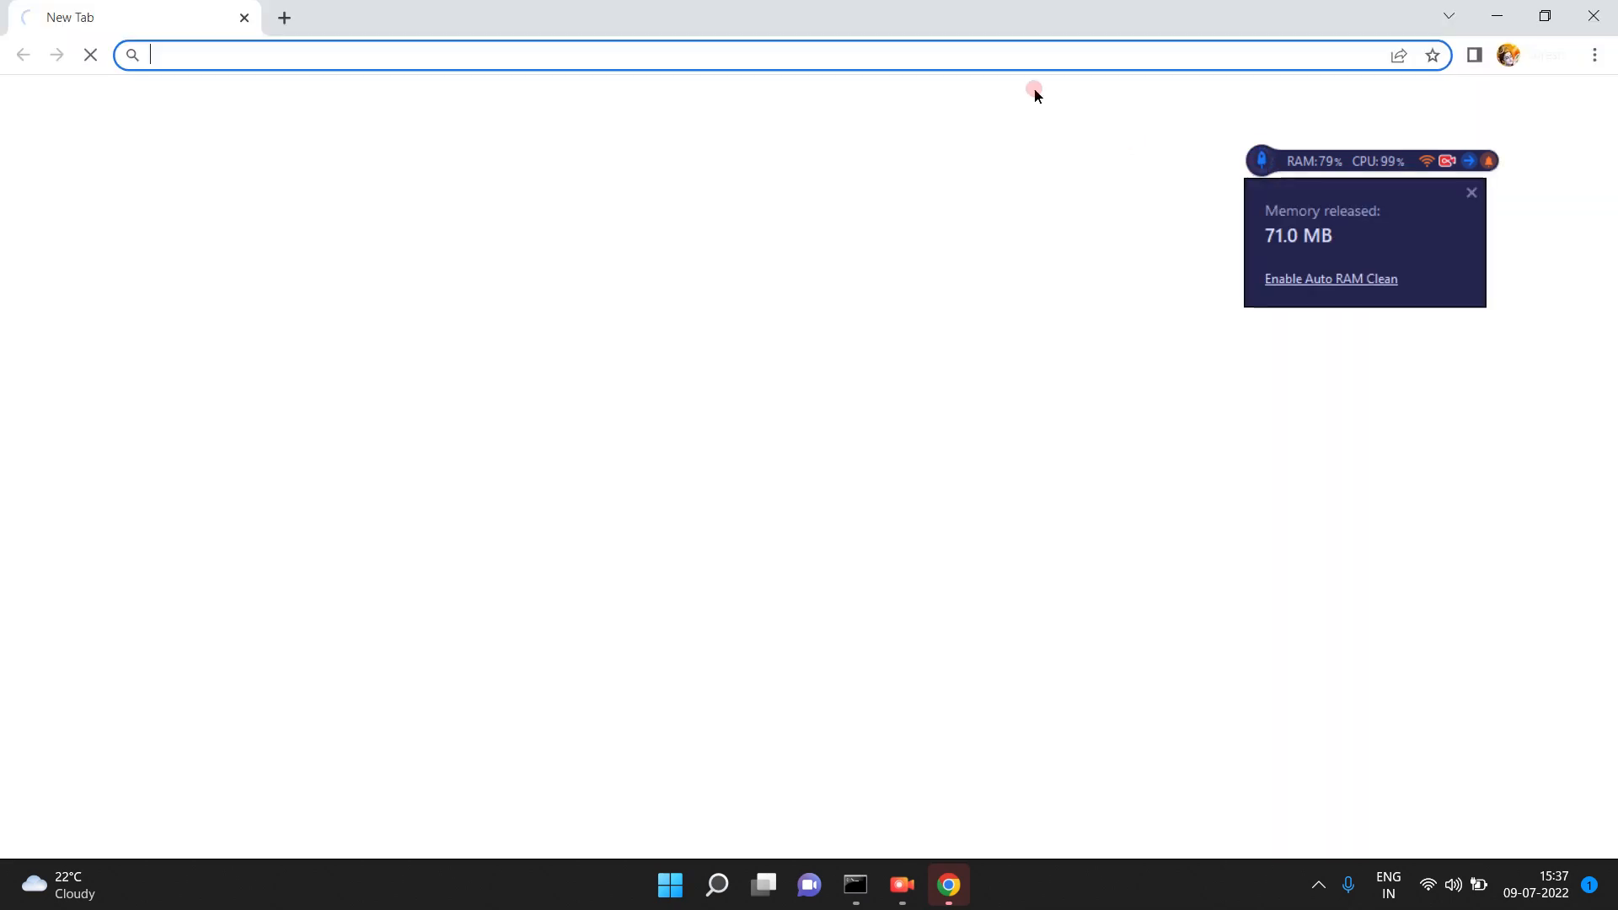
pyautogui.click(1007, 52)
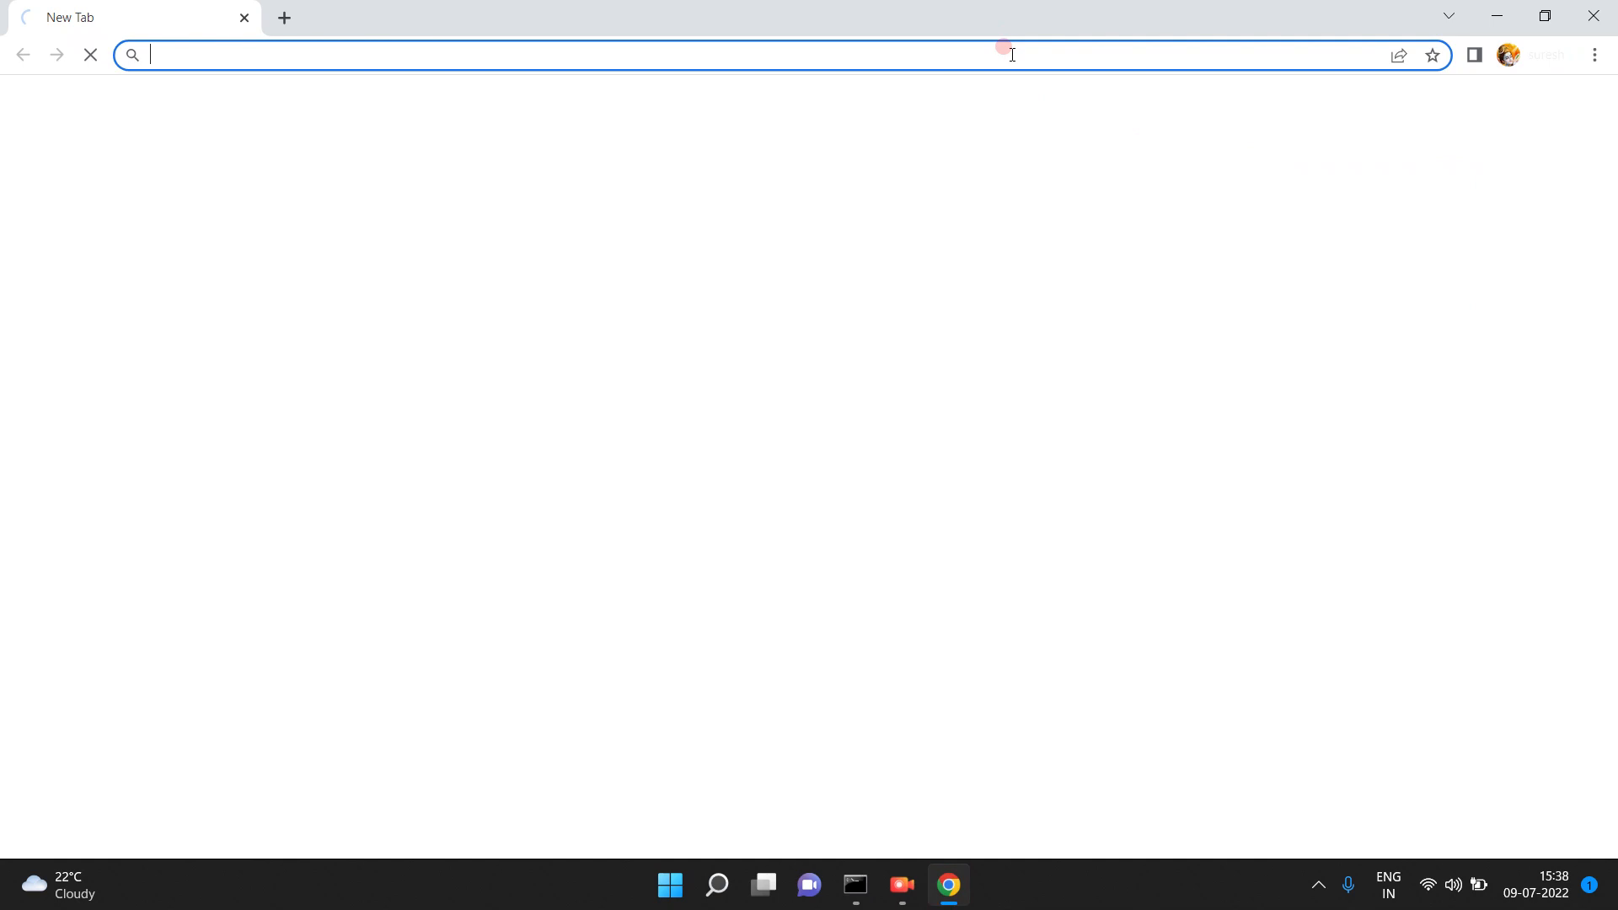
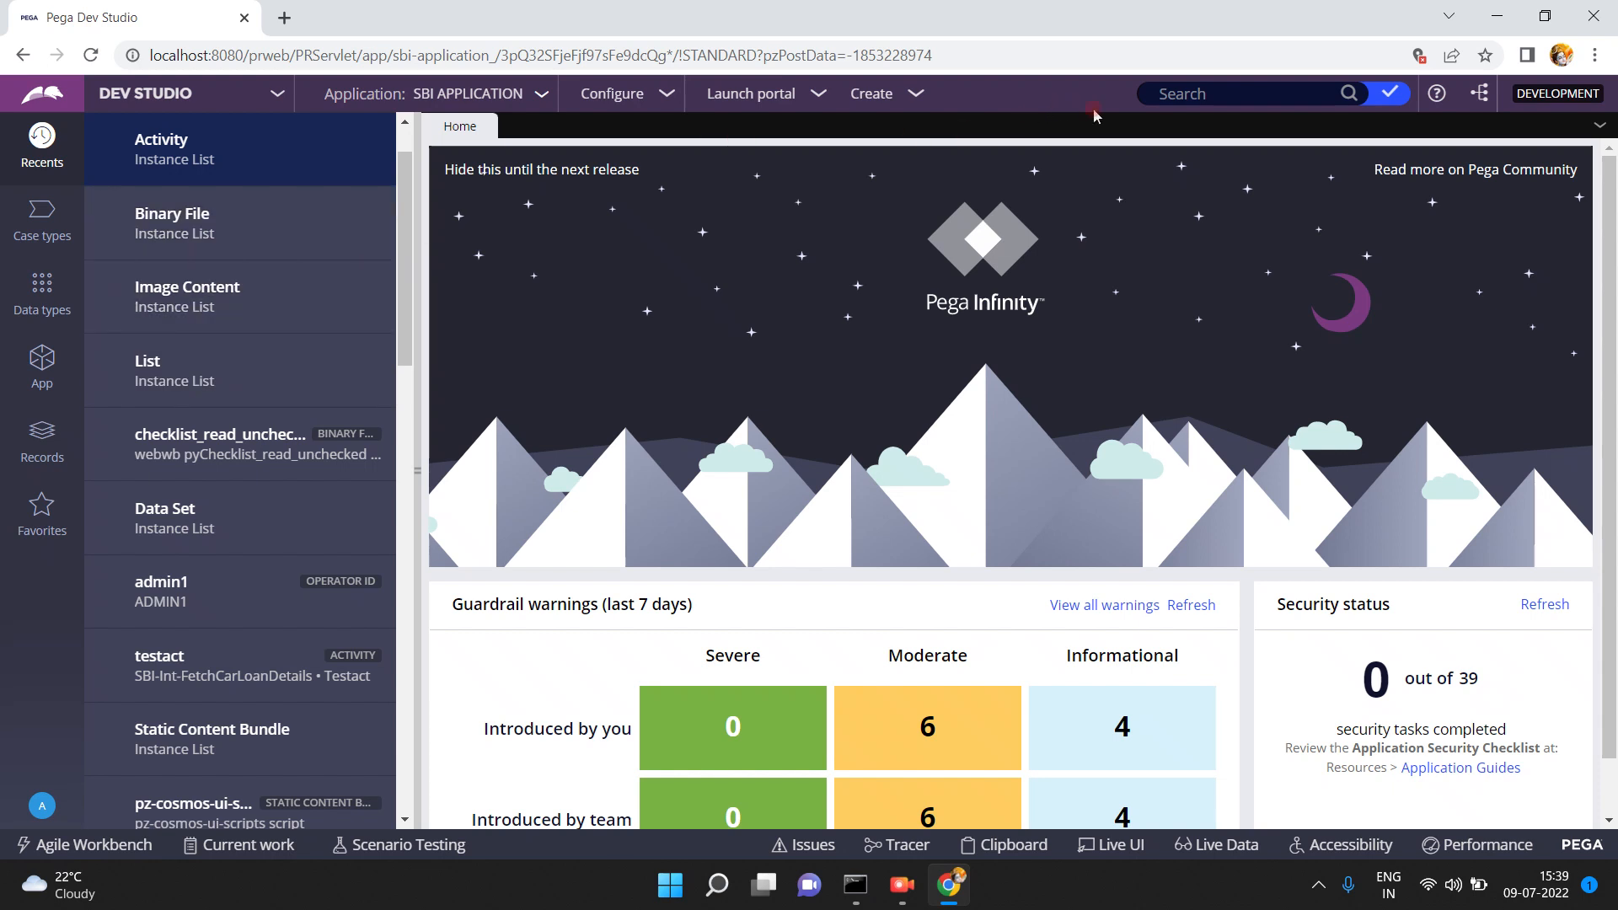
# - Open the Generateeformact activity from the checked-out records and expand step 1's method parameters
pyautogui.click(1392, 95)
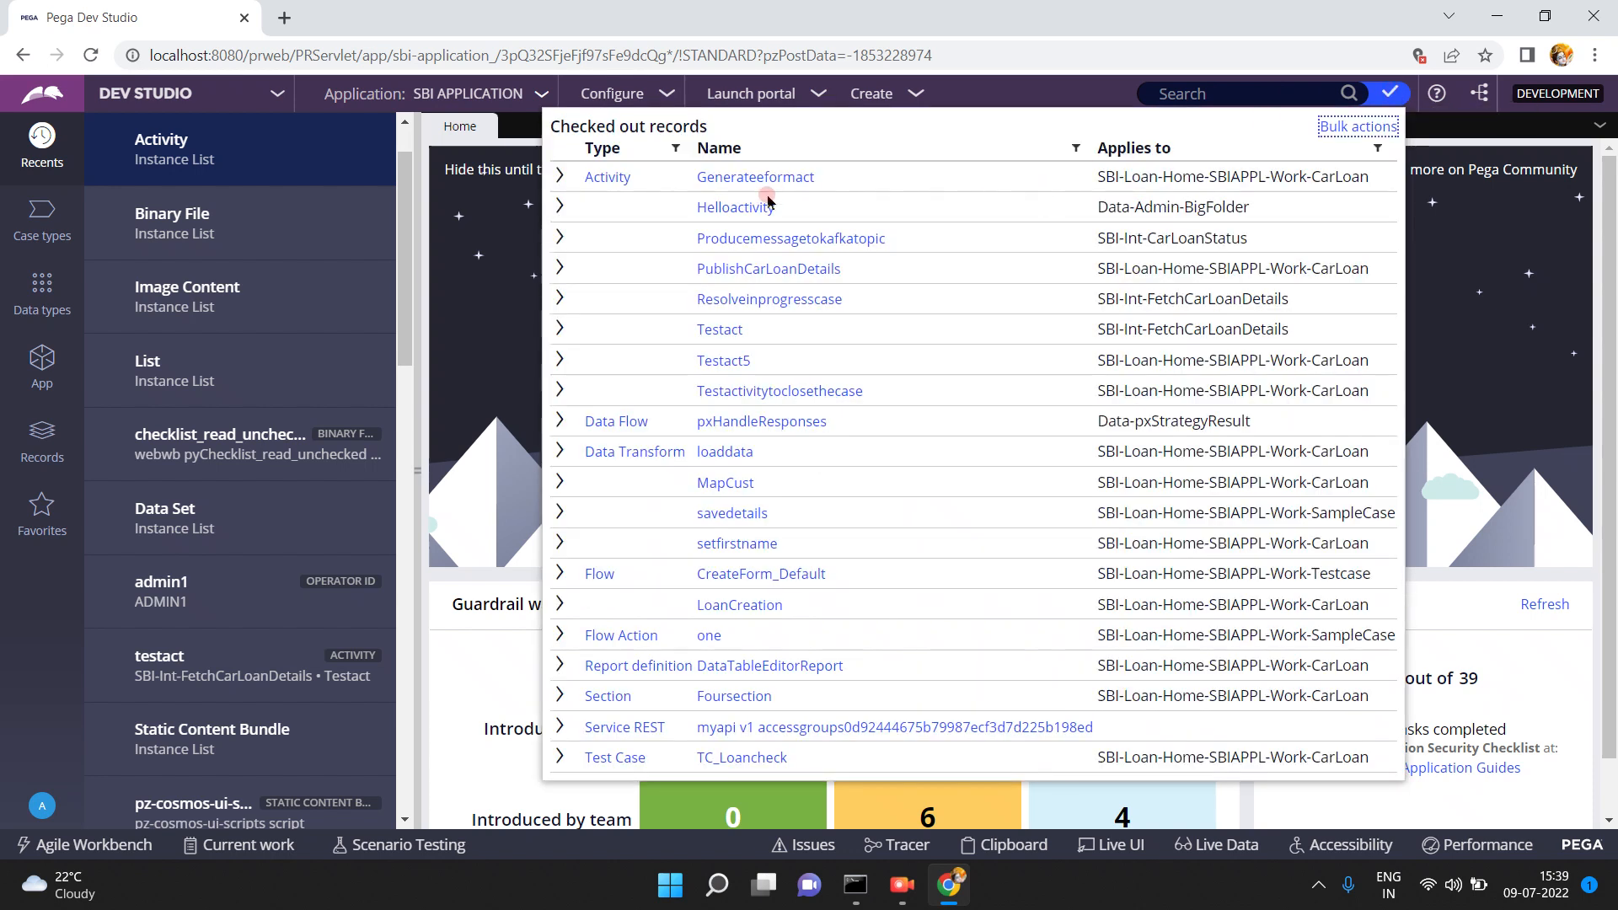
pyautogui.click(767, 178)
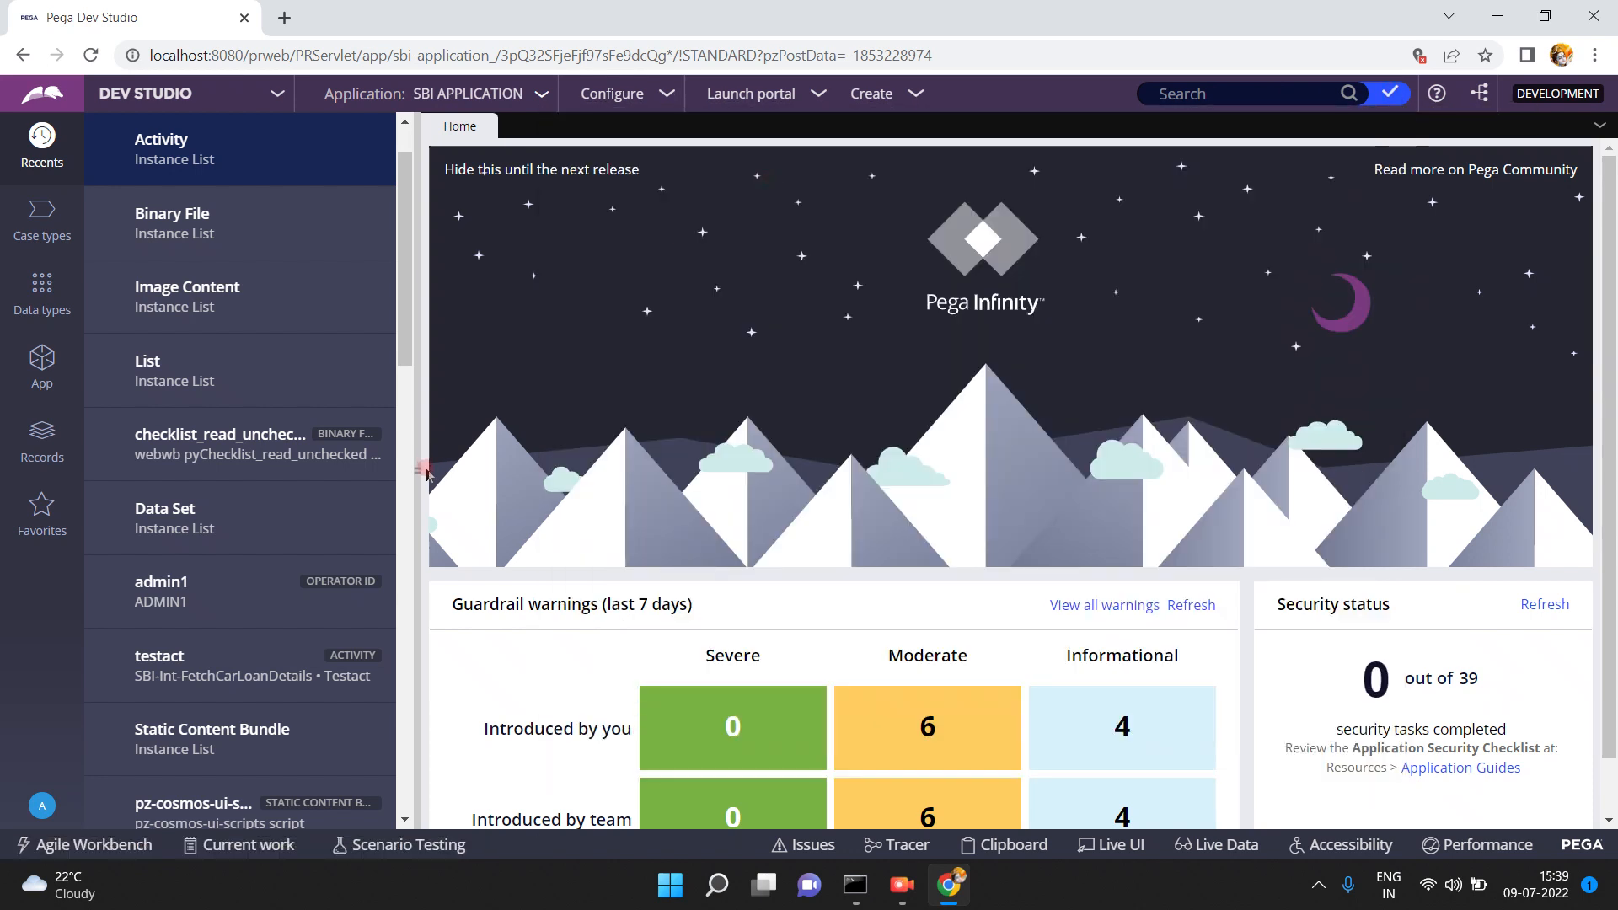
pyautogui.click(416, 469)
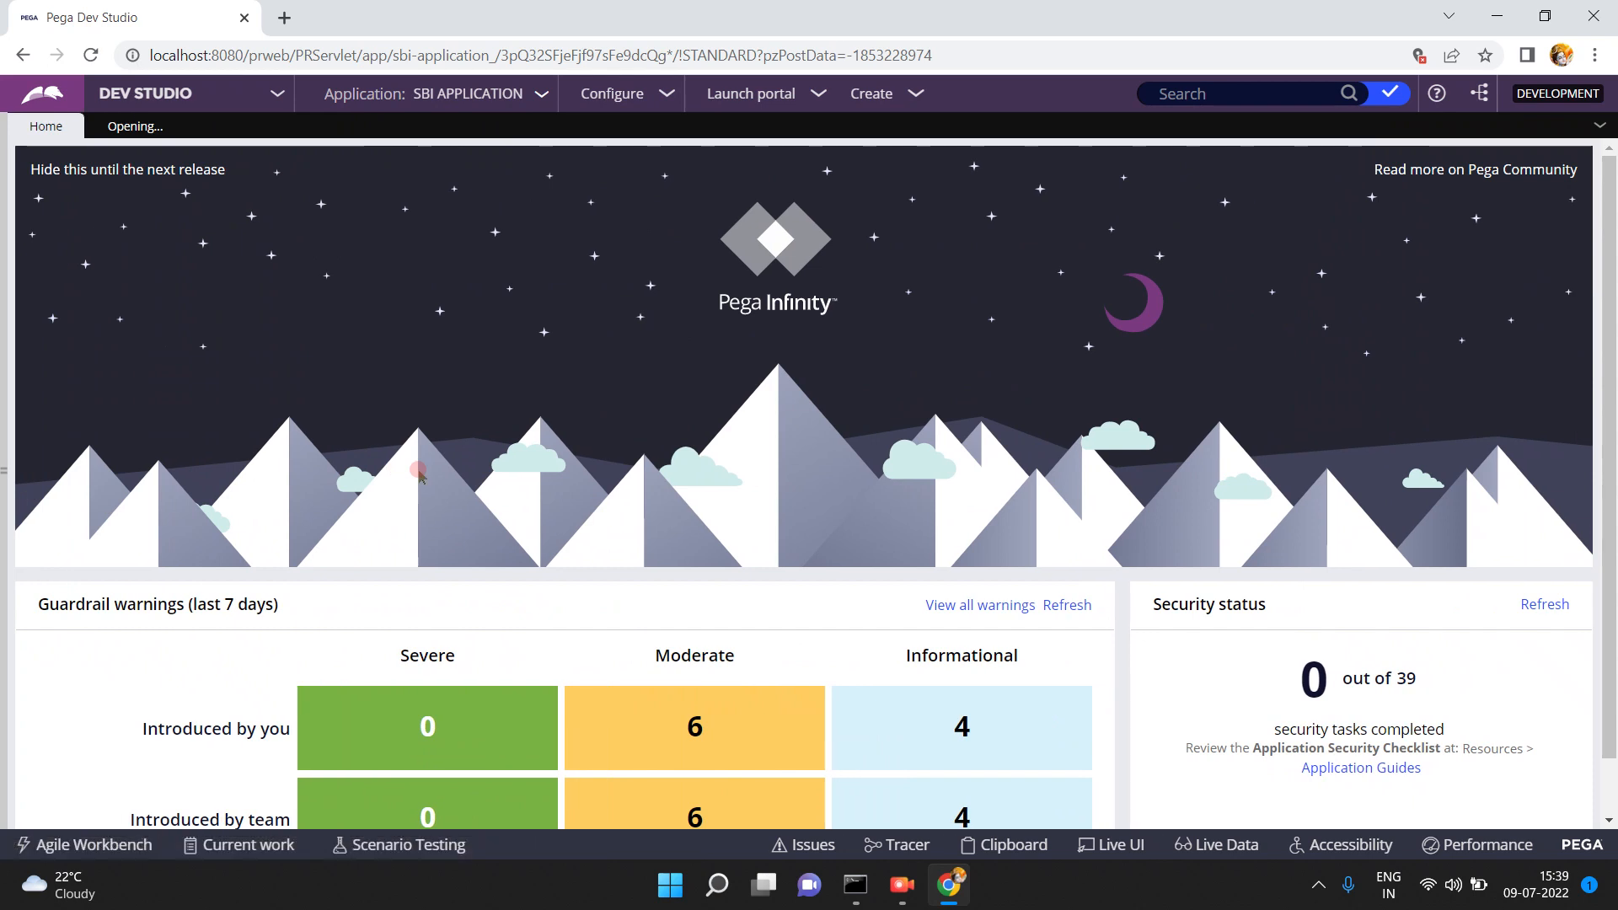
pyautogui.click(135, 131)
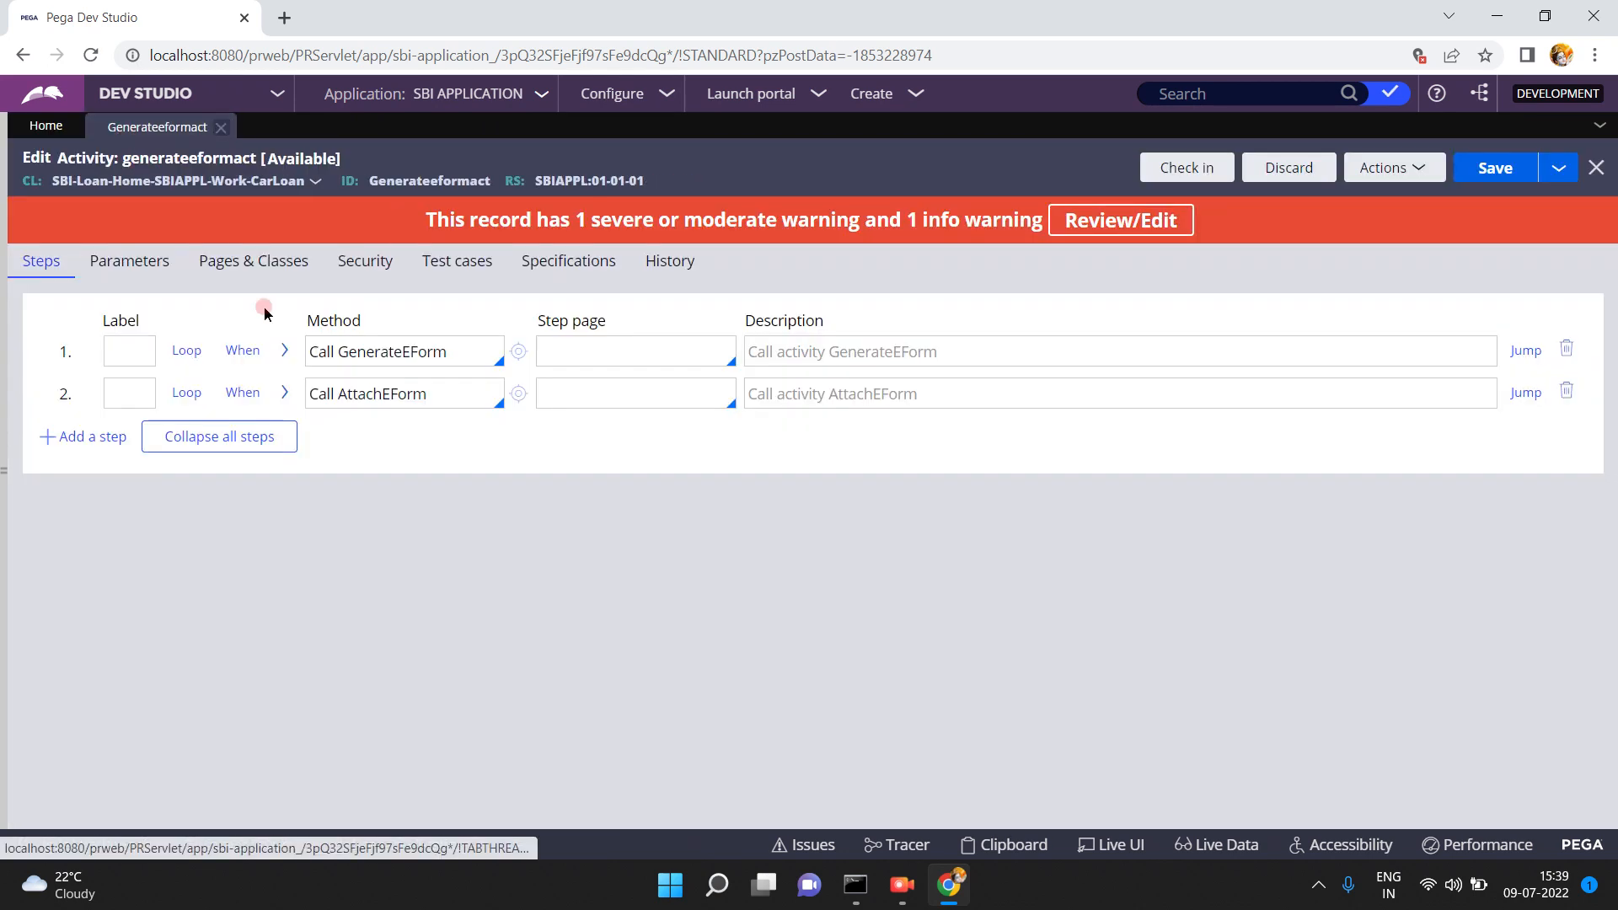
pyautogui.click(283, 350)
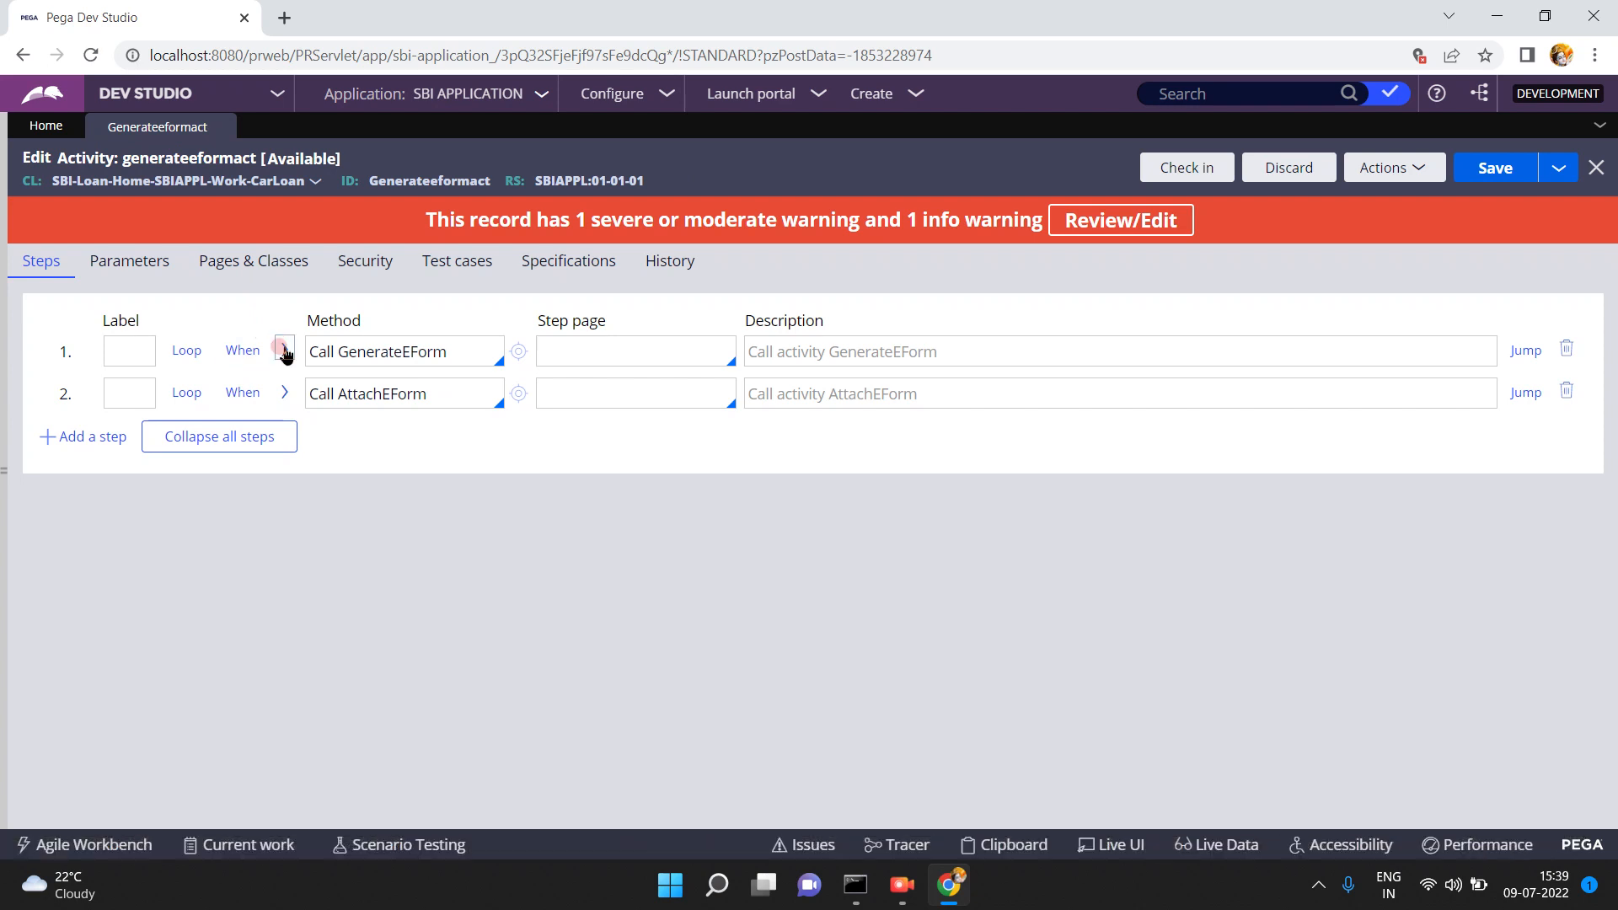
pyautogui.click(285, 352)
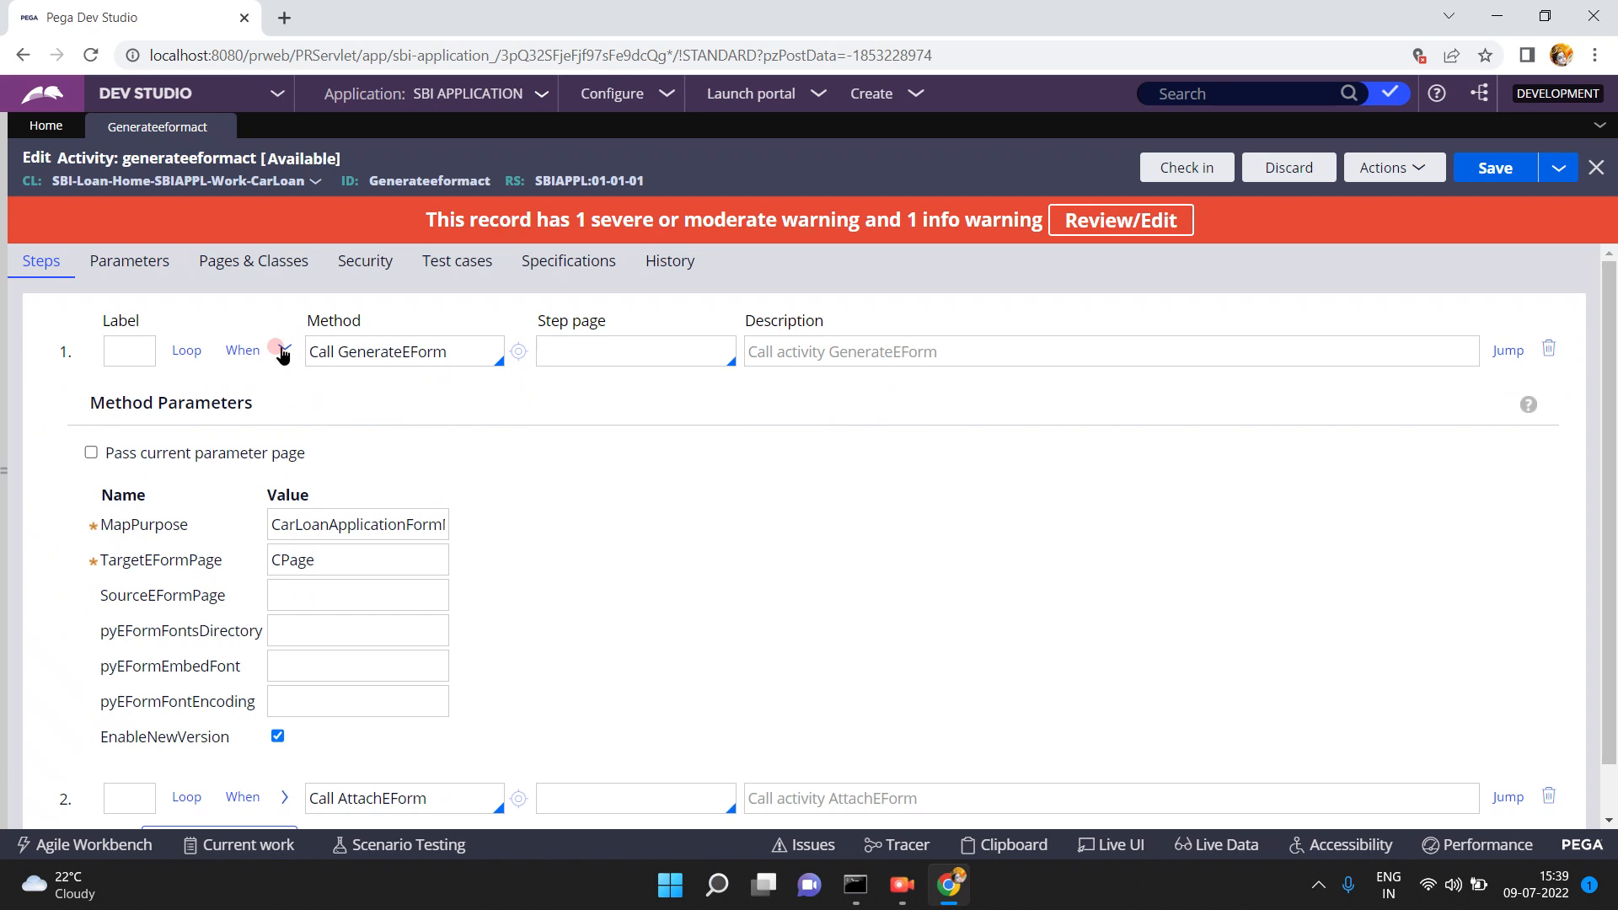
pyautogui.click(283, 352)
pyautogui.click(284, 352)
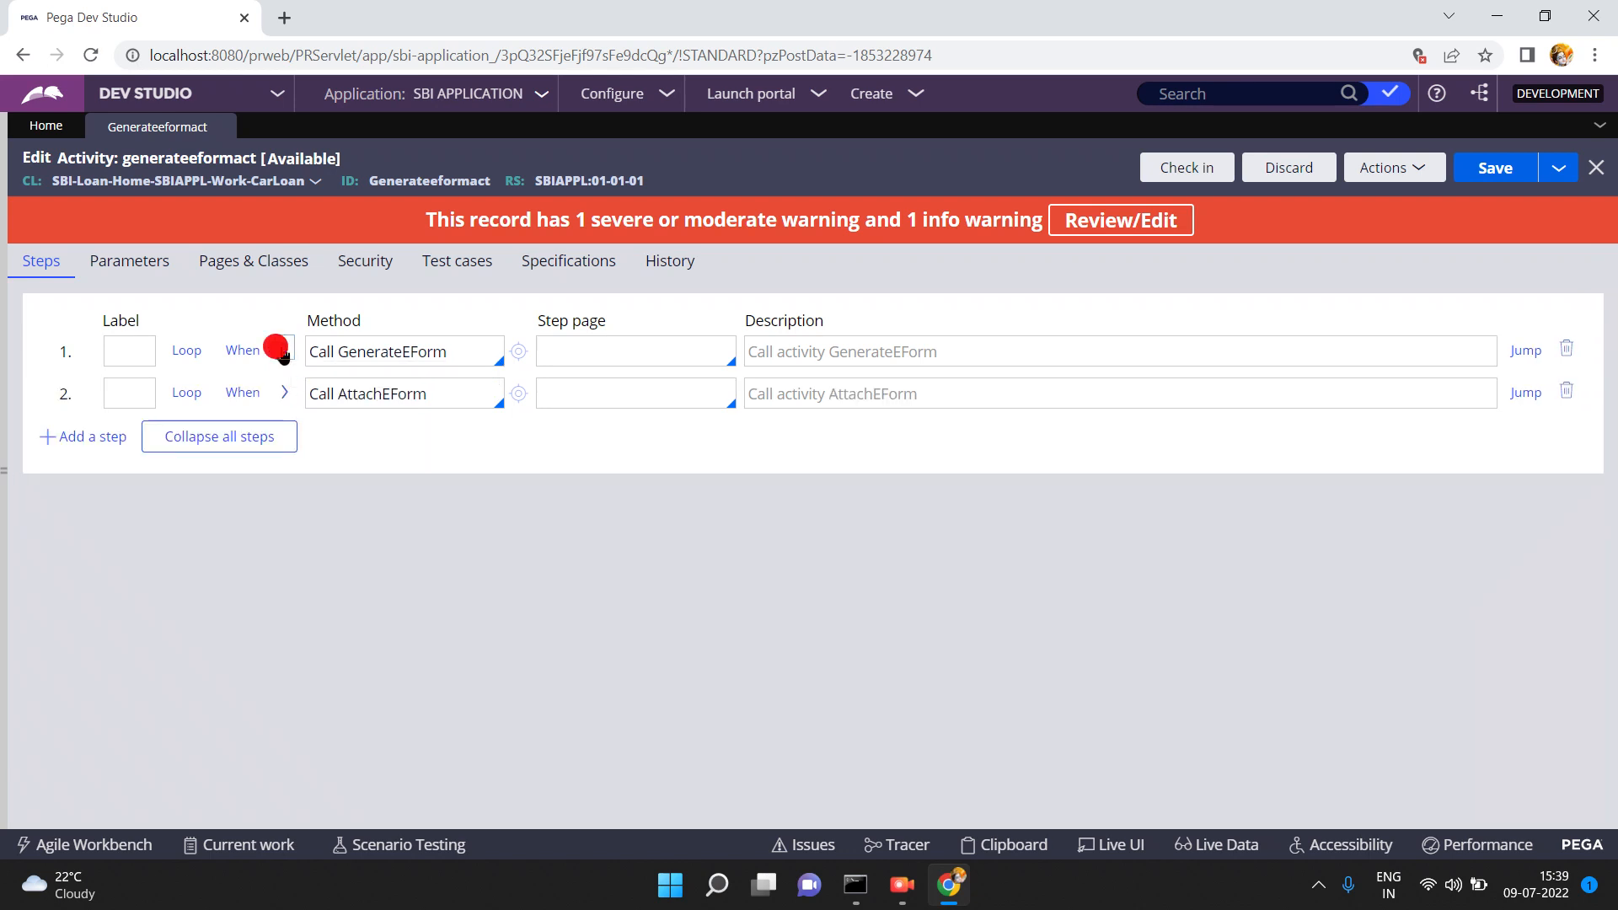
# - Replace step 1's MapPurpose value with the pasted map name
pyautogui.doubleClick(341, 523)
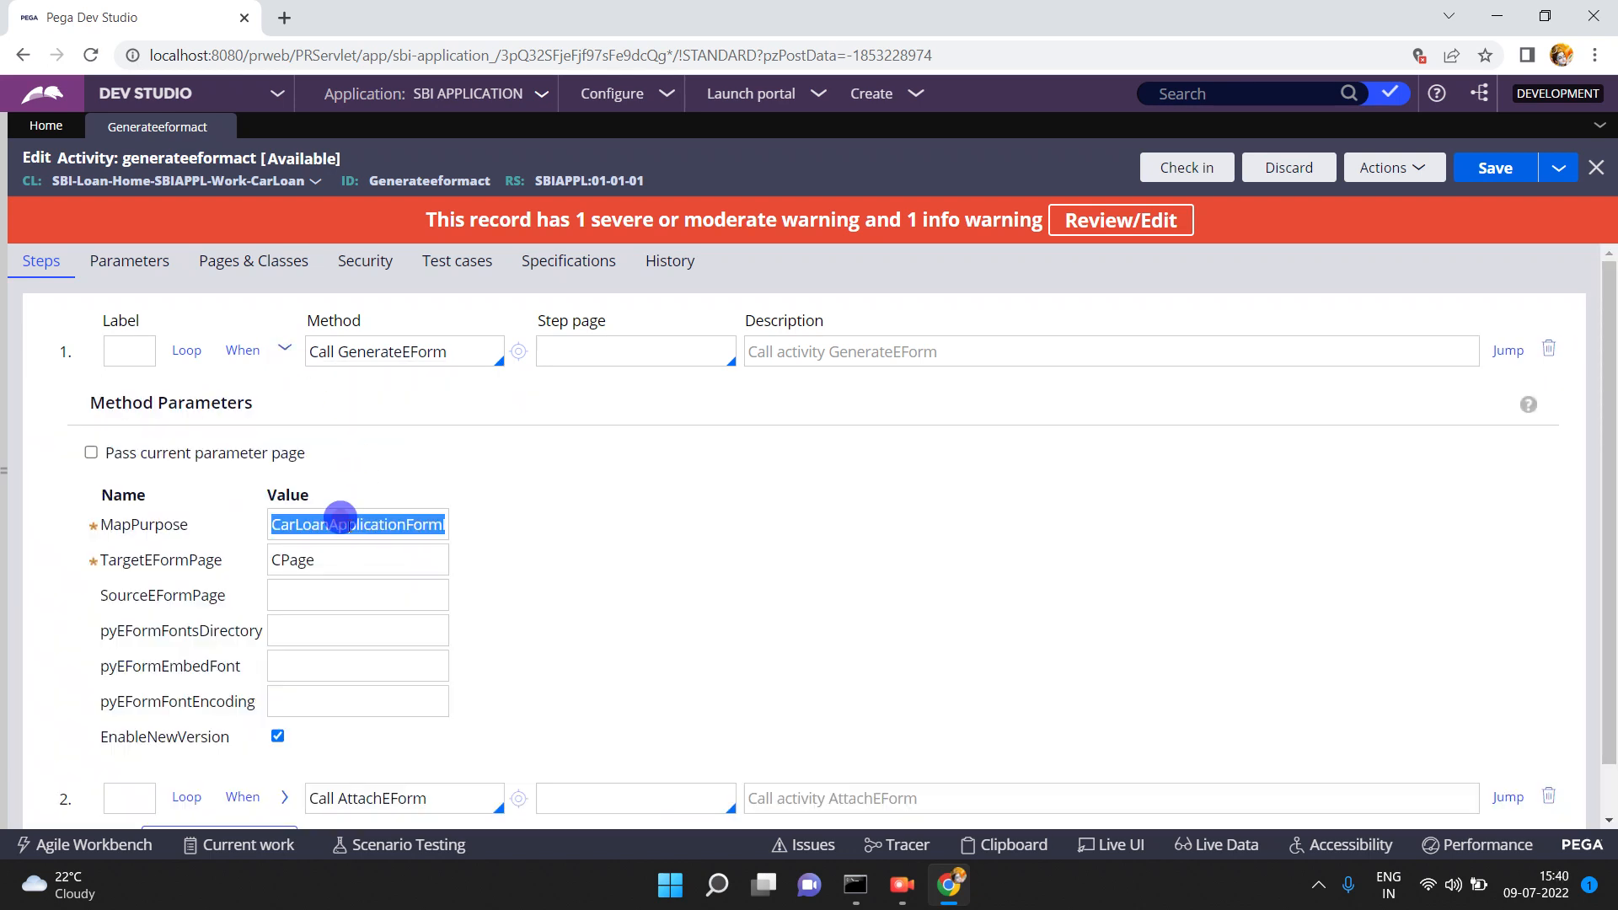
pyautogui.write('S')
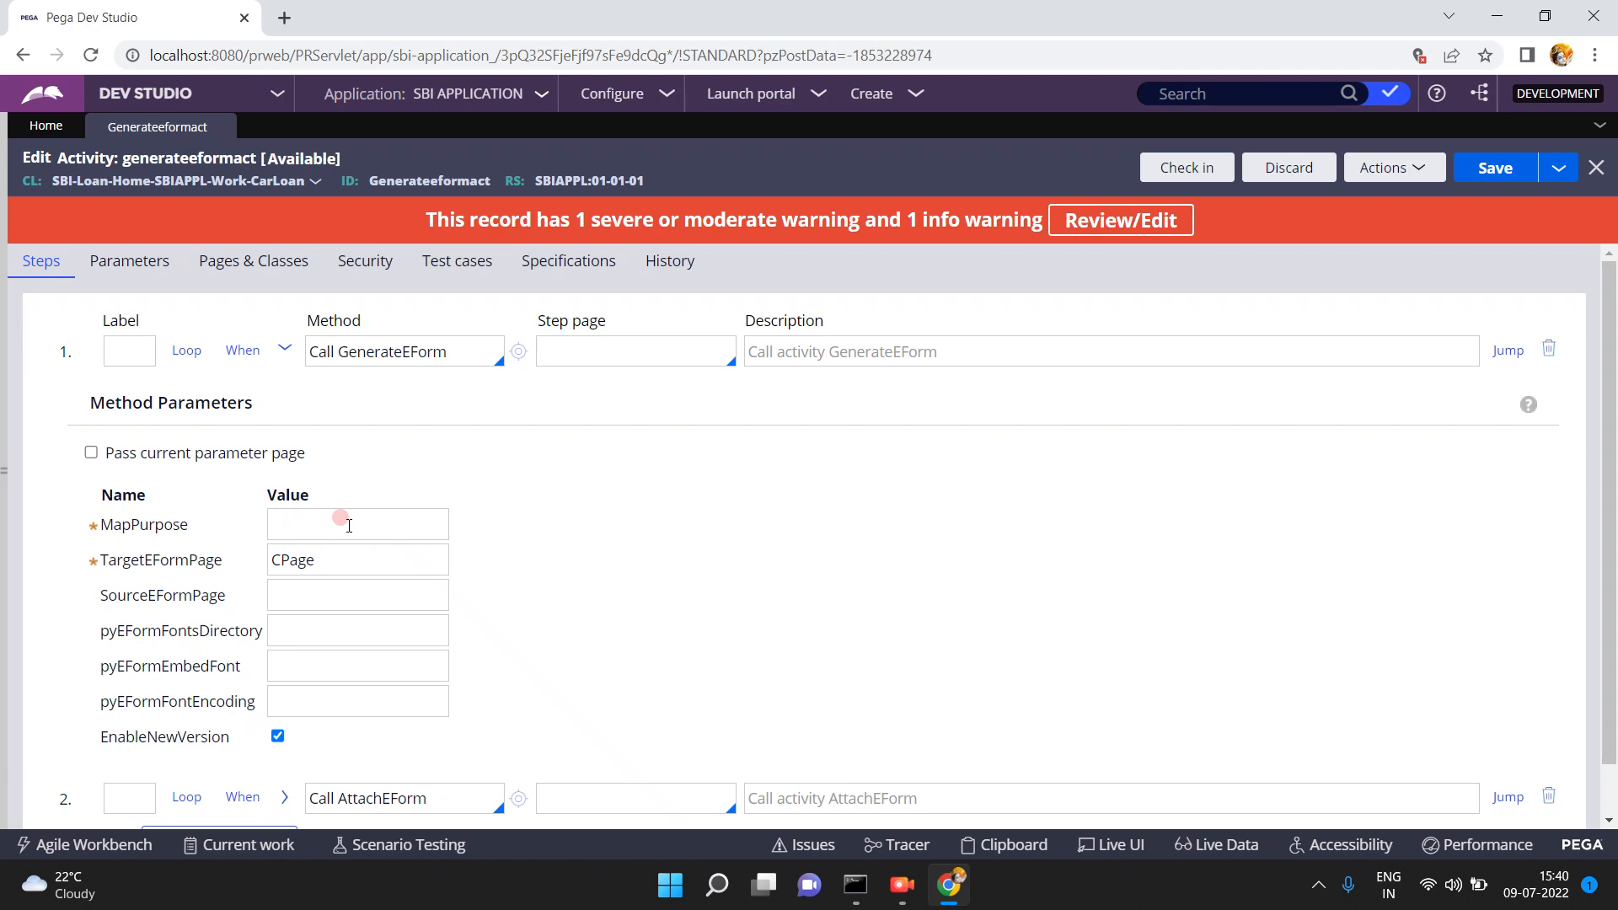
pyautogui.hotkey('ctrl', 'v')
pyautogui.press('Home')
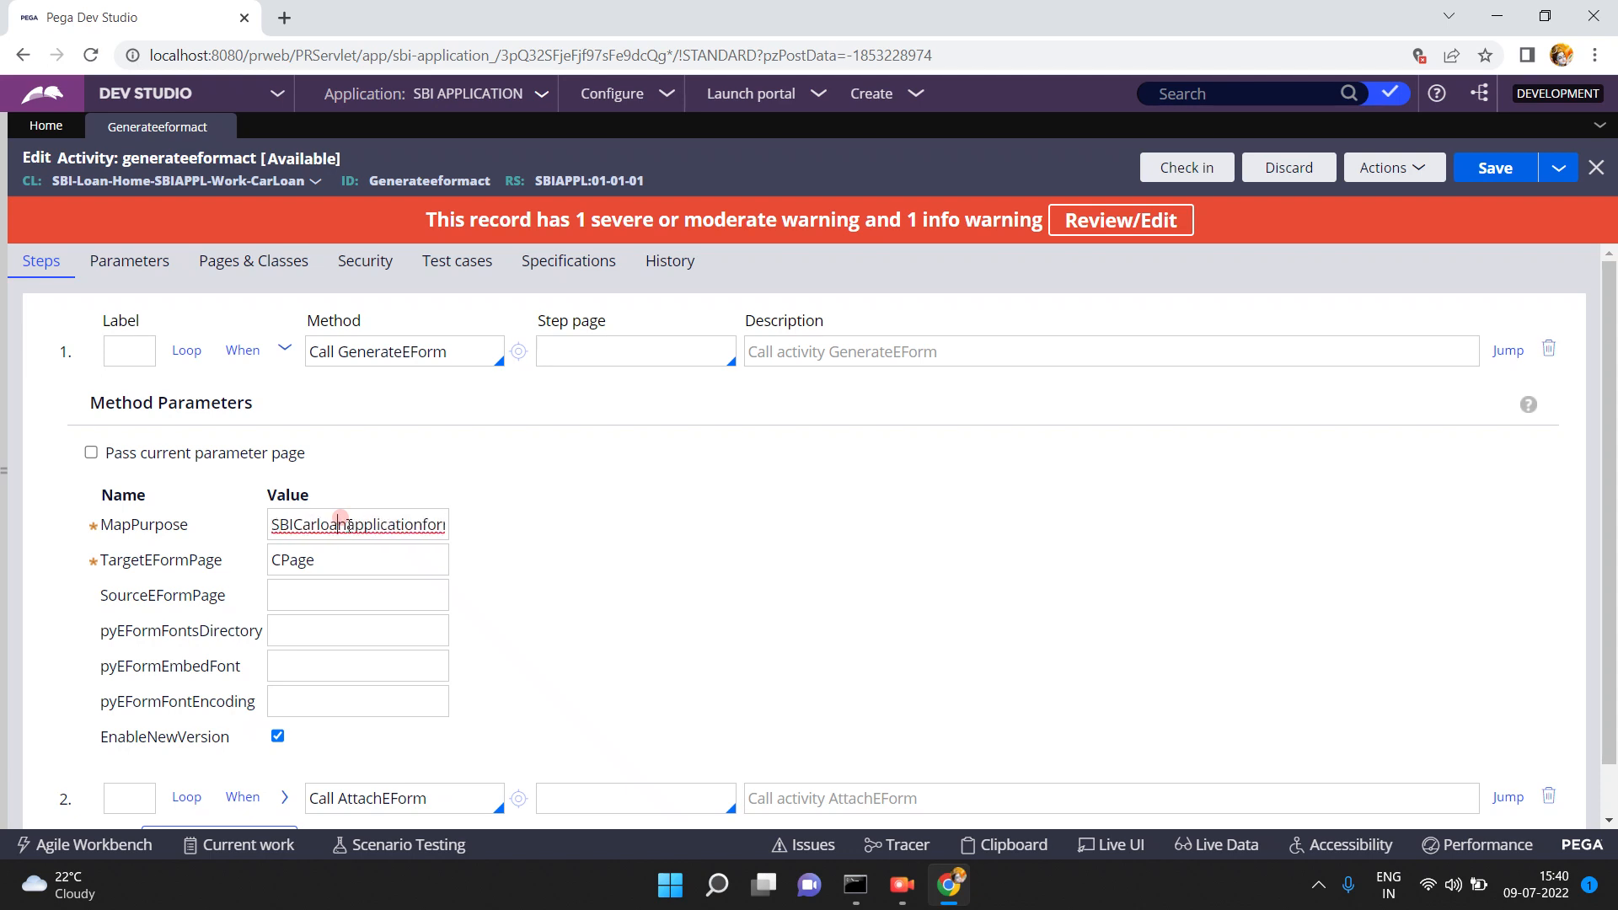
pyautogui.press('End')
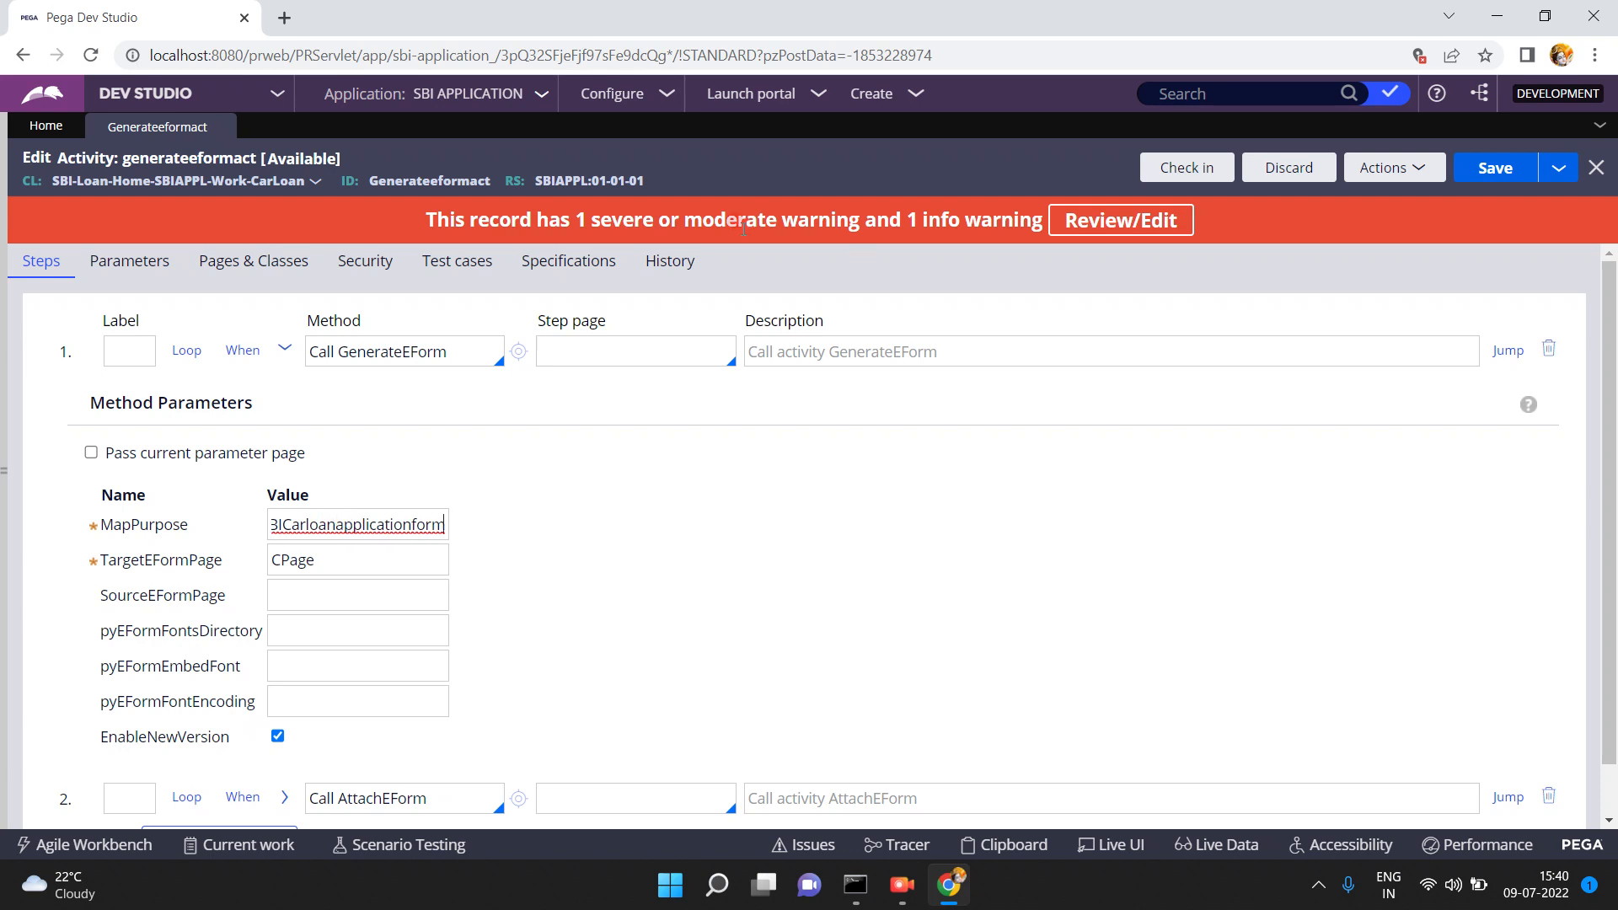
# - Search the application's records for SBICarloanapplicationformmap to confirm the map's exact name
pyautogui.click(1189, 96)
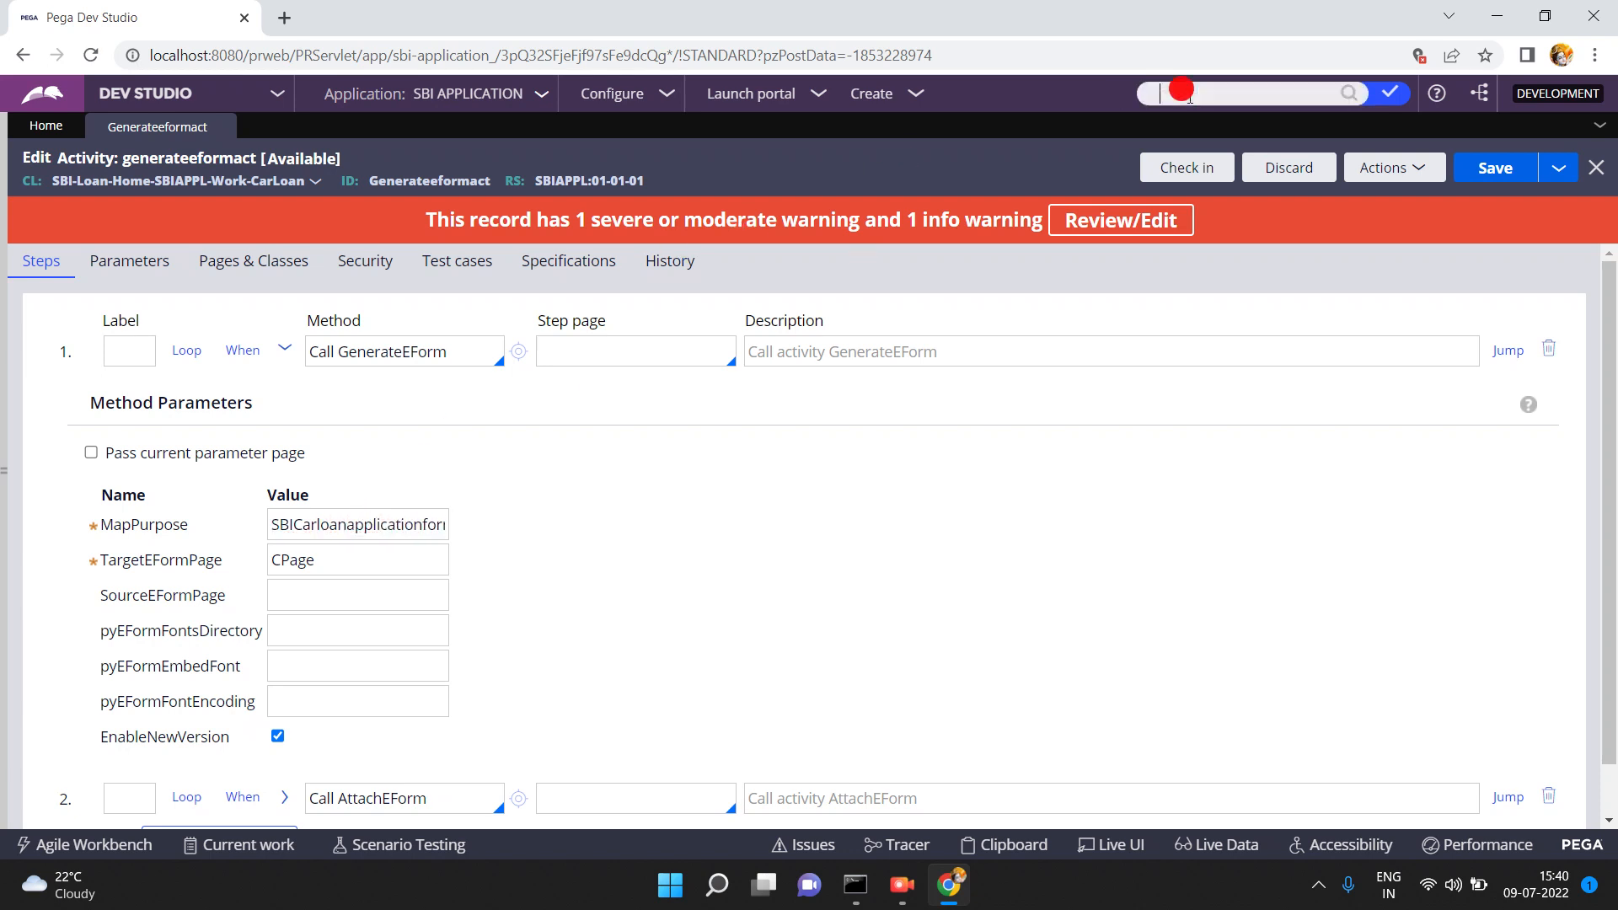
pyautogui.write('sbi')
pyautogui.write('carloa')
pyautogui.write('napplicationformmp')
pyautogui.write('a')
pyautogui.press('Return')
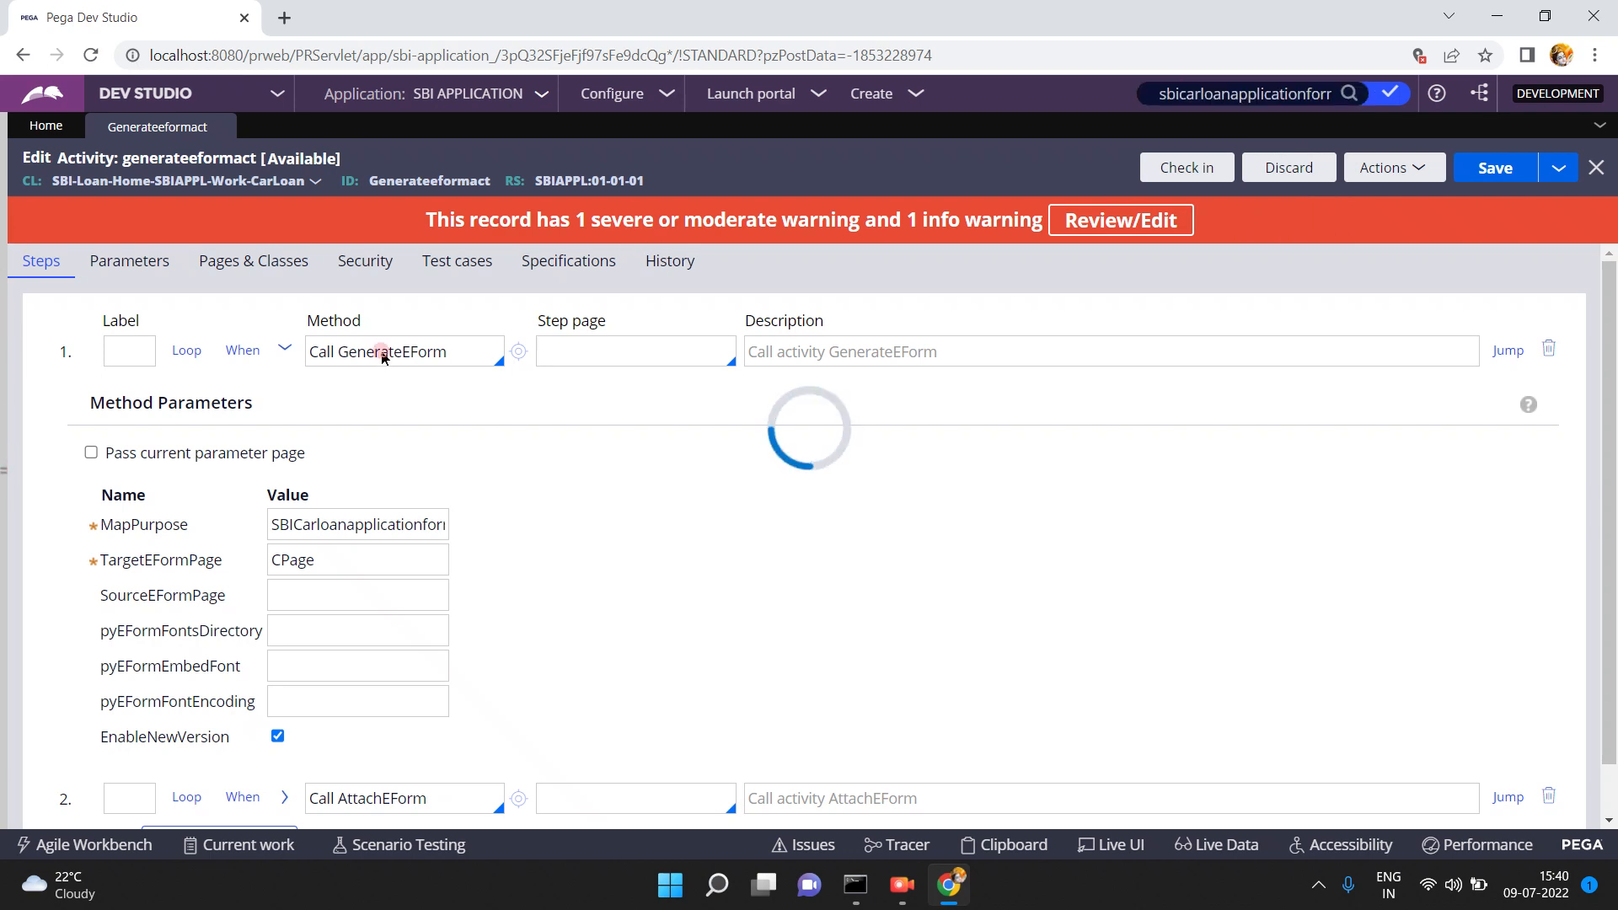
pyautogui.doubleClick(1247, 93)
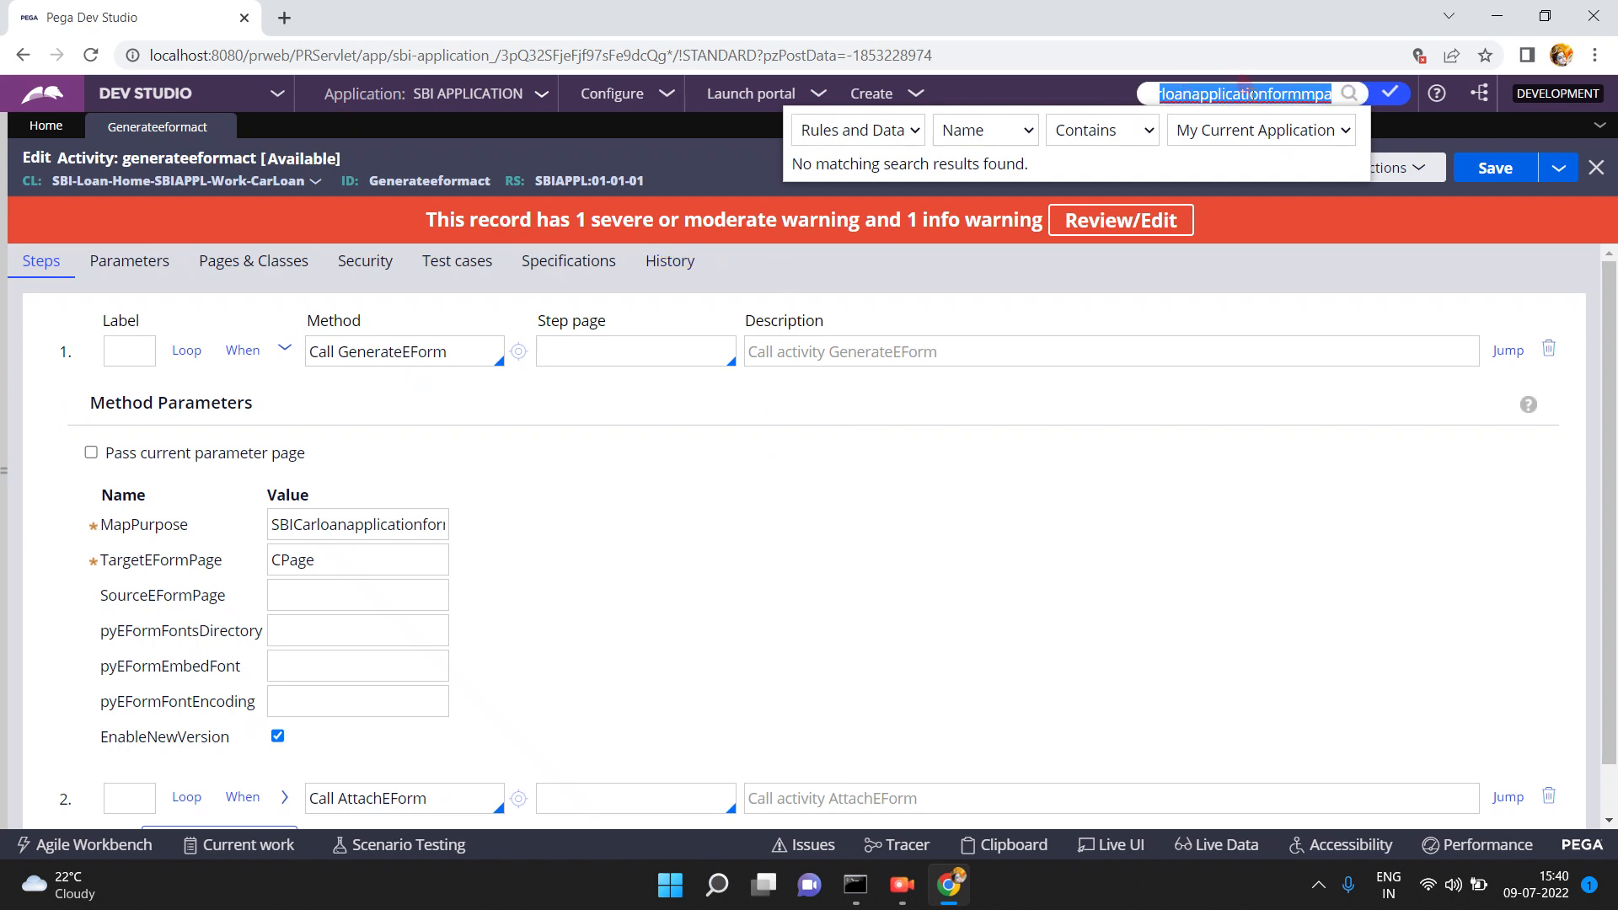
pyautogui.click(1252, 93)
pyautogui.press('End')
pyautogui.press('BackSpace')
pyautogui.press('BackSpace')
pyautogui.press('BackSpace')
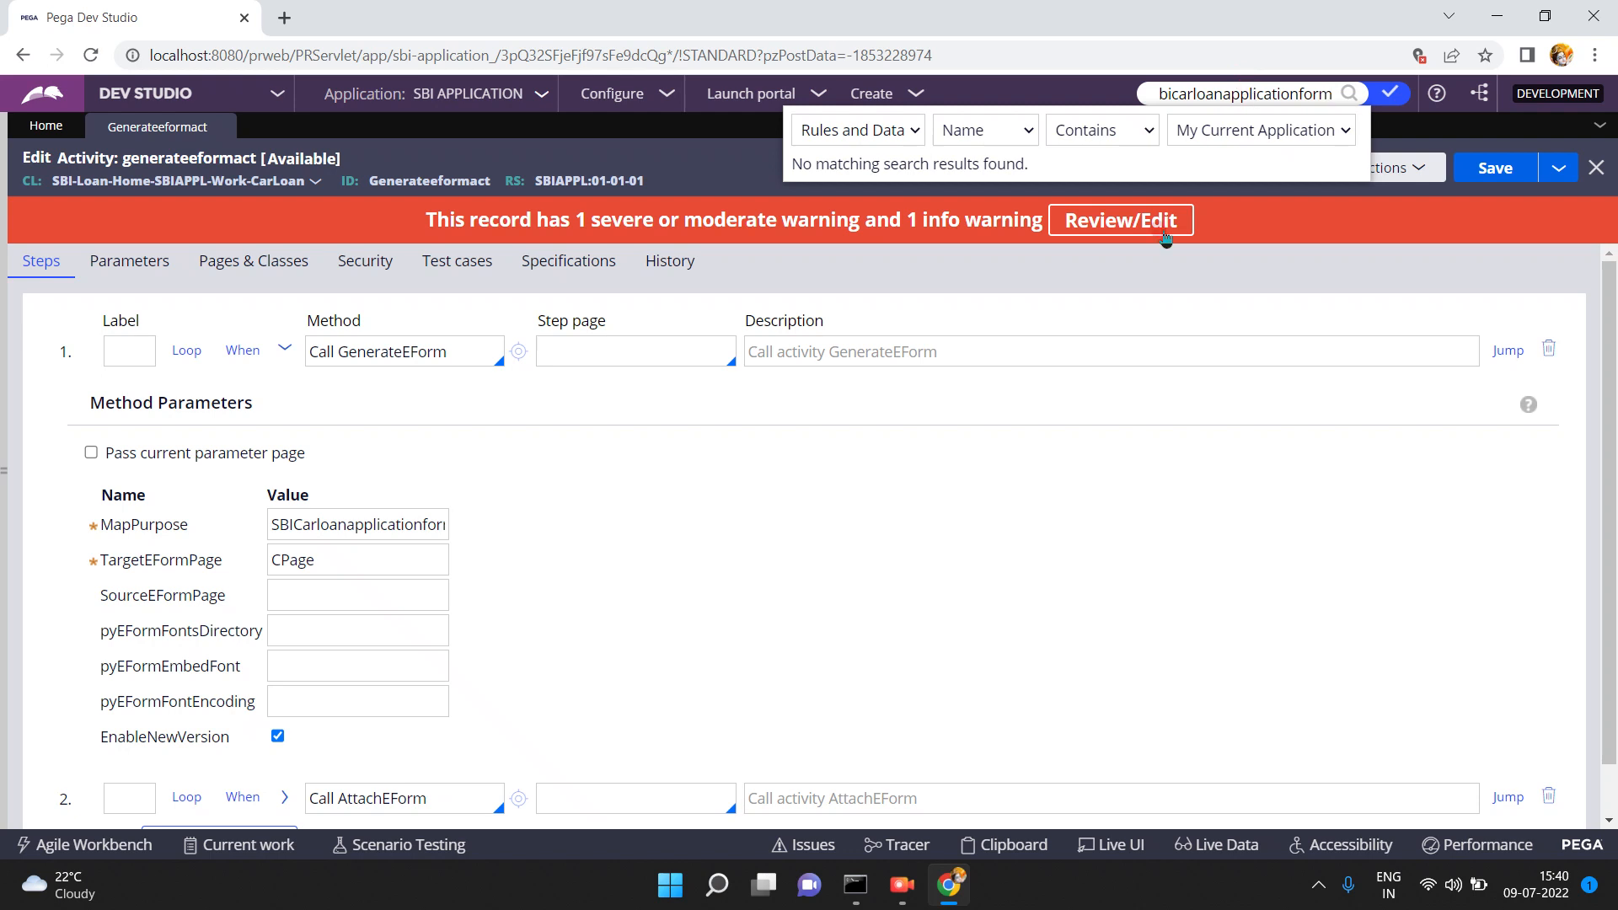
pyautogui.press('Return')
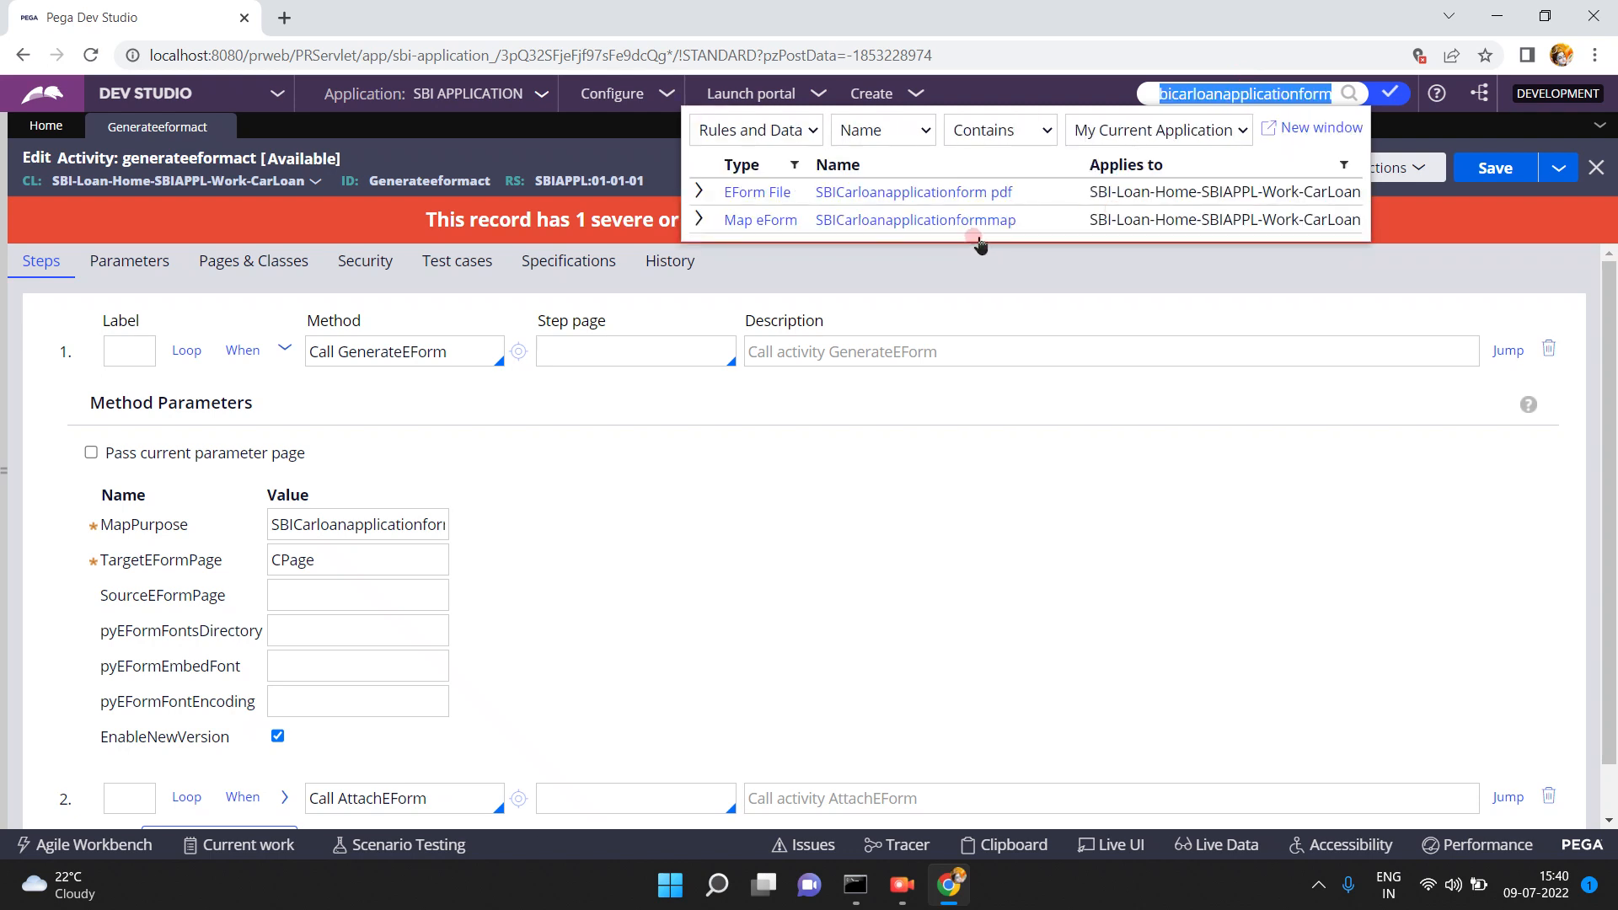
# - Append 'map' so MapPurpose reads SBICarloanapplicationformmap
pyautogui.click(384, 526)
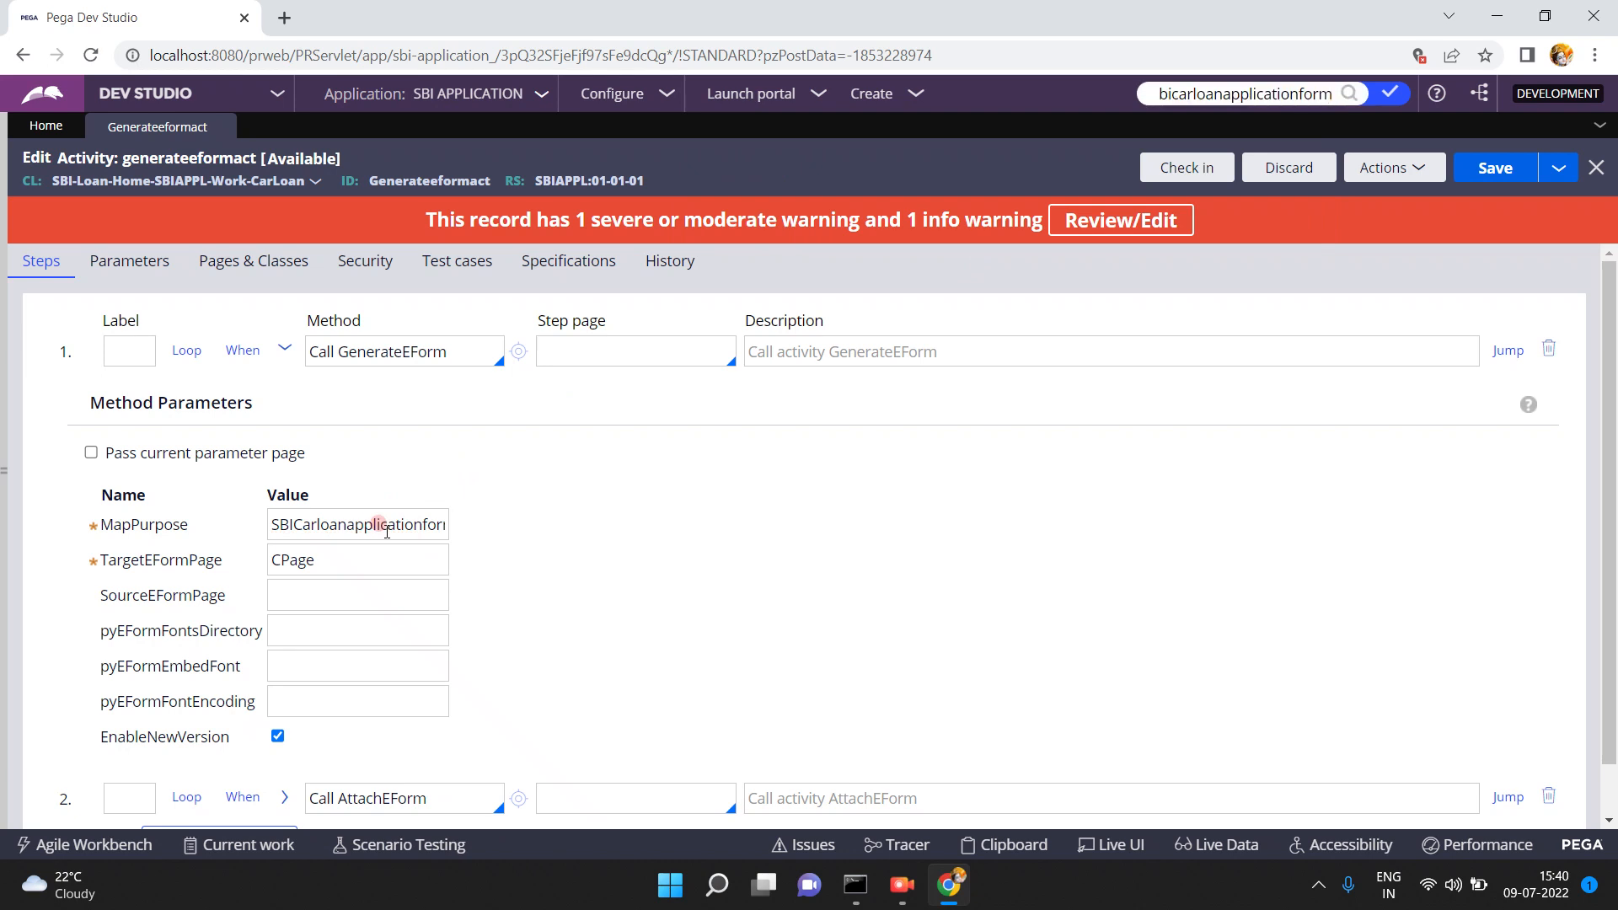
pyautogui.click(403, 523)
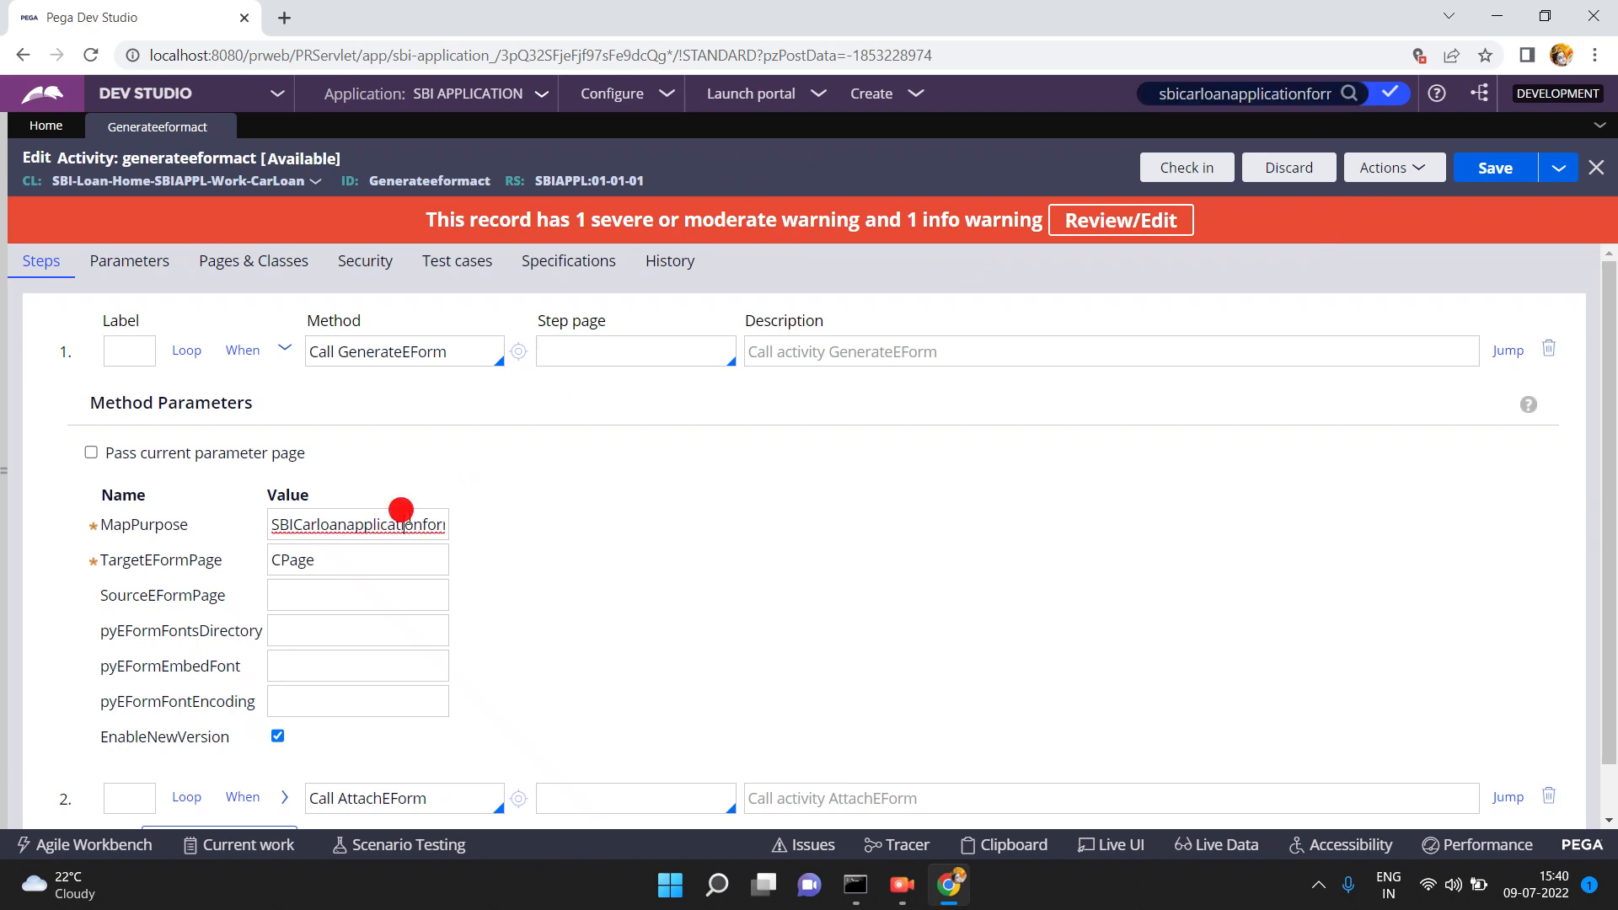
pyautogui.press('End')
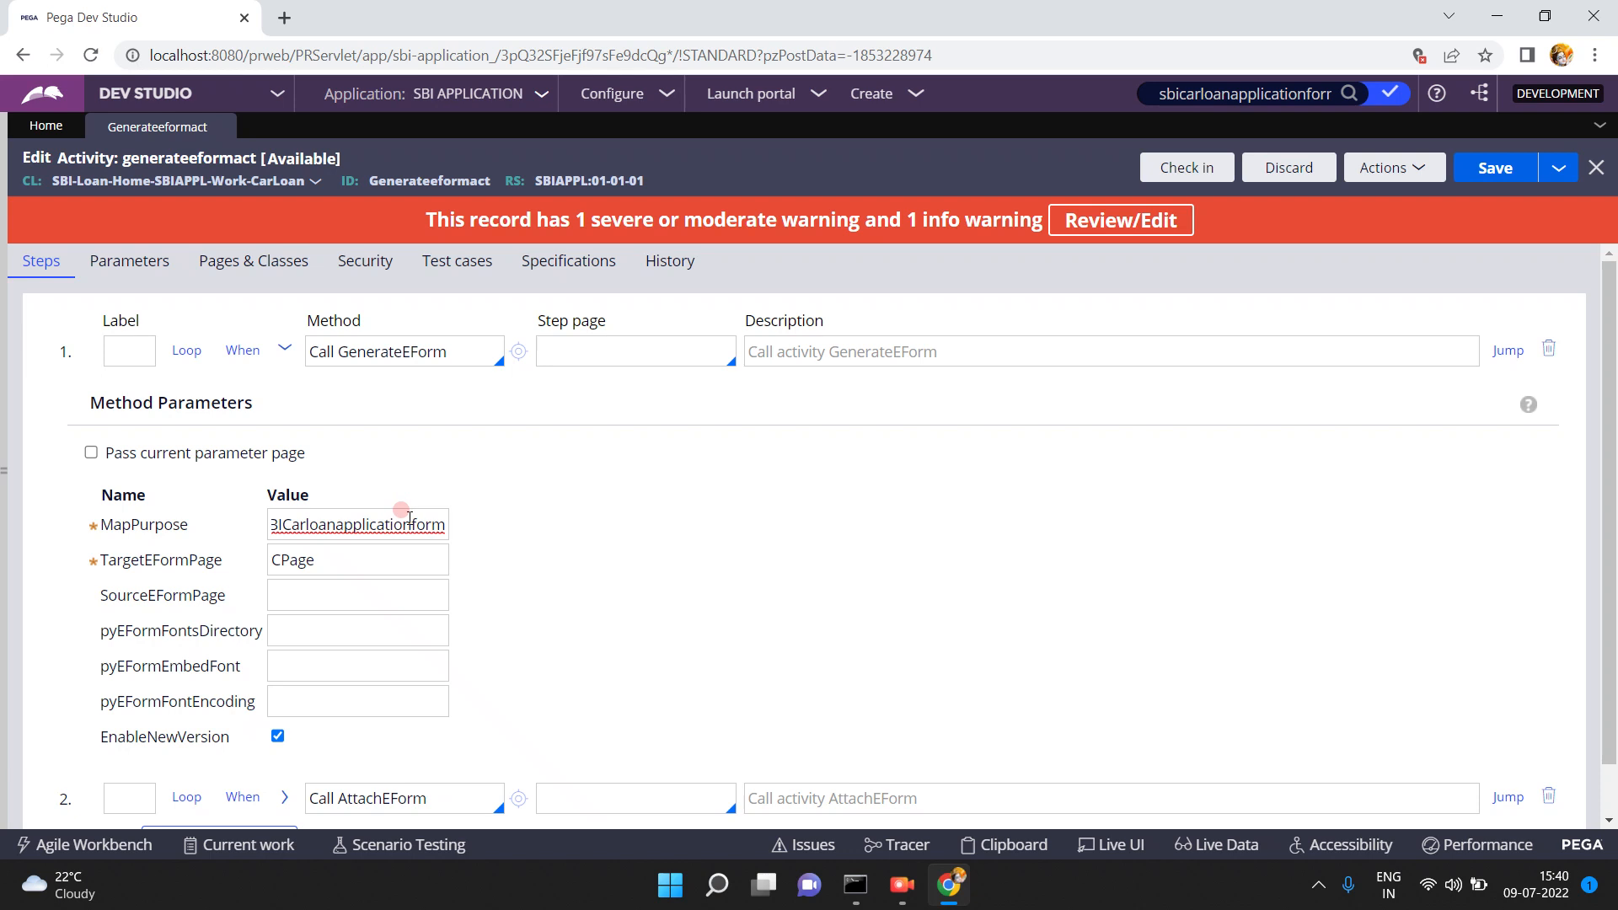
pyautogui.write('map')
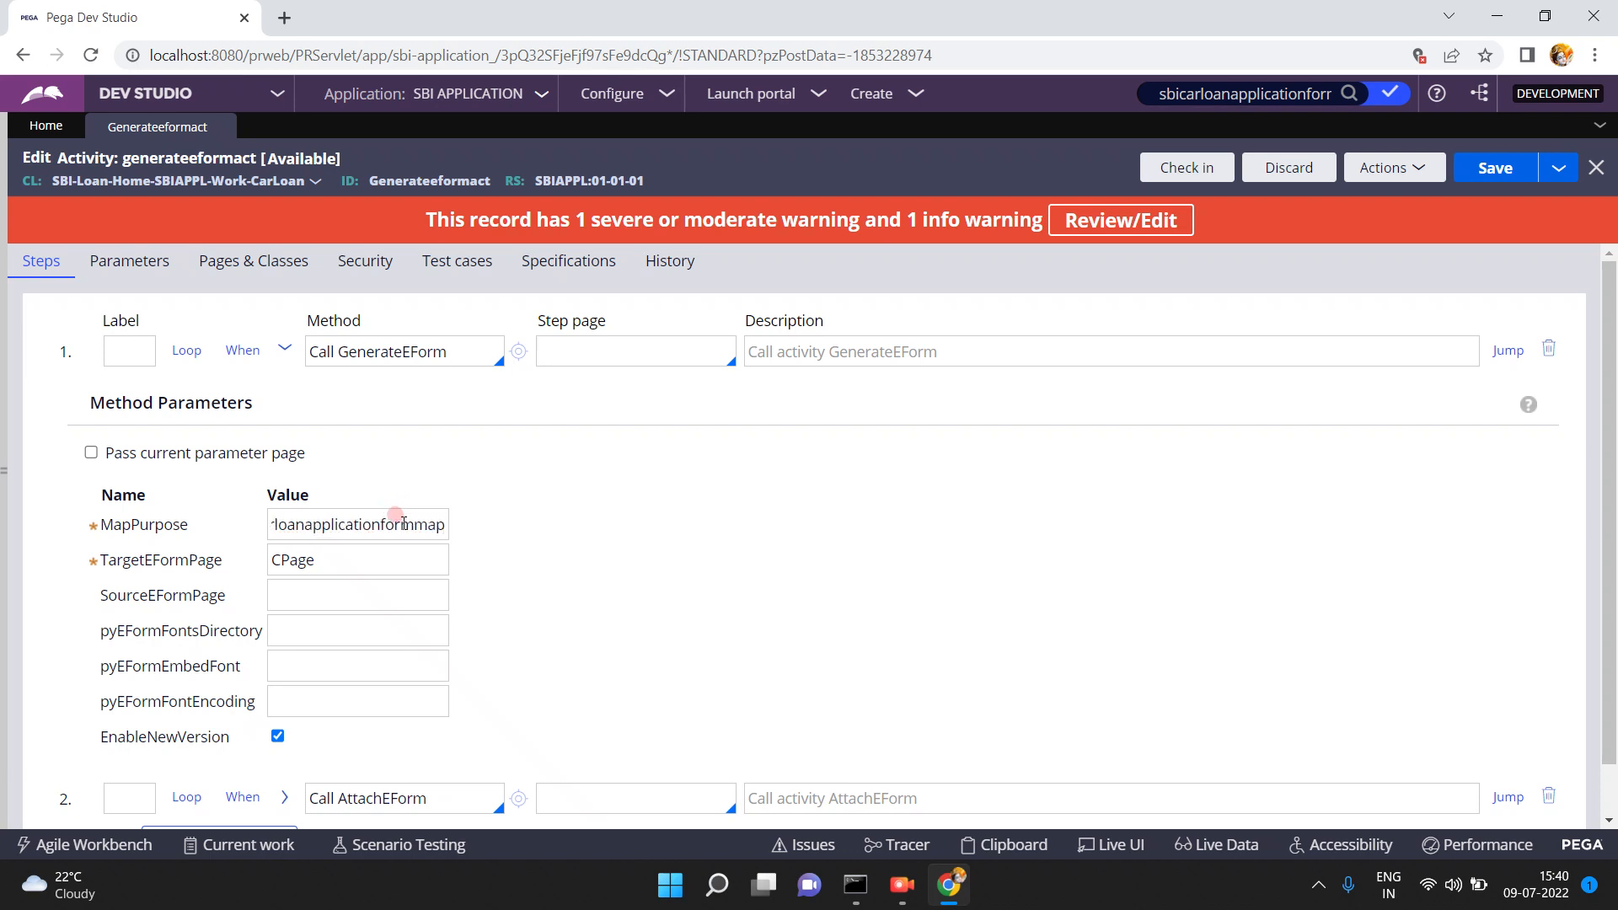
# - Set step 2's FileName and pyNote values to sbicarloanform
pyautogui.click(284, 349)
pyautogui.click(284, 392)
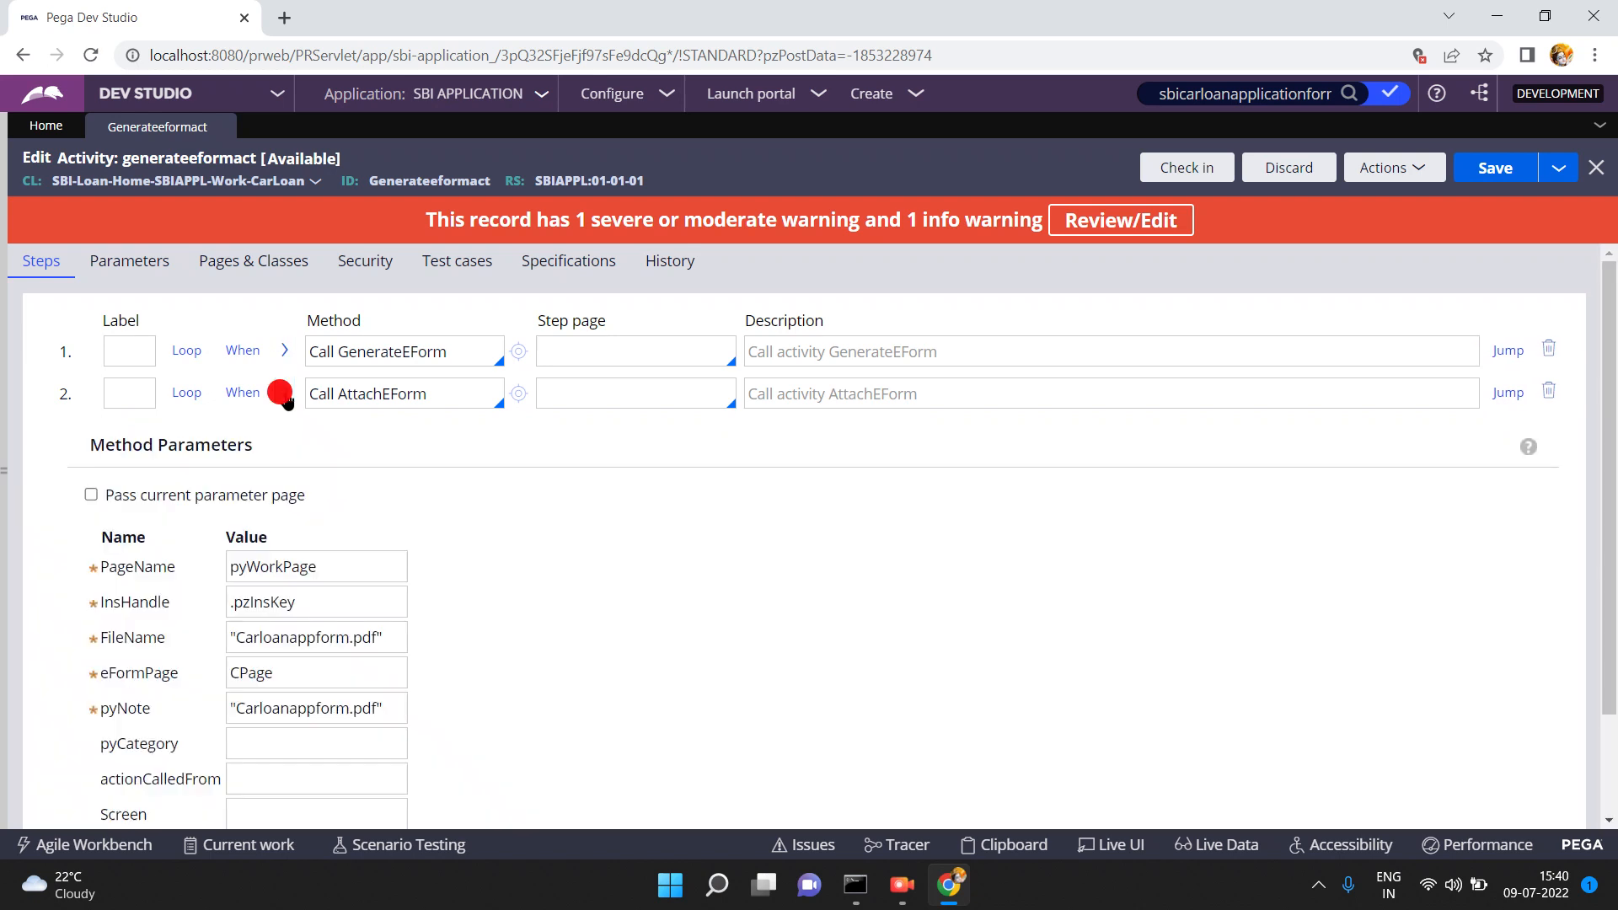
pyautogui.tripleClick(289, 637)
pyautogui.doubleClick(290, 637)
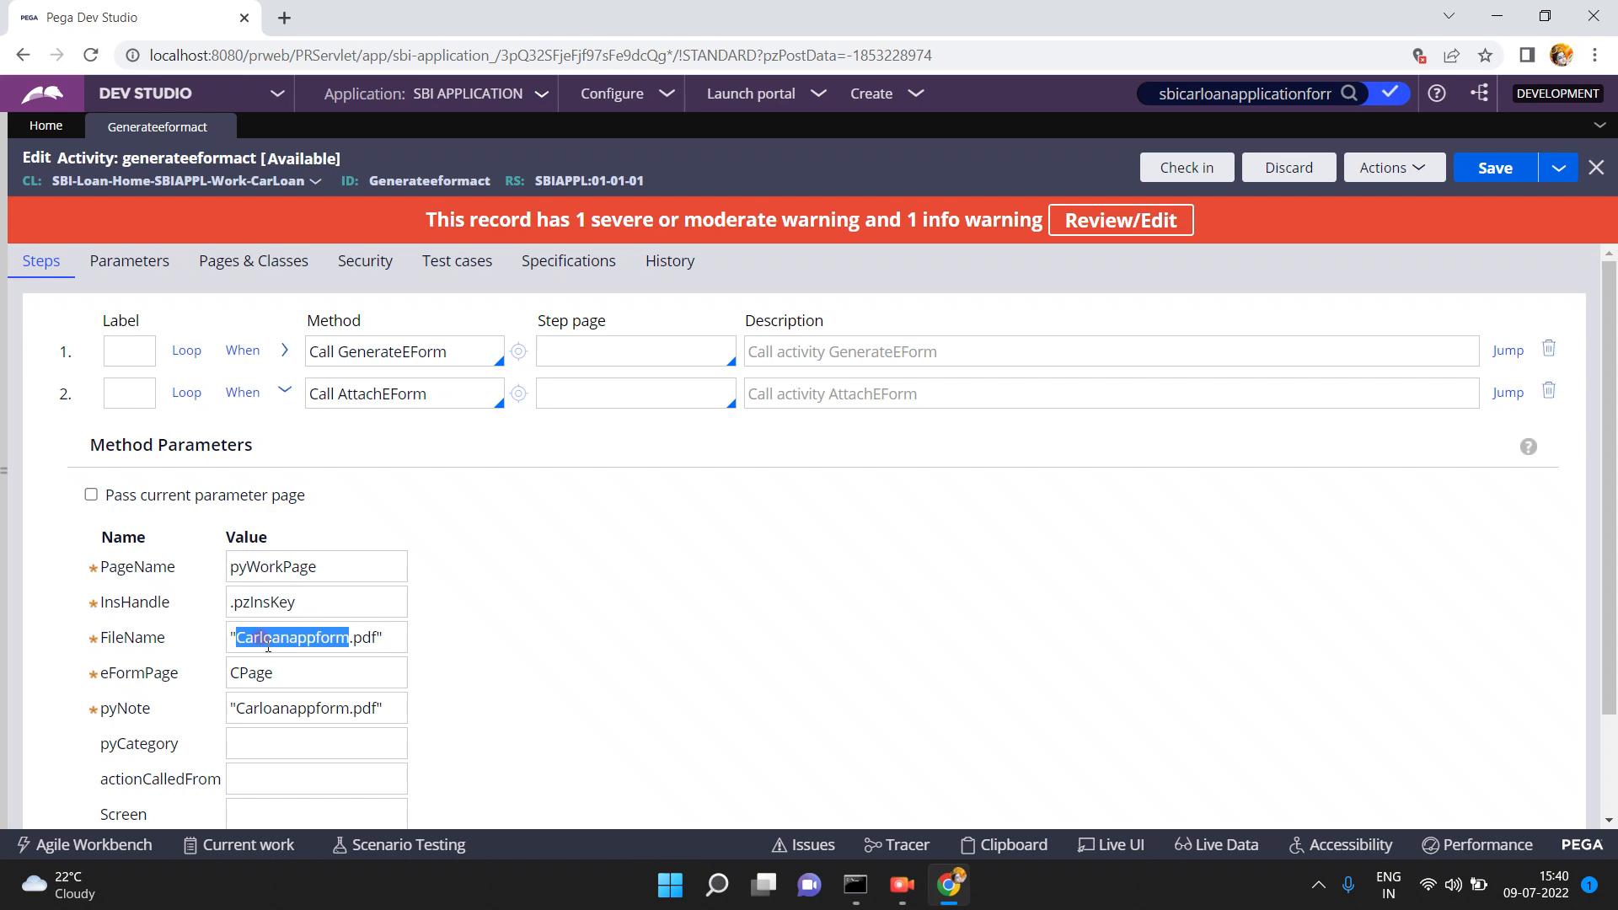
pyautogui.click(233, 630)
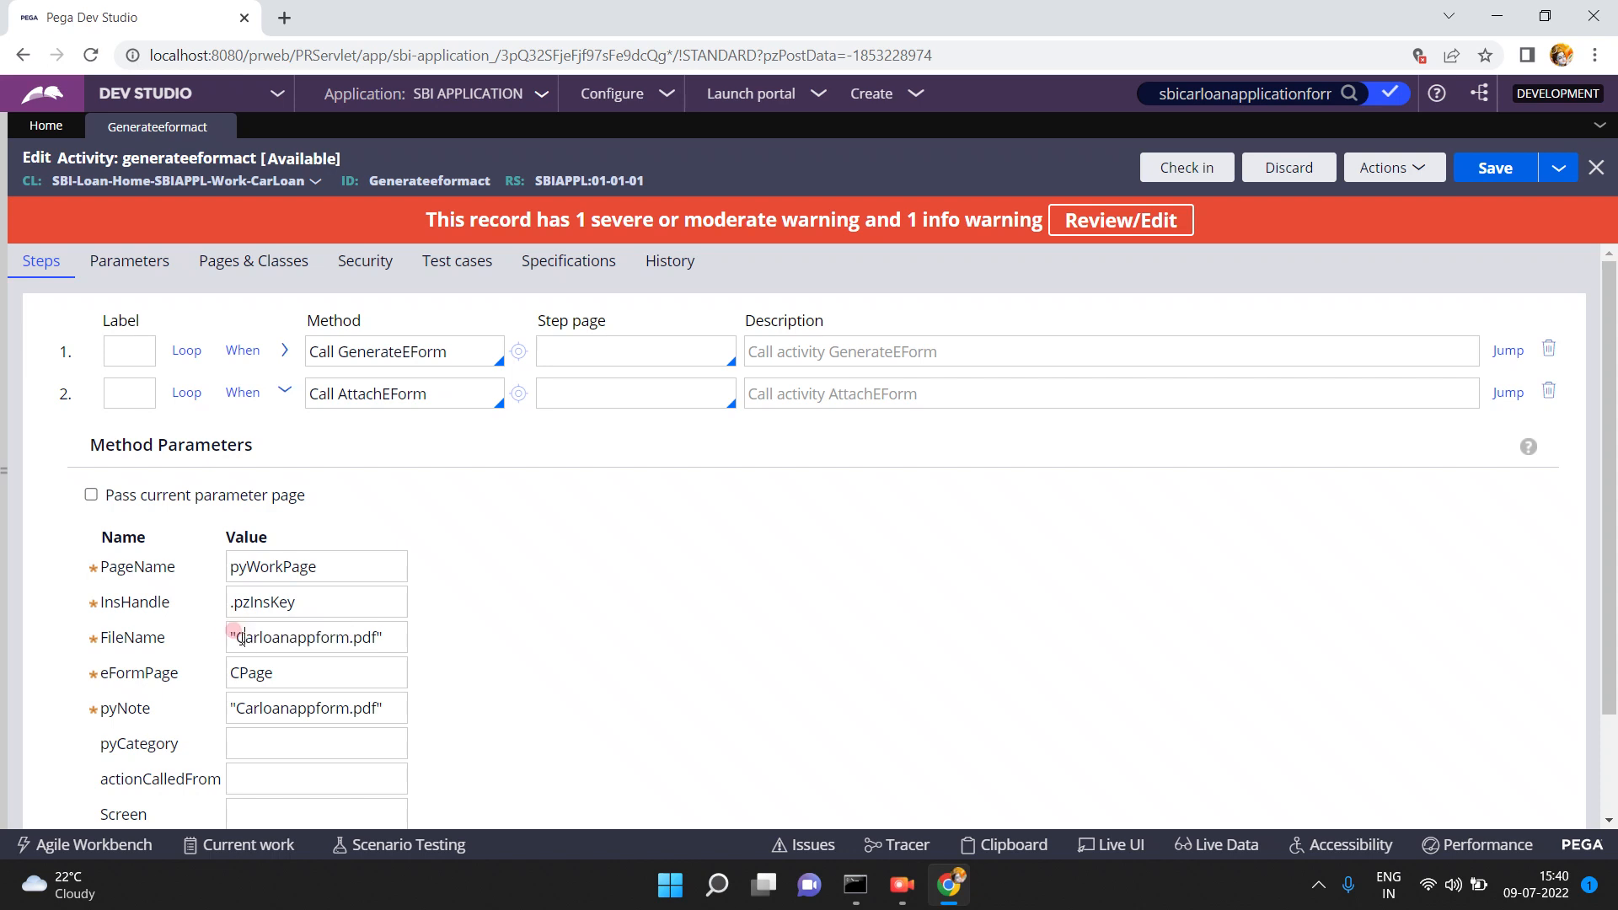
pyautogui.click(234, 630)
pyautogui.press('Delete')
pyautogui.press('Delete')
pyautogui.press('Delete')
pyautogui.press('Delete')
pyautogui.press('Delete')
pyautogui.press('Delete')
pyautogui.press('Delete')
pyautogui.press('Delete')
pyautogui.press('Delete')
pyautogui.press('Delete')
pyautogui.press('Delete')
pyautogui.press('Delete')
pyautogui.press('Delete')
pyautogui.press('Delete')
pyautogui.write('sbicarloanform')
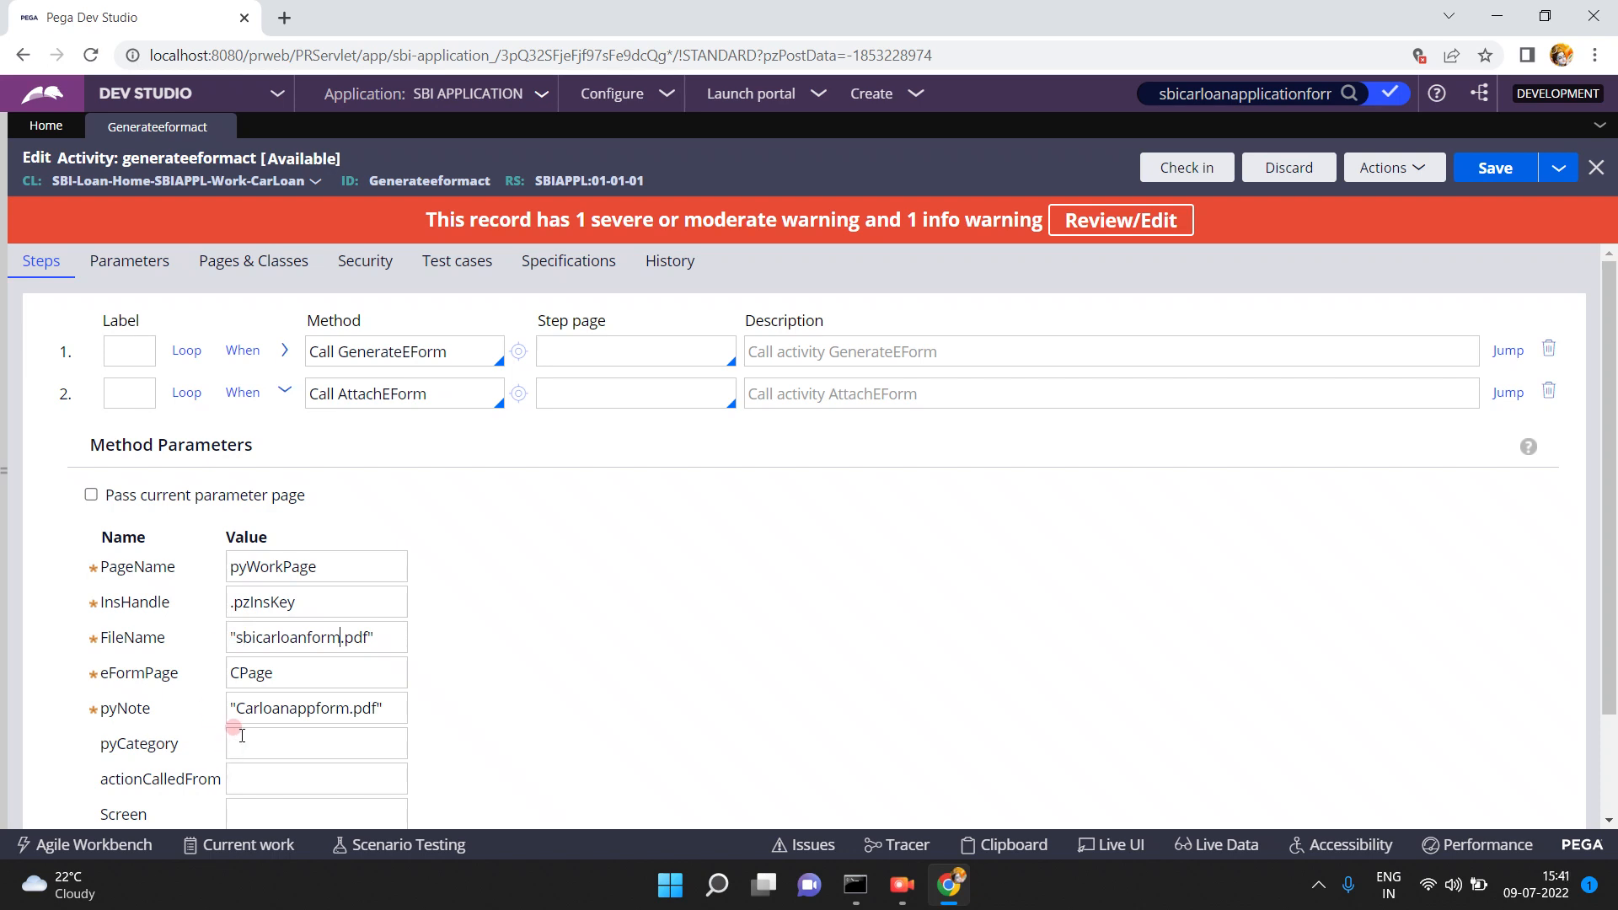
pyautogui.doubleClick(260, 705)
pyautogui.write('sbicarloanform')
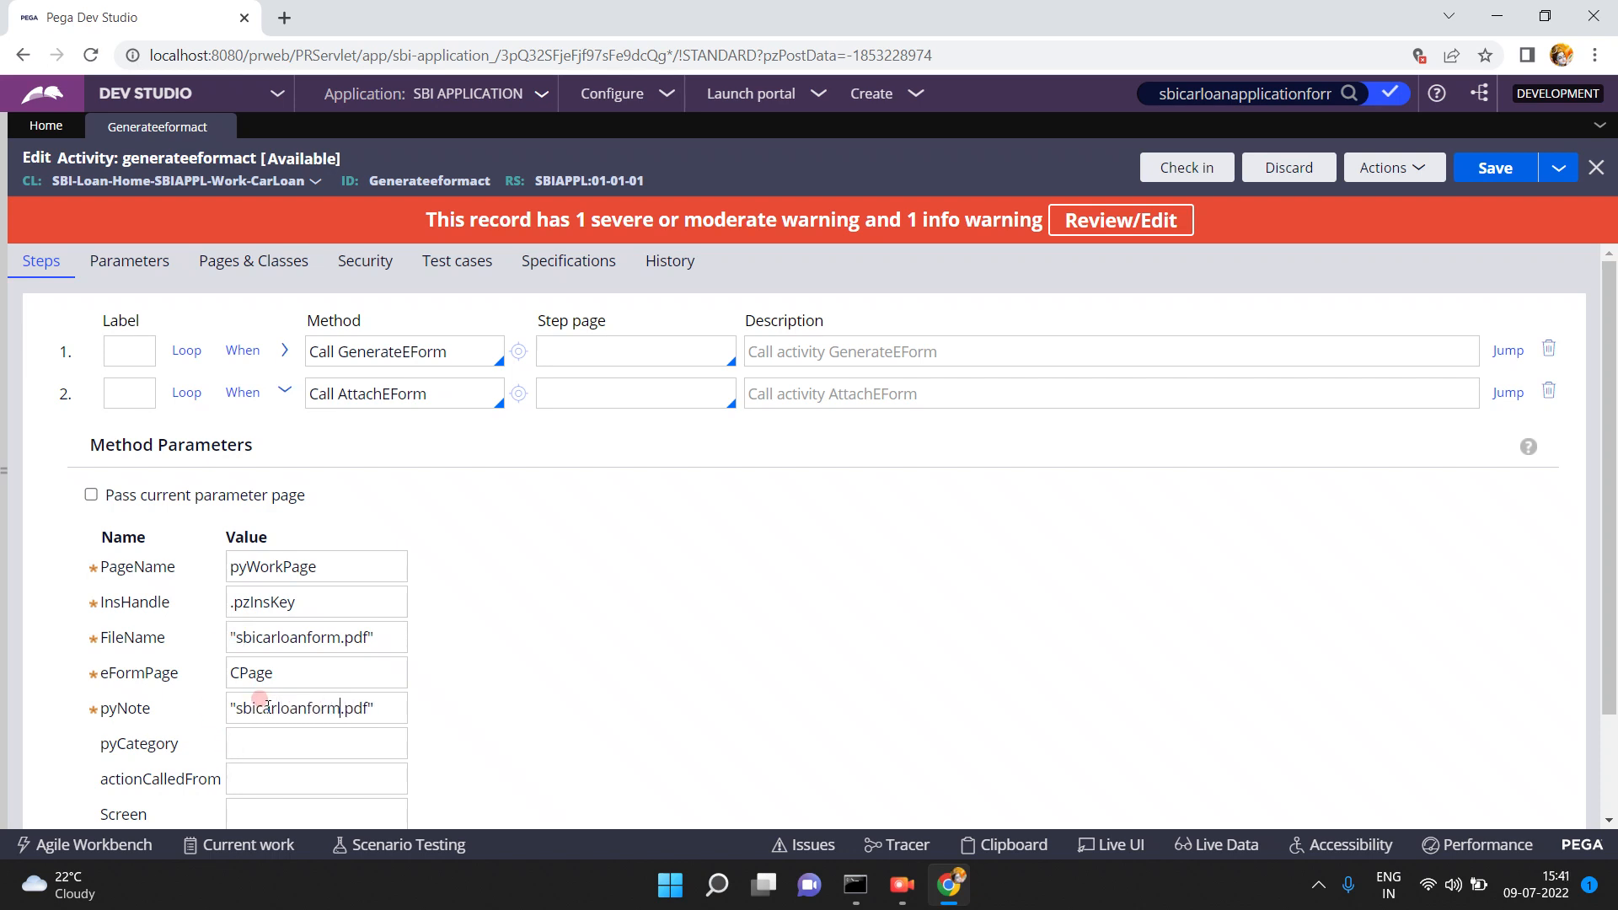
# - Review step 2's PageName value pyWorkPage and eFormPage value CPage
pyautogui.click(322, 562)
pyautogui.doubleClick(323, 562)
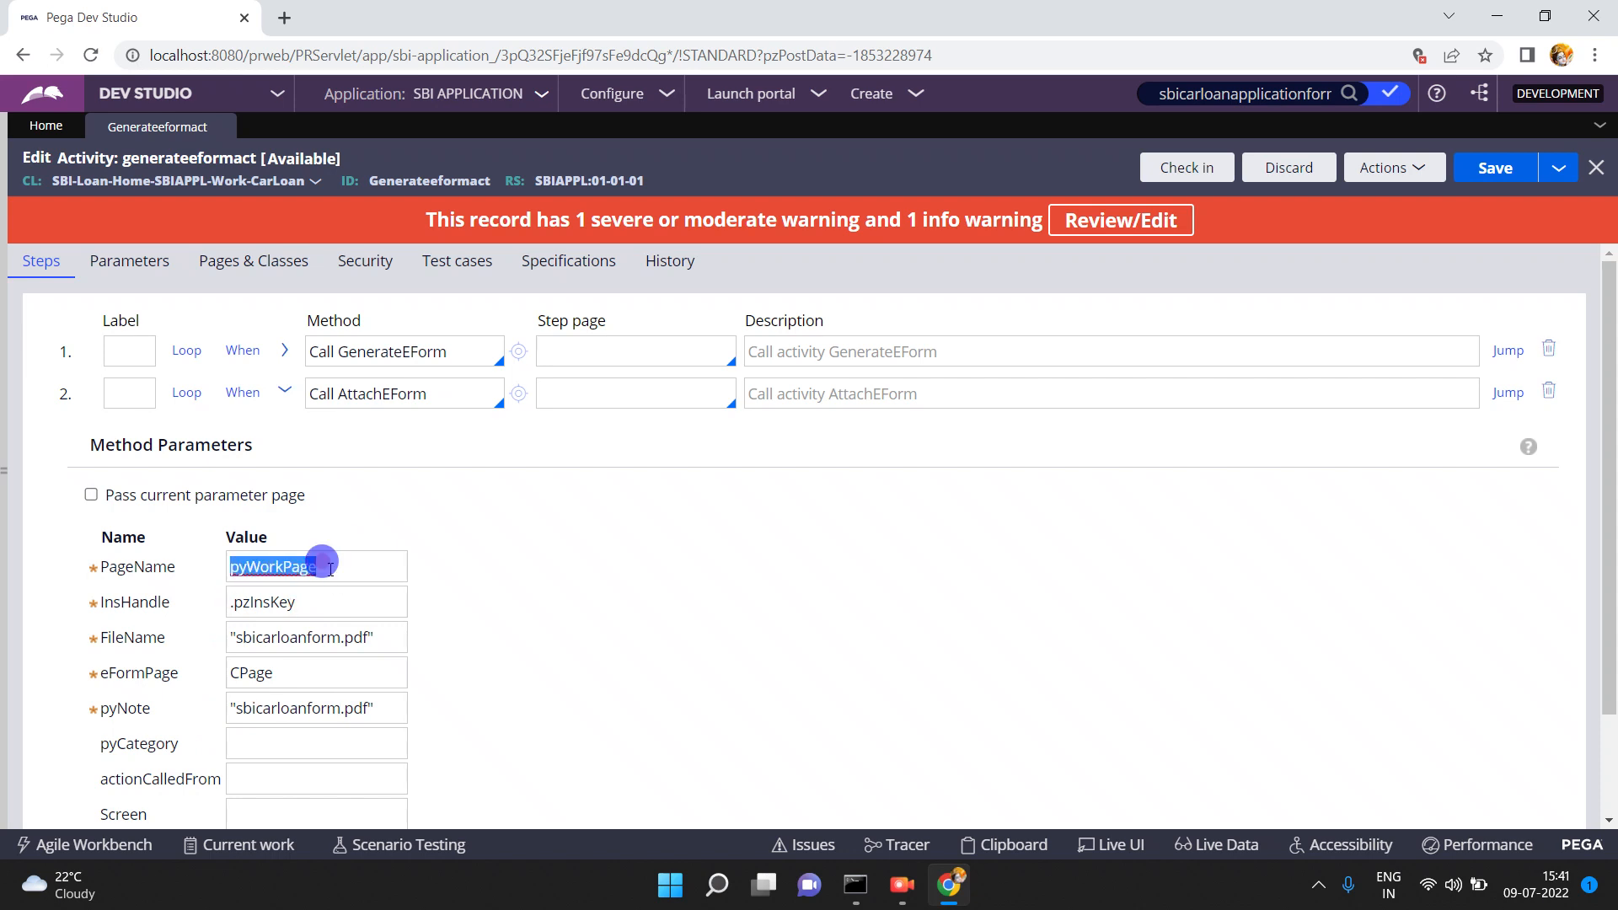
pyautogui.doubleClick(323, 562)
pyautogui.click(408, 391)
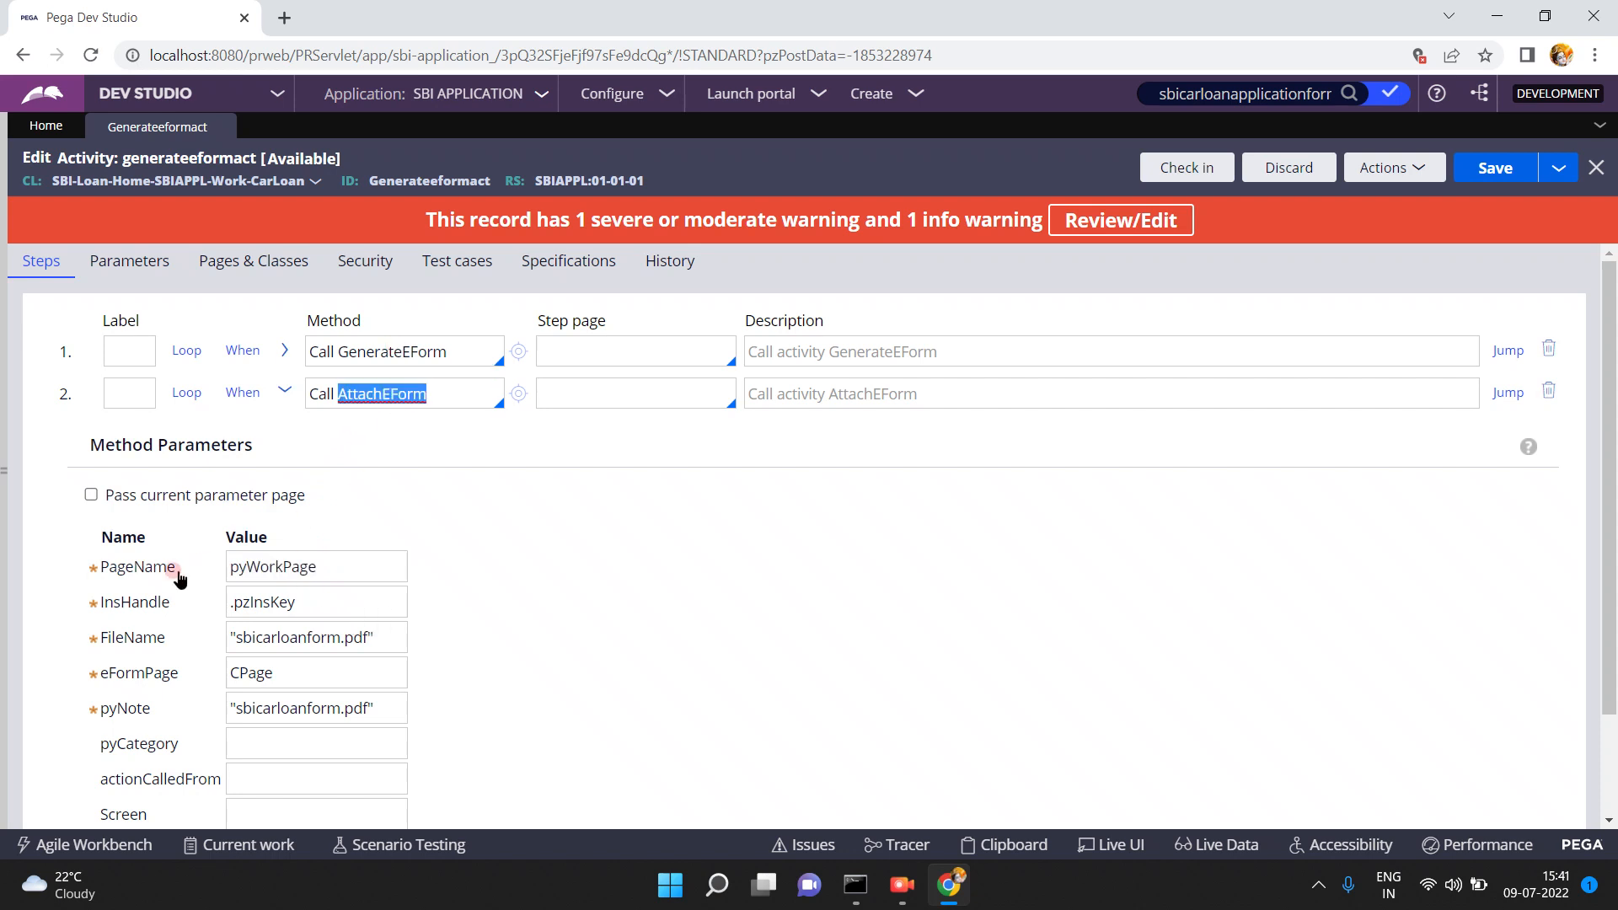
pyautogui.doubleClick(331, 557)
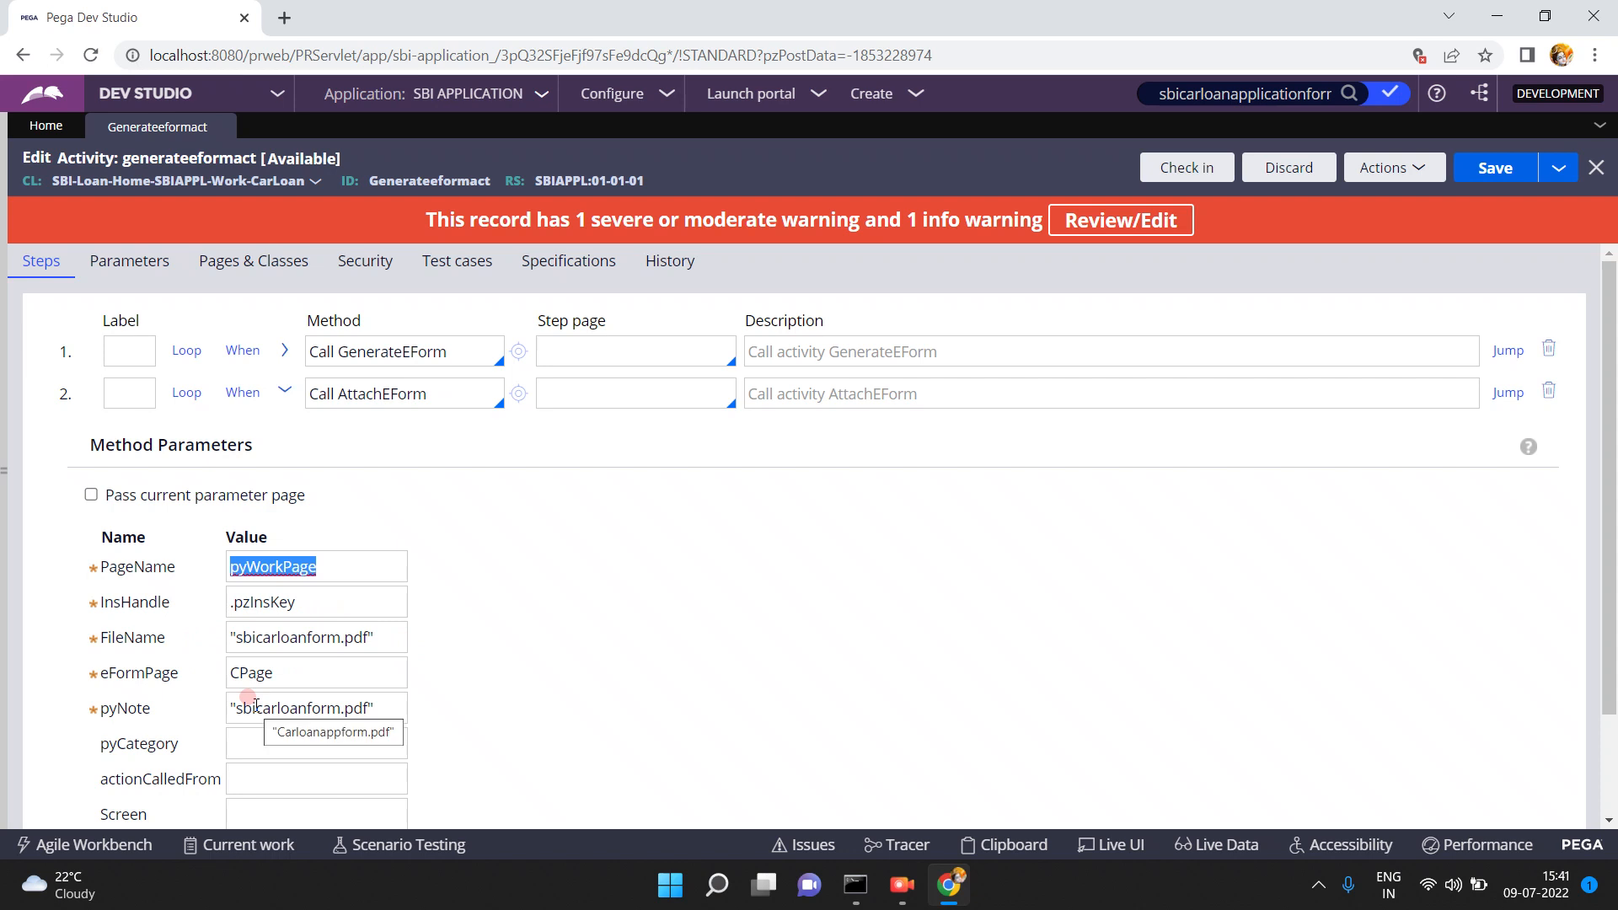
pyautogui.doubleClick(268, 672)
# - Check the GenerateEForm TargetEFormPage and AttachEForm parameters, then save the activity
pyautogui.click(285, 351)
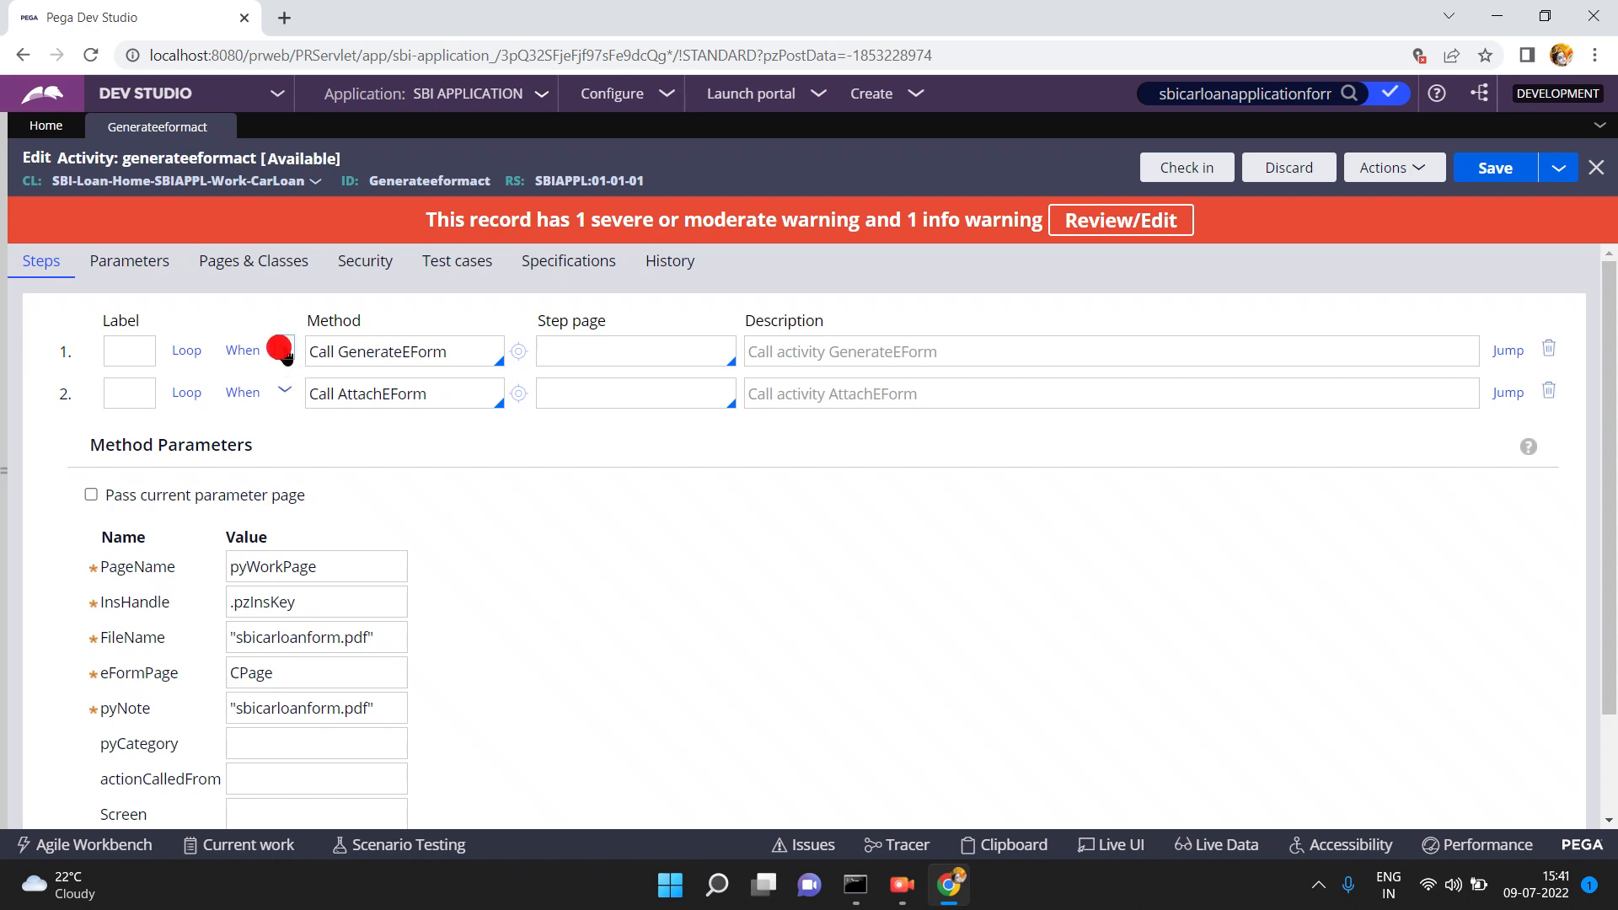
pyautogui.click(286, 556)
pyautogui.click(284, 350)
pyautogui.click(928, 354)
pyautogui.click(1488, 168)
# - Open the CarLoan case type from the explorer's Case types and save and run it
pyautogui.click(38, 282)
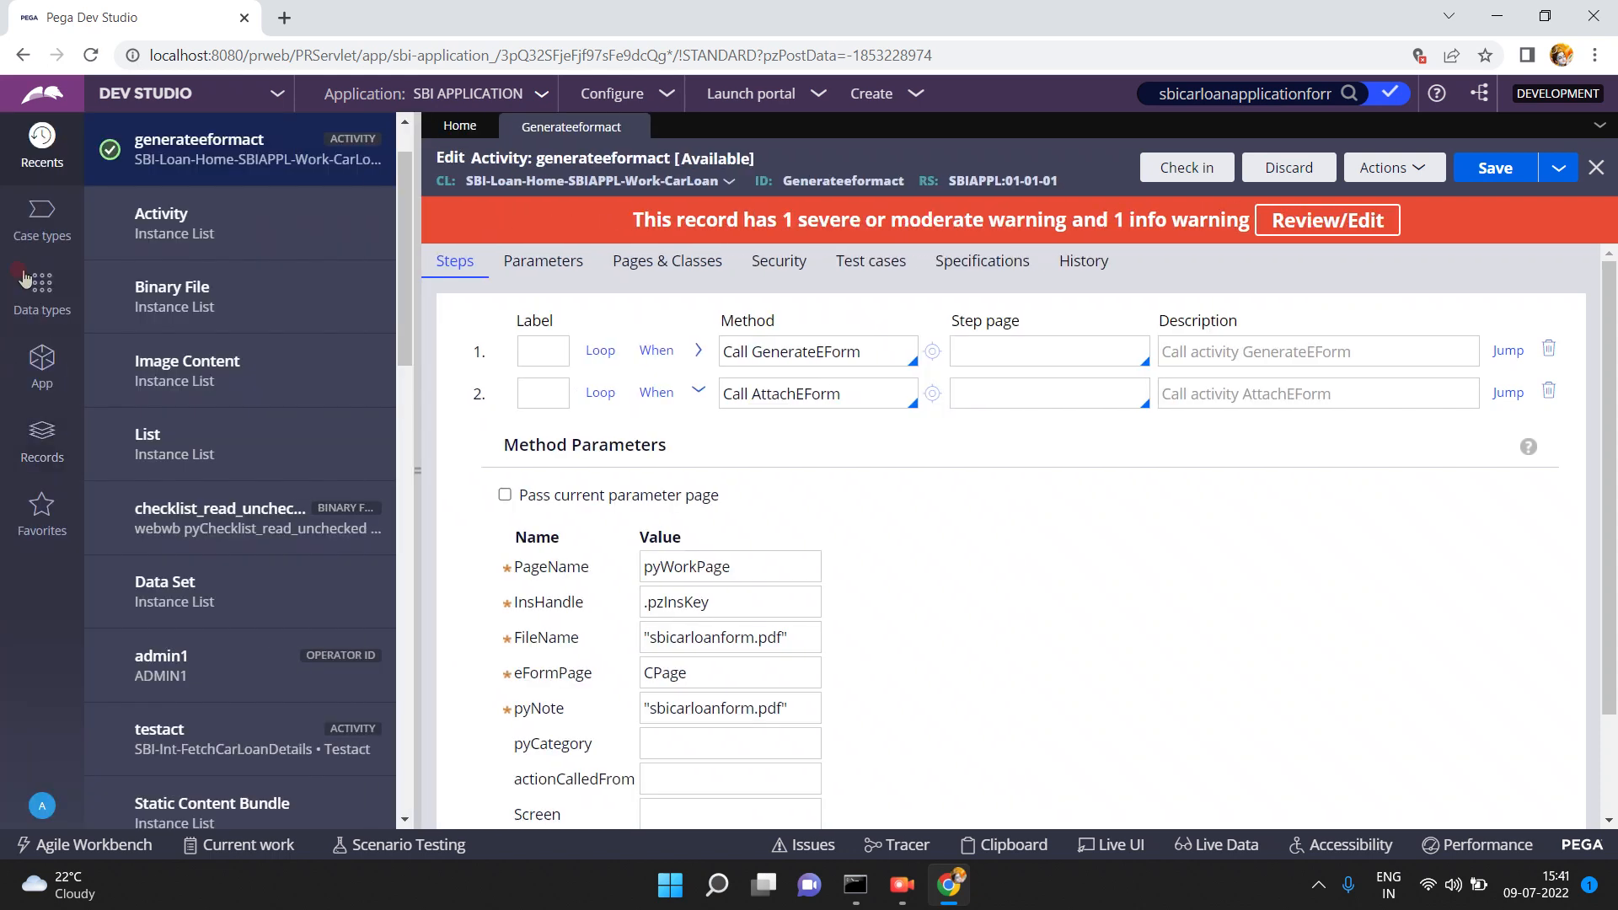
pyautogui.click(35, 240)
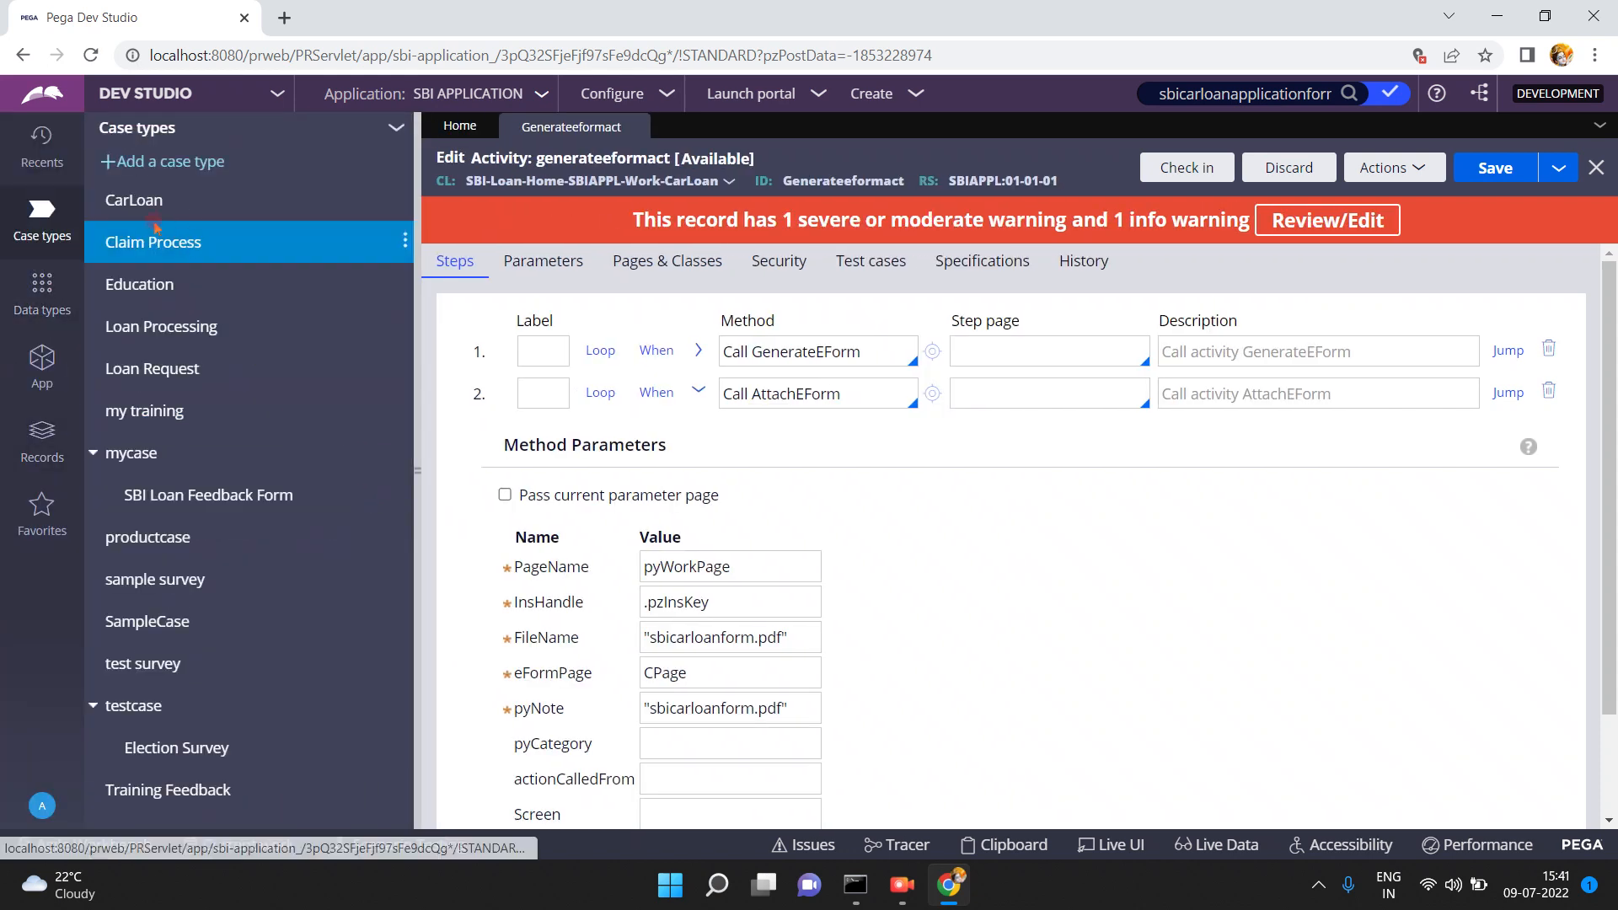
pyautogui.click(141, 201)
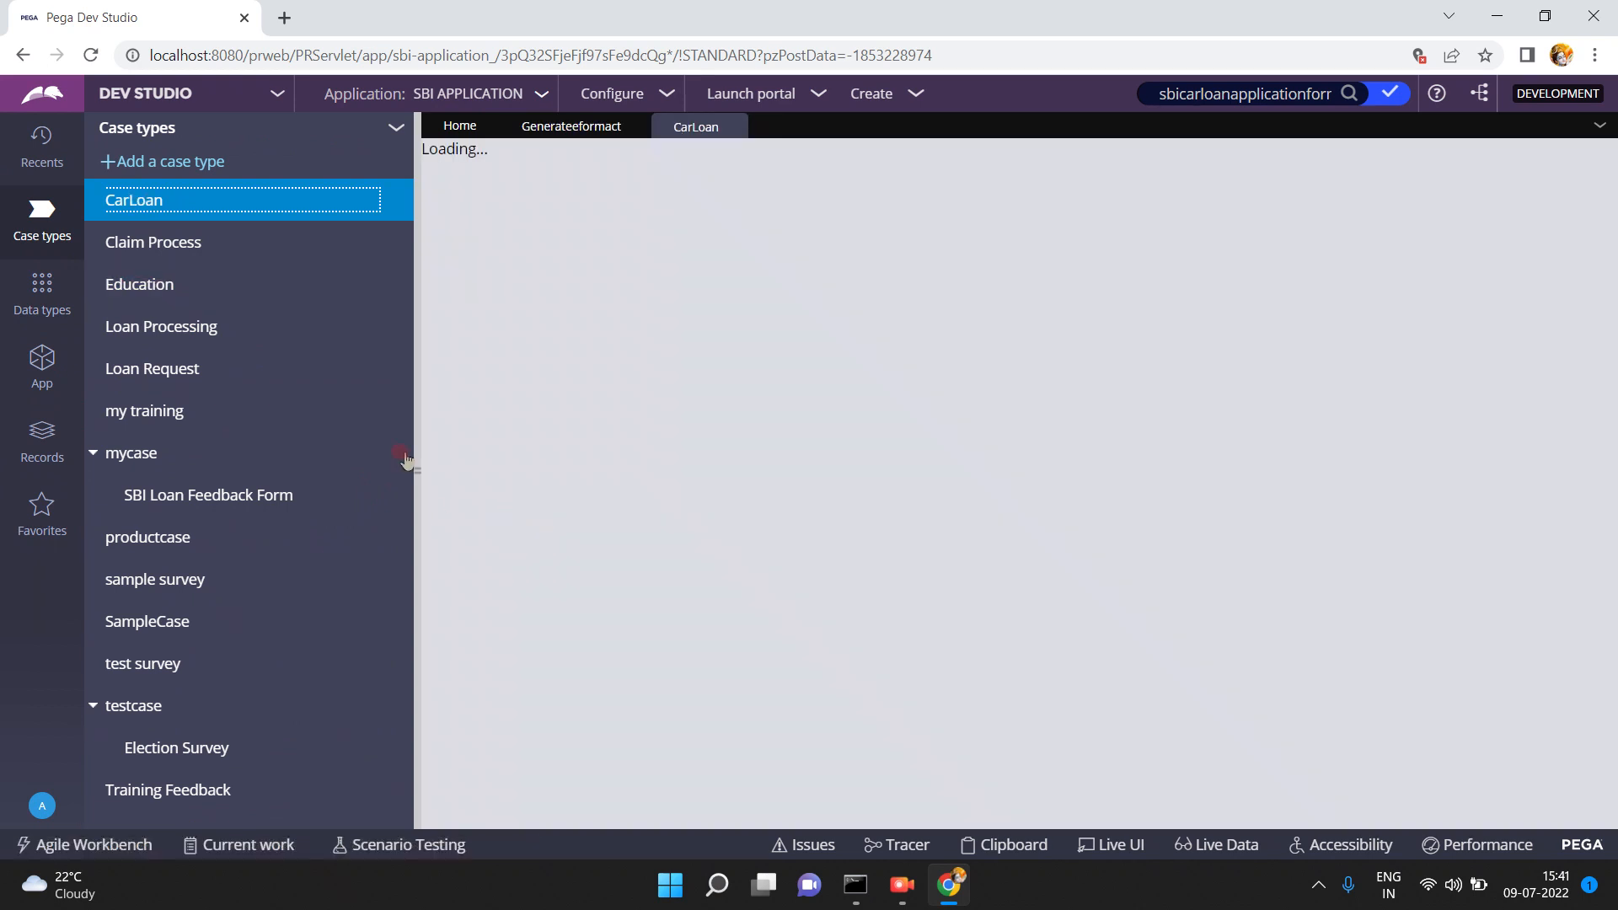
pyautogui.click(414, 468)
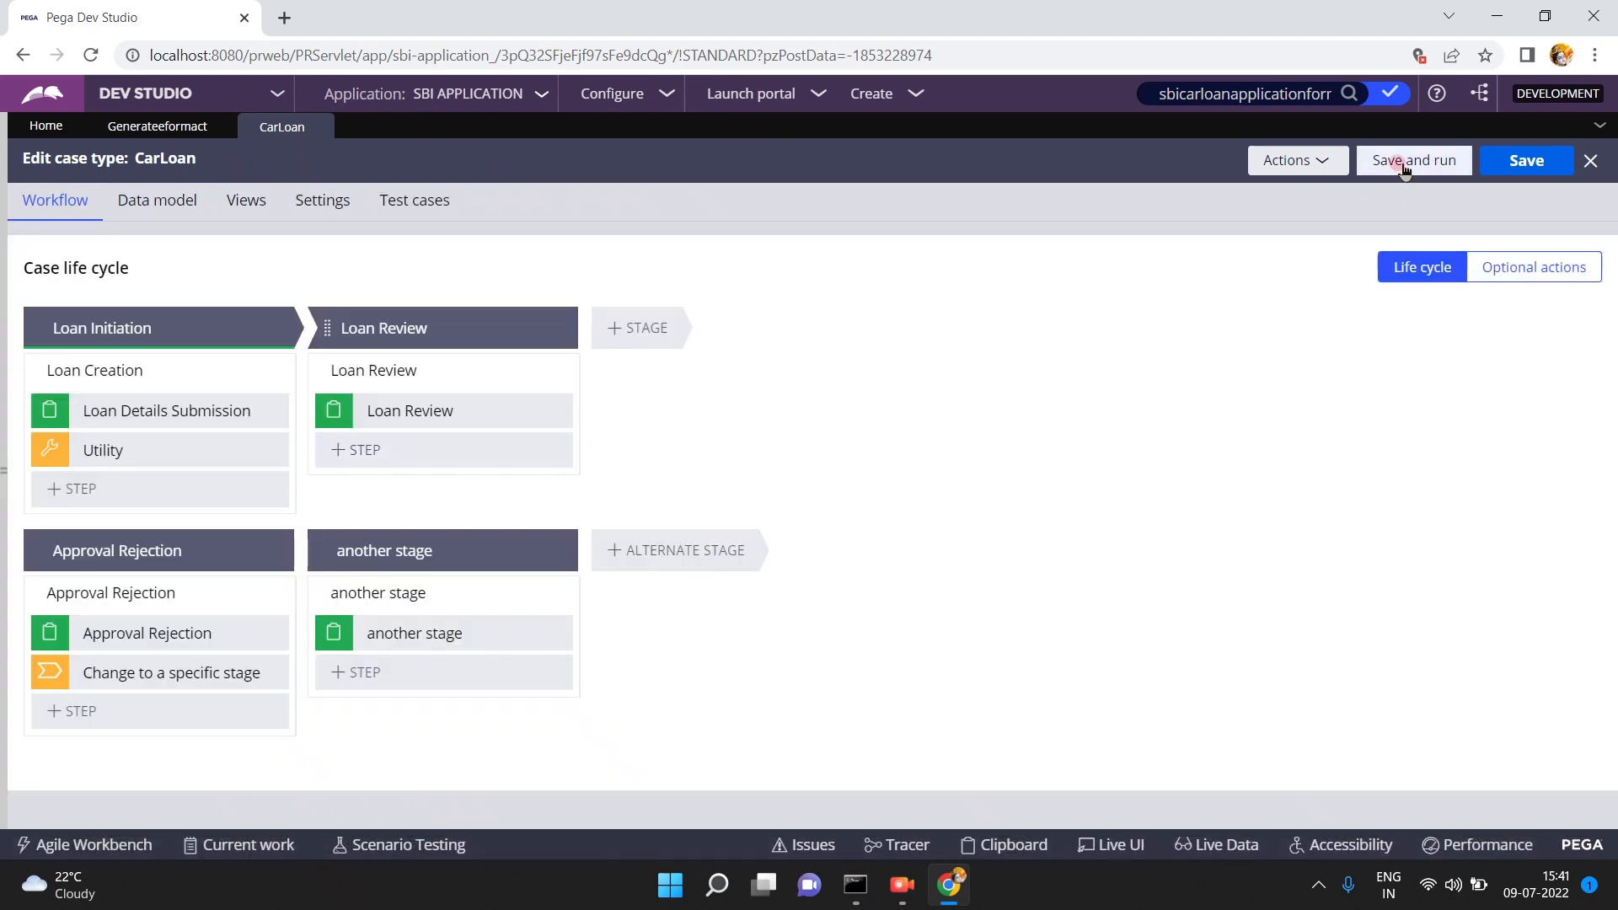
pyautogui.click(1400, 161)
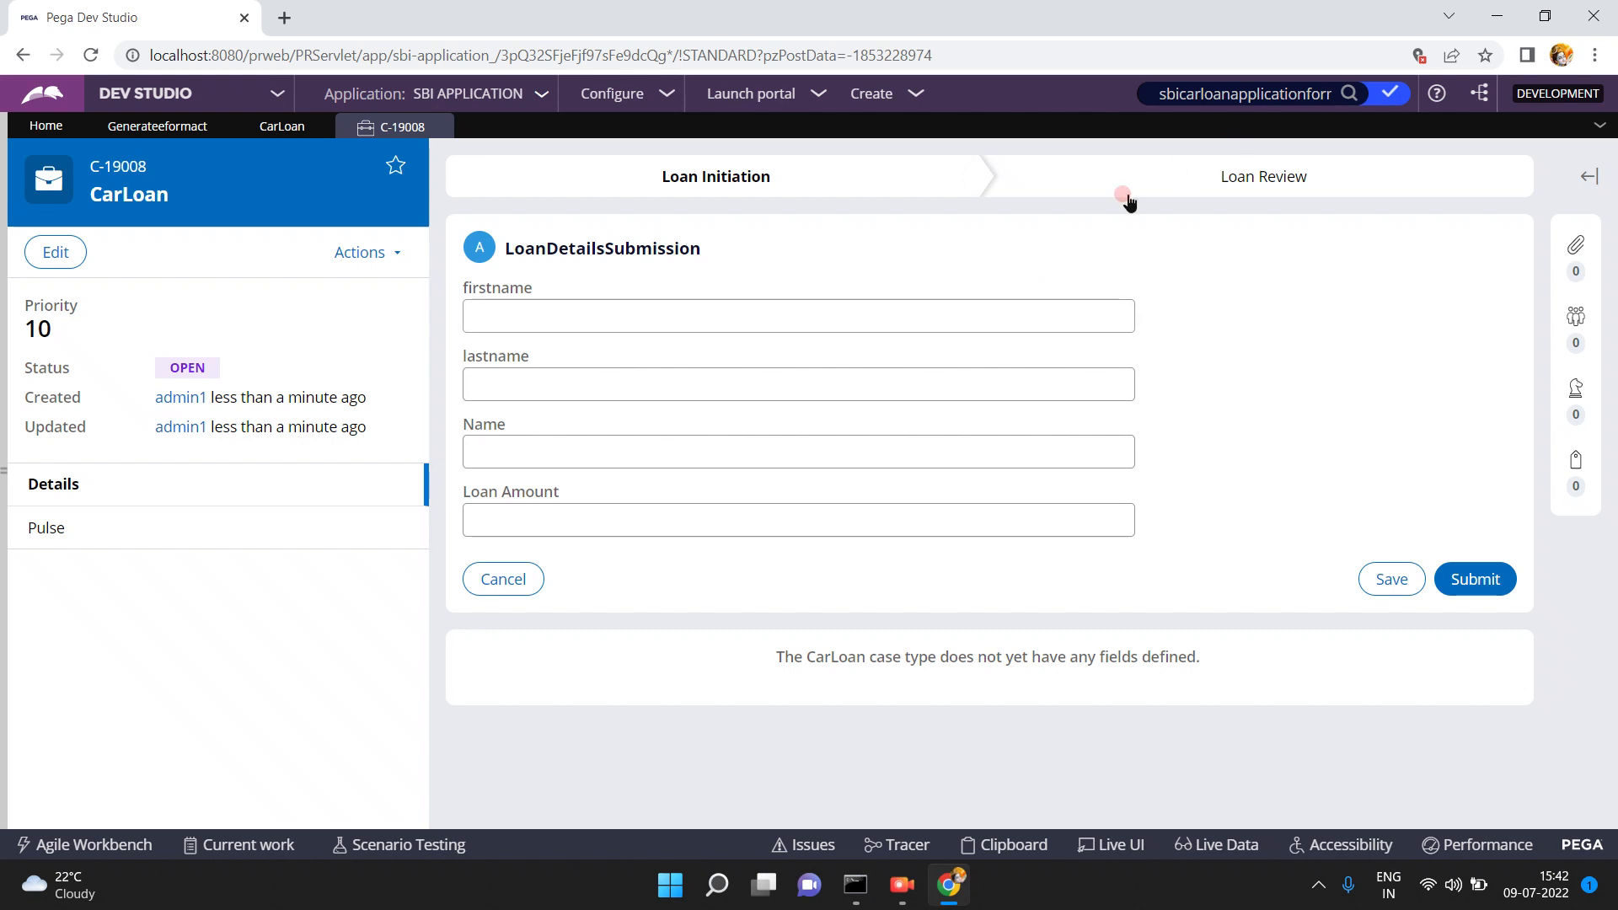
# - Enter the applicant's first name, last name, e-mail and Loan Amount 9000, then submit
pyautogui.click(1010, 317)
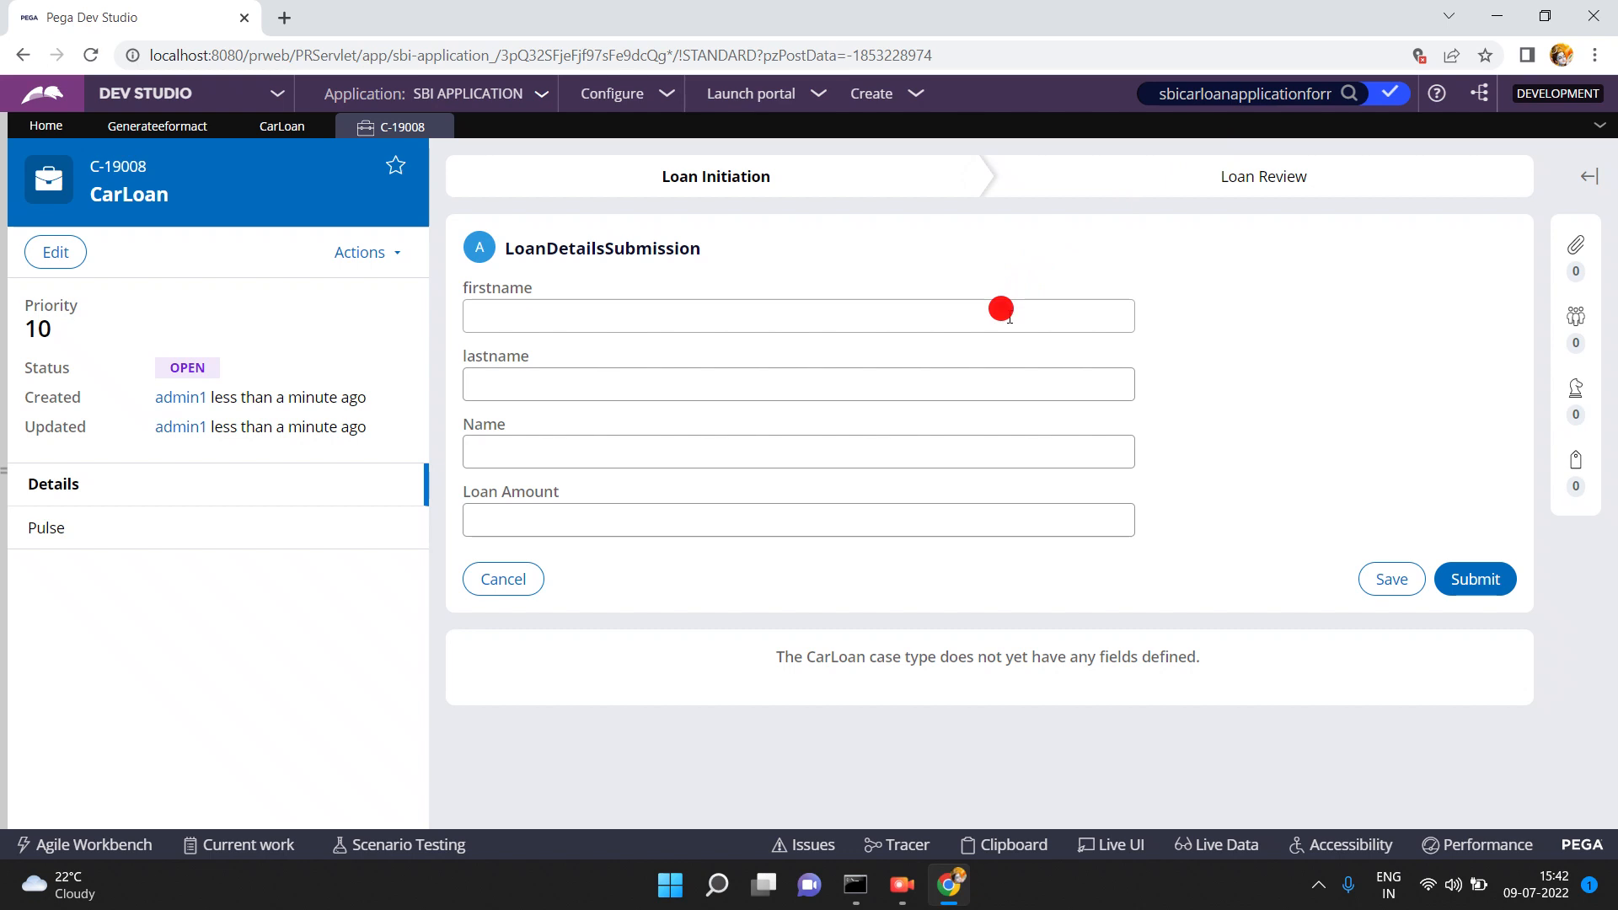
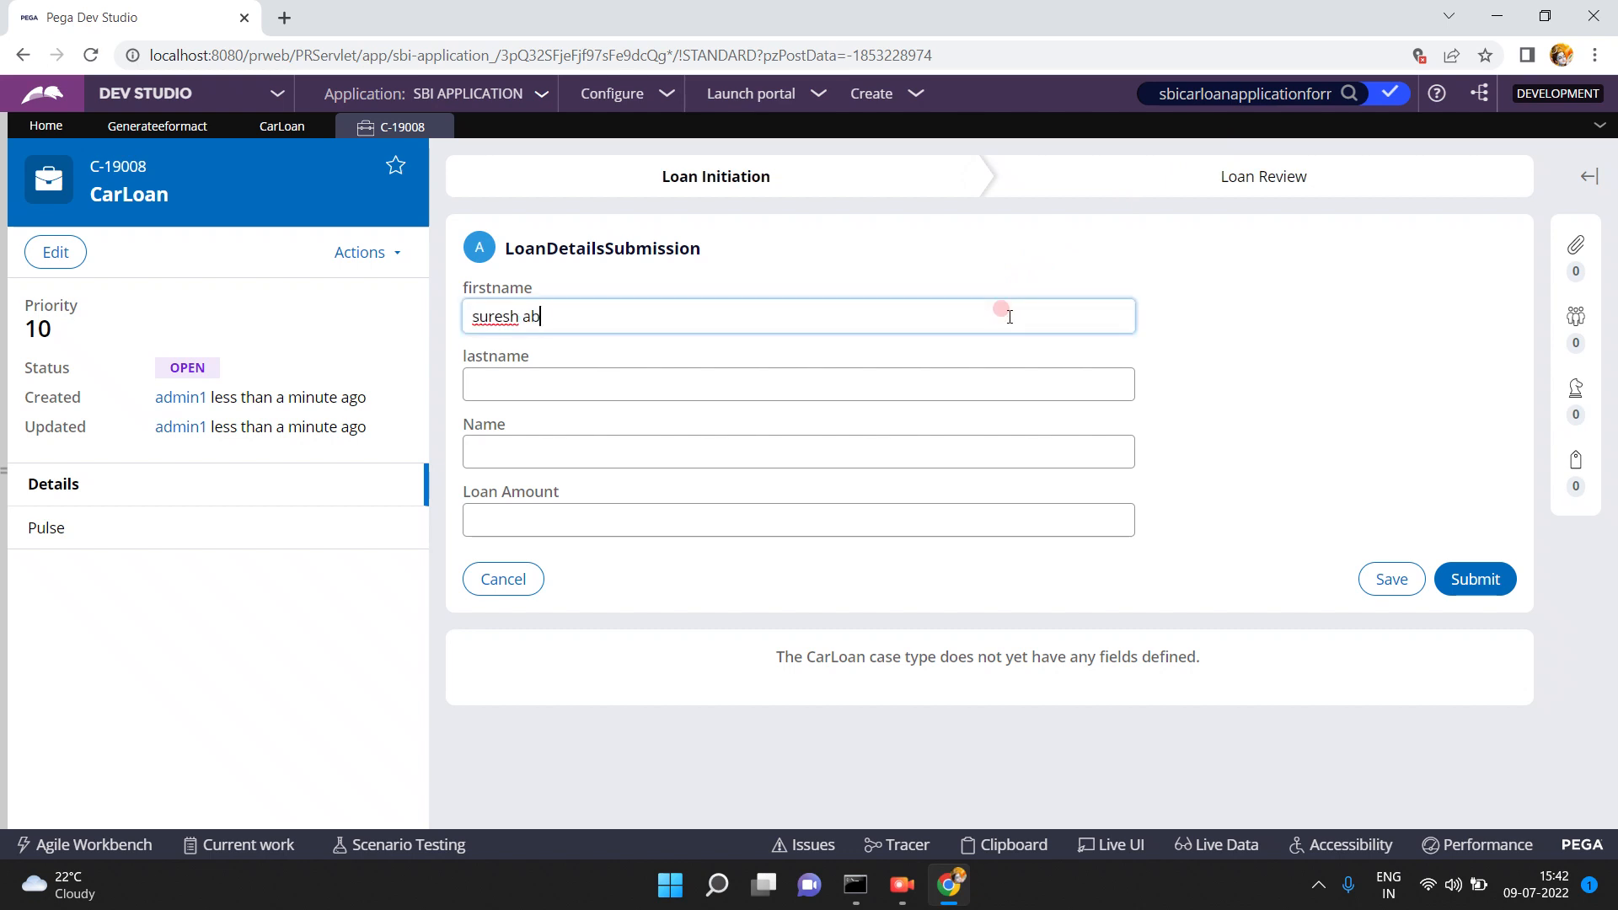
pyautogui.press('Tab')
pyautogui.press('Tab')
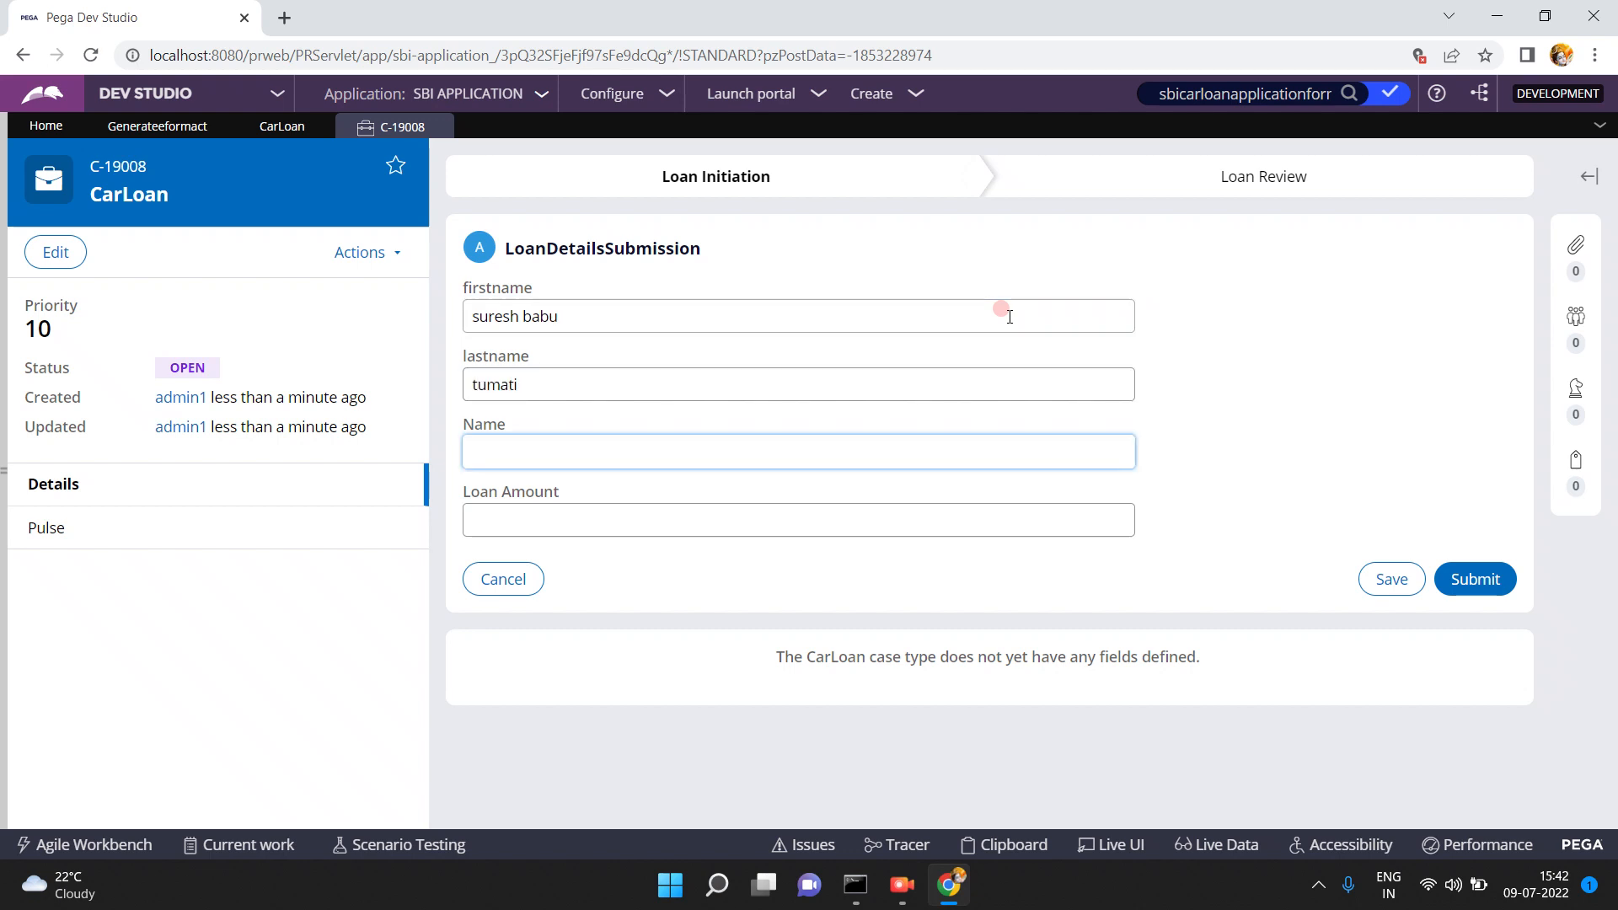
pyautogui.press('Tab')
pyautogui.write('9000')
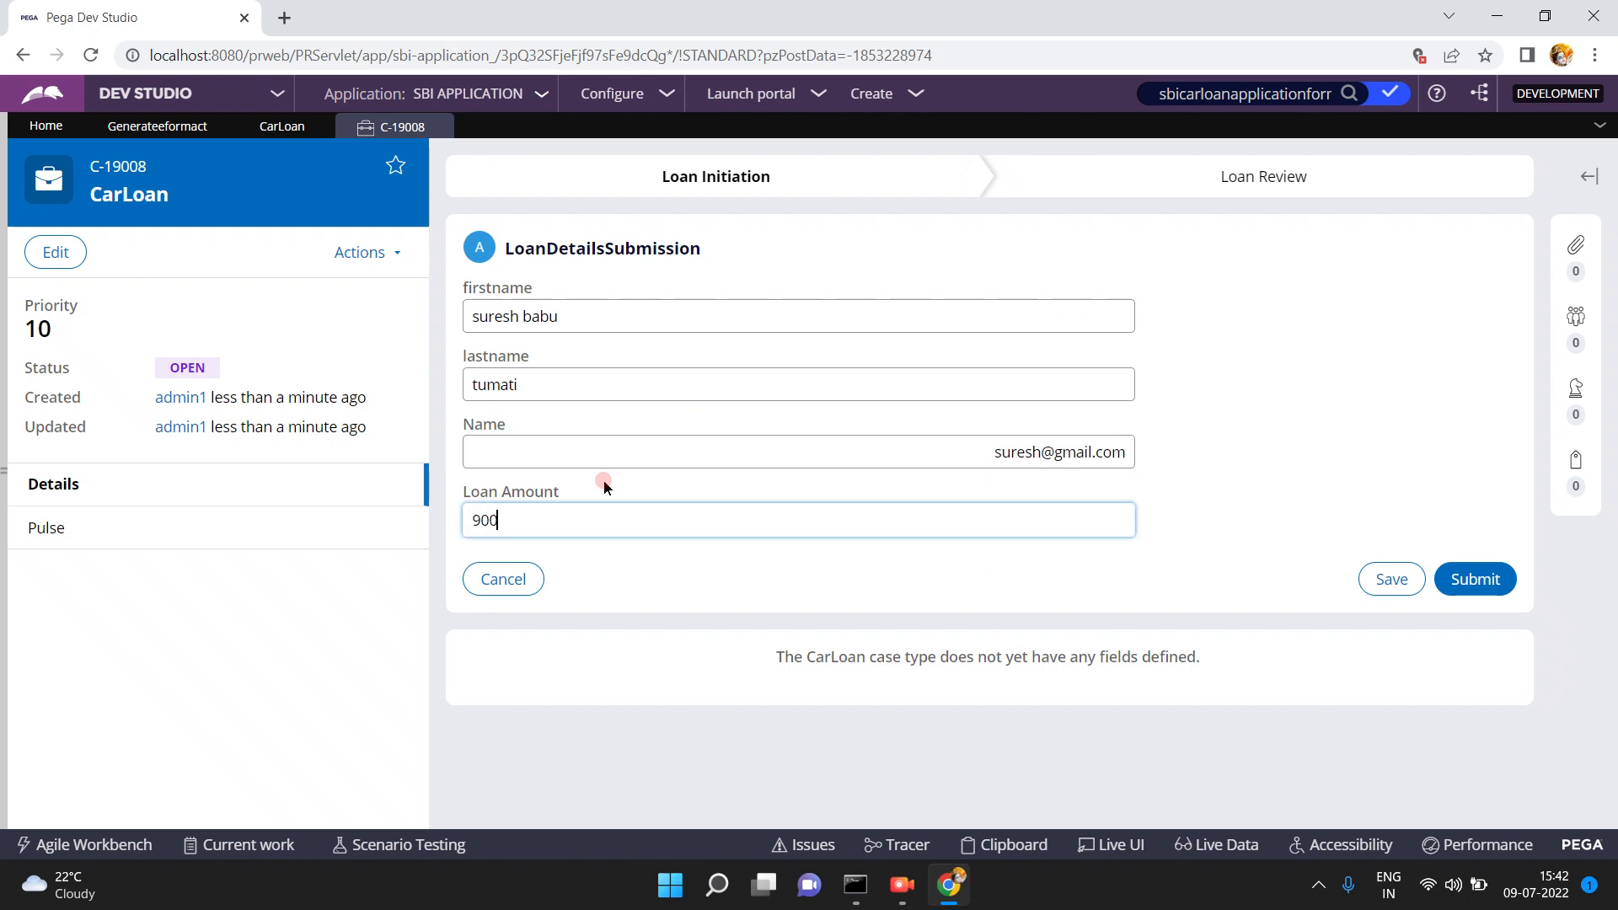
pyautogui.click(1476, 579)
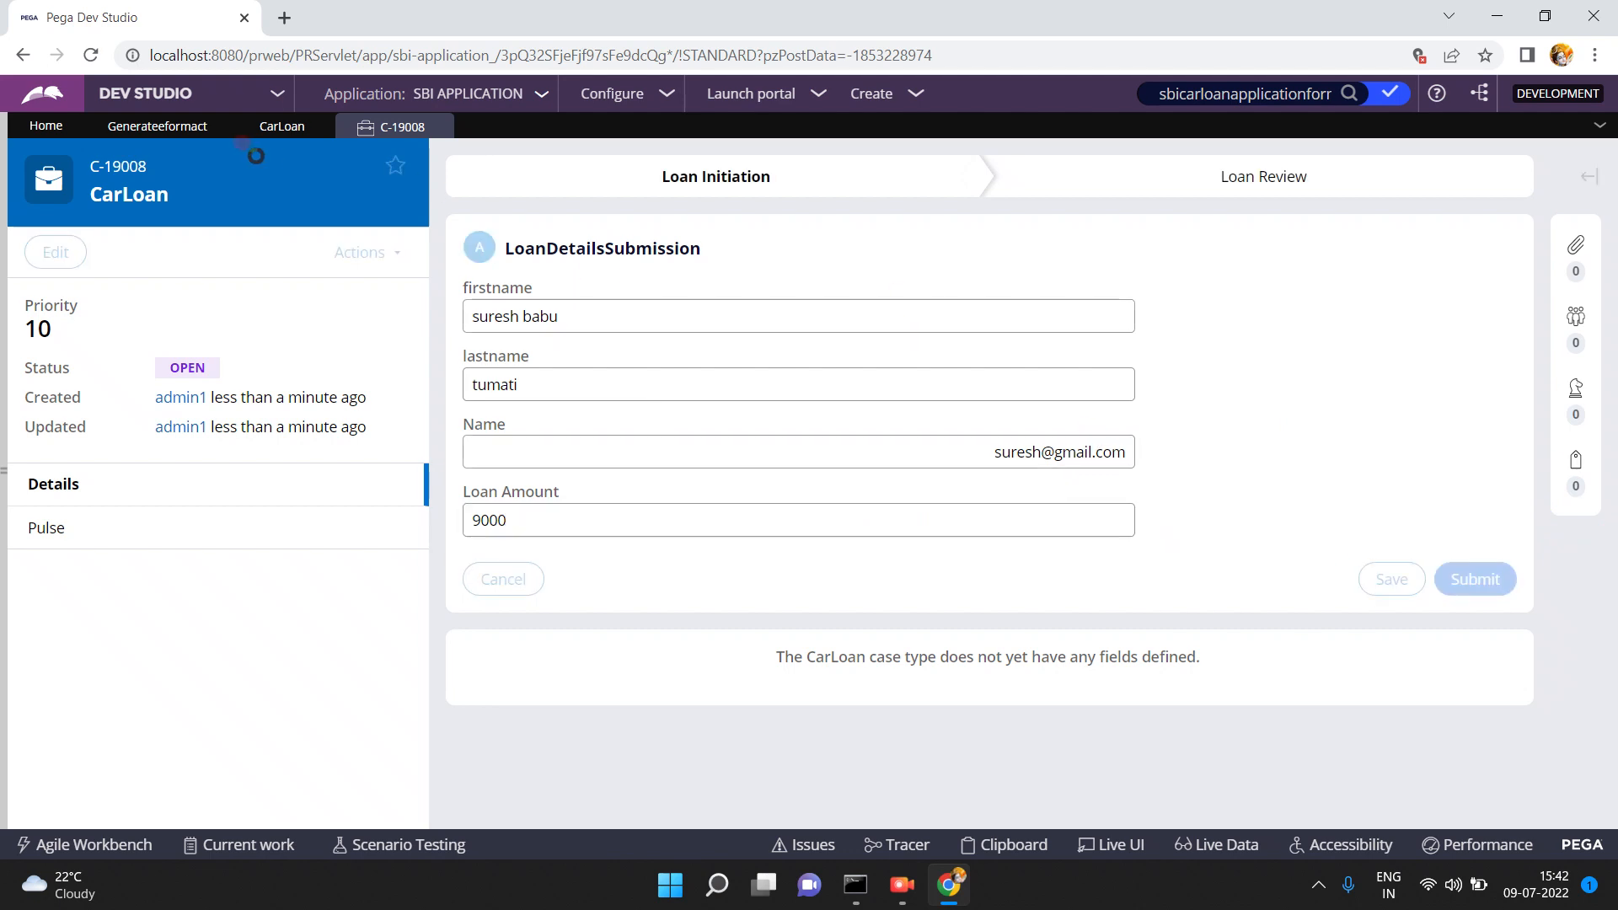
# - Look at the CarLoan case type, then return to the submitted case C-19008
pyautogui.click(266, 128)
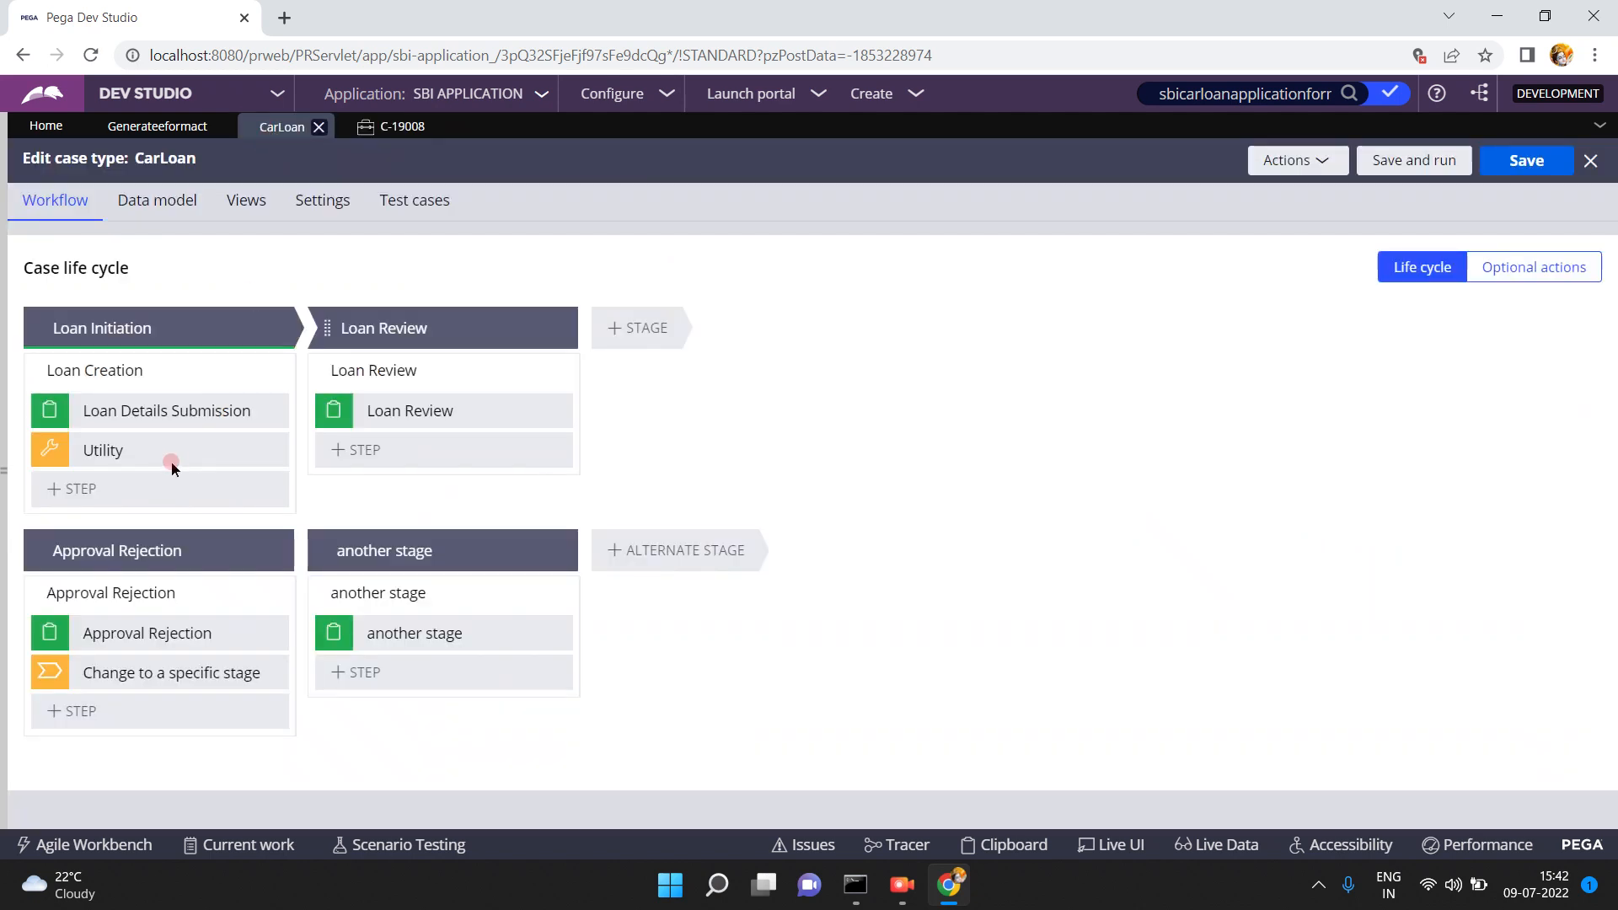
pyautogui.click(196, 200)
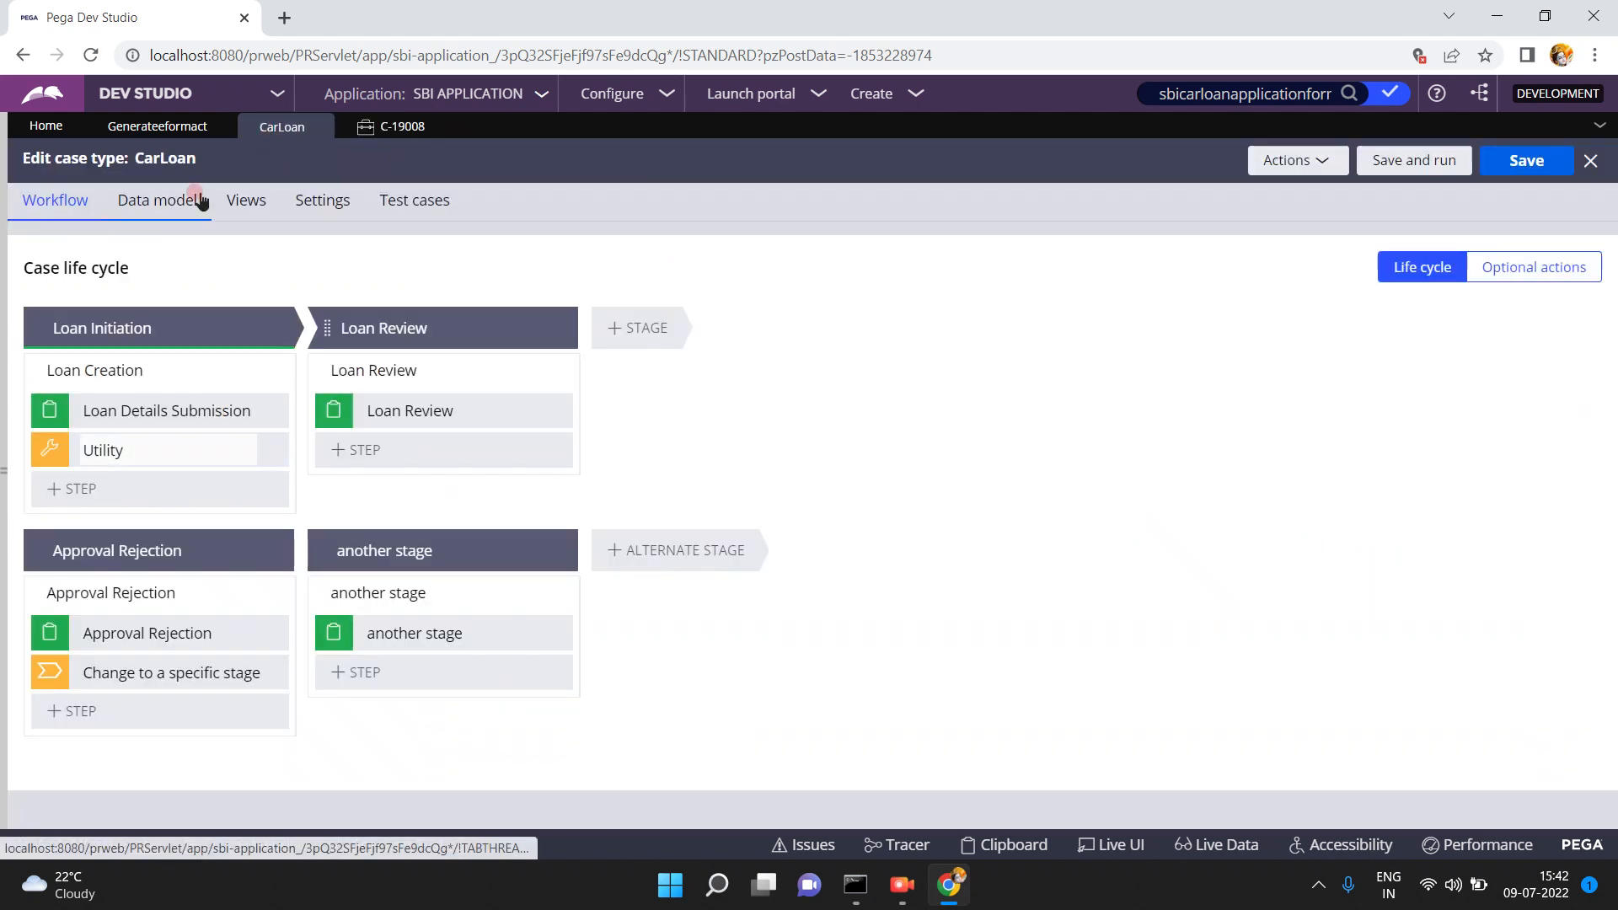
pyautogui.click(162, 130)
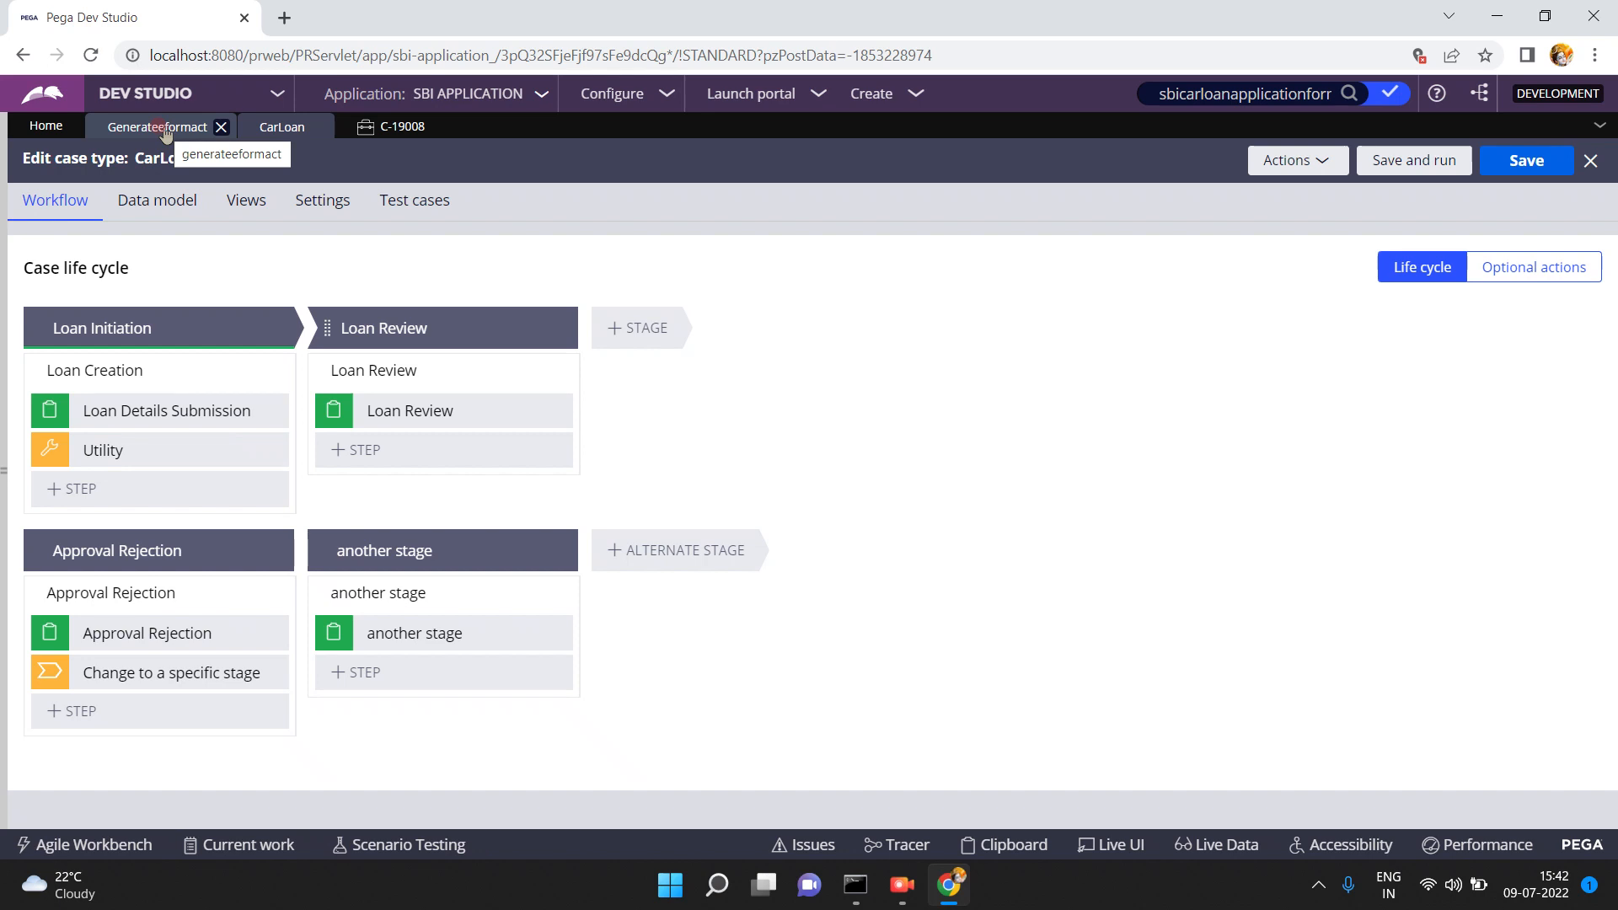
pyautogui.click(397, 137)
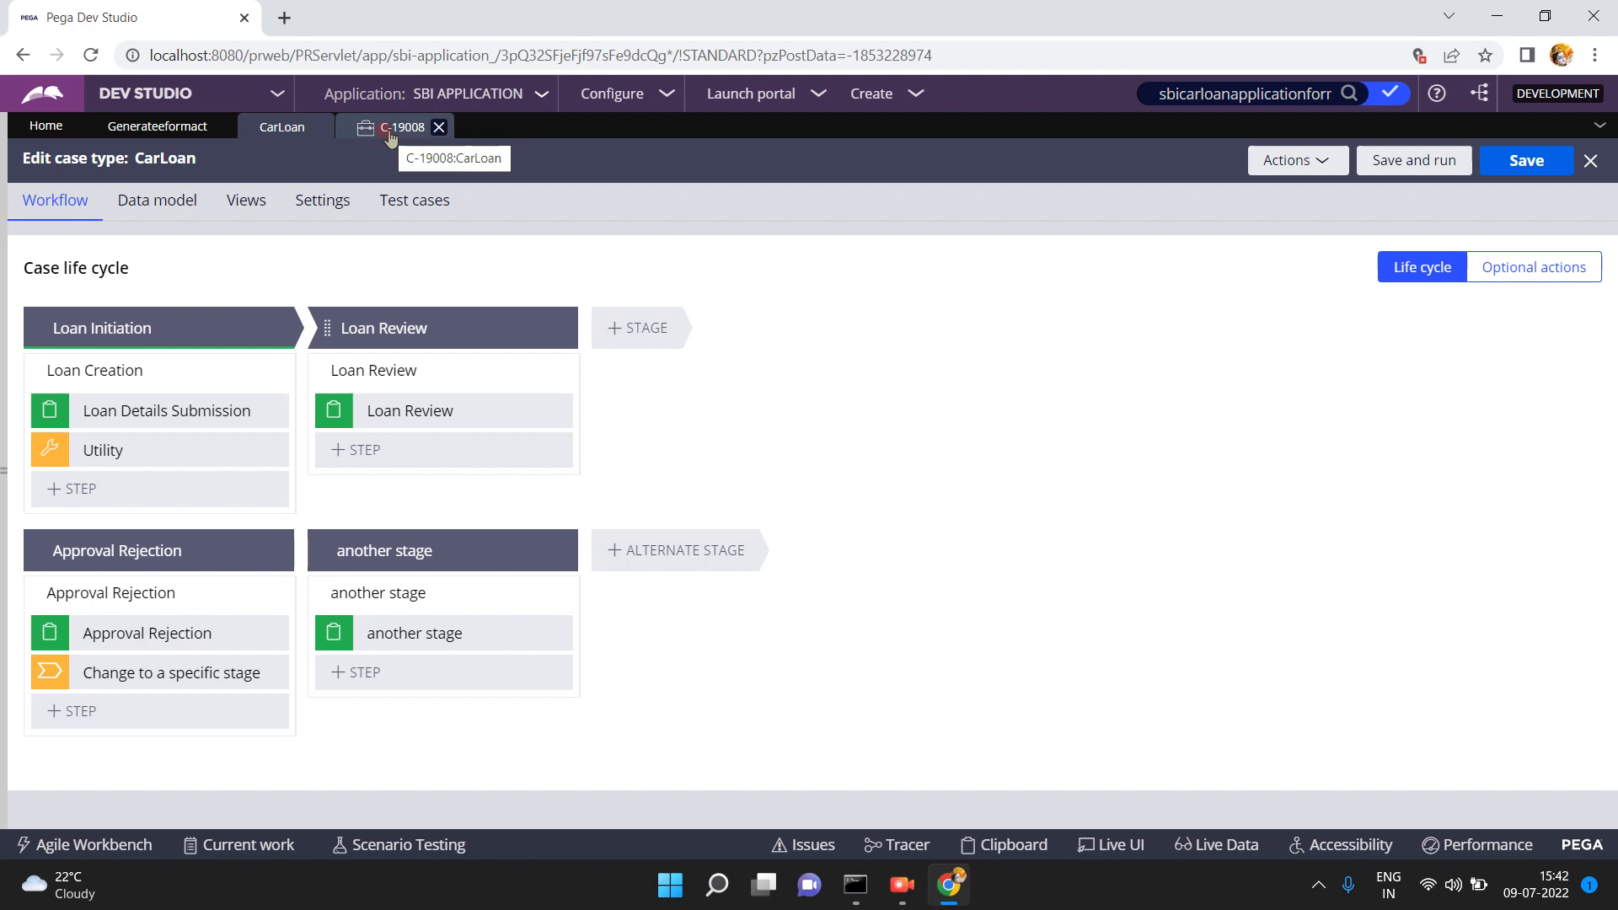
pyautogui.click(386, 130)
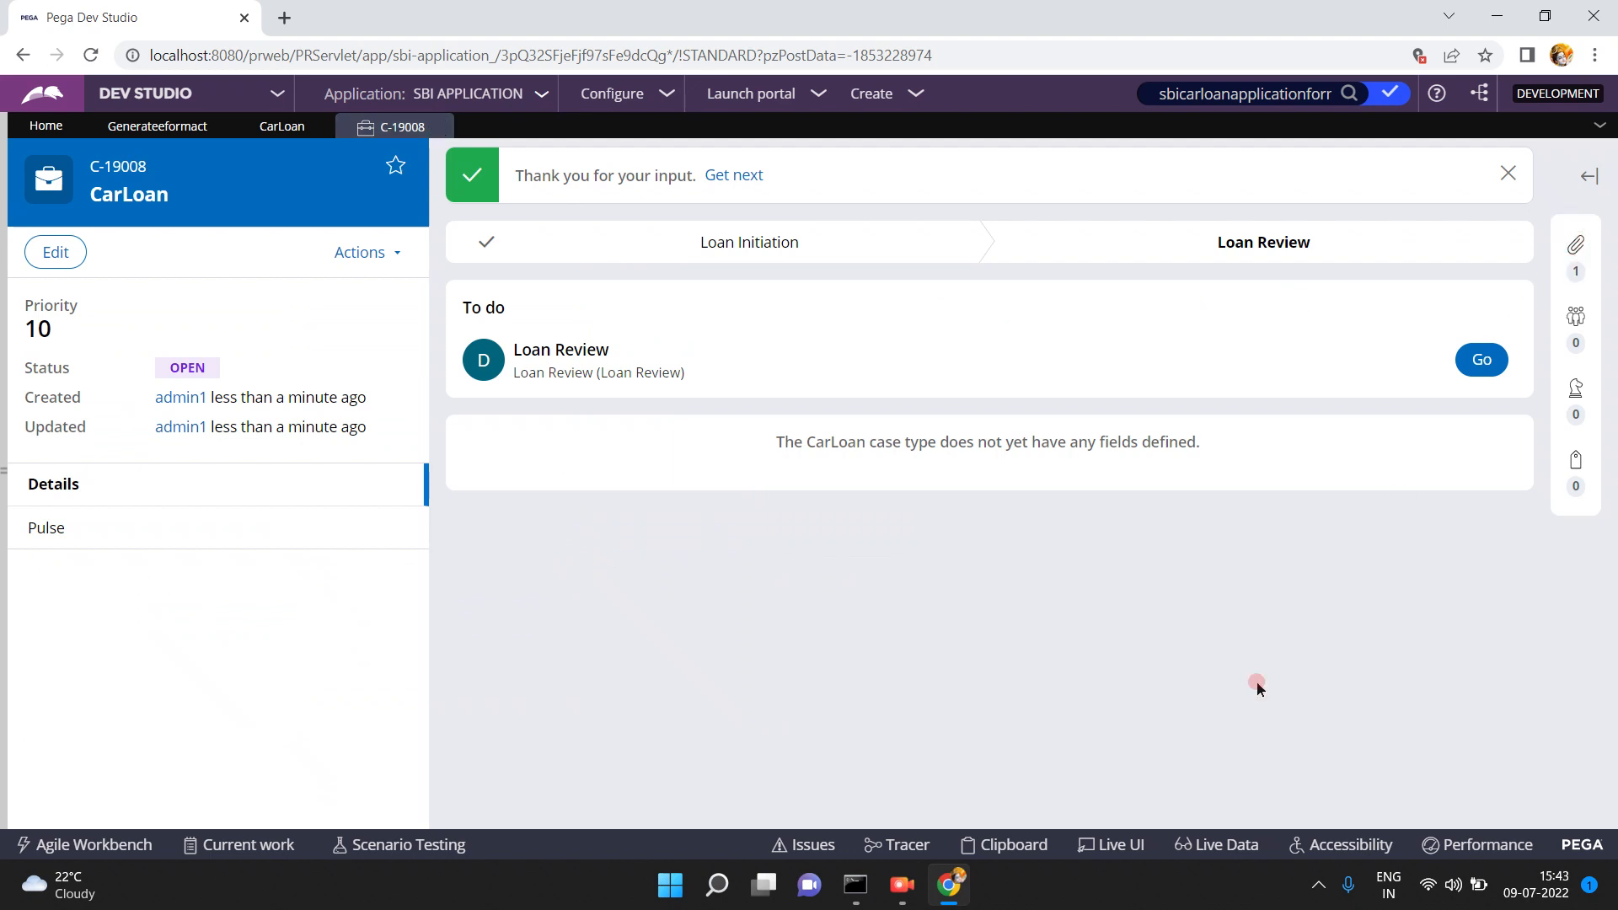
# - Preview the attached sbicarloanform.pdf and check its e-mail and Loan Amount entries
pyautogui.click(1575, 244)
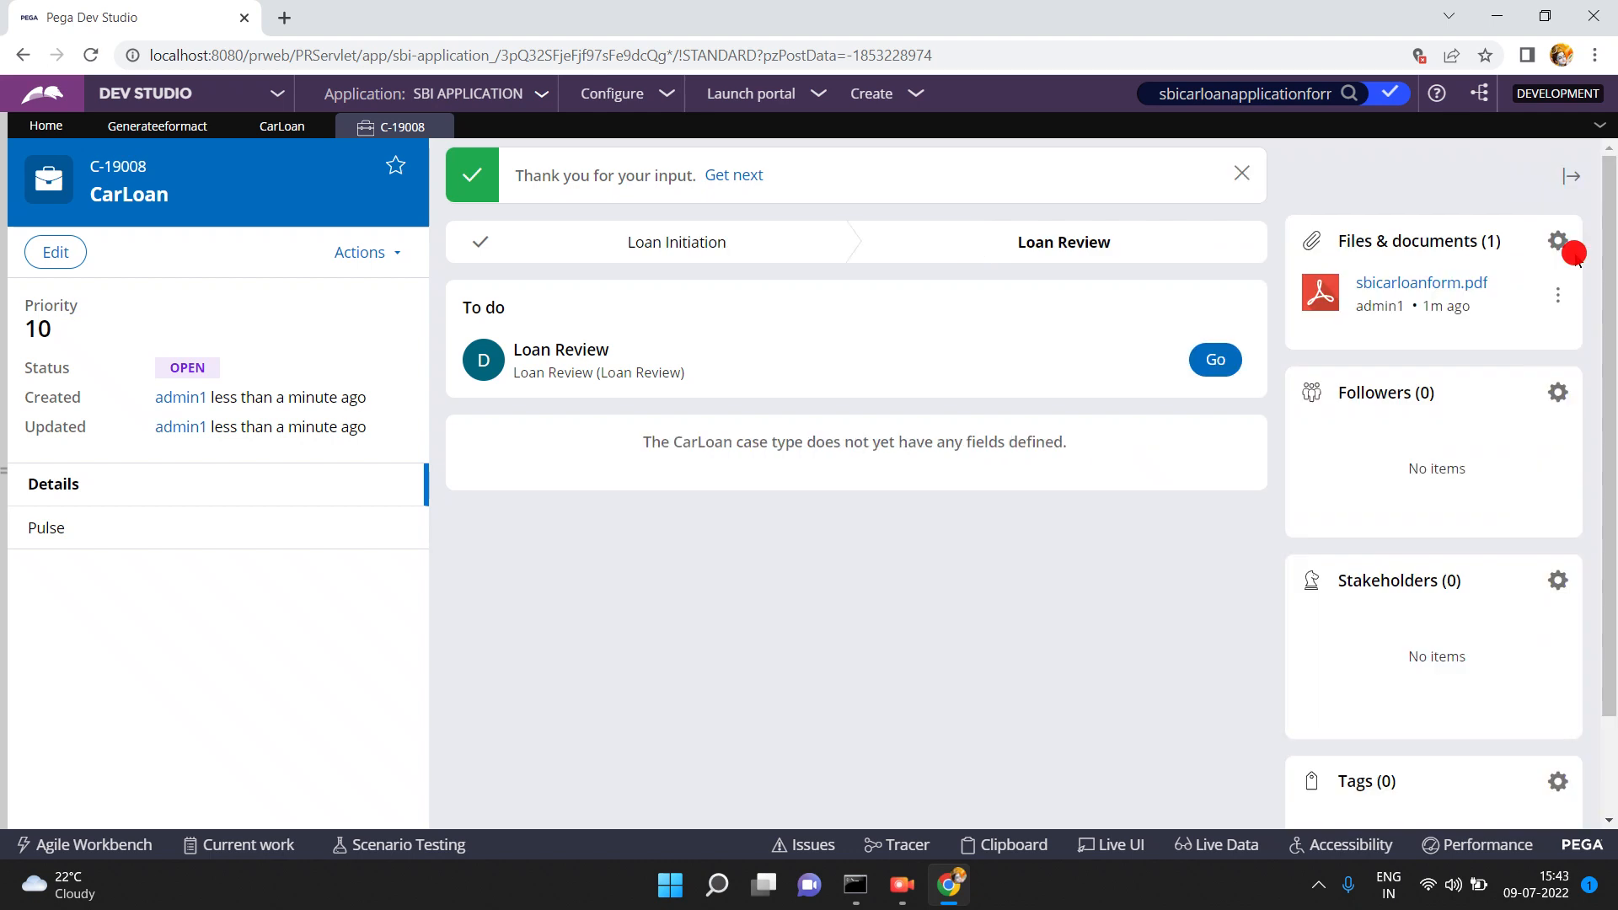
pyautogui.click(1408, 288)
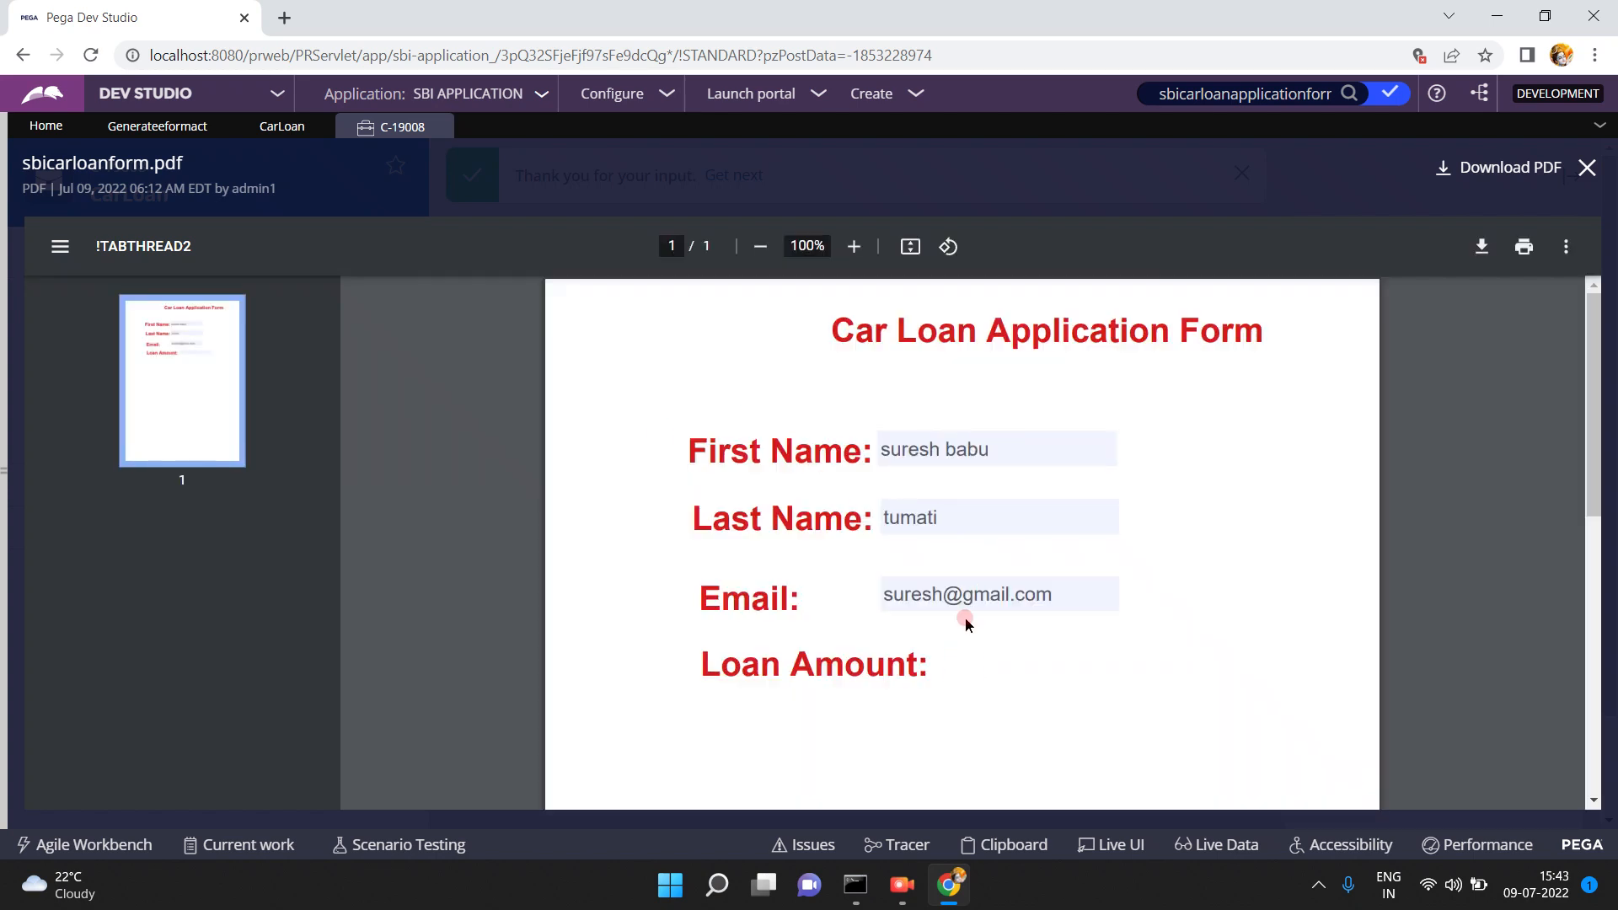
pyautogui.doubleClick(953, 590)
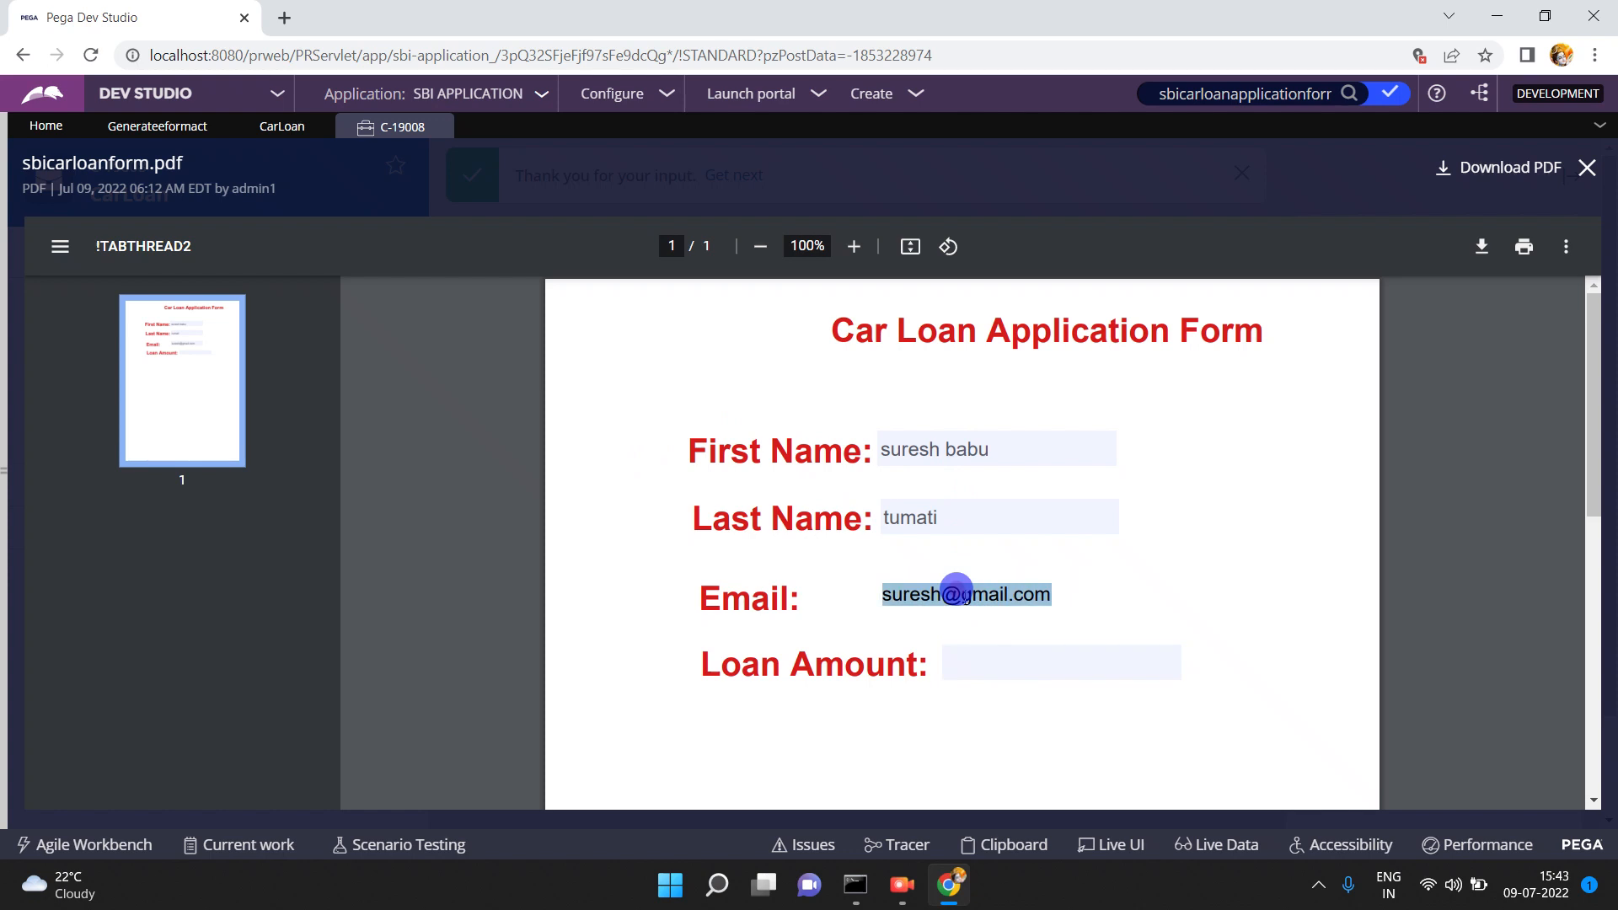
pyautogui.tripleClick(872, 664)
pyautogui.click(961, 661)
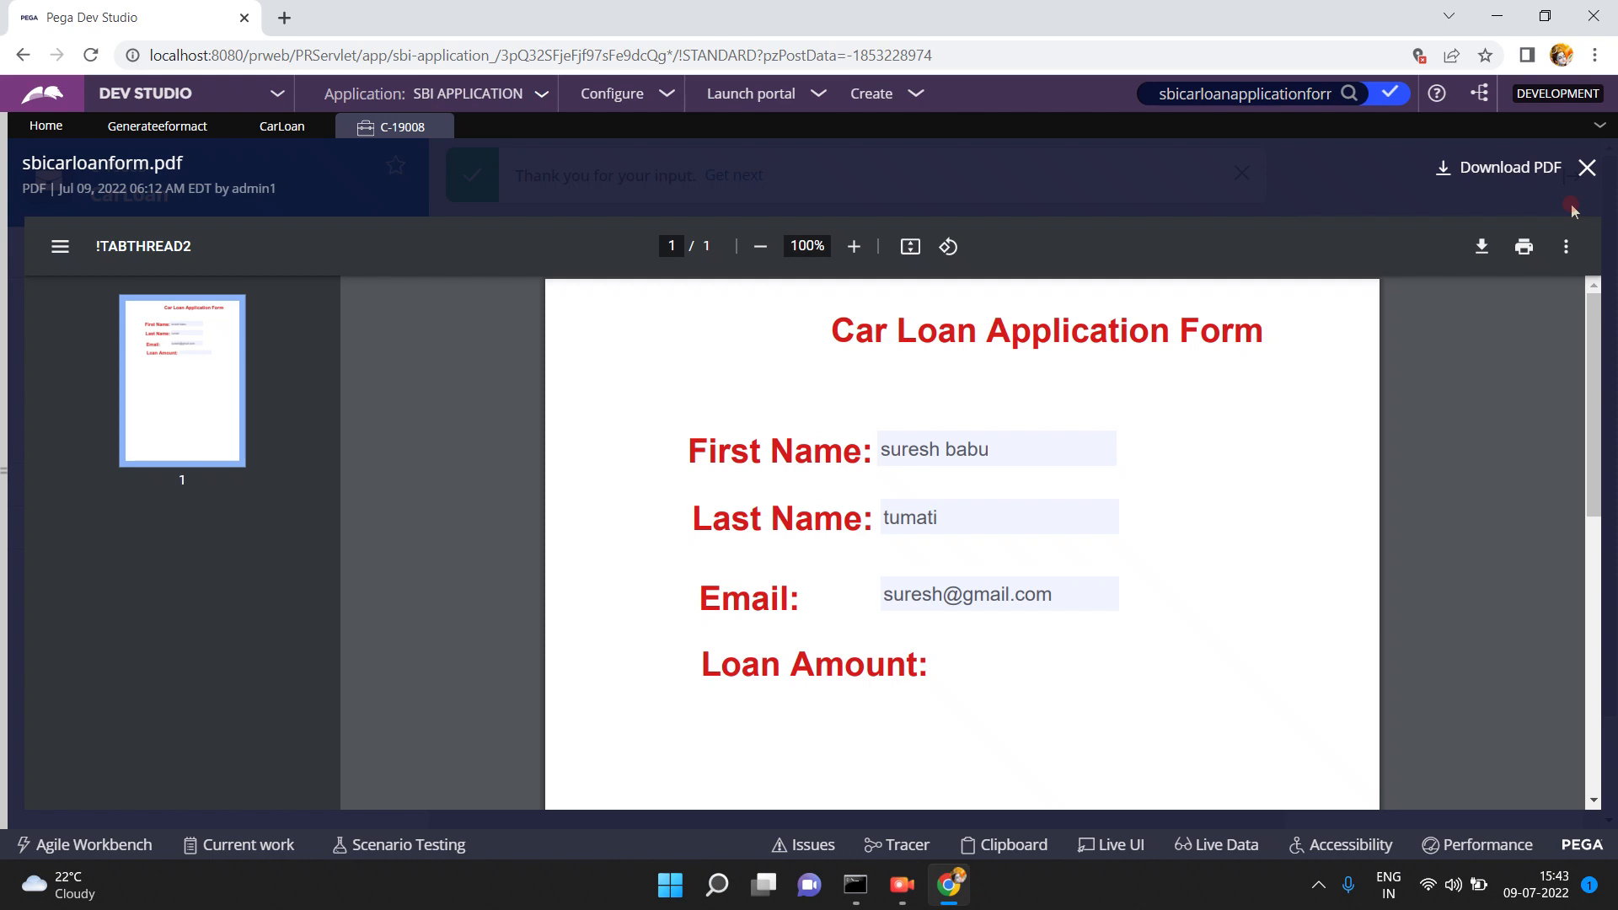
# - Close the PDF preview, add an empty browser tab, and return to the Dev Studio tab
pyautogui.click(1584, 177)
pyautogui.click(1090, 262)
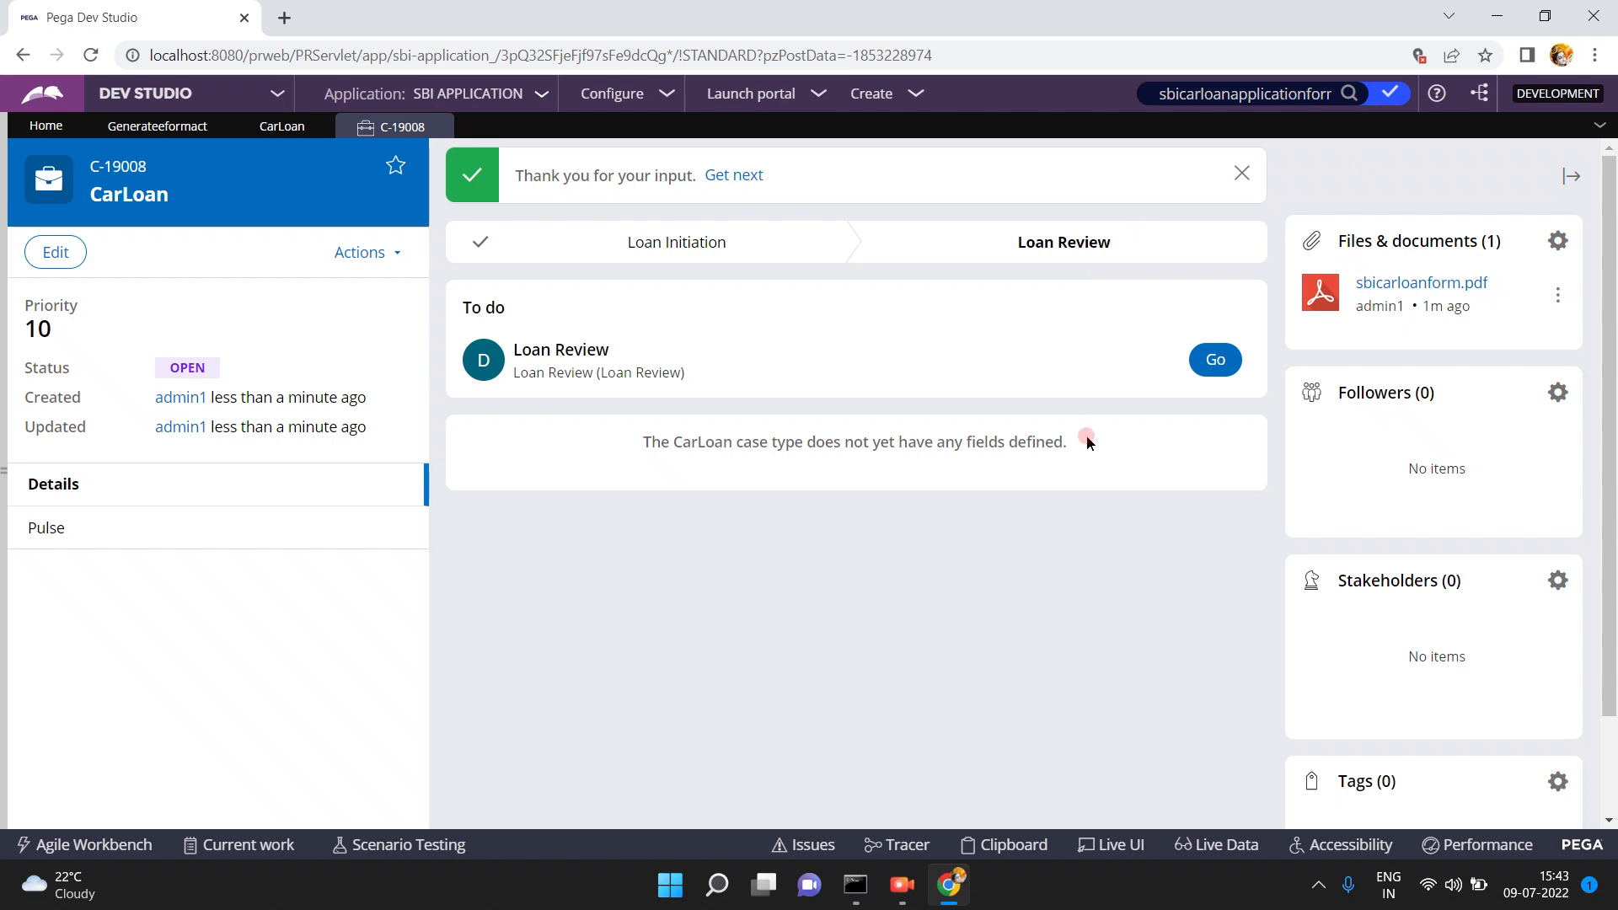
pyautogui.click(283, 17)
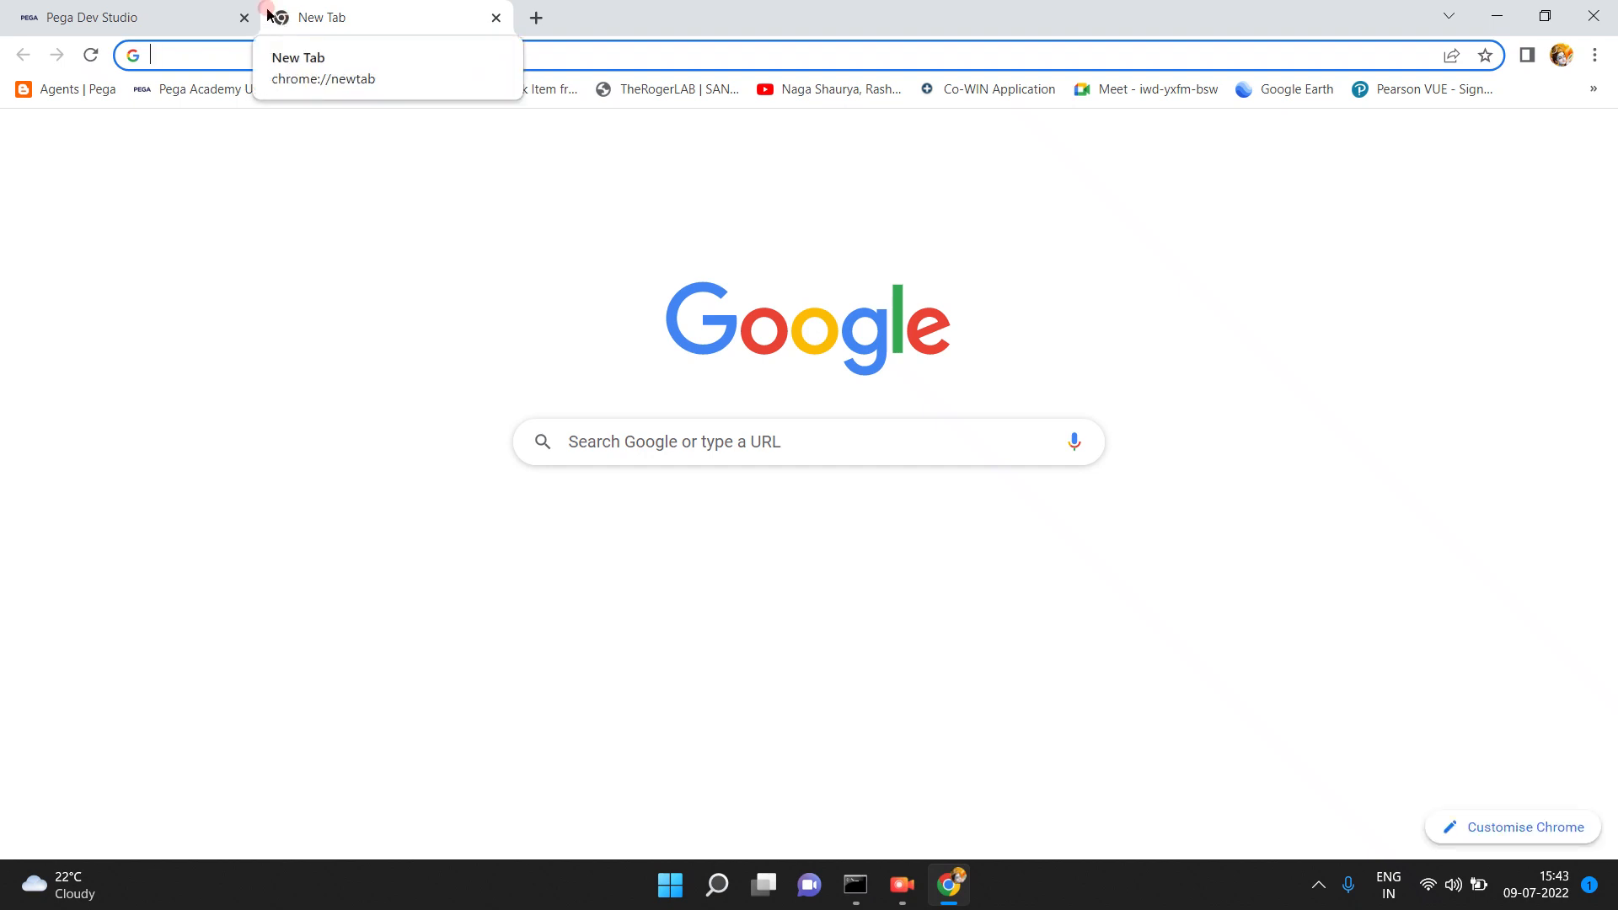
pyautogui.click(105, 17)
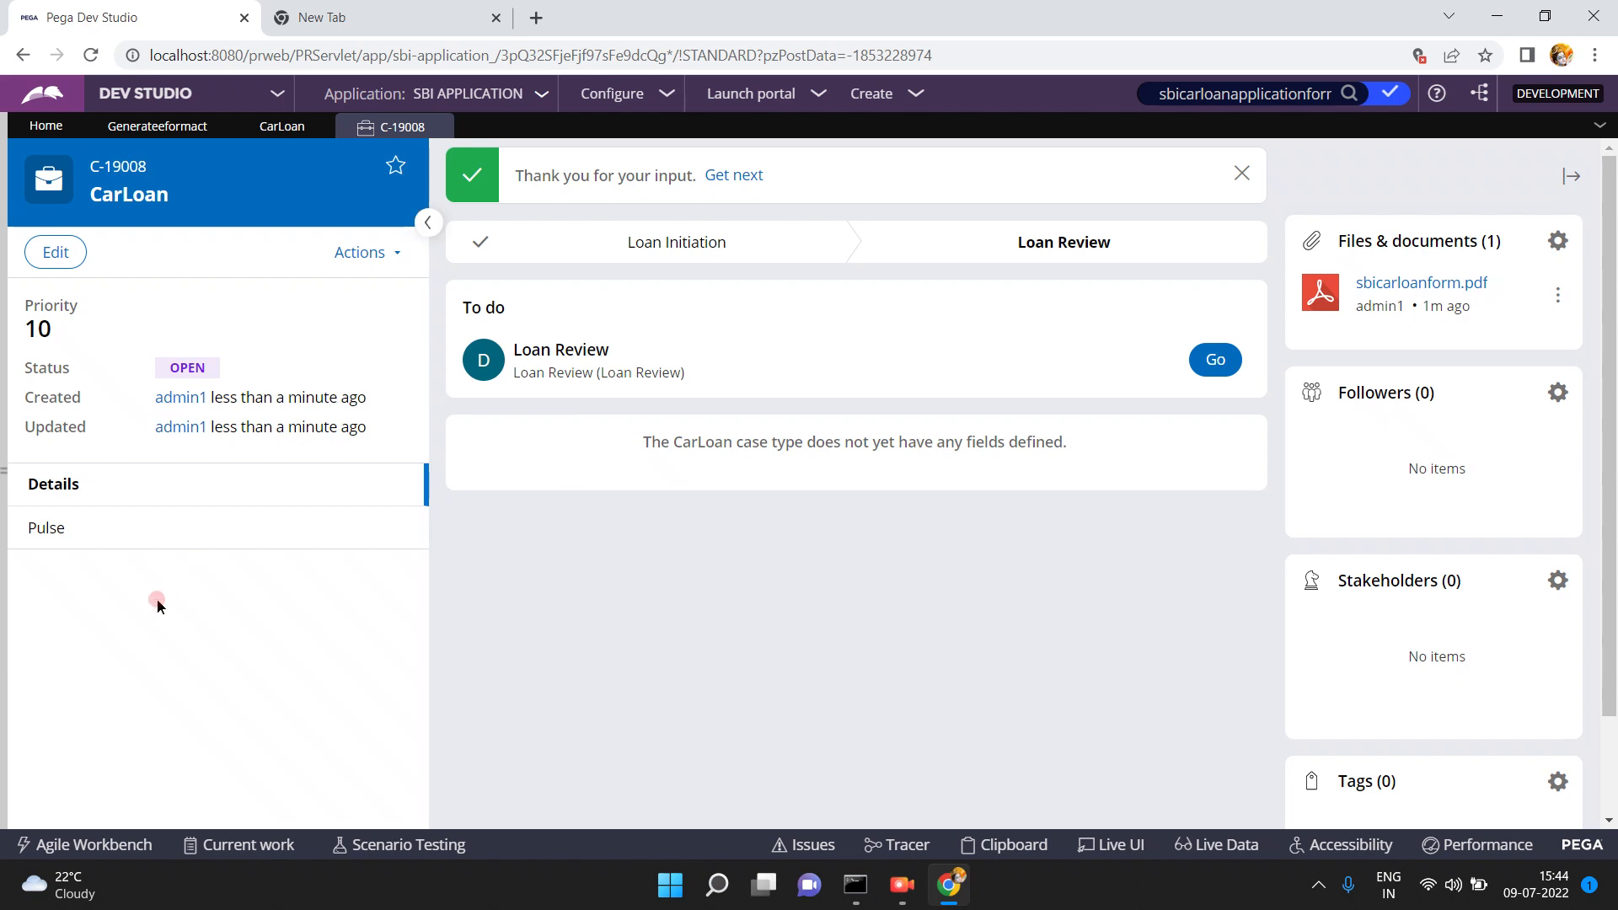
# - Browse Records > Integration-Mapping to list the EForm File and Map eForm records
pyautogui.click(4, 476)
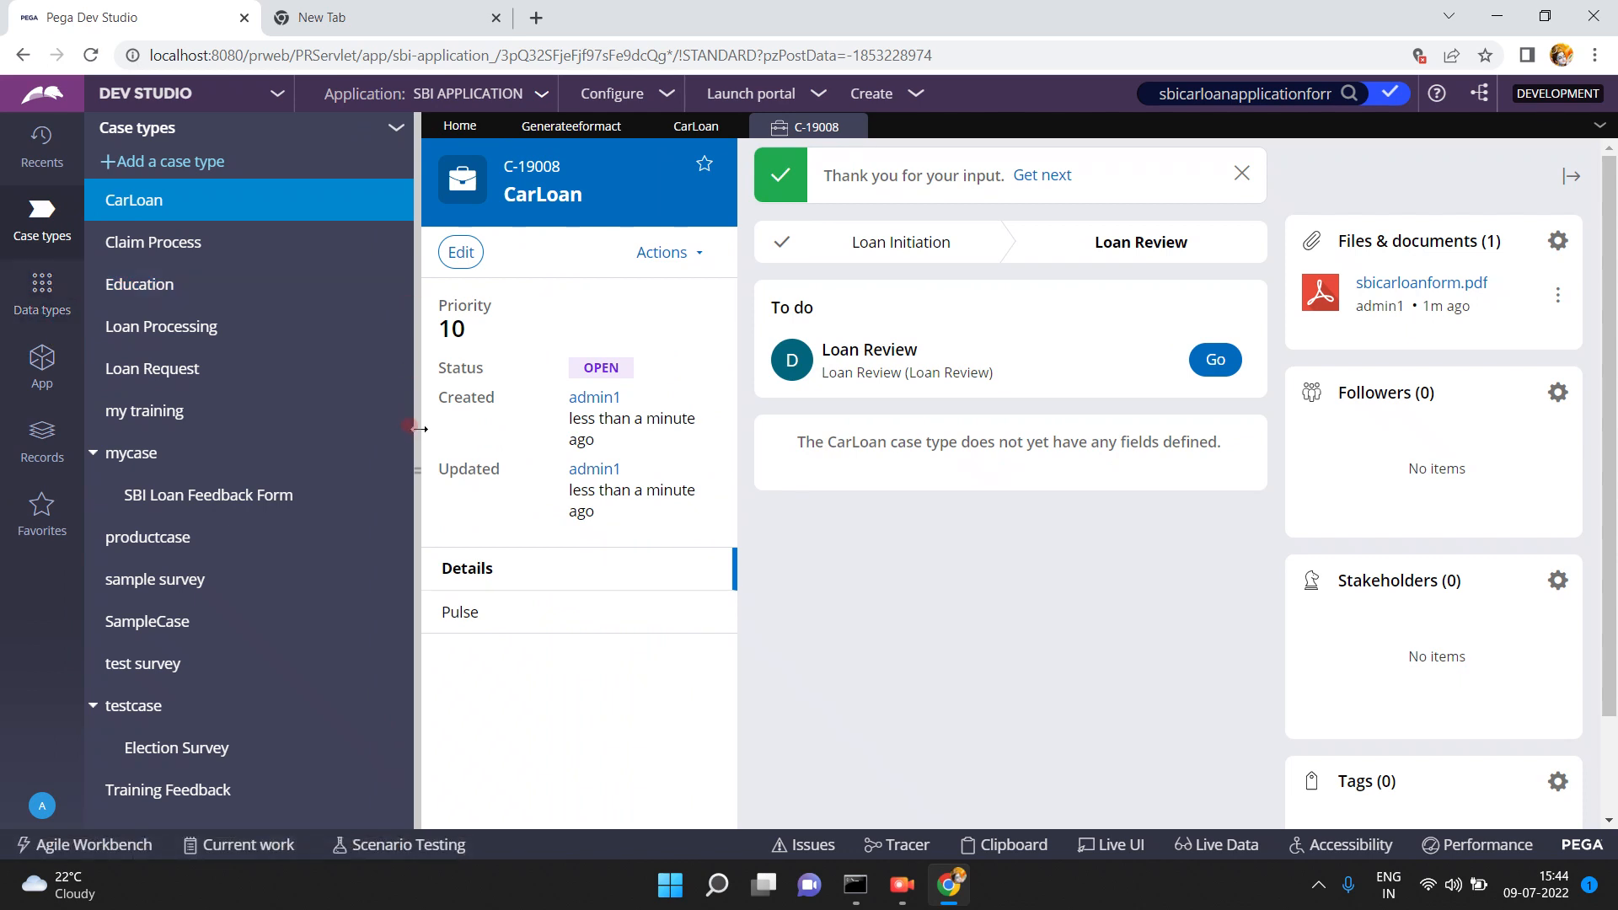
pyautogui.click(42, 438)
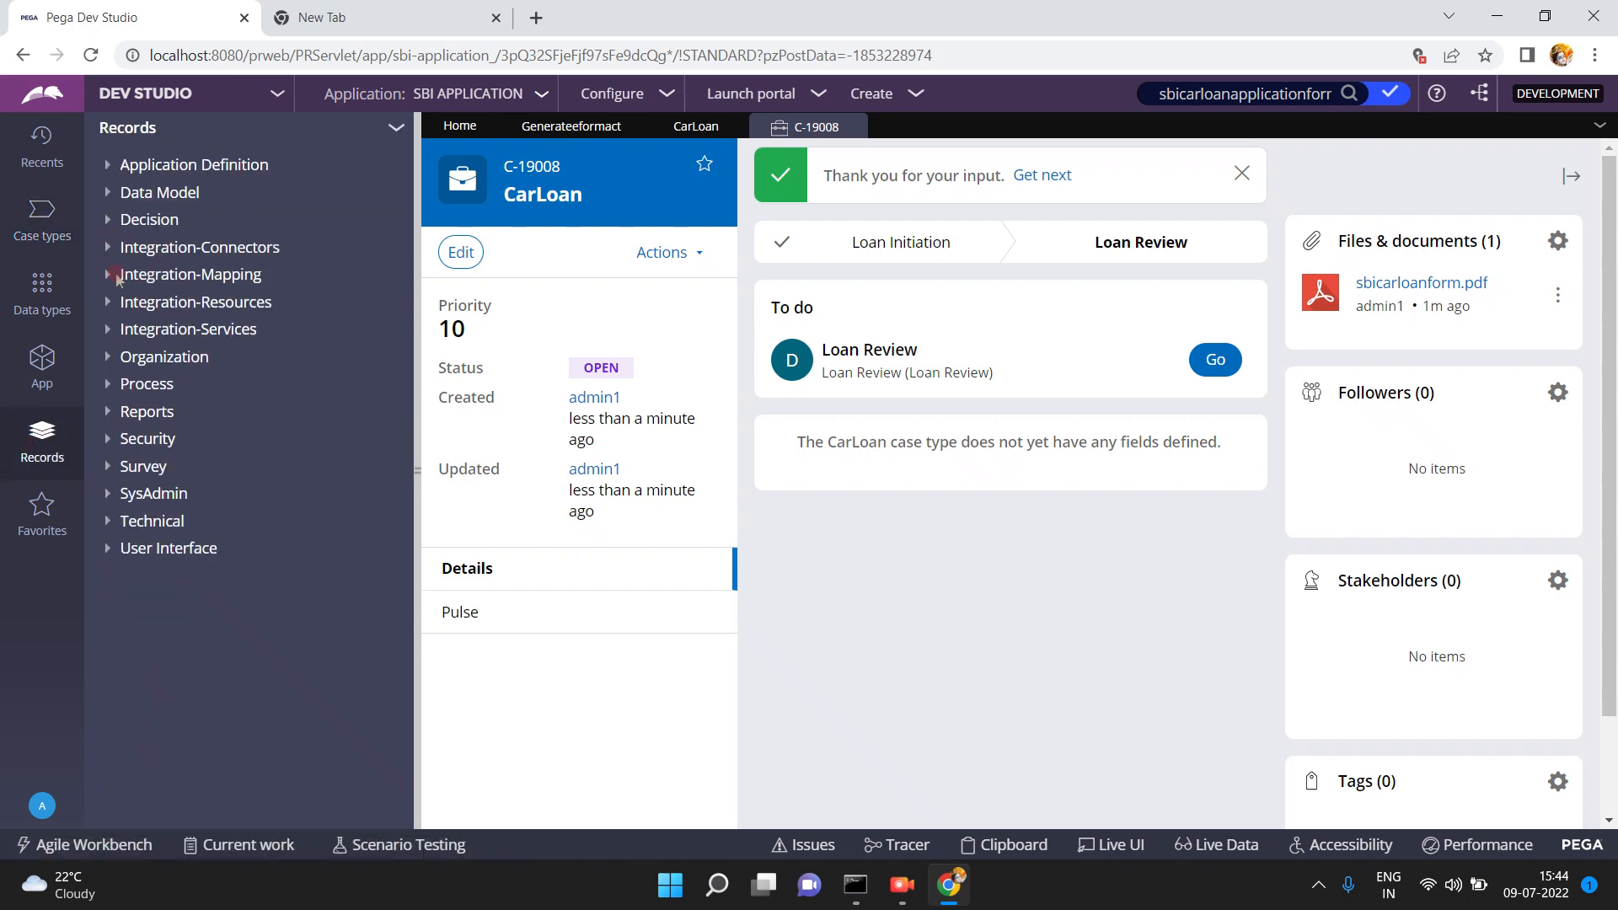
pyautogui.click(107, 276)
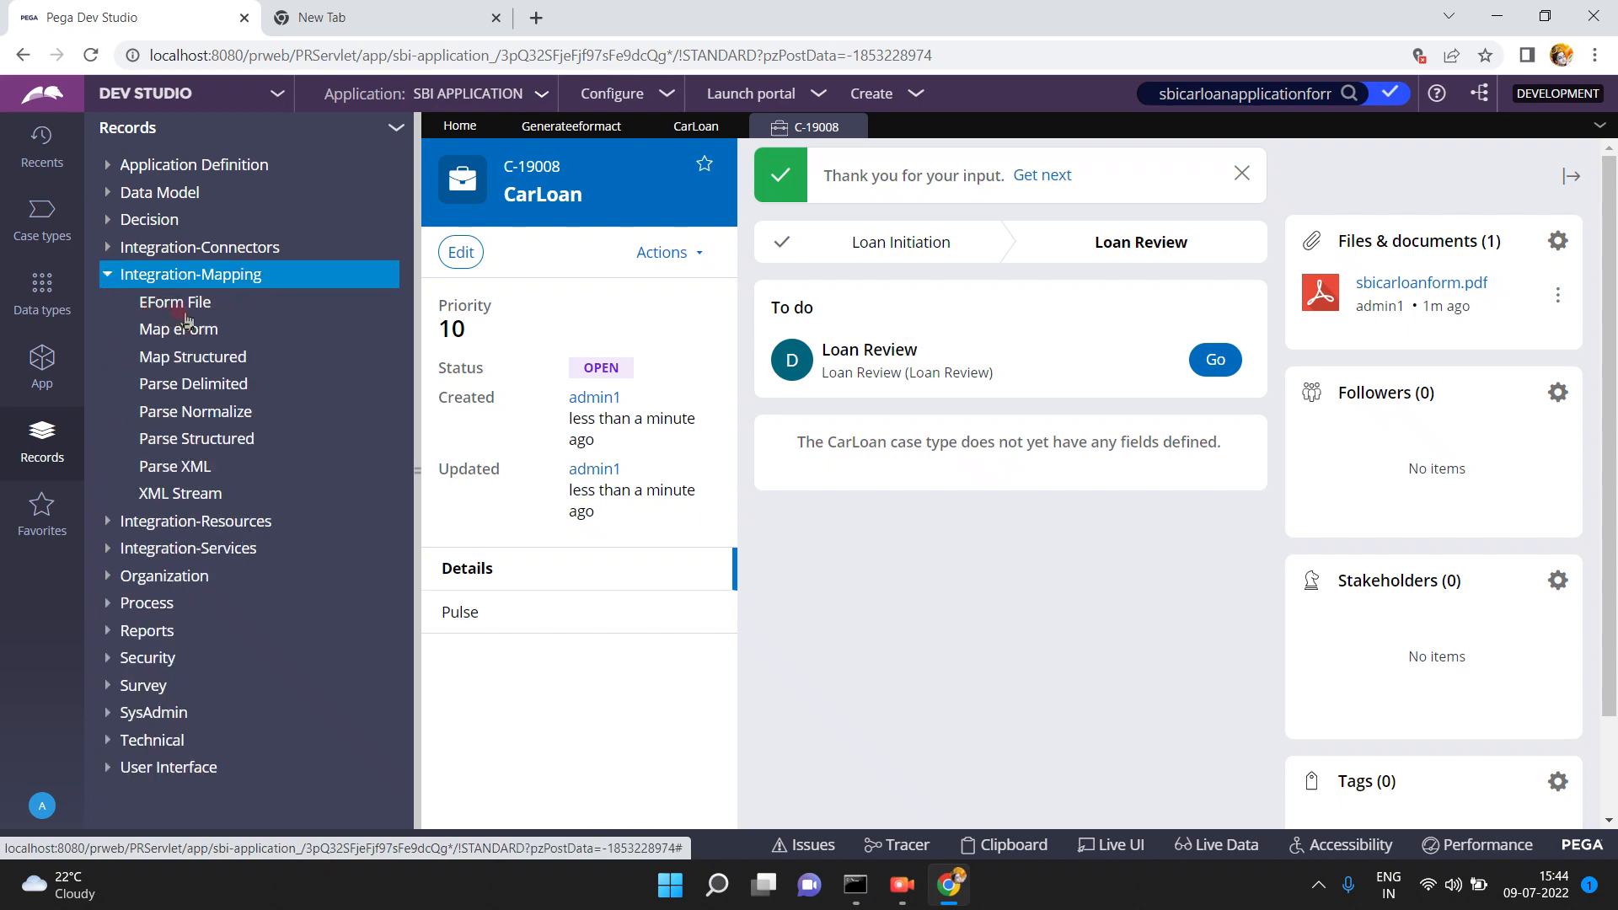
pyautogui.click(182, 303)
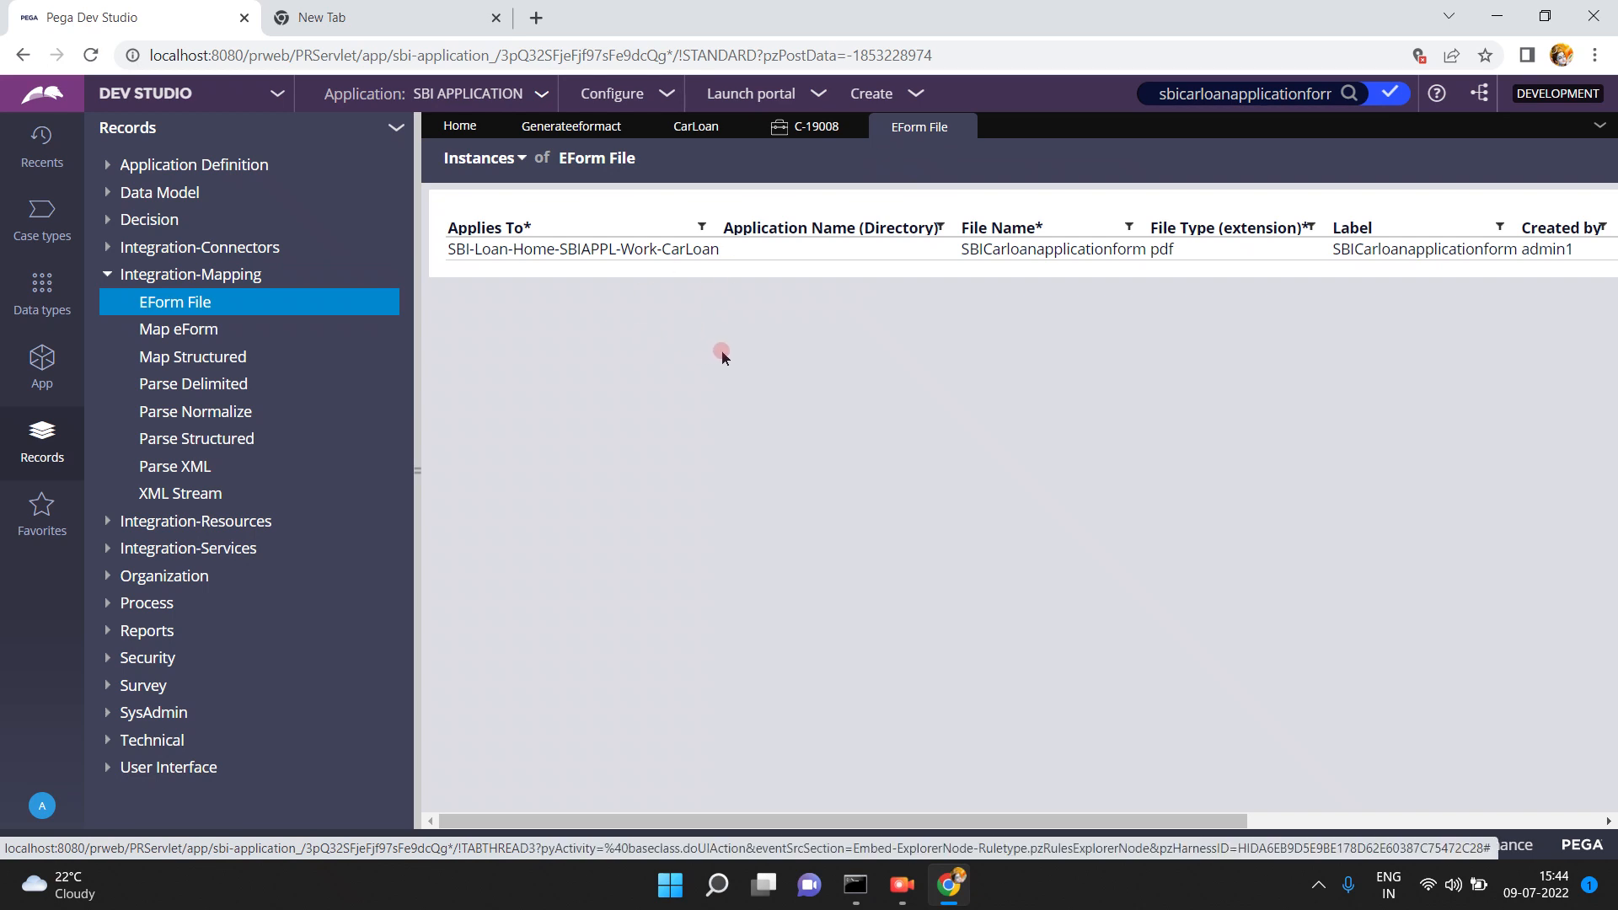
pyautogui.click(212, 333)
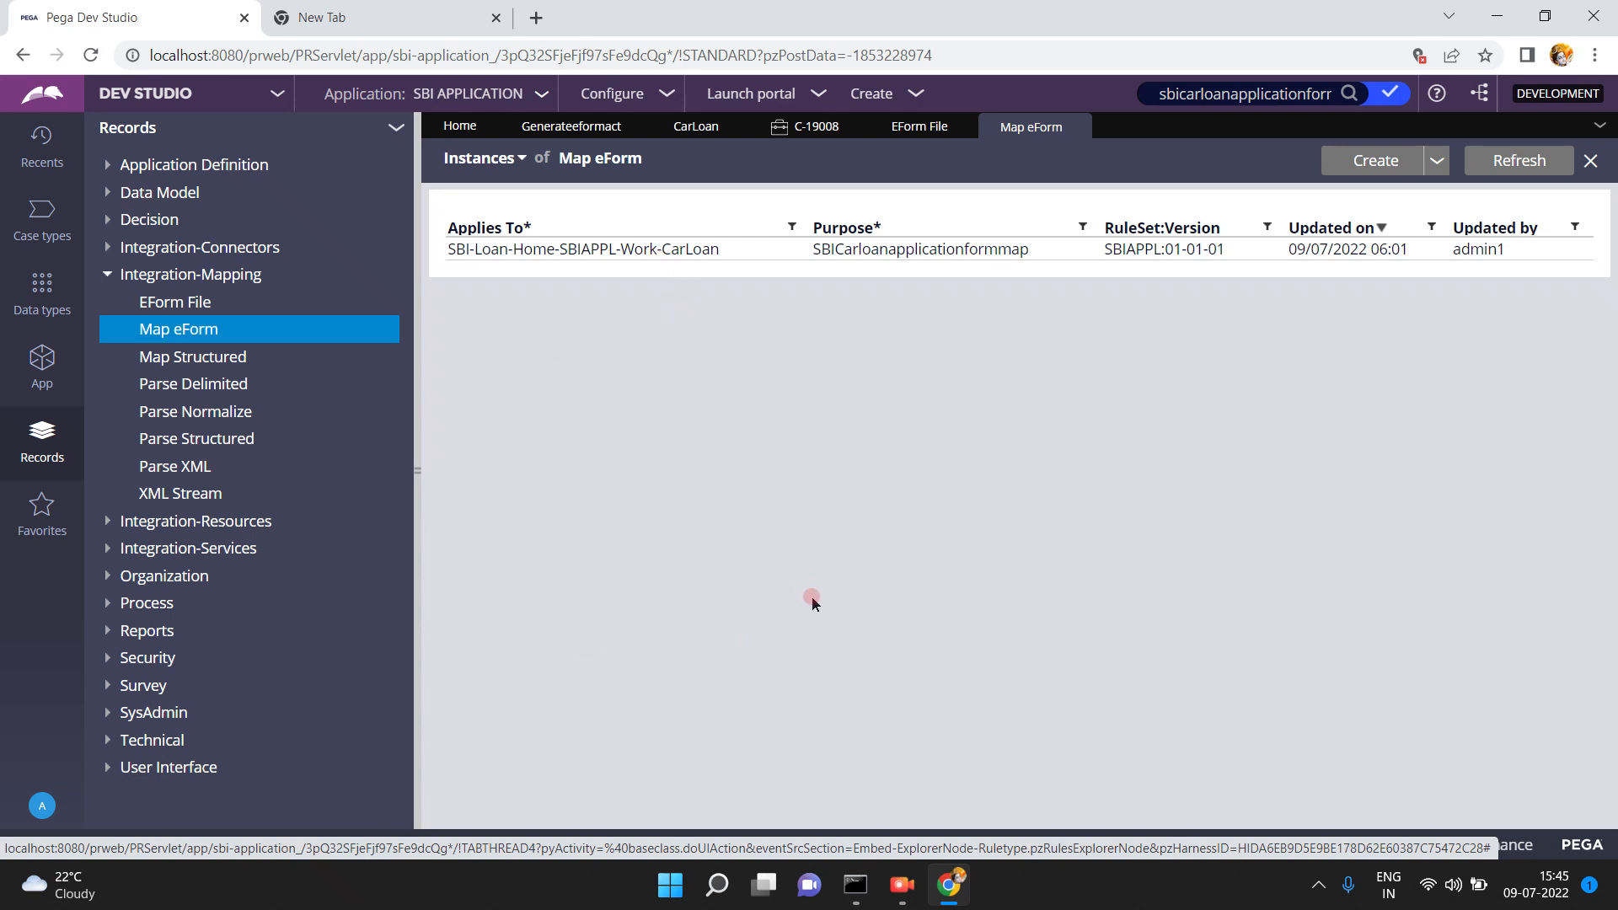
# - Download the case's sbicarloanform.pdf attachment and open it in a Chrome tab
pyautogui.click(810, 126)
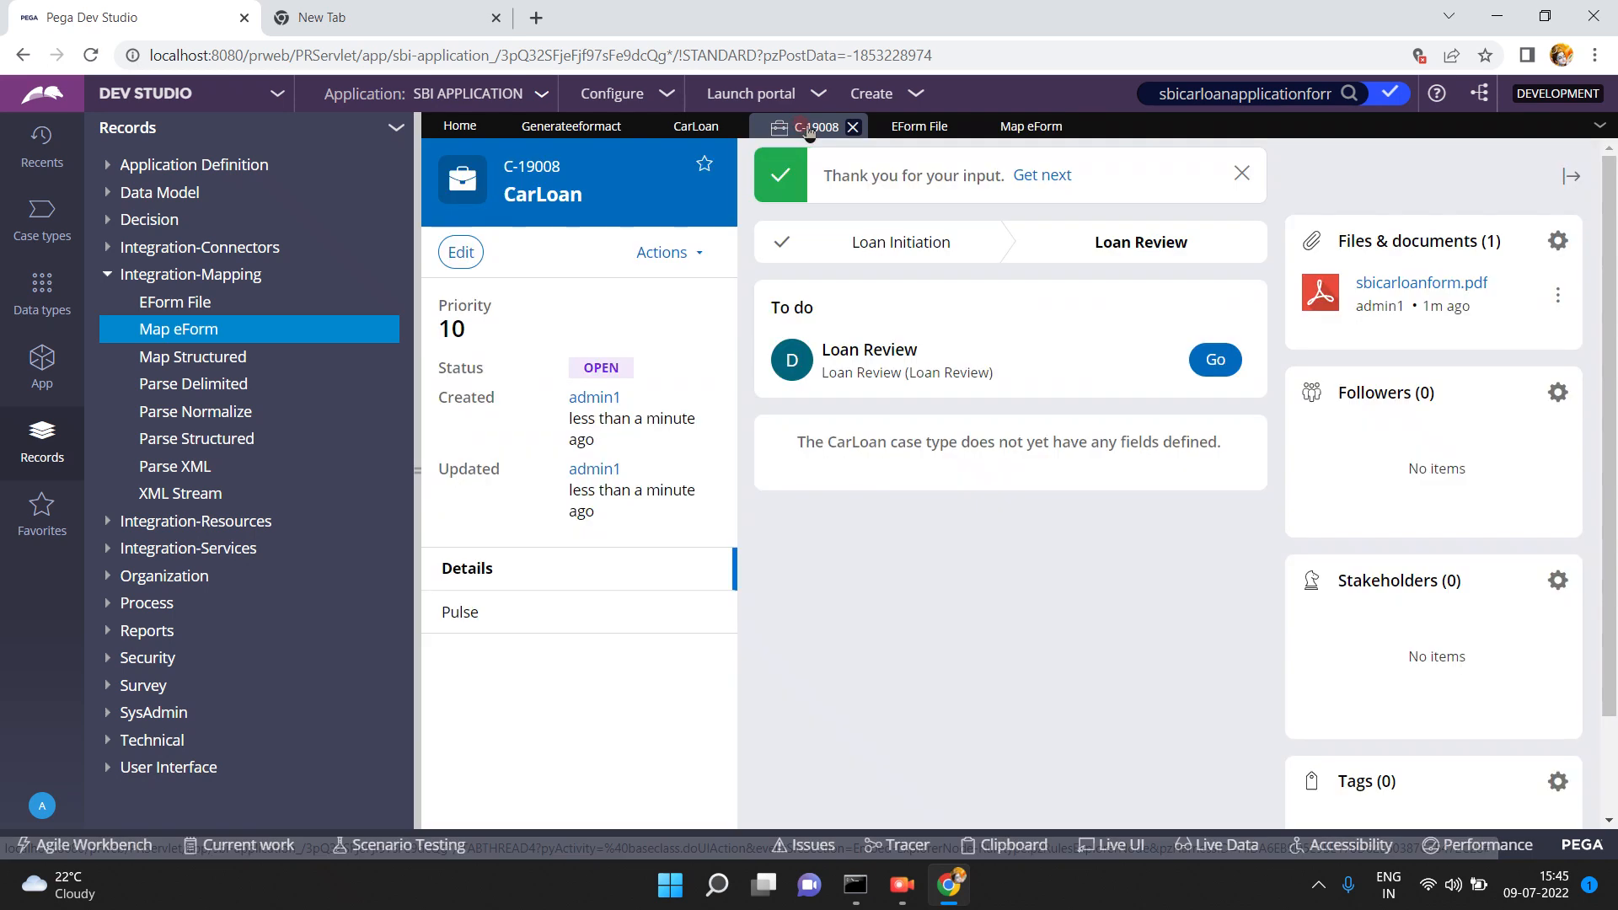
pyautogui.click(1557, 297)
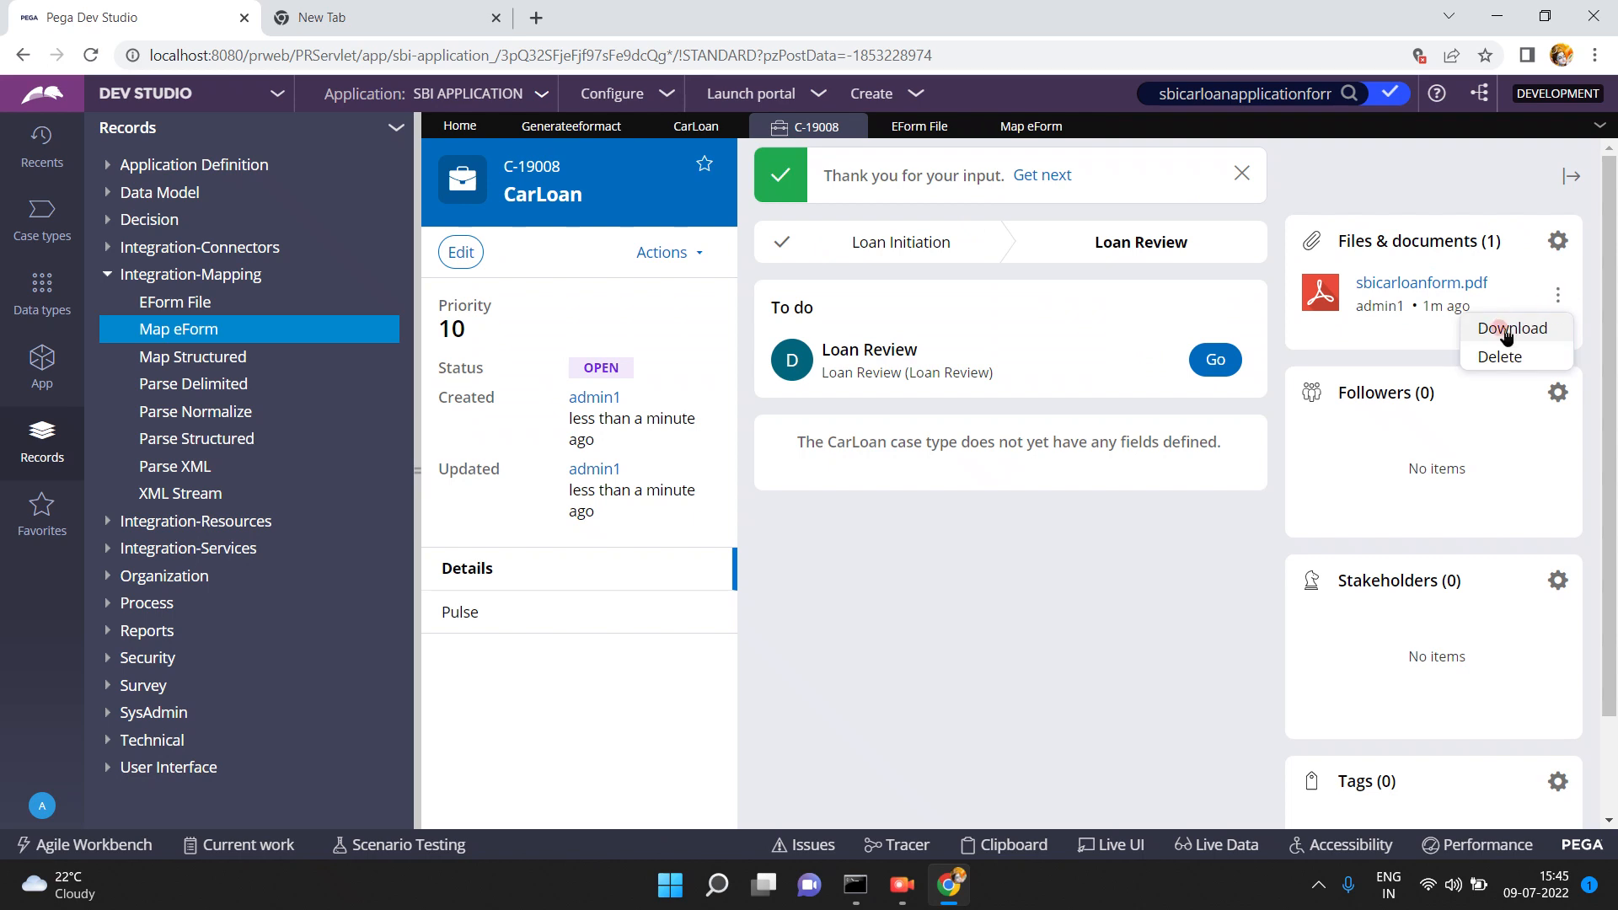
pyautogui.click(1504, 329)
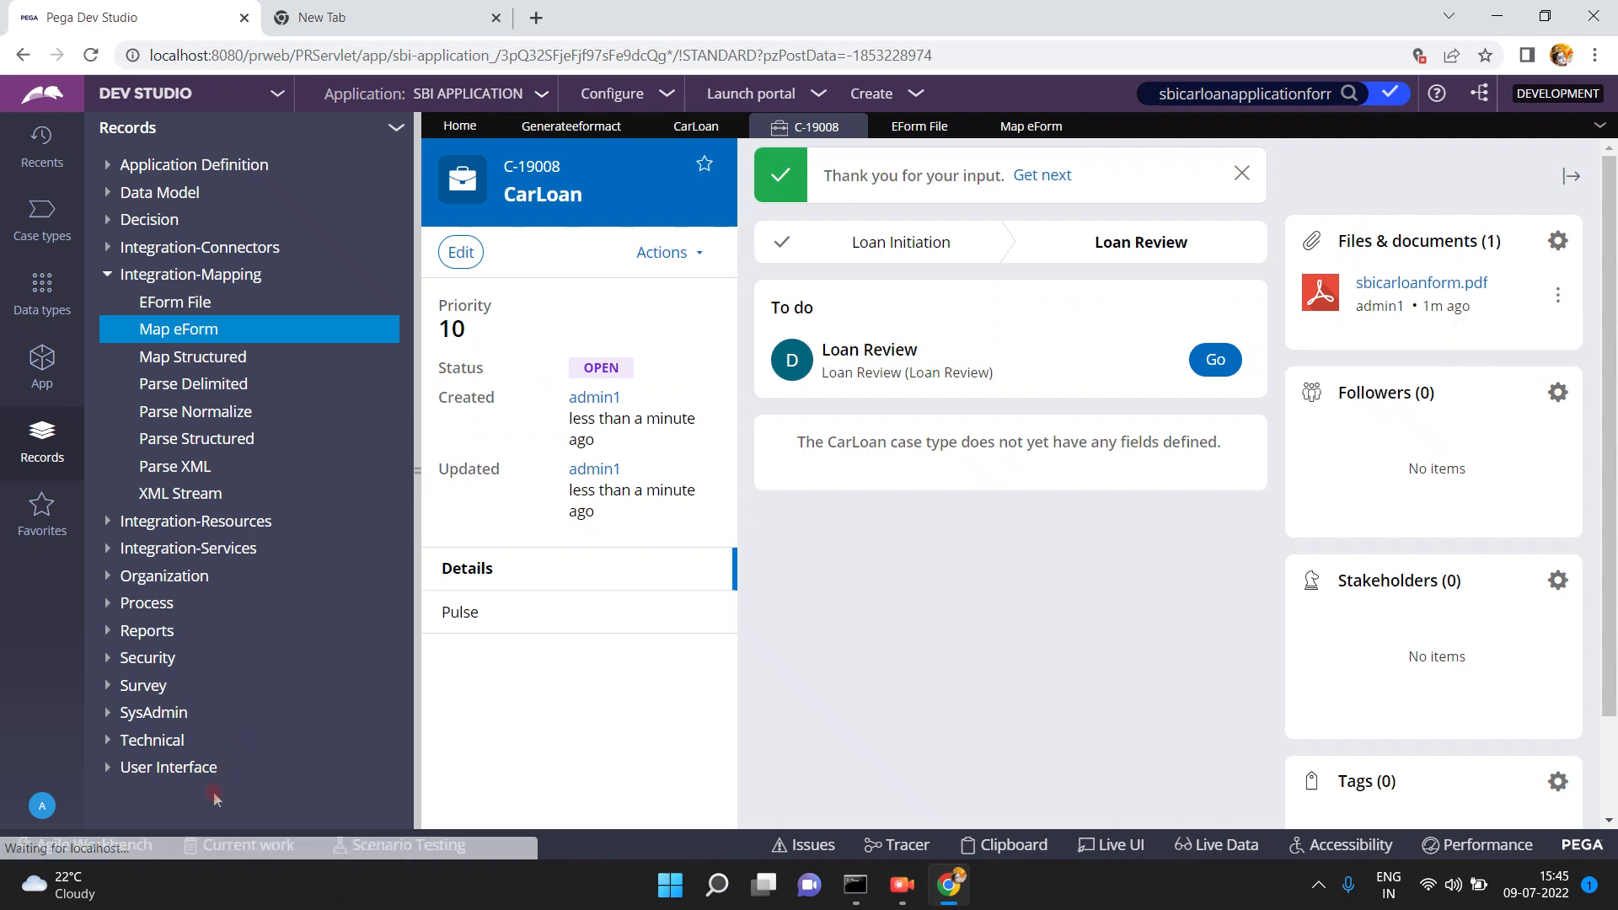
pyautogui.click(224, 831)
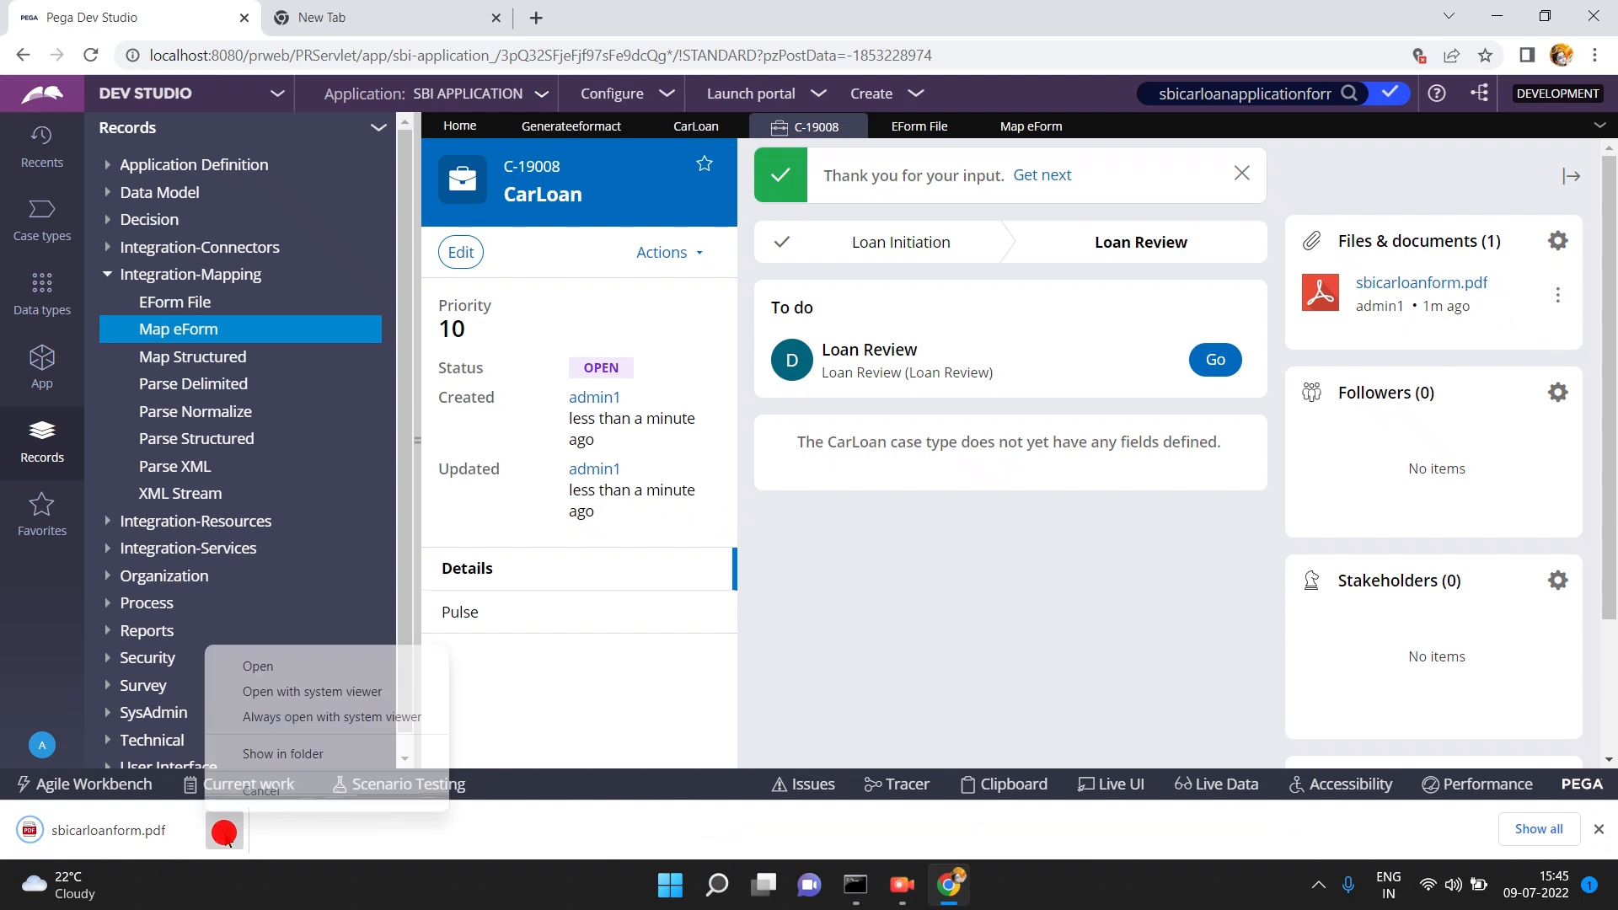
pyautogui.click(258, 667)
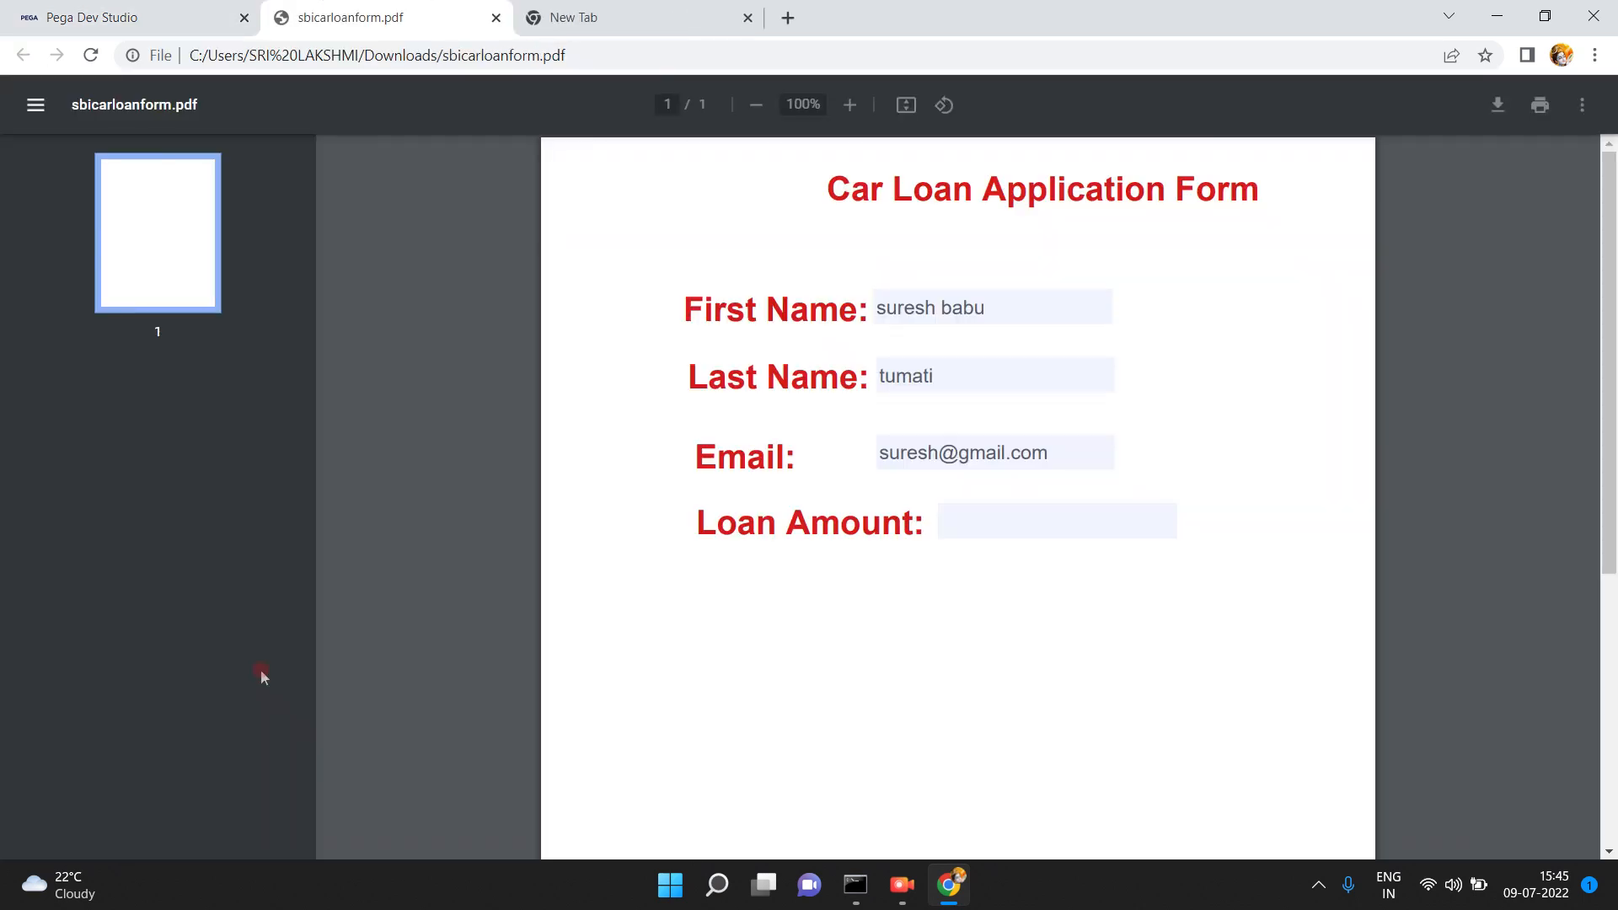
# - Check the PDF's empty Loan Amount field and switch back to Dev Studio
pyautogui.click(974, 508)
pyautogui.click(650, 473)
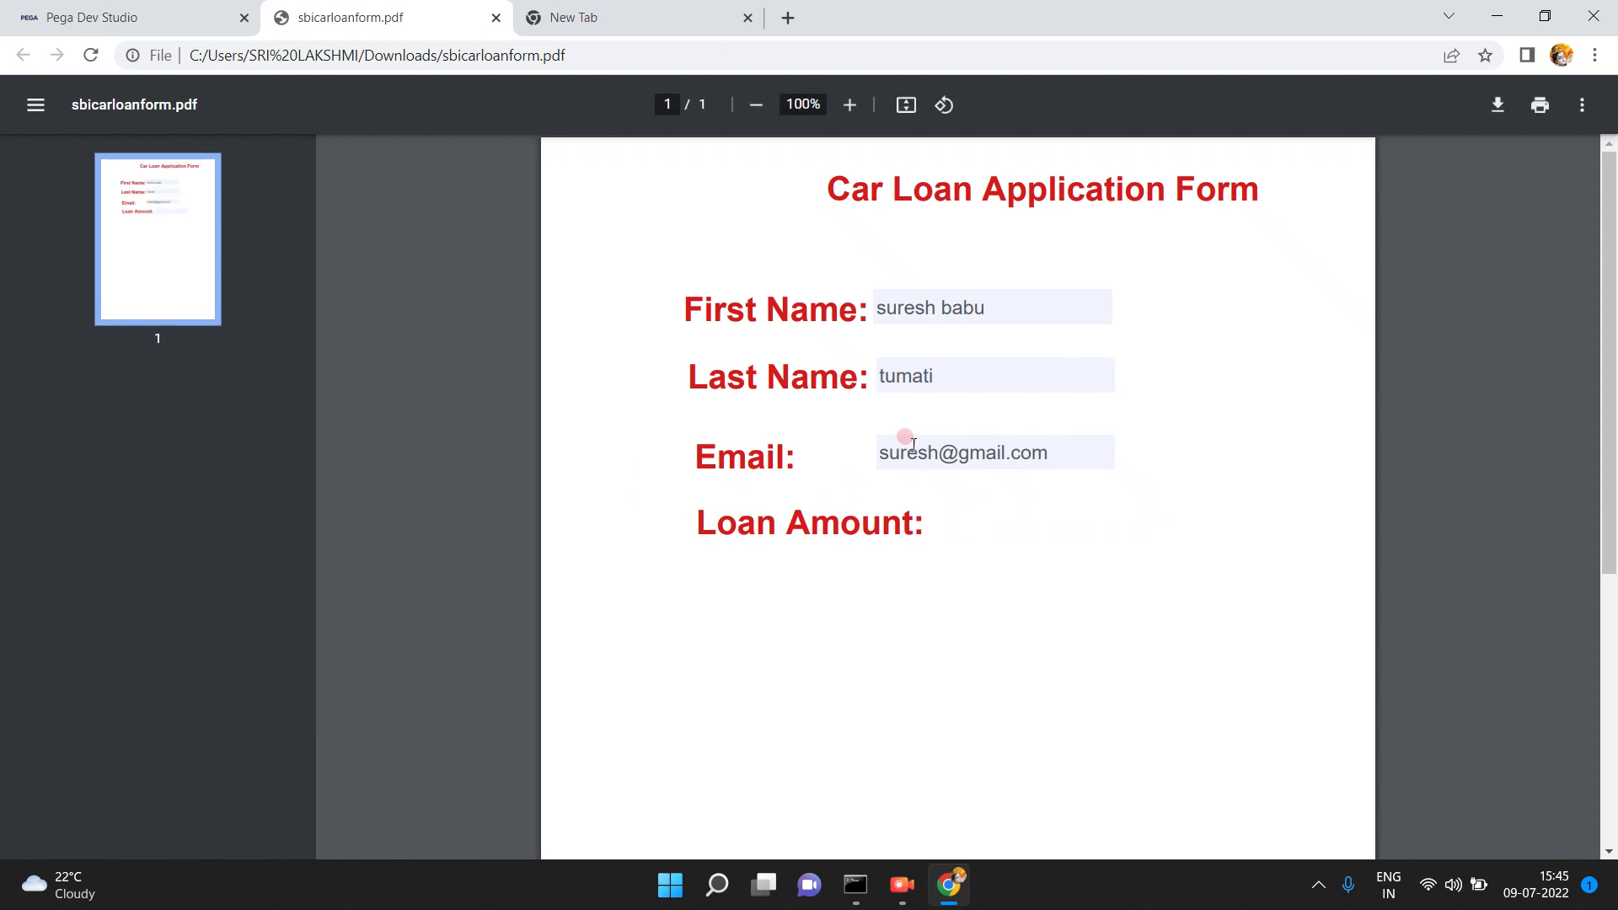
pyautogui.click(122, 20)
pyautogui.click(790, 228)
pyautogui.click(897, 533)
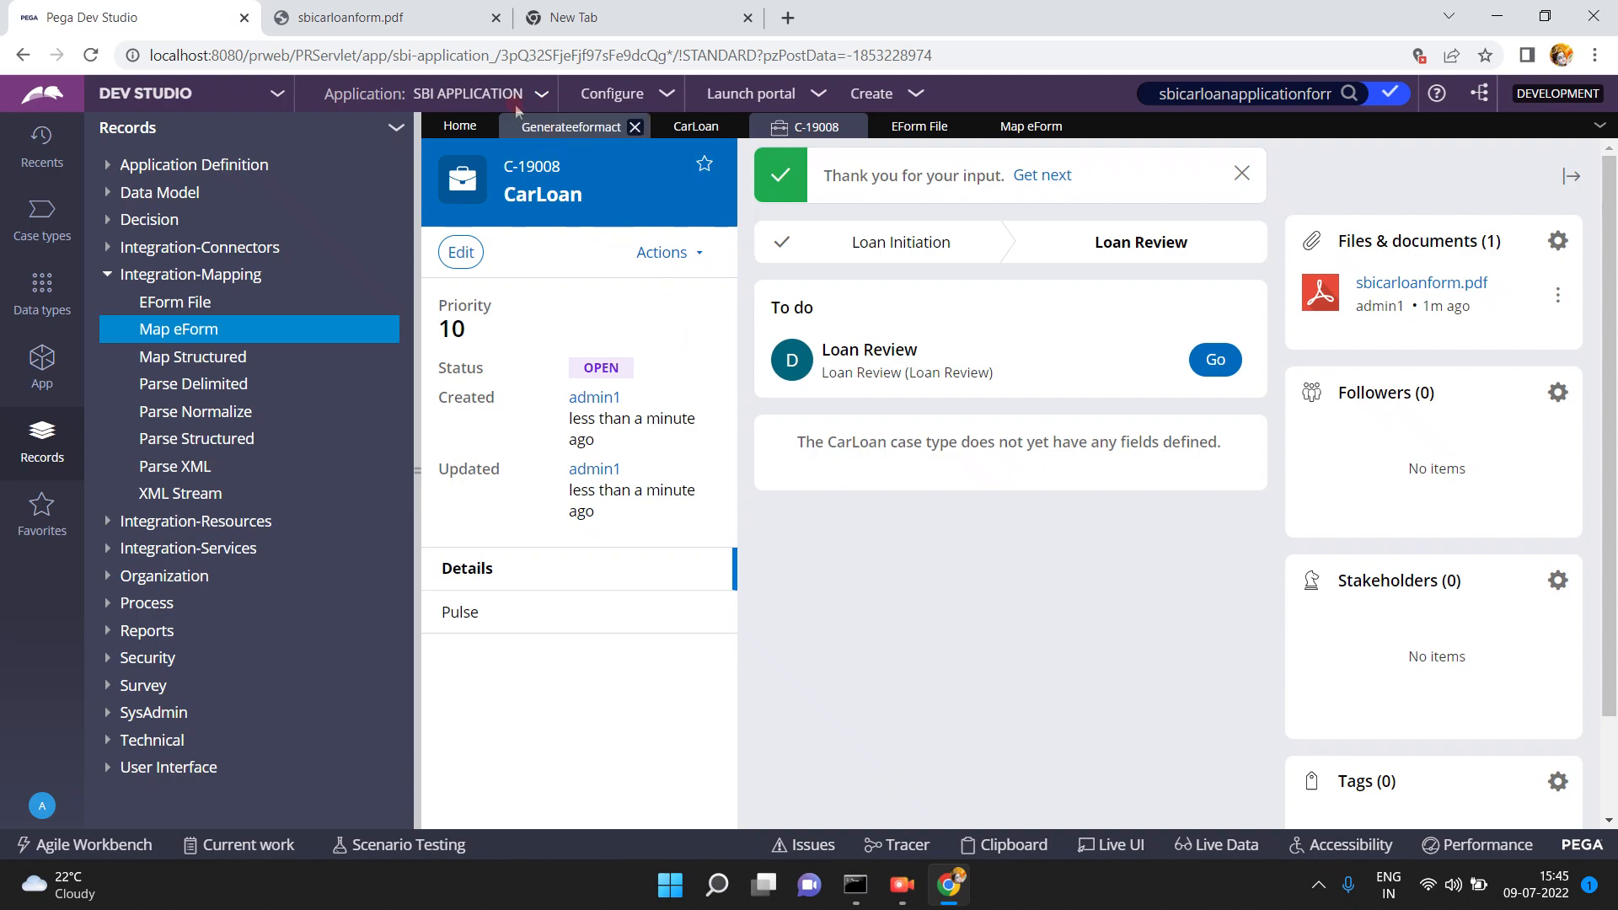
# - Inspect the PDF's First Name, Last Name, Email and empty Loan Amount fields, then return to the case
pyautogui.click(434, 16)
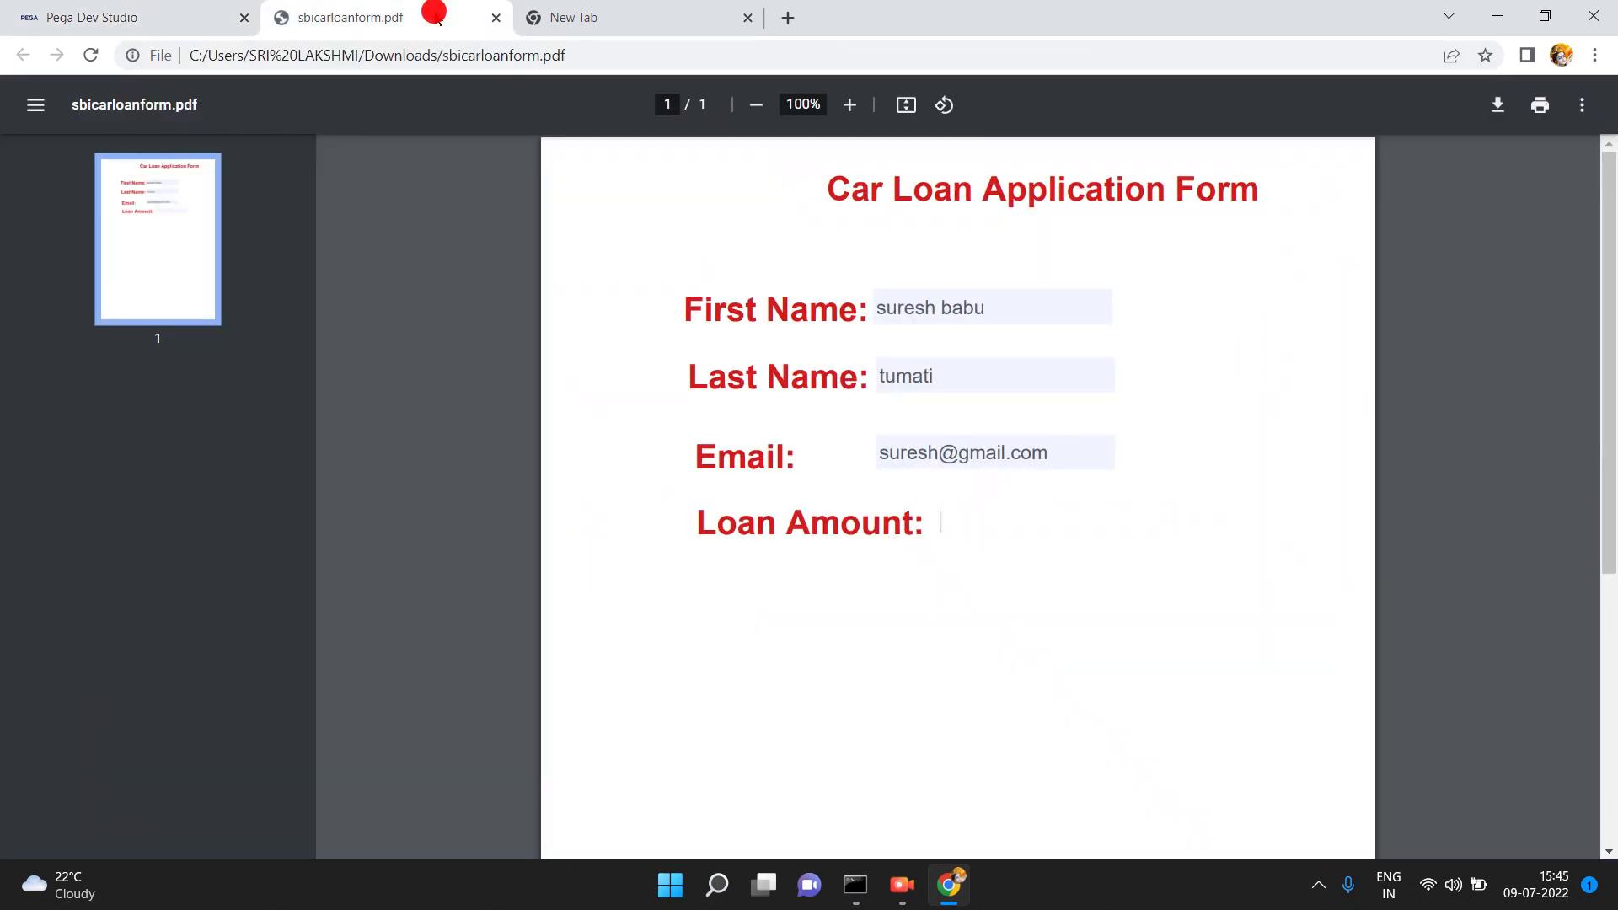
pyautogui.tripleClick(1007, 293)
pyautogui.click(939, 379)
pyautogui.doubleClick(943, 382)
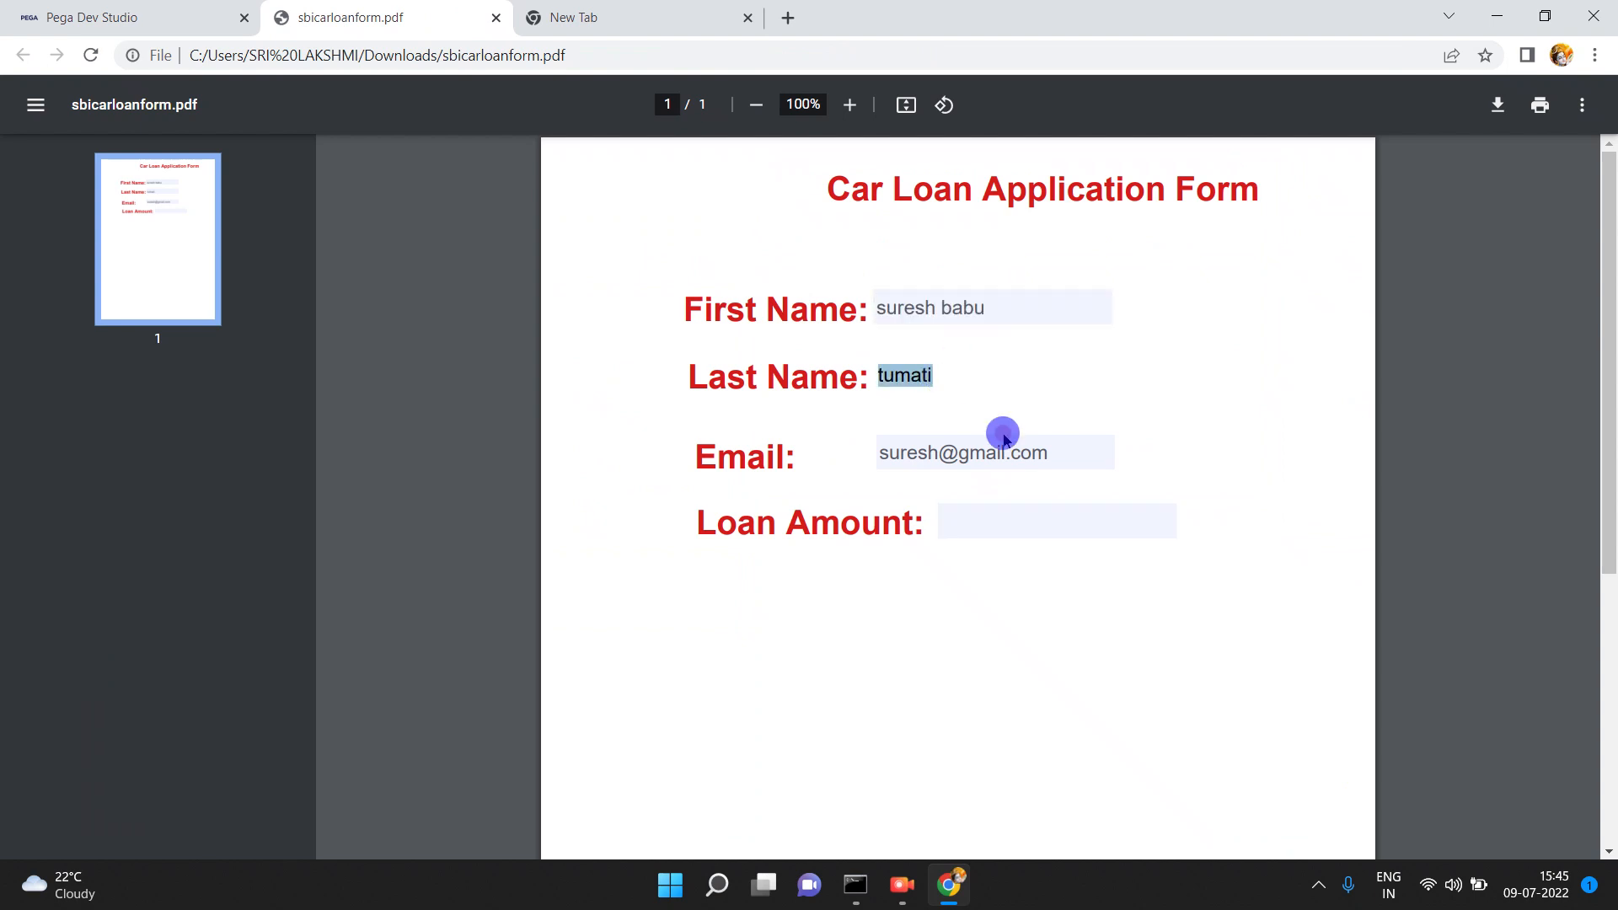
pyautogui.click(1069, 461)
pyautogui.click(1016, 520)
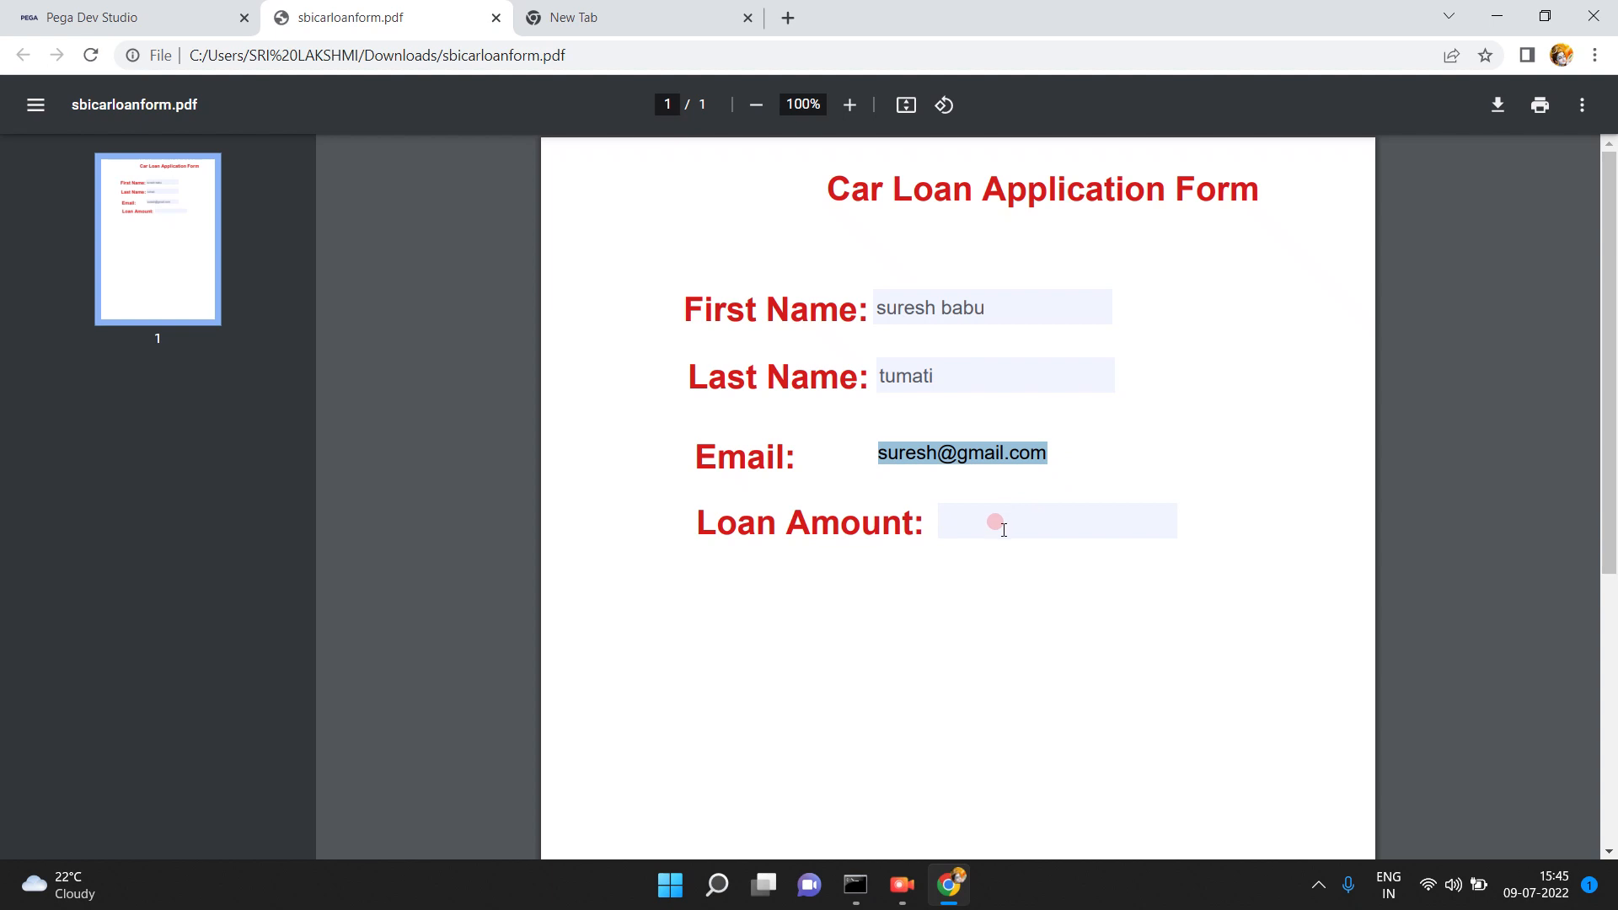
pyautogui.click(162, 16)
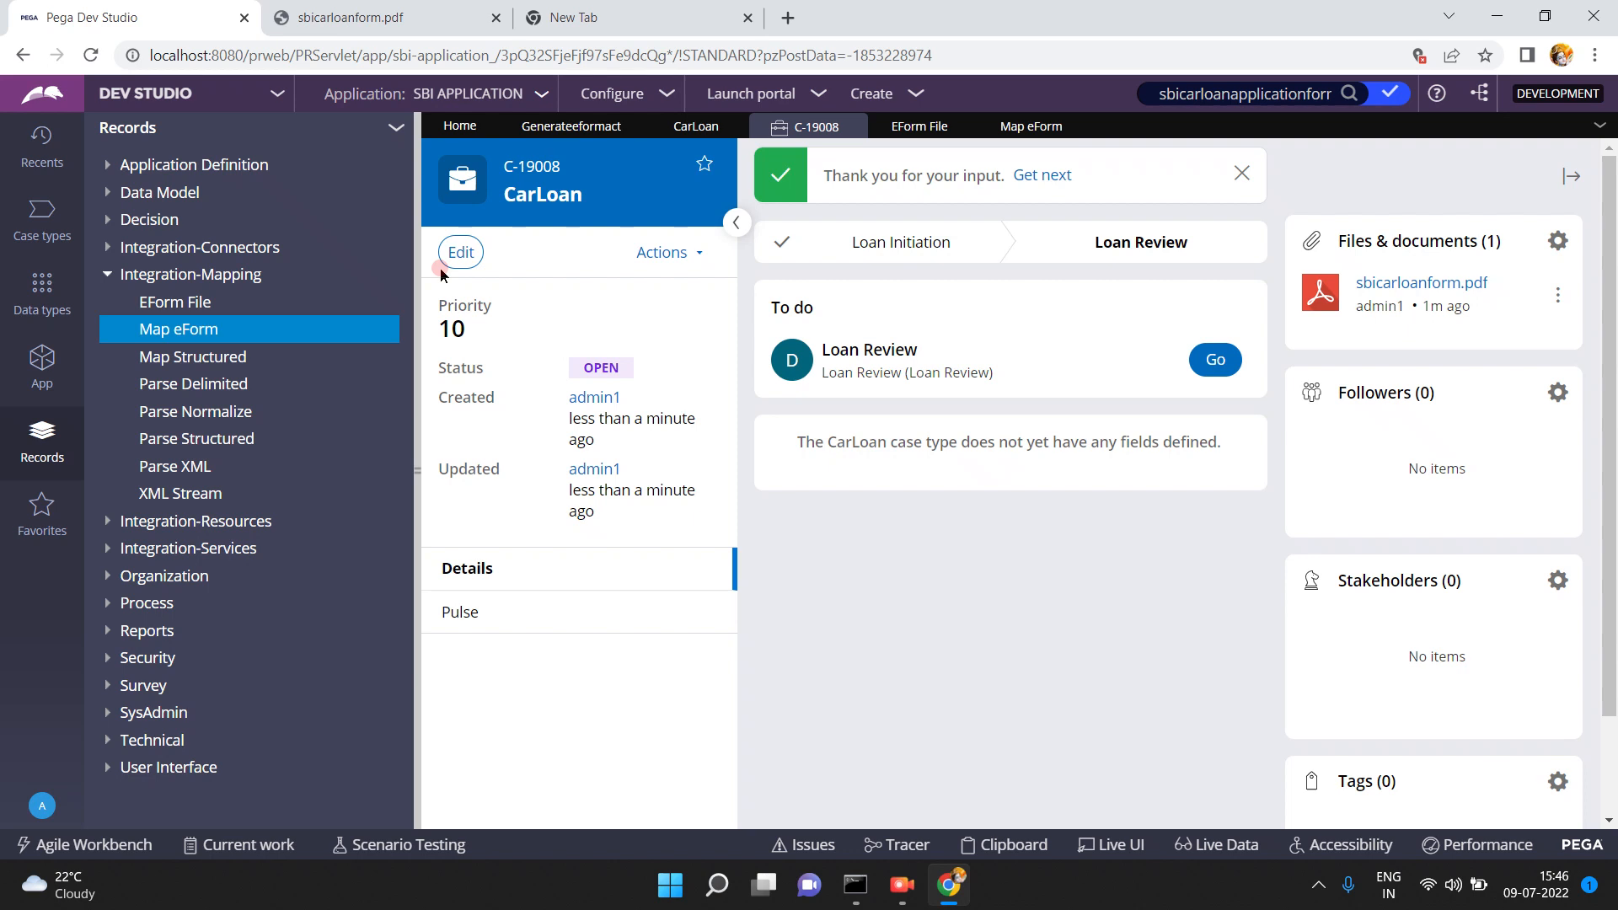
# - Search Google for the Aadhaar card application form and open the uidai.gov.in enrolment PDF
pyautogui.click(588, 26)
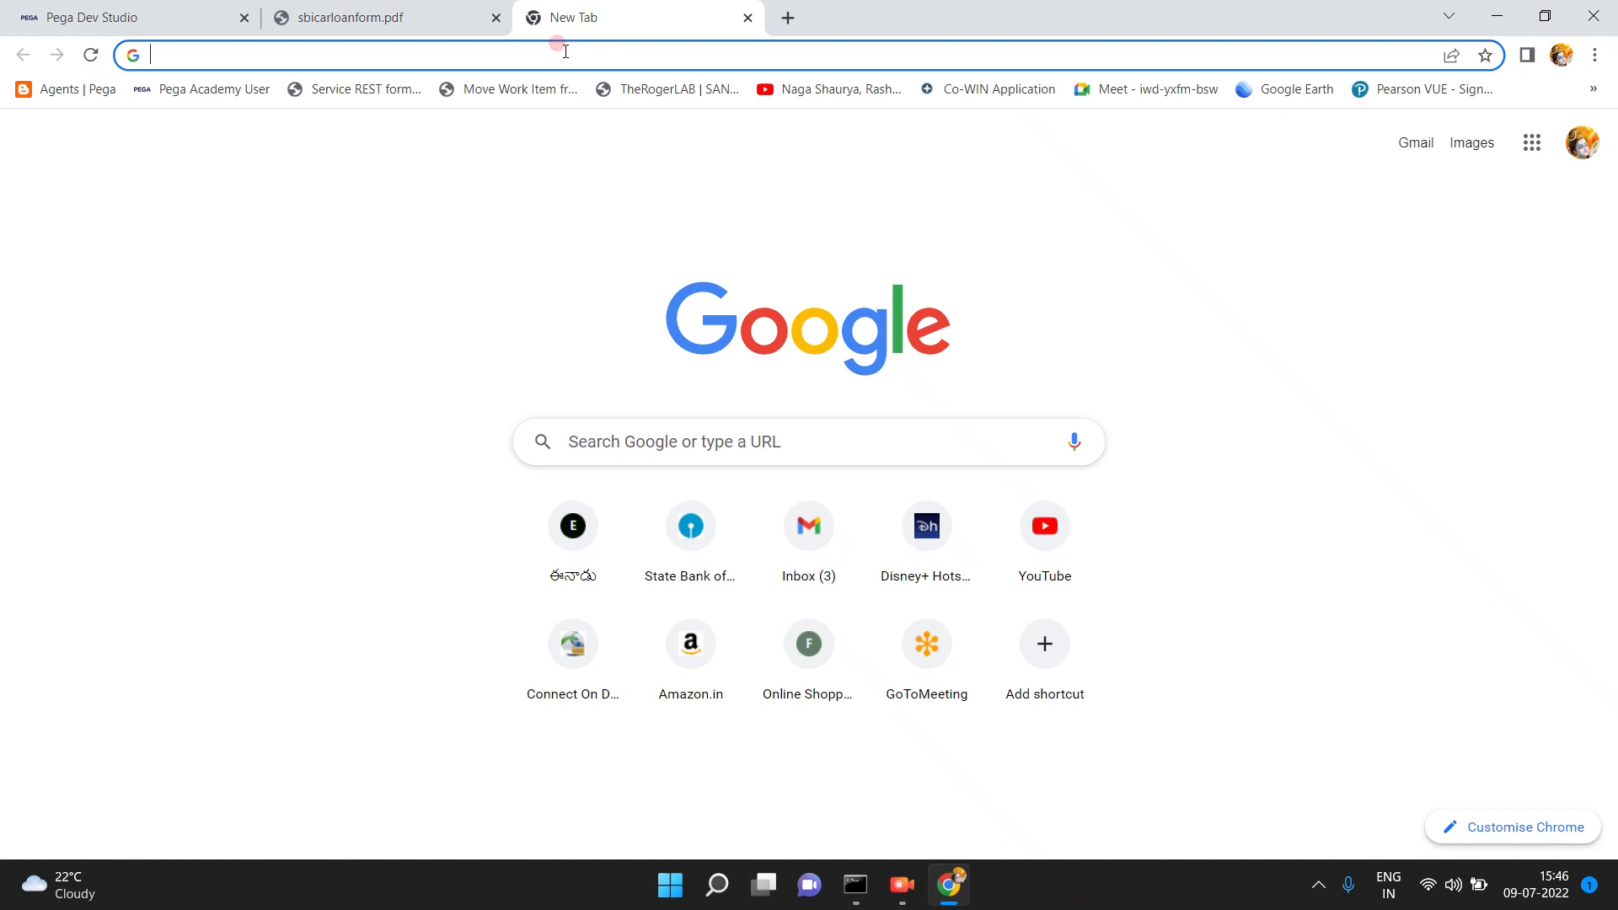
pyautogui.click(565, 52)
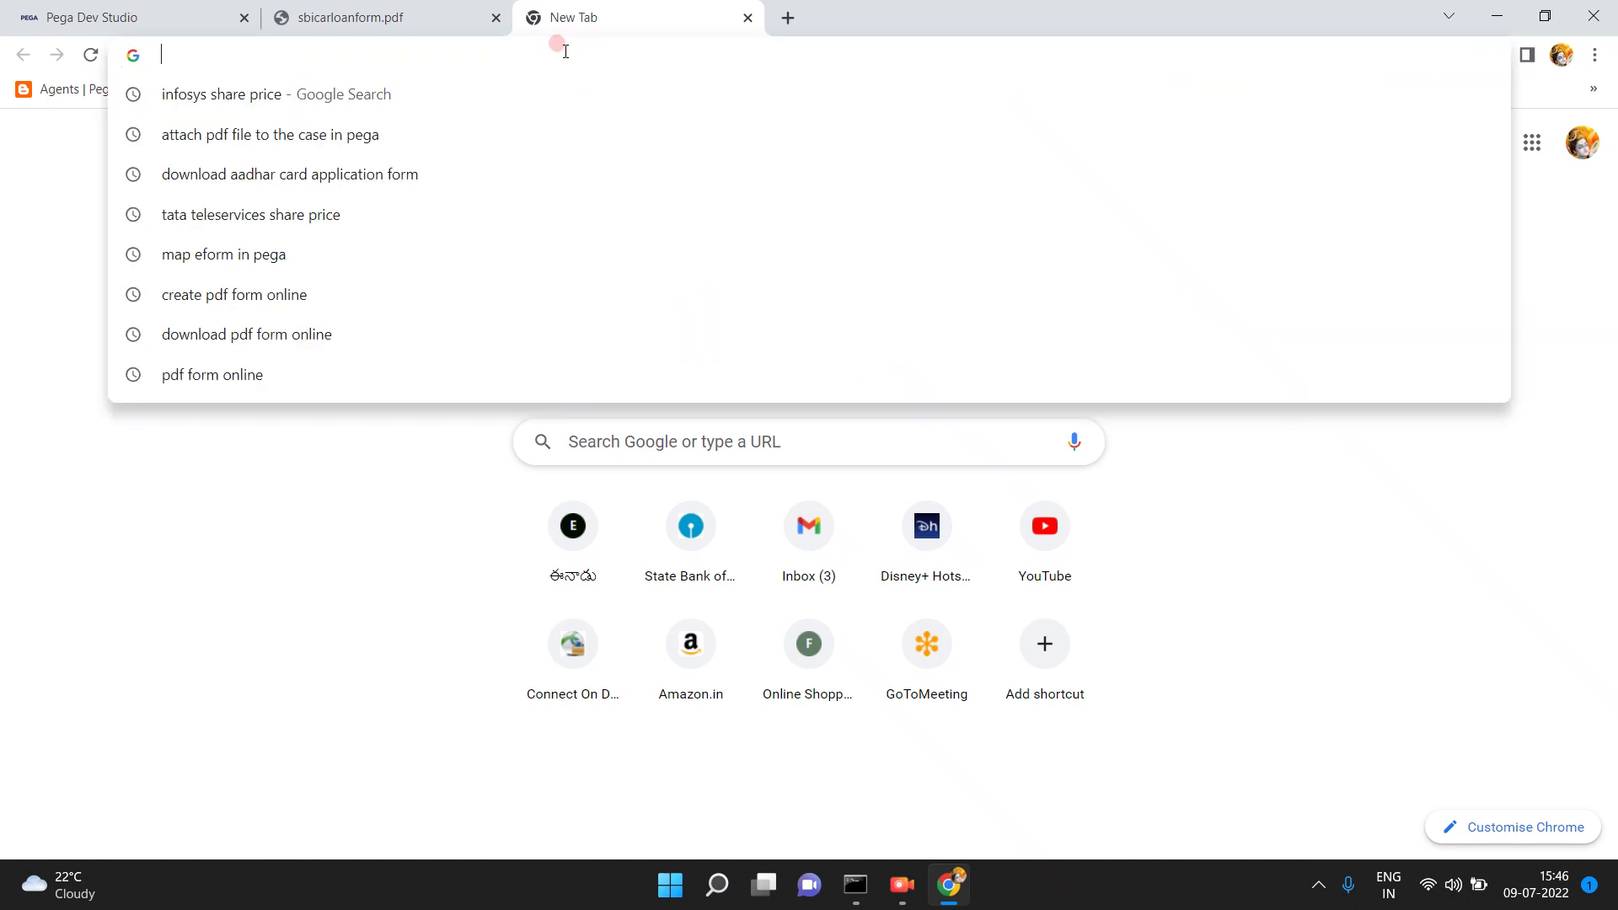
pyautogui.write('aa')
pyautogui.press('BackSpace')
pyautogui.press('BackSpace')
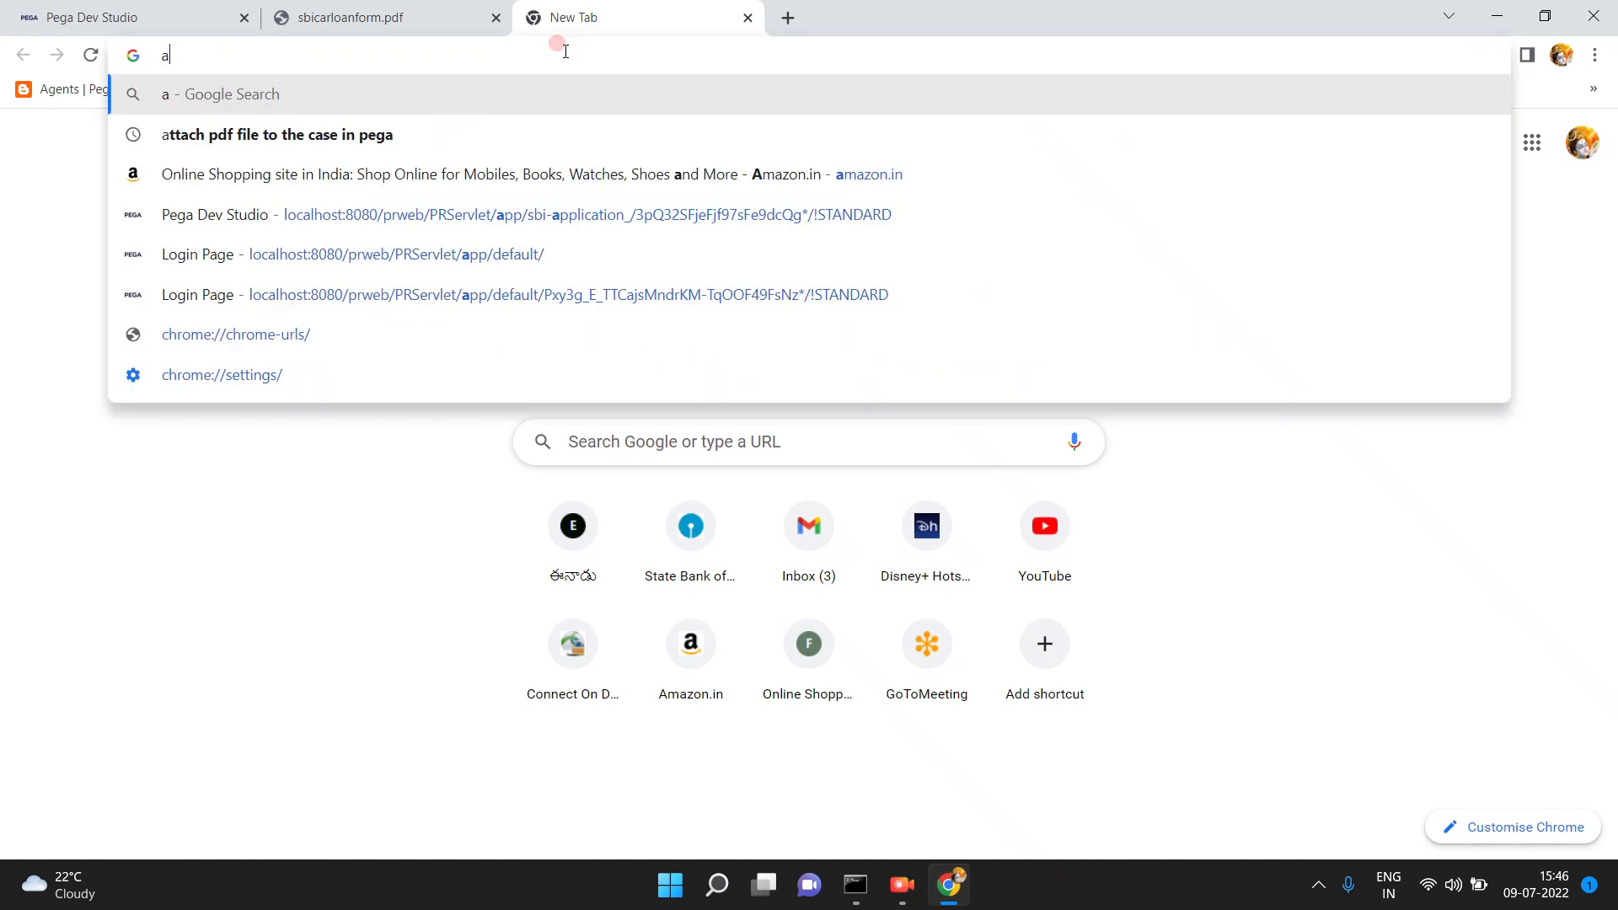
pyautogui.write('d')
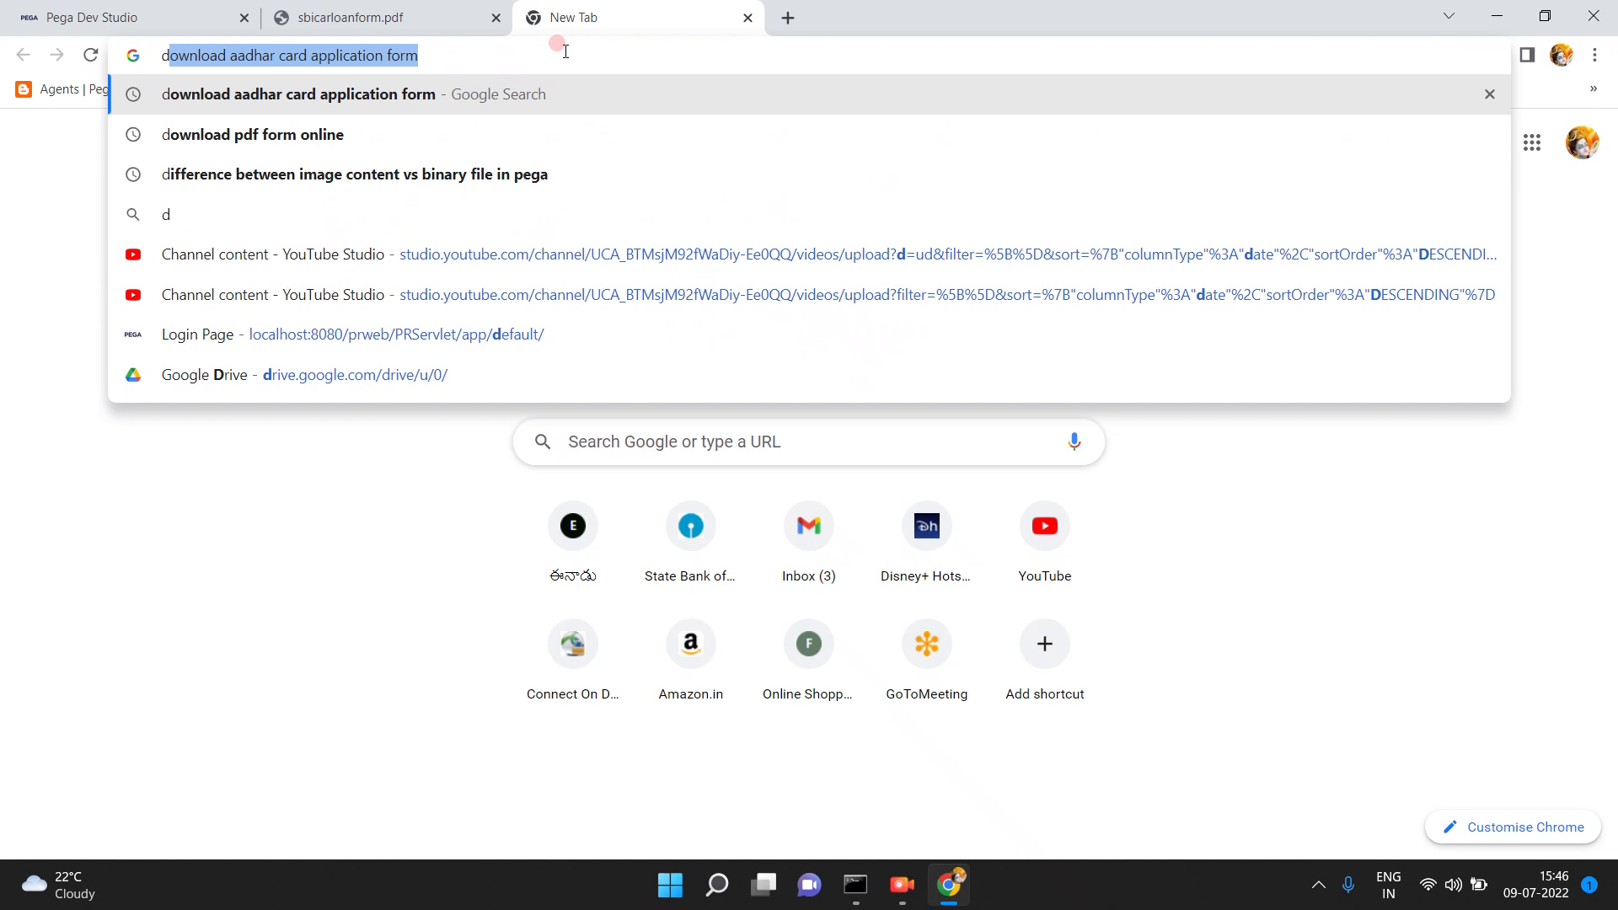
pyautogui.press('Return')
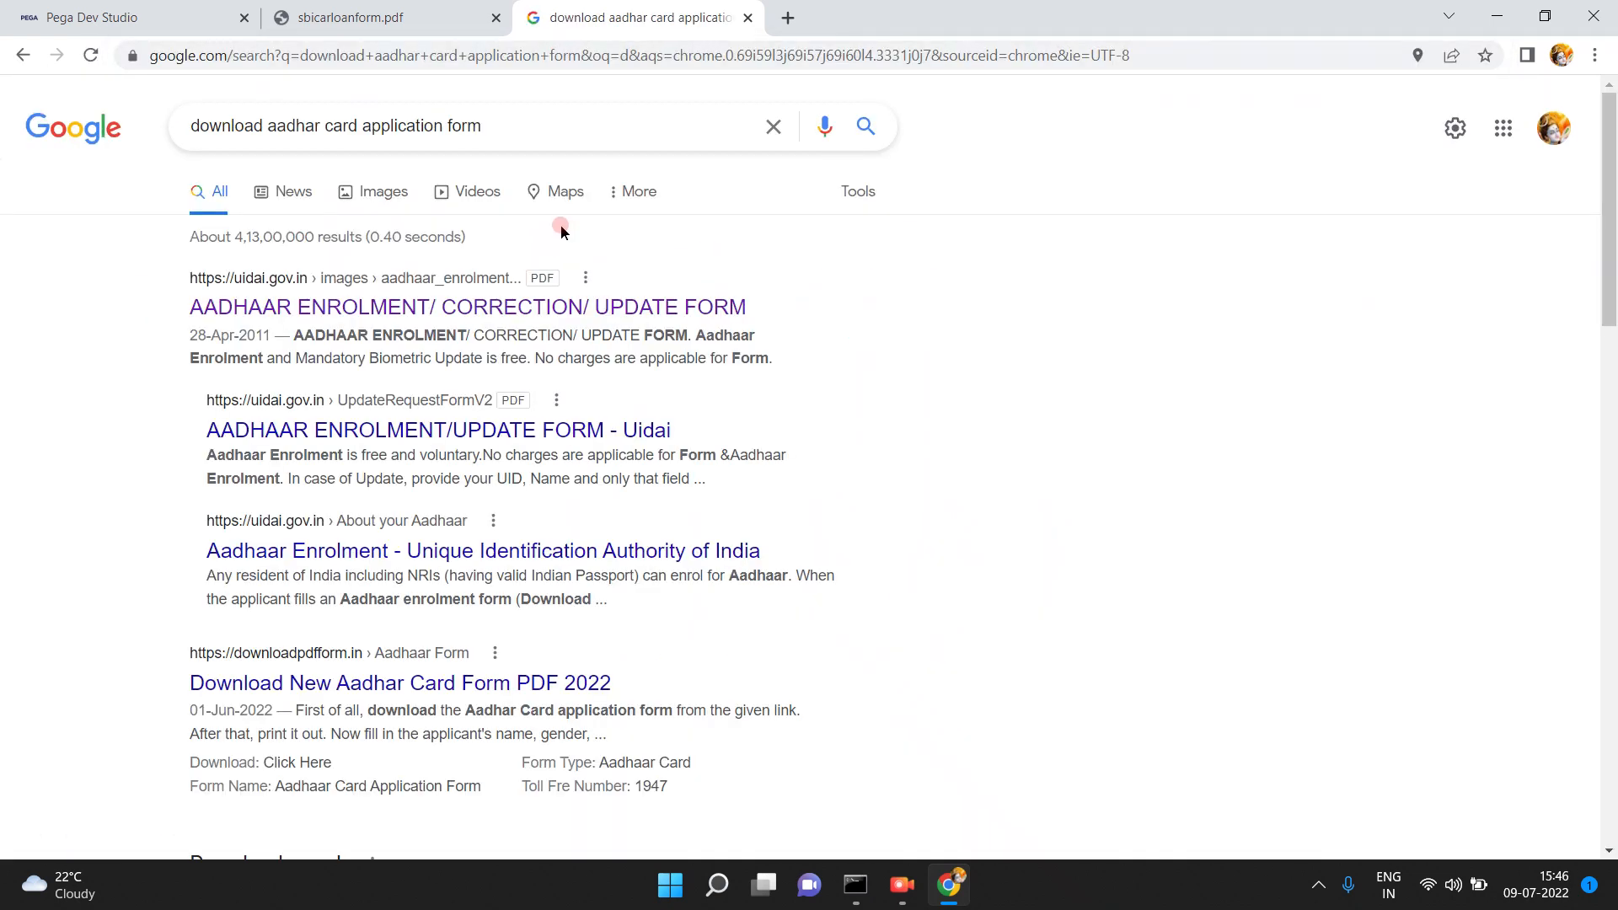
pyautogui.click(358, 310)
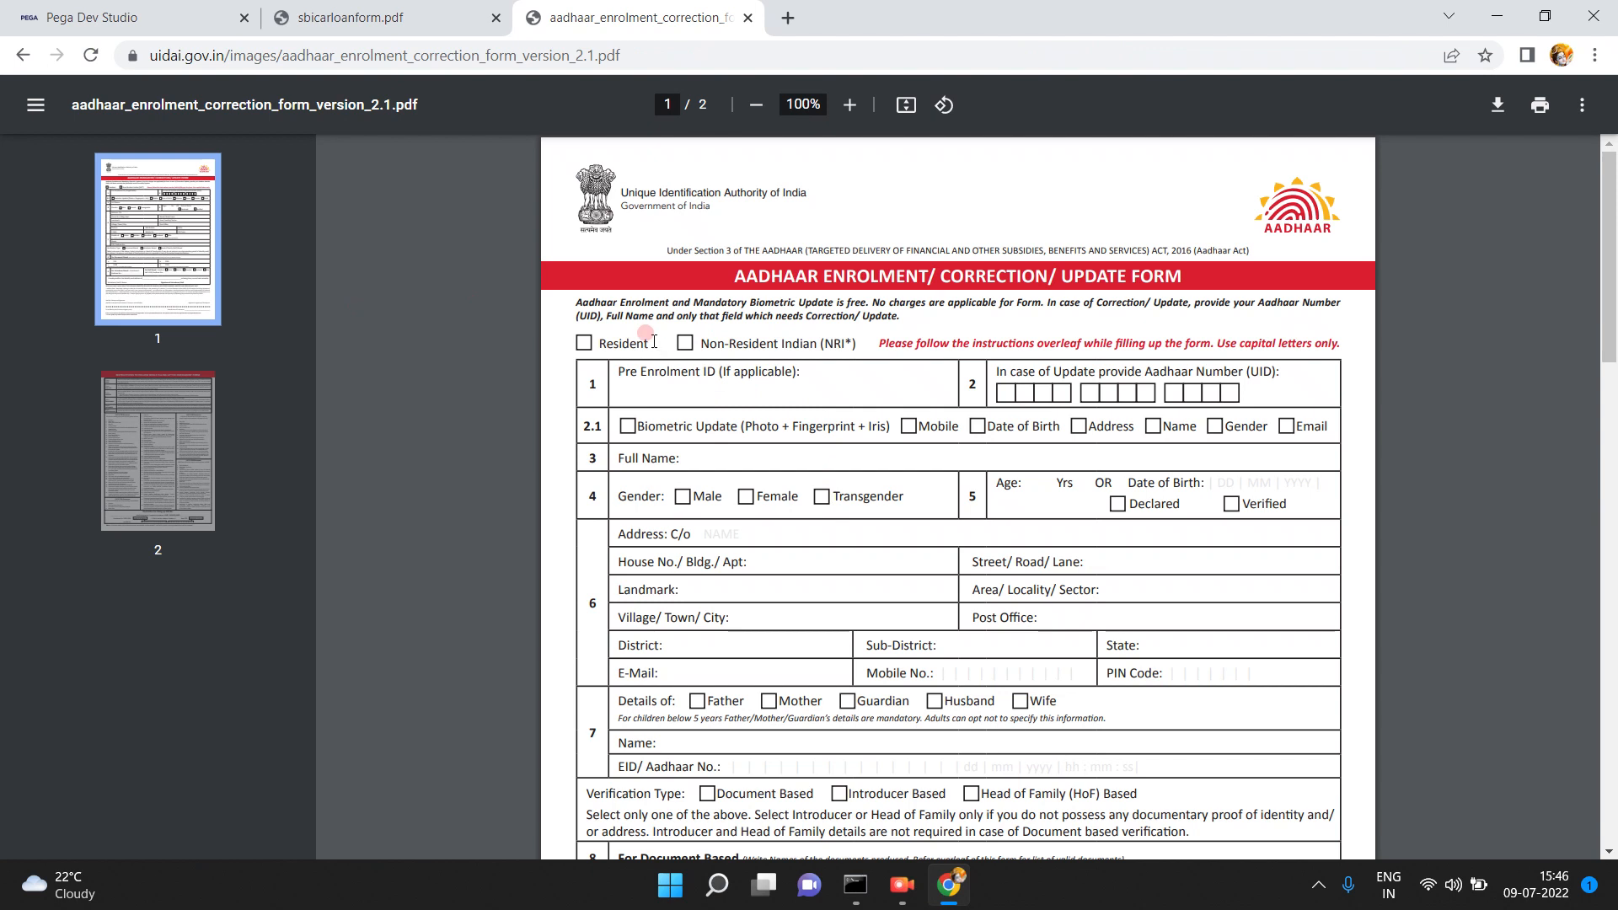
pyautogui.moveTo(1609, 312); pyautogui.dragTo(1611, 219)
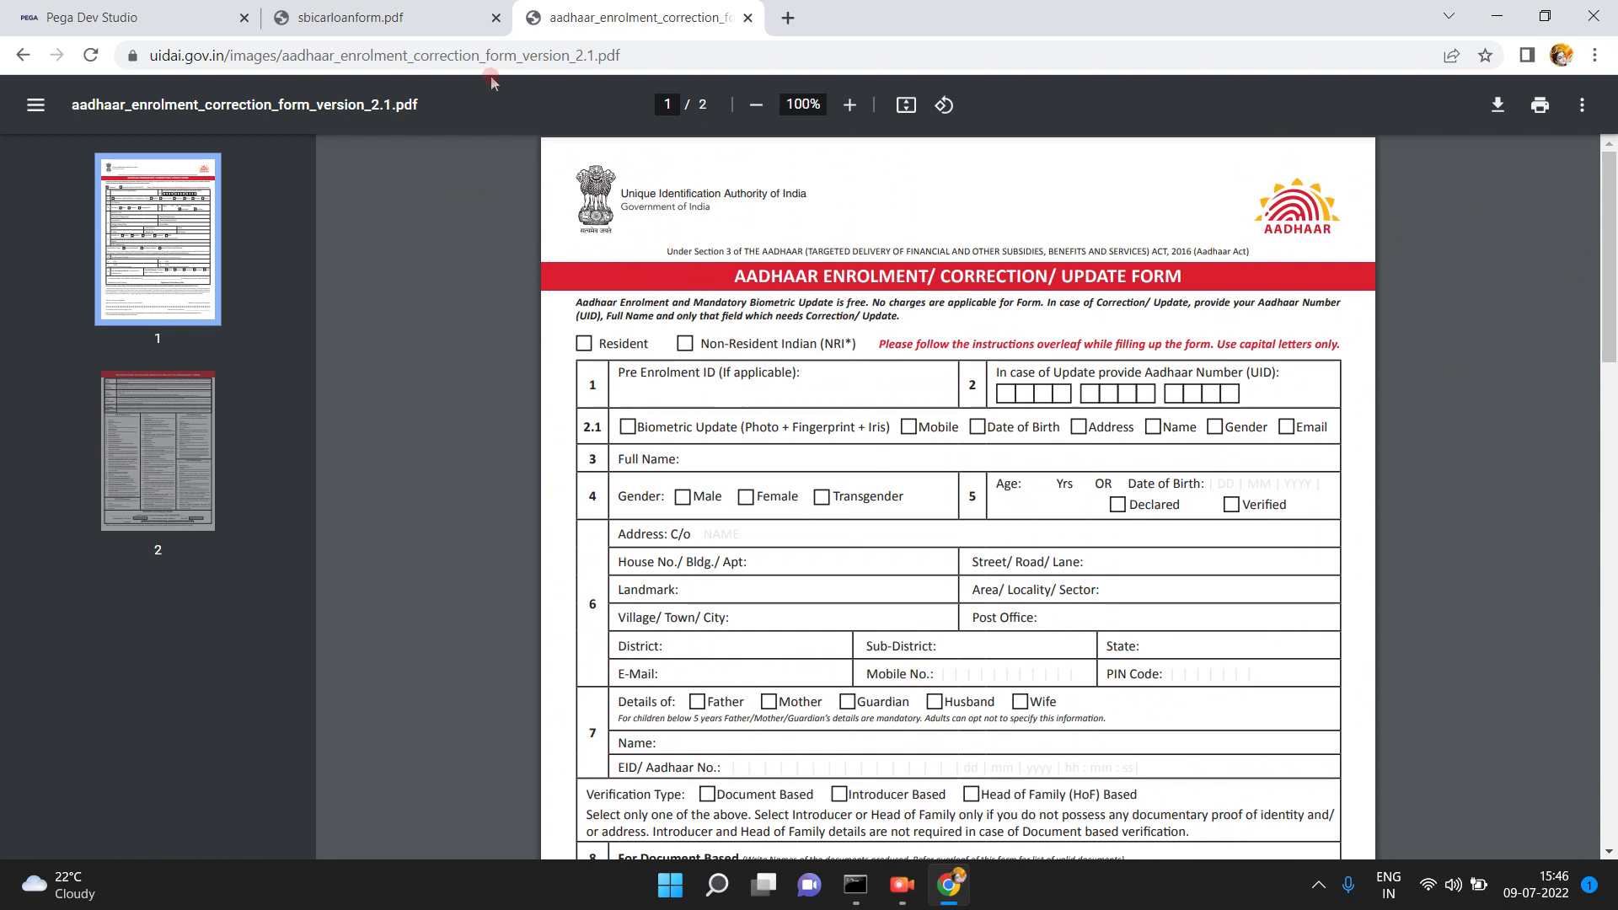
pyautogui.click(105, 23)
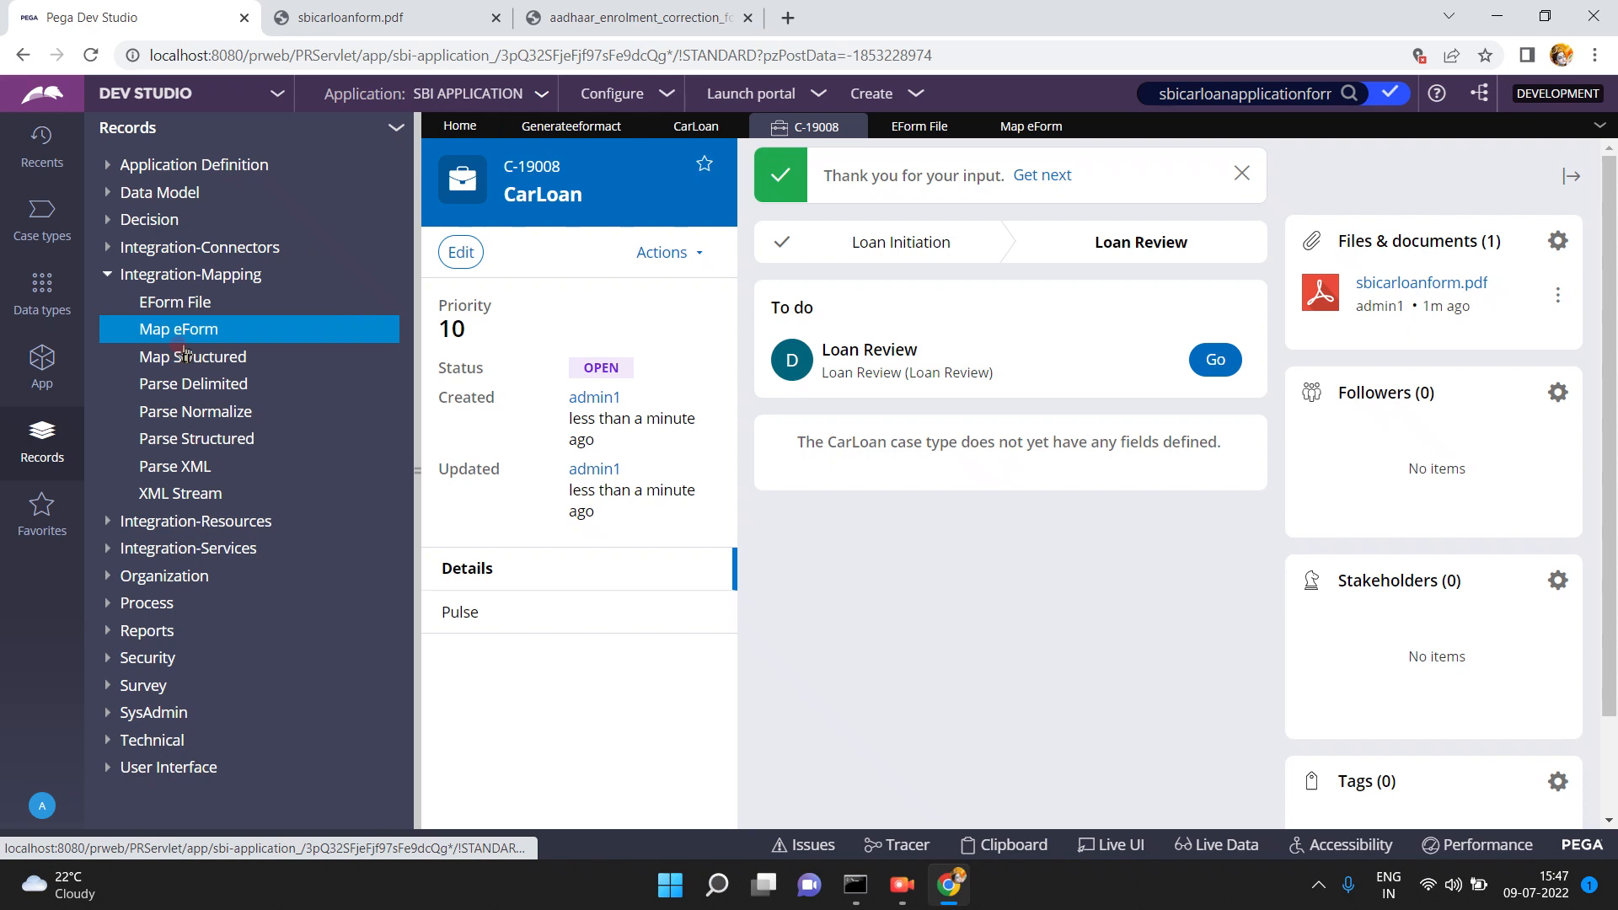
# - Start a new EForm File record with label and file name aadhar
pyautogui.click(179, 302)
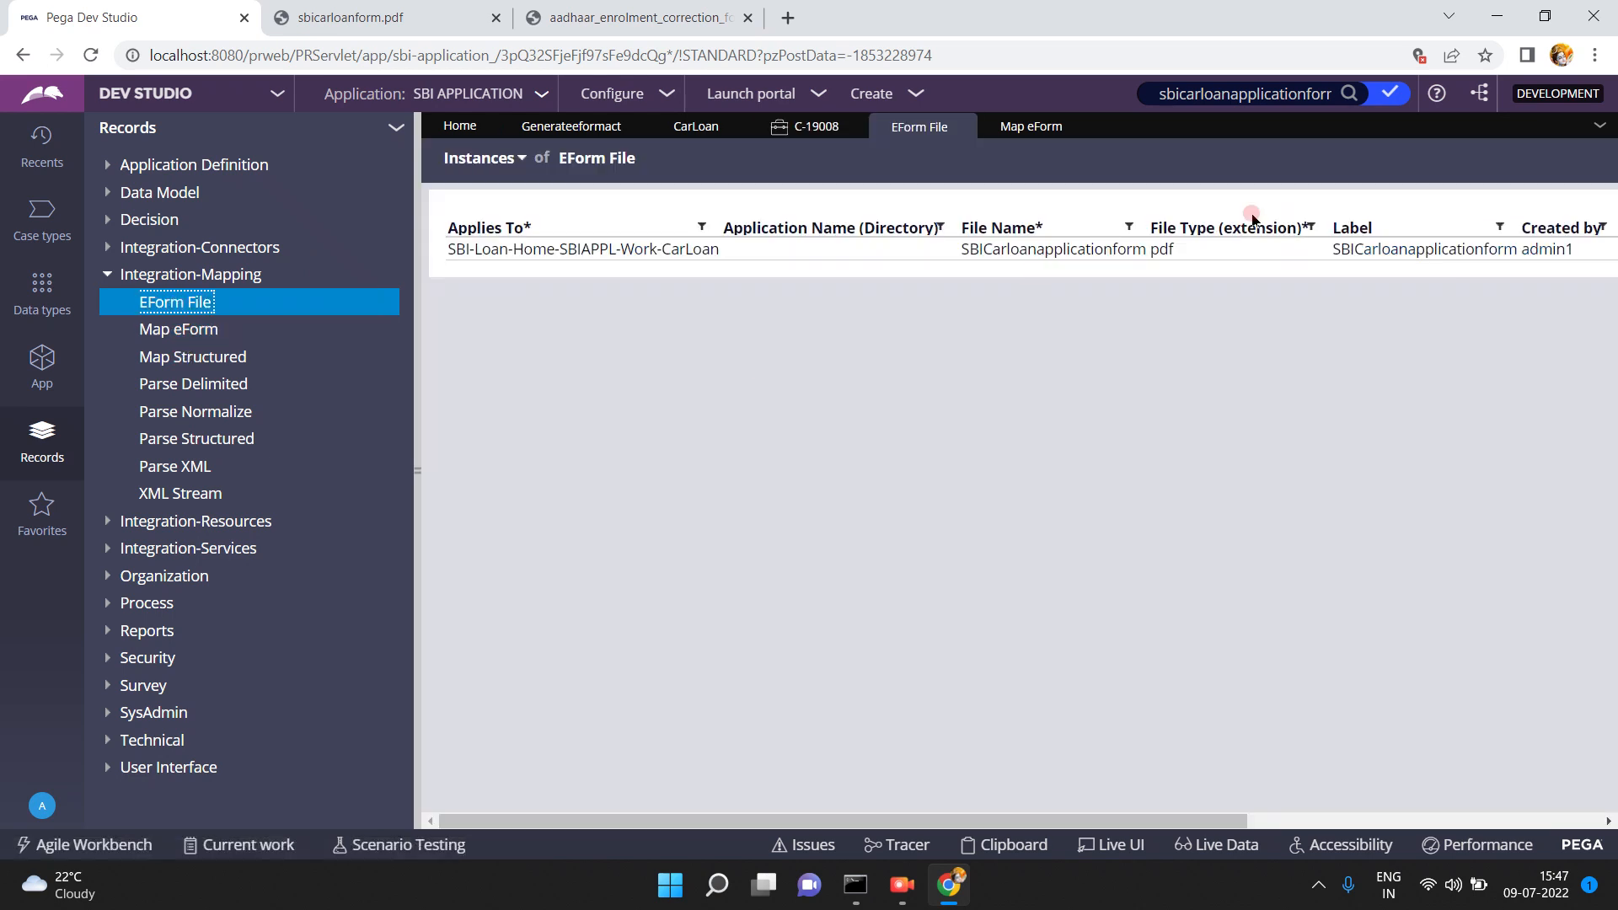
pyautogui.click(415, 472)
pyautogui.click(1496, 158)
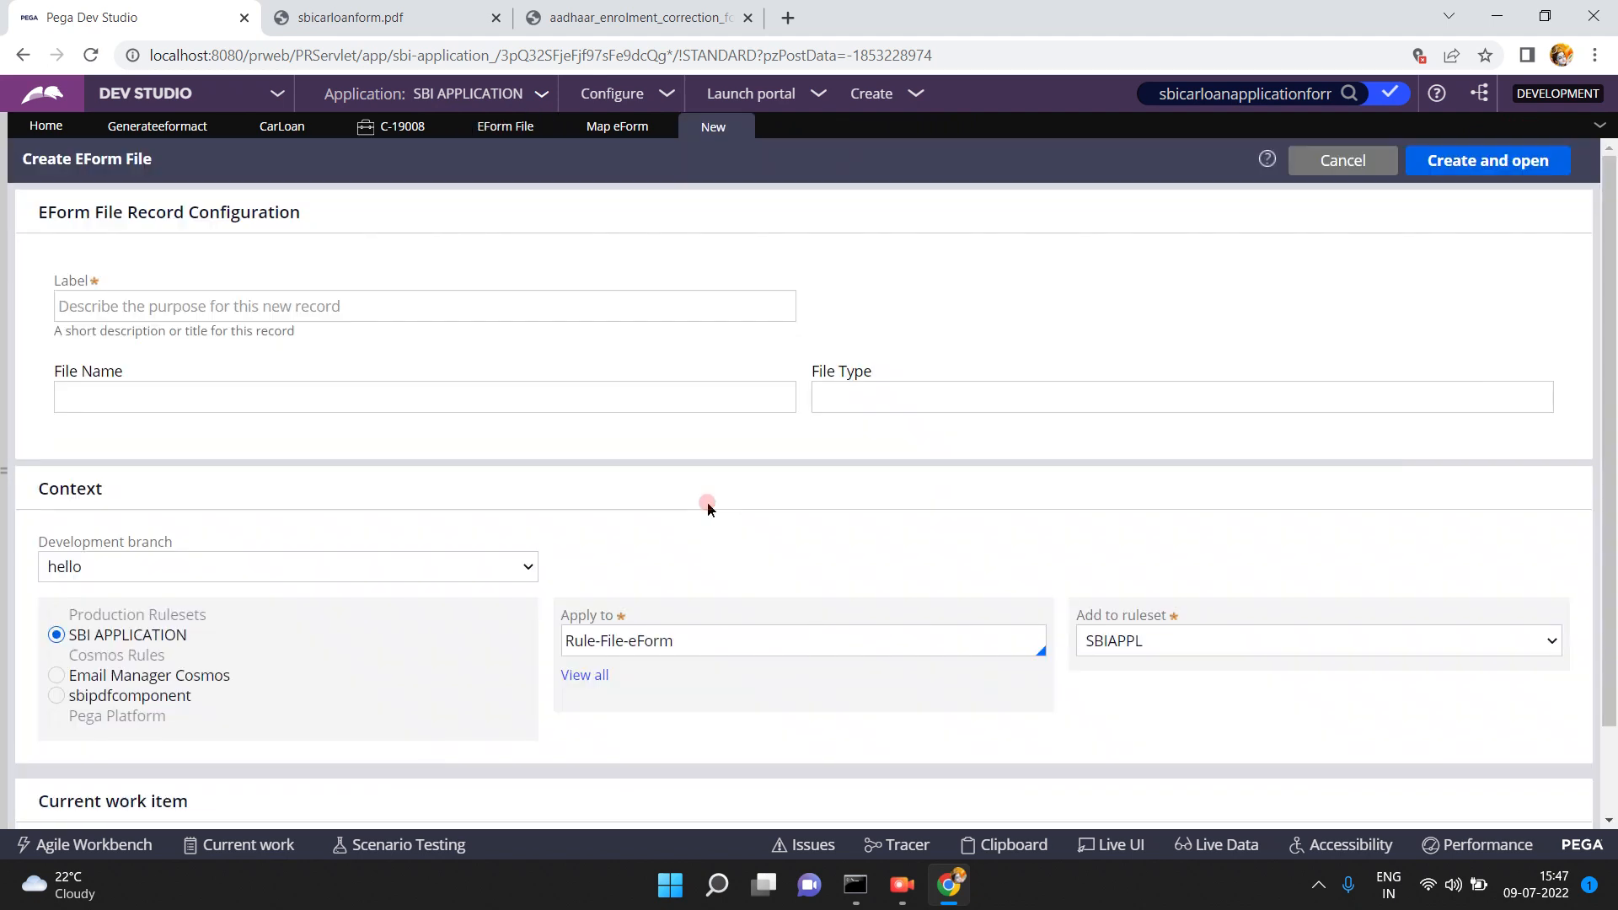
pyautogui.click(339, 398)
pyautogui.click(439, 297)
pyautogui.write('aadhar')
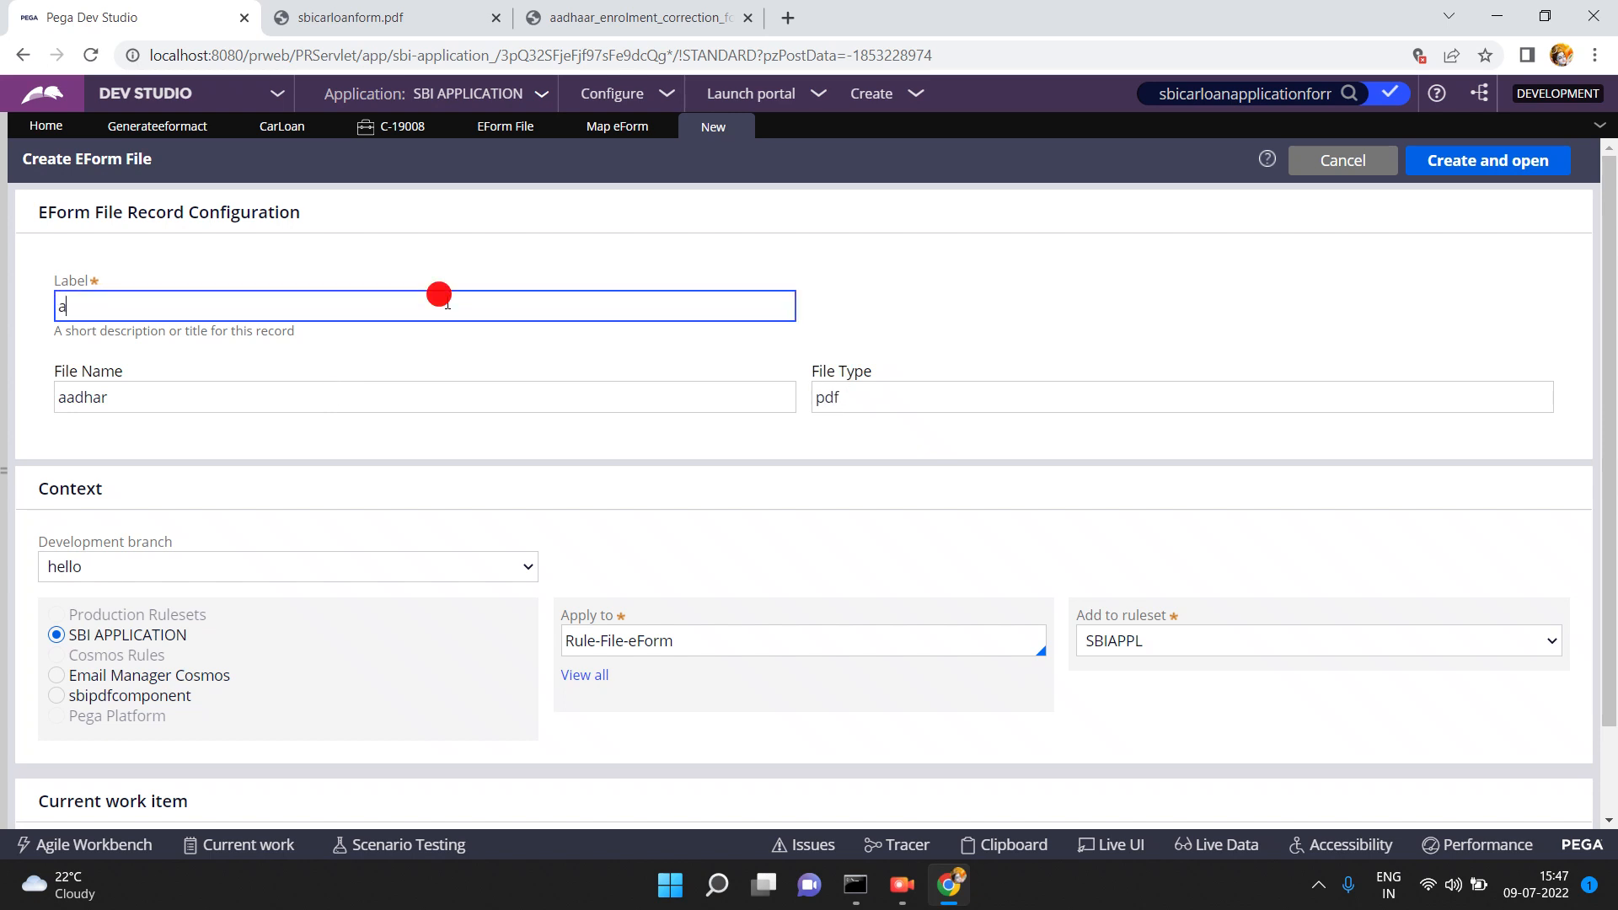
# - Choose no branch, apply the record to the CarLoan class, and create it
pyautogui.click(123, 566)
pyautogui.click(95, 618)
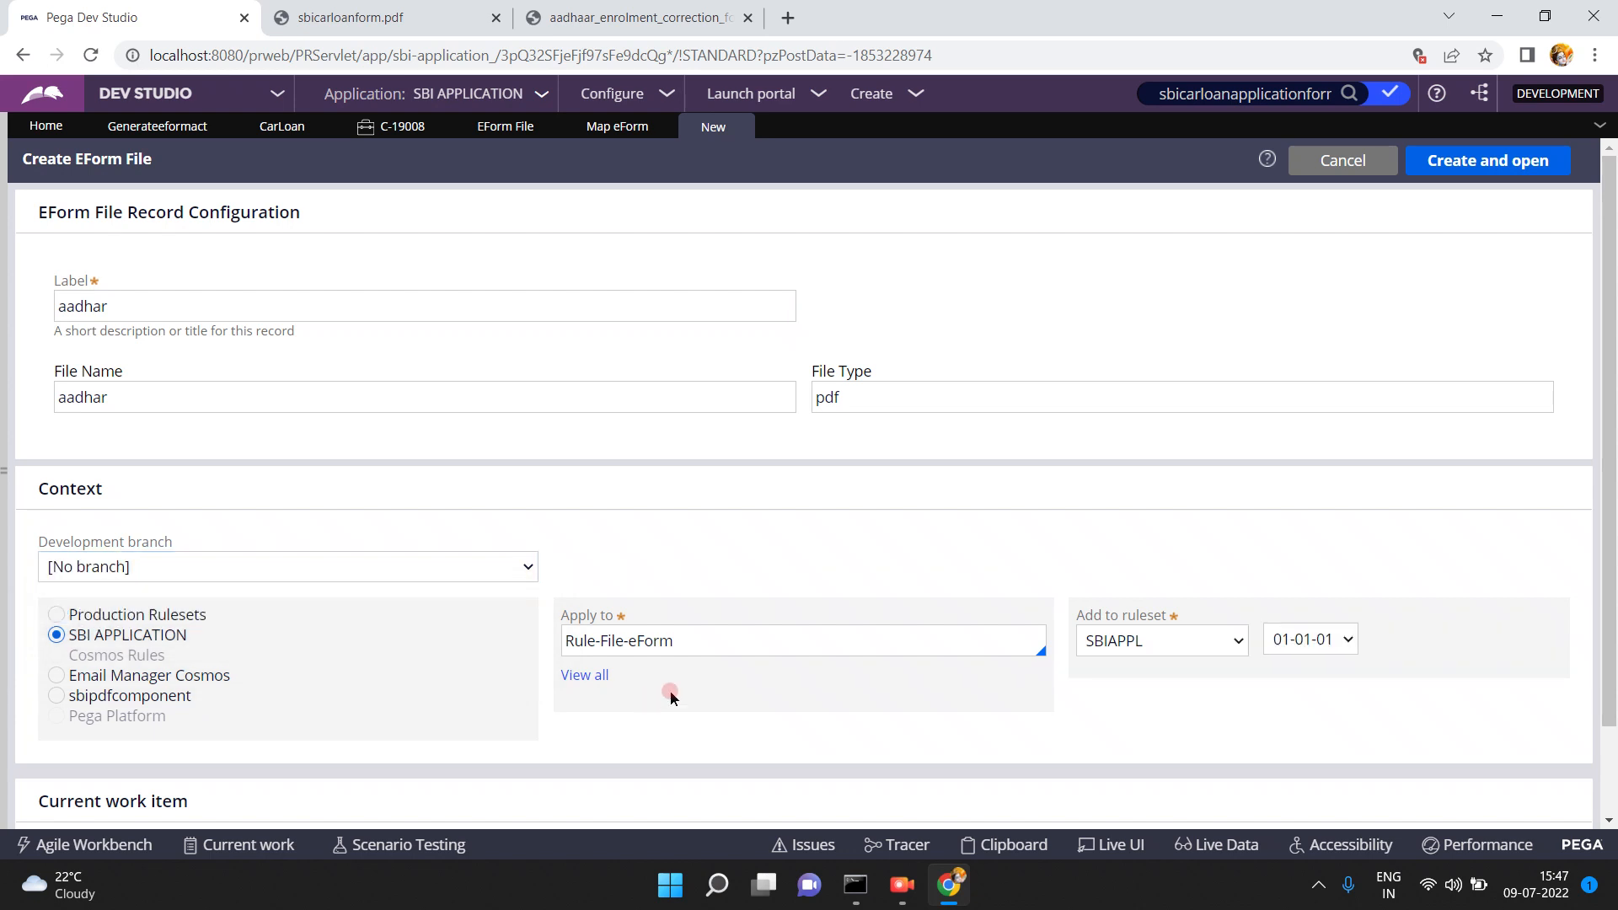
pyautogui.tripleClick(706, 638)
pyautogui.write('S')
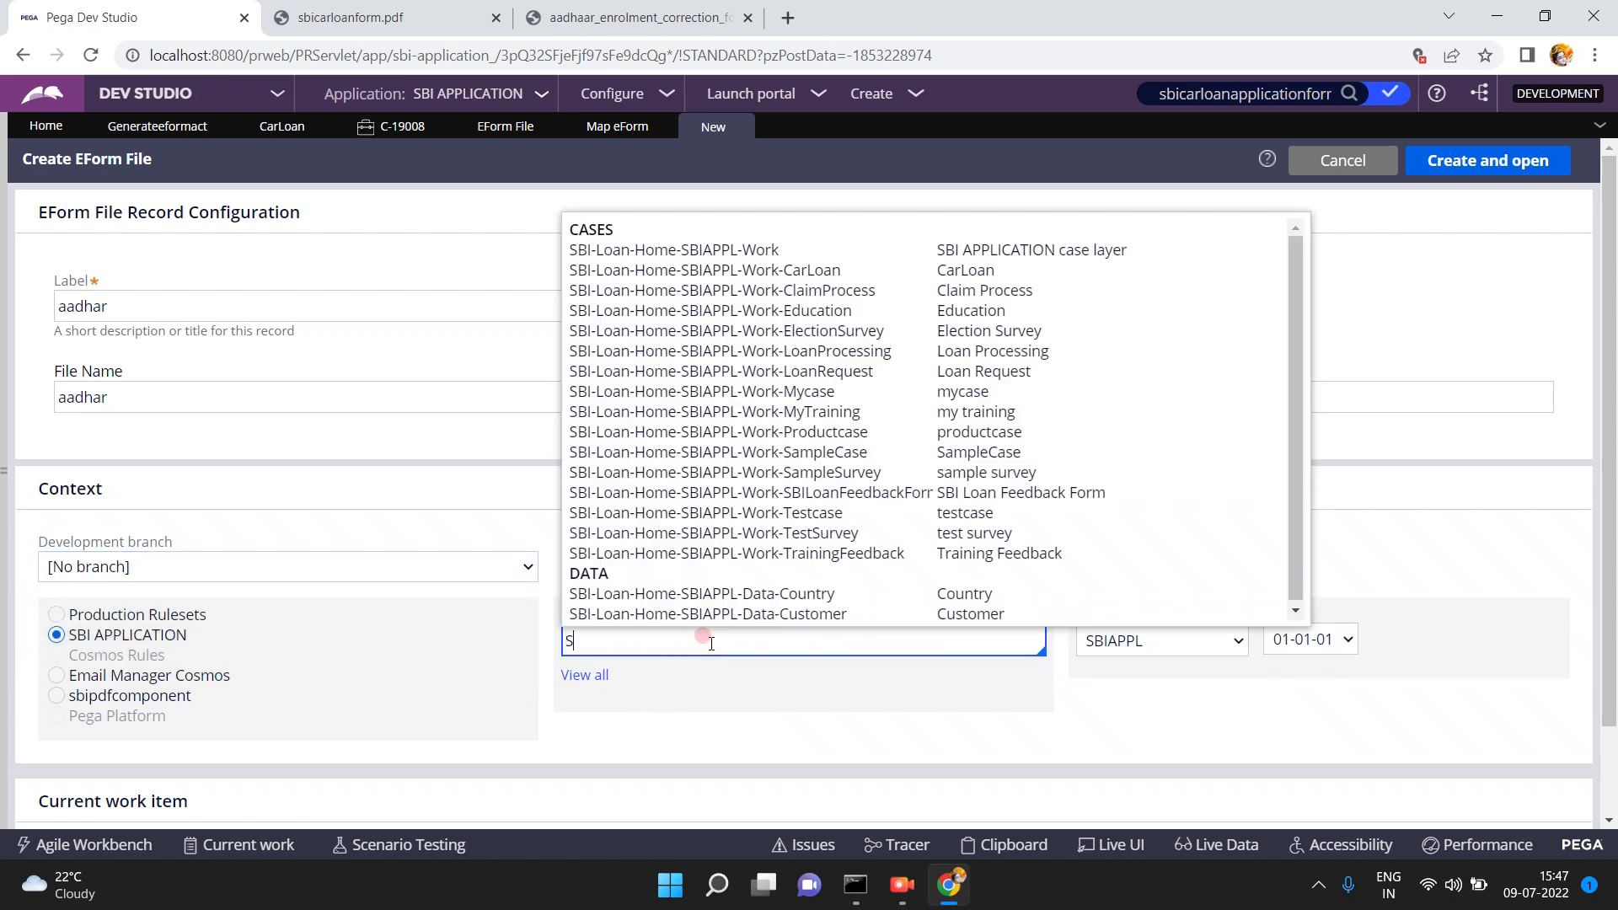
pyautogui.write('B')
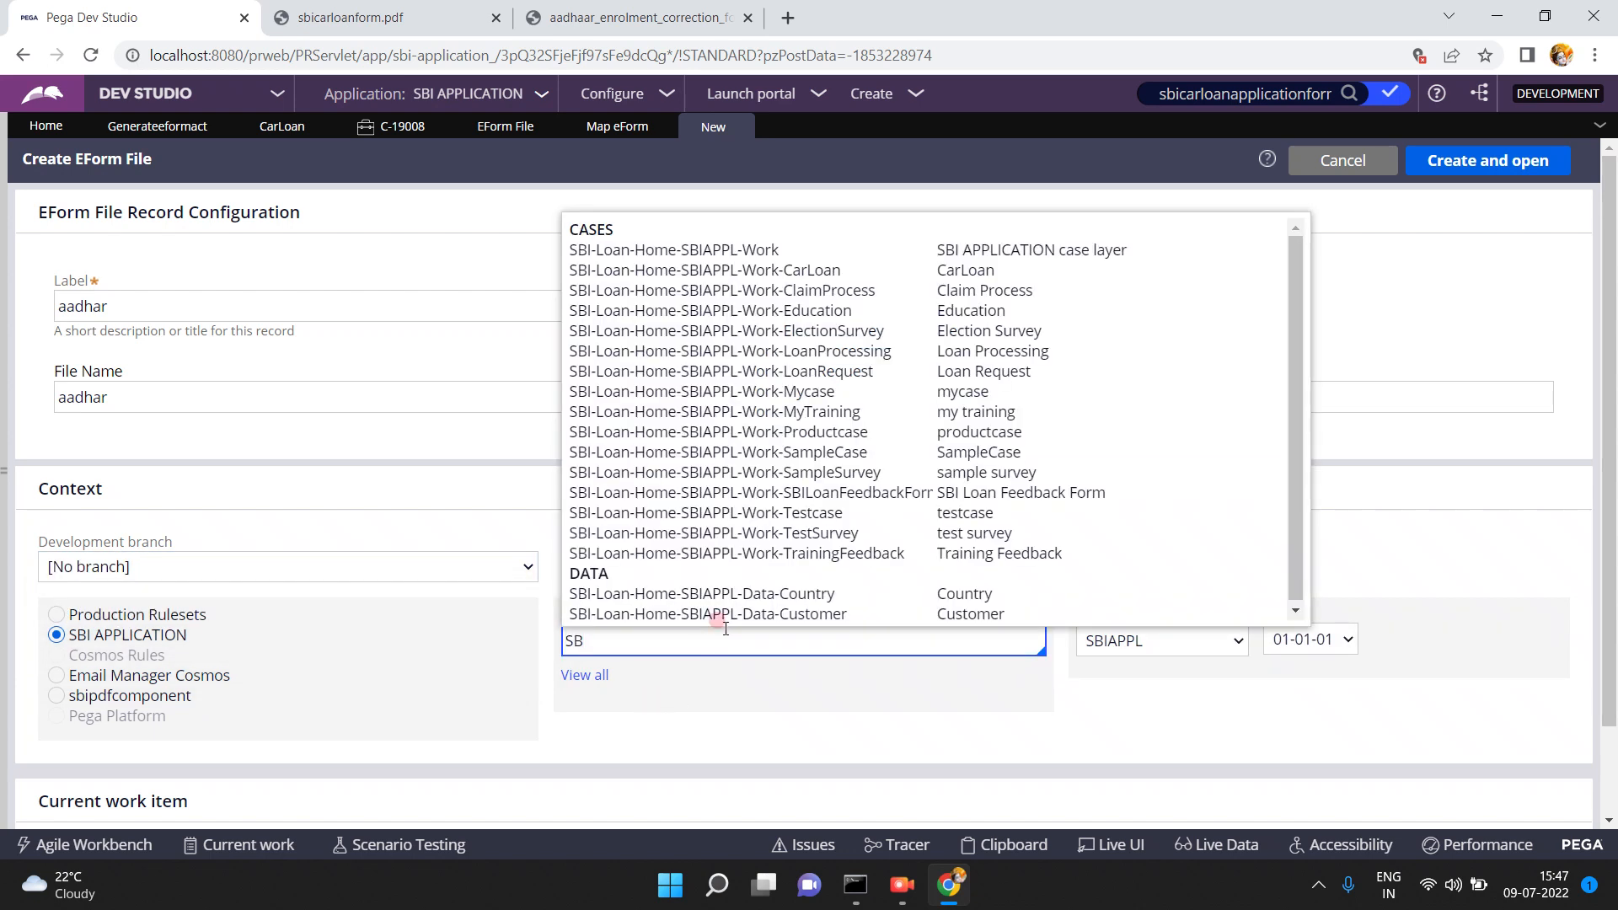
pyautogui.click(818, 270)
pyautogui.click(1472, 161)
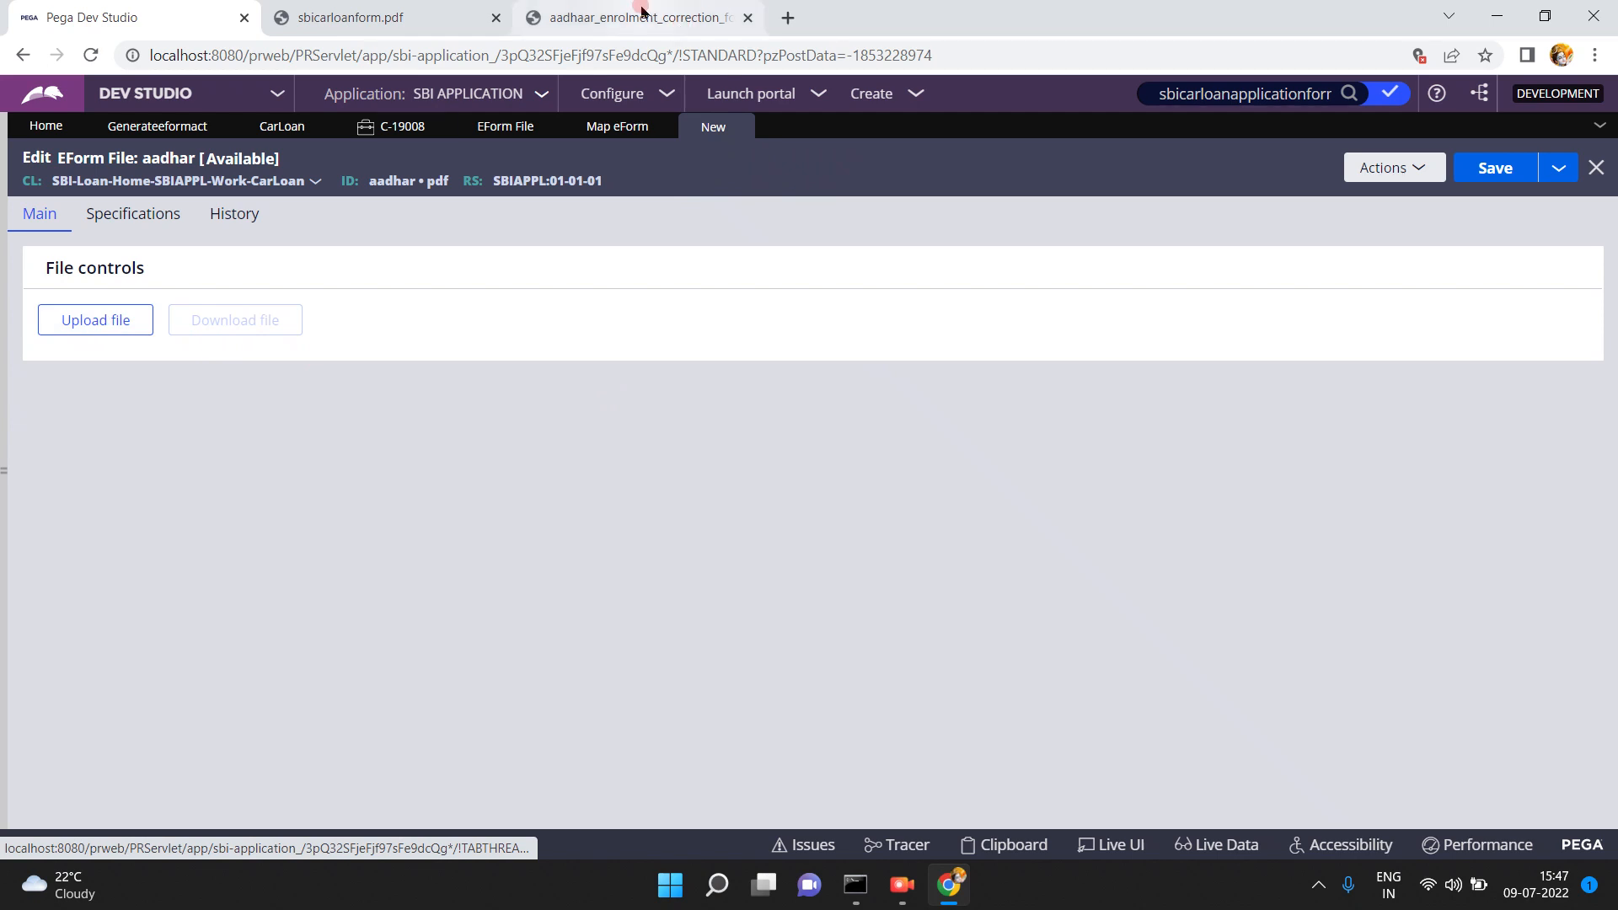
pyautogui.click(640, 10)
# - Save the Aadhaar form PDF to Downloads as aadhaar_enrolment_correction_form_version_2.1.pdf, then return to Pega
pyautogui.click(1503, 107)
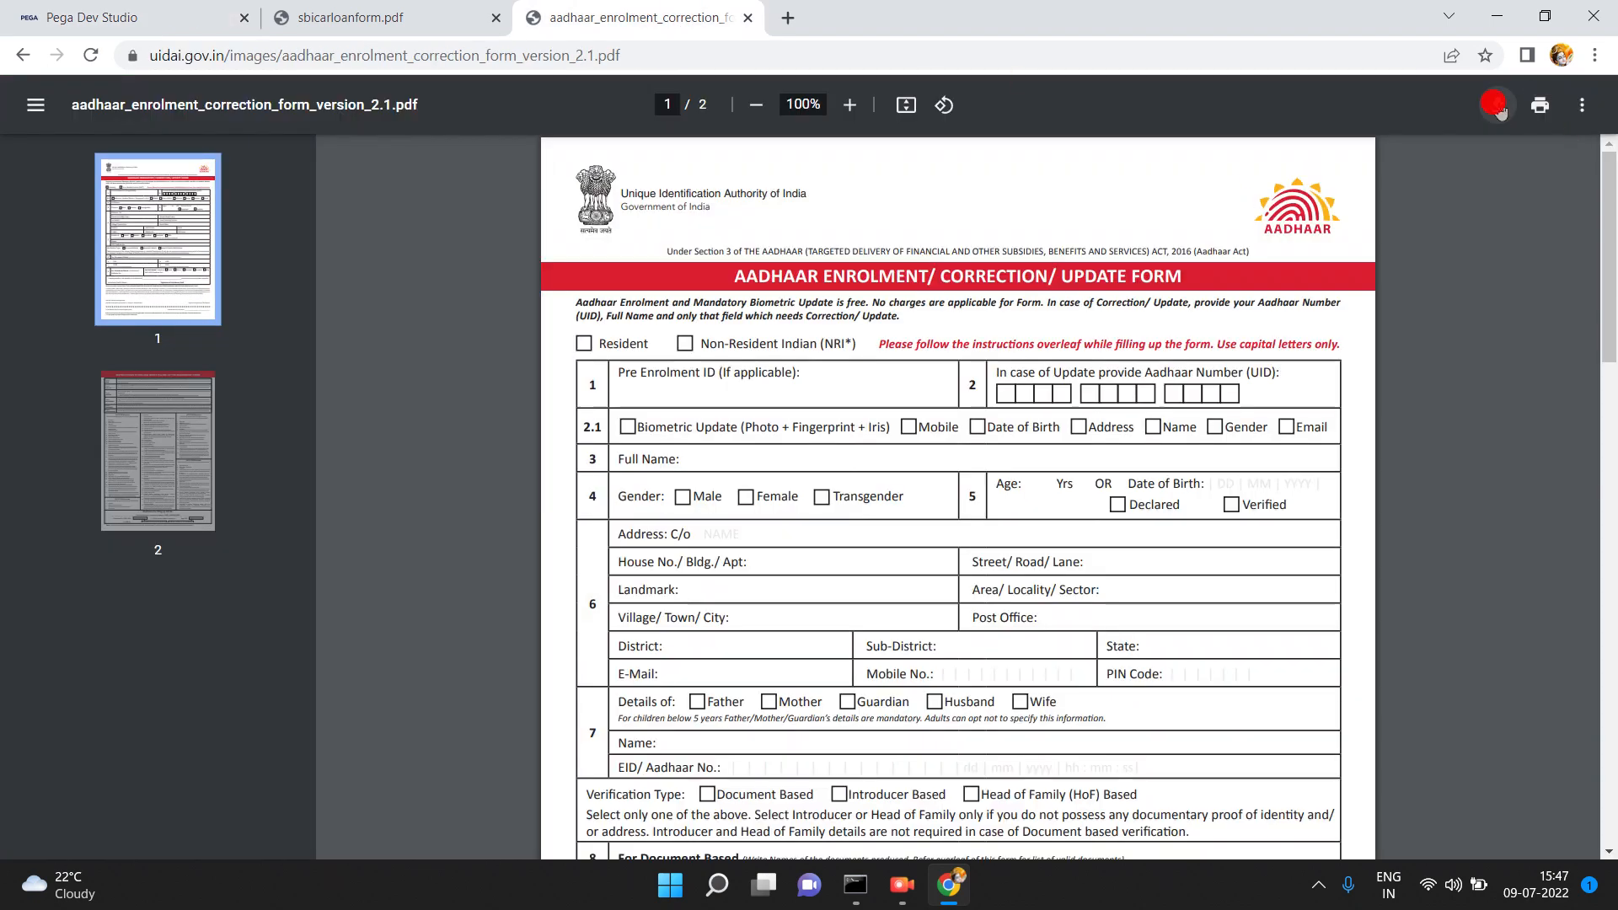
pyautogui.click(156, 17)
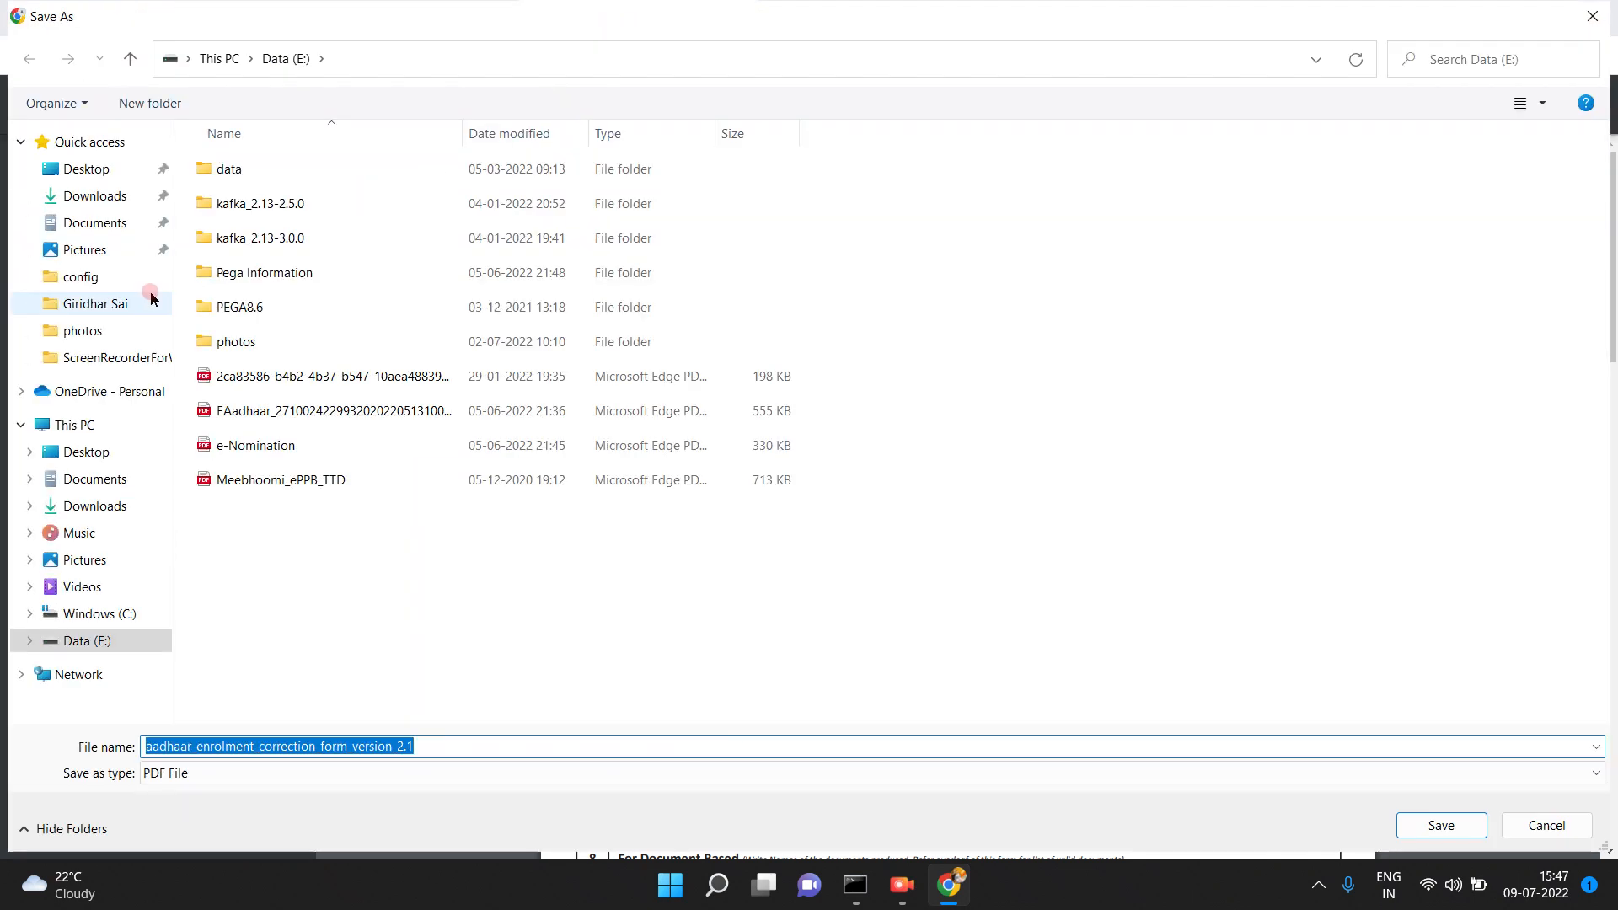
pyautogui.click(95, 195)
pyautogui.click(1337, 745)
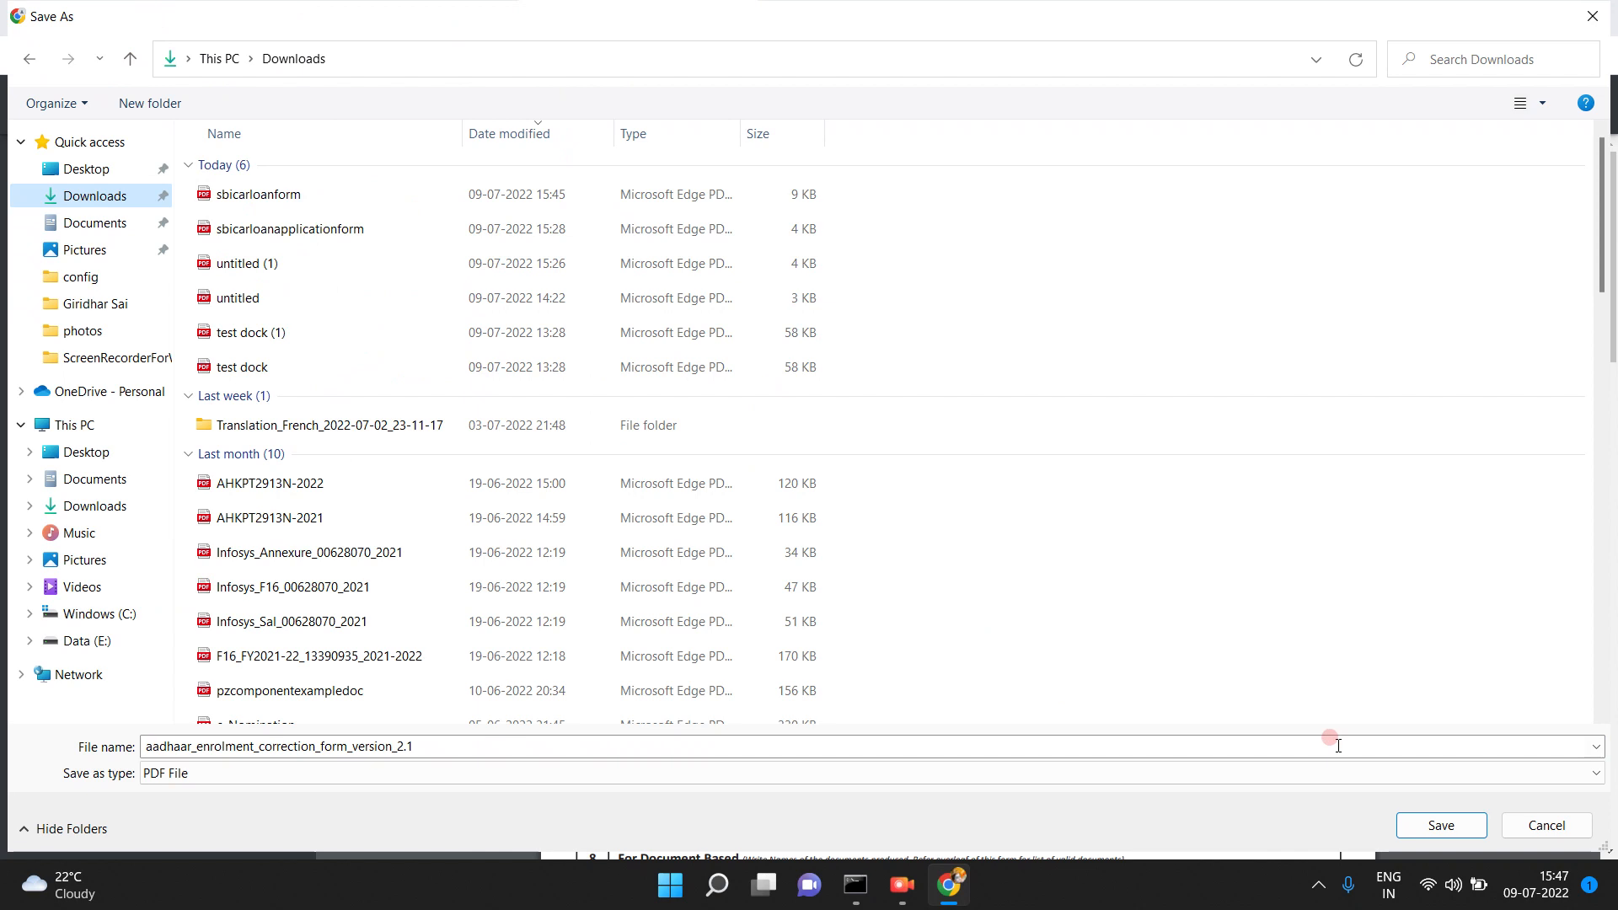
pyautogui.click(1437, 825)
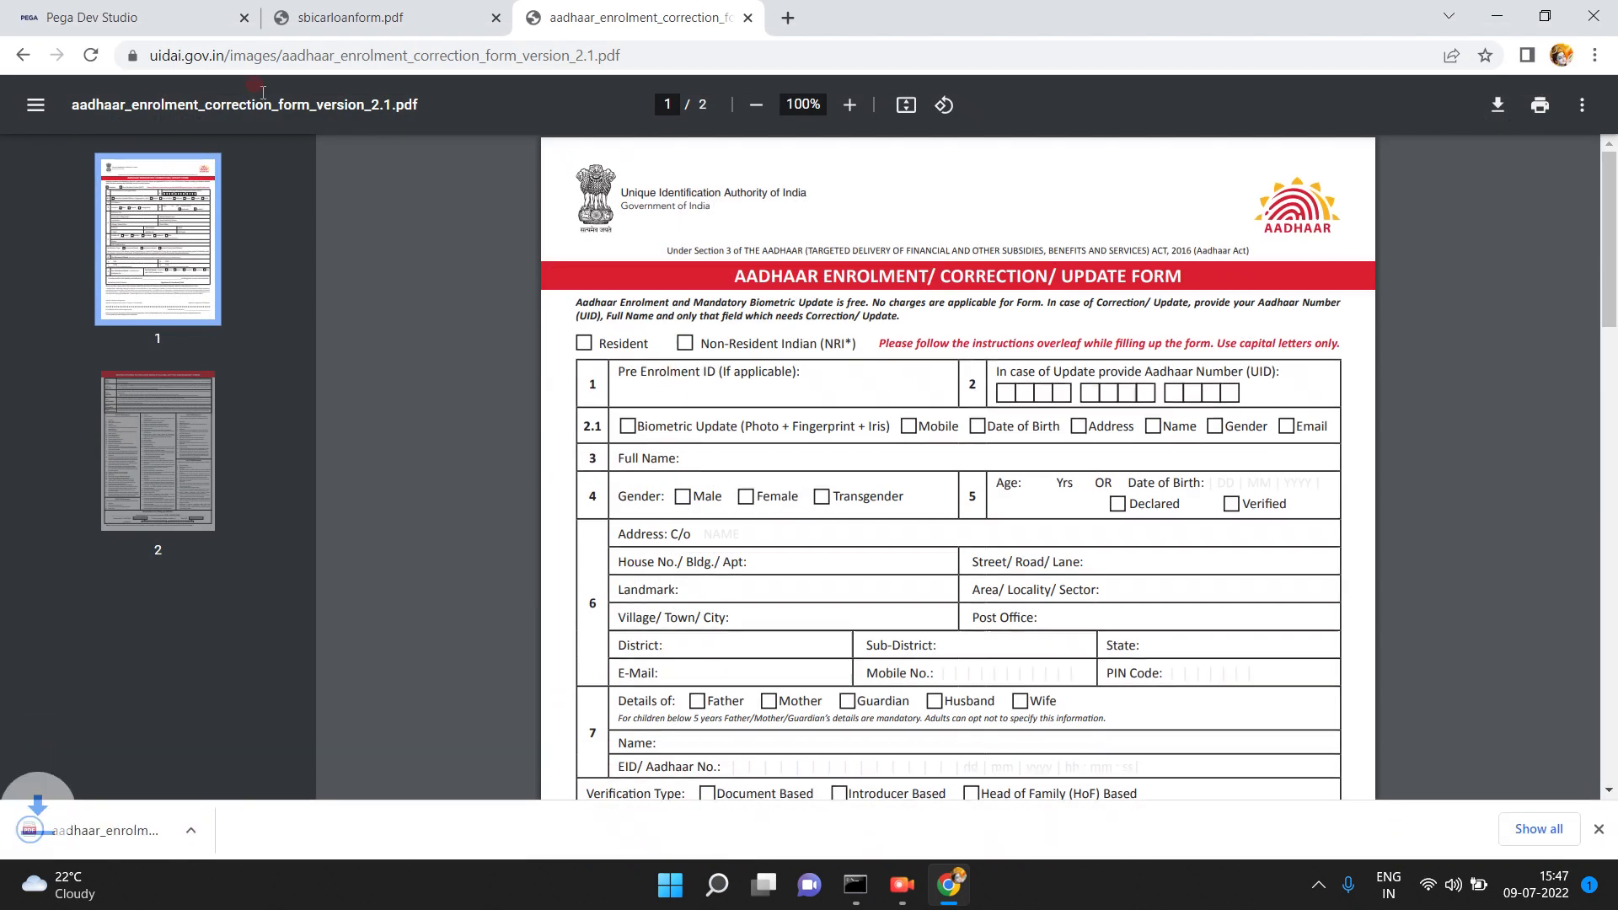
pyautogui.click(84, 18)
# - Upload aadhaar_enrolment_correction_form_version_2.1.pdf from Downloads into the aadhar EForm File and save it
pyautogui.click(91, 324)
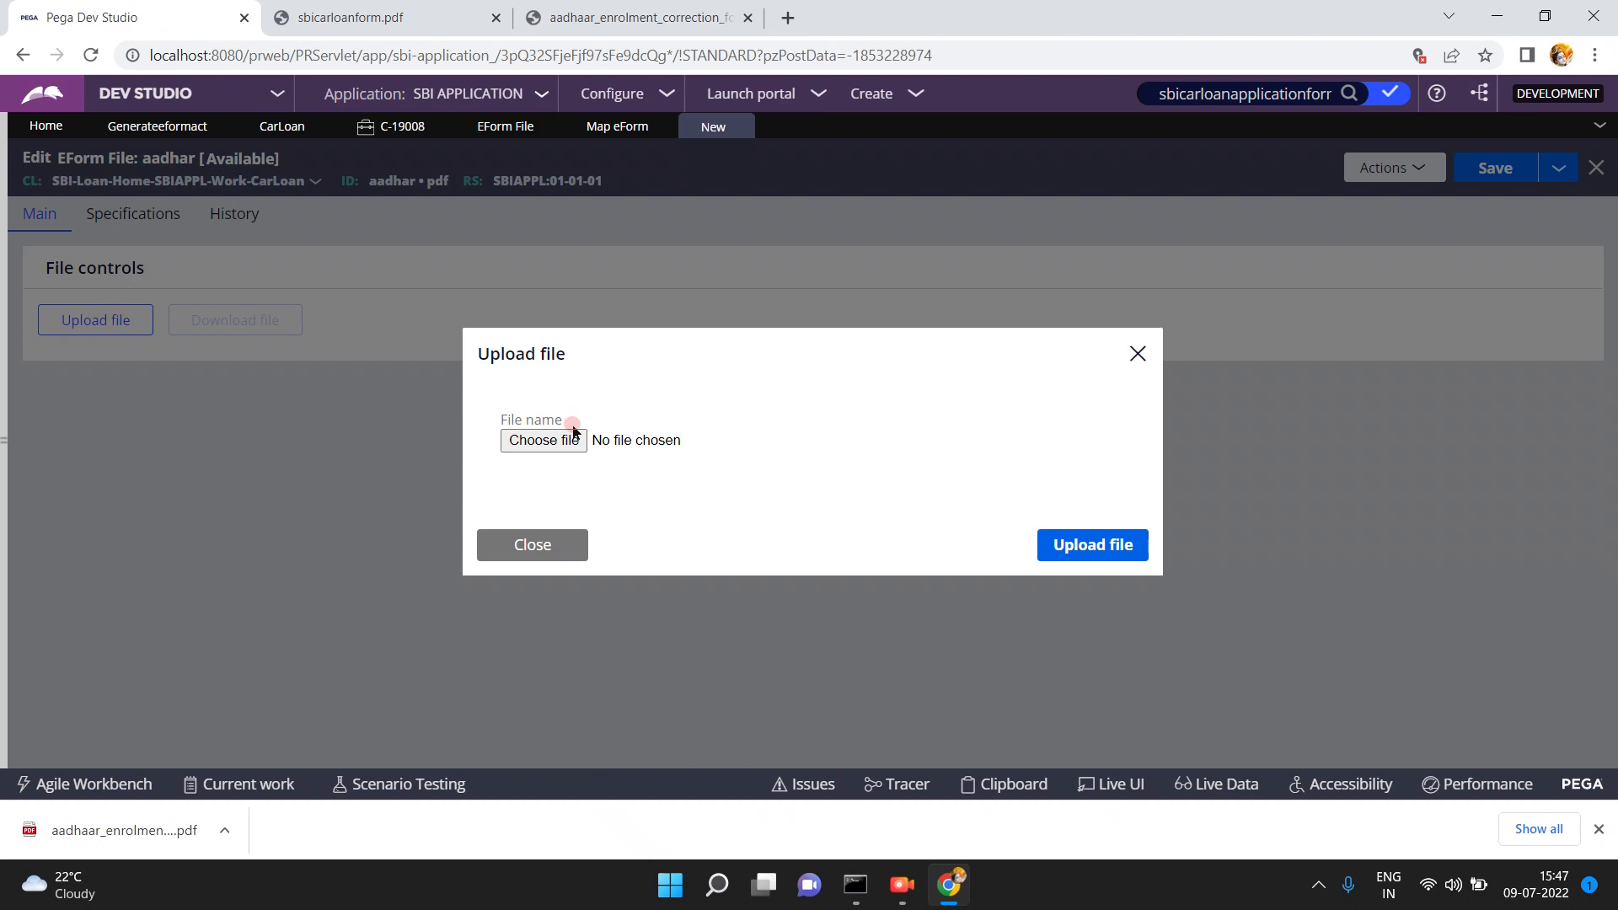
pyautogui.click(565, 442)
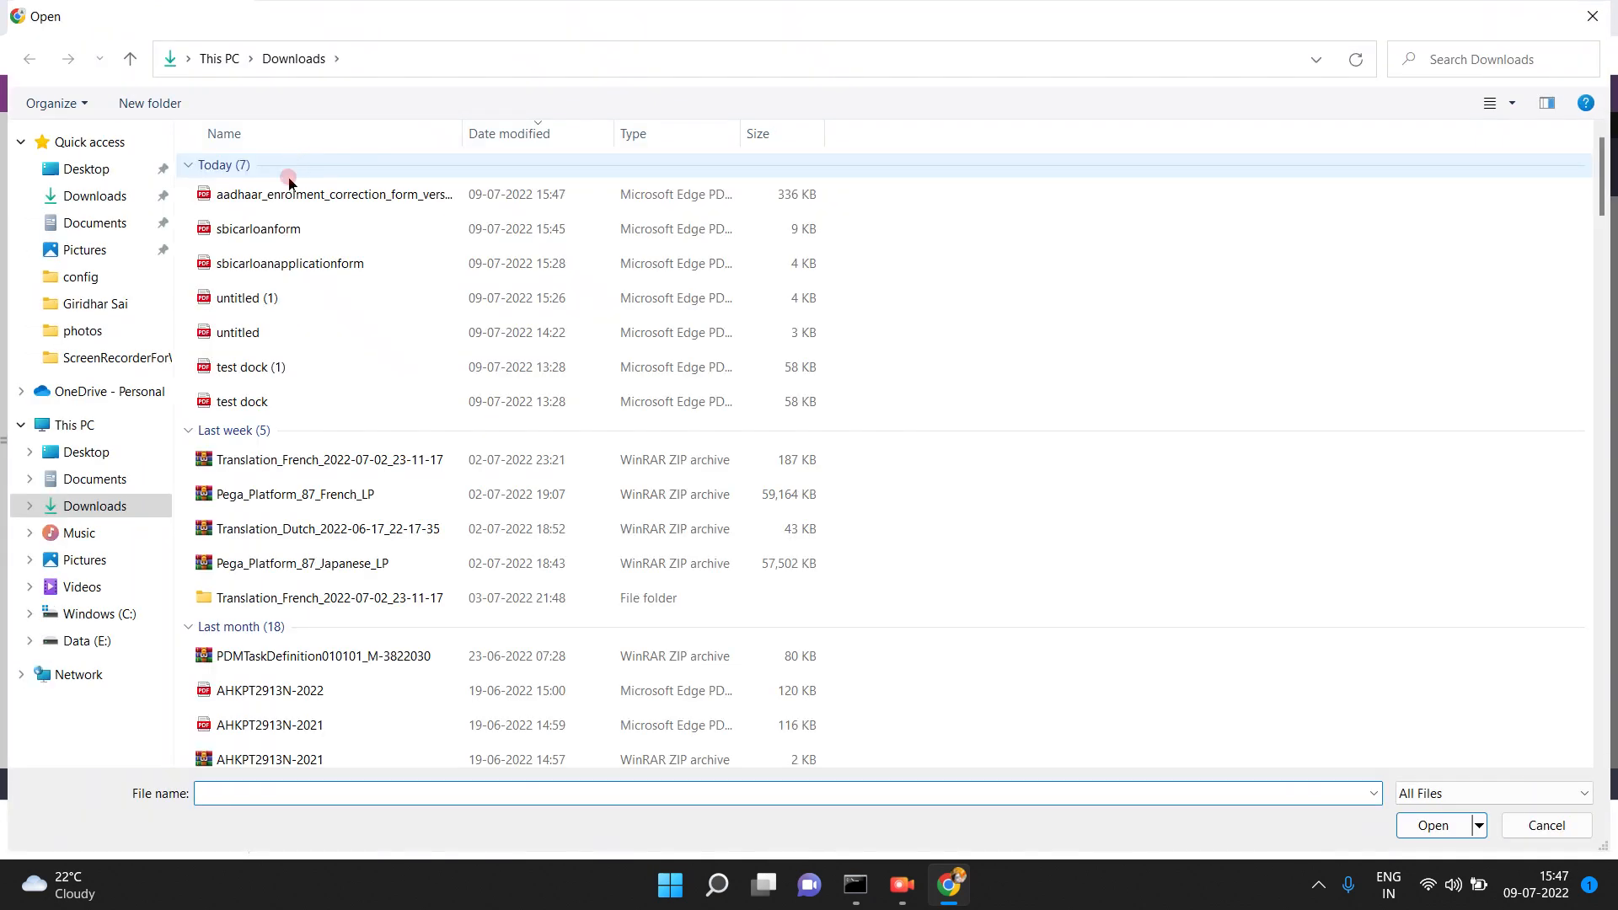
pyautogui.click(289, 197)
pyautogui.click(1447, 827)
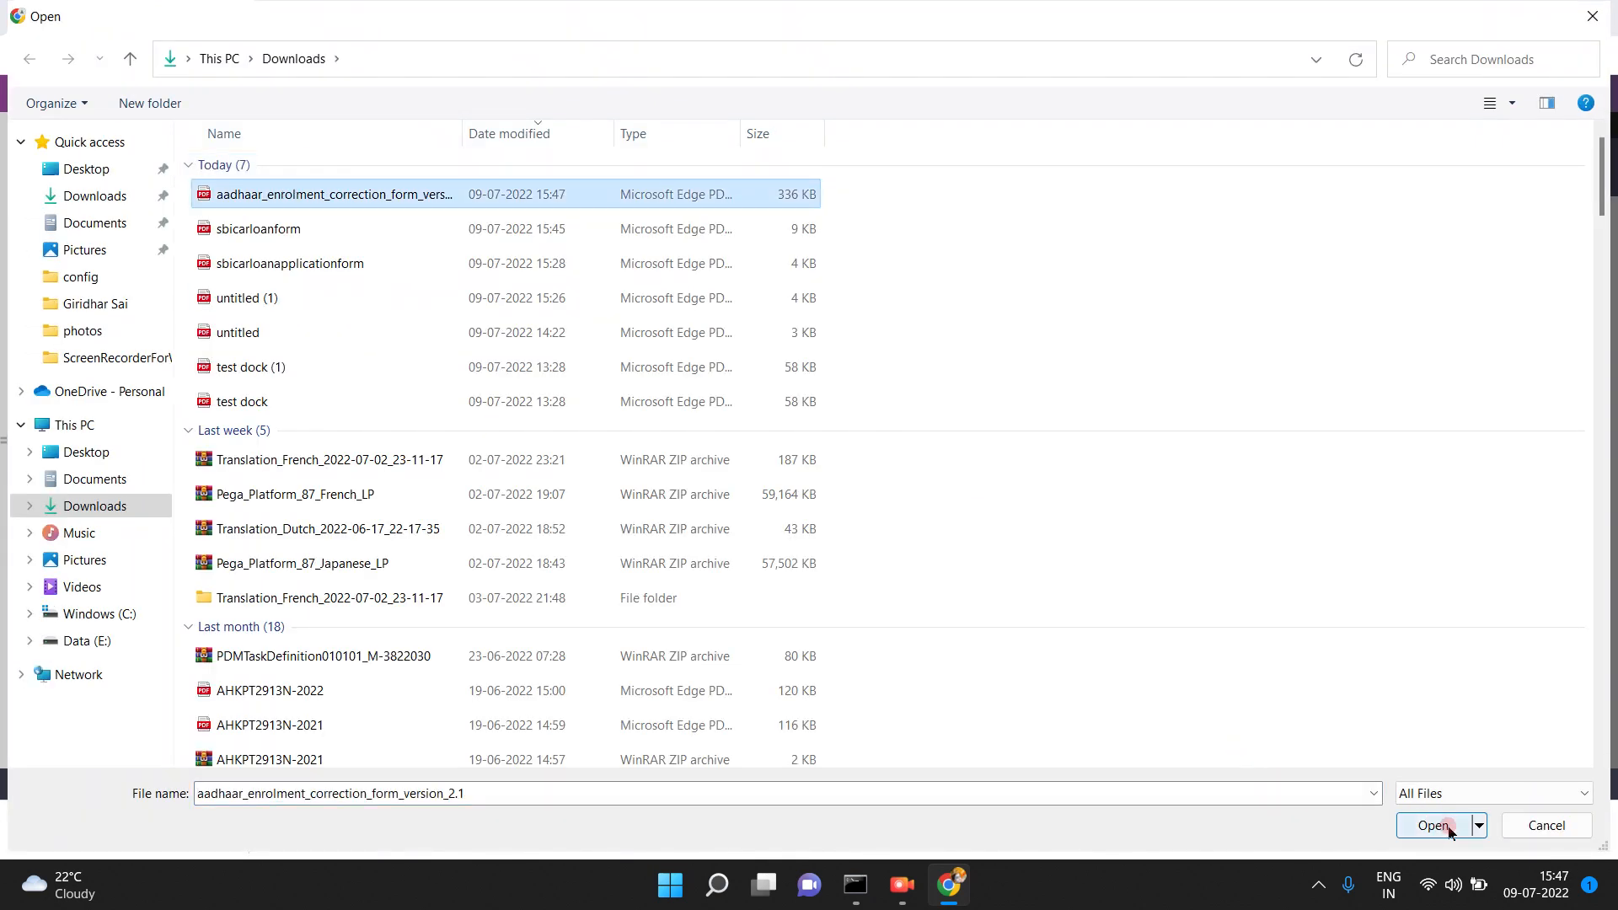
pyautogui.click(1088, 541)
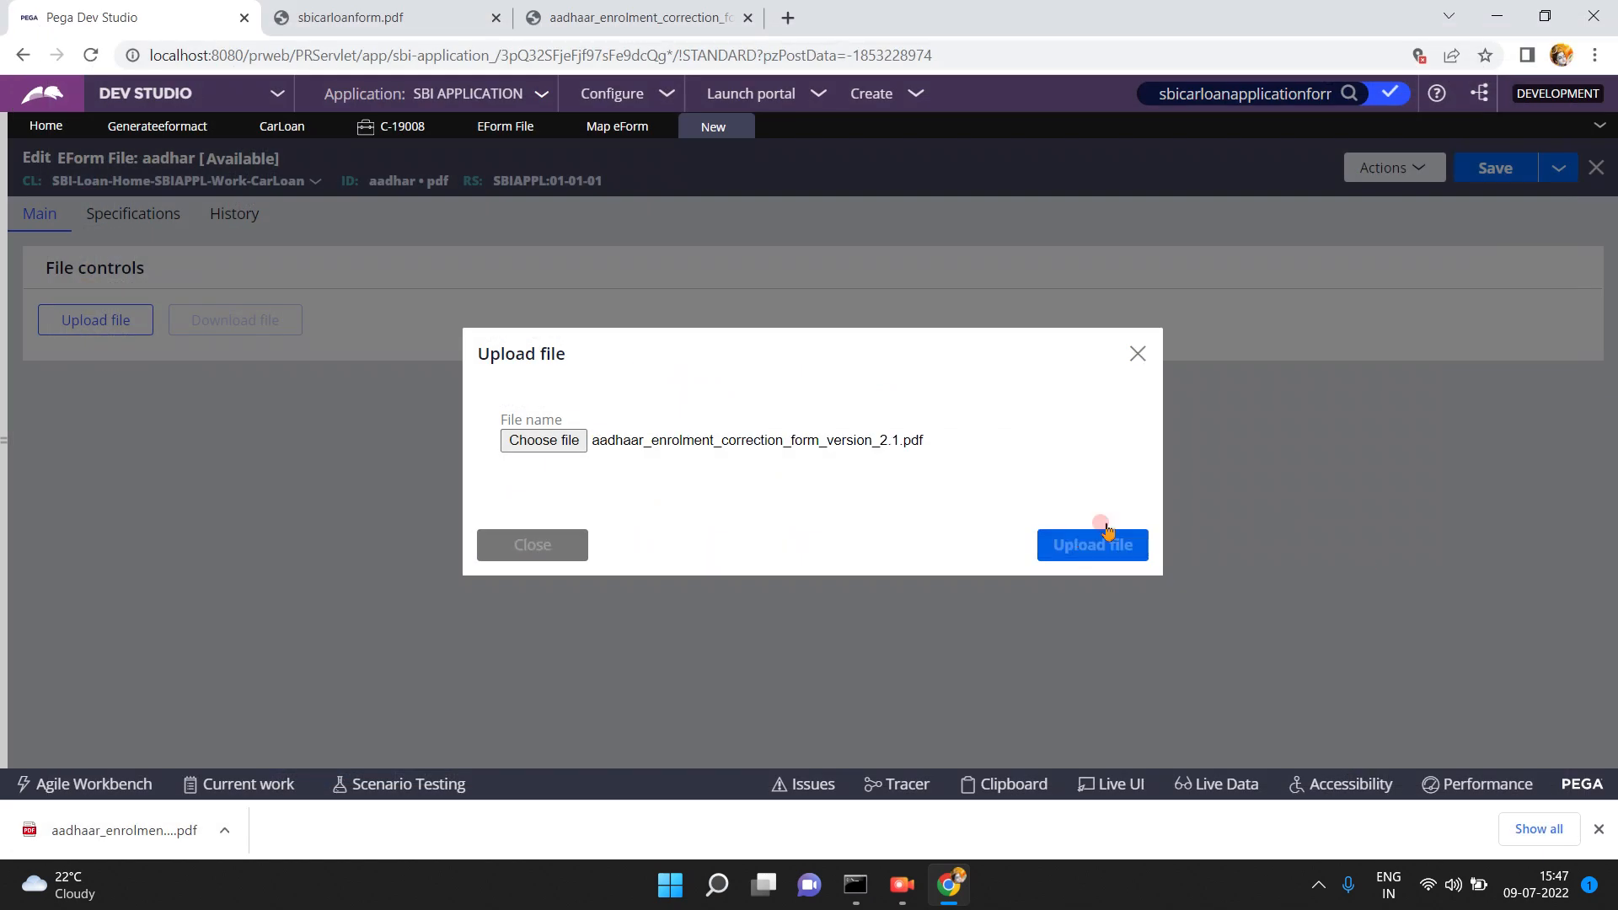
pyautogui.click(1492, 166)
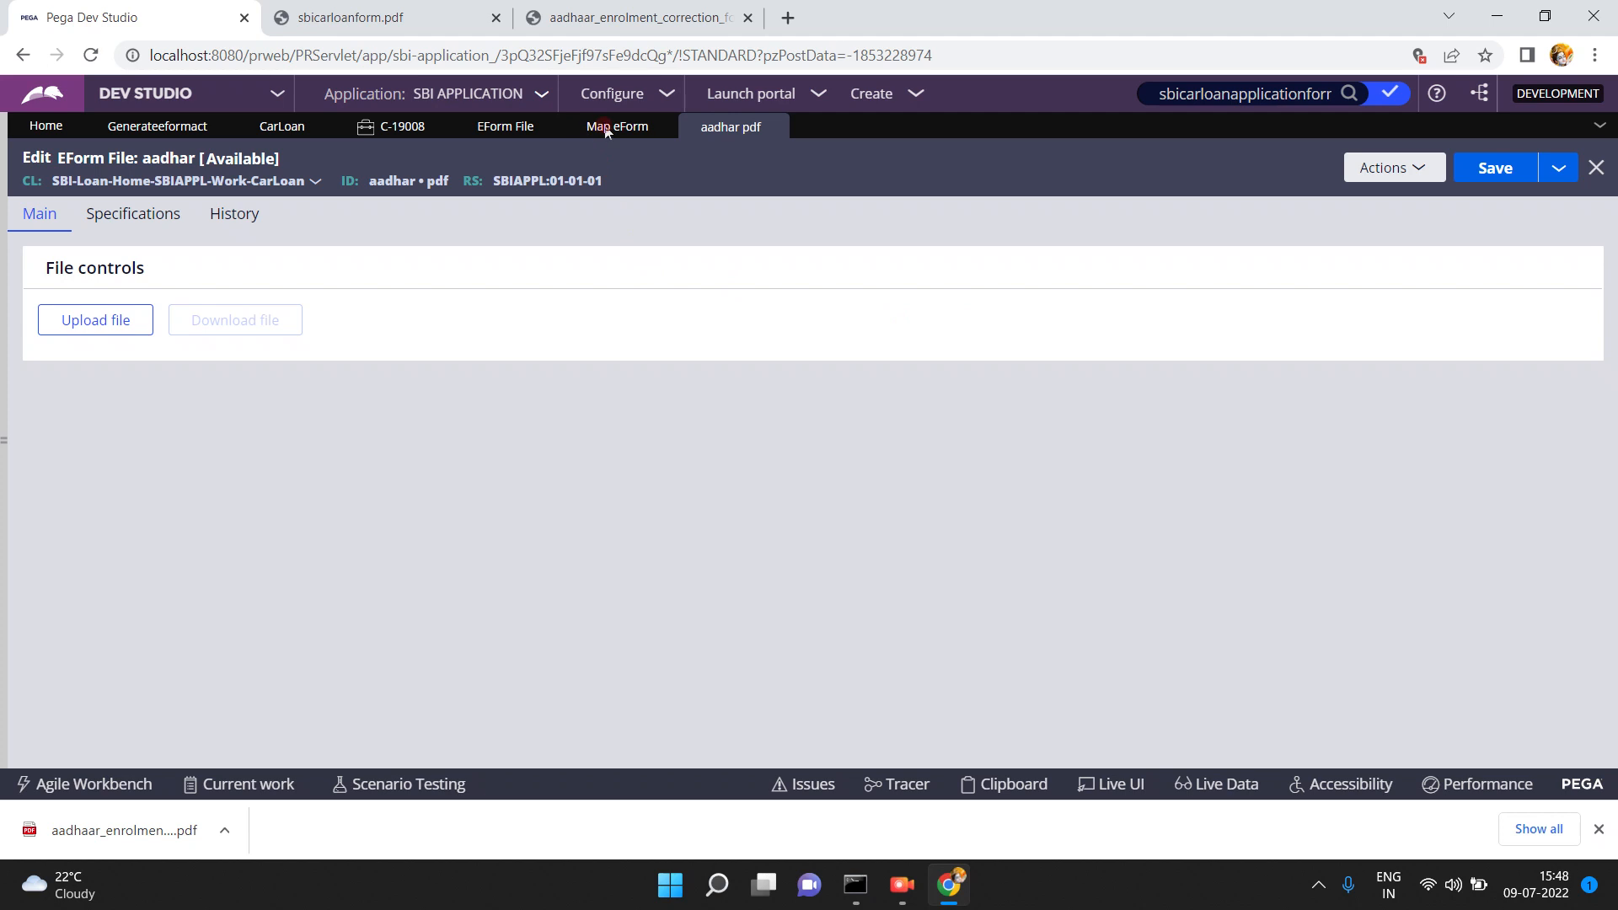
# - Create Map eForm 'mapaadhar' applied to SBI-Loan-Home-SBIAPPL-Work-CarLoan and open it for editing
pyautogui.click(605, 128)
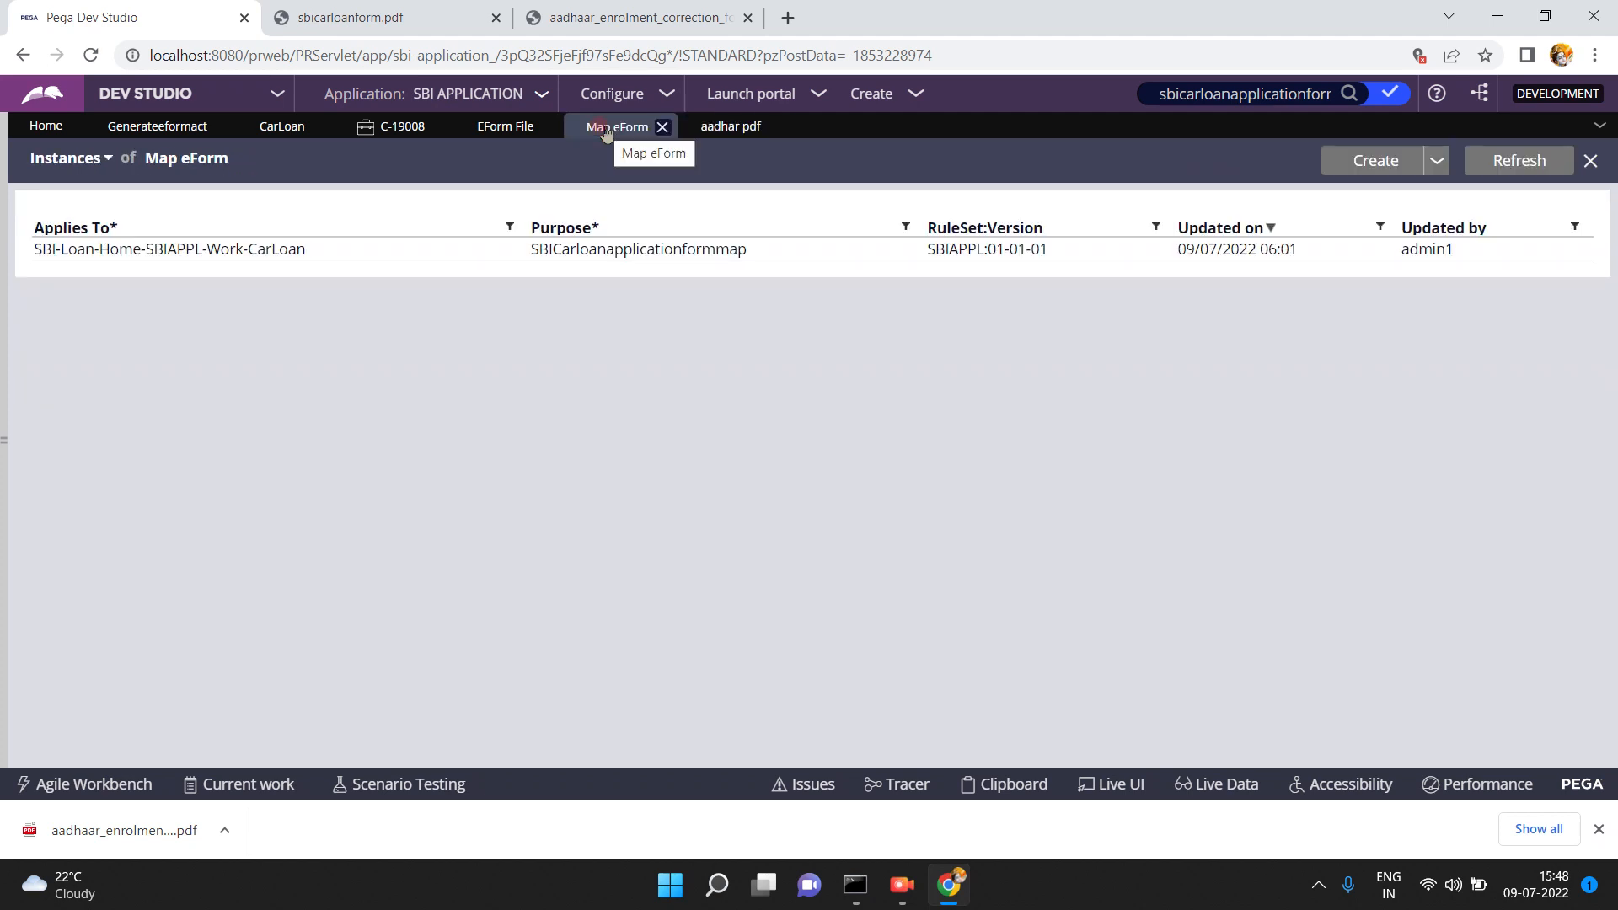
pyautogui.click(1366, 159)
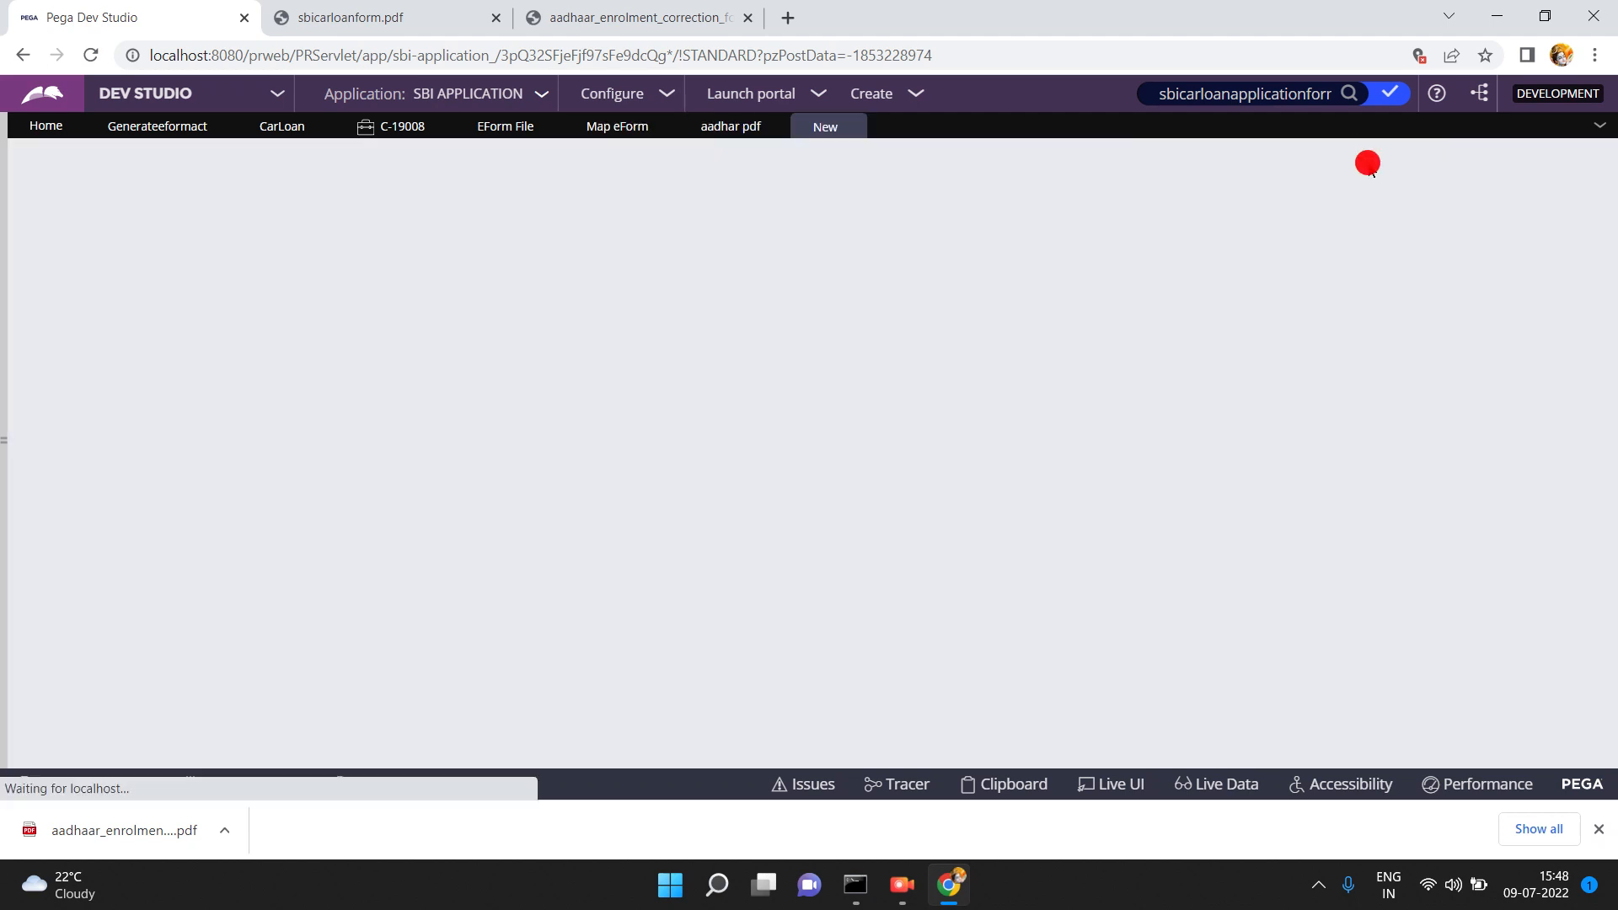
pyautogui.click(252, 298)
pyautogui.write('mapaadhar')
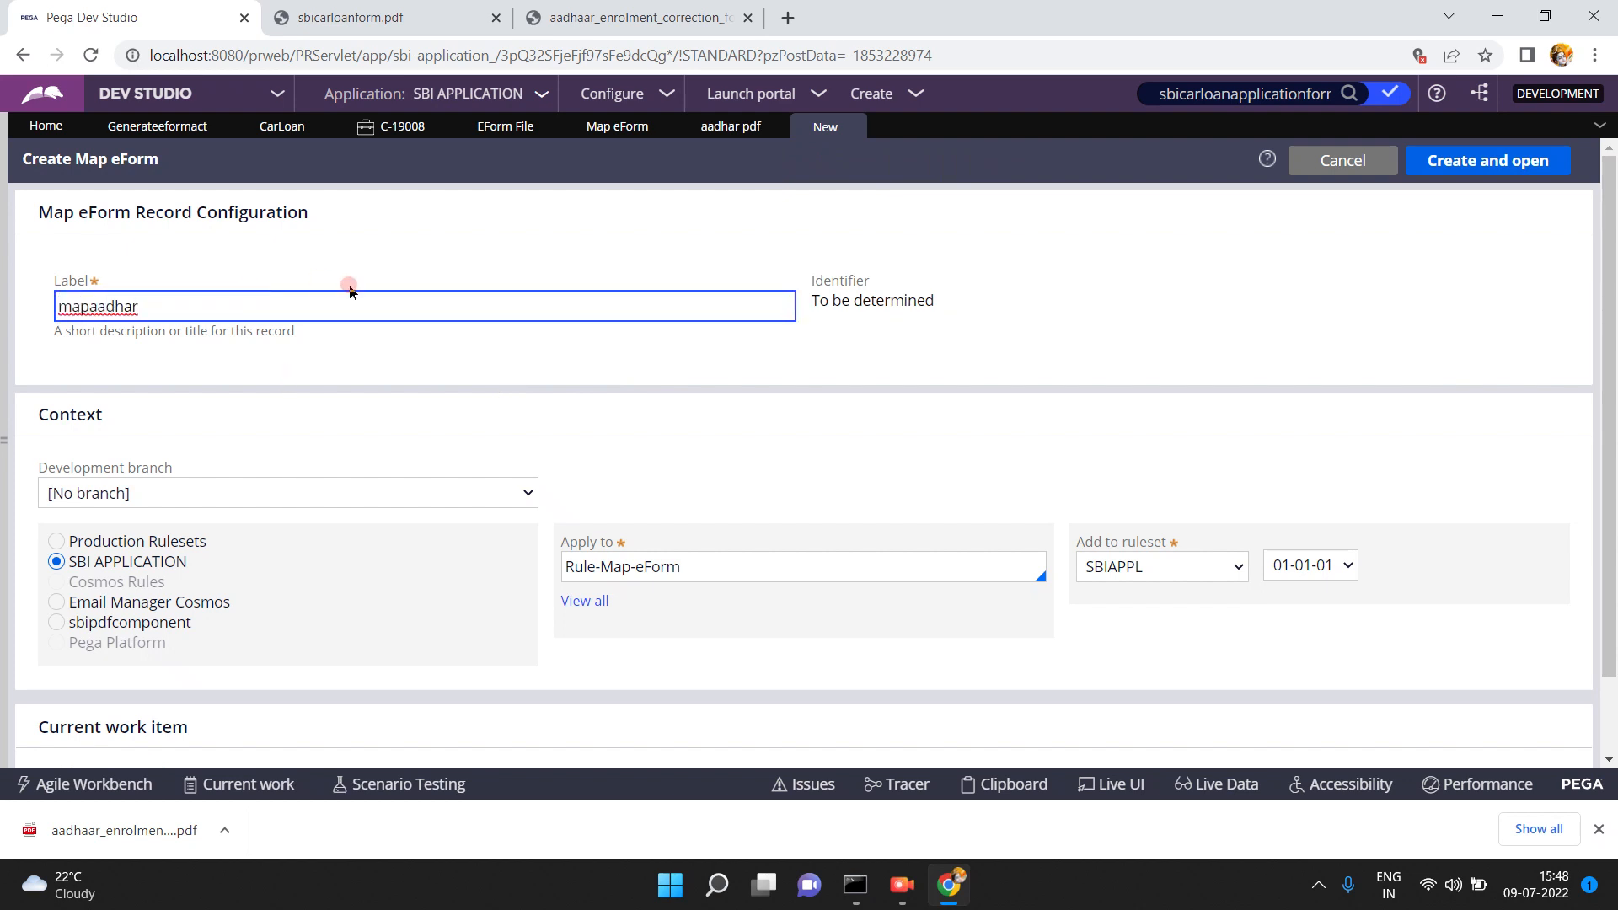
pyautogui.click(935, 434)
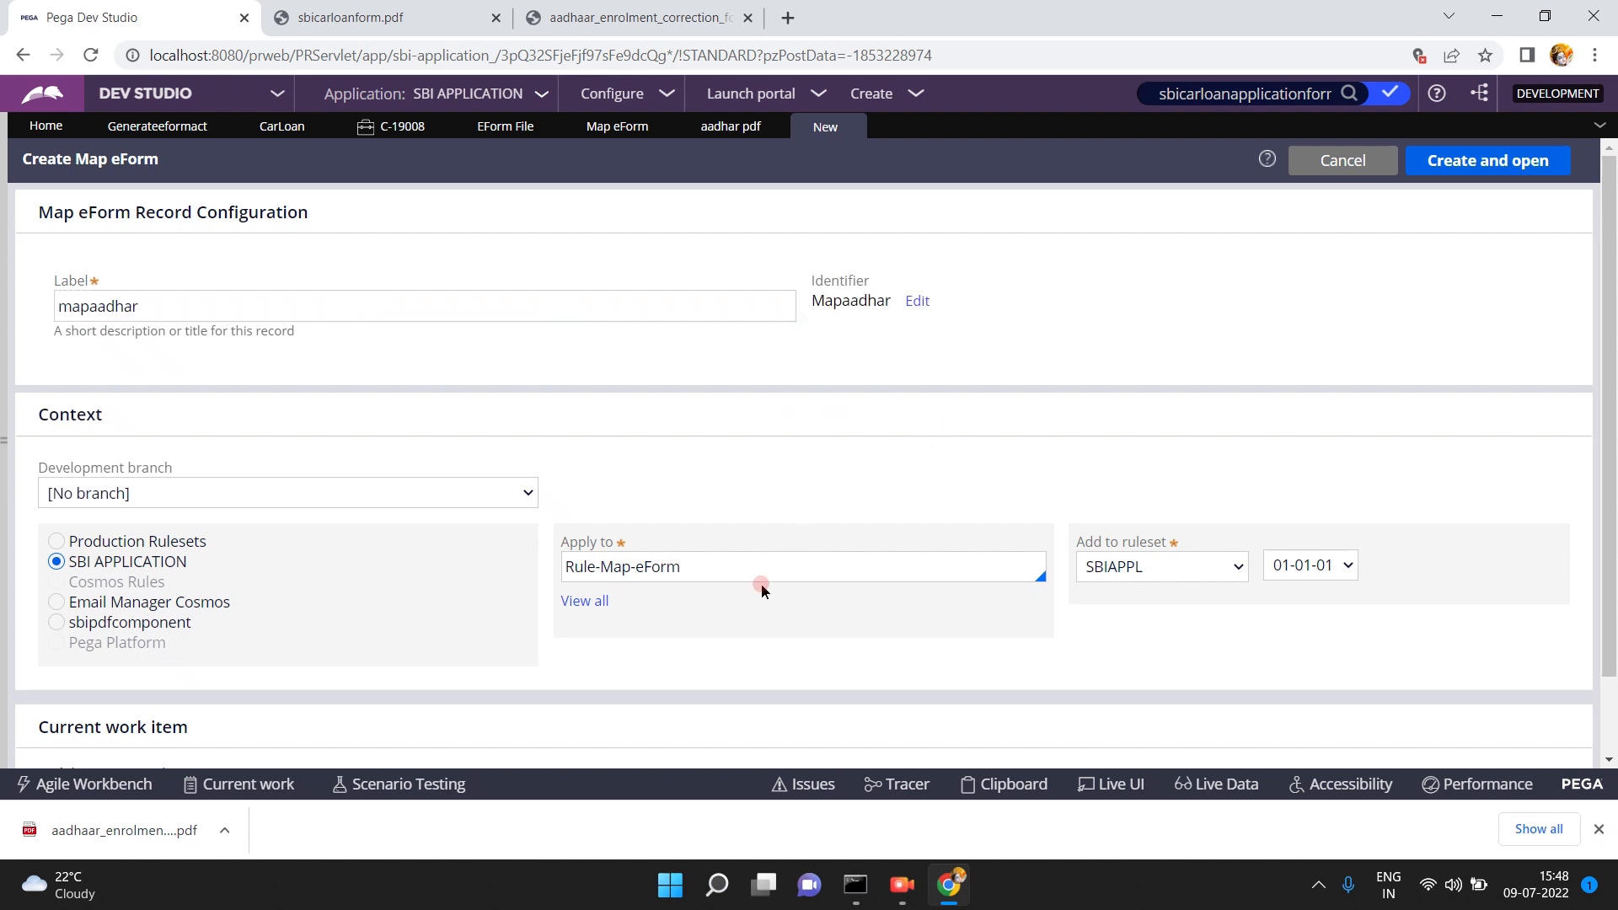
pyautogui.click(748, 559)
pyautogui.hotkey('ctrl', 'a')
pyautogui.write('sb')
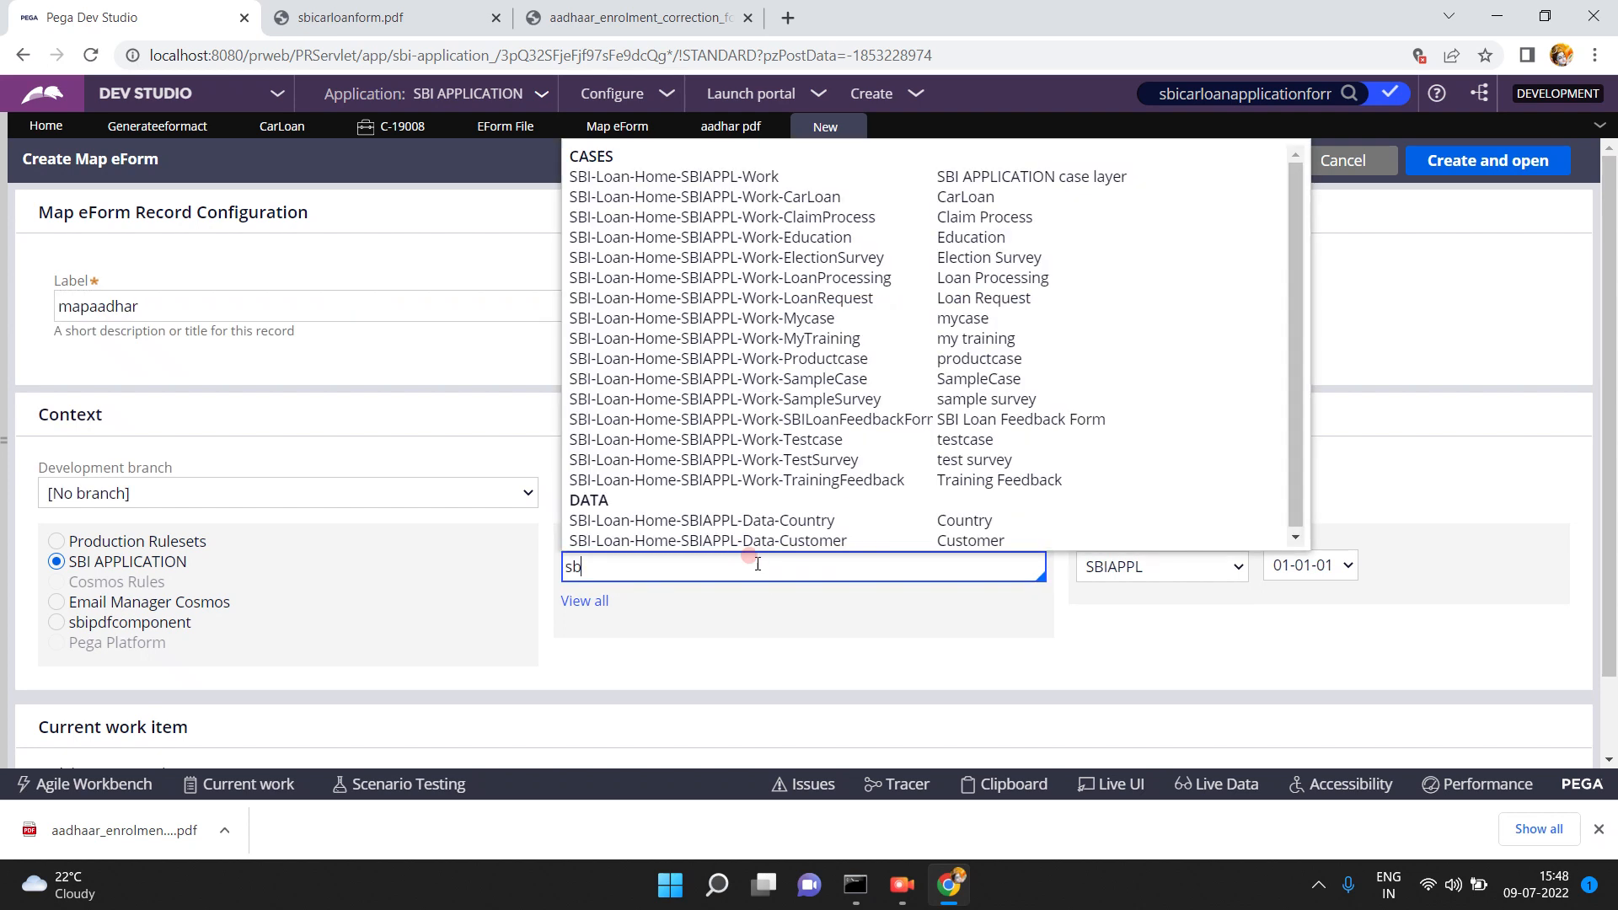
pyautogui.click(797, 196)
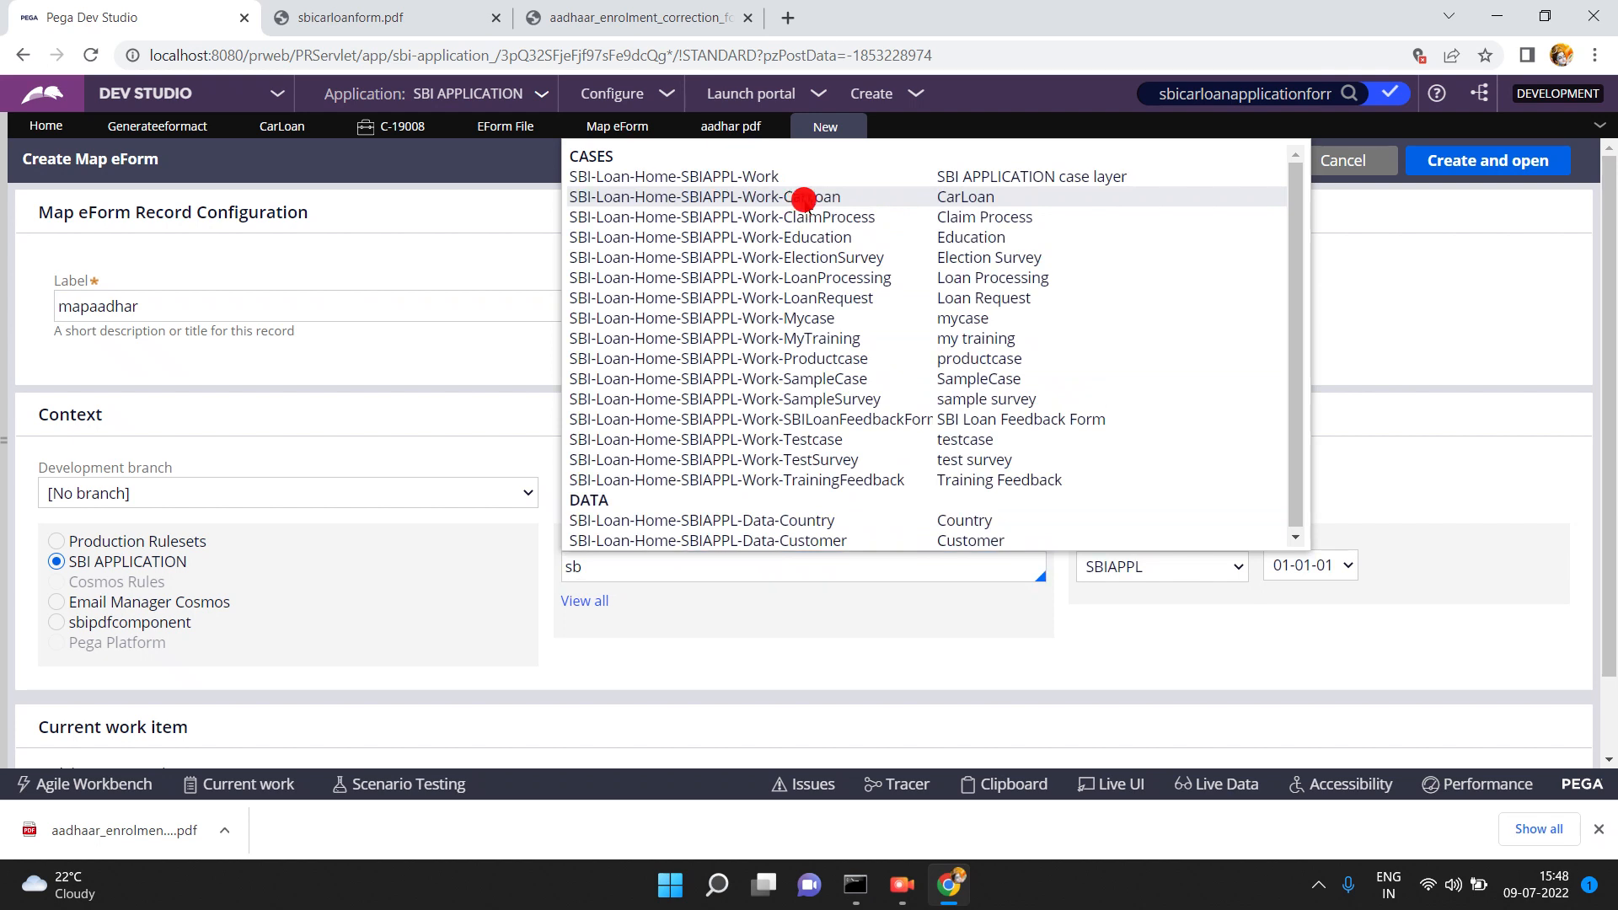
pyautogui.click(1491, 162)
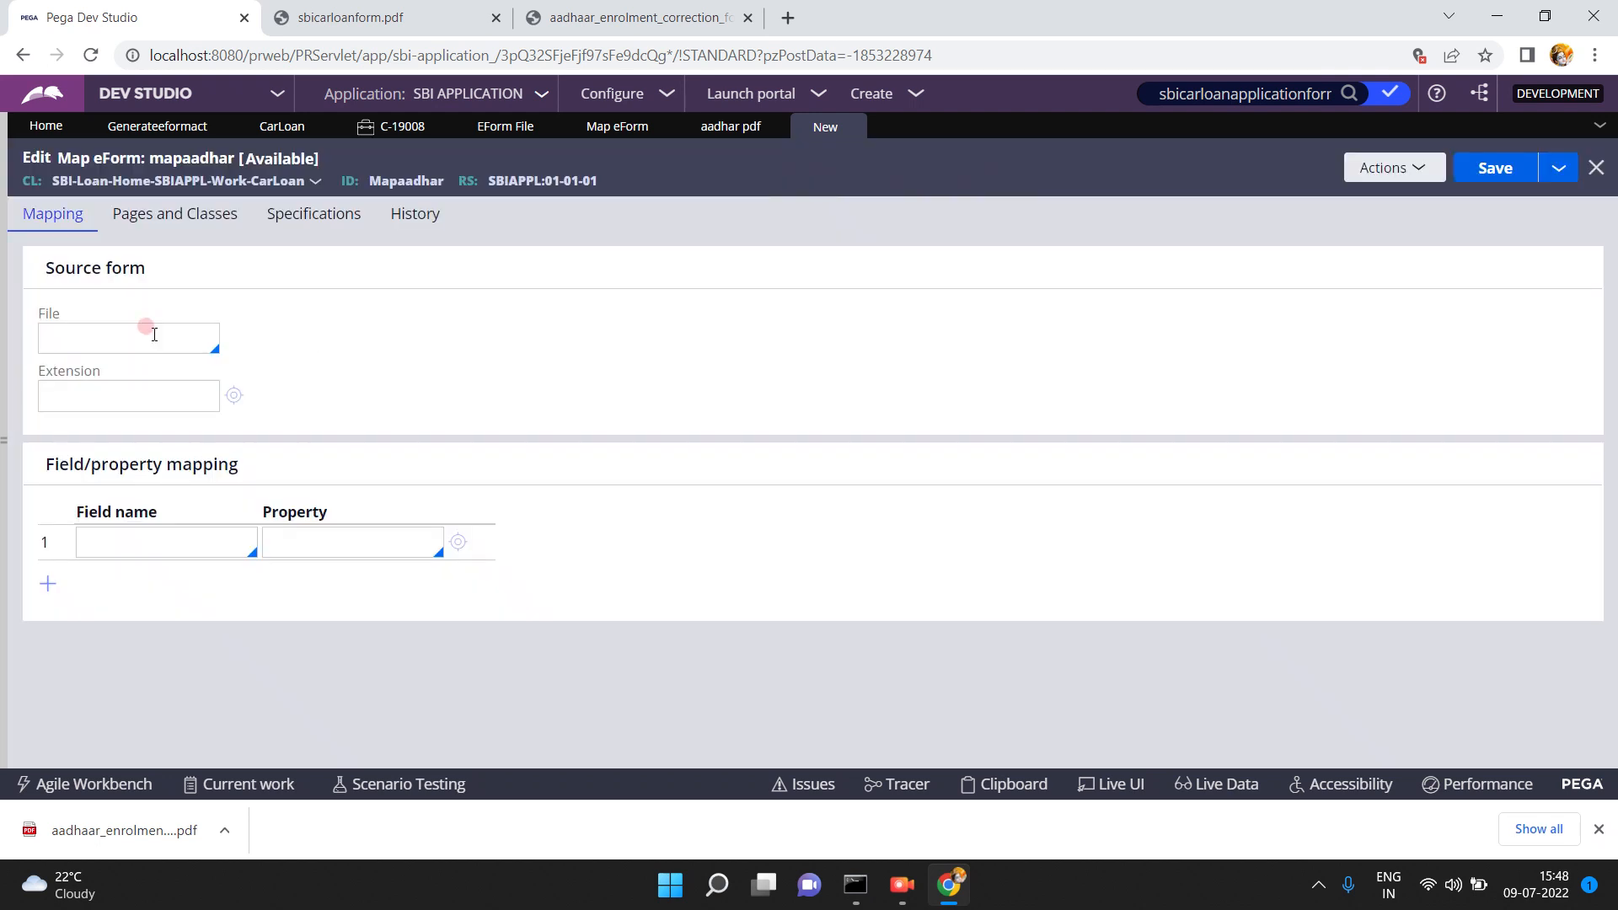
pyautogui.click(145, 336)
# - Set the map's source file to aadhar with extension pdf
pyautogui.click(81, 335)
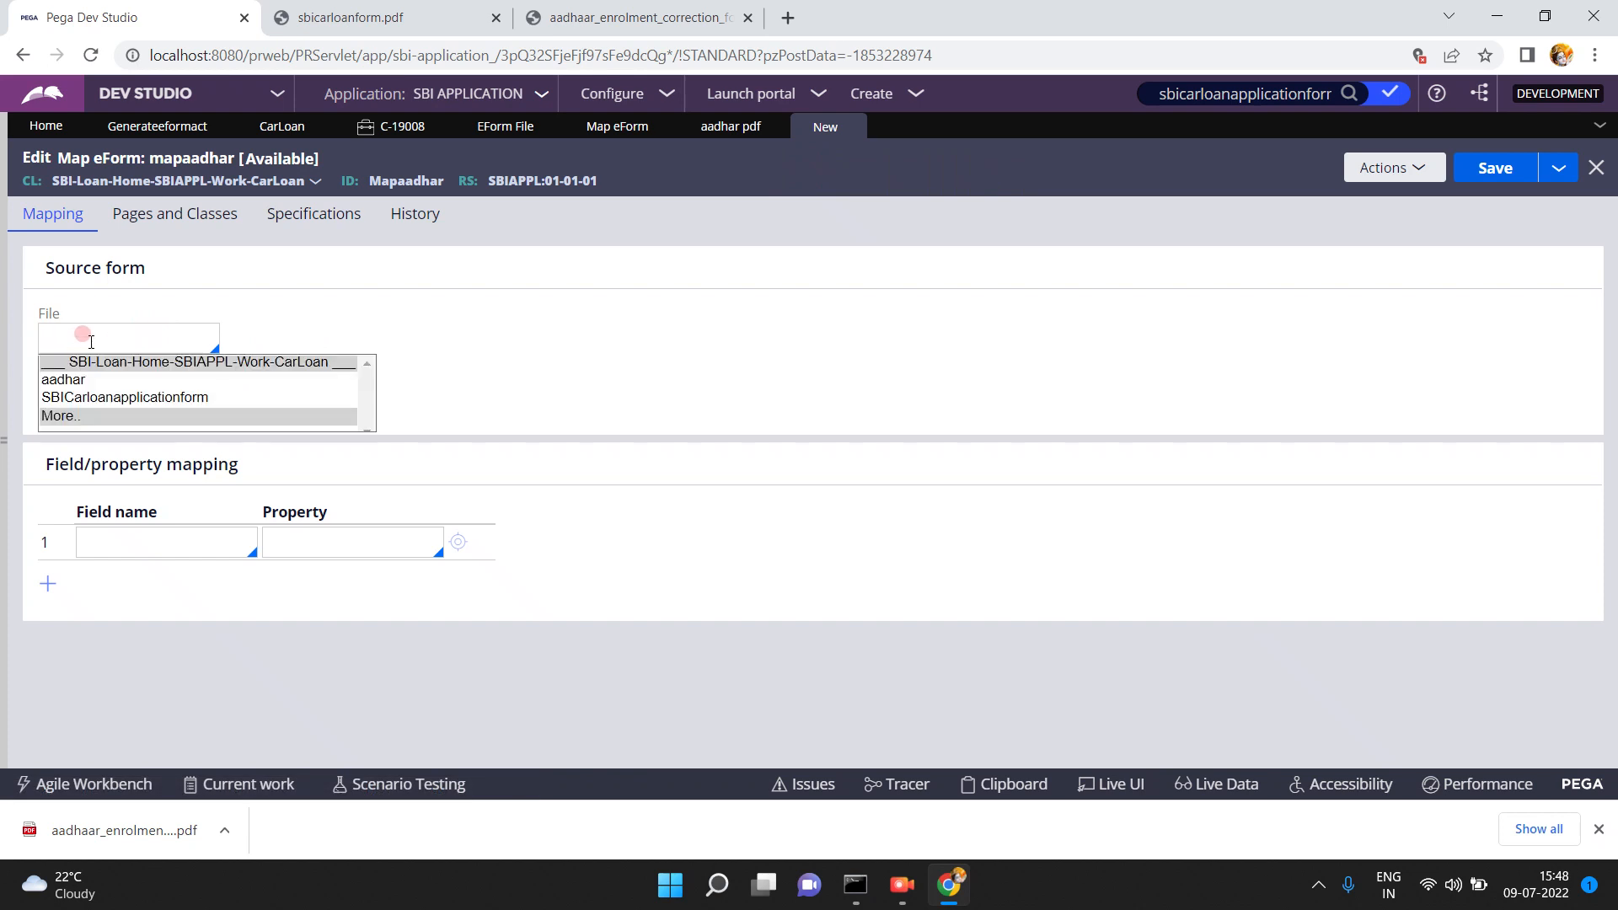
pyautogui.click(61, 379)
pyautogui.click(57, 394)
pyautogui.write('pdf')
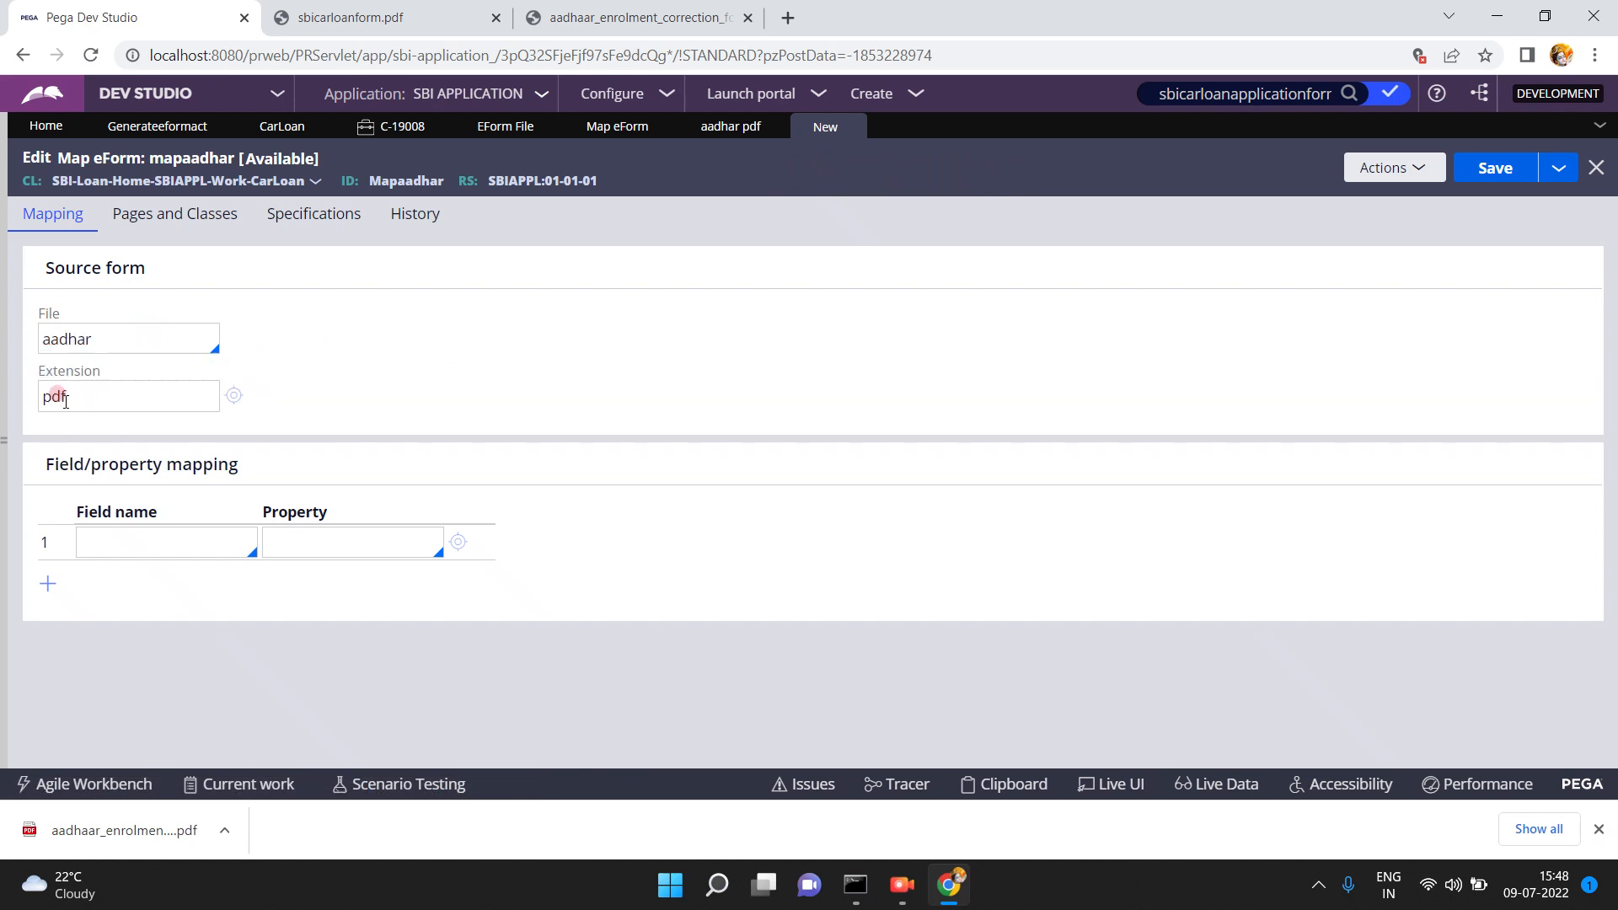
# - Attempt to fill the first field mapping row's field name, then save the mapaadhar map
pyautogui.click(122, 545)
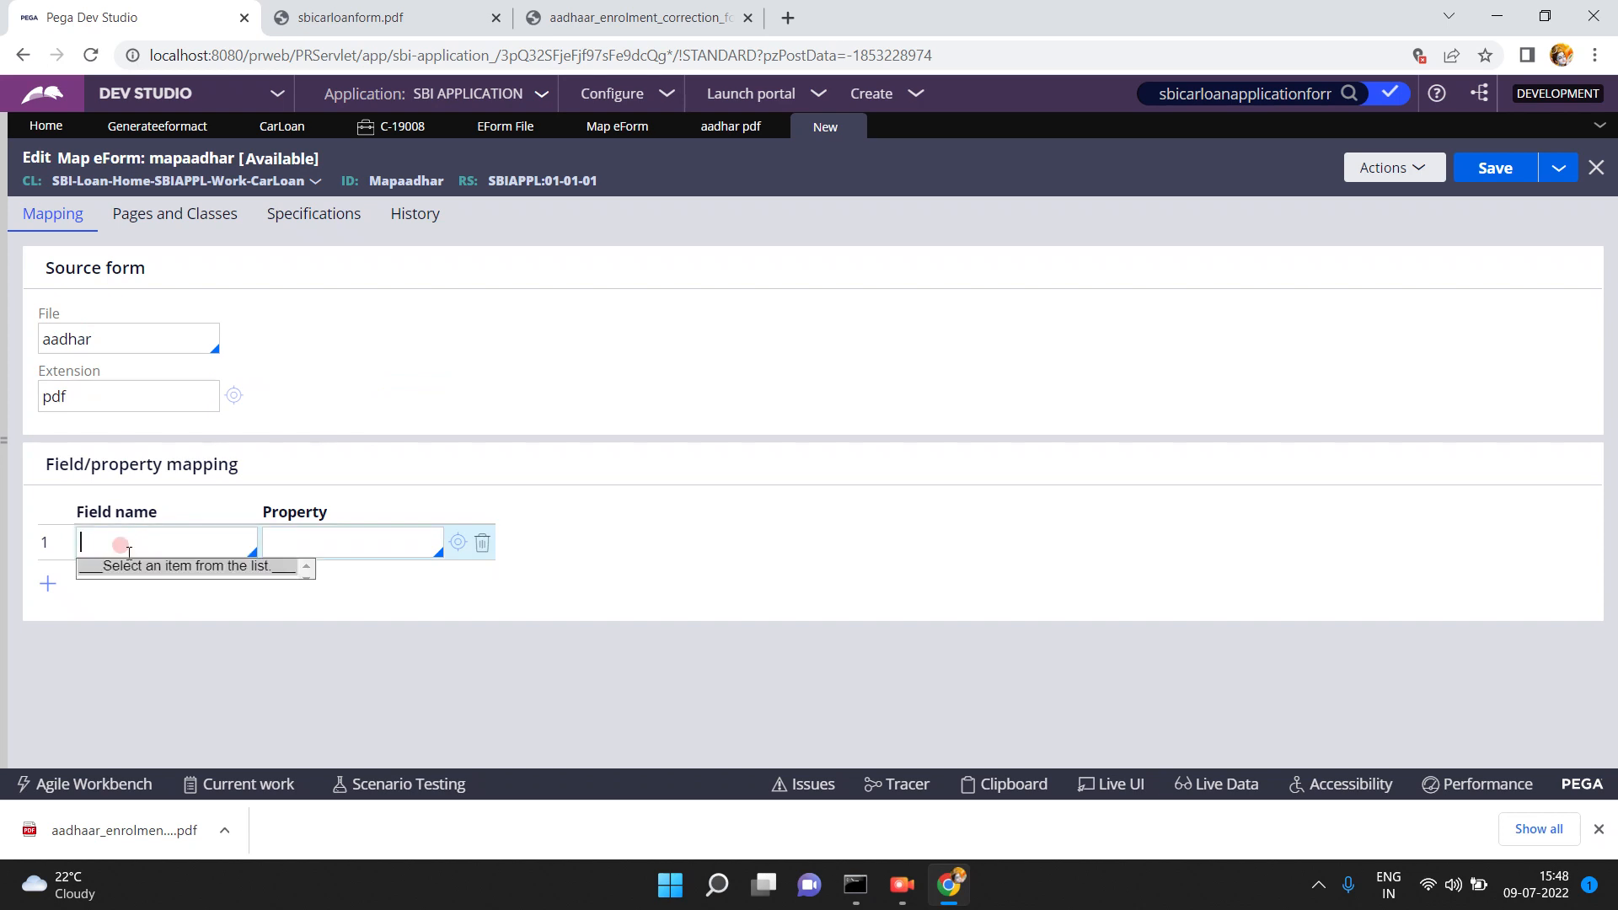
pyautogui.click(181, 567)
pyautogui.click(172, 546)
pyautogui.click(179, 548)
pyautogui.click(197, 542)
pyautogui.click(197, 542)
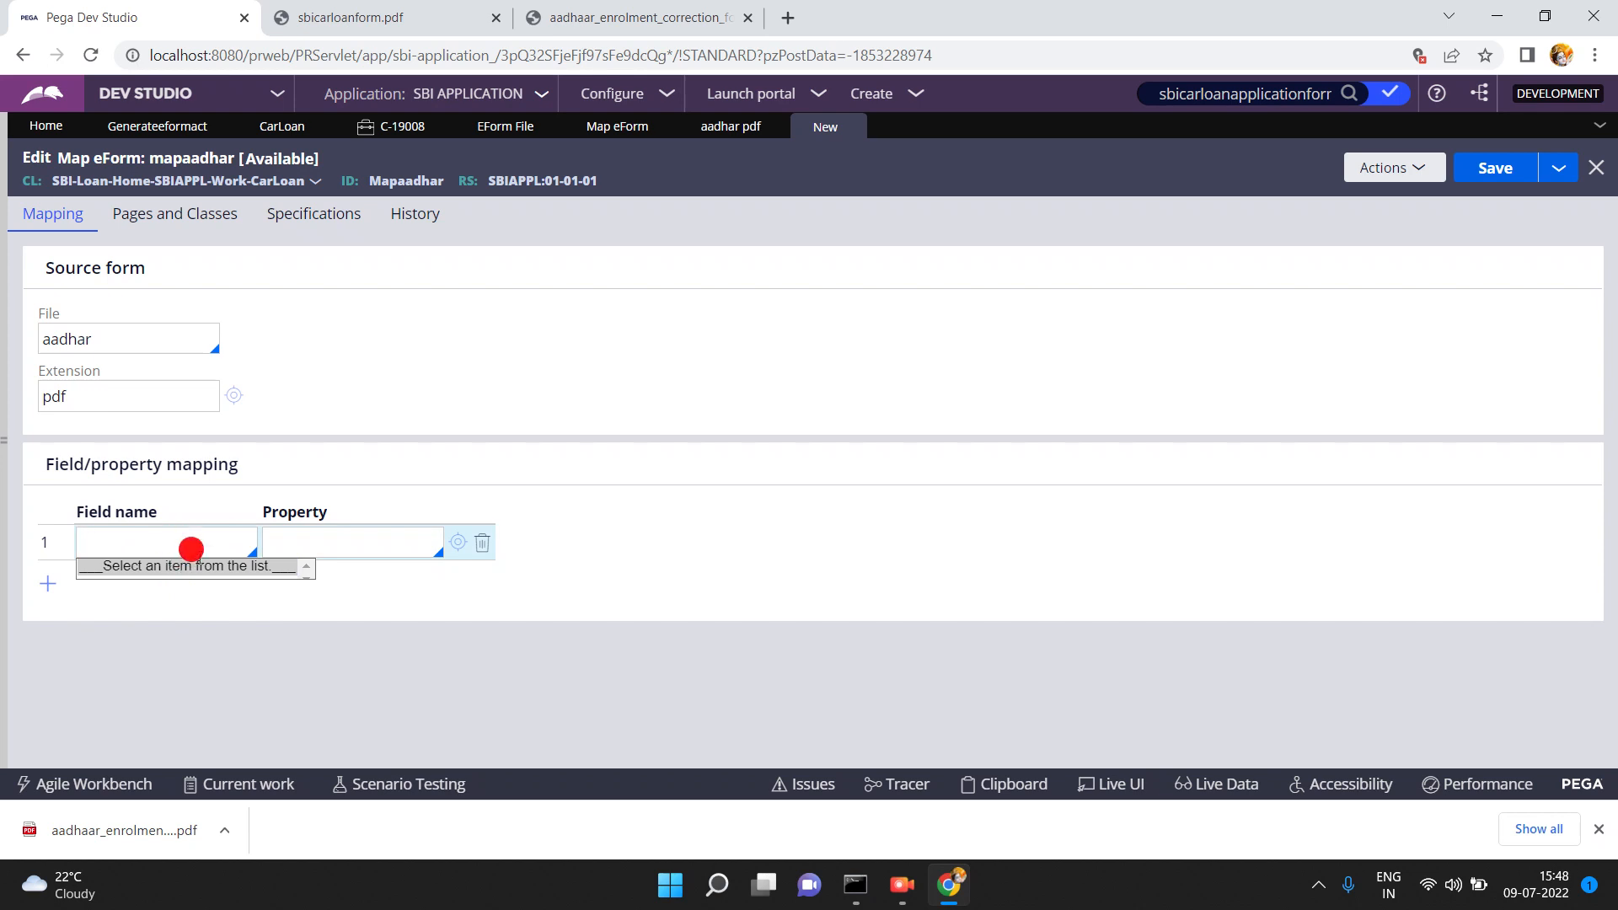
pyautogui.click(220, 679)
pyautogui.click(172, 549)
pyautogui.click(171, 549)
pyautogui.click(1598, 829)
pyautogui.click(136, 536)
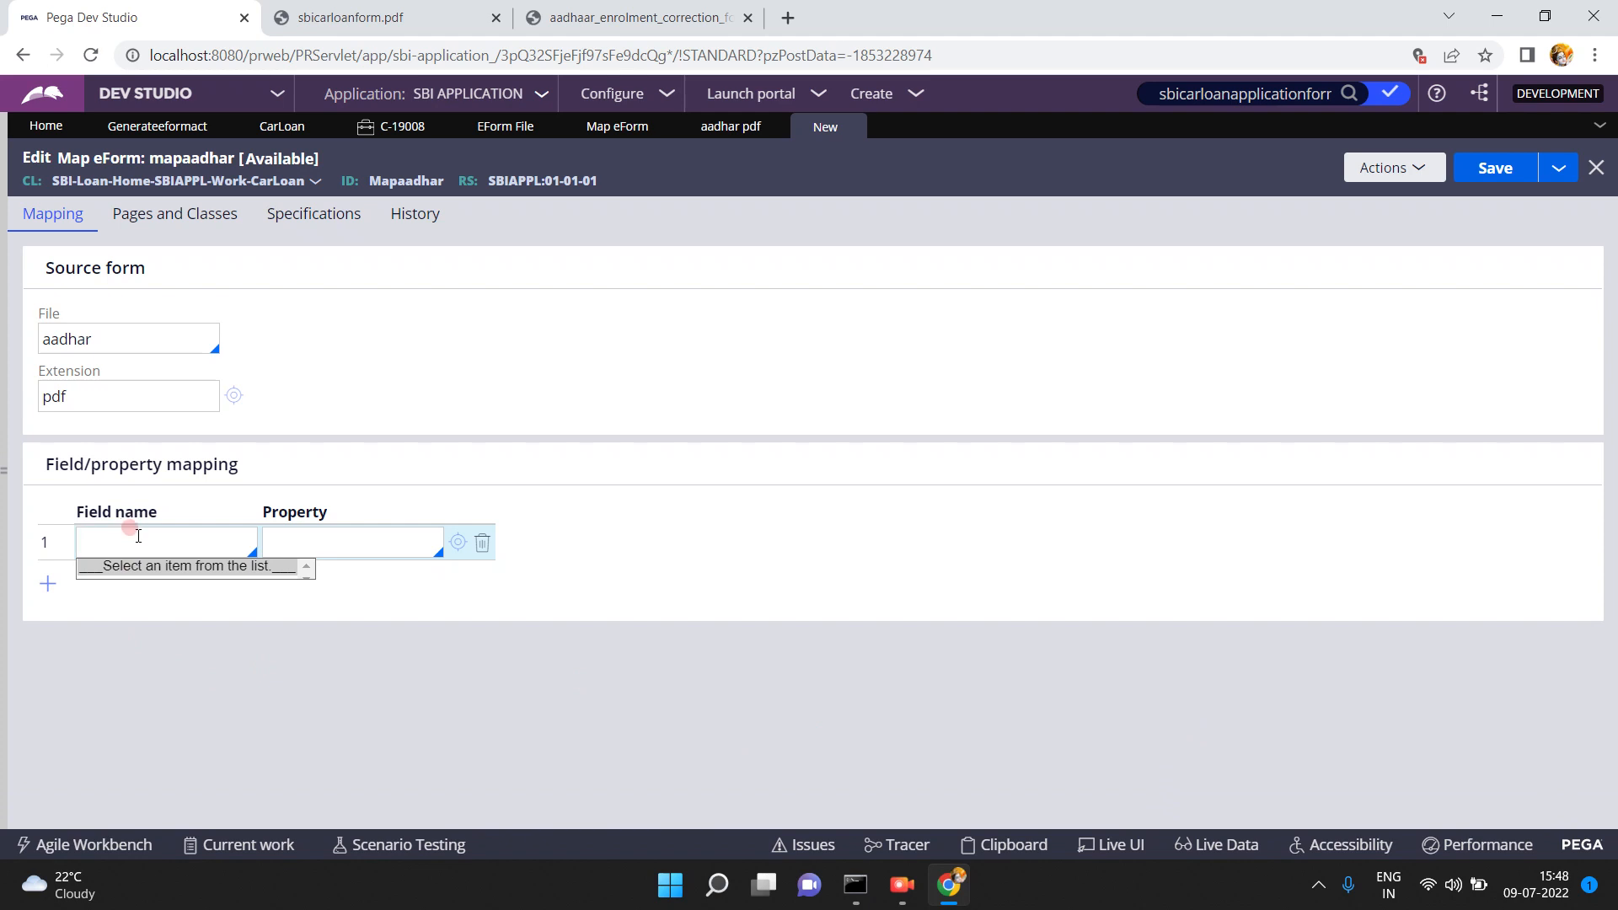
pyautogui.click(187, 571)
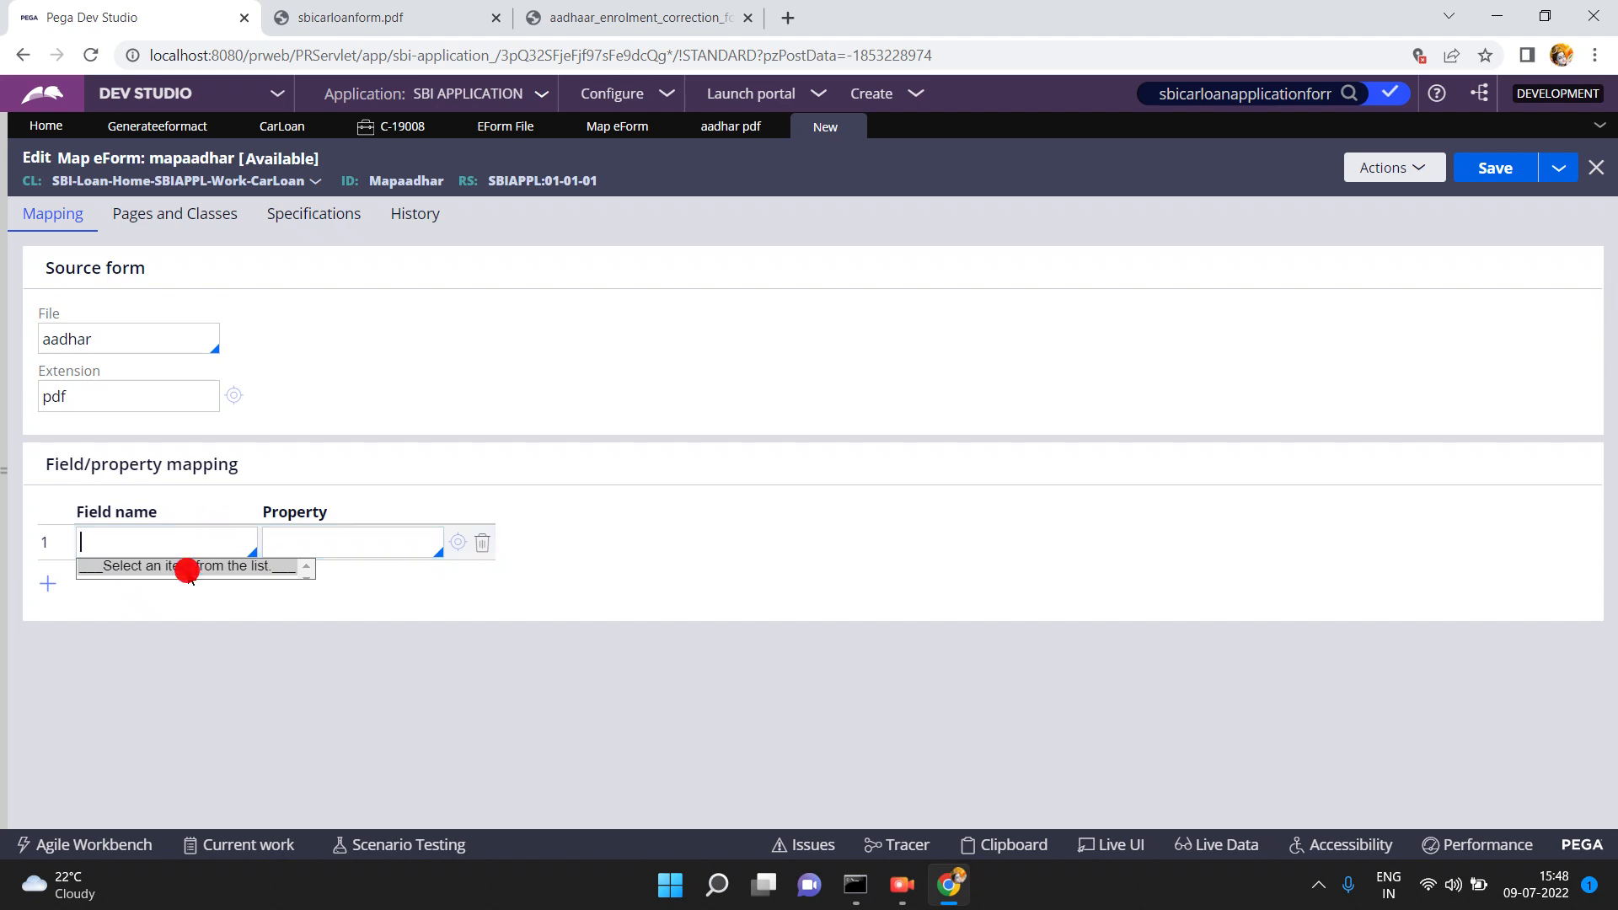
pyautogui.click(1496, 167)
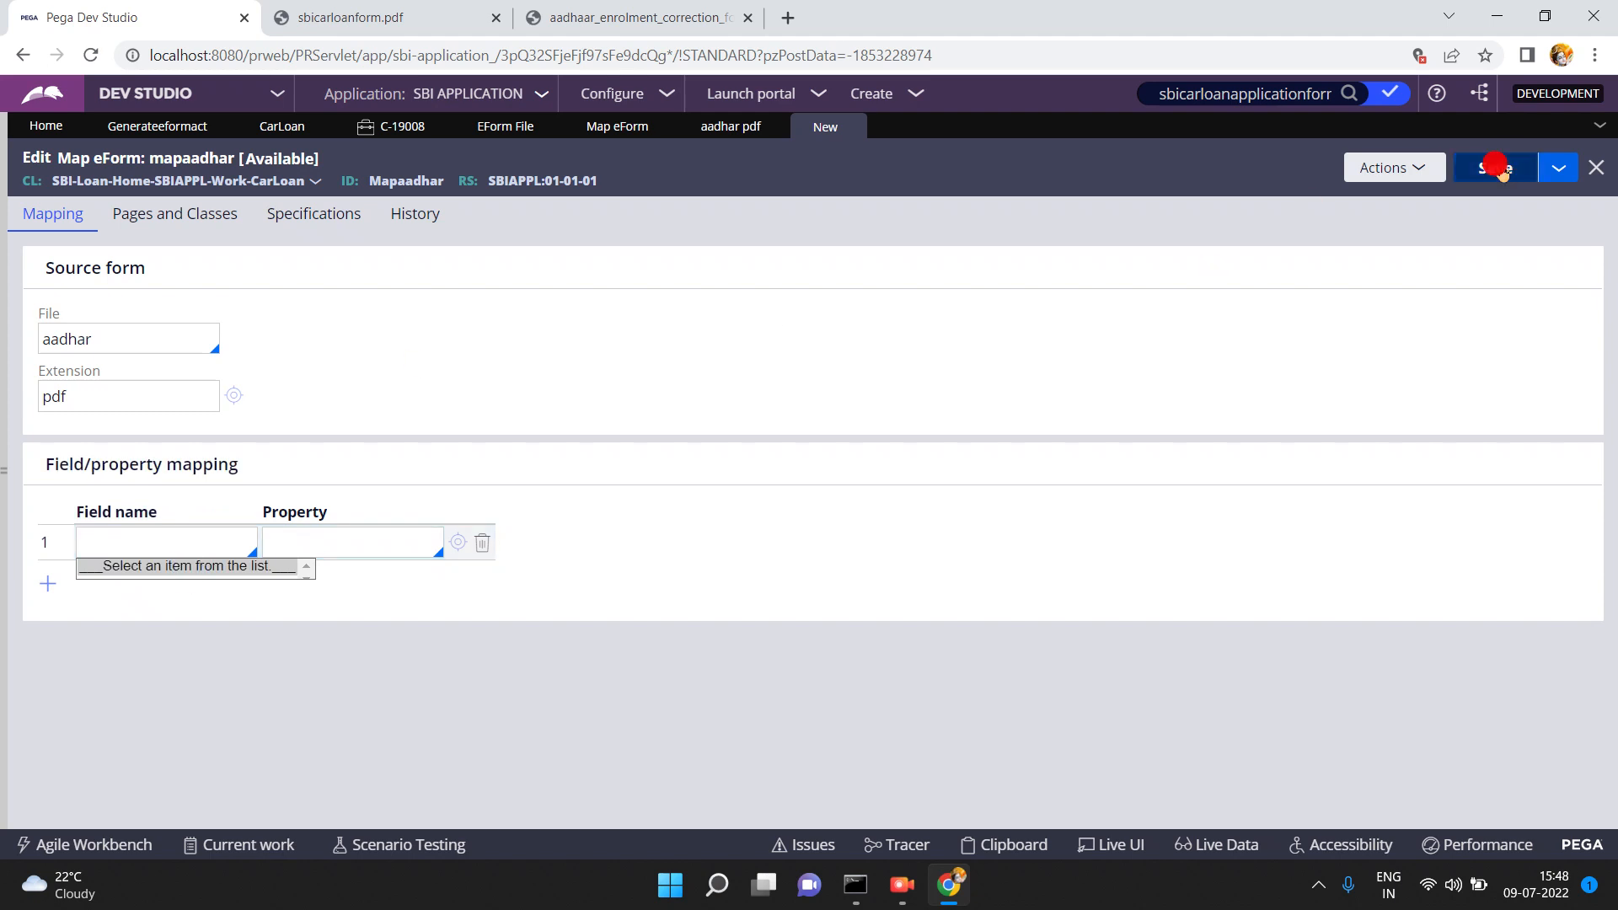
# - Edit the first mapping row's field name and property, then go back to generateeformact
pyautogui.click(46, 600)
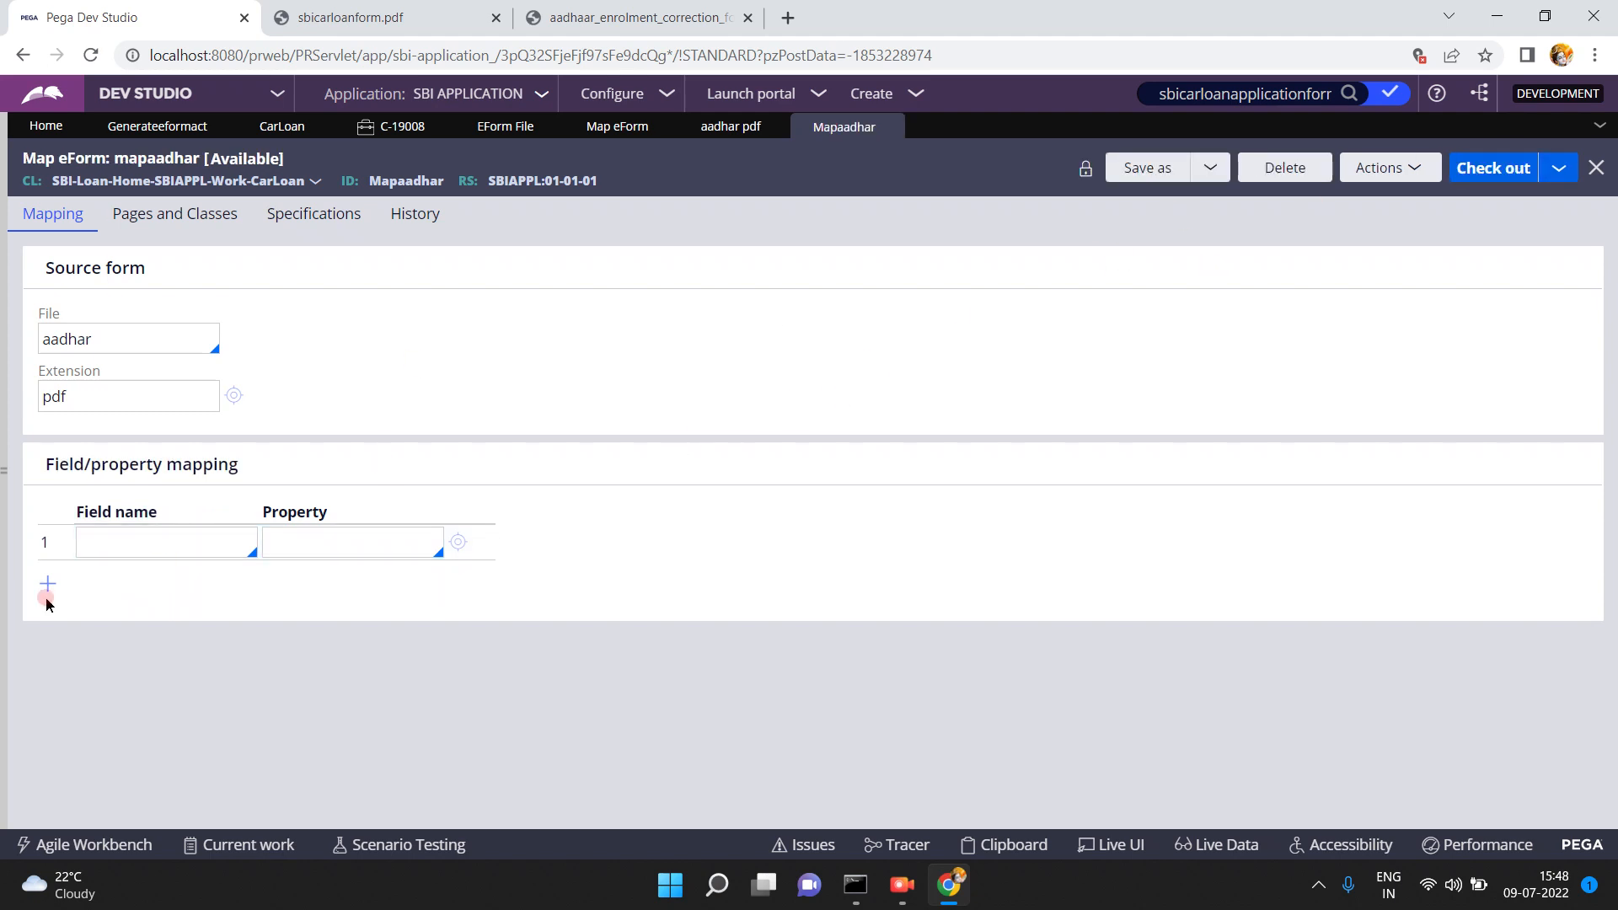
pyautogui.click(120, 329)
pyautogui.click(142, 542)
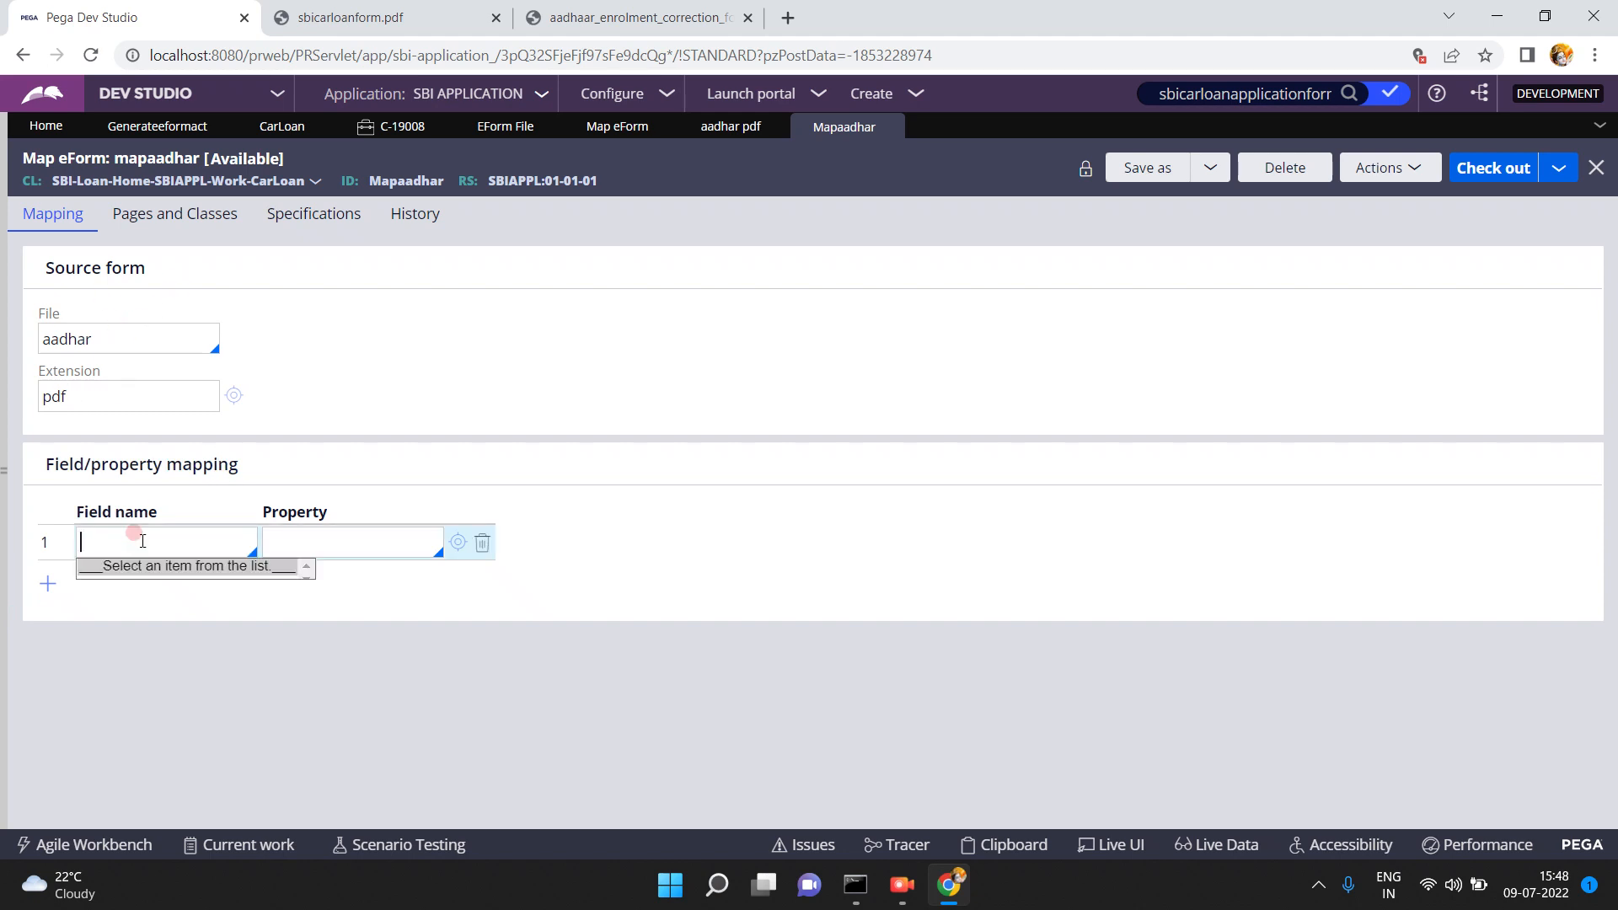
pyautogui.click(365, 521)
pyautogui.click(372, 544)
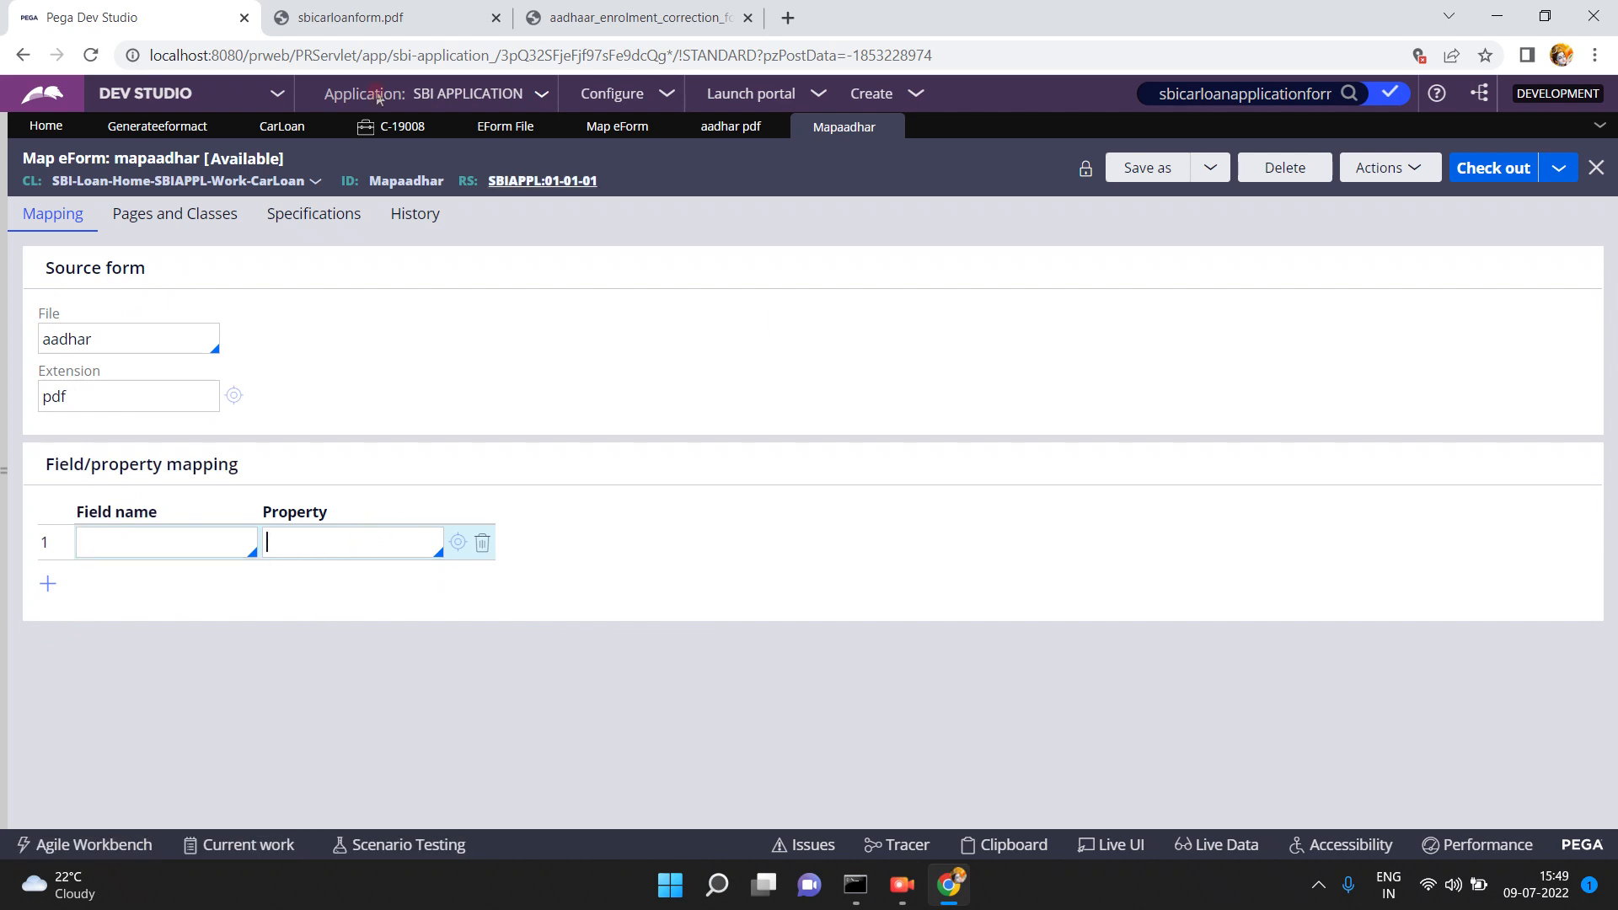
pyautogui.click(156, 129)
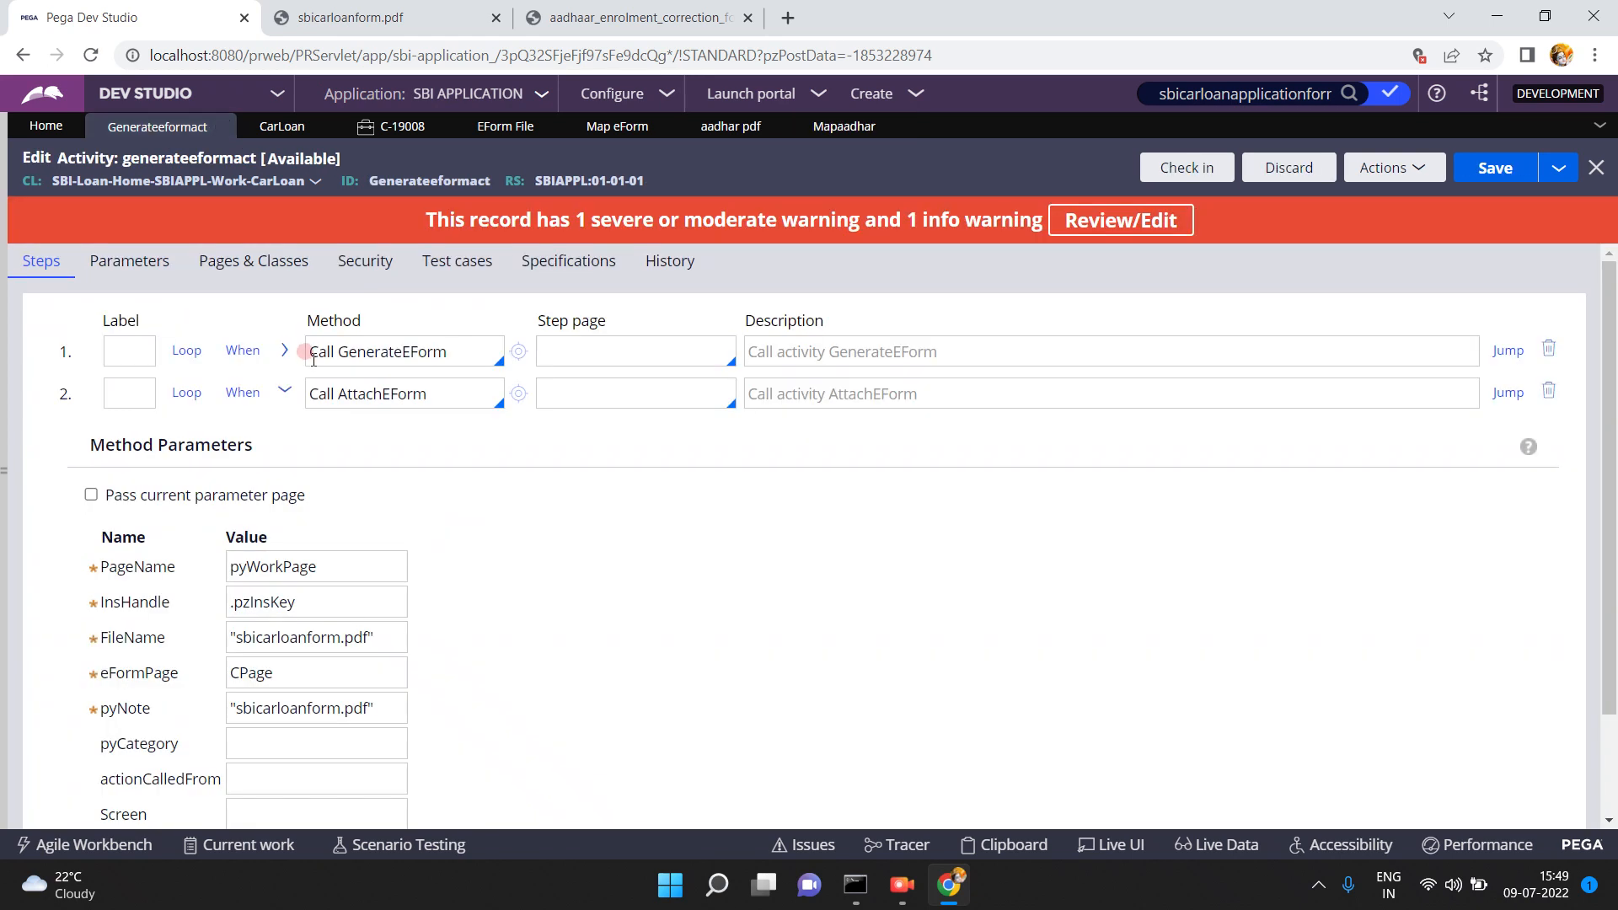
# - Inspect step 1's GenerateEForm parameters, including MapPurpose, and browse Integration-Mapping in the Records explorer
pyautogui.click(284, 353)
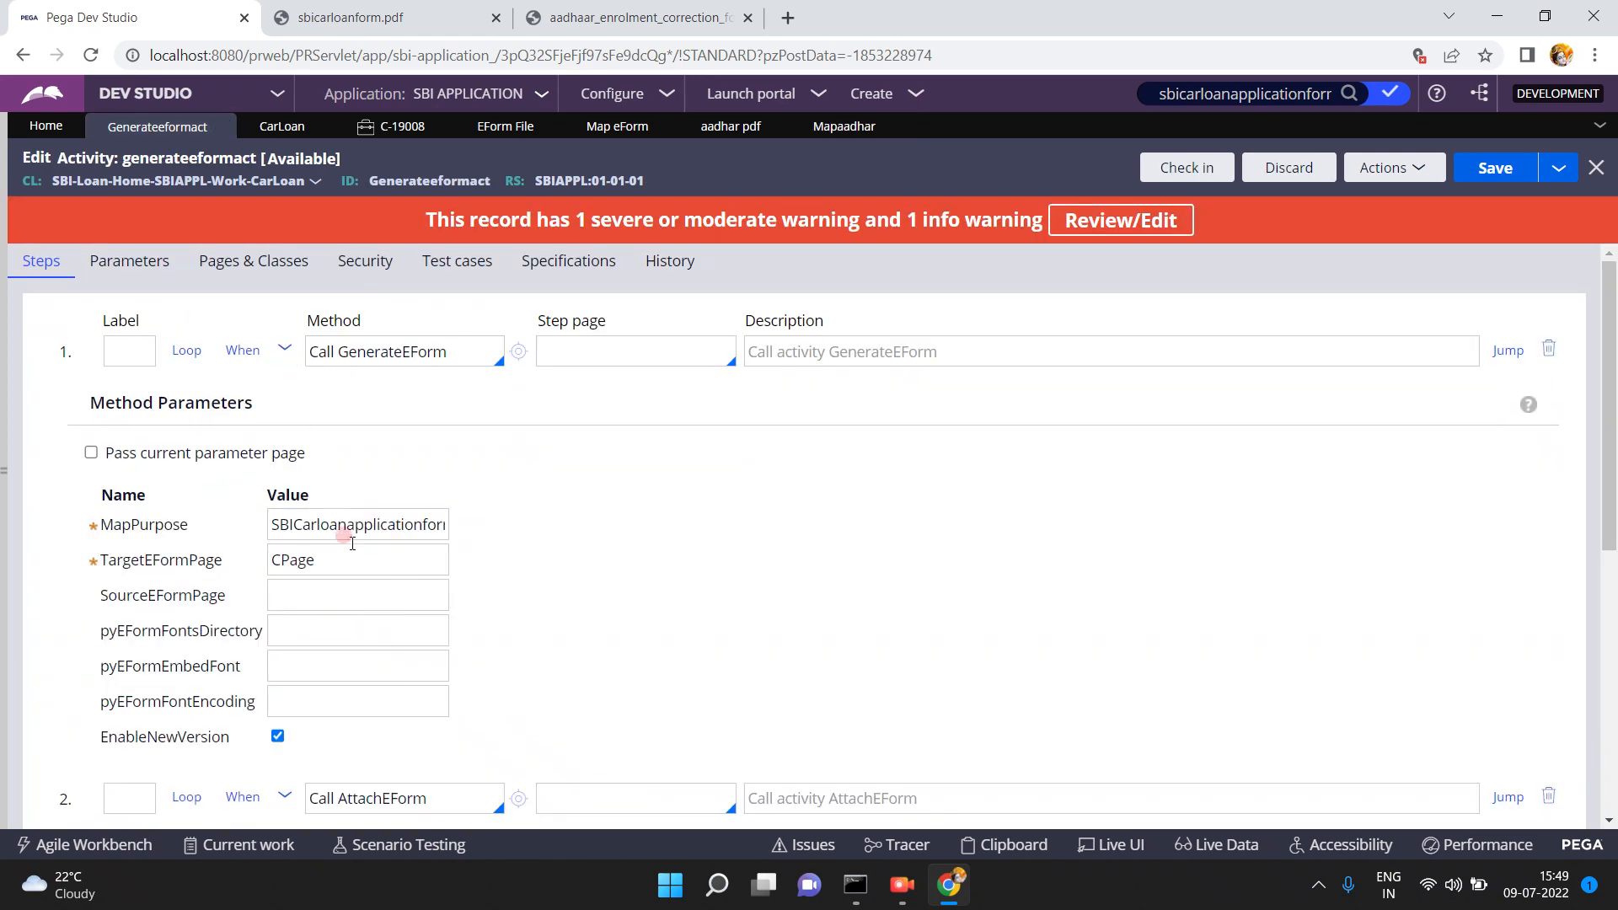
pyautogui.doubleClick(344, 526)
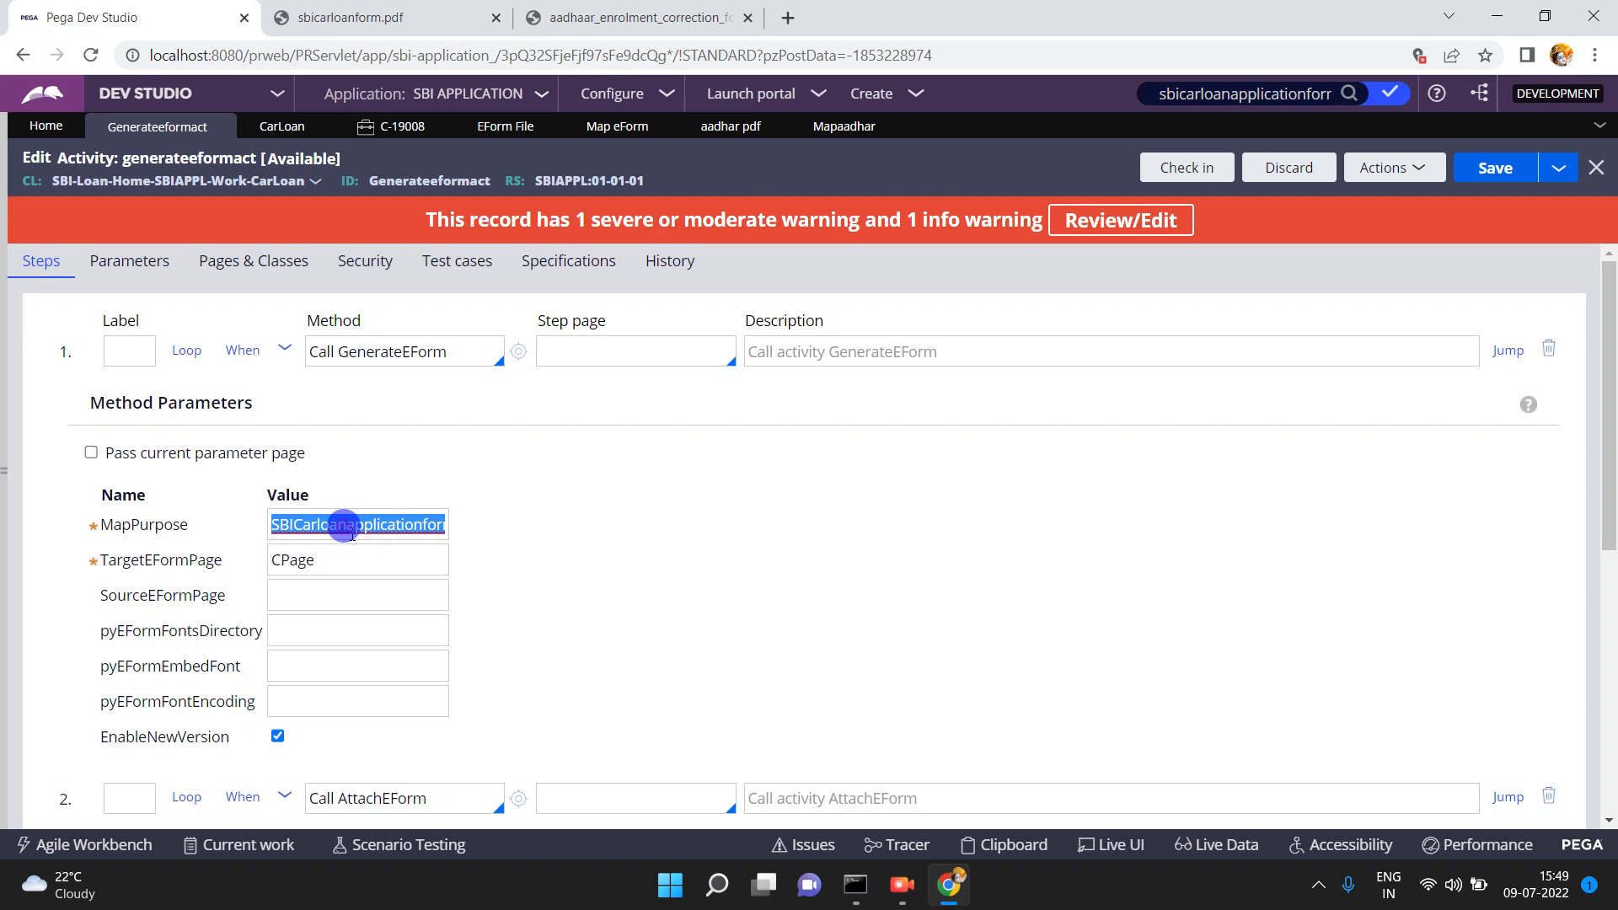
pyautogui.click(5, 472)
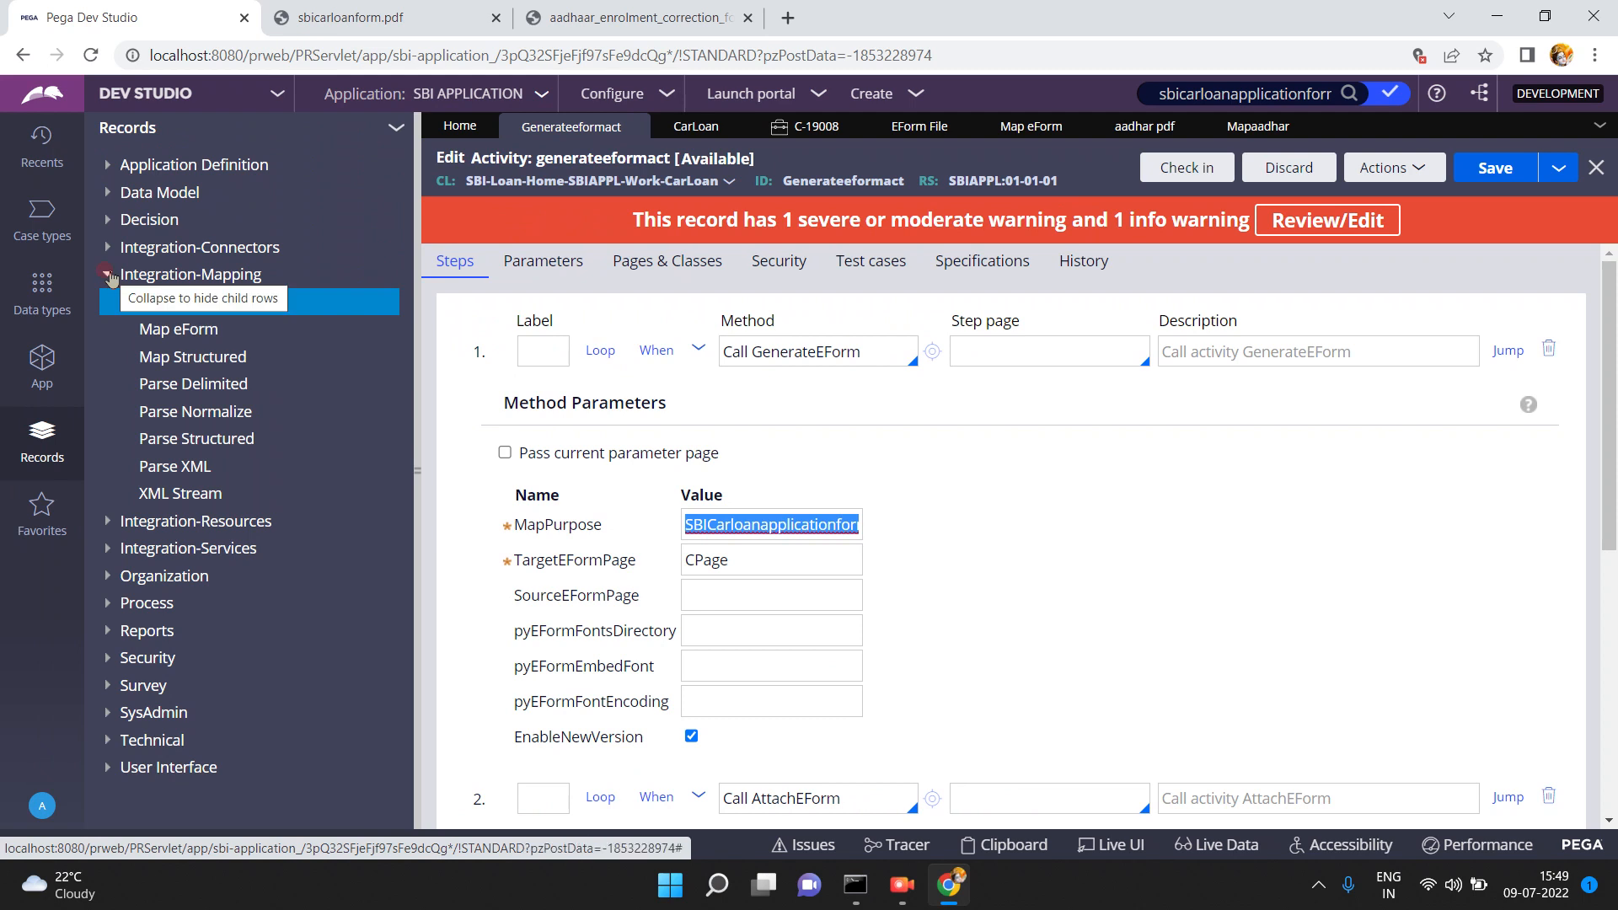
pyautogui.click(107, 274)
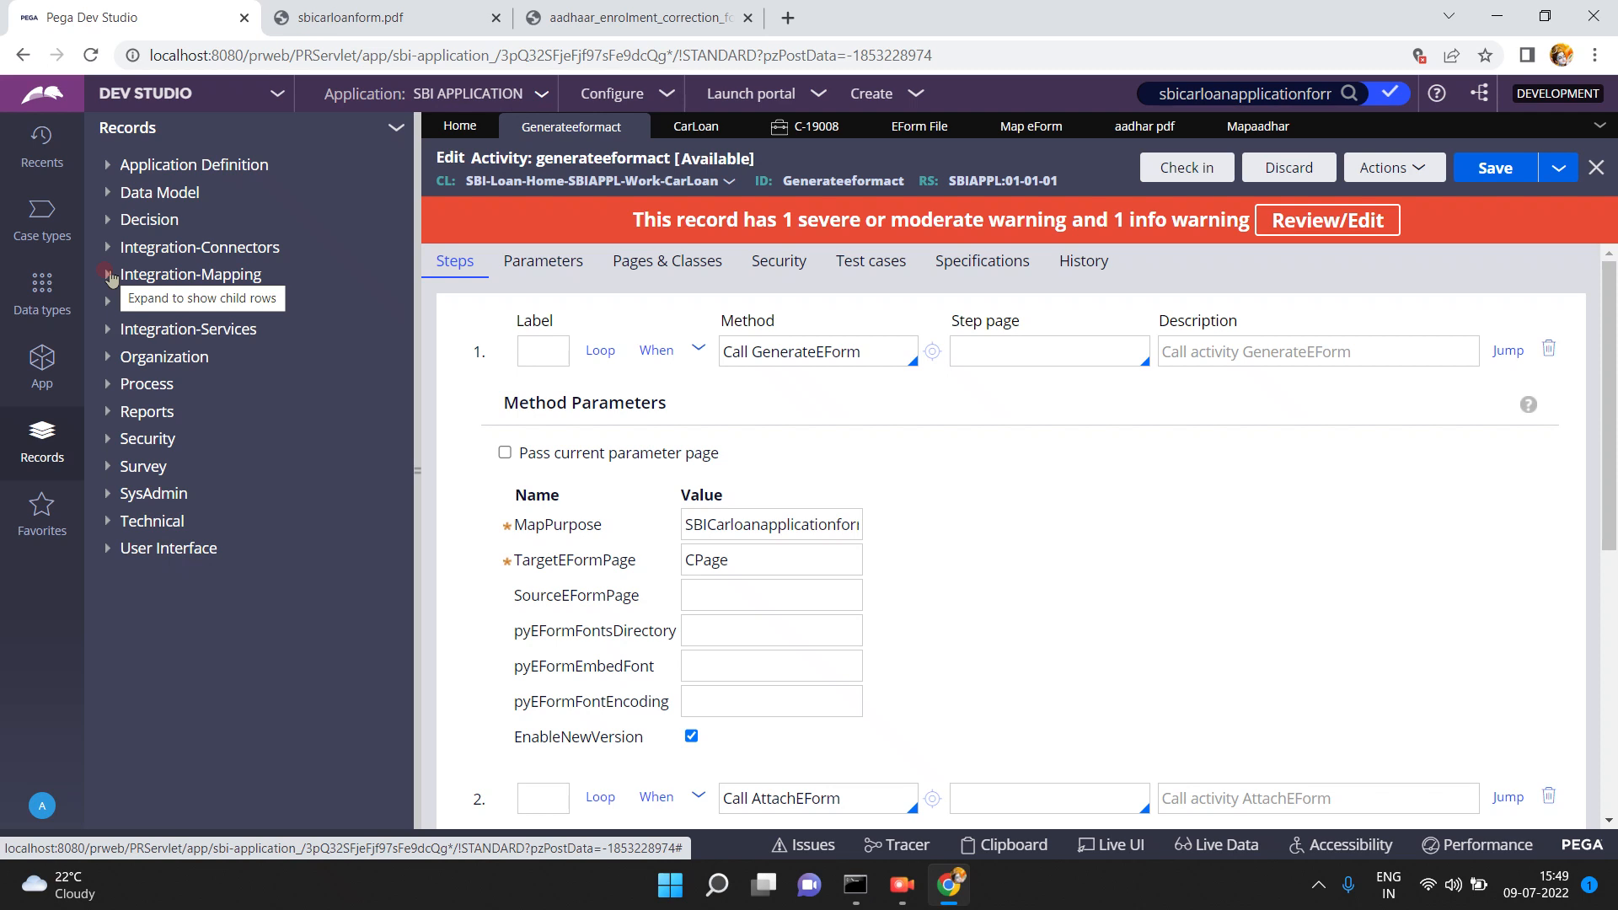
pyautogui.click(109, 276)
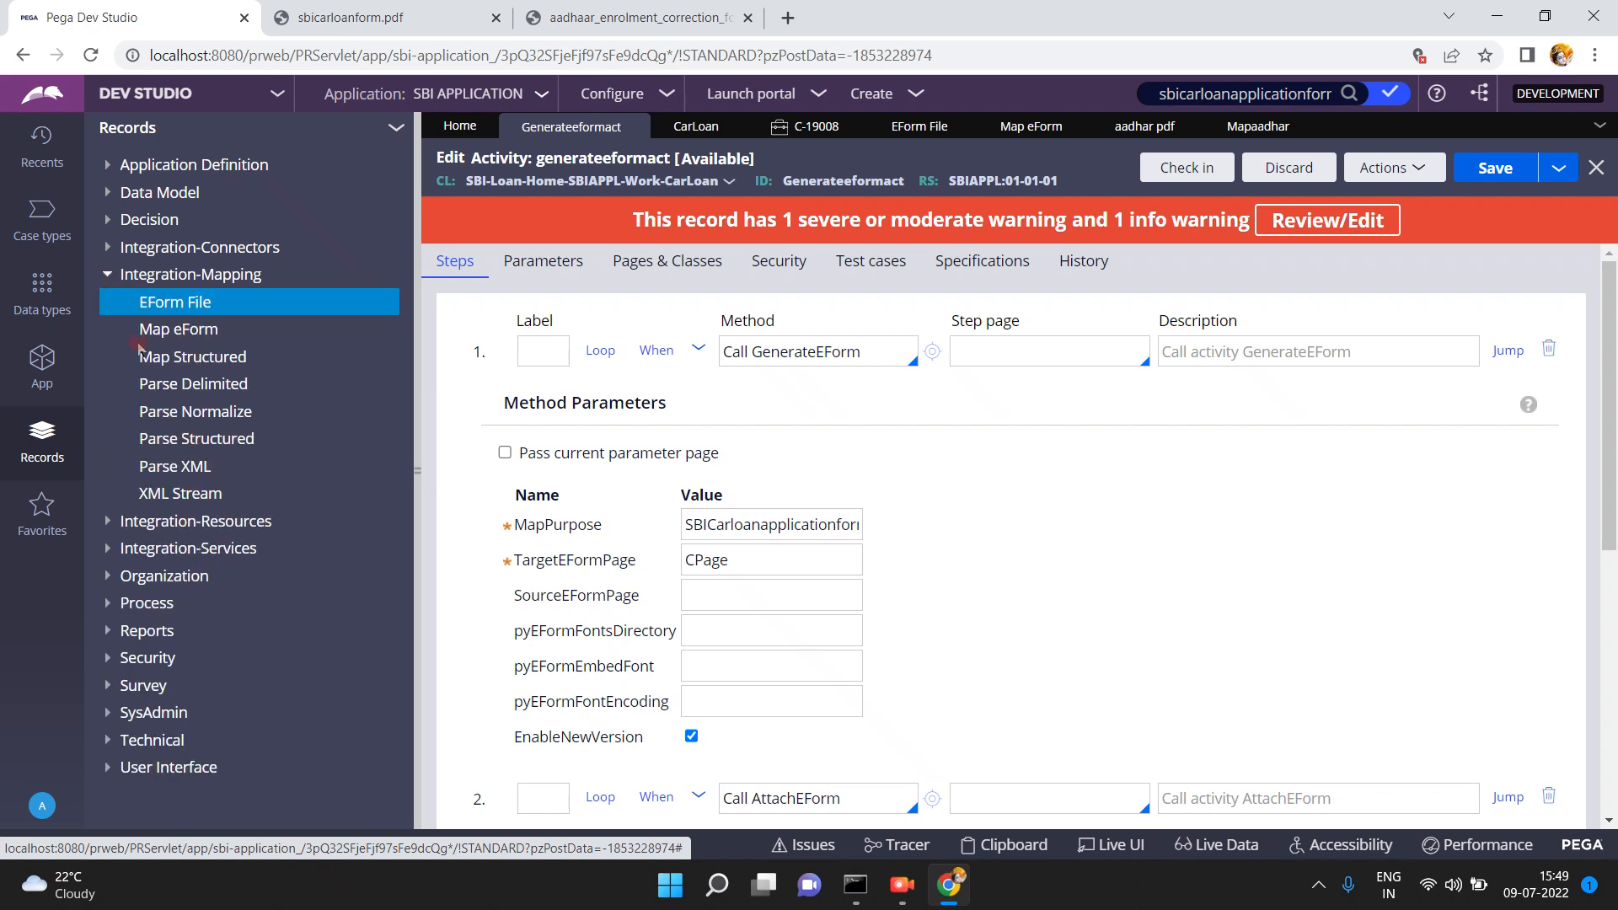
pyautogui.click(109, 275)
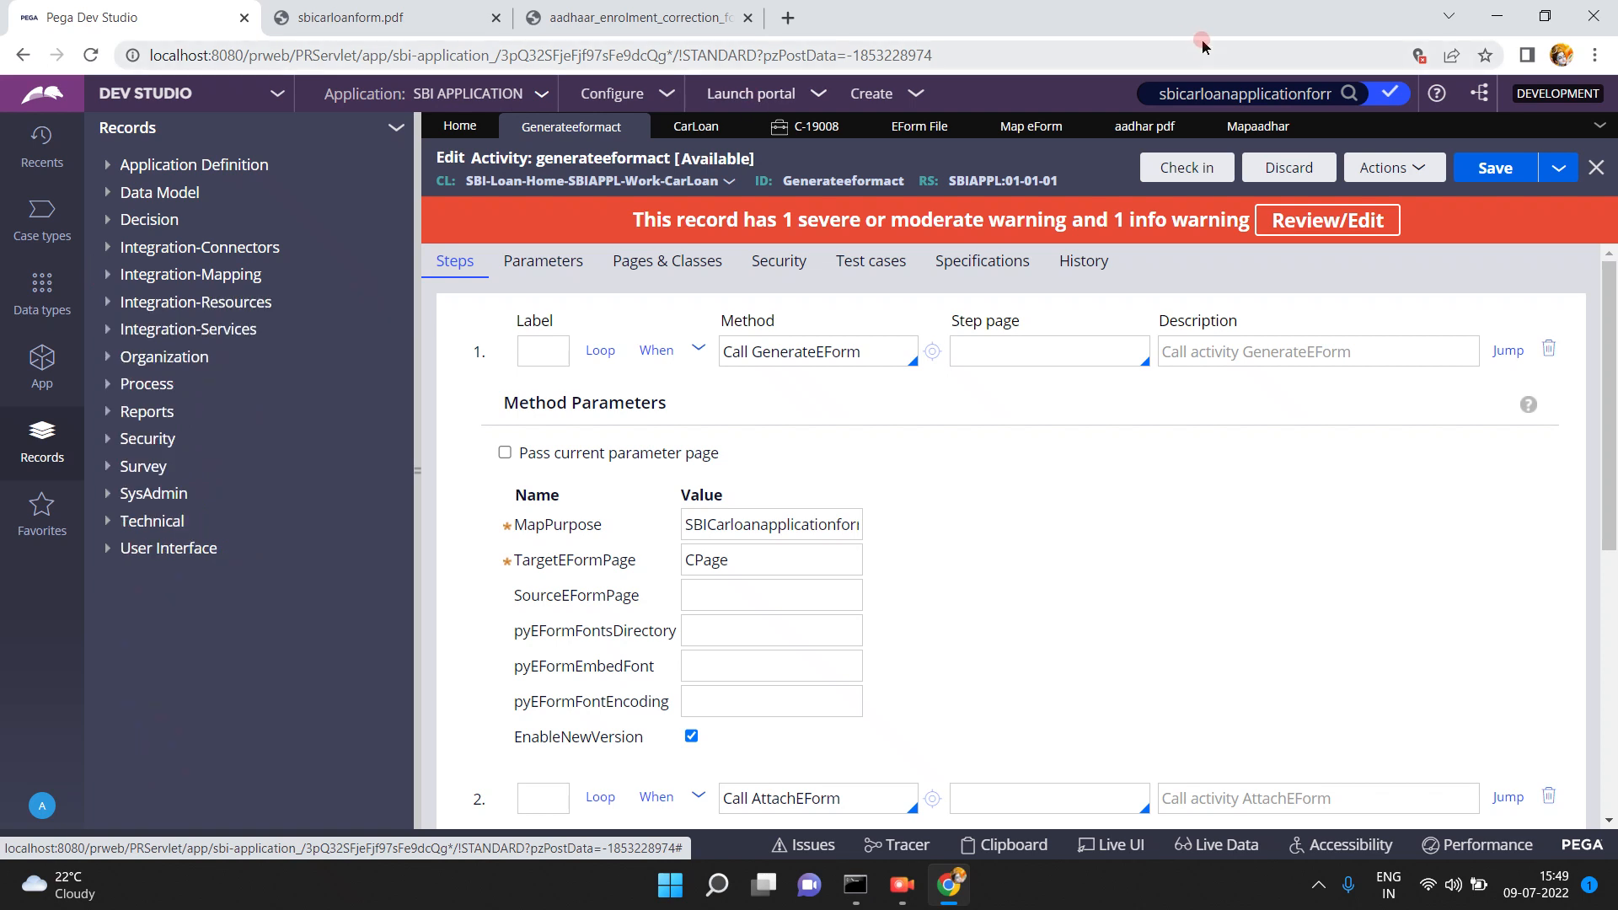